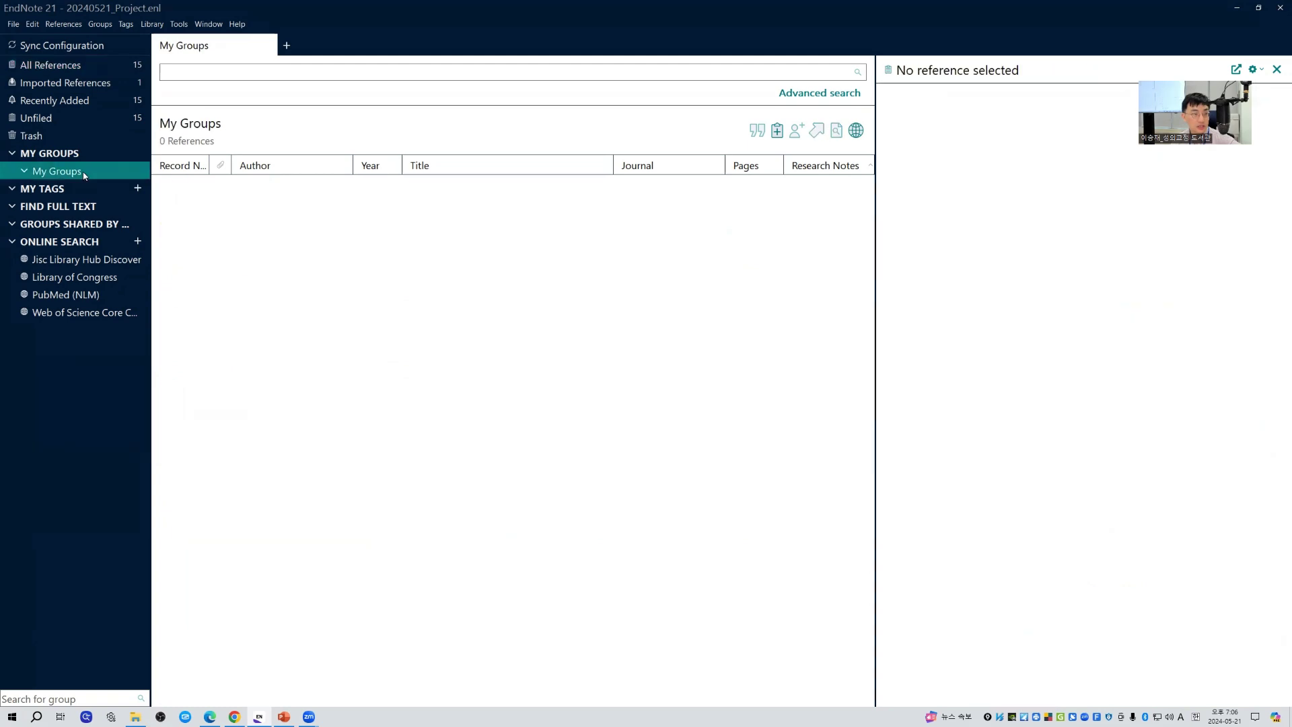
# - Create three new groups inside the My Groups set, keeping their default names
pyautogui.rightClick(84, 176)
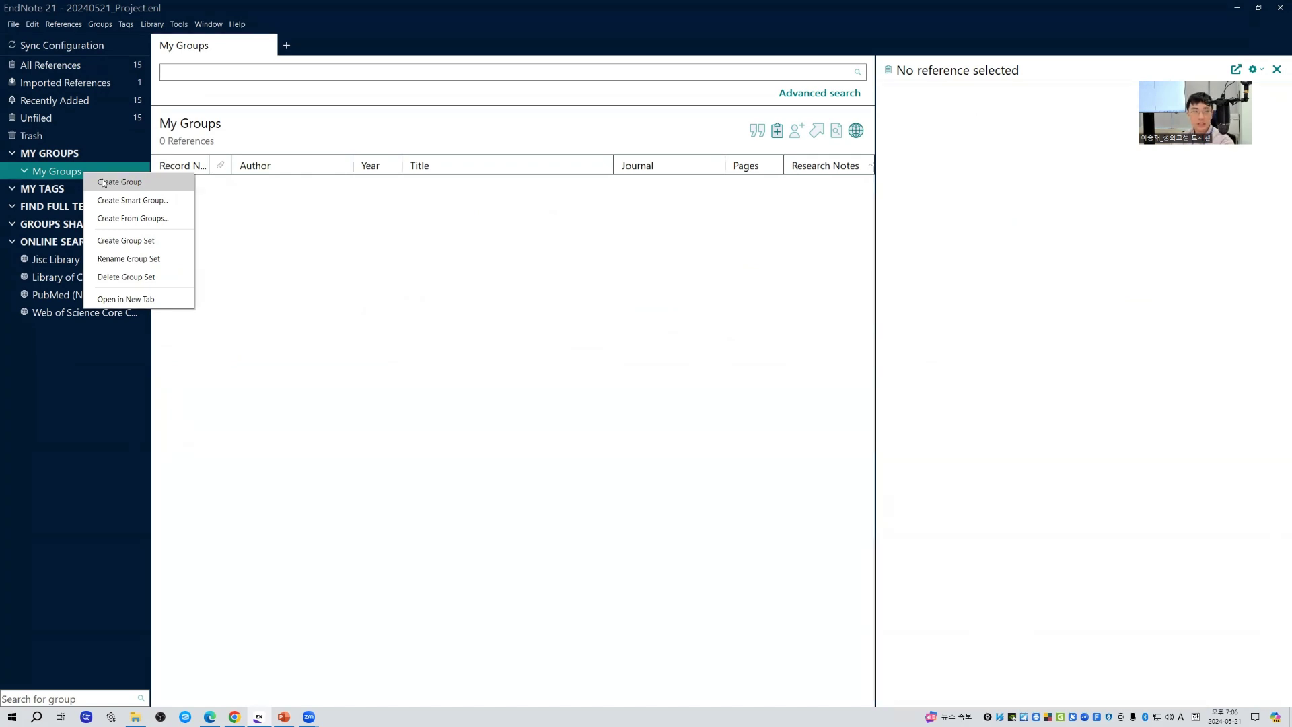
pyautogui.click(103, 182)
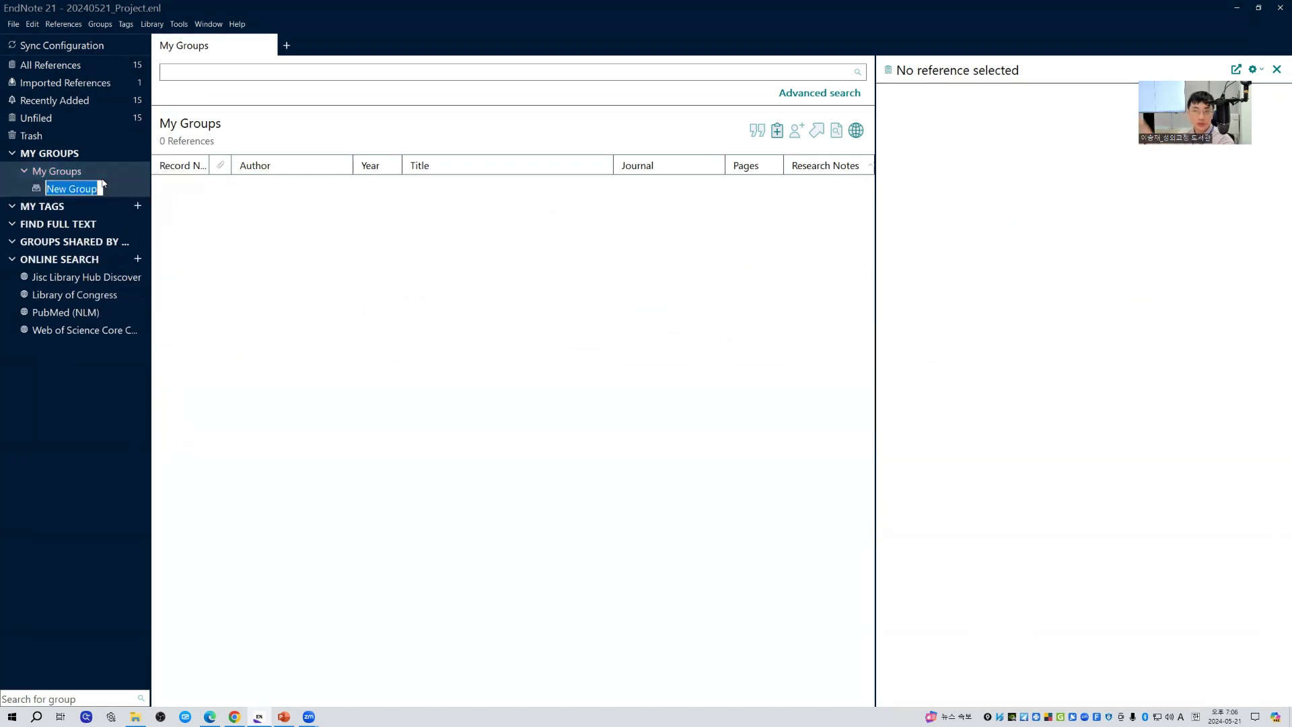
pyautogui.click(101, 172)
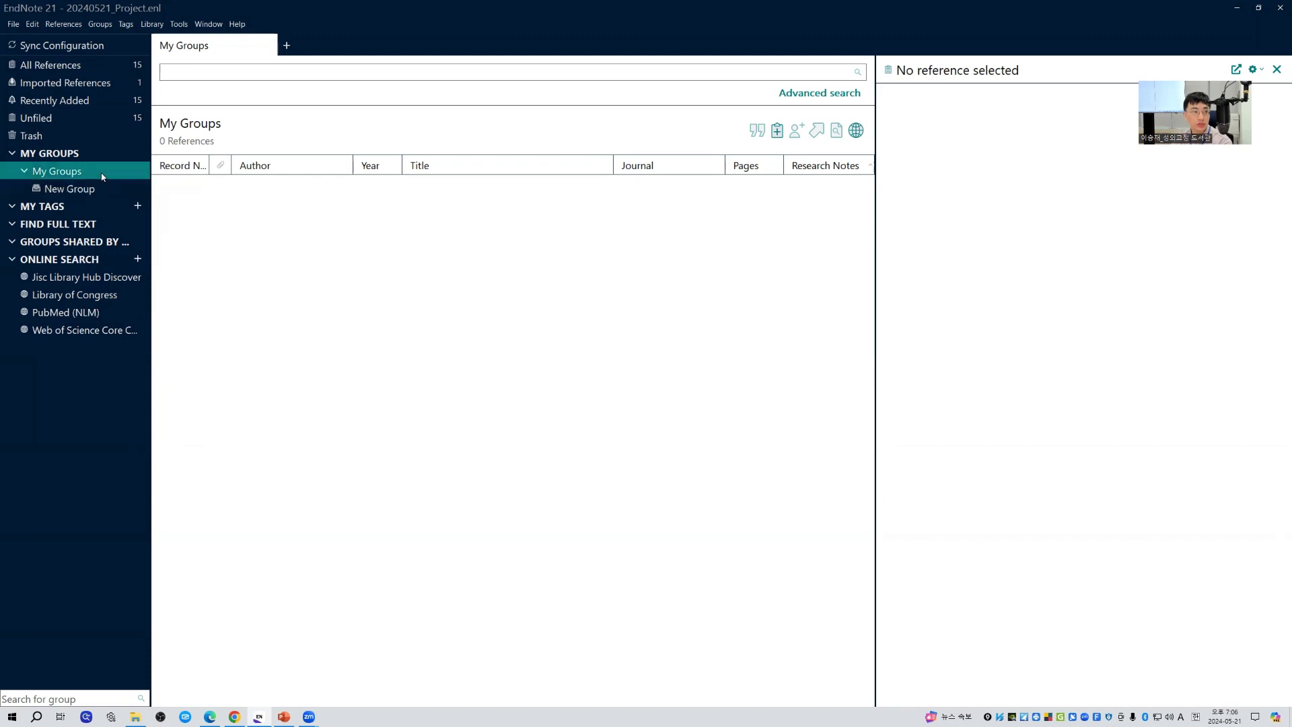
pyautogui.rightClick(102, 173)
pyautogui.click(113, 183)
pyautogui.click(94, 172)
pyautogui.rightClick(101, 174)
pyautogui.click(107, 183)
pyautogui.click(106, 184)
pyautogui.rightClick(106, 184)
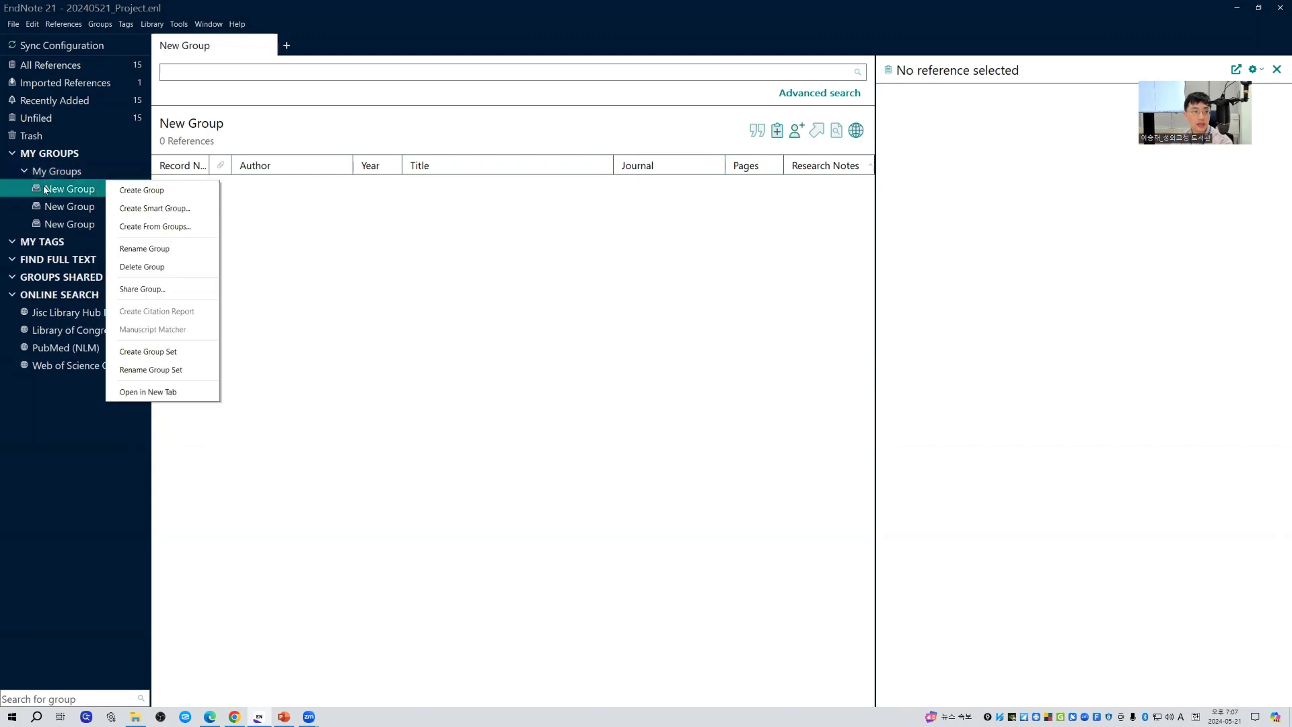
pyautogui.click(68, 192)
pyautogui.click(68, 194)
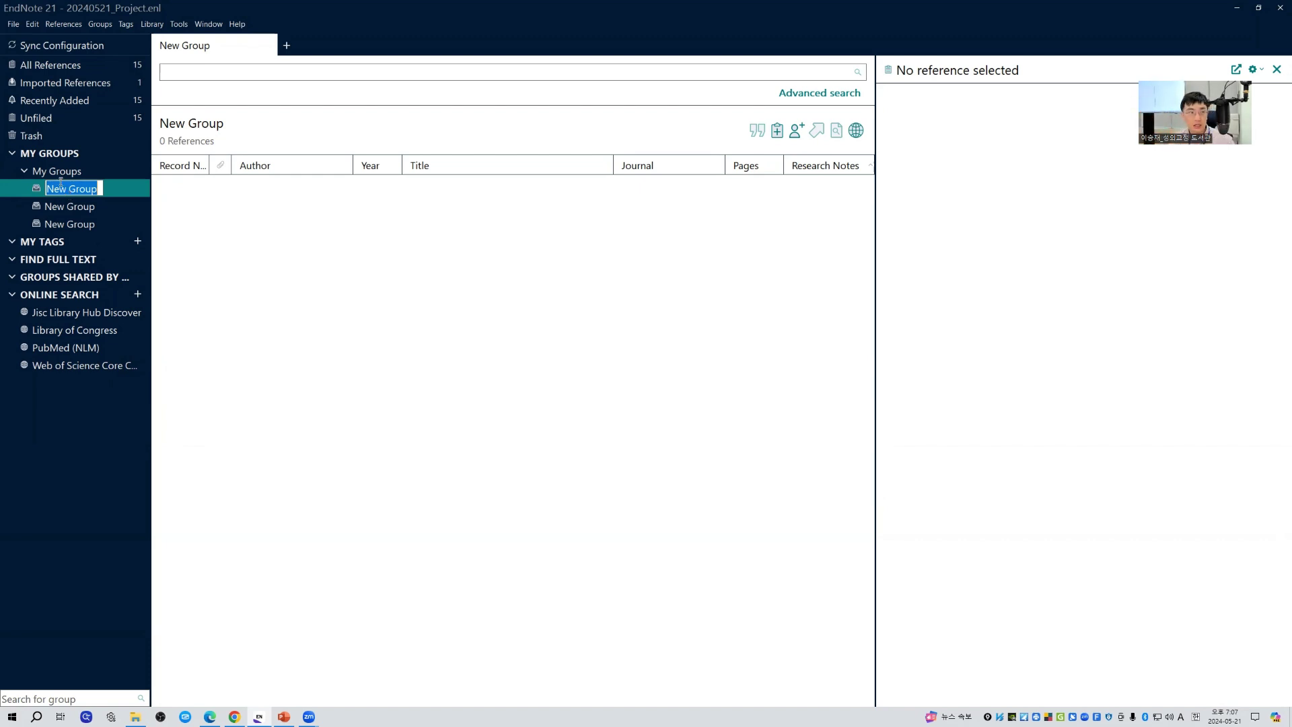
pyautogui.click(81, 206)
# - Create a new group set below My Groups, keeping its default name
pyautogui.click(82, 173)
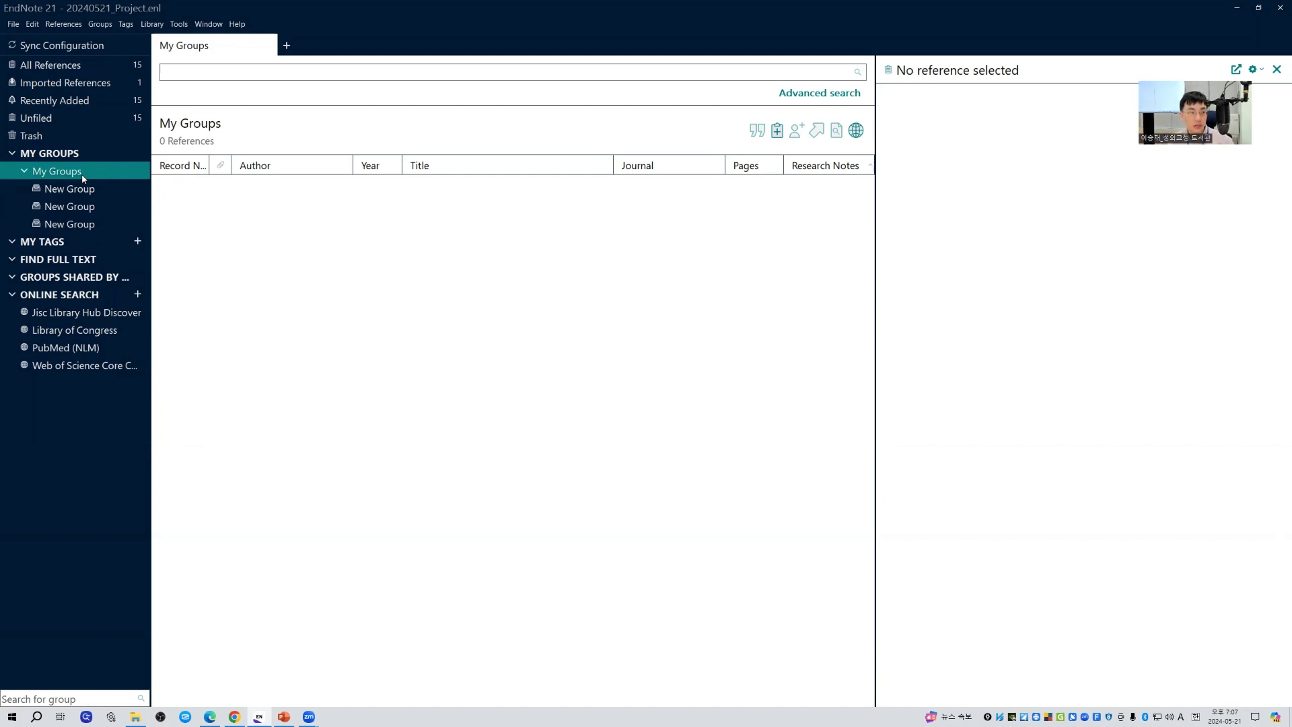
pyautogui.rightClick(84, 178)
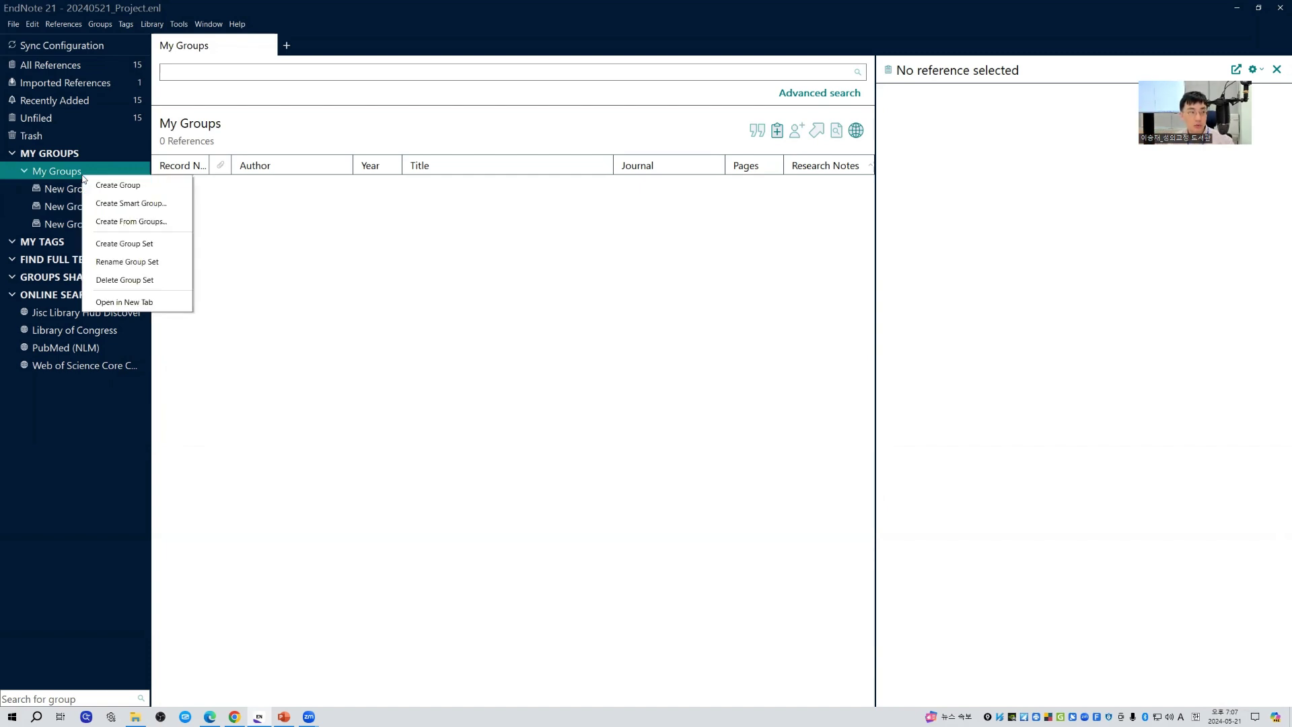
pyautogui.click(147, 245)
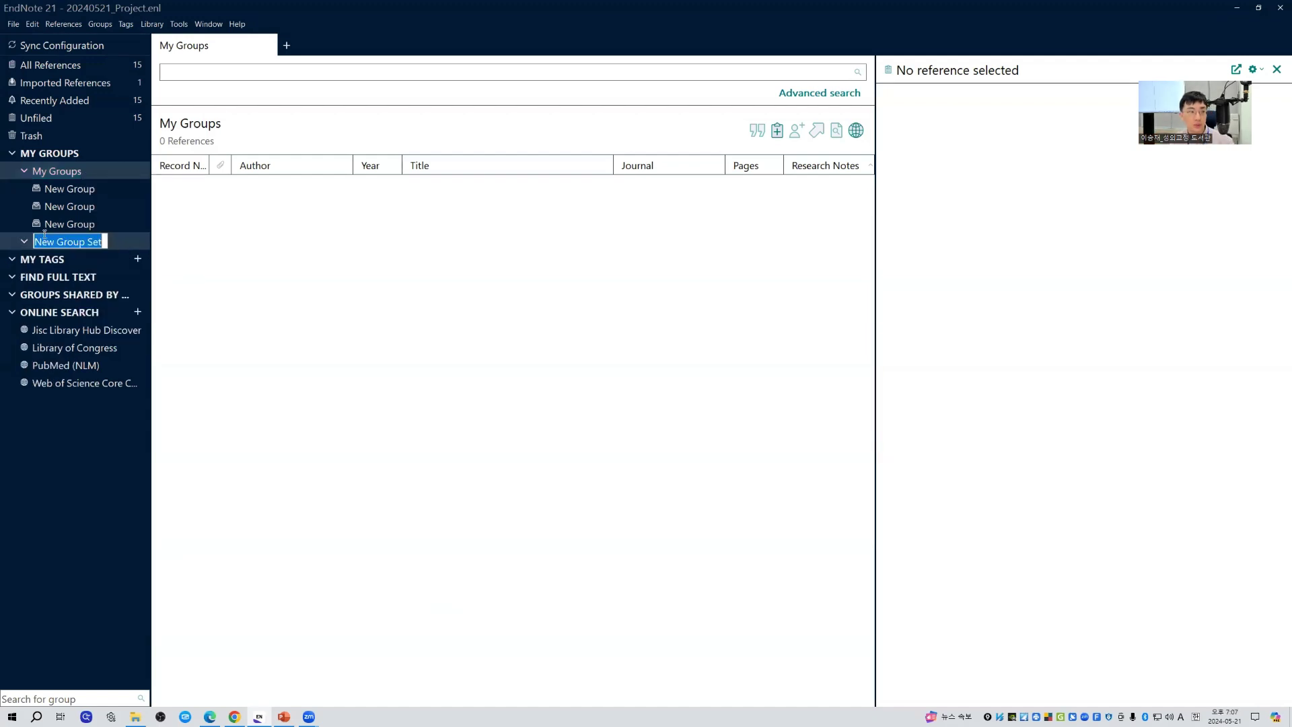
pyautogui.click(74, 231)
# - Create two groups with default names inside the new group set
pyautogui.click(68, 241)
pyautogui.rightClick(80, 244)
pyautogui.click(101, 254)
pyautogui.rightClick(95, 244)
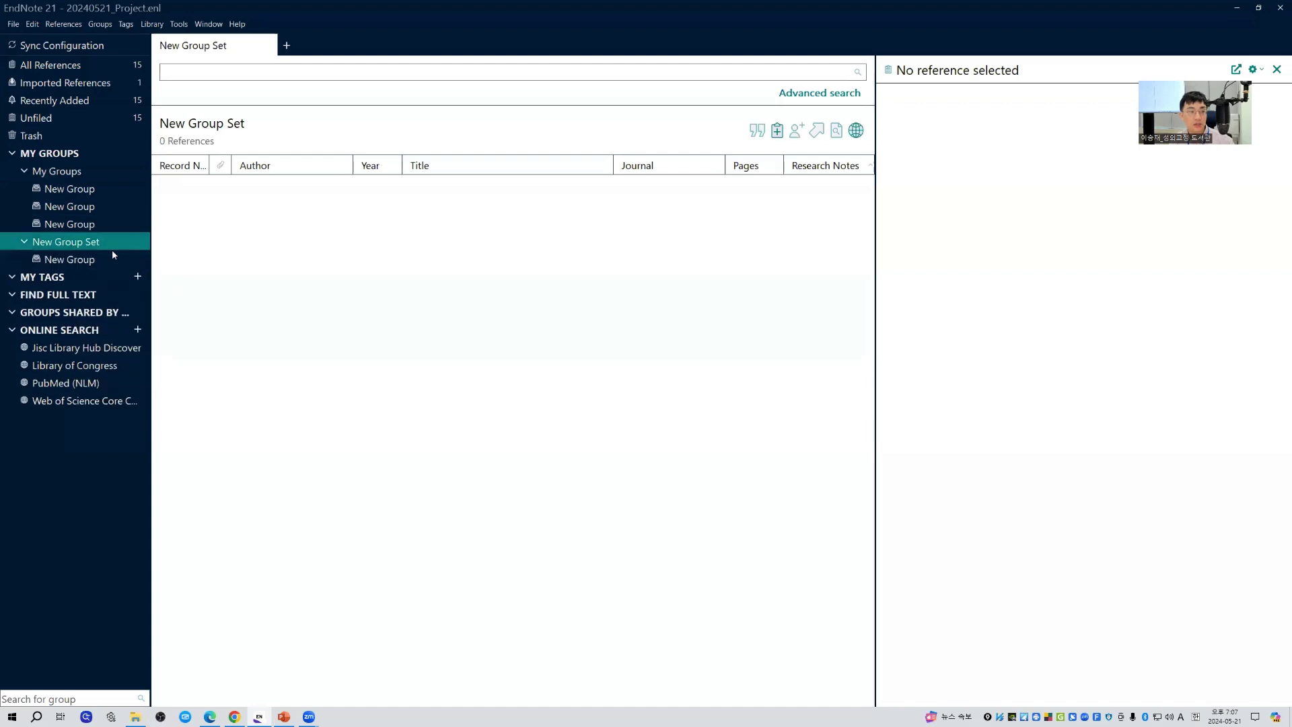
pyautogui.click(111, 249)
pyautogui.click(101, 247)
# - Rename the new group set as B
pyautogui.rightClick(100, 246)
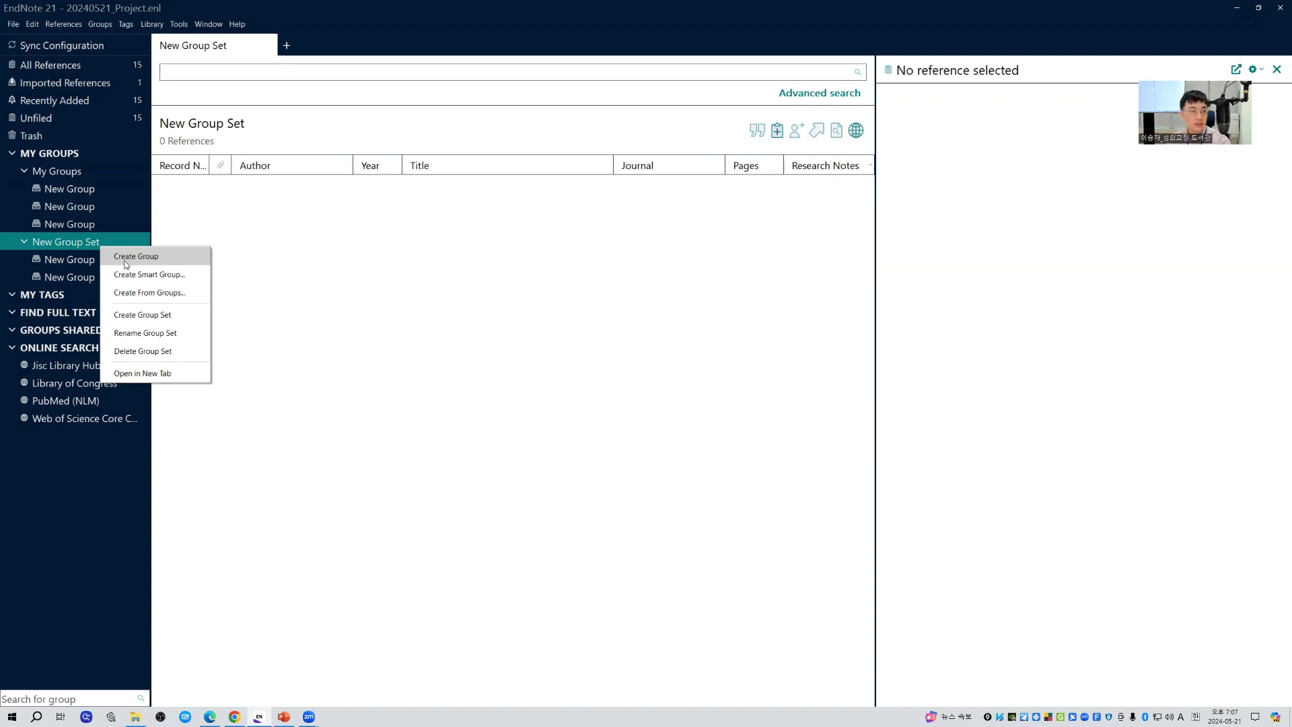
pyautogui.click(154, 342)
pyautogui.write('B')
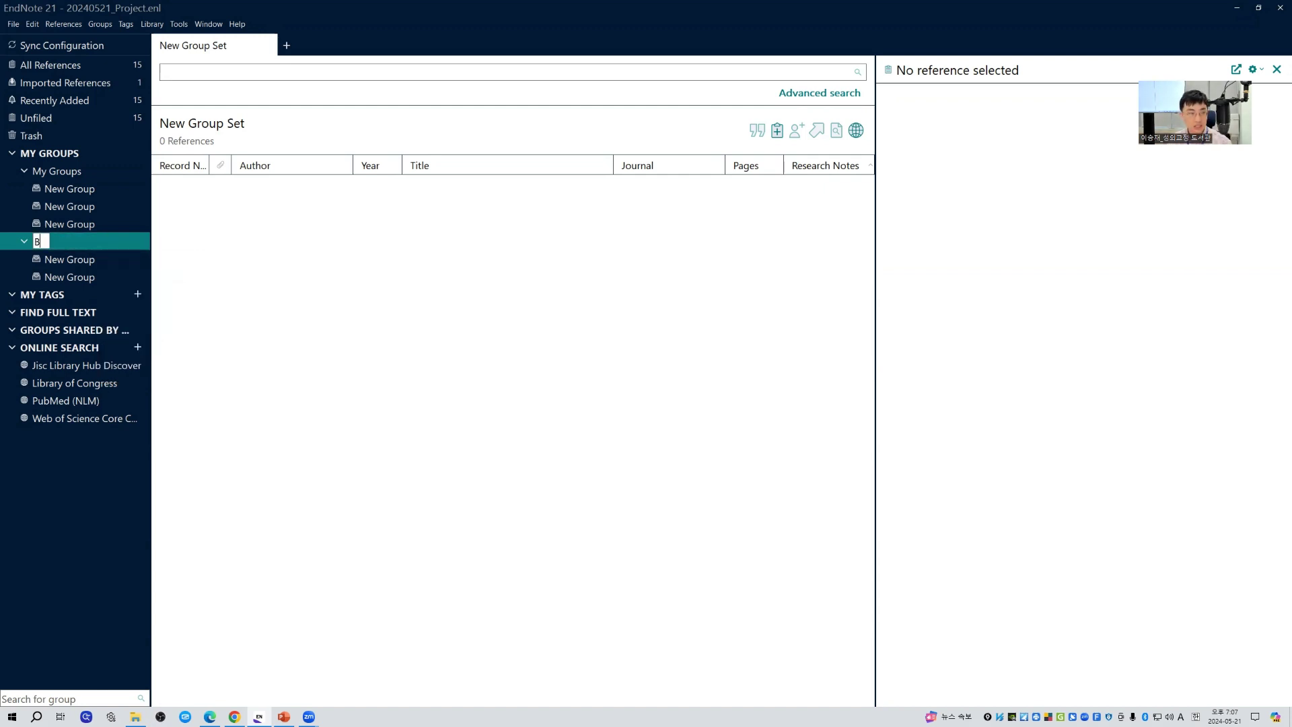
pyautogui.press('Return')
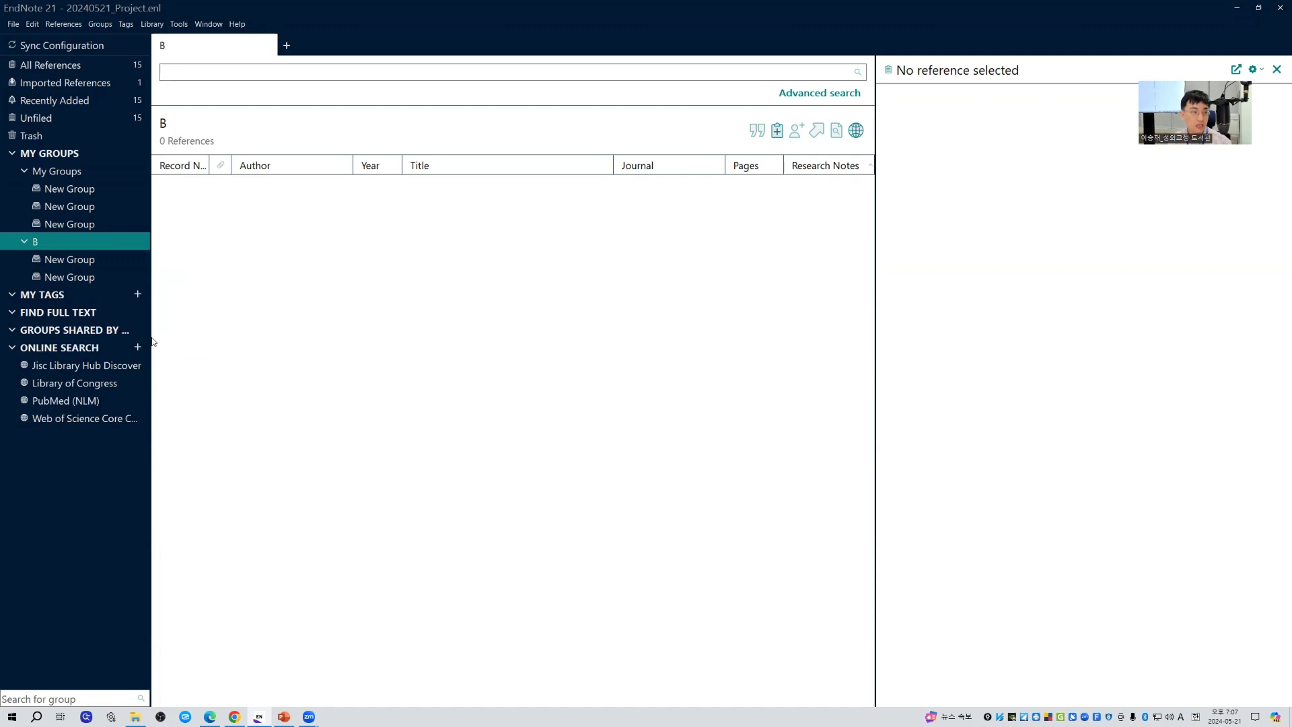
# - Rename the first group in the My Groups set as 3
pyautogui.click(83, 195)
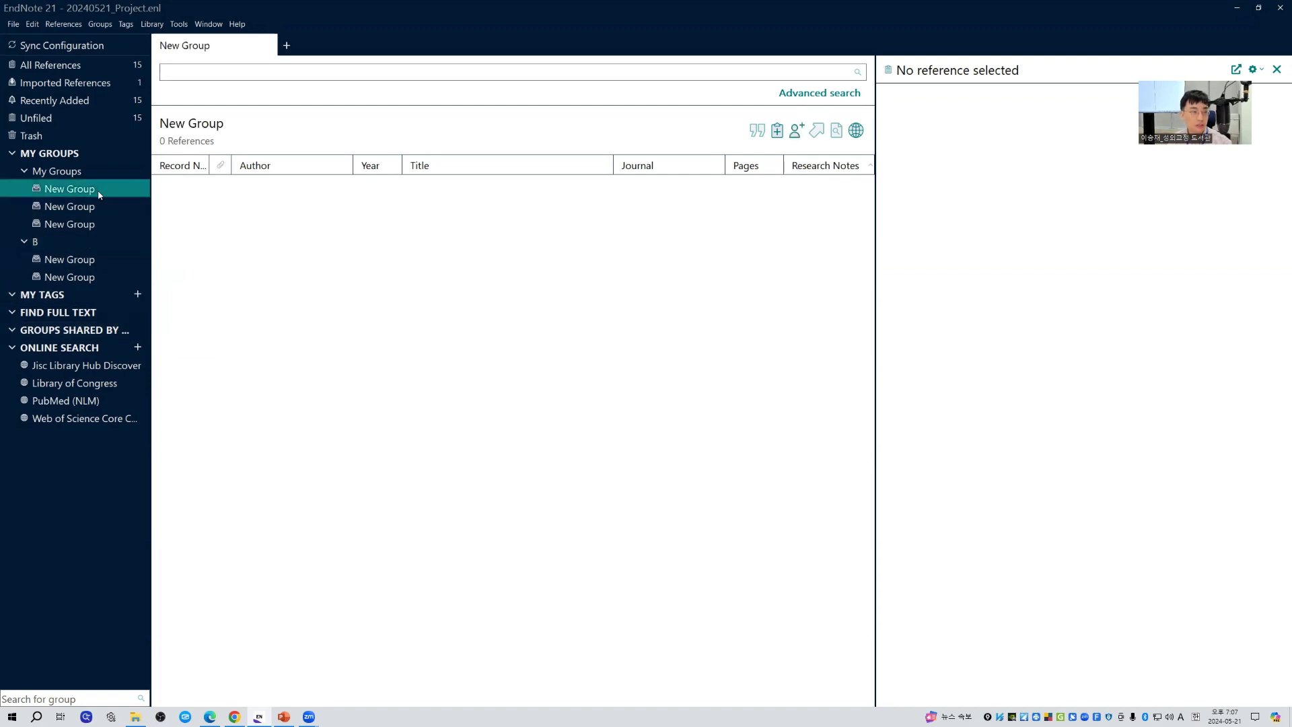
pyautogui.rightClick(99, 194)
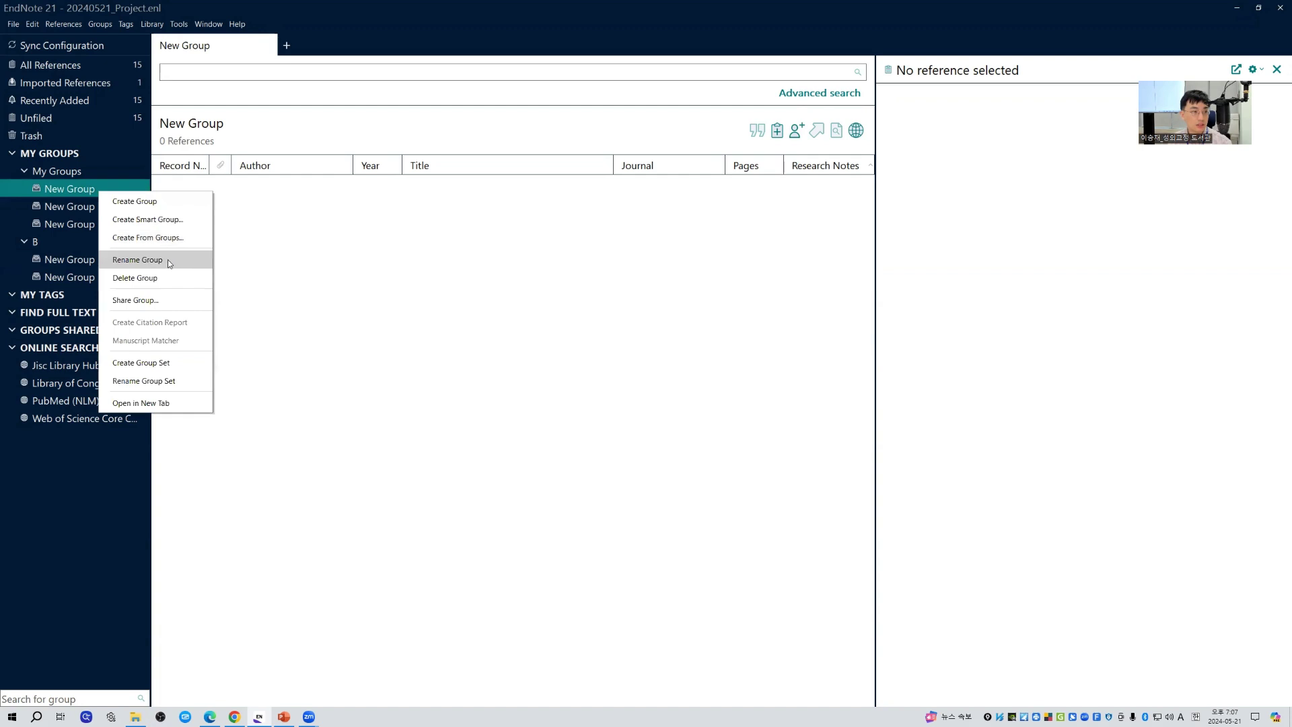
pyautogui.click(168, 260)
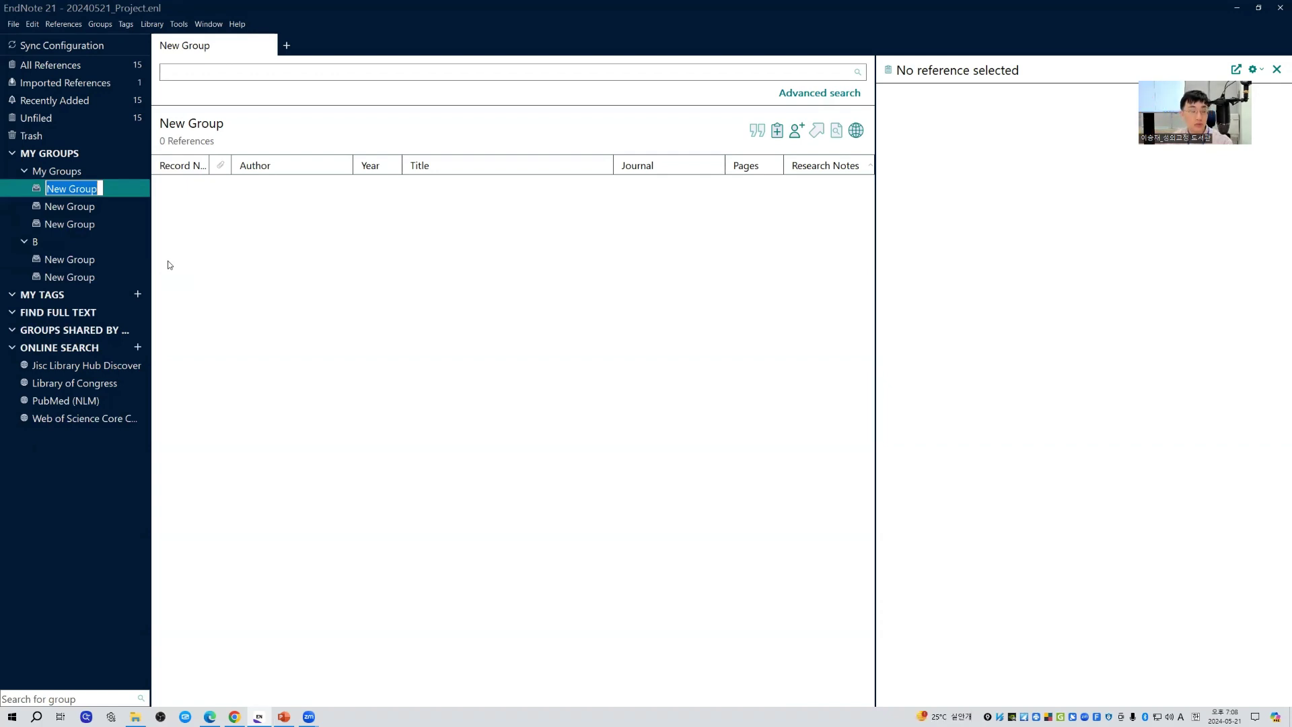
pyautogui.write('3')
pyautogui.press('Return')
# - Rename the next unnamed group in the My Groups set as 2
pyautogui.rightClick(112, 210)
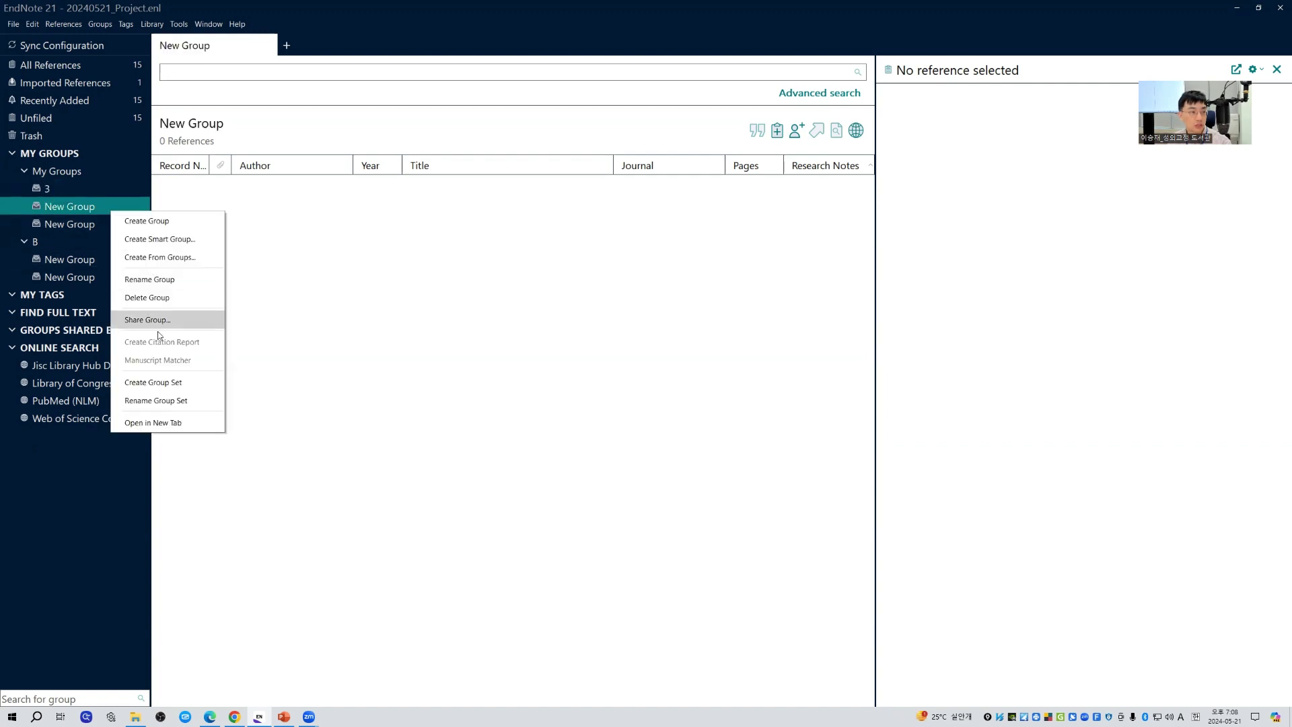
pyautogui.click(159, 281)
pyautogui.write('2')
pyautogui.press('Return')
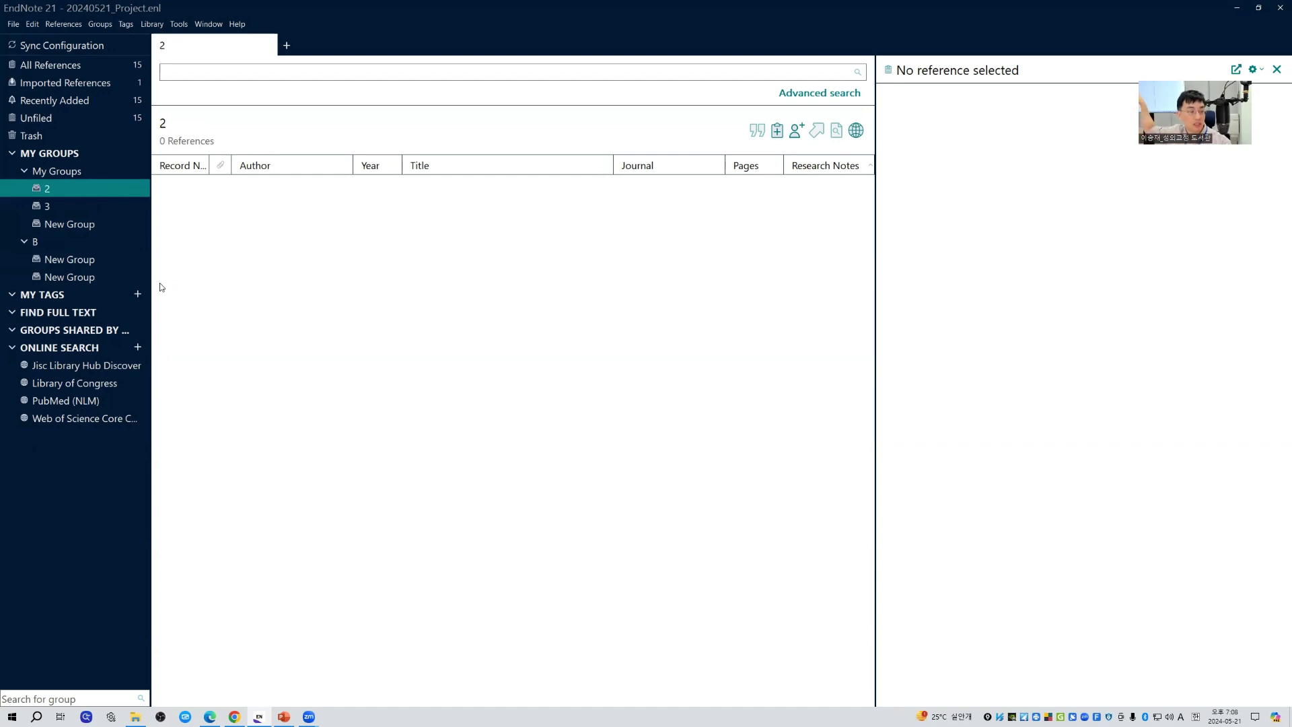
# - Rename the remaining unnamed group in the My Groups set as 1
pyautogui.click(67, 223)
pyautogui.rightClick(66, 223)
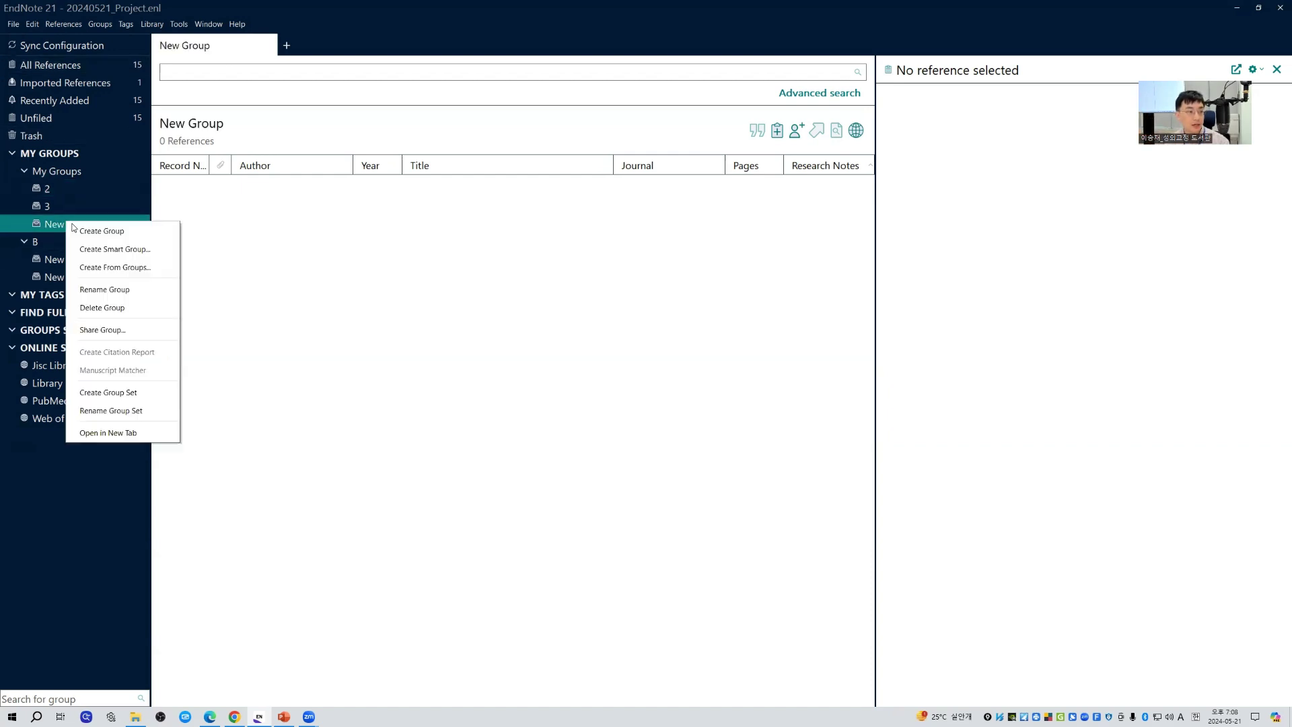
pyautogui.click(124, 291)
pyautogui.write('1')
pyautogui.press('Return')
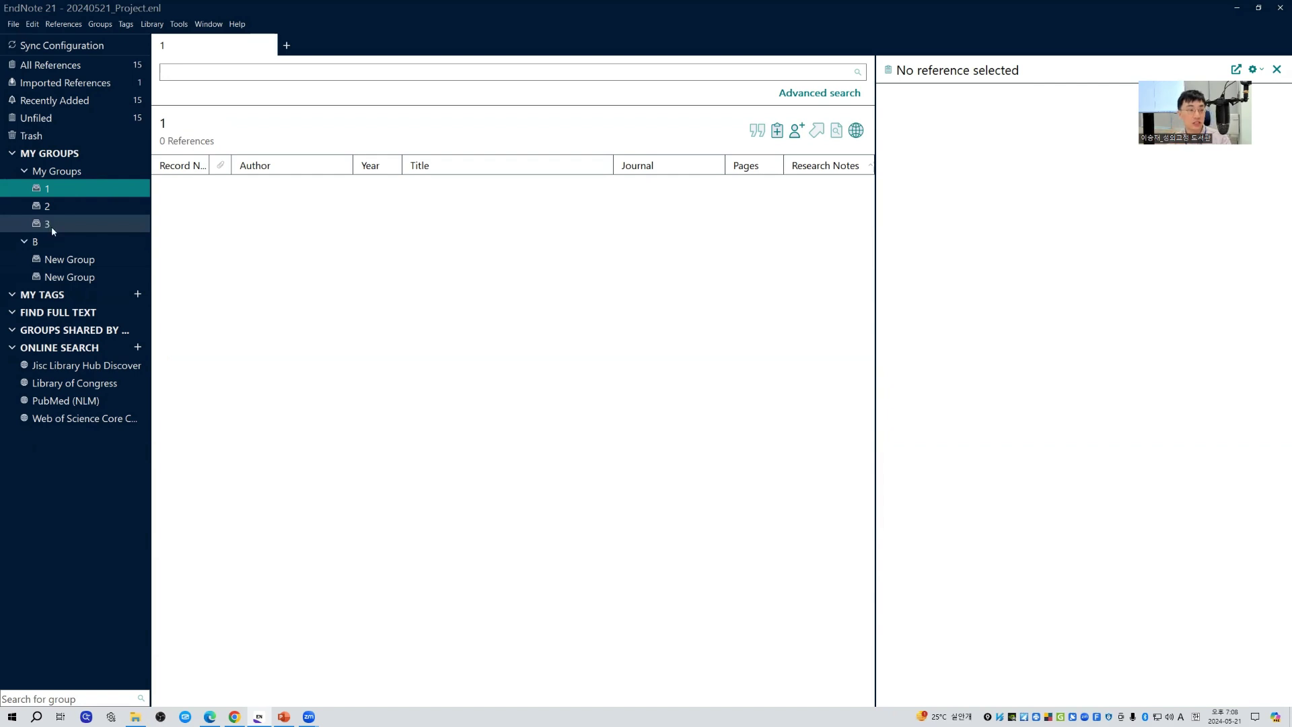
# - Rename group 1 in the My Groups set as 01.Cancer
pyautogui.rightClick(65, 191)
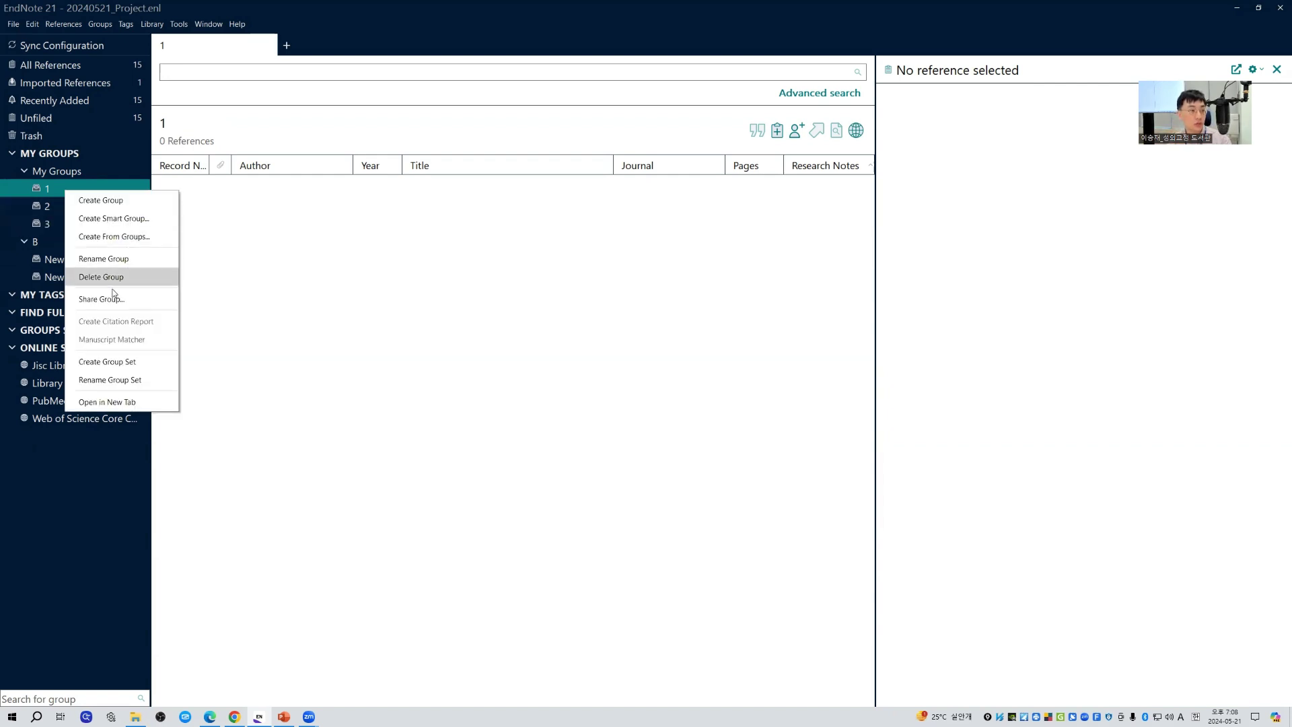
pyautogui.click(107, 259)
pyautogui.write('01')
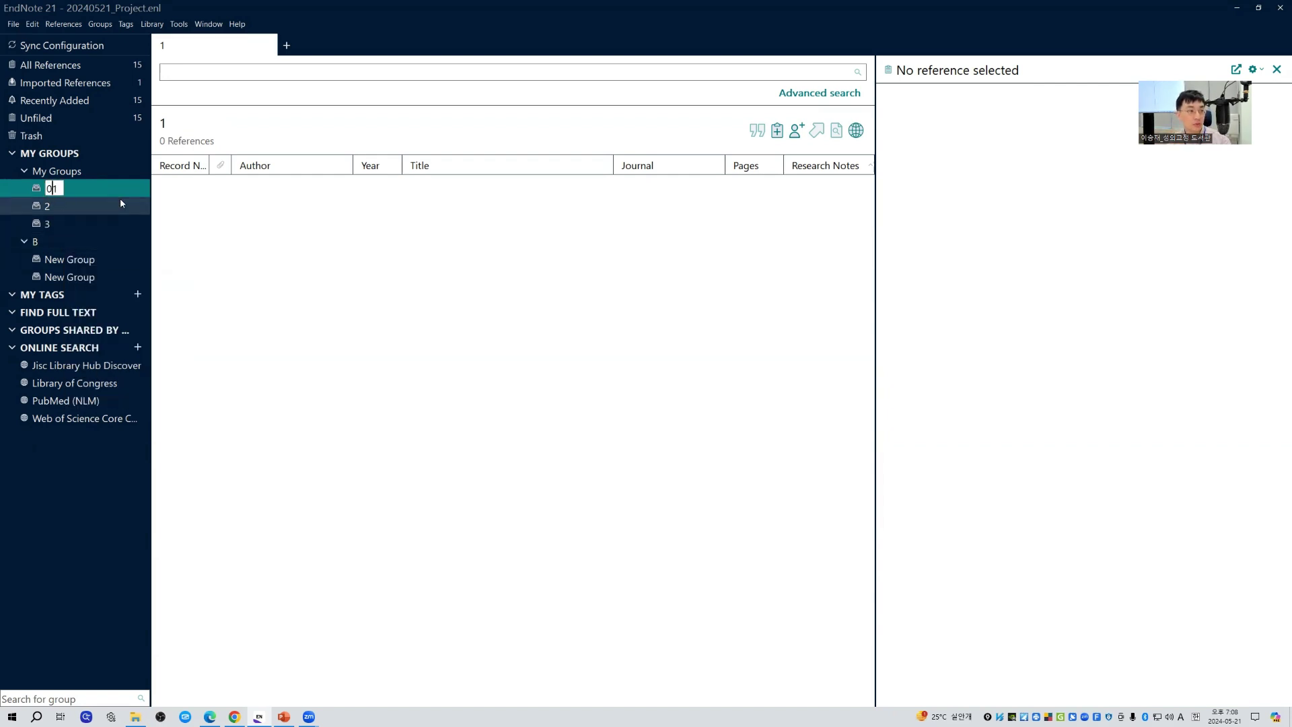
pyautogui.write('.Cancer')
pyautogui.press('Return')
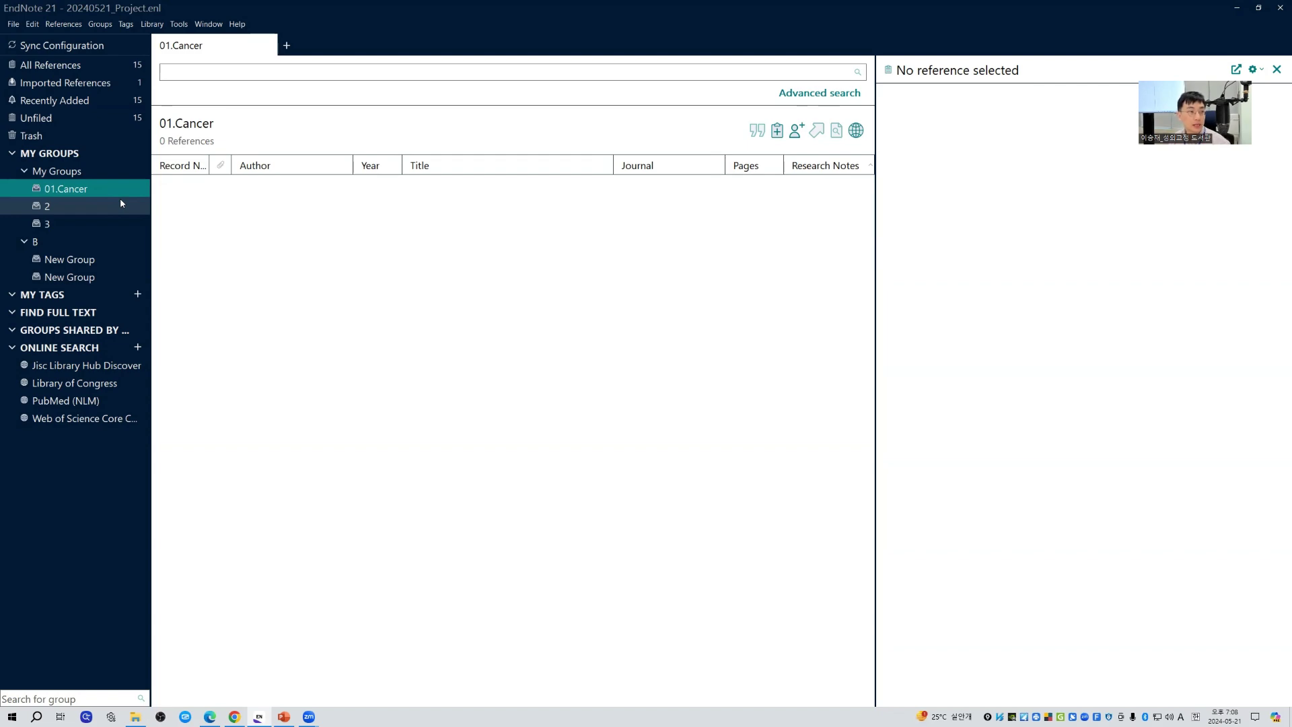
# - From All References, add record 7, "Sex-specificity in Surgical Stages of Lung Cancer", to the 01.Cancer group
pyautogui.click(124, 67)
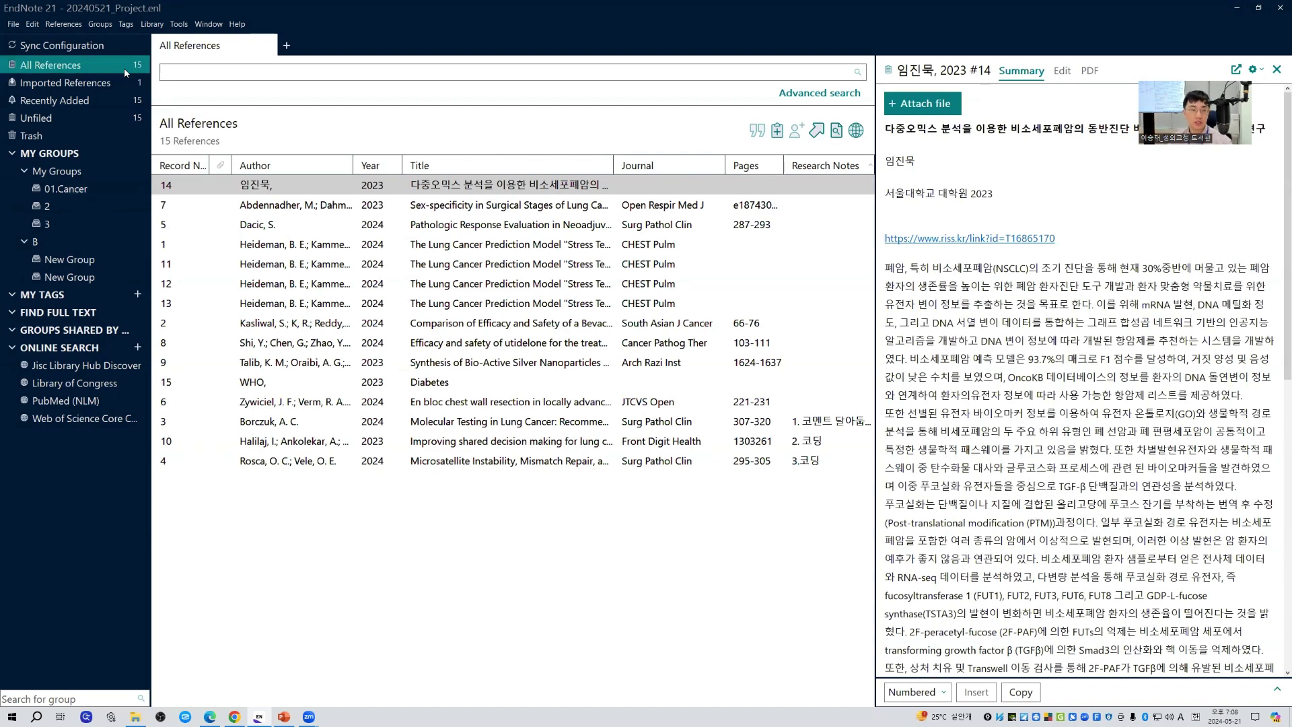
pyautogui.click(571, 207)
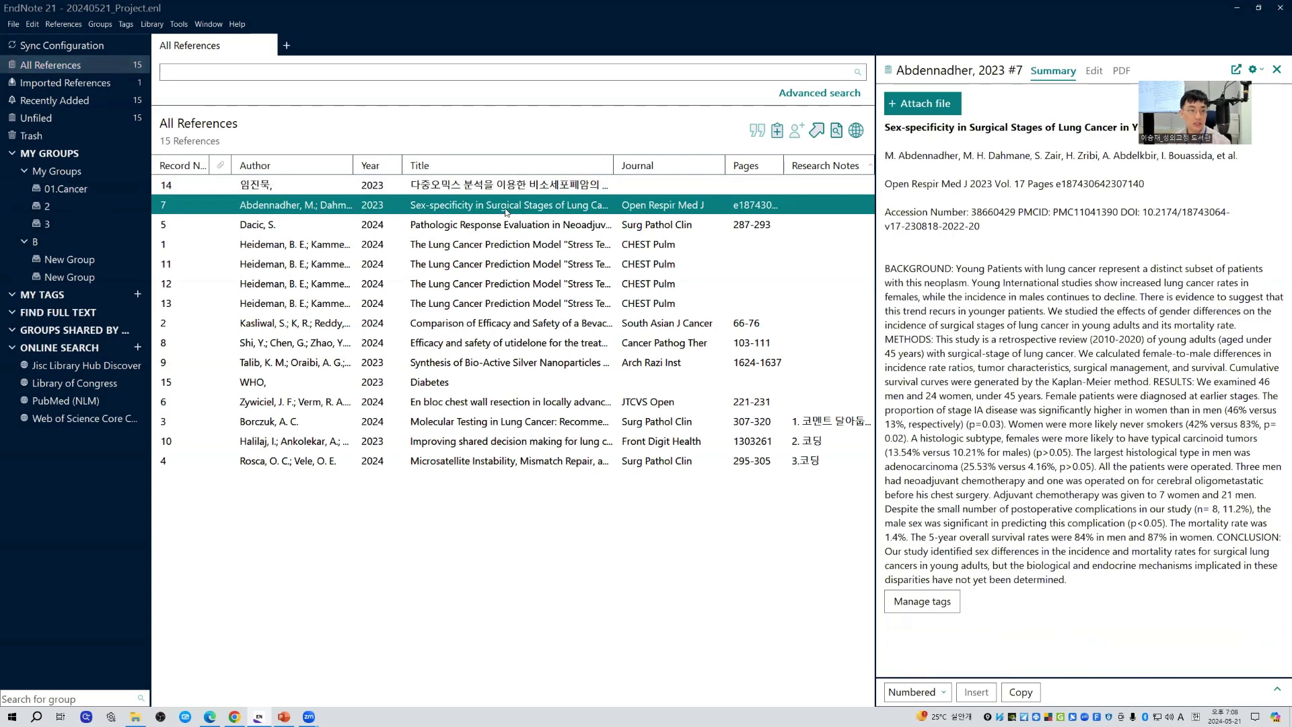
pyautogui.moveTo(488, 211); pyautogui.dragTo(73, 192)
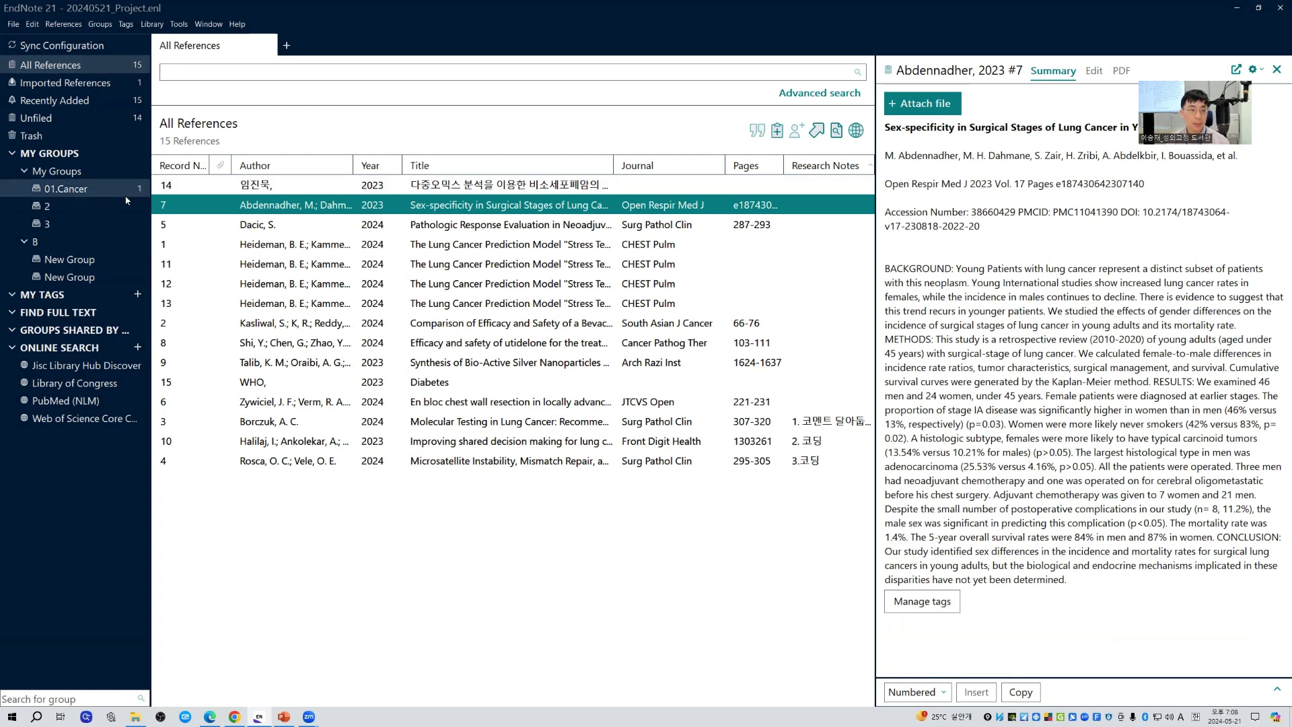
pyautogui.click(494, 249)
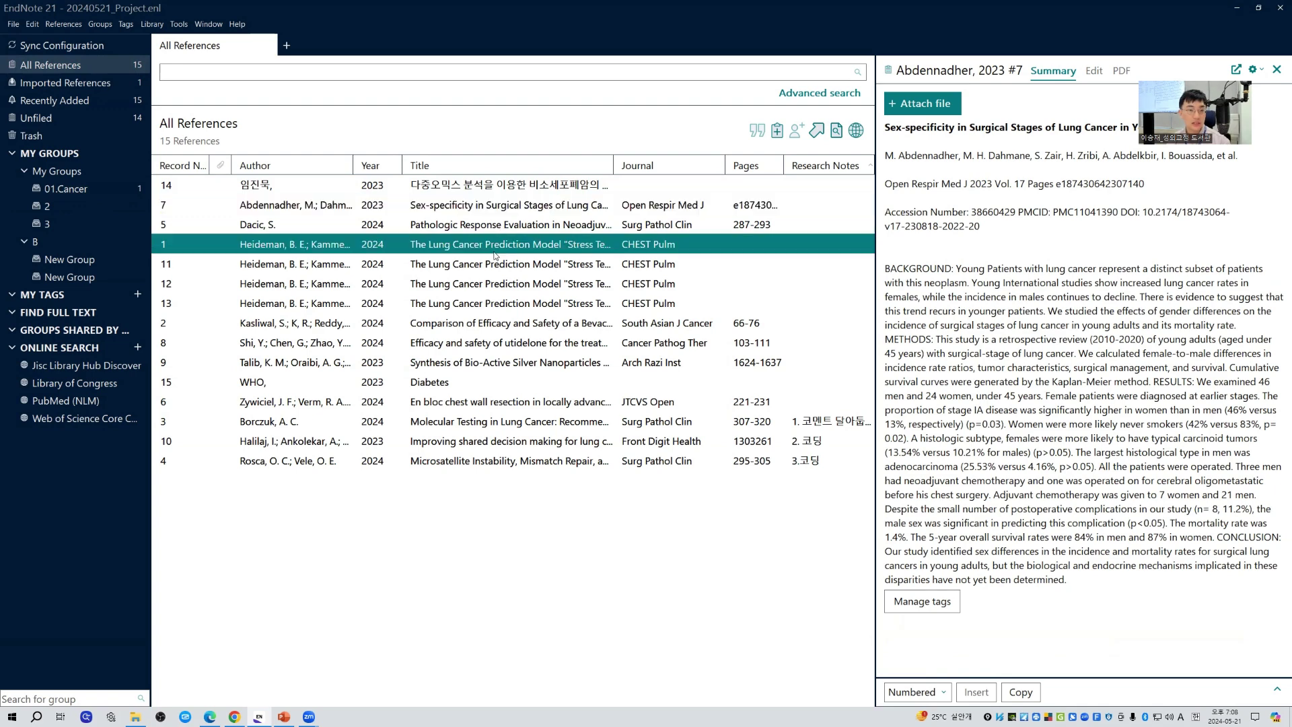
pyautogui.click(489, 286)
pyautogui.click(697, 210)
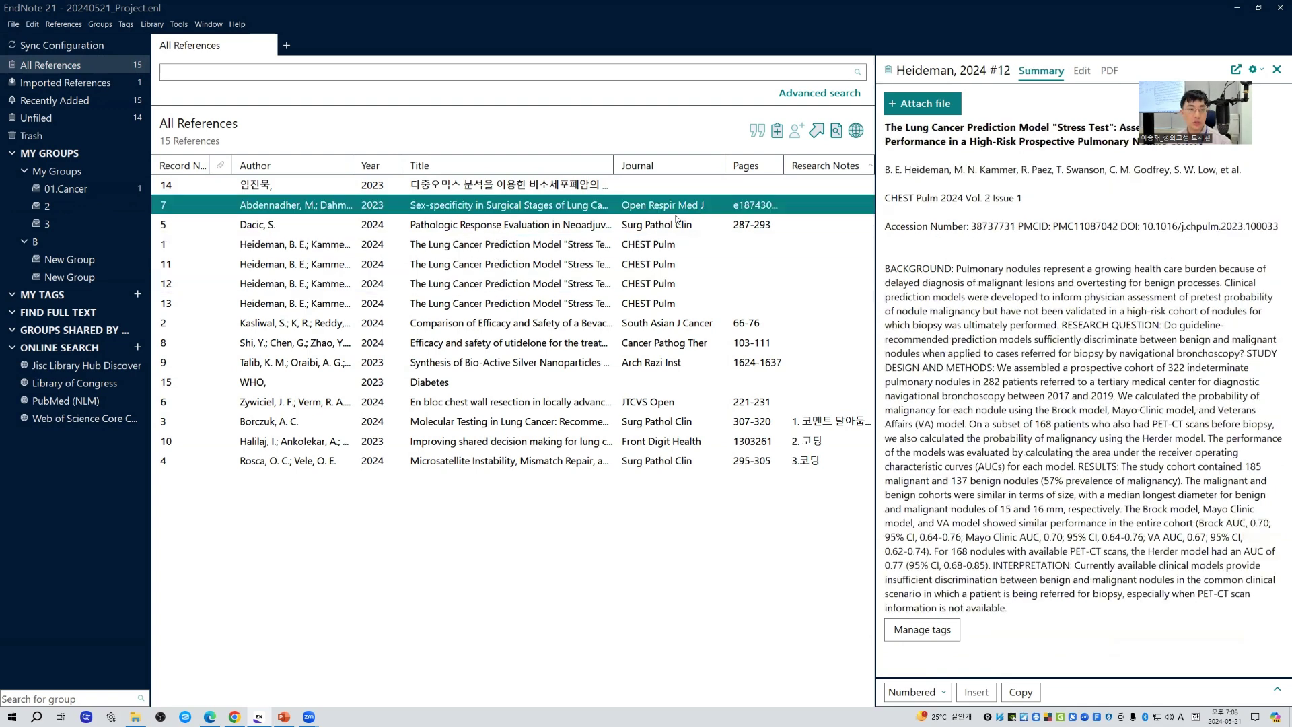
pyautogui.click(588, 237)
pyautogui.click(591, 225)
# - Select the non-adjacent records 7, 11, 2, 6 and 10 together in All References, then drop that selection
pyautogui.click(597, 208)
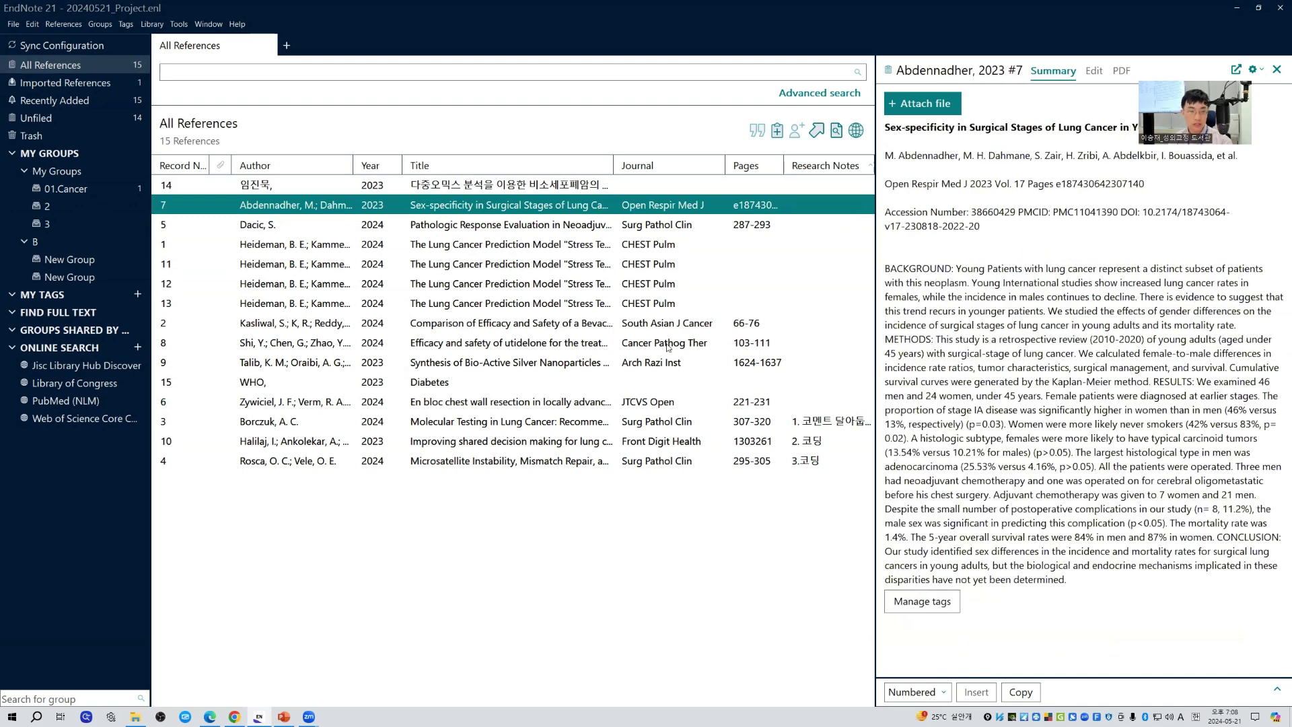
pyautogui.keyDown('ctrl'); pyautogui.click(637, 270); pyautogui.keyUp('ctrl')
pyautogui.keyDown('ctrl'); pyautogui.click(639, 329); pyautogui.keyUp('ctrl')
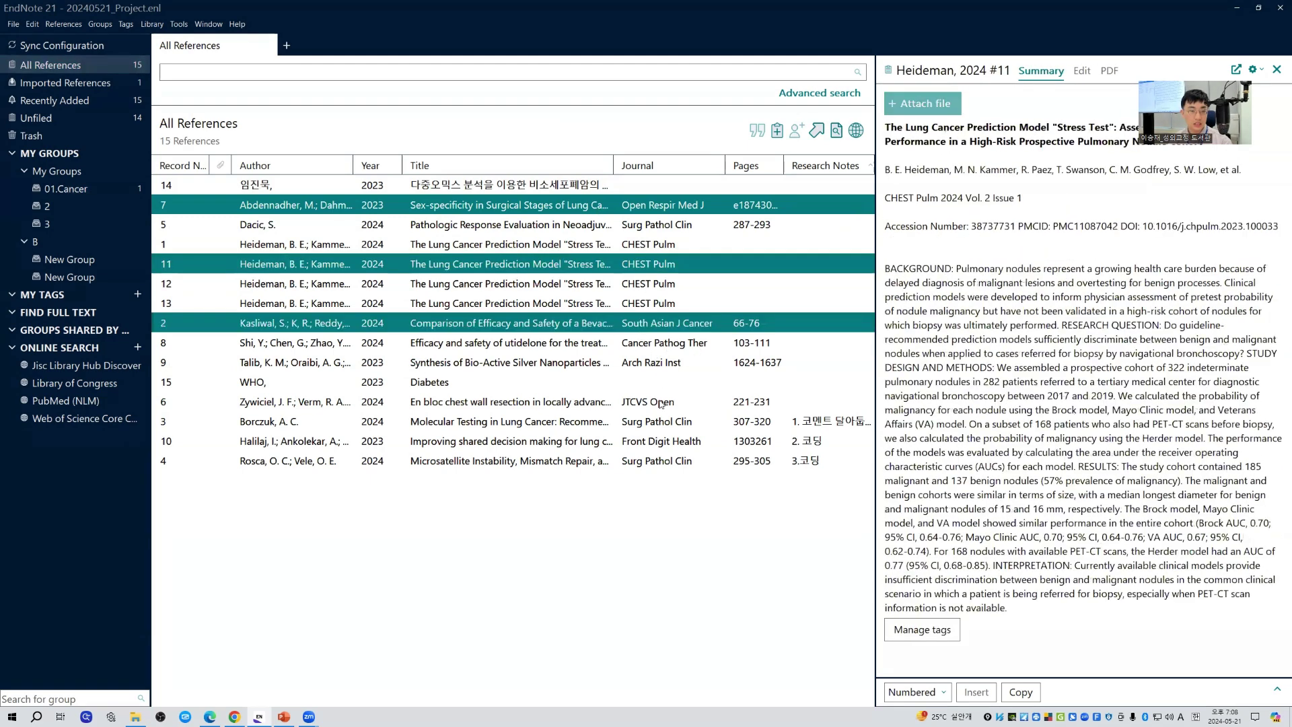
pyautogui.keyDown('ctrl'); pyautogui.click(662, 403); pyautogui.keyUp('ctrl')
pyautogui.keyDown('ctrl'); pyautogui.click(692, 444); pyautogui.keyUp('ctrl')
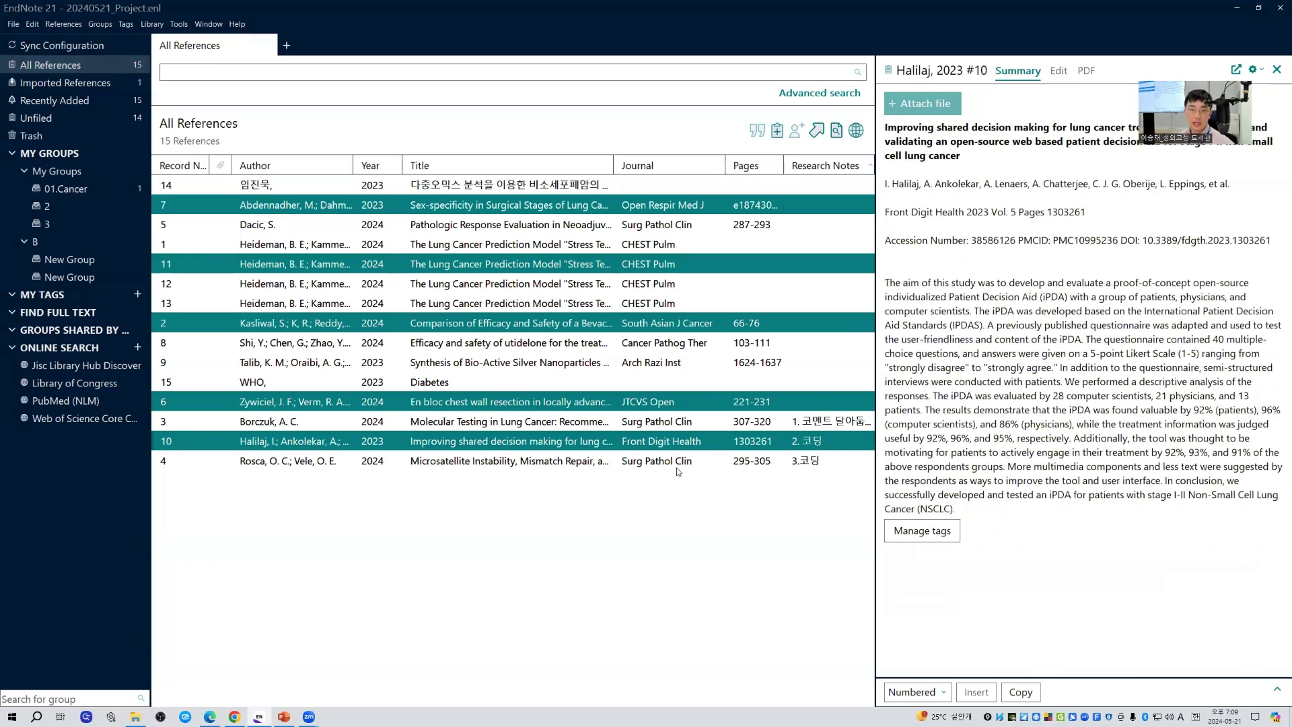
pyautogui.click(678, 464)
pyautogui.click(666, 439)
pyautogui.click(651, 363)
# - Select records 5, 12, 9, 3 and 4 together and add them to group 2 in My Groups
pyautogui.click(663, 225)
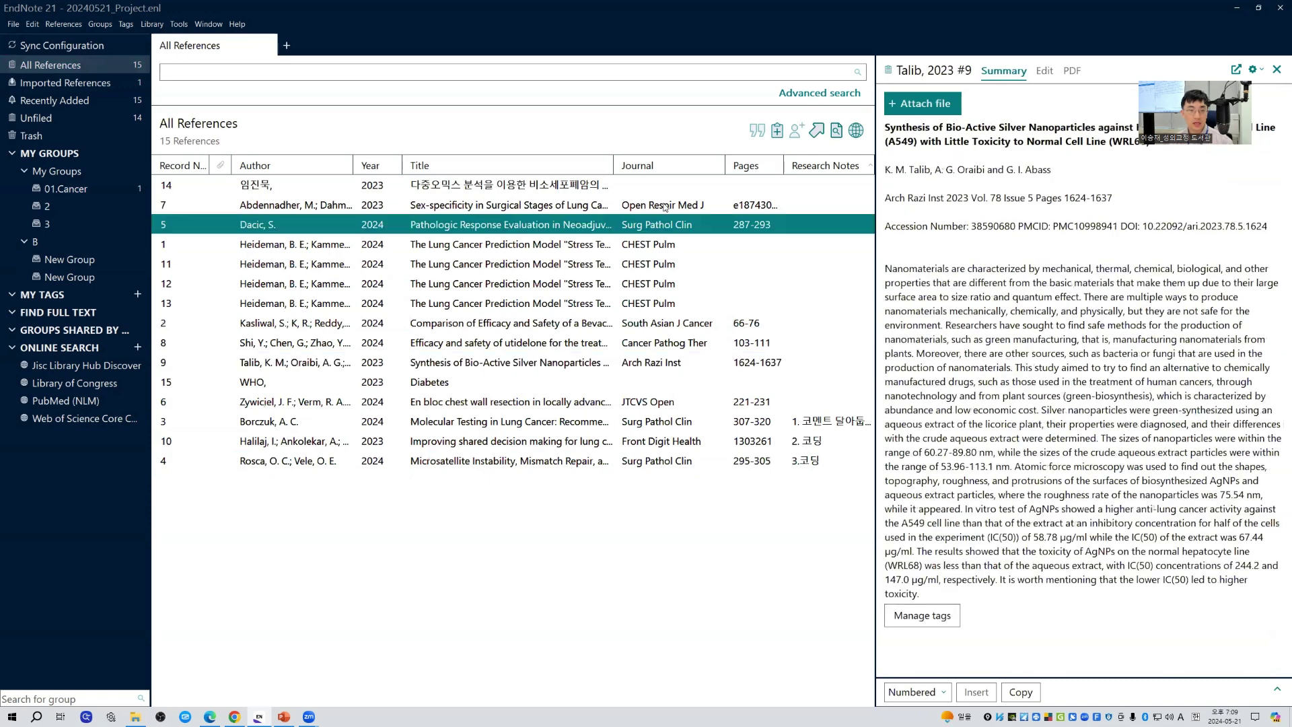
pyautogui.keyDown('ctrl'); pyautogui.click(669, 283); pyautogui.keyUp('ctrl')
pyautogui.keyDown('ctrl'); pyautogui.click(671, 364); pyautogui.keyUp('ctrl')
pyautogui.keyDown('ctrl'); pyautogui.click(669, 422); pyautogui.keyUp('ctrl')
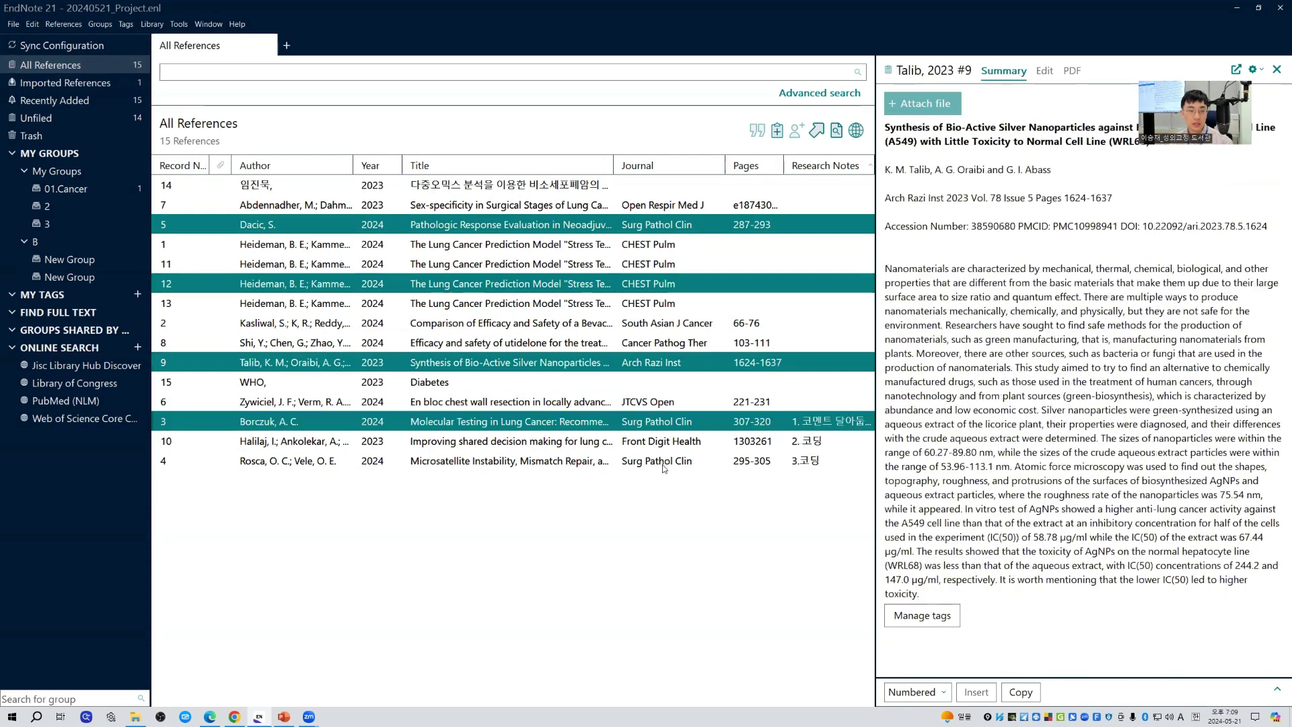
pyautogui.keyDown('ctrl'); pyautogui.click(665, 462); pyautogui.keyUp('ctrl')
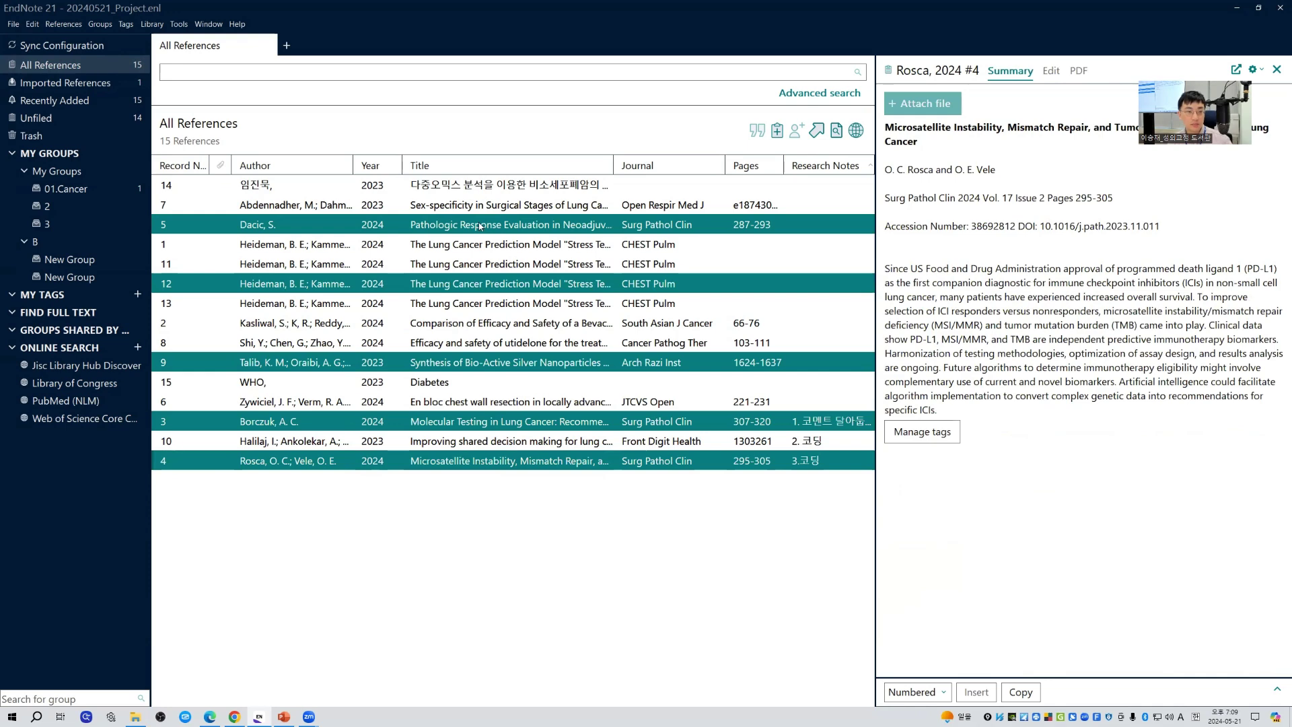
pyautogui.moveTo(296, 224); pyautogui.dragTo(111, 203)
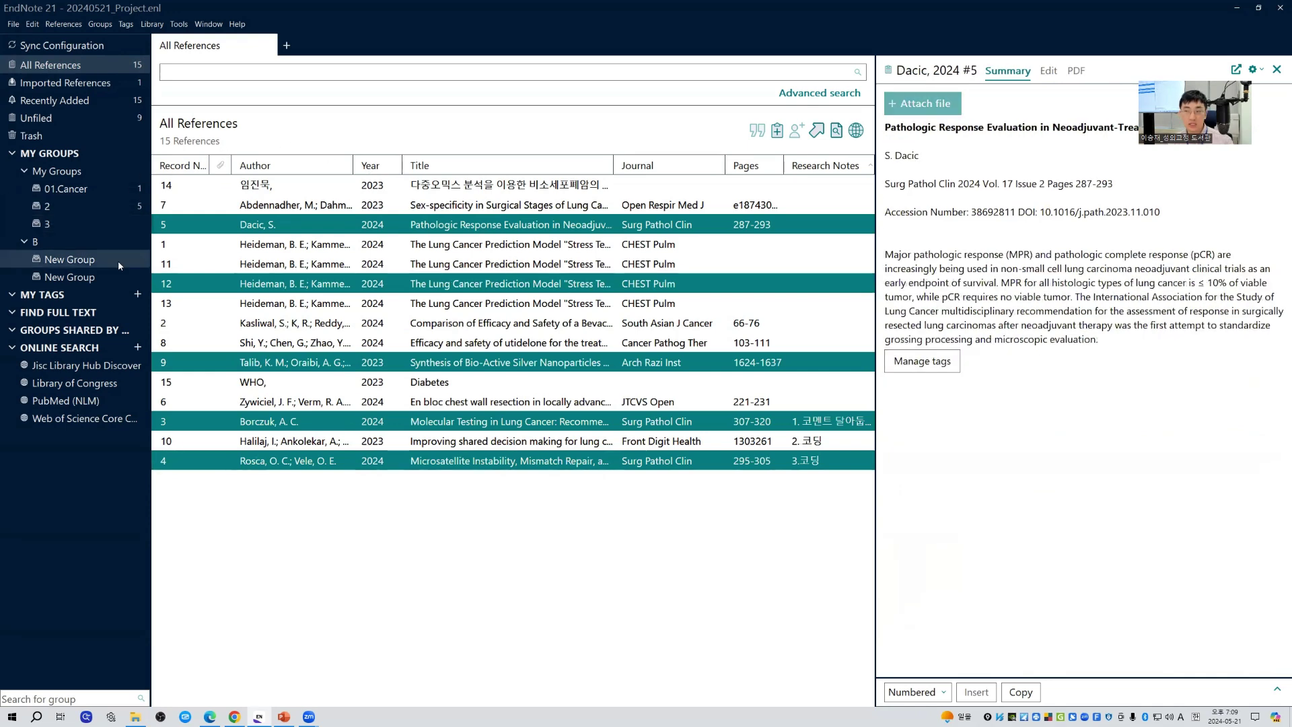
# - Clear the multiple selection and select only record 13 in the All References list
pyautogui.click(765, 533)
pyautogui.moveTo(773, 571); pyautogui.dragTo(404, 225)
pyautogui.click(468, 302)
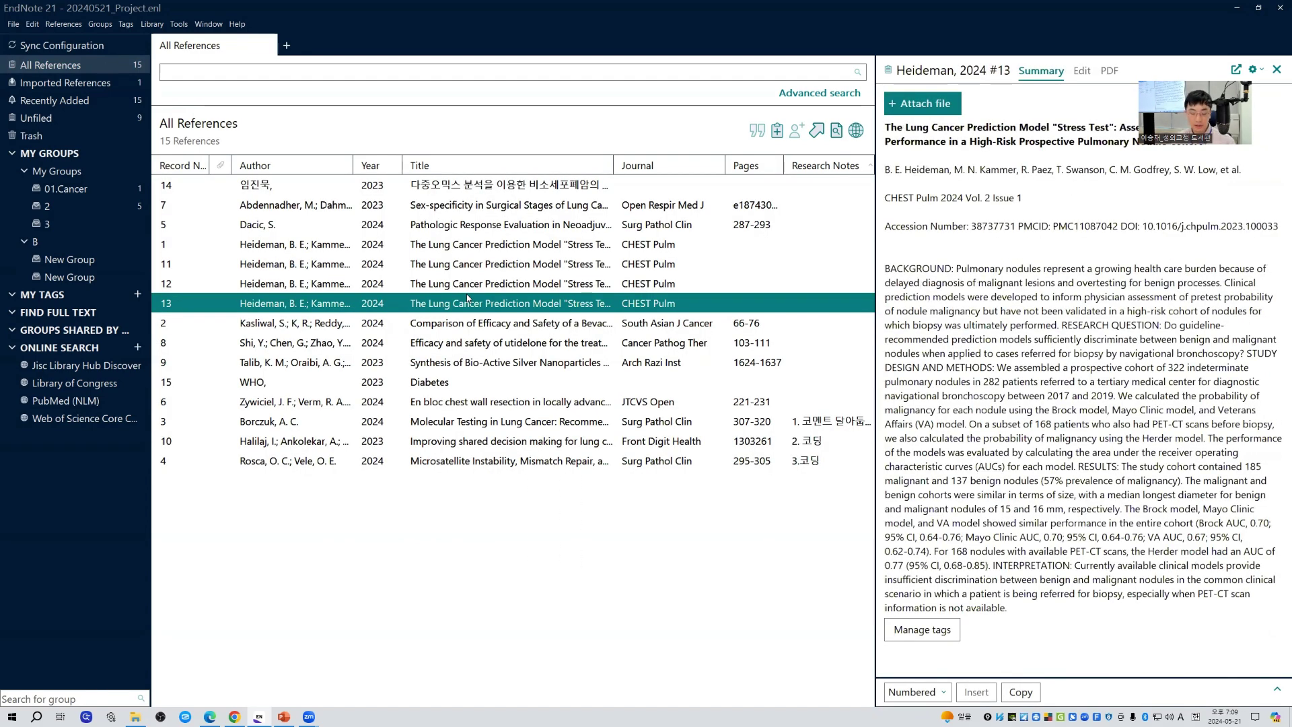
# - Add every record in All References to the first New Group under group set B, then clear the selection
pyautogui.hotkey('ctrl', 'a')
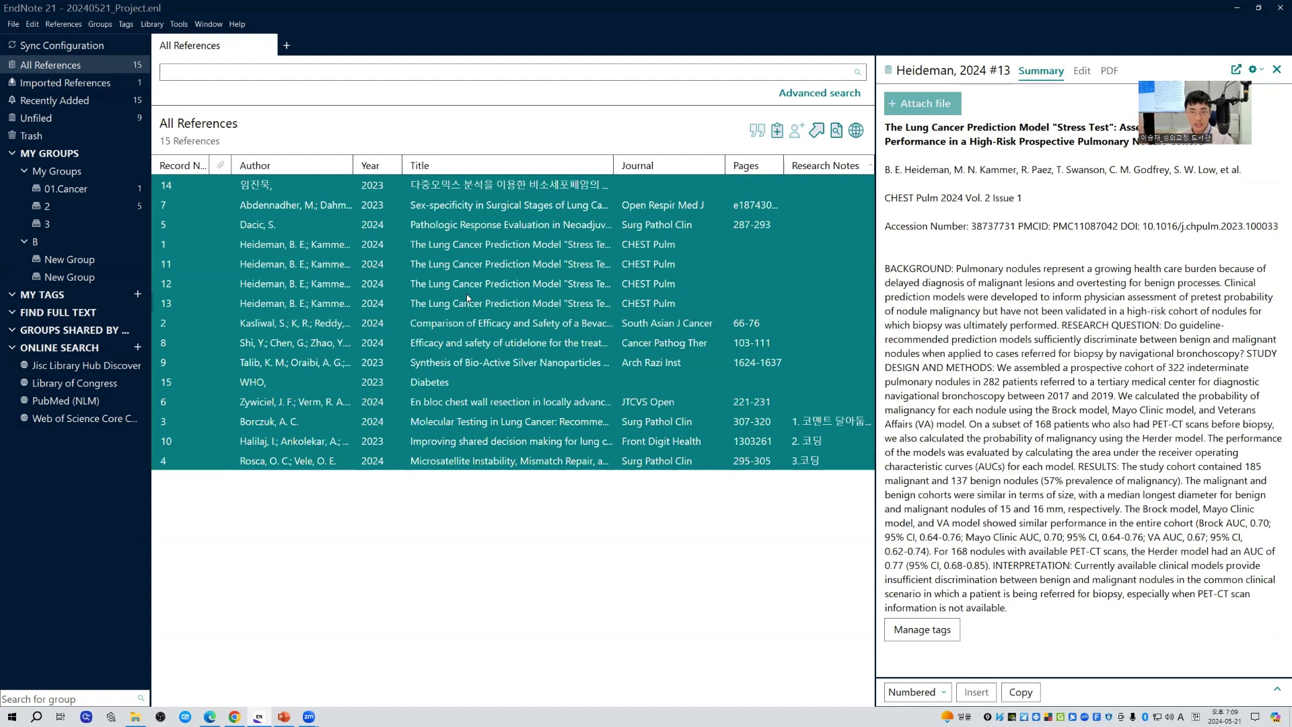
pyautogui.click(601, 519)
pyautogui.click(622, 406)
pyautogui.hotkey('ctrl', 'a')
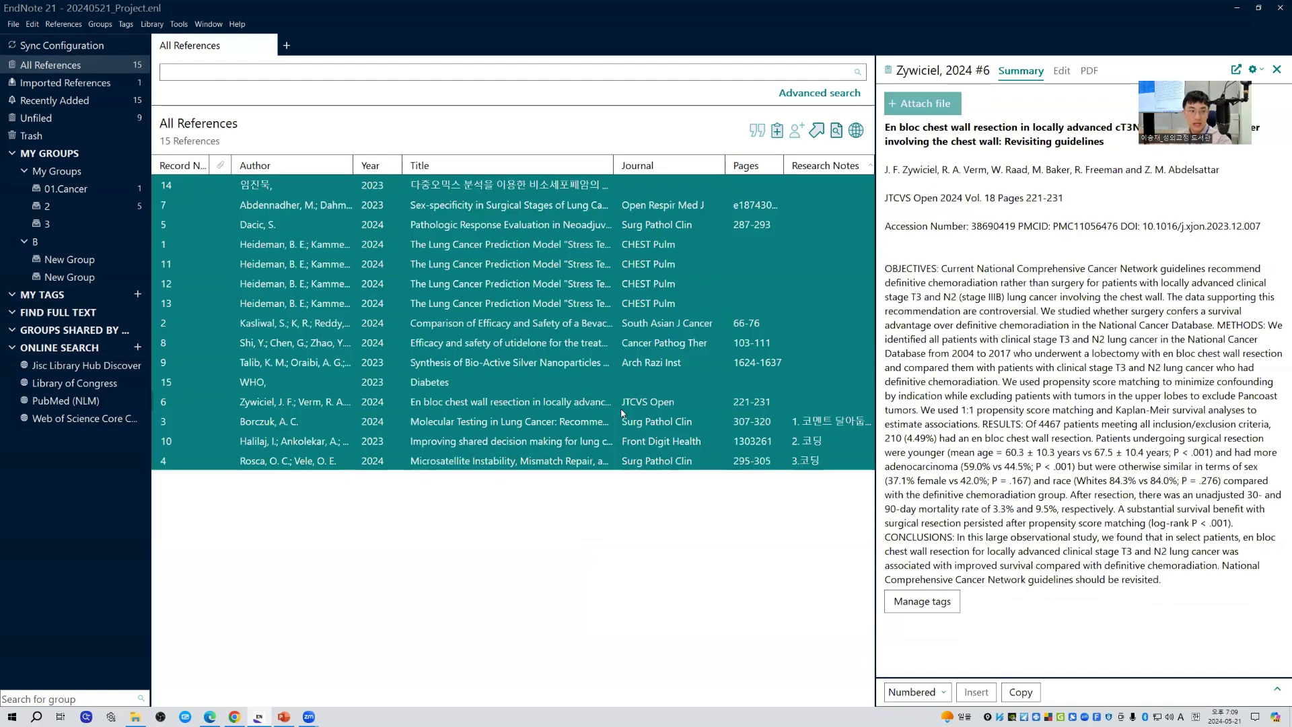
pyautogui.moveTo(136, 223); pyautogui.dragTo(79, 259)
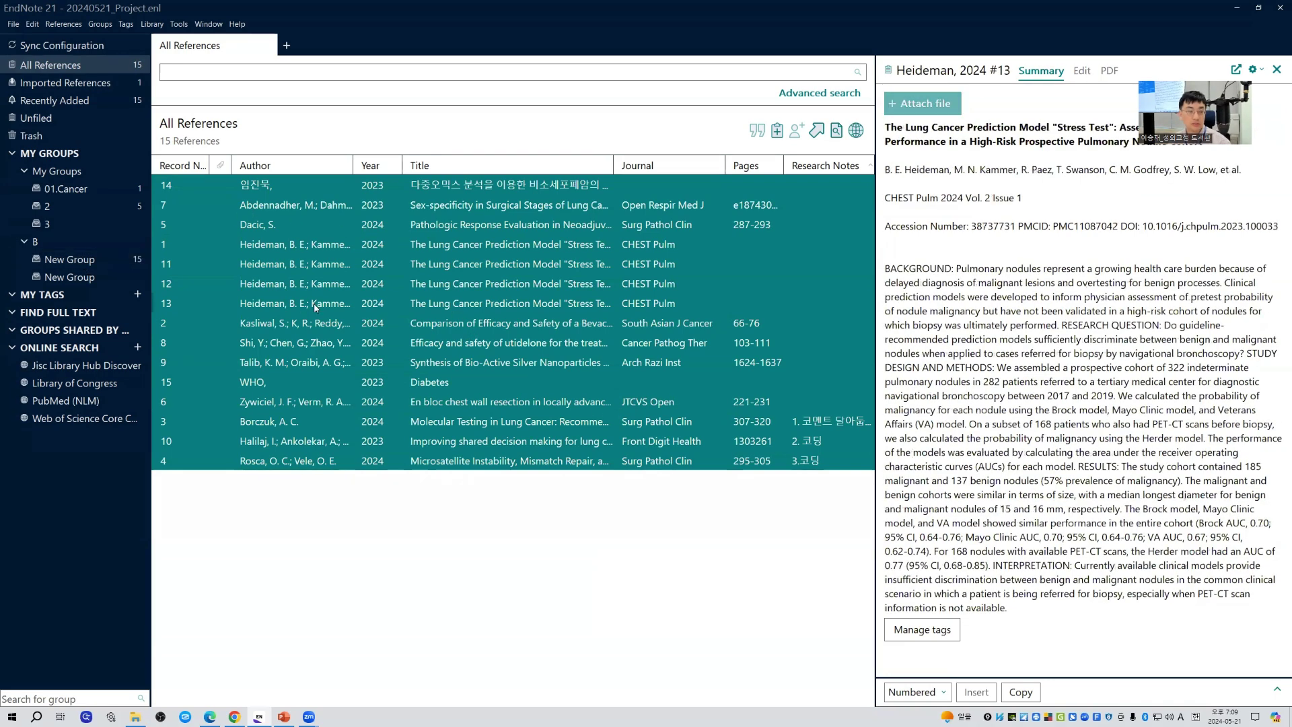
pyautogui.click(663, 525)
pyautogui.moveTo(716, 525); pyautogui.dragTo(321, 177)
pyautogui.click(571, 554)
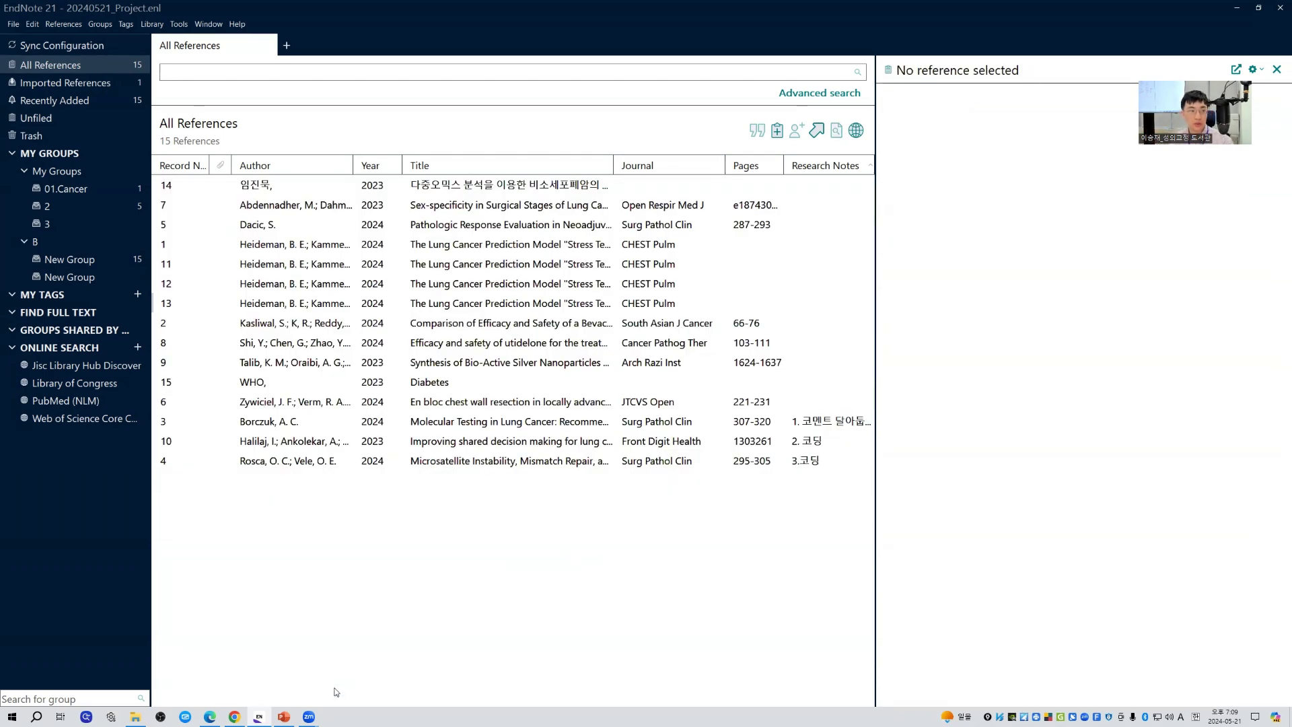
# - From All References, add record 14 to both the 01.Cancer group and group 2 in My Groups
pyautogui.click(98, 223)
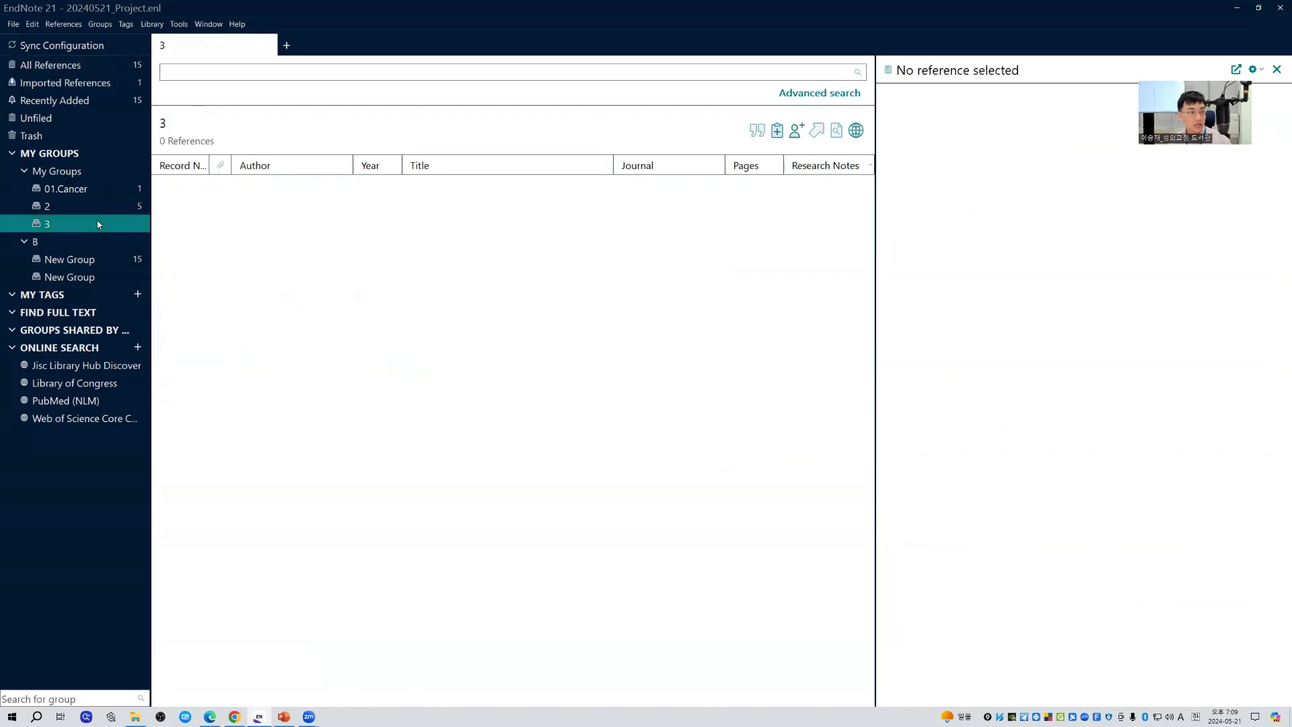
pyautogui.click(132, 68)
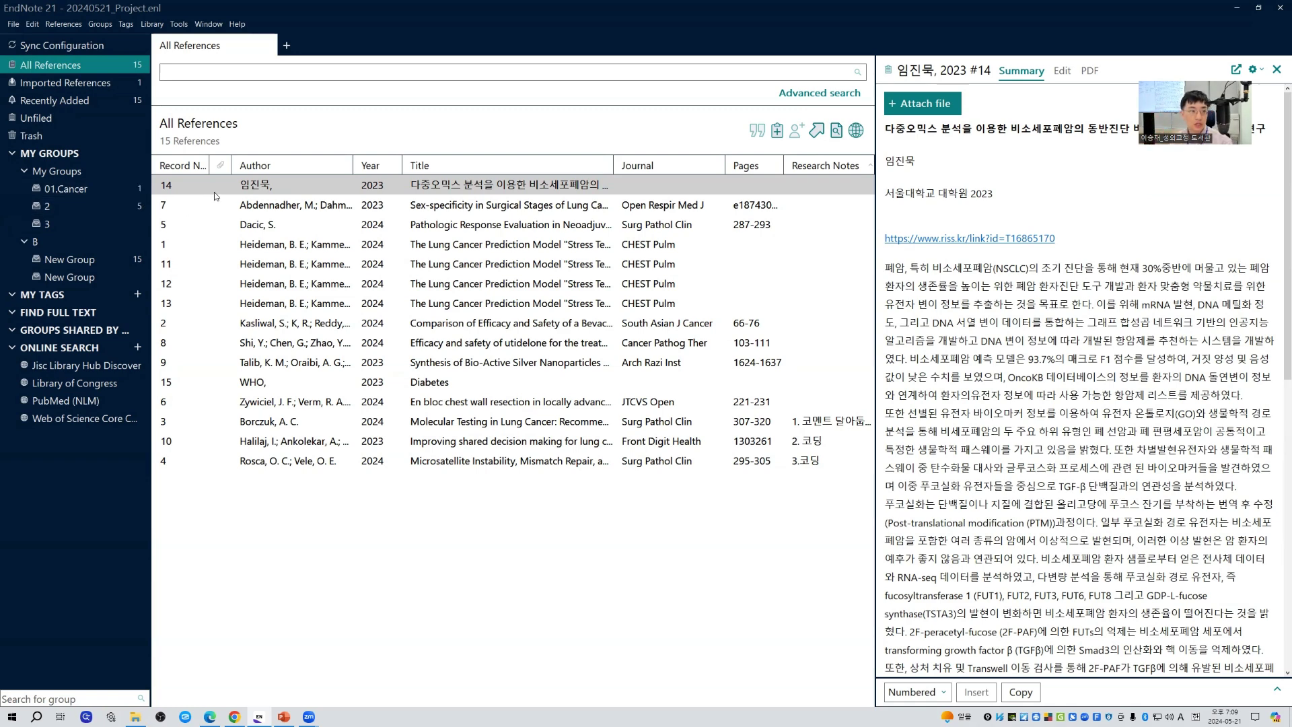
pyautogui.moveTo(283, 189); pyautogui.dragTo(120, 197)
pyautogui.moveTo(224, 192); pyautogui.dragTo(132, 208)
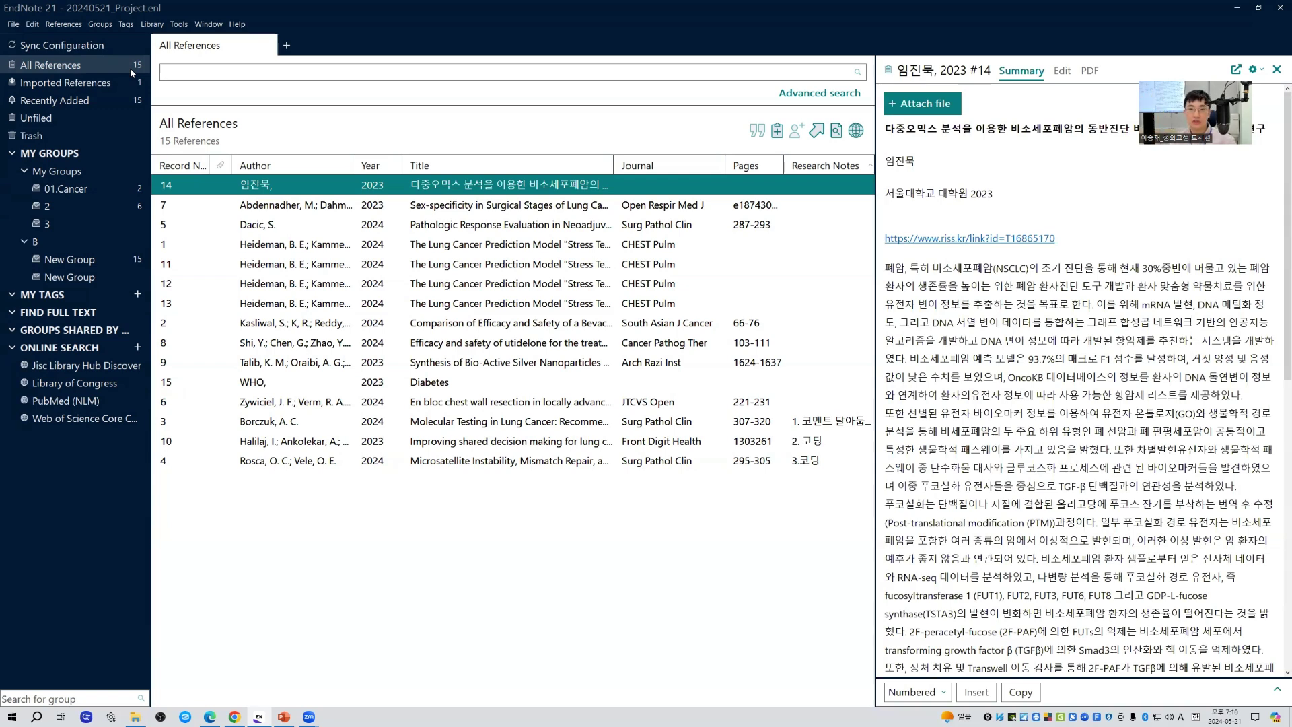
# - Compare the contents of the 01.Cancer group, group 2 and All References, checking where record 14 is listed
pyautogui.click(93, 186)
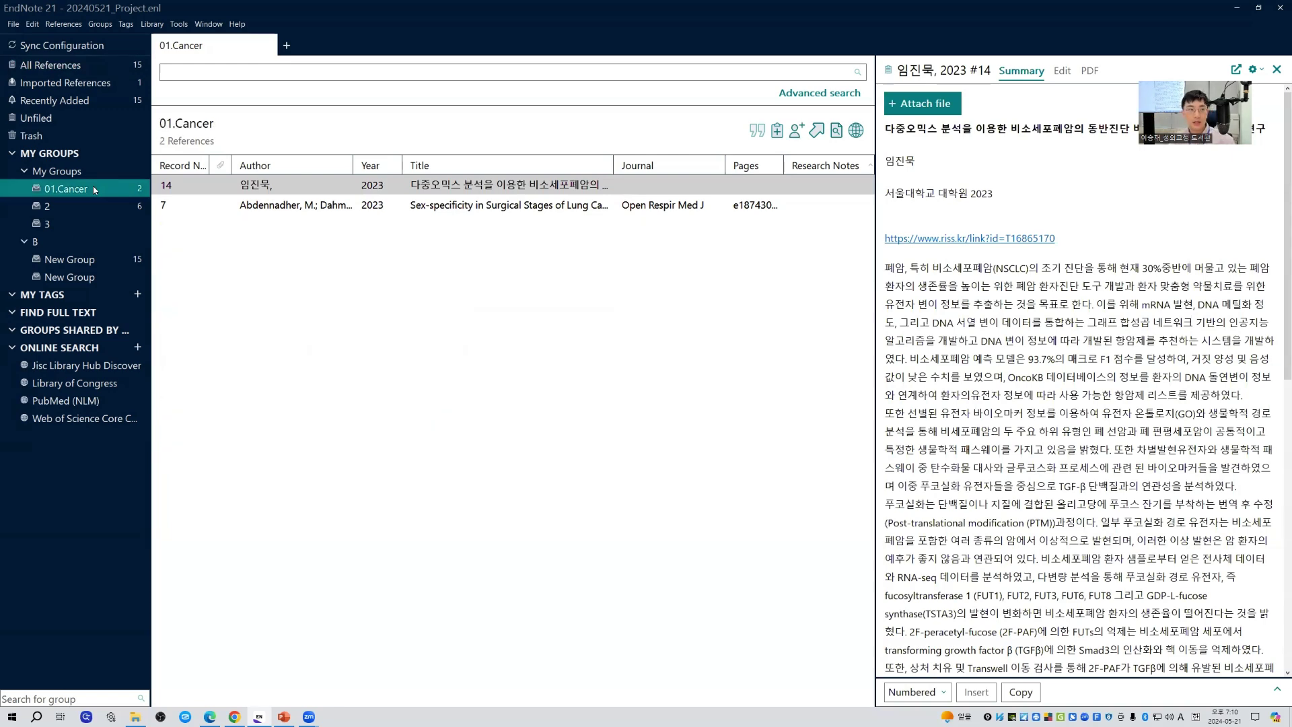
pyautogui.click(98, 208)
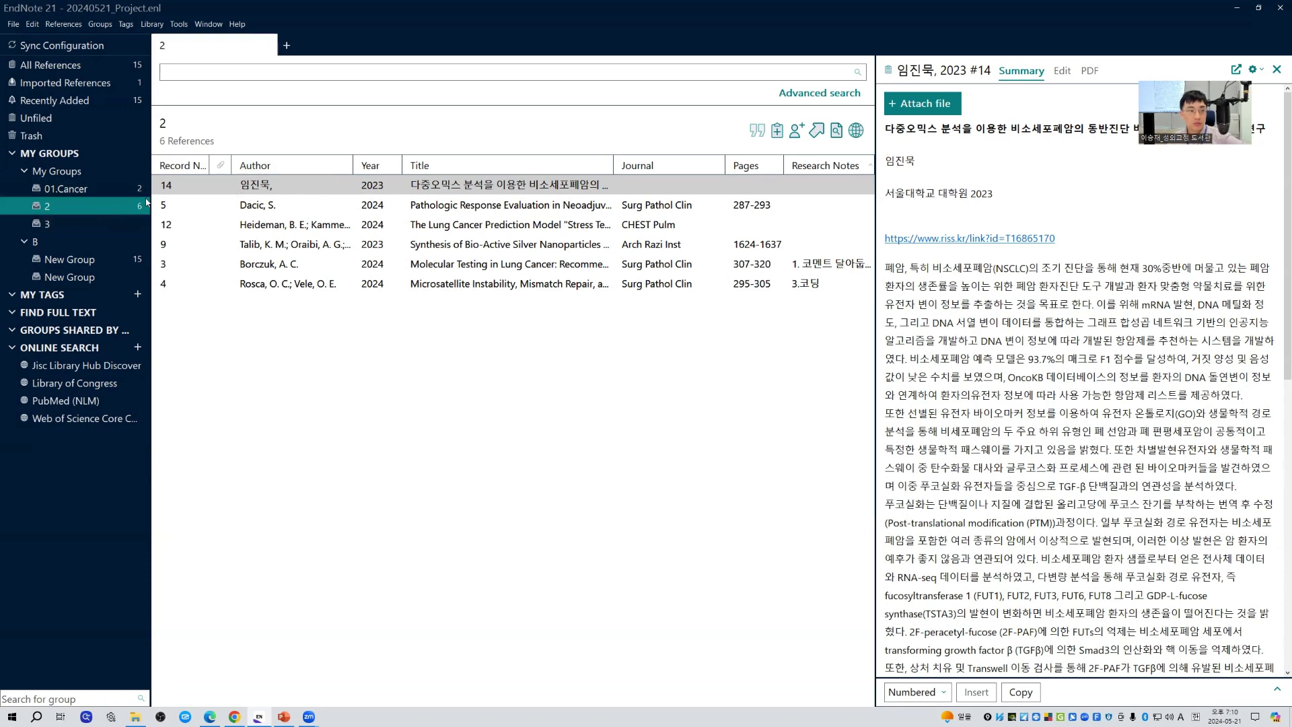
pyautogui.click(81, 190)
pyautogui.click(107, 208)
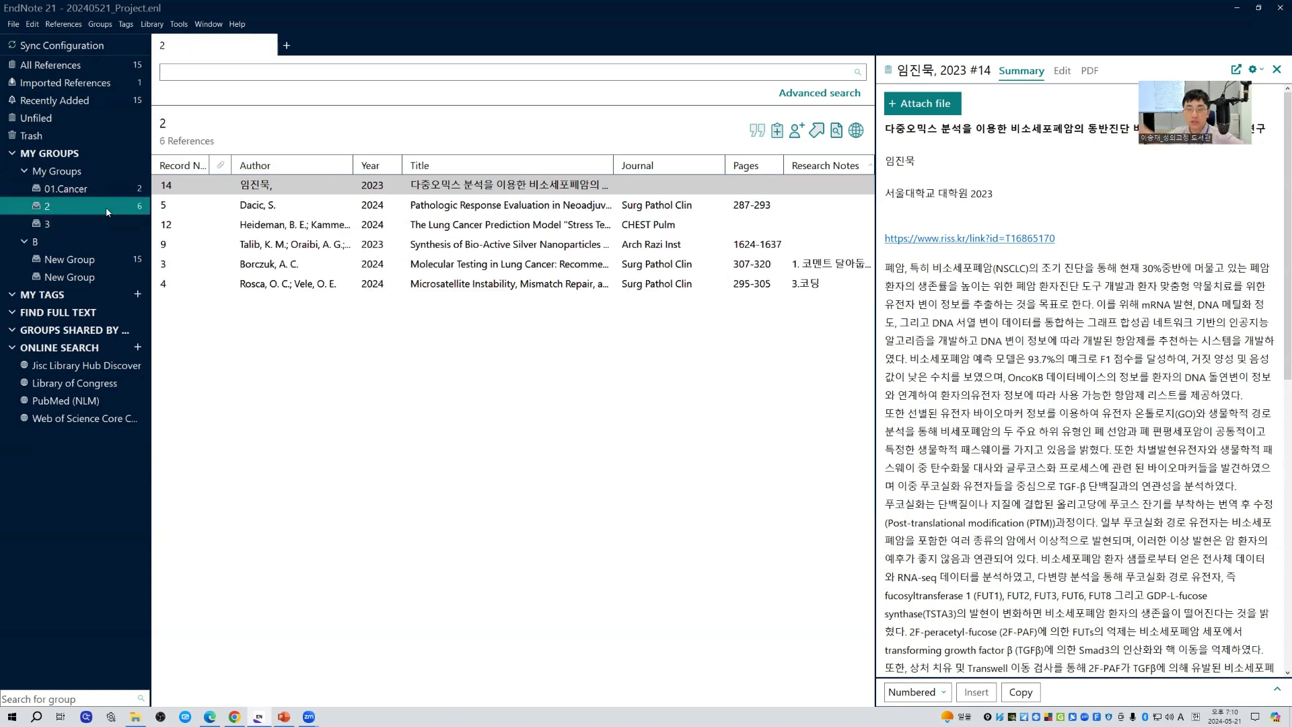
pyautogui.click(108, 188)
pyautogui.click(108, 207)
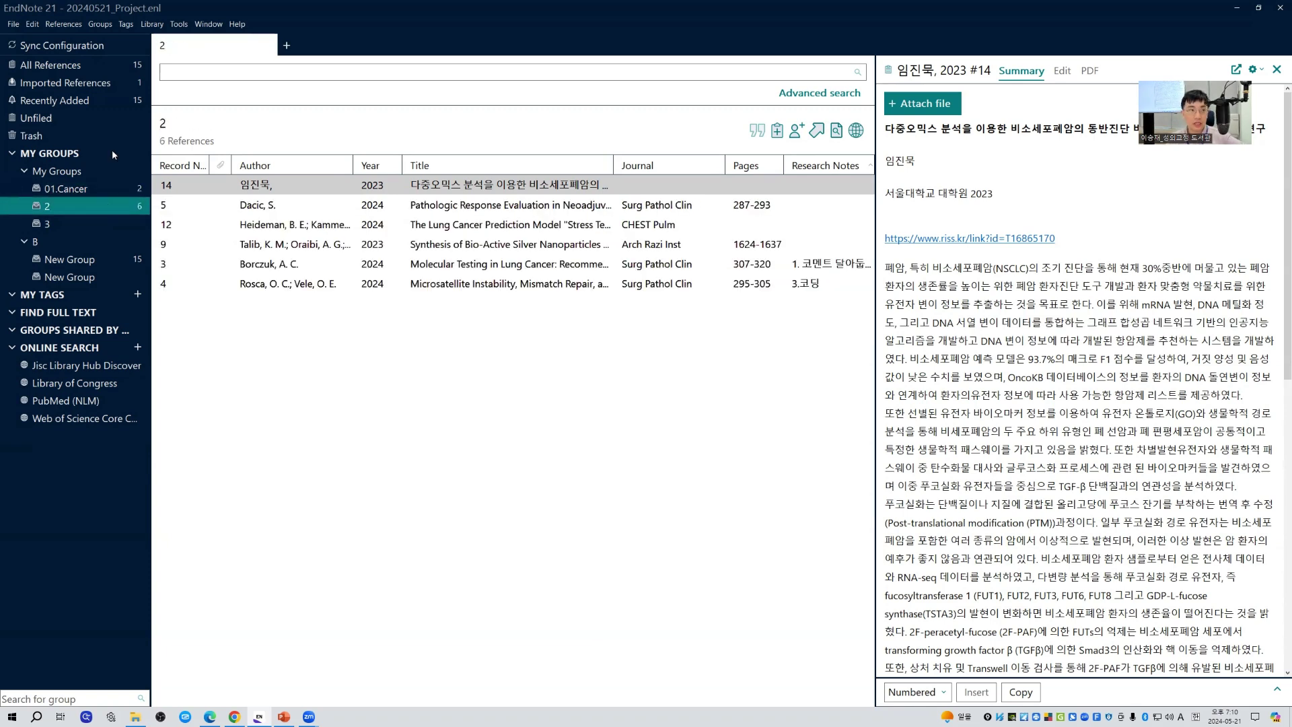
pyautogui.click(131, 62)
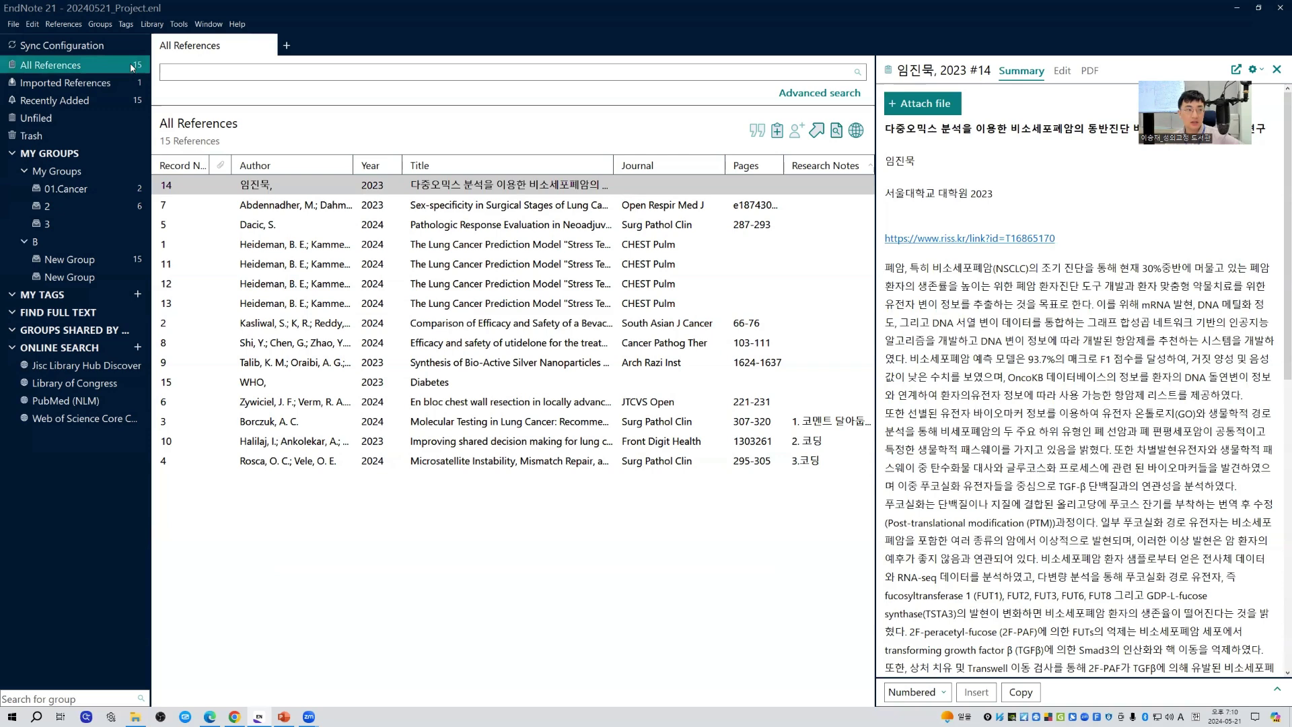
# - Remove record 14 from the 01.Cancer group only, keeping it in the library
pyautogui.click(124, 190)
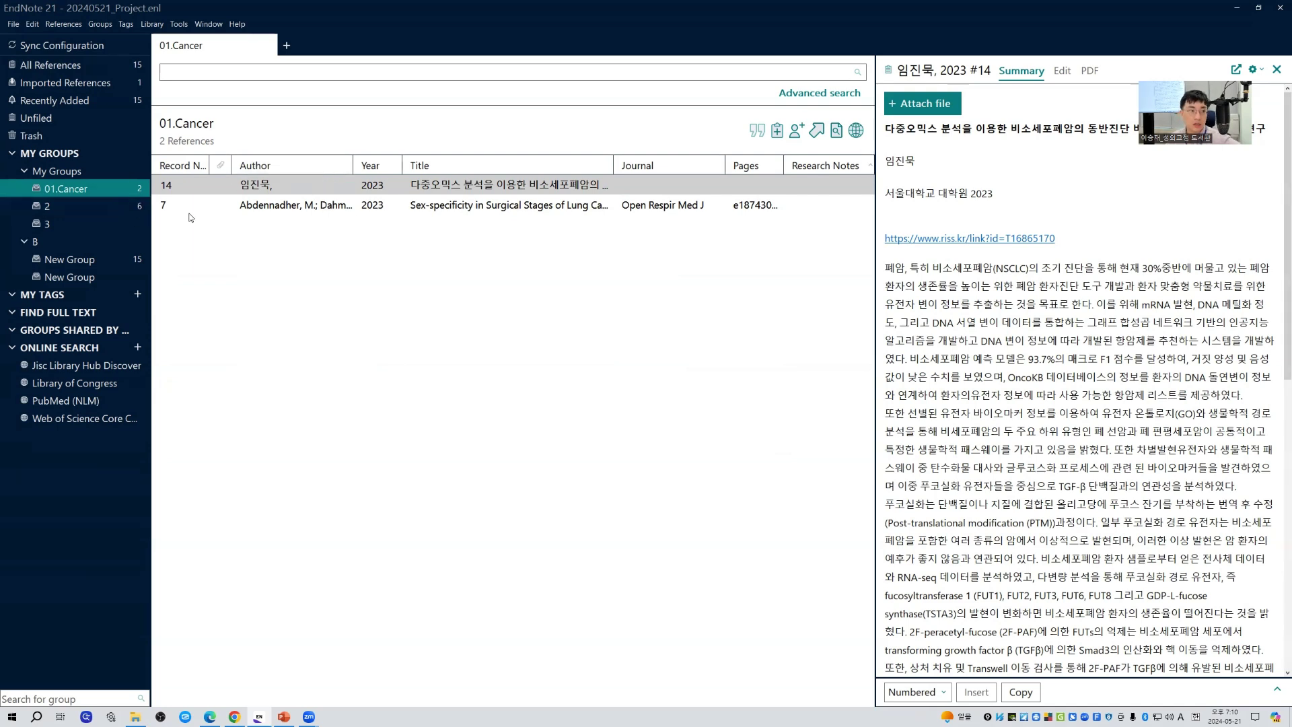
pyautogui.click(272, 191)
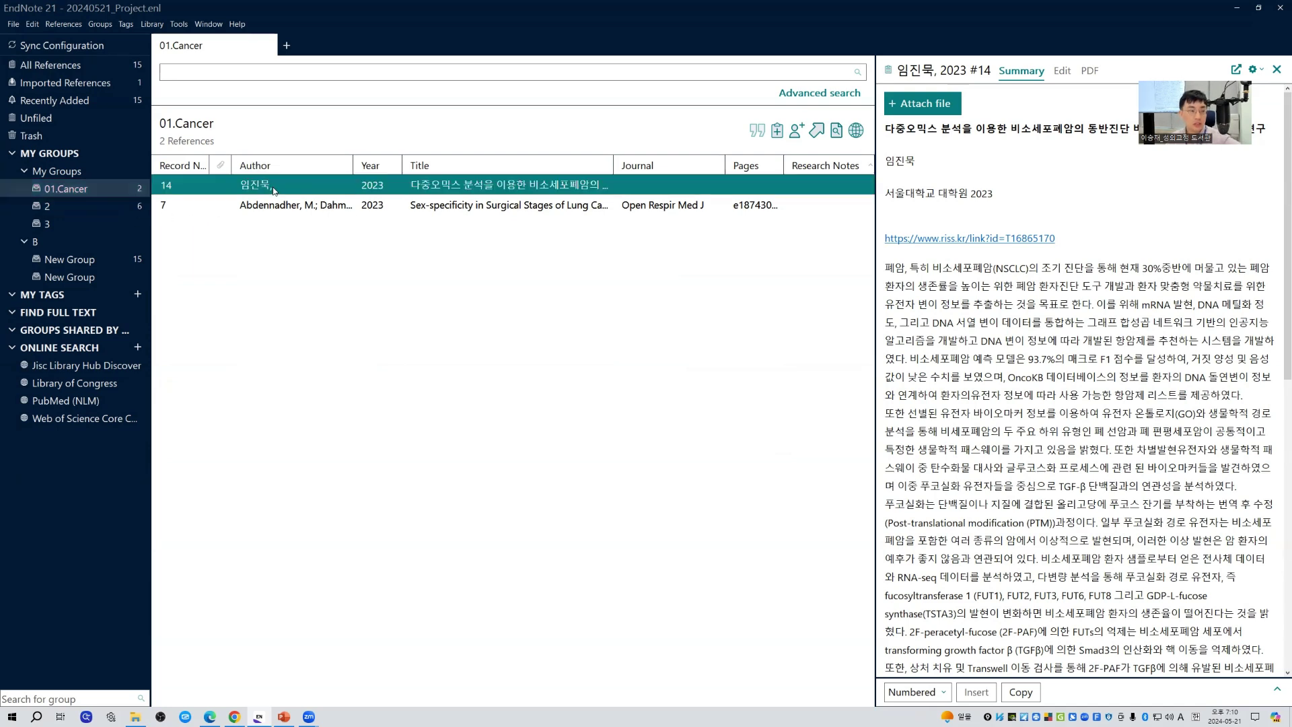
pyautogui.rightClick(532, 186)
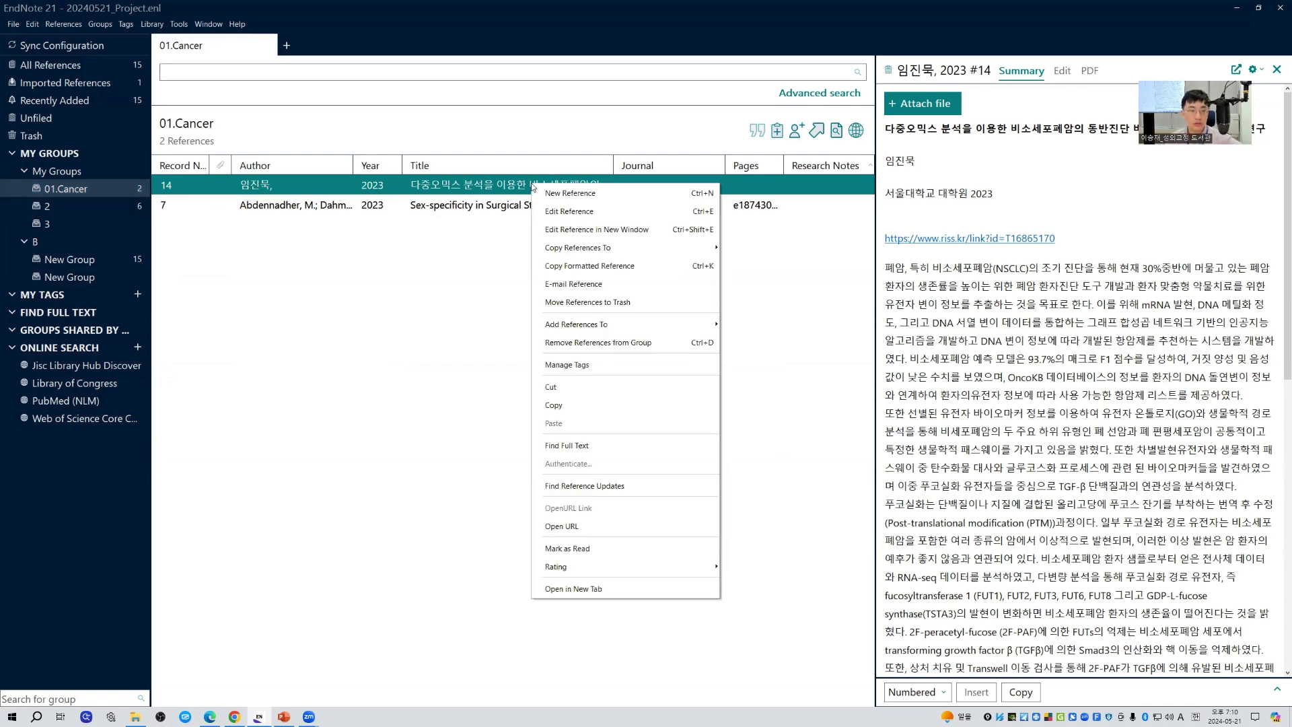
pyautogui.click(650, 342)
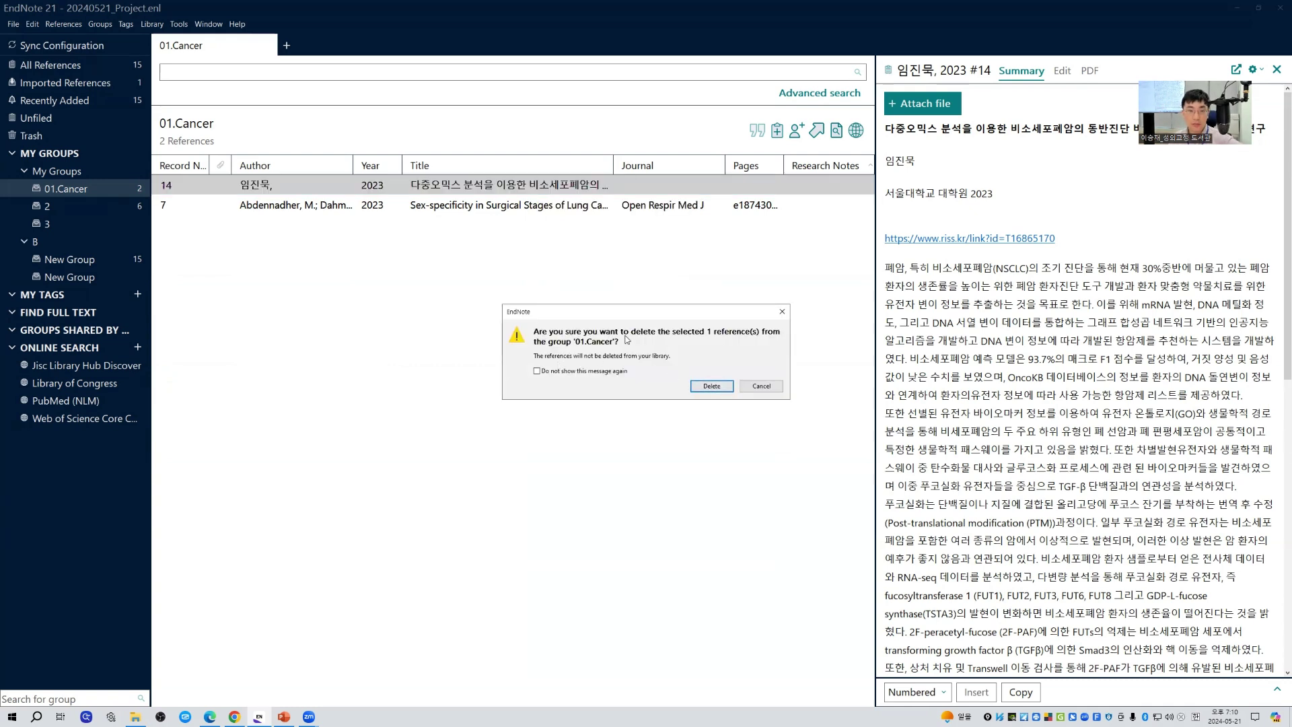
pyautogui.click(712, 387)
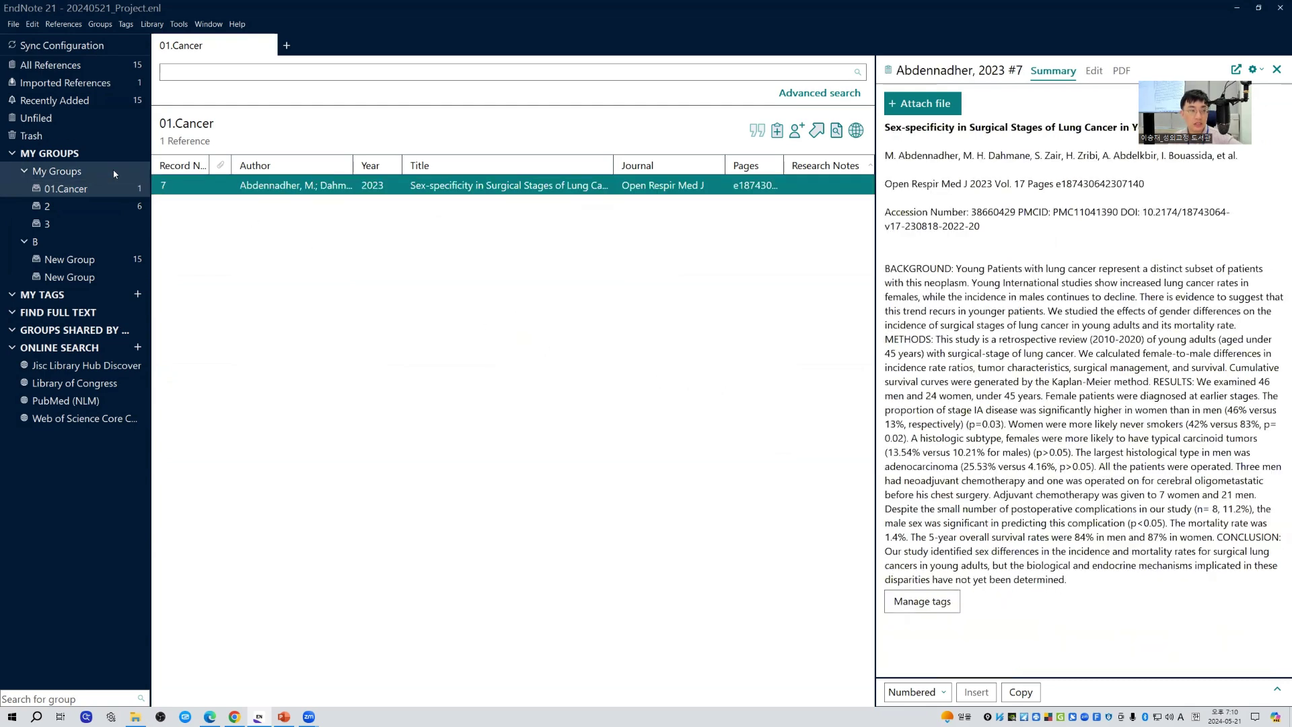
# - Check group 2, the 01.Cancer group and All References to see where record 14 is still listed
pyautogui.click(106, 210)
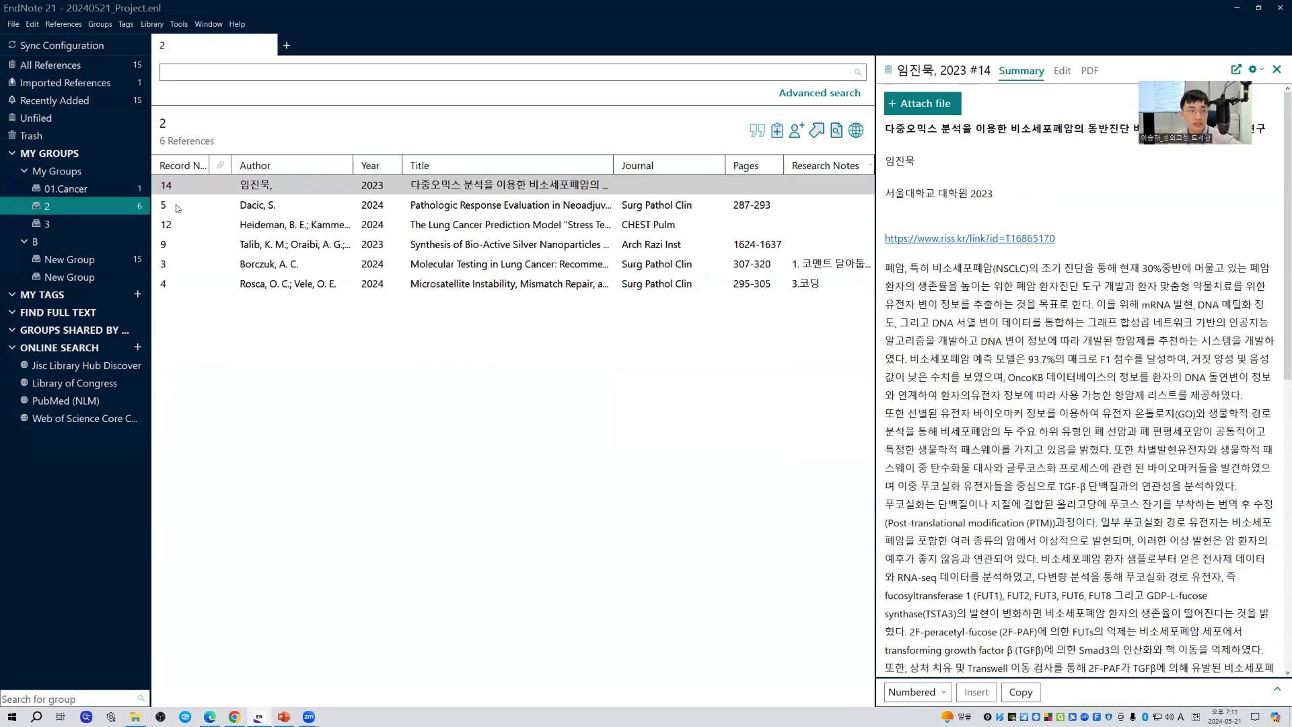
pyautogui.click(124, 188)
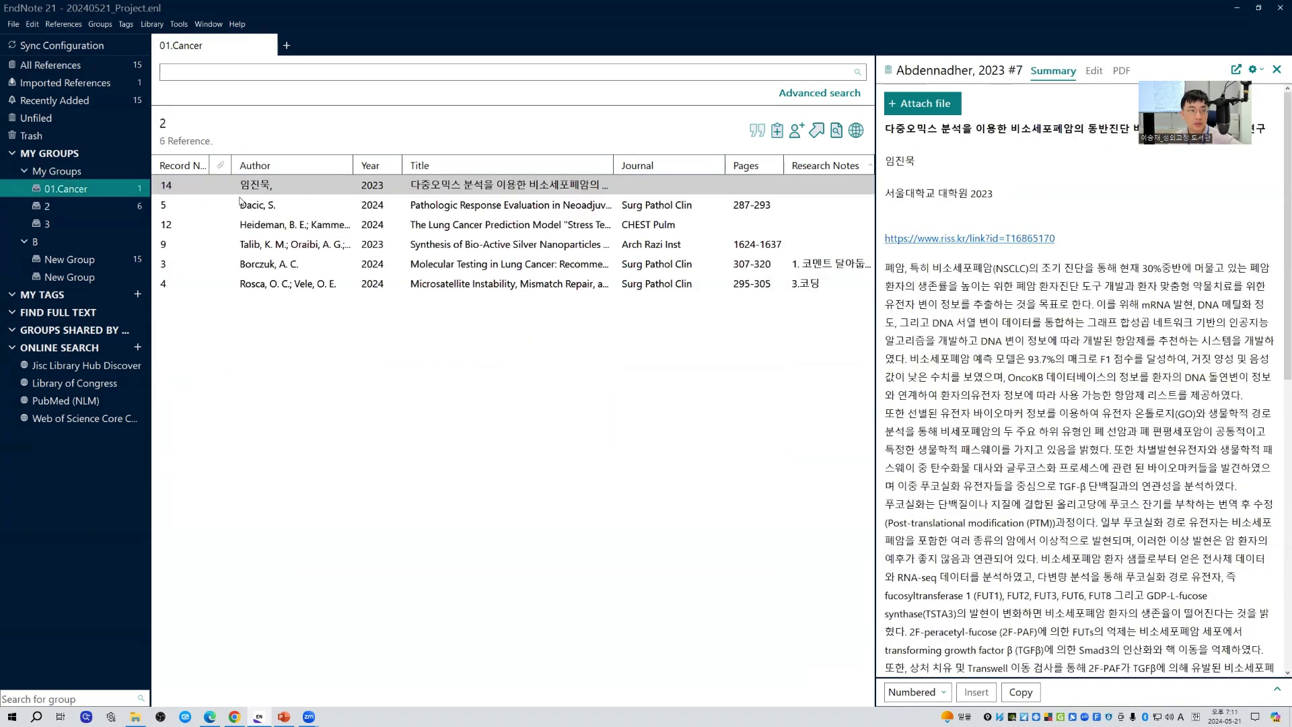
pyautogui.click(116, 84)
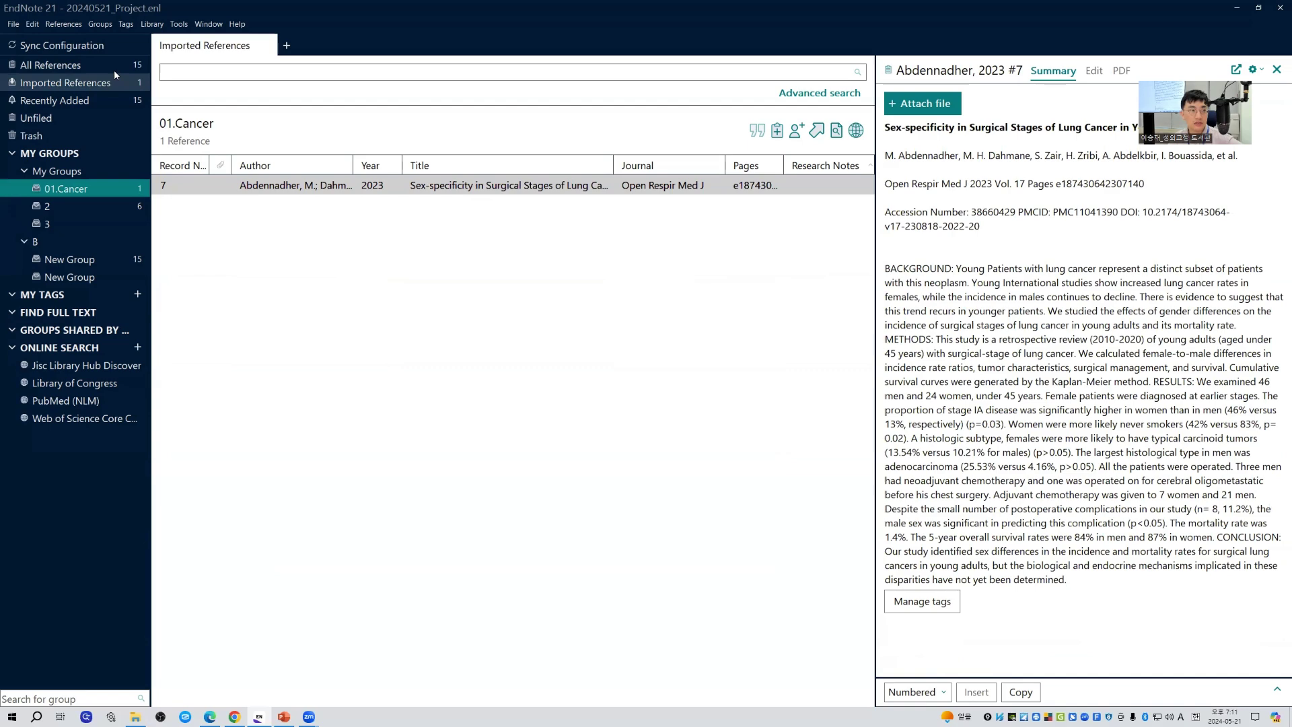
pyautogui.click(115, 70)
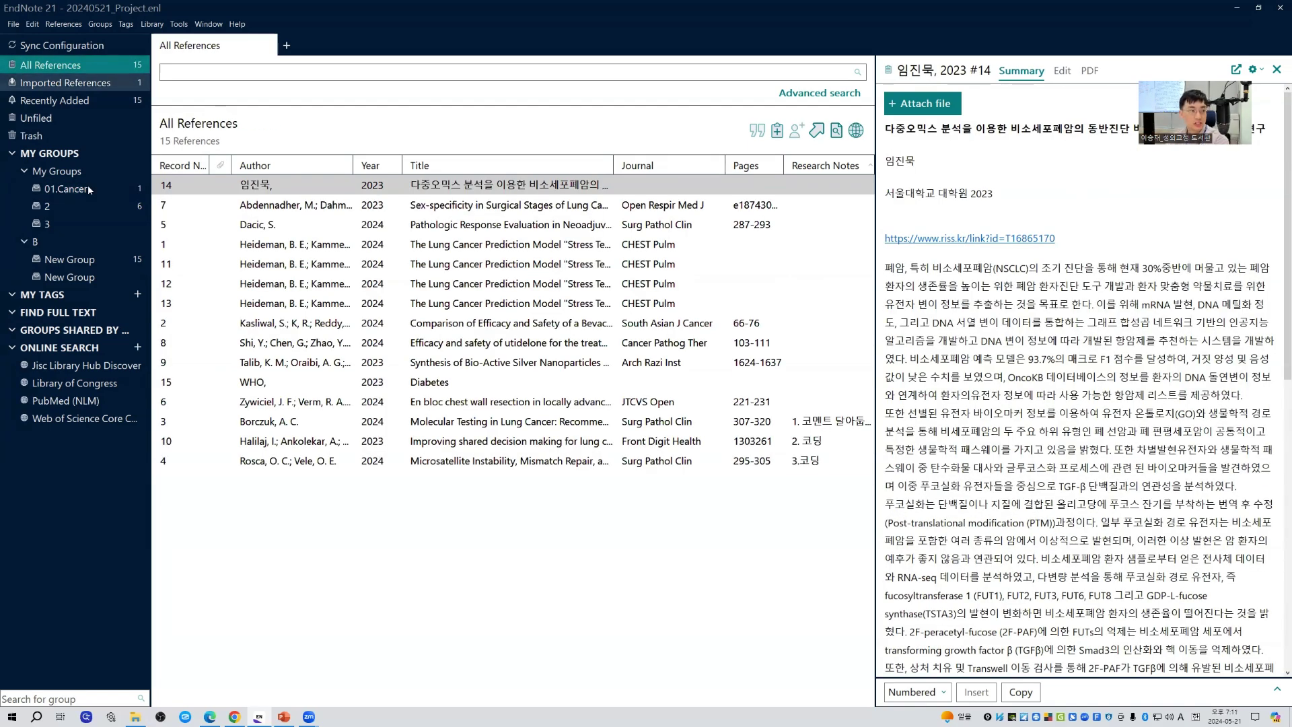
# - Remove records 4, 9 and 12 together from group 2, then go back to All References
pyautogui.click(140, 210)
pyautogui.click(367, 205)
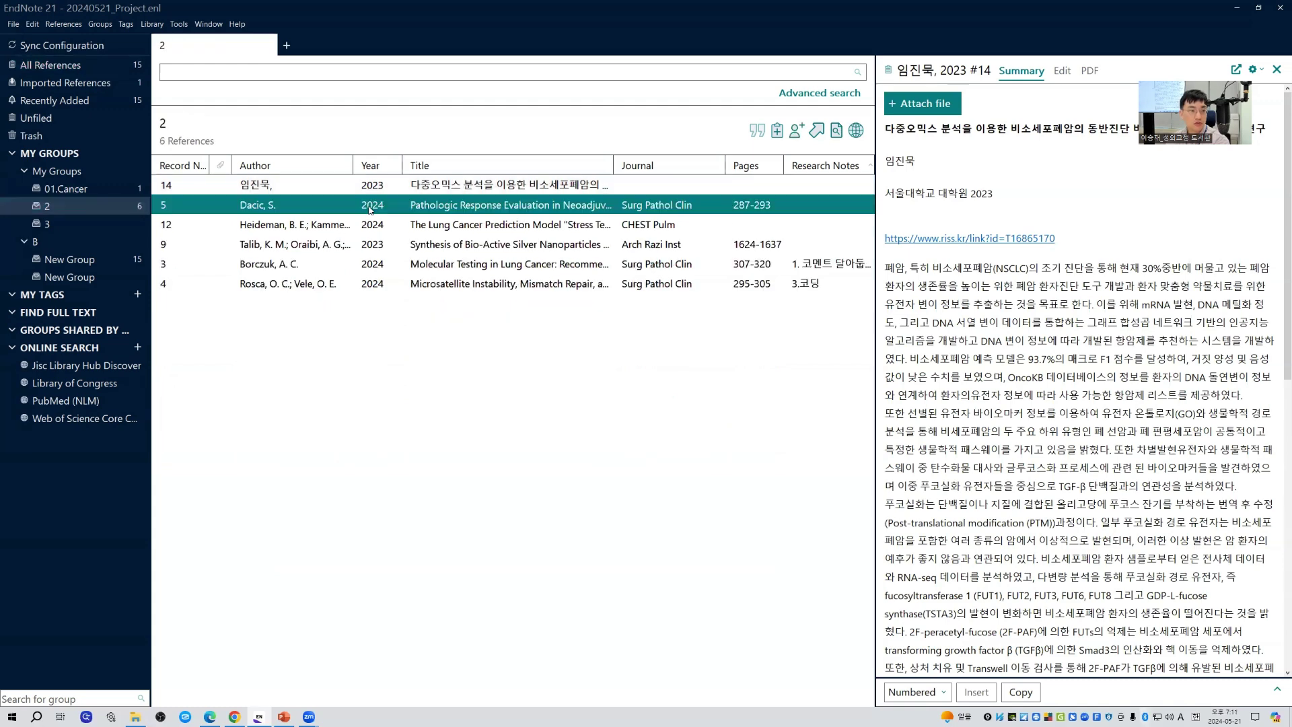
pyautogui.rightClick(370, 209)
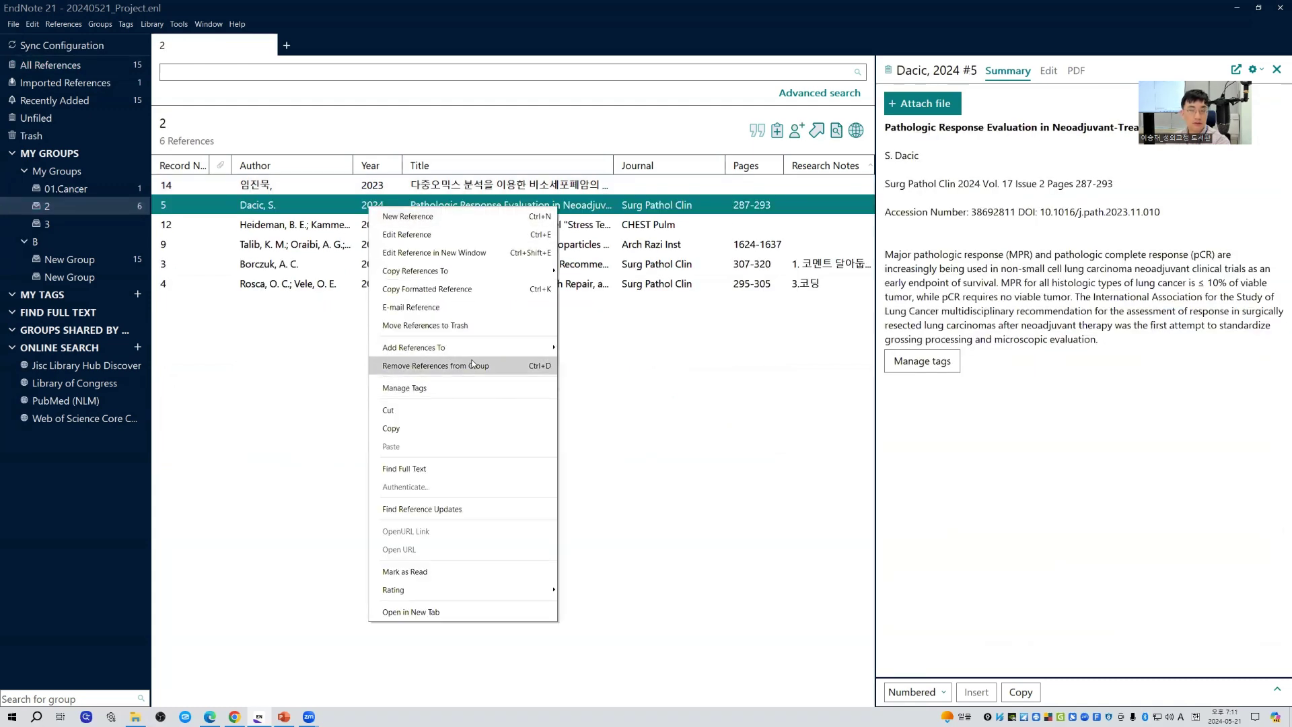
pyautogui.click(694, 361)
pyautogui.click(663, 284)
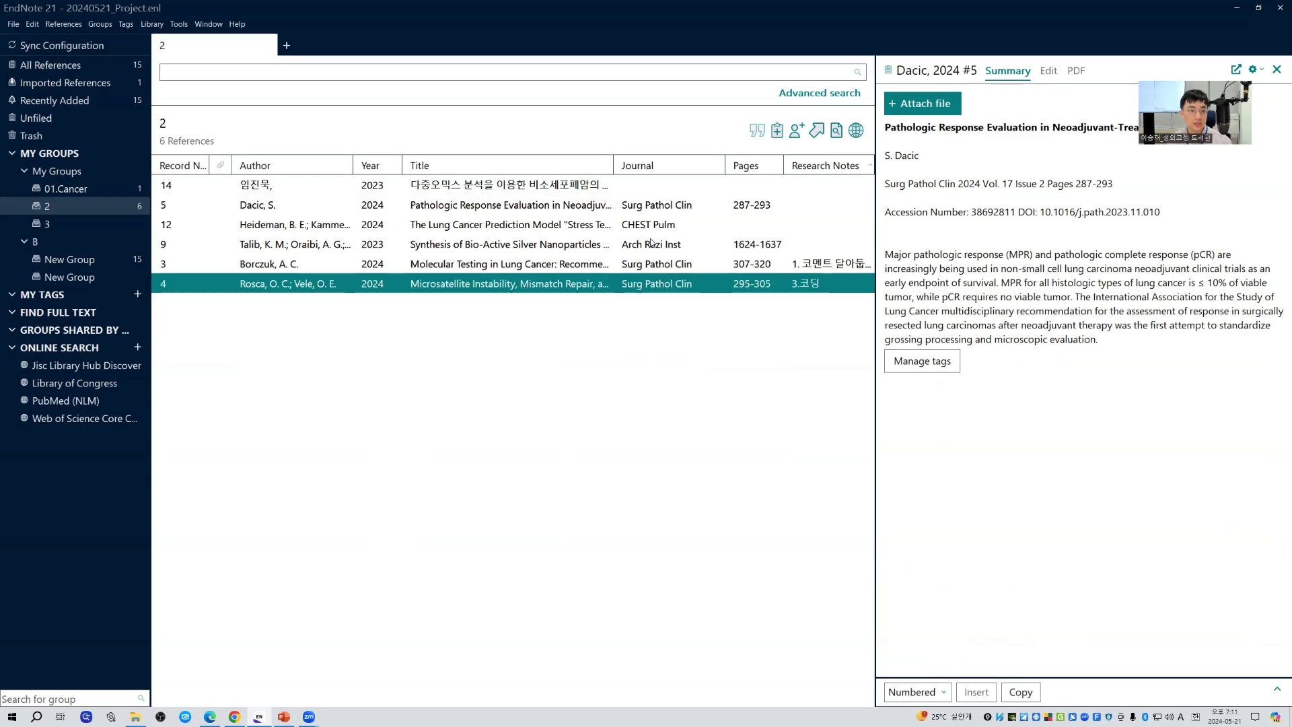
pyautogui.keyDown('ctrl'); pyautogui.click(651, 244); pyautogui.keyUp('ctrl')
pyautogui.keyDown('ctrl'); pyautogui.click(644, 224); pyautogui.keyUp('ctrl')
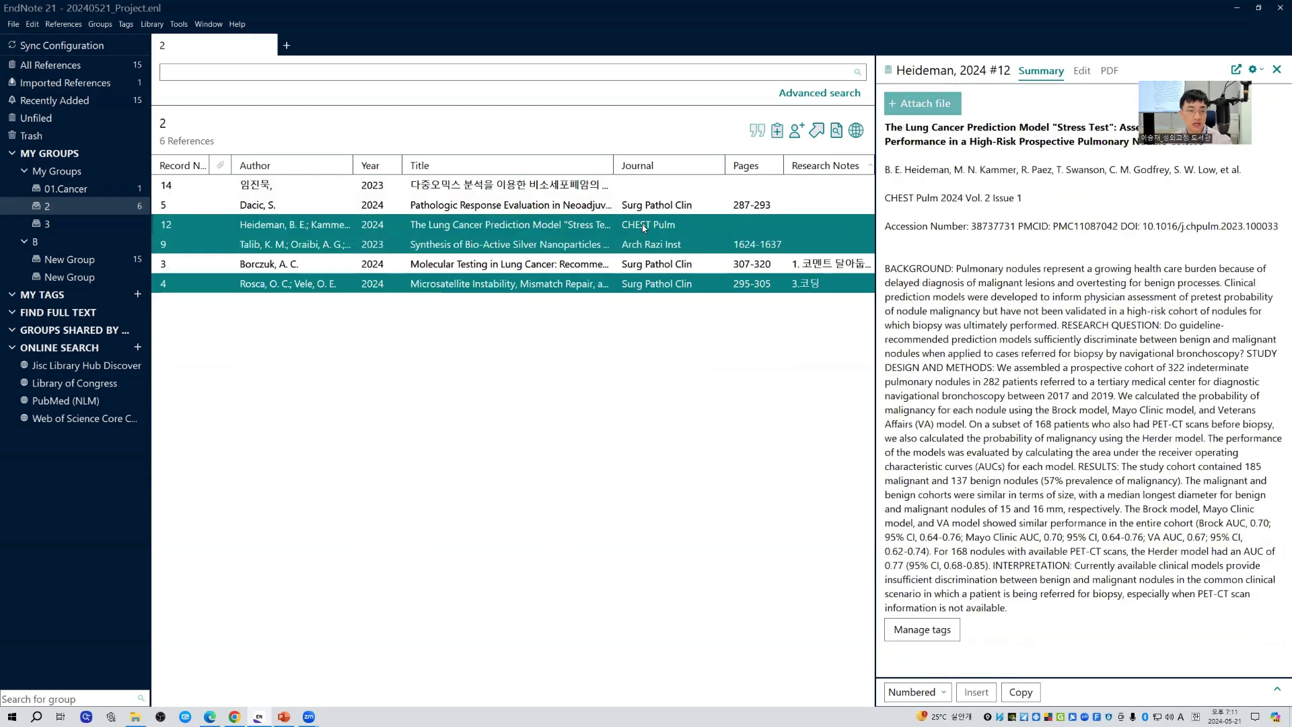
pyautogui.rightClick(643, 224)
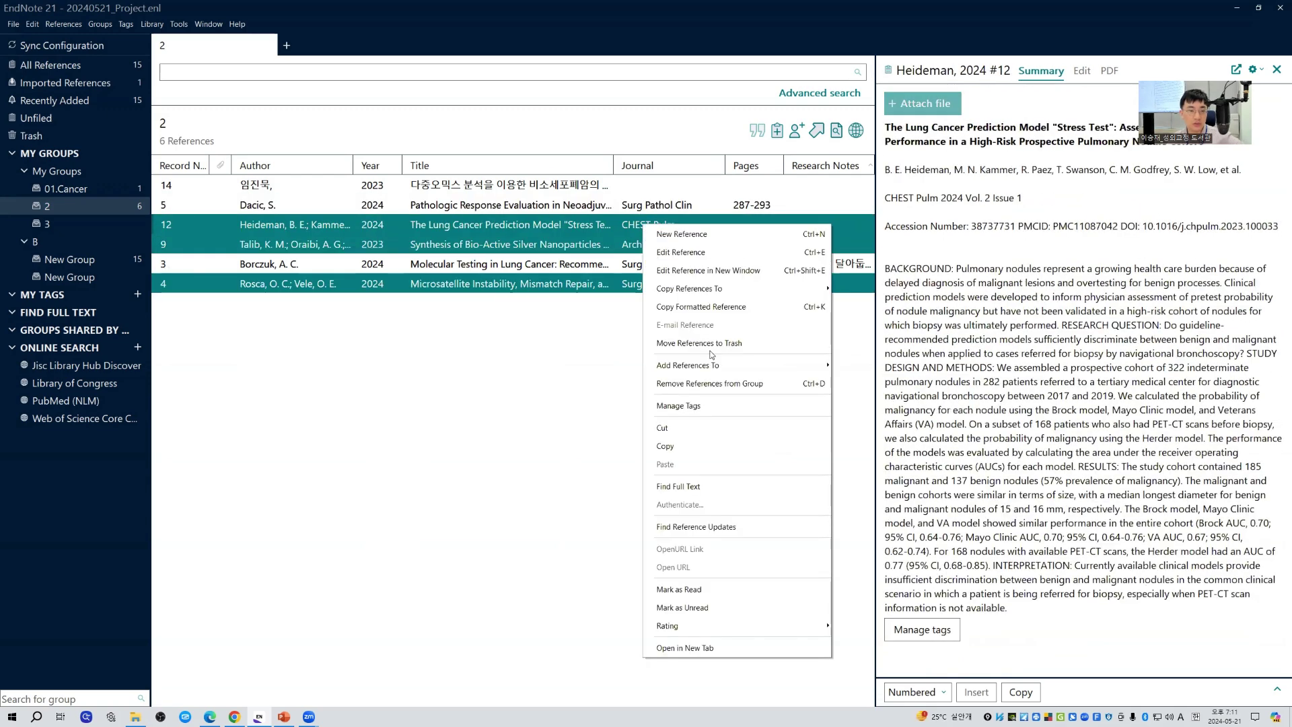
pyautogui.click(715, 385)
pyautogui.press('Return')
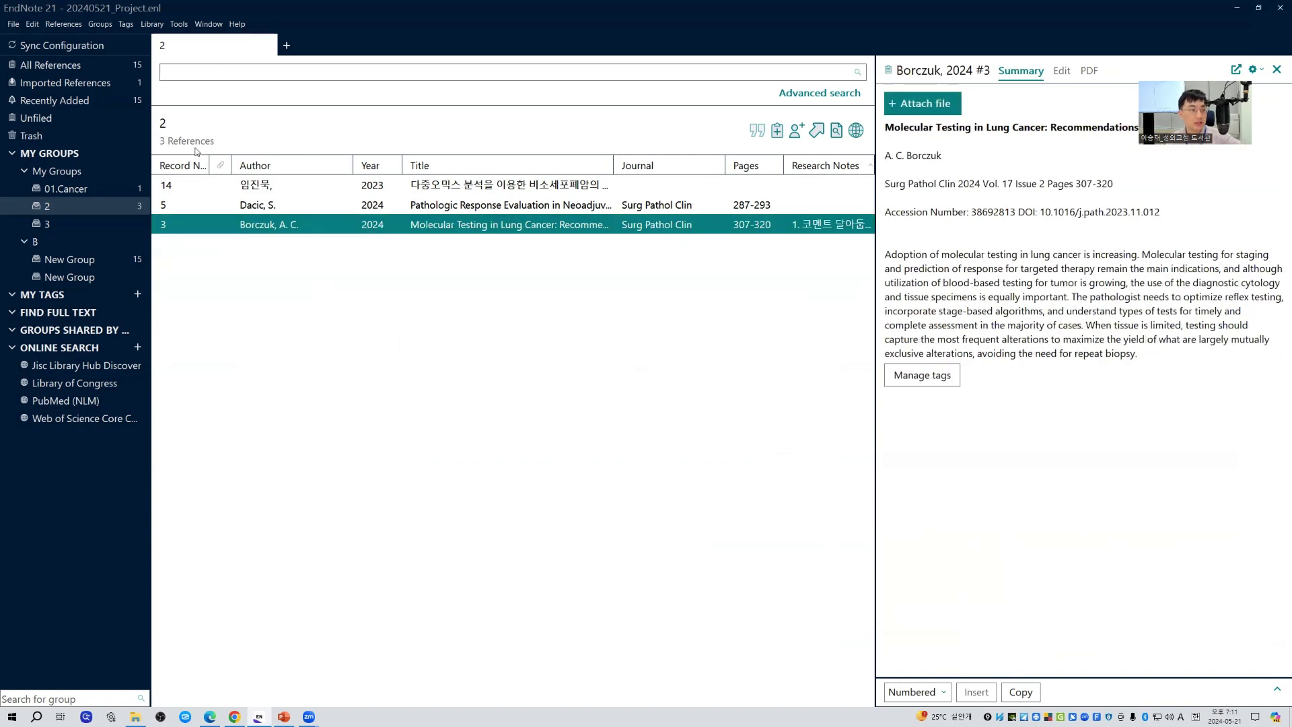
pyautogui.click(103, 65)
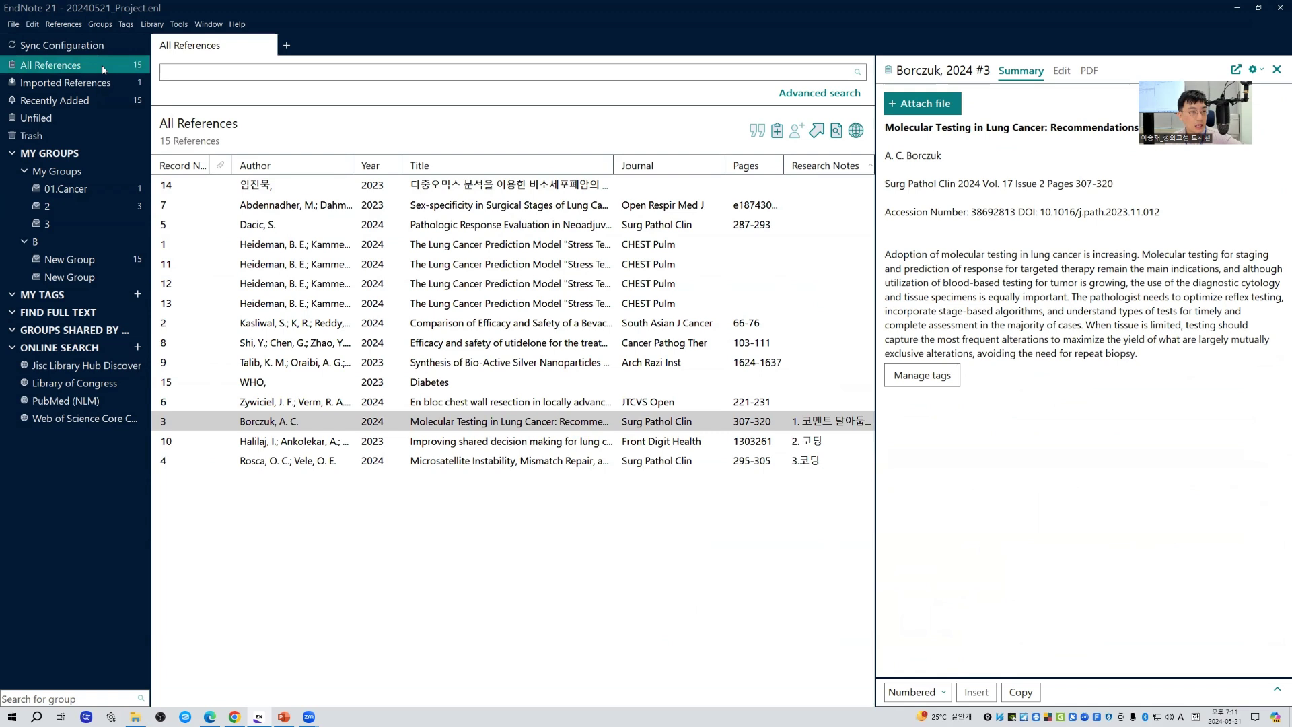
pyautogui.rightClick(82, 190)
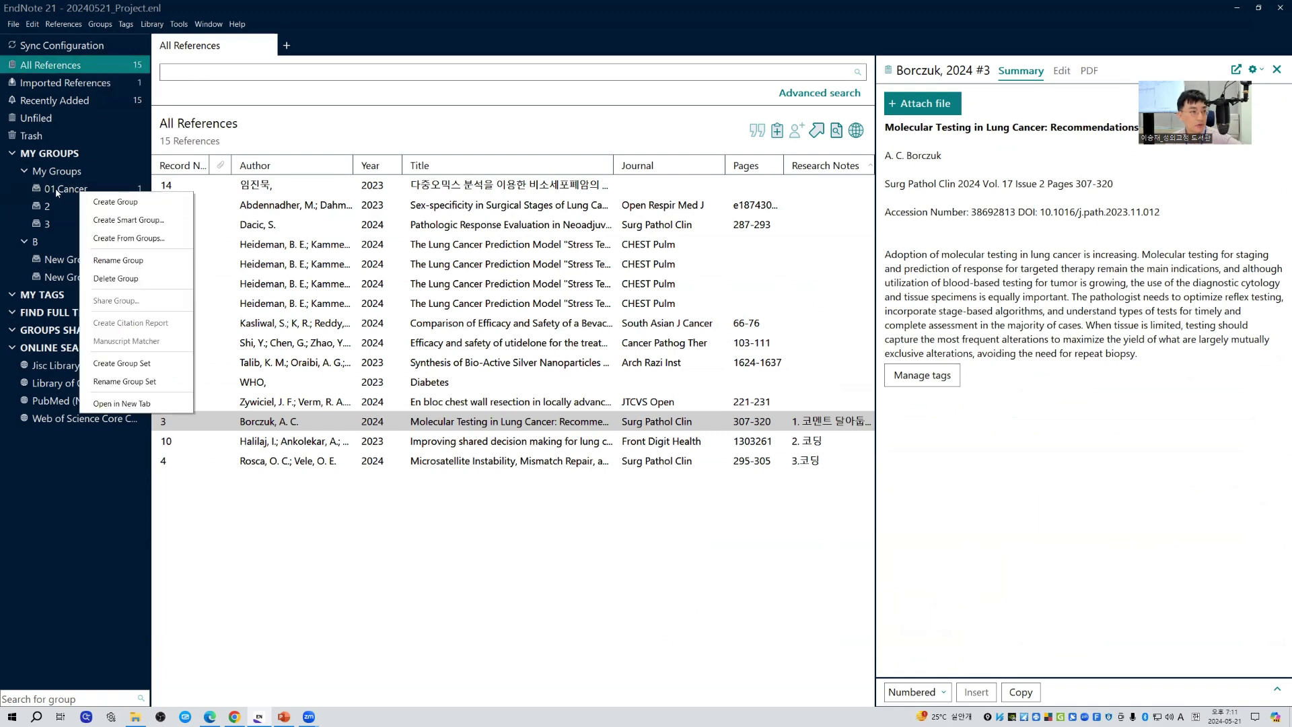
pyautogui.press('Escape')
pyautogui.click(104, 25)
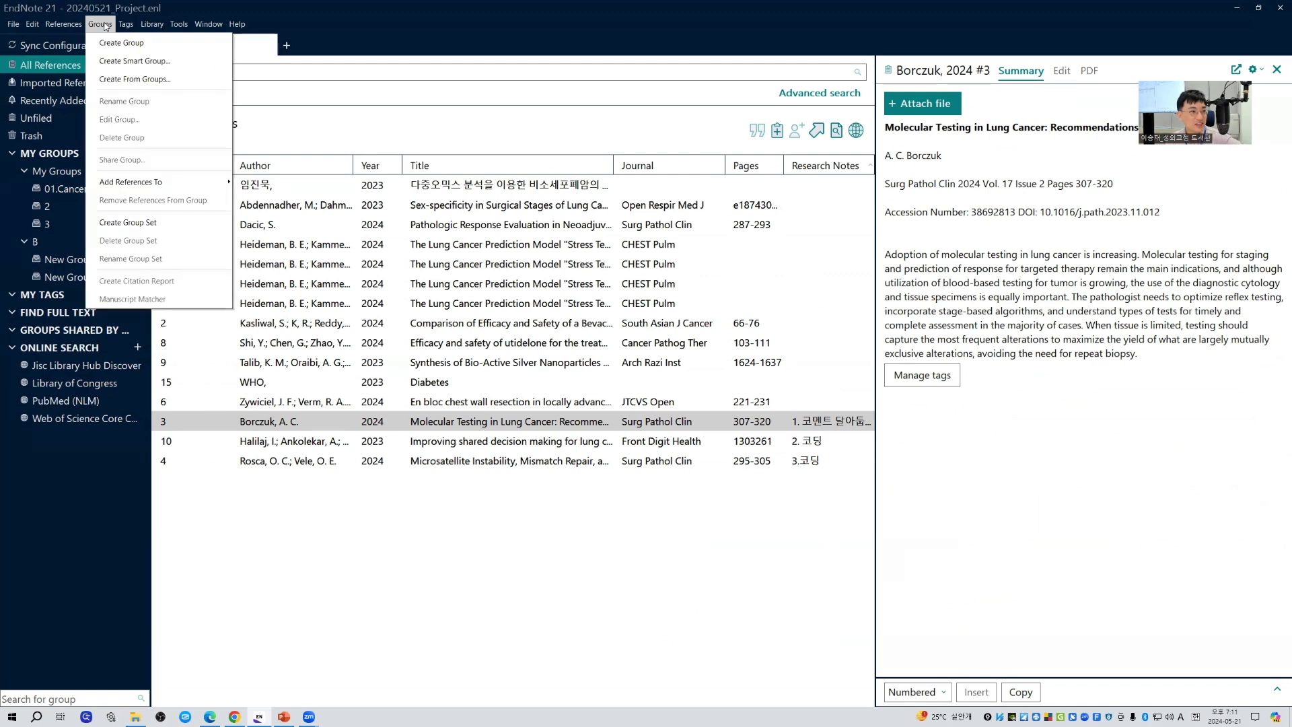
pyautogui.click(104, 25)
# - Create a smart group that collects references whose Year contains 2024, and select record 4 in it
pyautogui.click(102, 25)
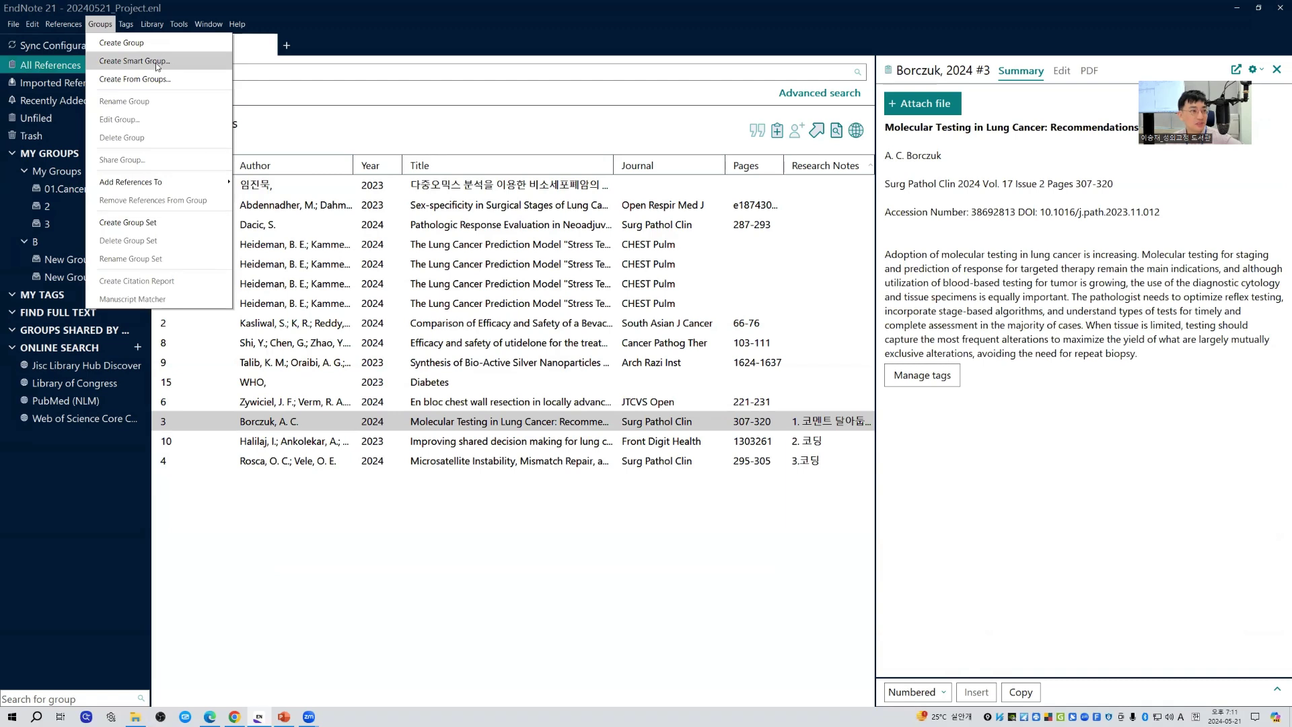
pyautogui.click(155, 62)
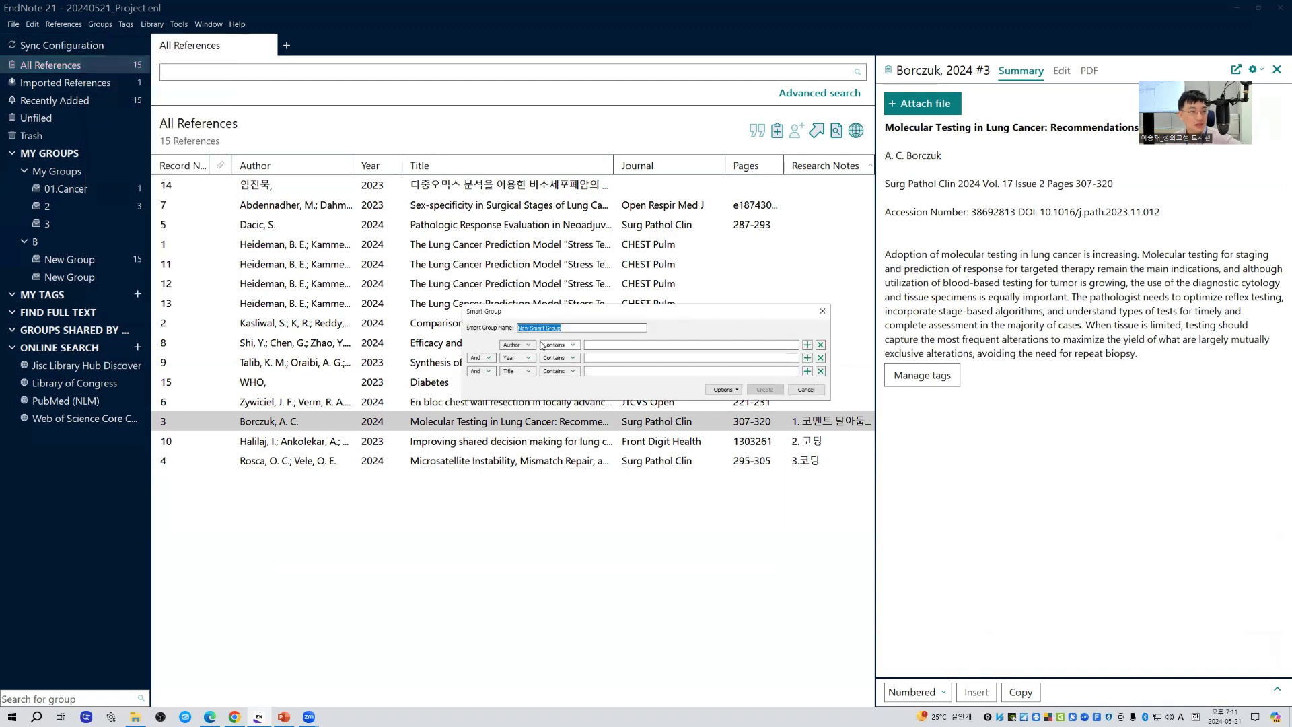
pyautogui.moveTo(572, 306); pyautogui.dragTo(501, 230)
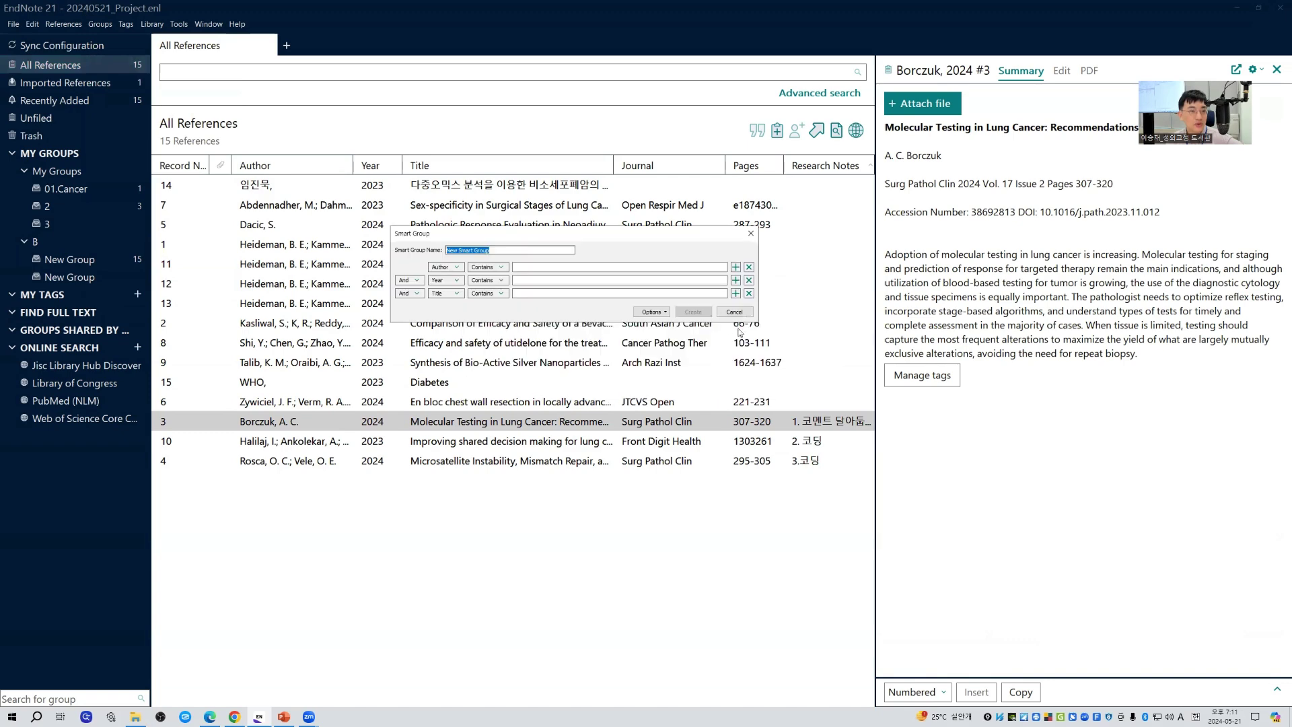
pyautogui.click(446, 280)
pyautogui.click(470, 285)
pyautogui.click(450, 267)
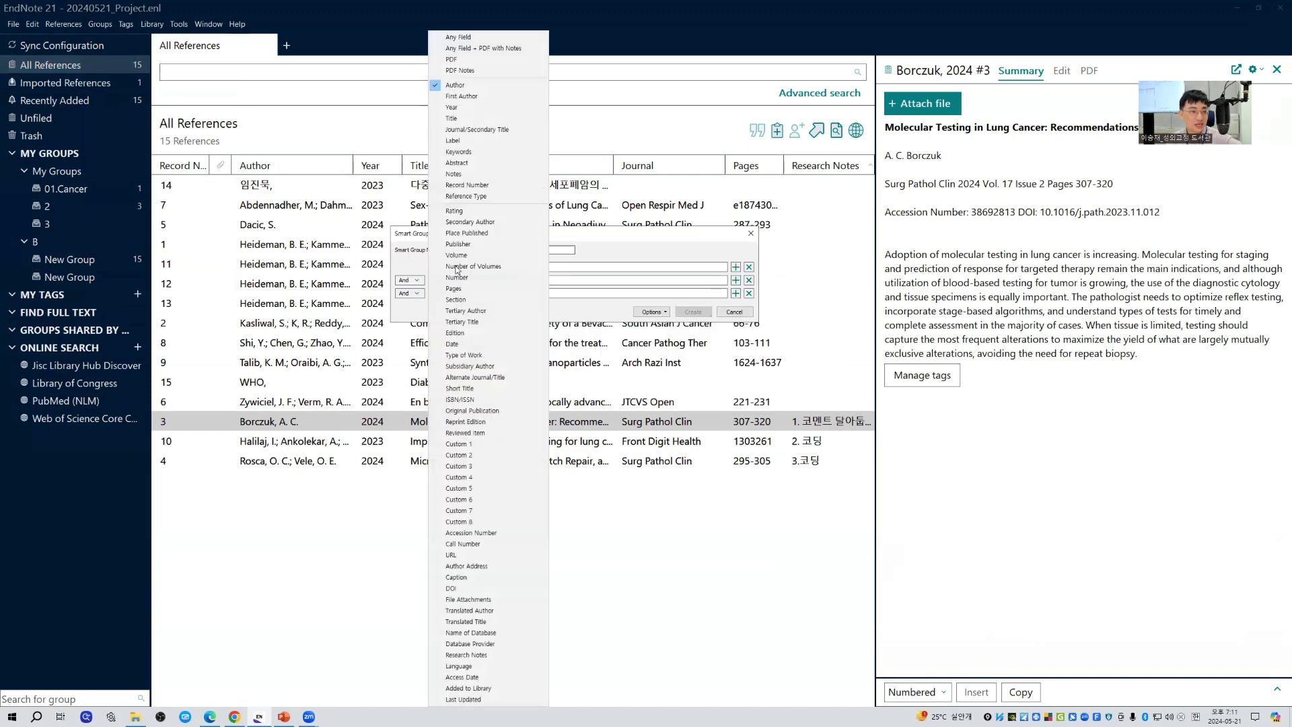
pyautogui.click(464, 111)
pyautogui.click(546, 267)
pyautogui.write('2024')
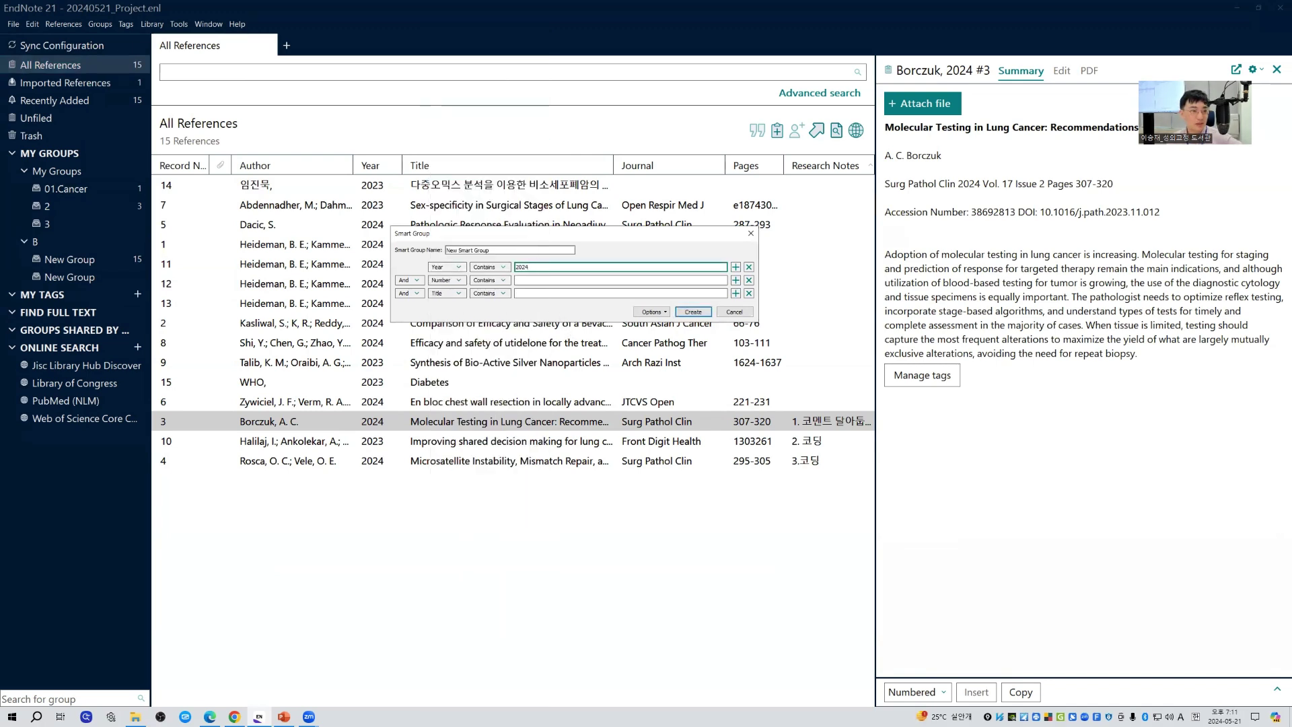
pyautogui.click(693, 313)
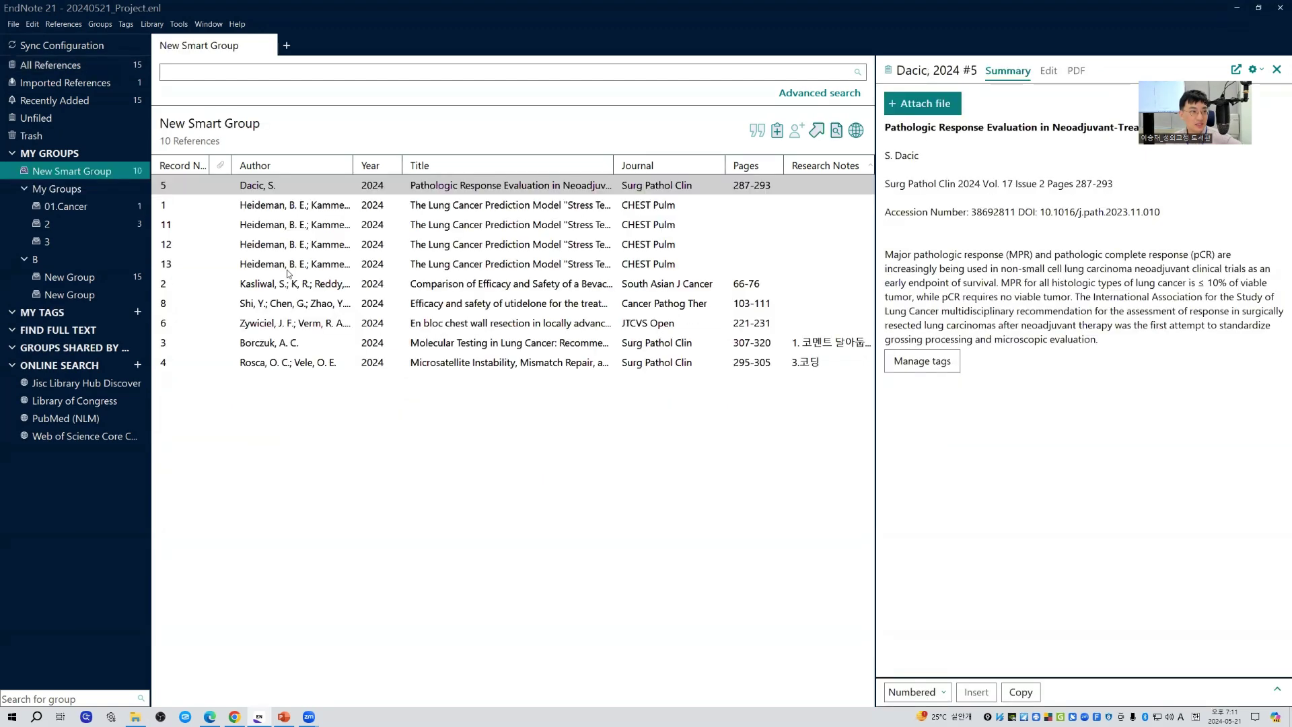
pyautogui.click(451, 363)
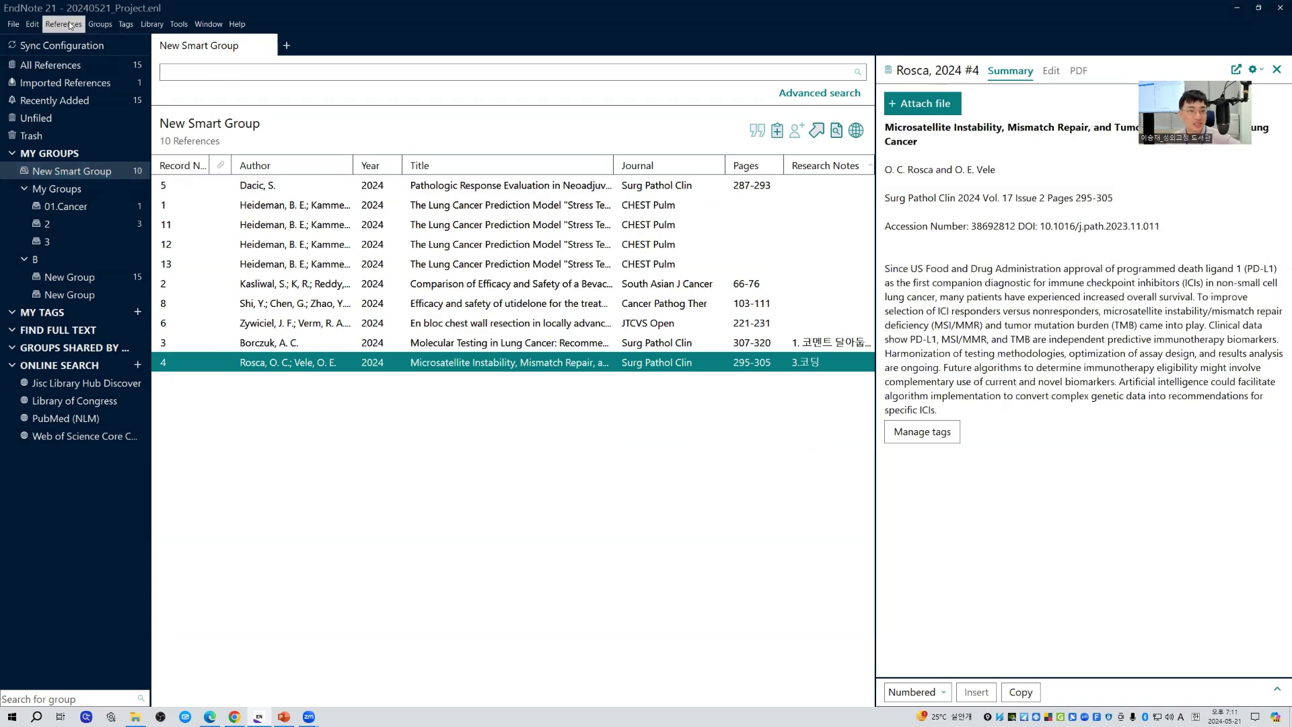
# - Create a second smart group that collects references whose Research Notes contain 1
pyautogui.click(100, 24)
pyautogui.click(118, 54)
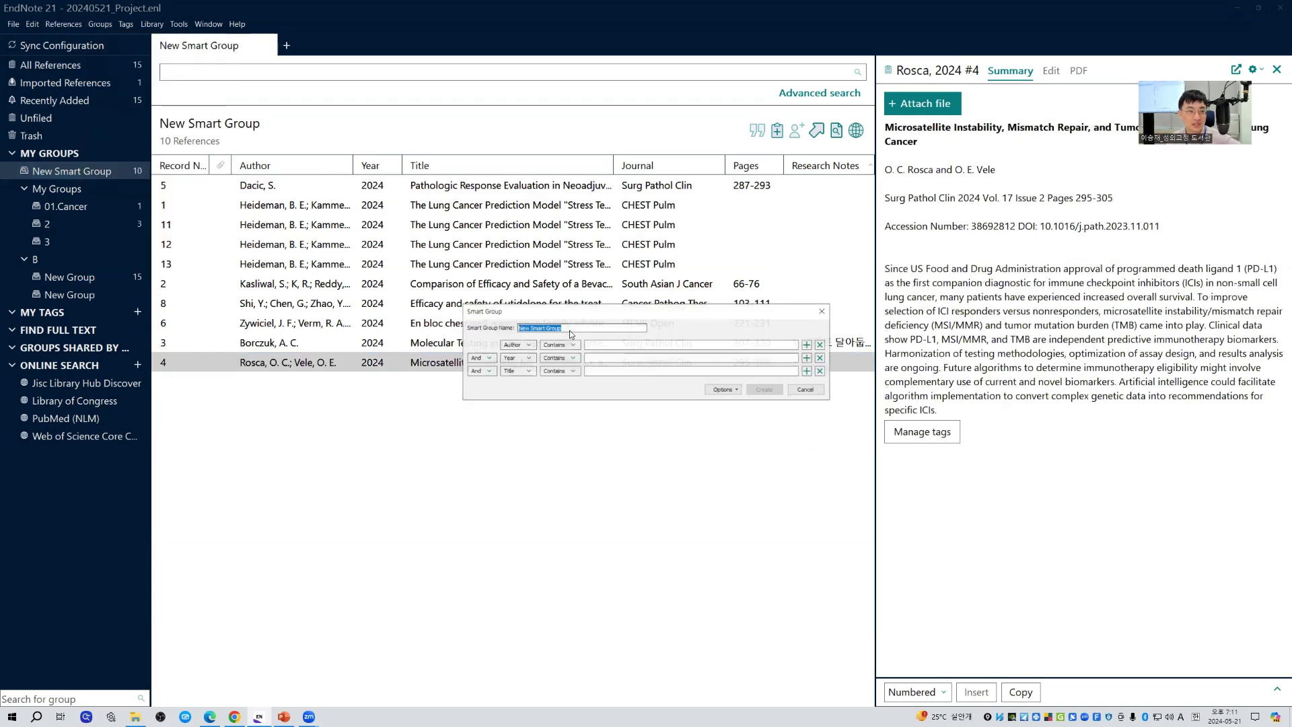
pyautogui.click(518, 345)
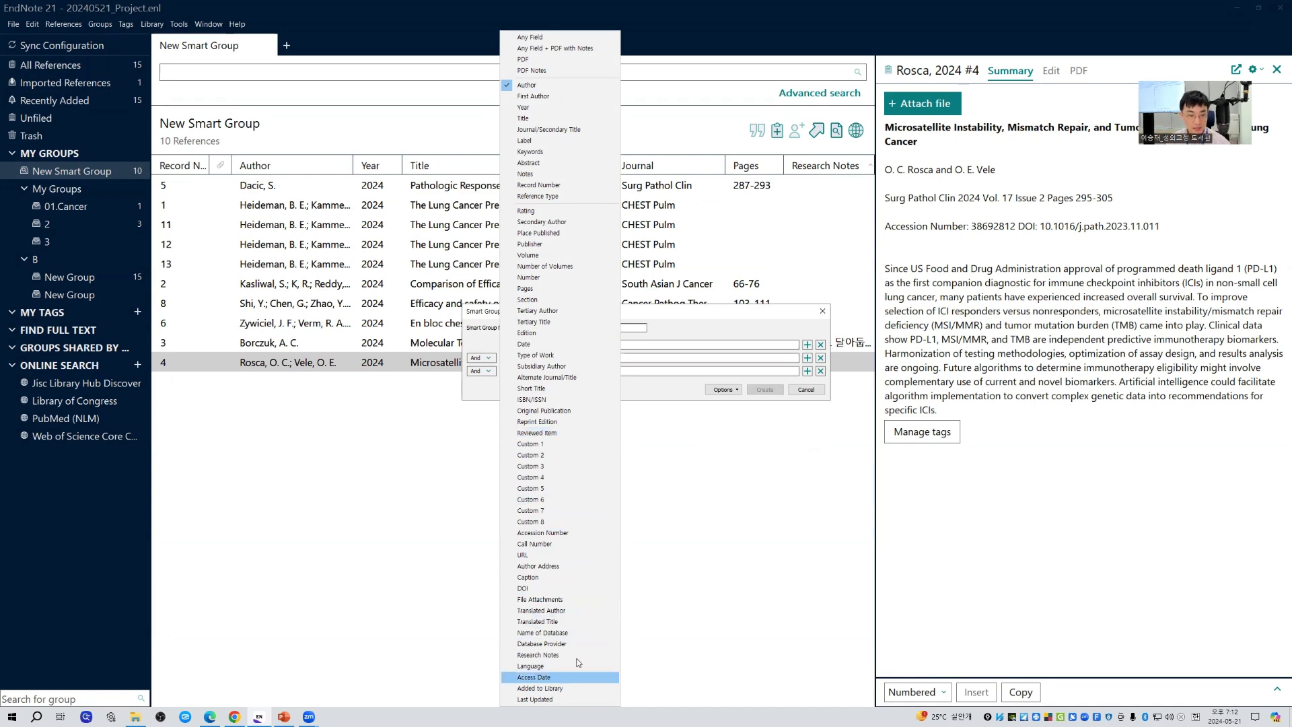
pyautogui.click(538, 654)
pyautogui.click(631, 344)
pyautogui.write('1')
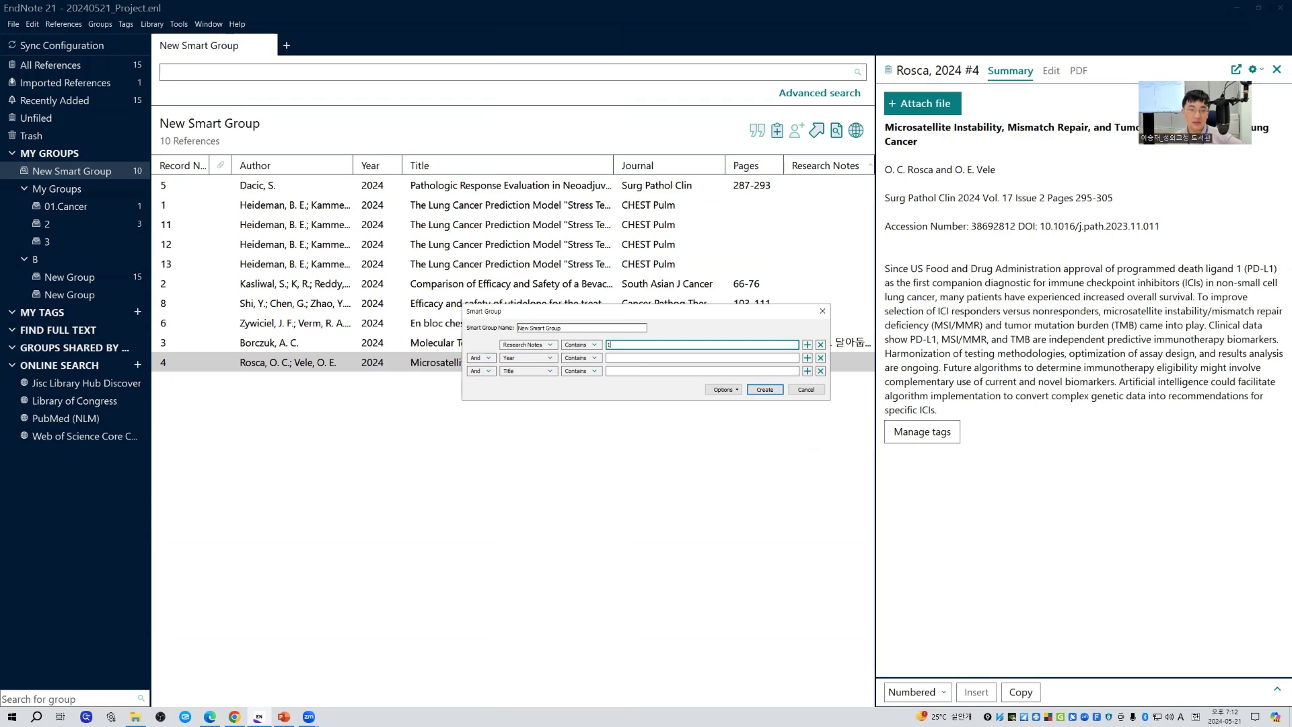
pyautogui.click(764, 389)
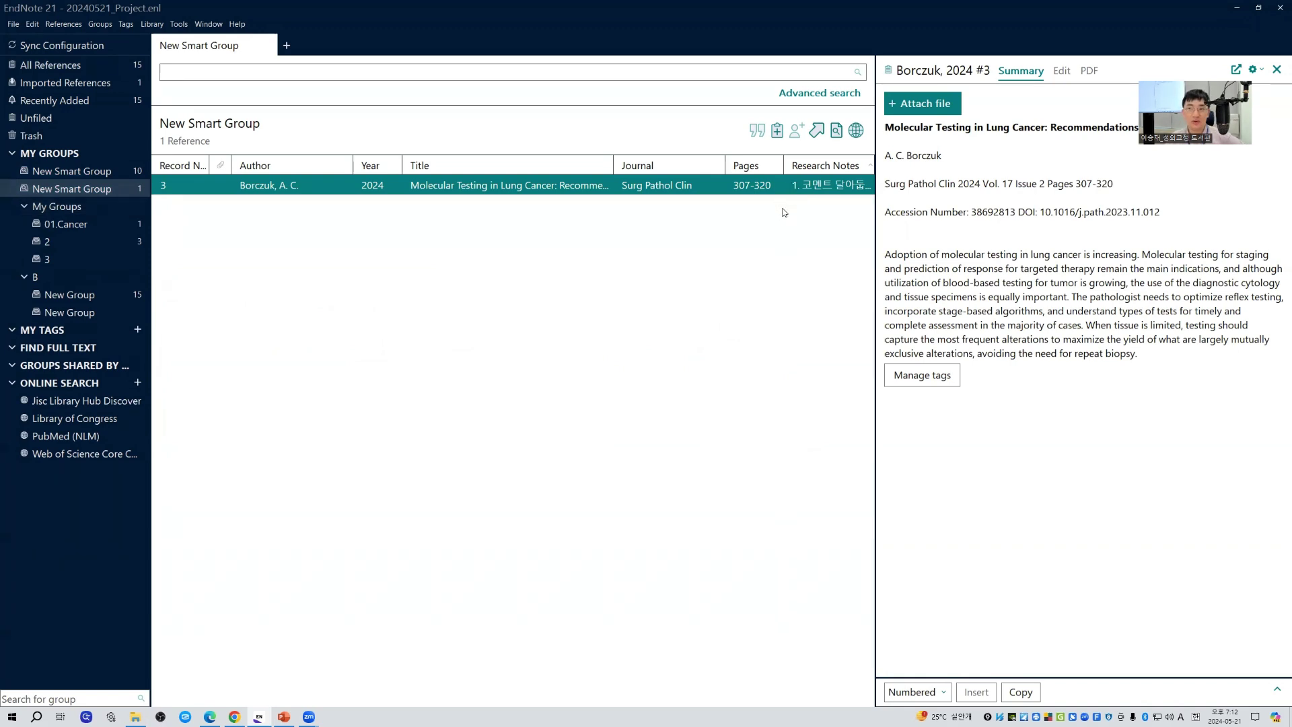
# - Add all references from the 2024 smart group to the empty second New Group in group set B
pyautogui.click(55, 190)
pyautogui.click(68, 172)
pyautogui.click(71, 191)
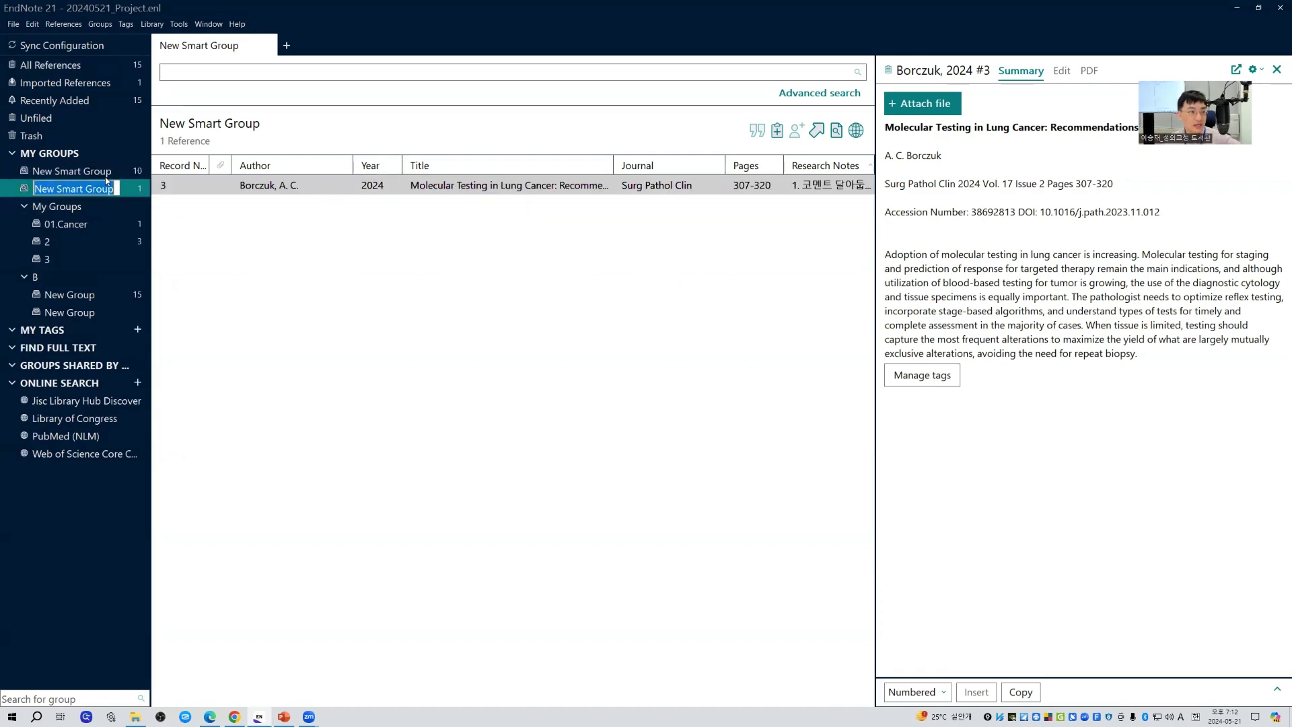
pyautogui.click(70, 172)
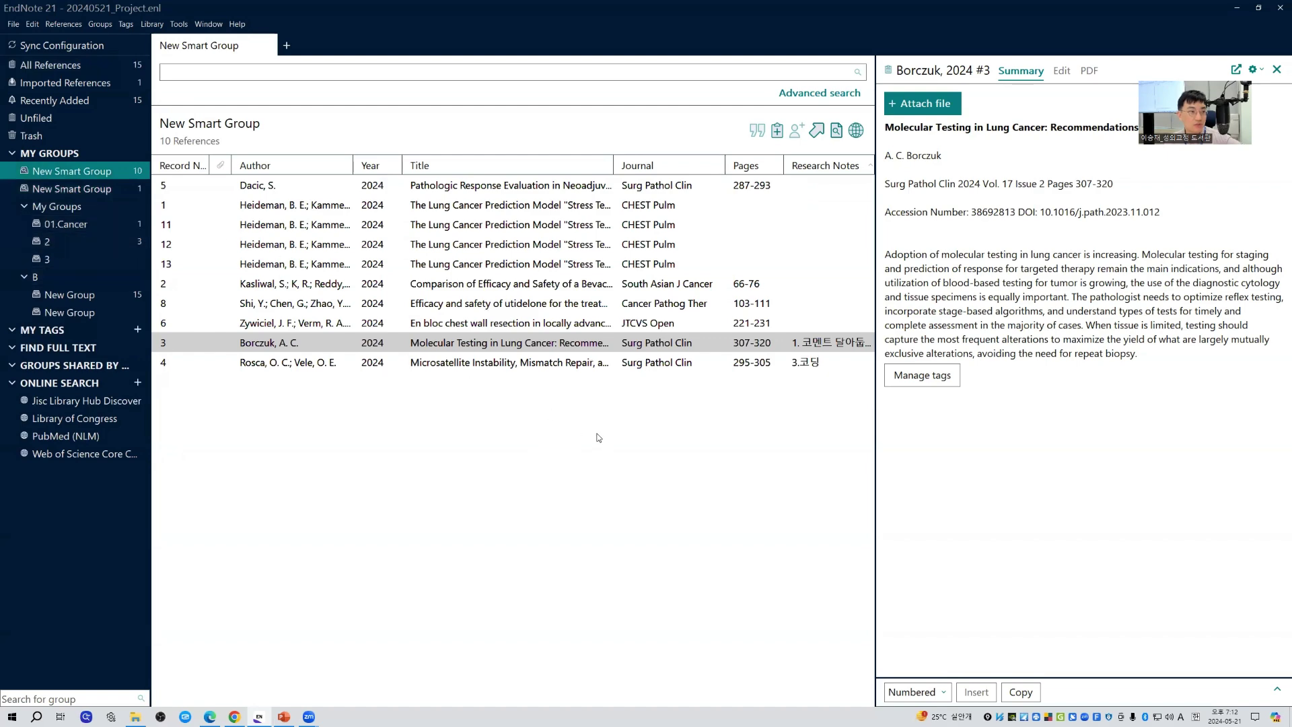
pyautogui.hotkey('ctrl', 'a')
pyautogui.moveTo(303, 244); pyautogui.dragTo(99, 321)
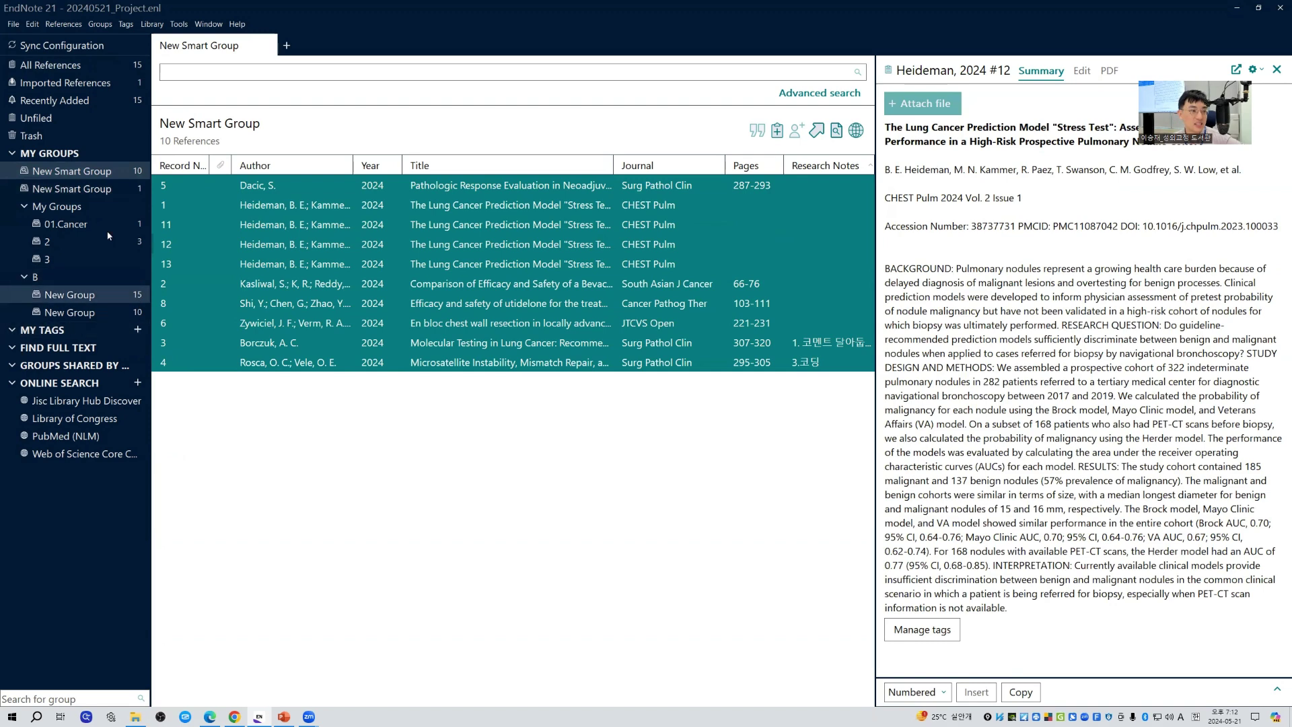
# - Delete the smart group that collects the 2024 references and confirm the deletion
pyautogui.click(93, 173)
pyautogui.rightClick(93, 174)
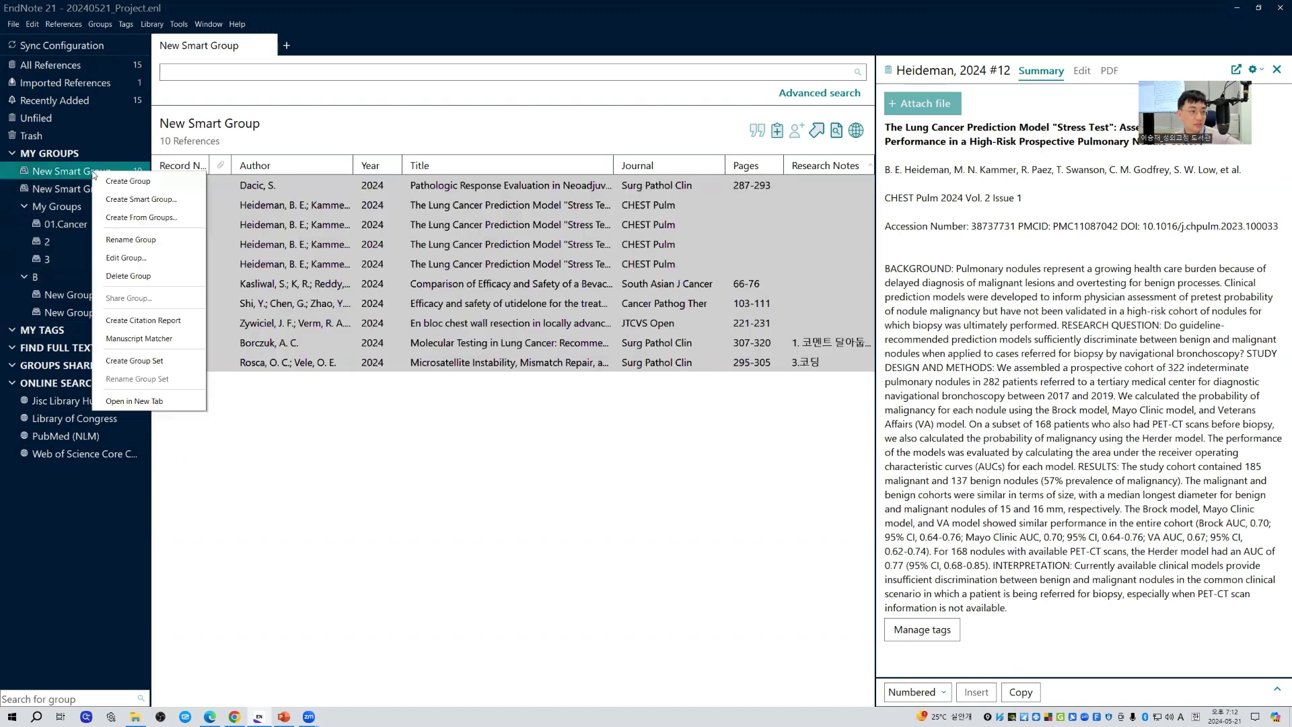
pyautogui.click(127, 276)
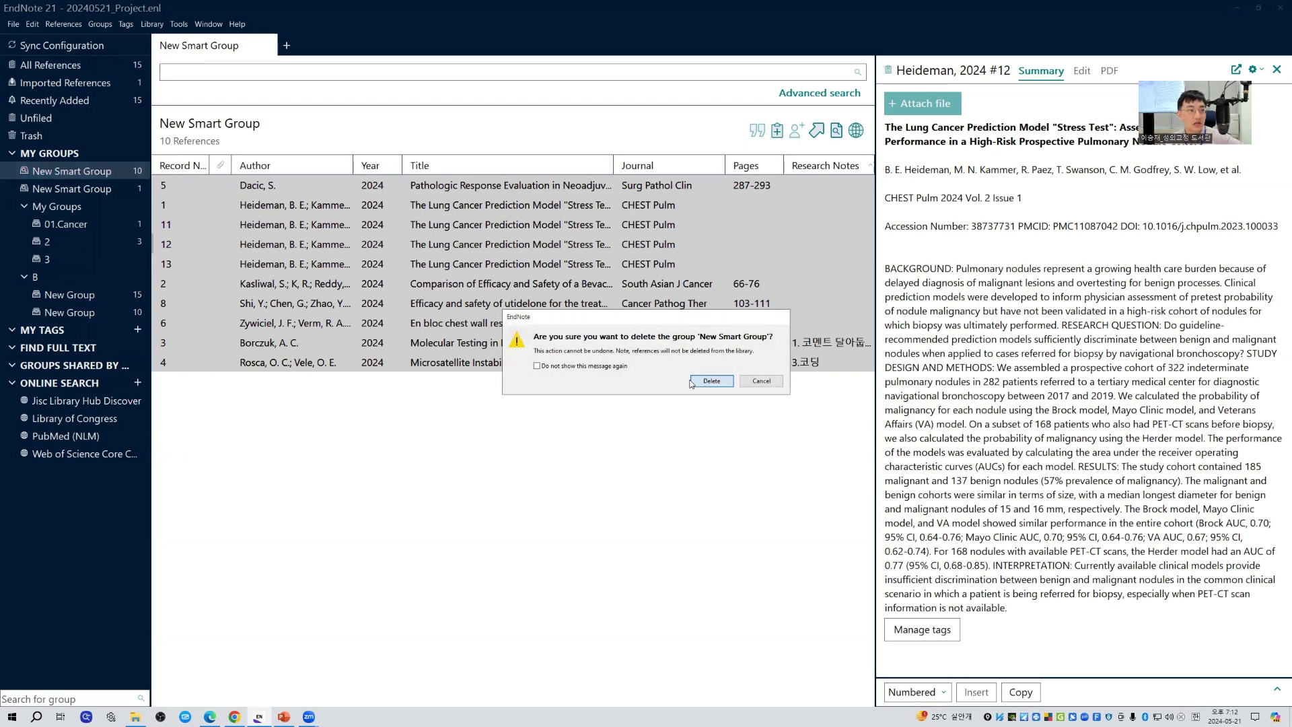
pyautogui.click(700, 381)
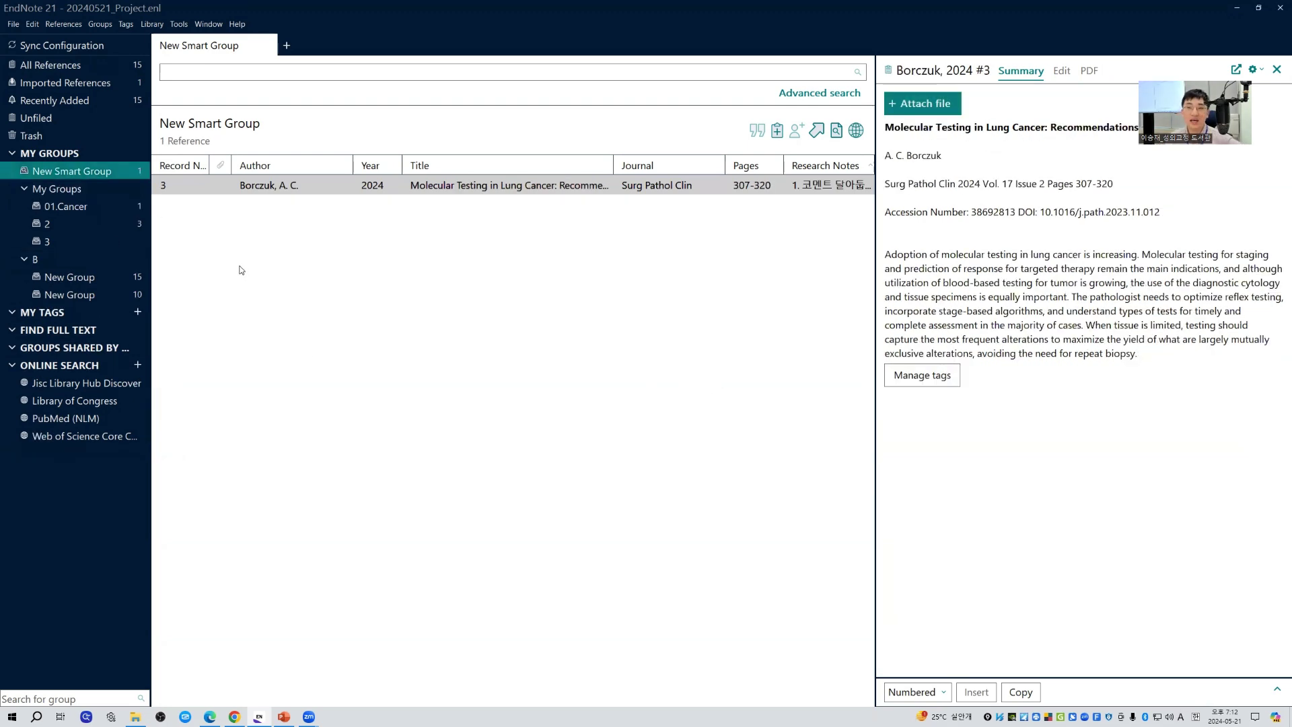
# - Delete the remaining smart group, based on Research Notes, and confirm the deletion
pyautogui.rightClick(104, 171)
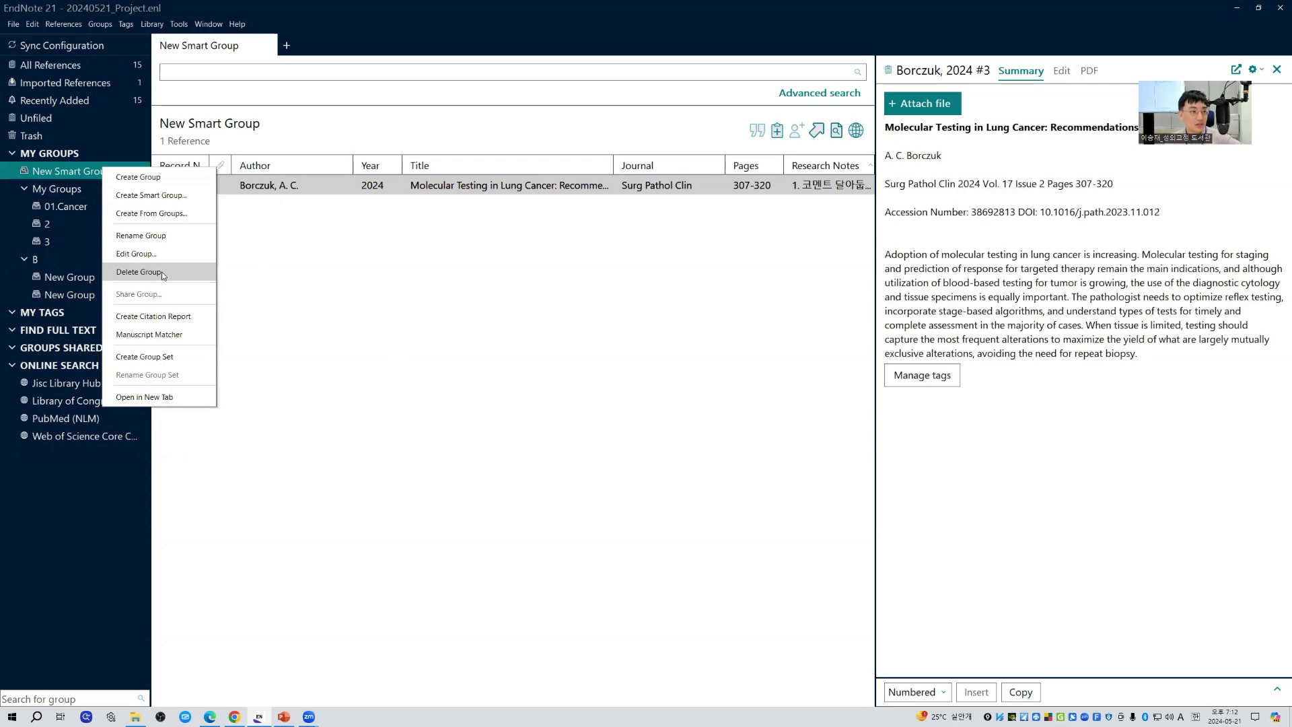
pyautogui.click(138, 272)
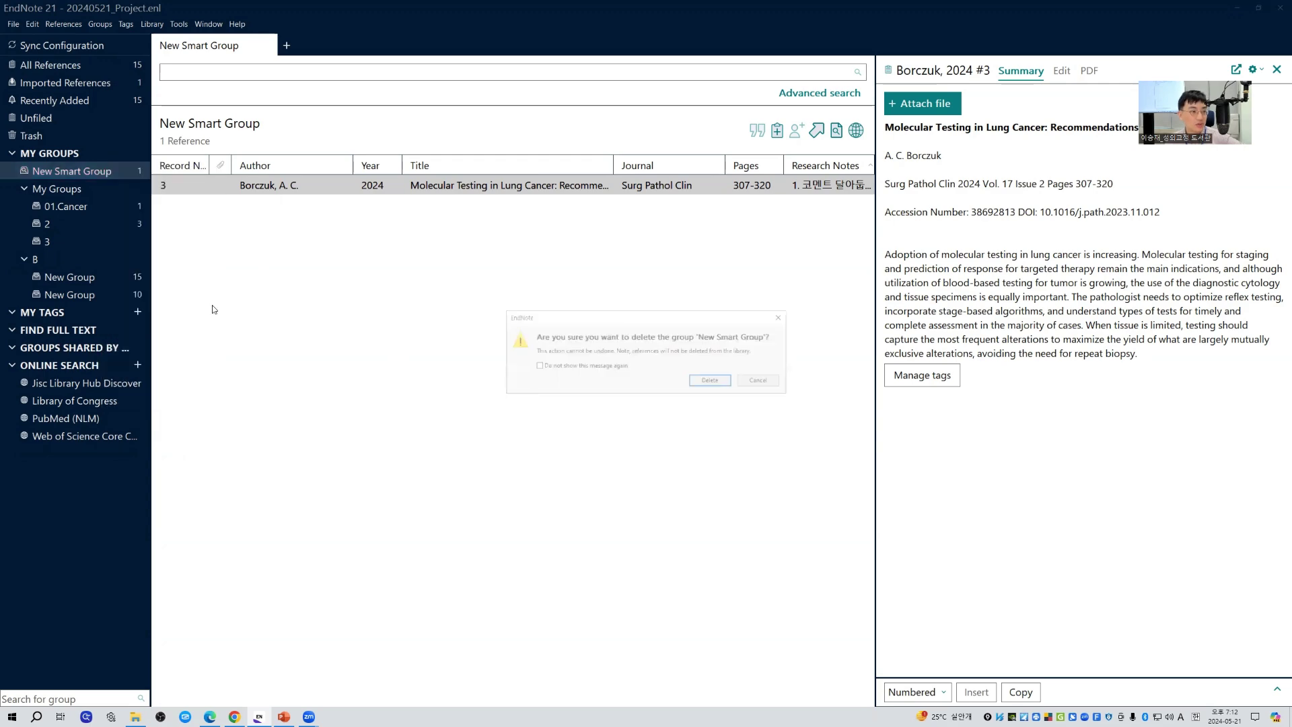
pyautogui.click(710, 381)
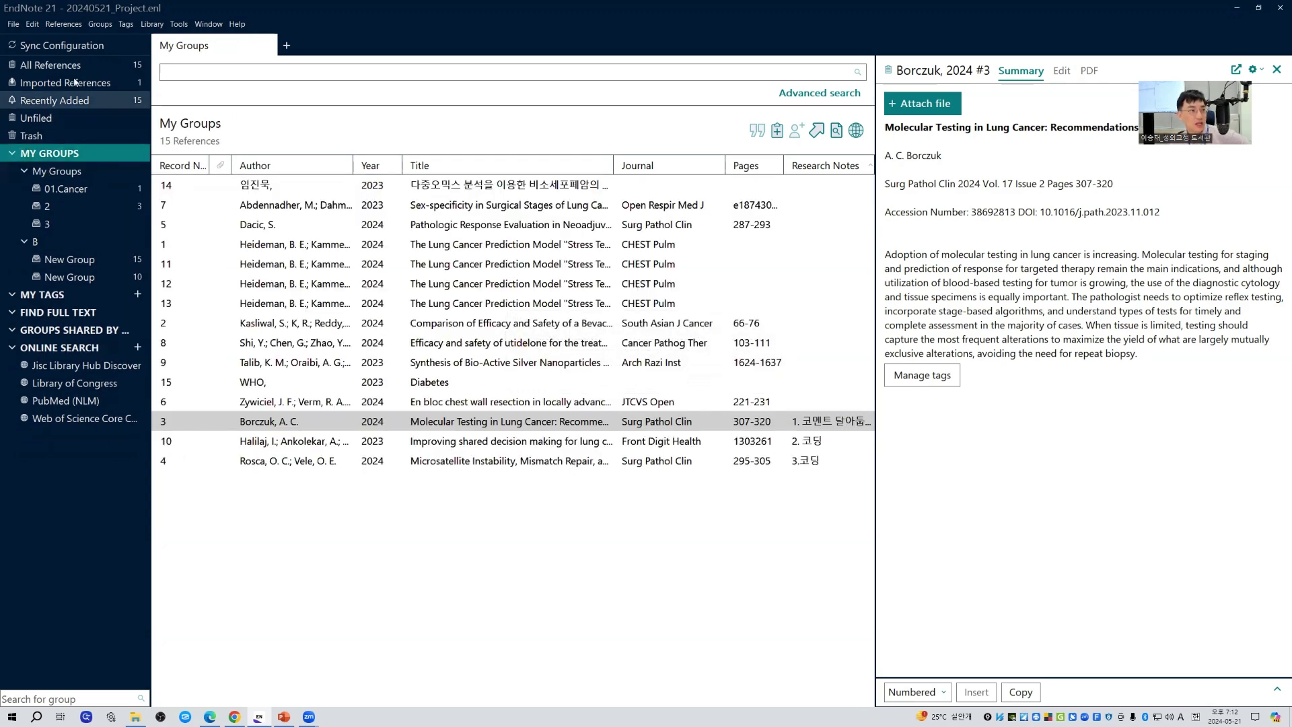
pyautogui.click(101, 25)
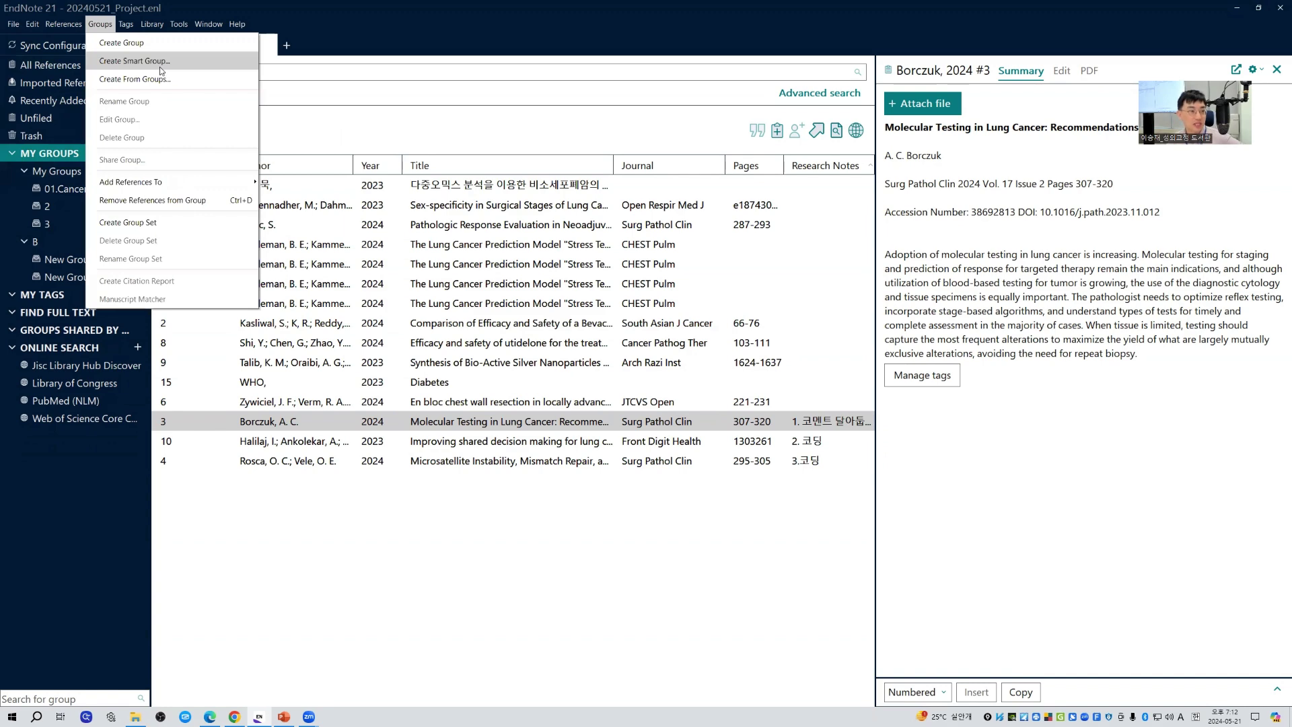
pyautogui.click(66, 189)
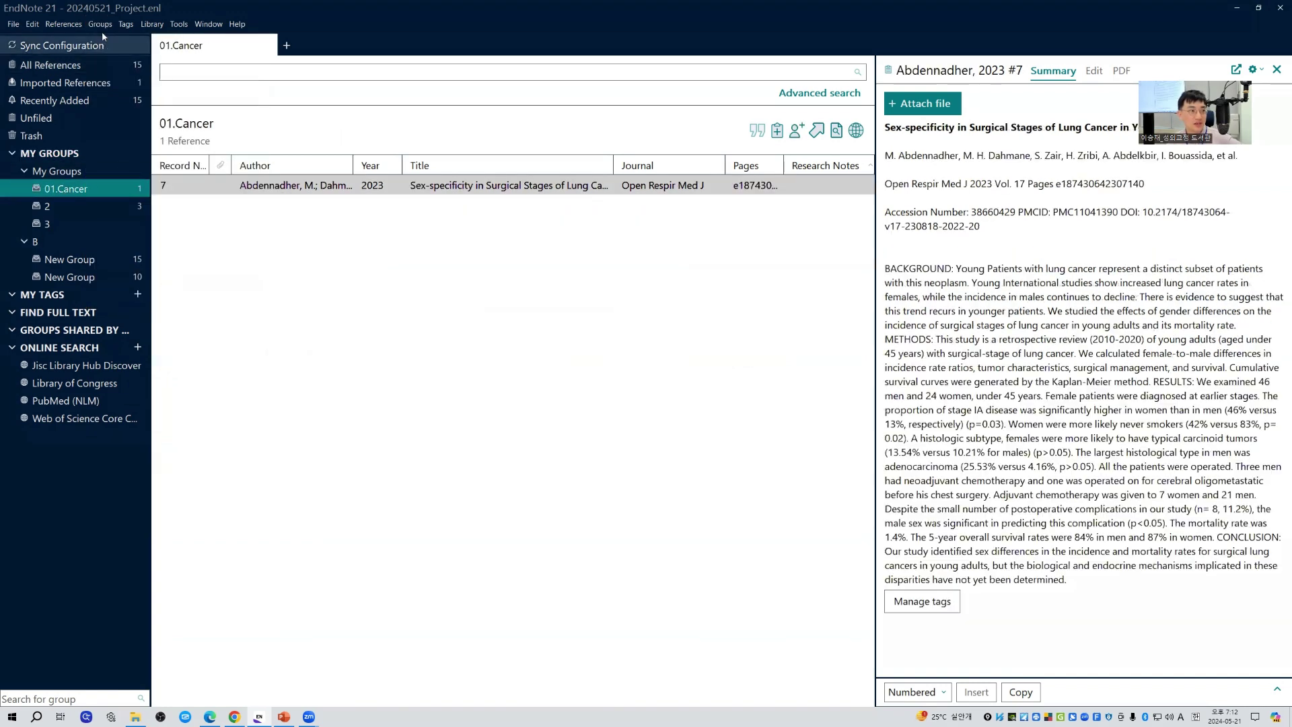
pyautogui.click(100, 24)
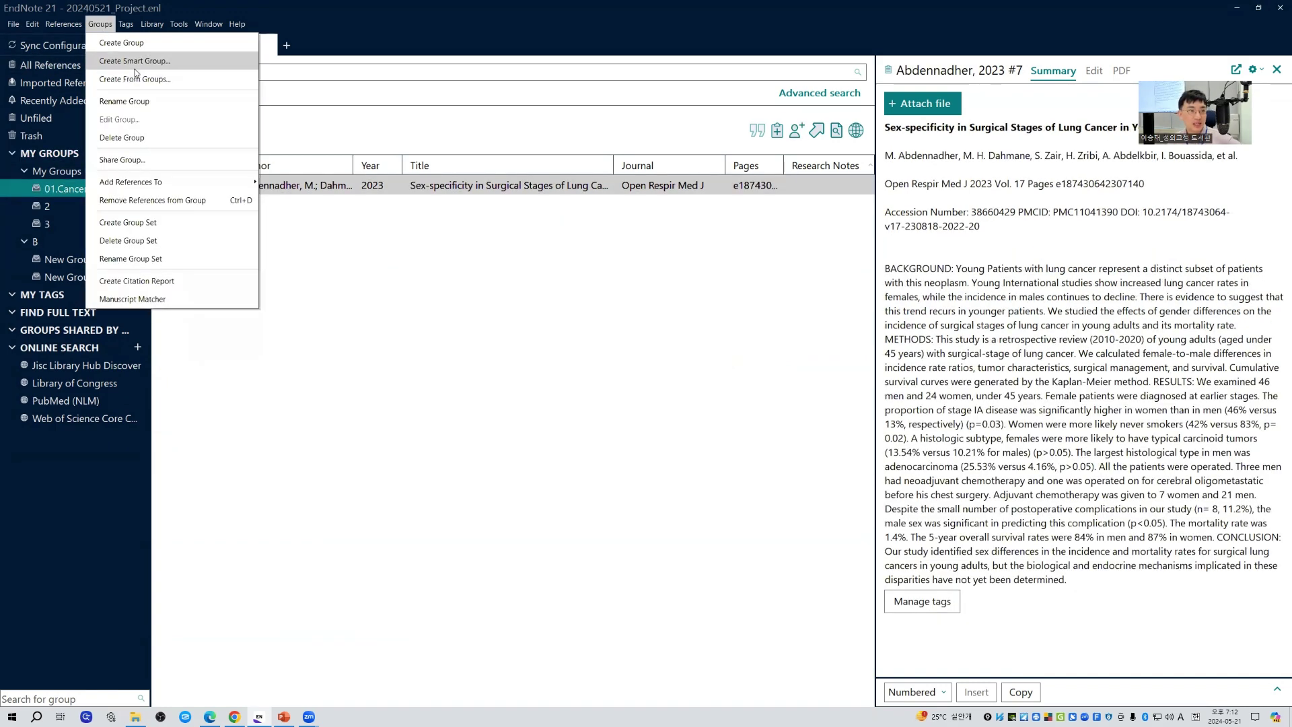
pyautogui.click(484, 332)
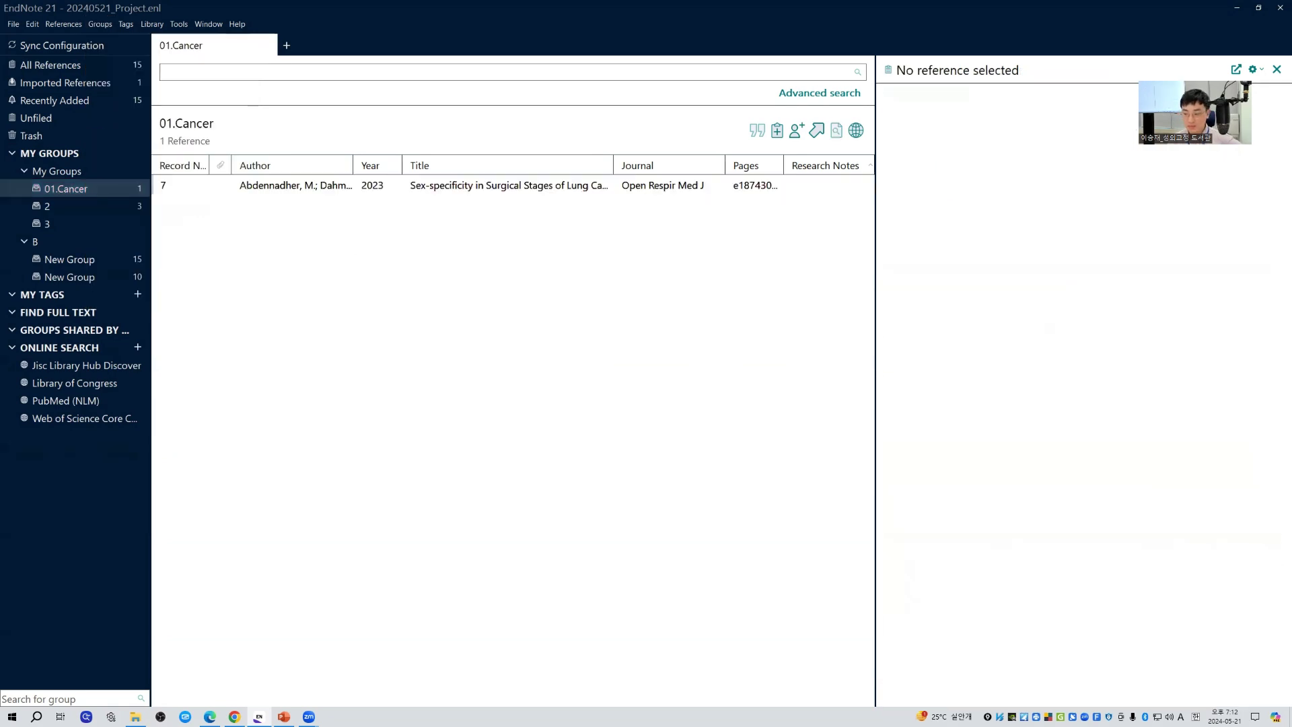
# - Switch to the PowerPoint lecture deck, start the slide show and advance to the File Attachments slide
pyautogui.hotkey('alt', 'Tab')
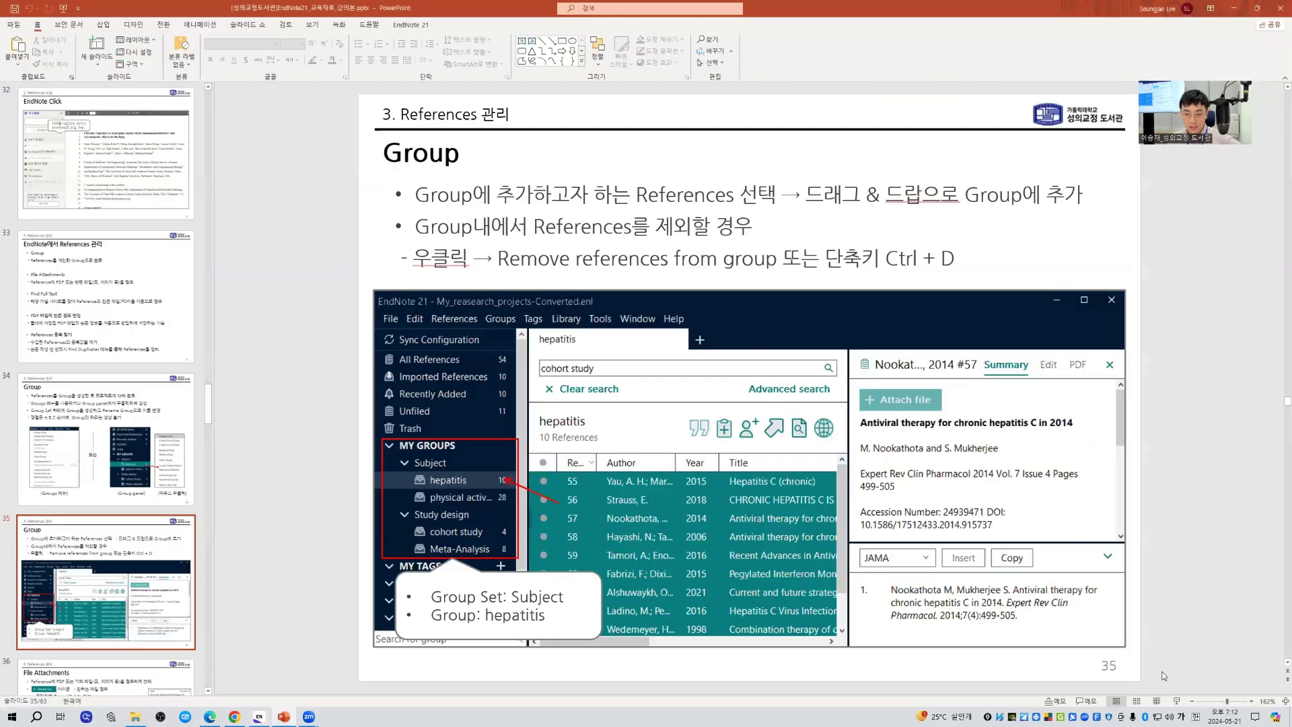
pyautogui.click(1173, 700)
pyautogui.click(1002, 594)
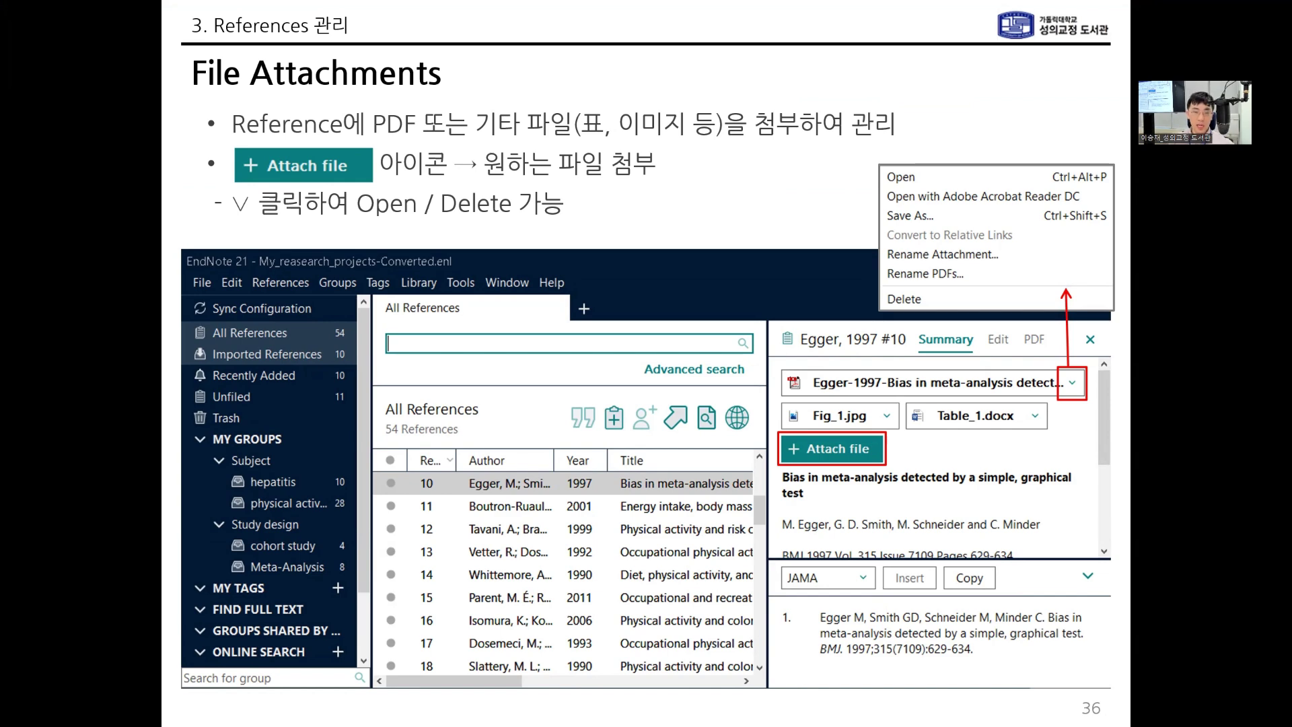
# - Mark the record 10 row and its PDF, Fig_1.jpg and Table_1.docx attachments with the yellow highlighter
pyautogui.rightClick(1158, 427)
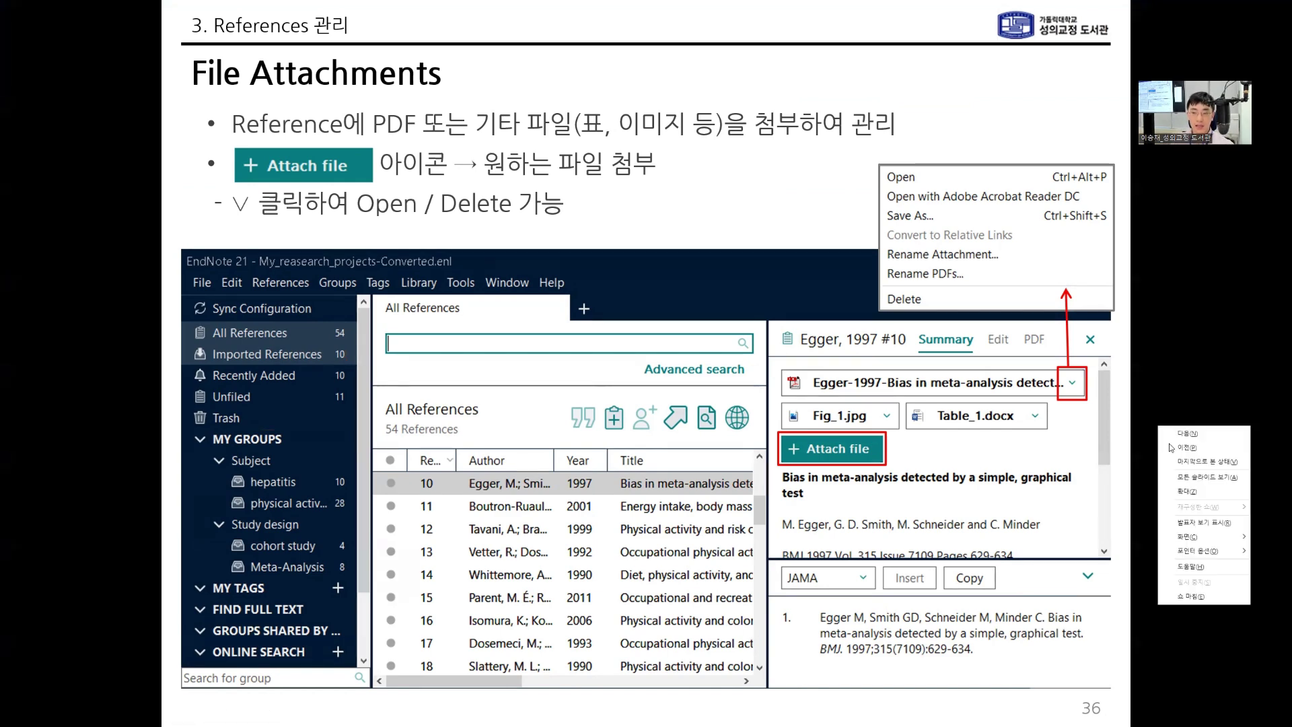
pyautogui.moveTo(1198, 557)
pyautogui.click(1095, 583)
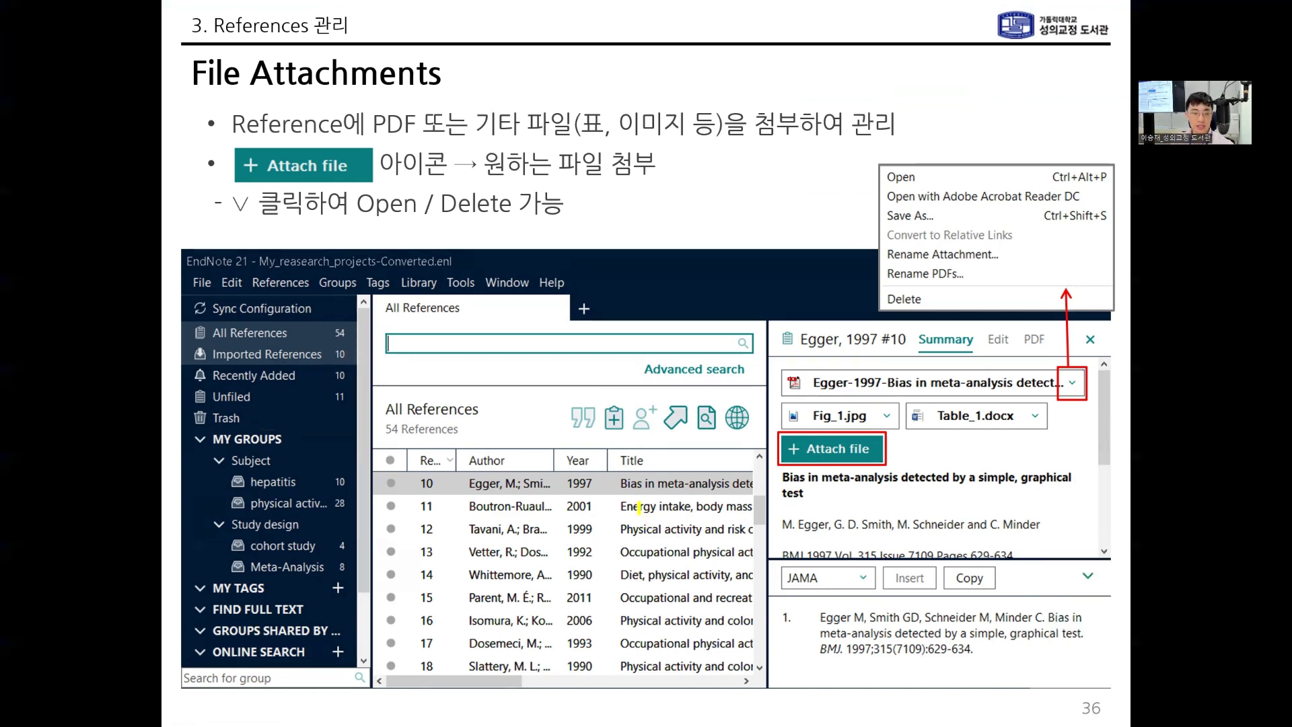
pyautogui.moveTo(399, 478); pyautogui.dragTo(701, 484)
pyautogui.moveTo(805, 387)
pyautogui.mouseDown()
pyautogui.moveTo(786, 367)
pyautogui.moveTo(793, 412)
pyautogui.moveTo(798, 402)
pyautogui.mouseUp()
pyautogui.moveTo(929, 412)
pyautogui.mouseDown()
pyautogui.moveTo(912, 421)
pyautogui.moveTo(930, 409)
pyautogui.mouseUp()
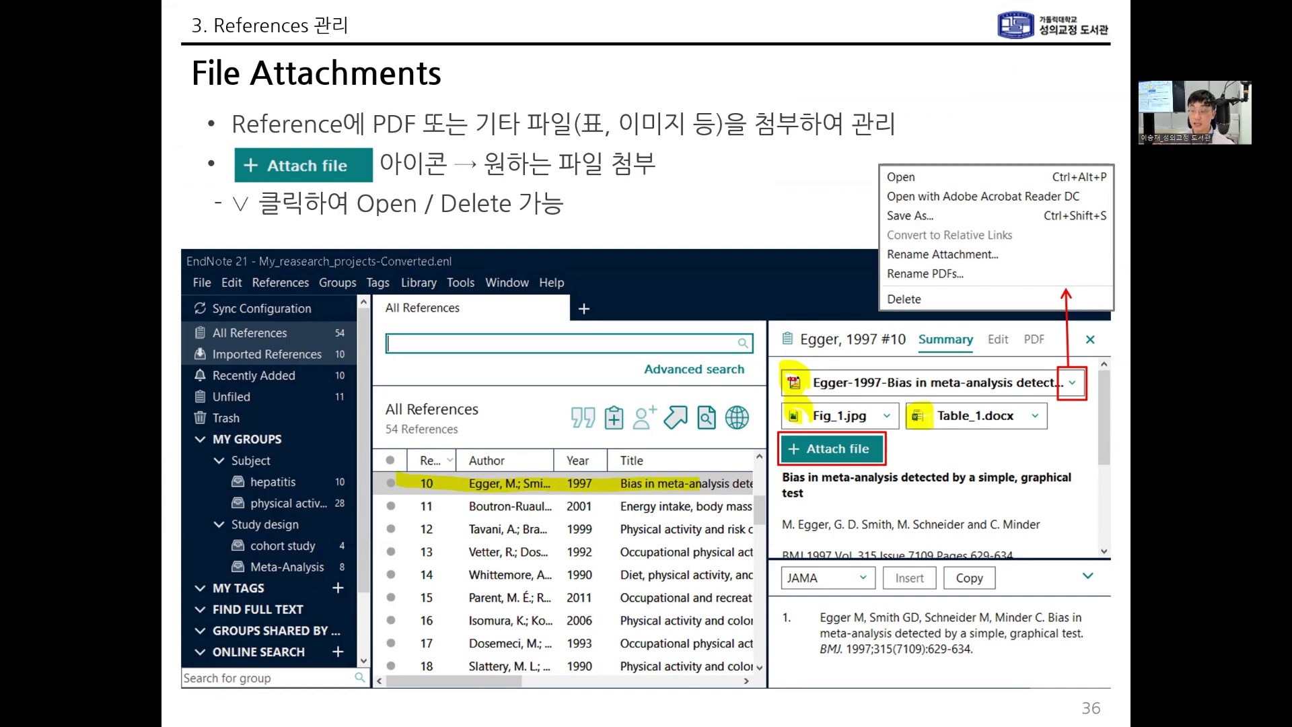
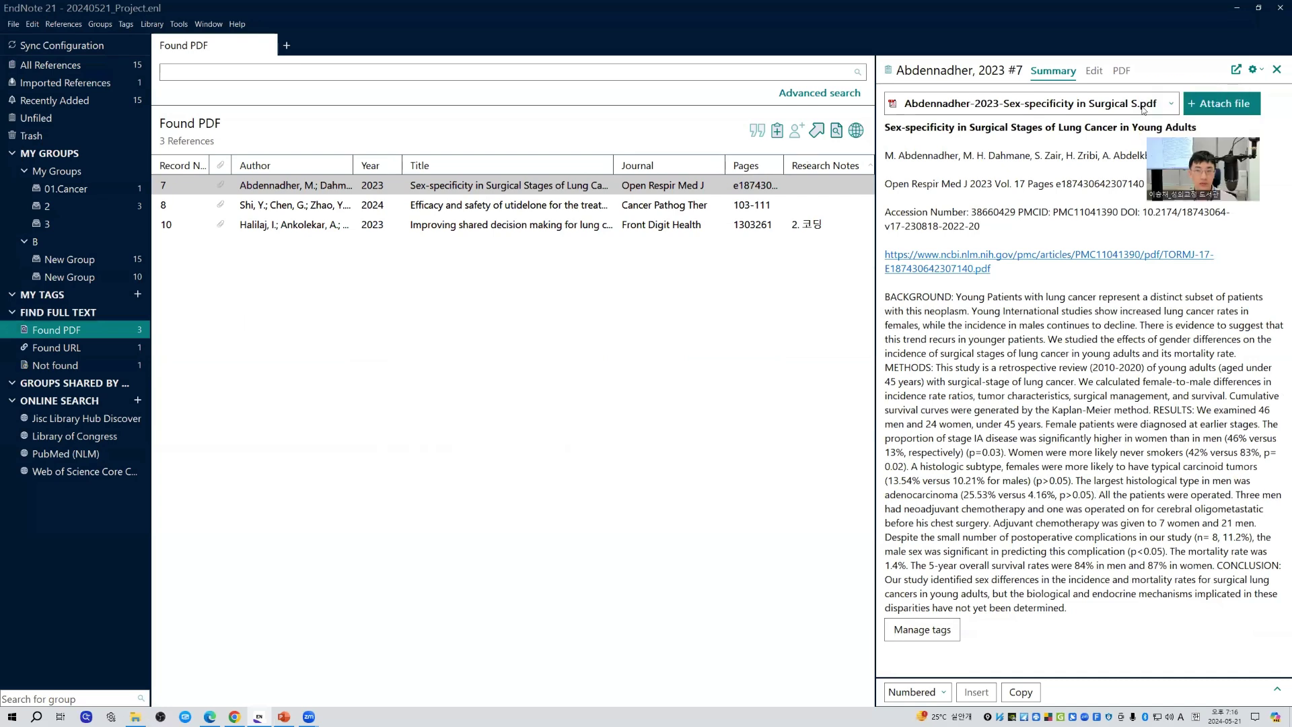
# - Compare the Found PDF and Not found full-text groups, and open record 7's attached PDF with Adobe Acrobat
pyautogui.click(1142, 109)
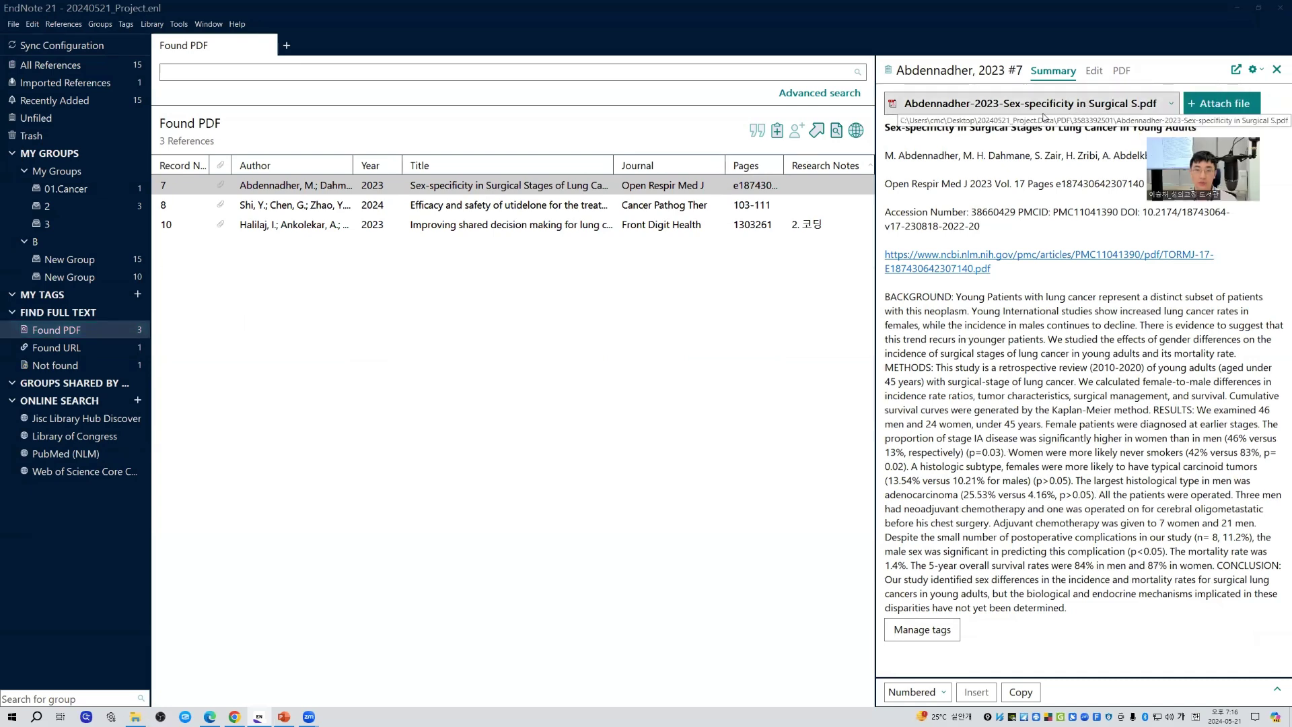
pyautogui.click(55, 365)
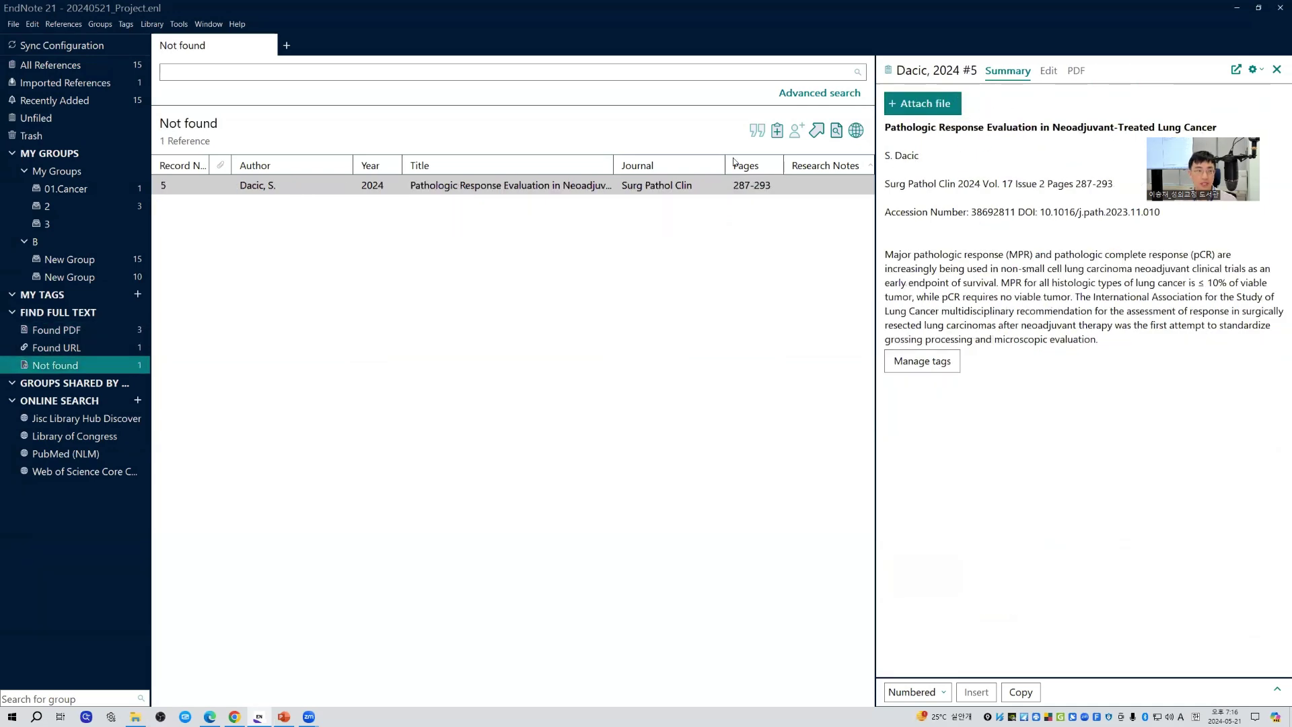
pyautogui.click(131, 333)
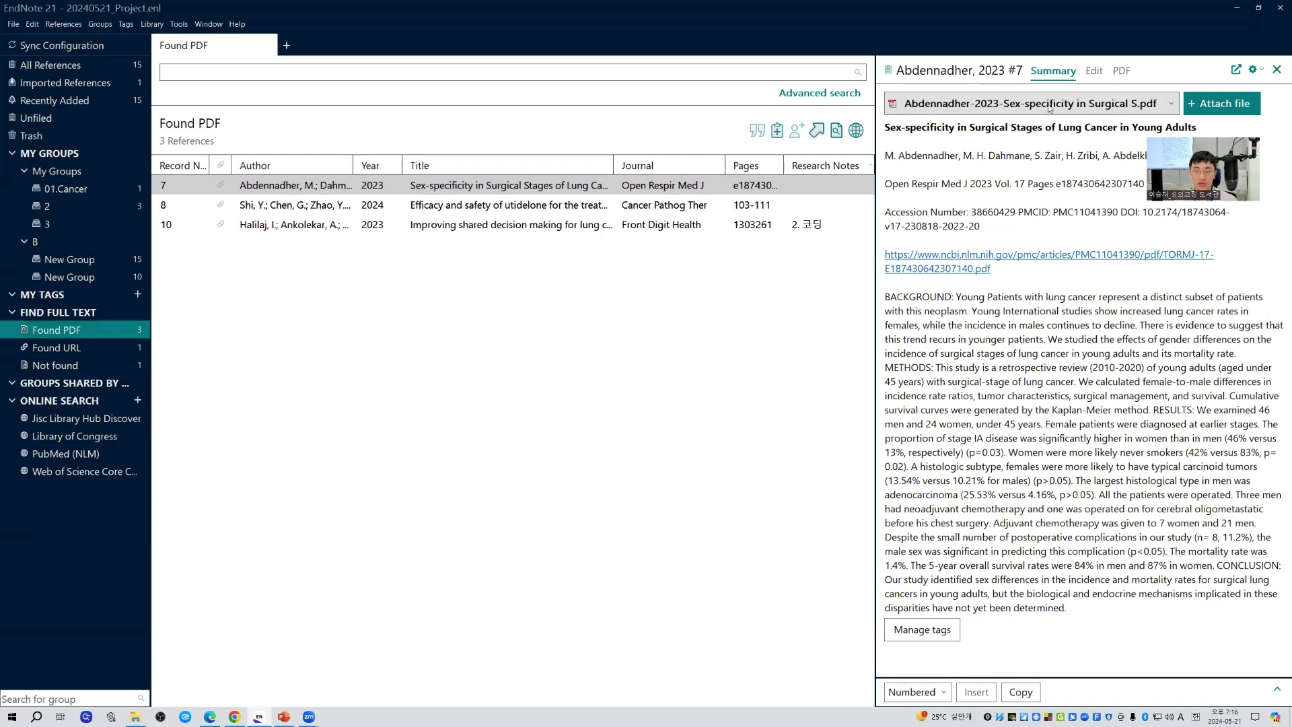
pyautogui.click(1078, 110)
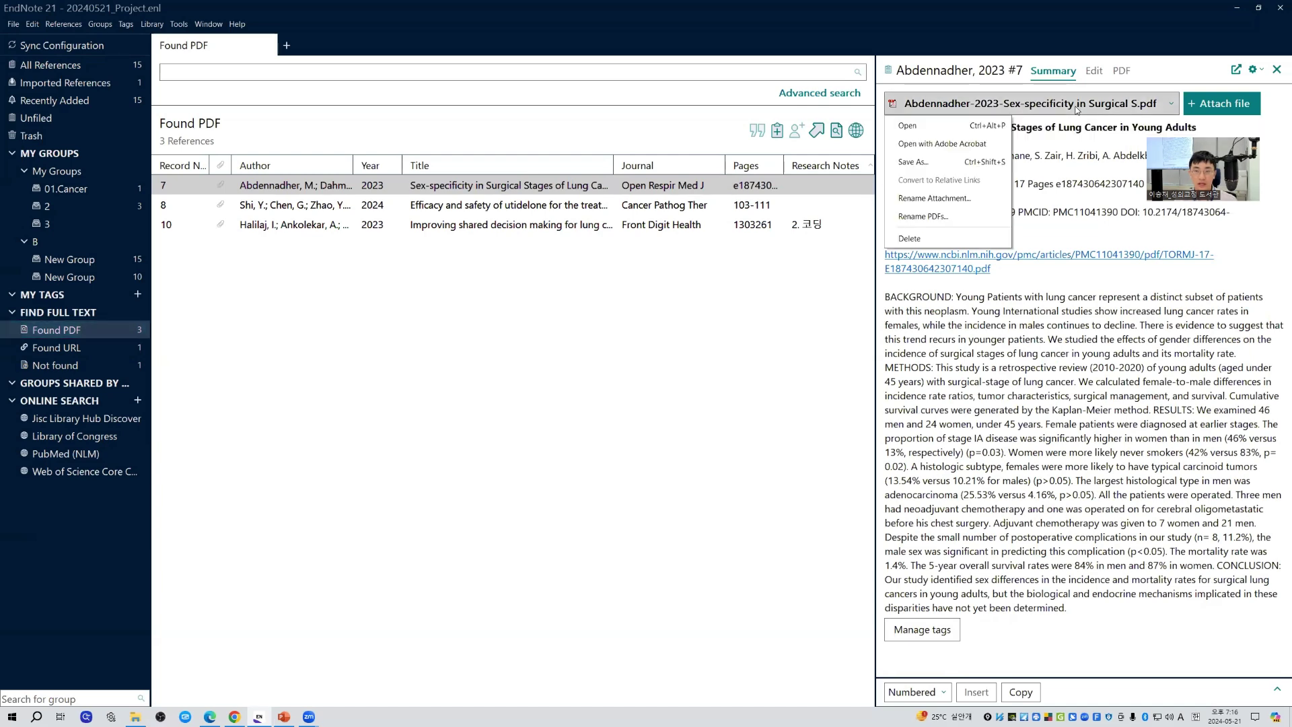
pyautogui.click(966, 142)
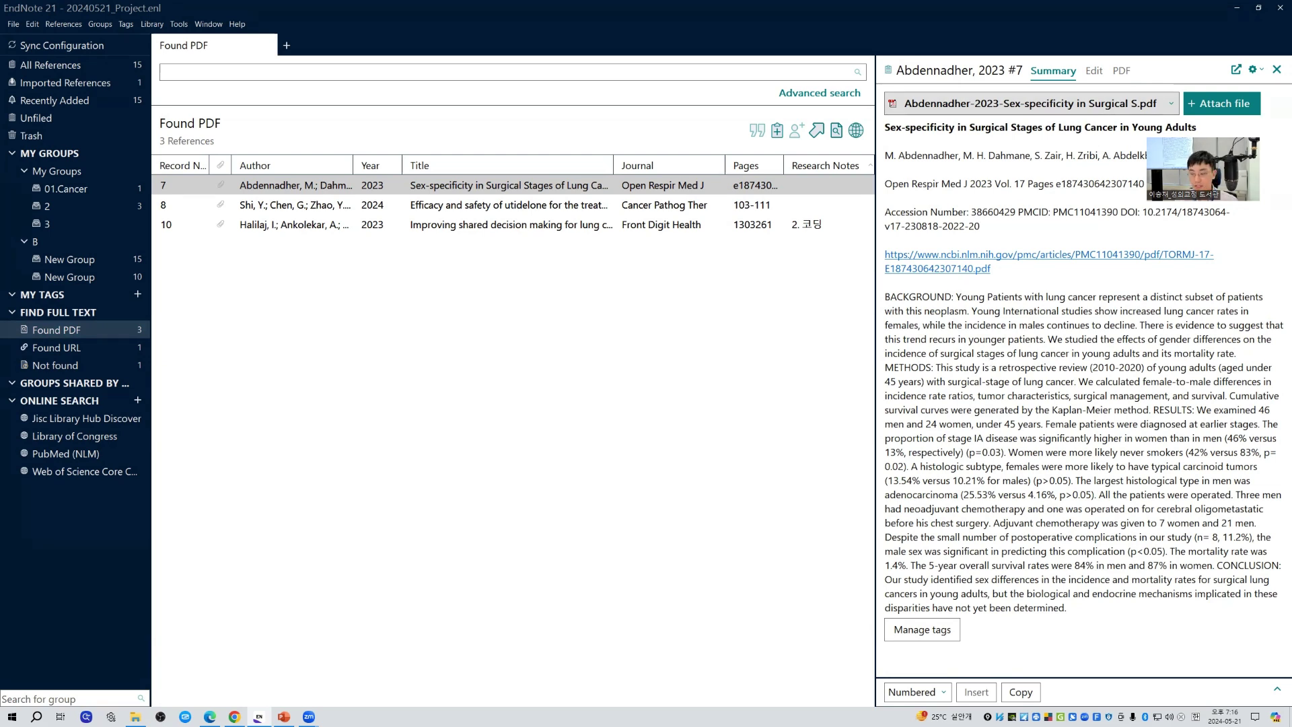
# - Open record 7's attached PDF in Adobe Acrobat Reader, view its abstract, shrink the reader window and close its bookmarks pane
pyautogui.click(1172, 105)
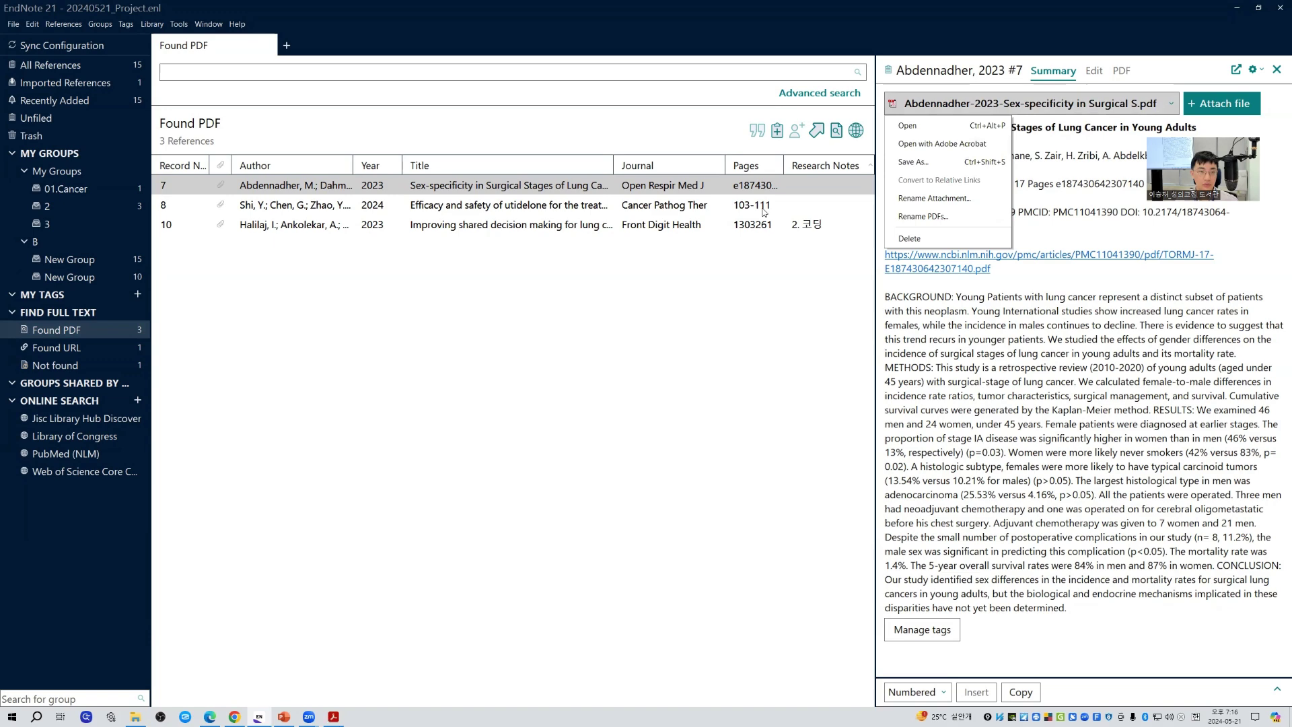
pyautogui.click(987, 127)
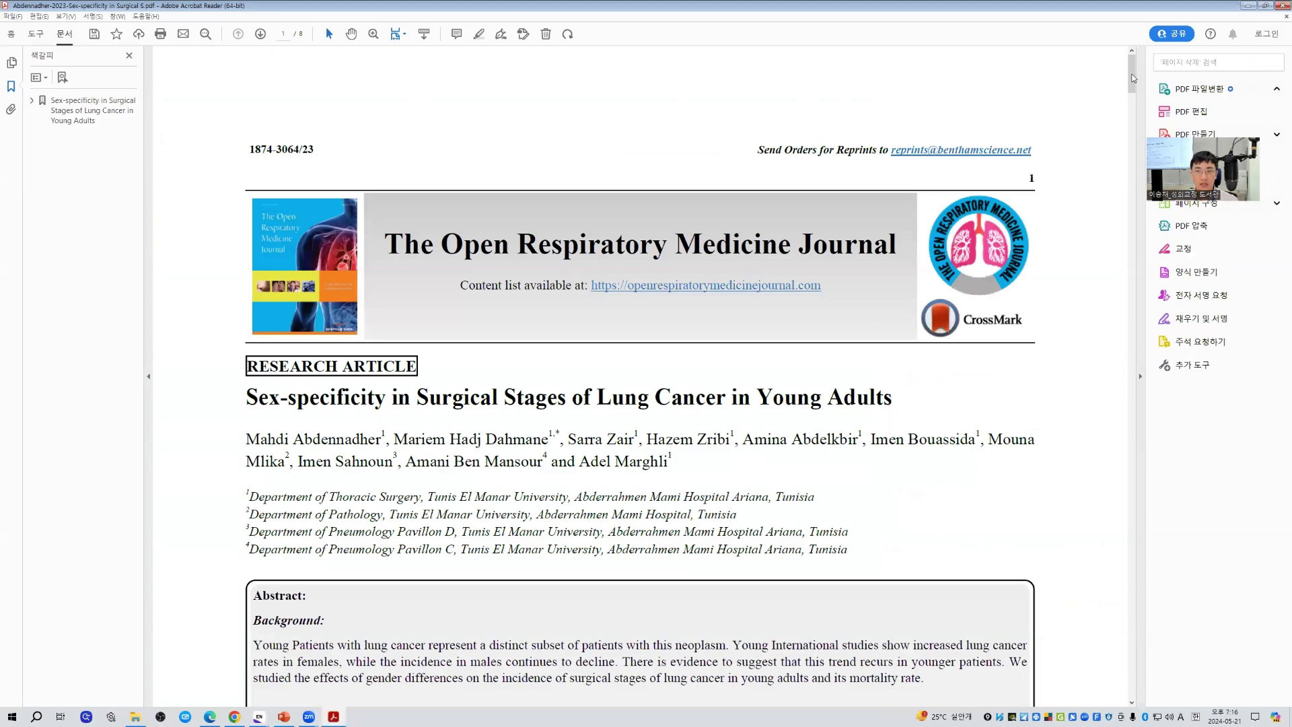
pyautogui.moveTo(1134, 75); pyautogui.dragTo(1137, 117)
pyautogui.click(1266, 10)
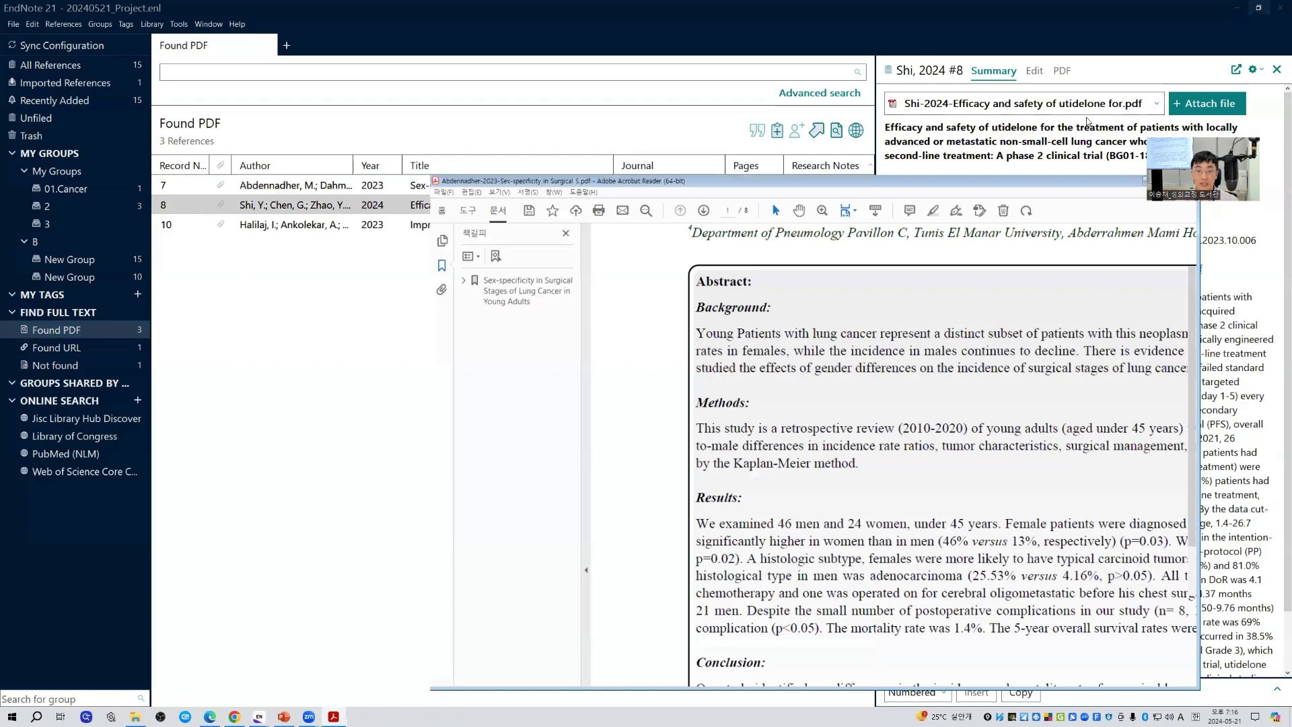
pyautogui.moveTo(844, 215); pyautogui.dragTo(653, 155)
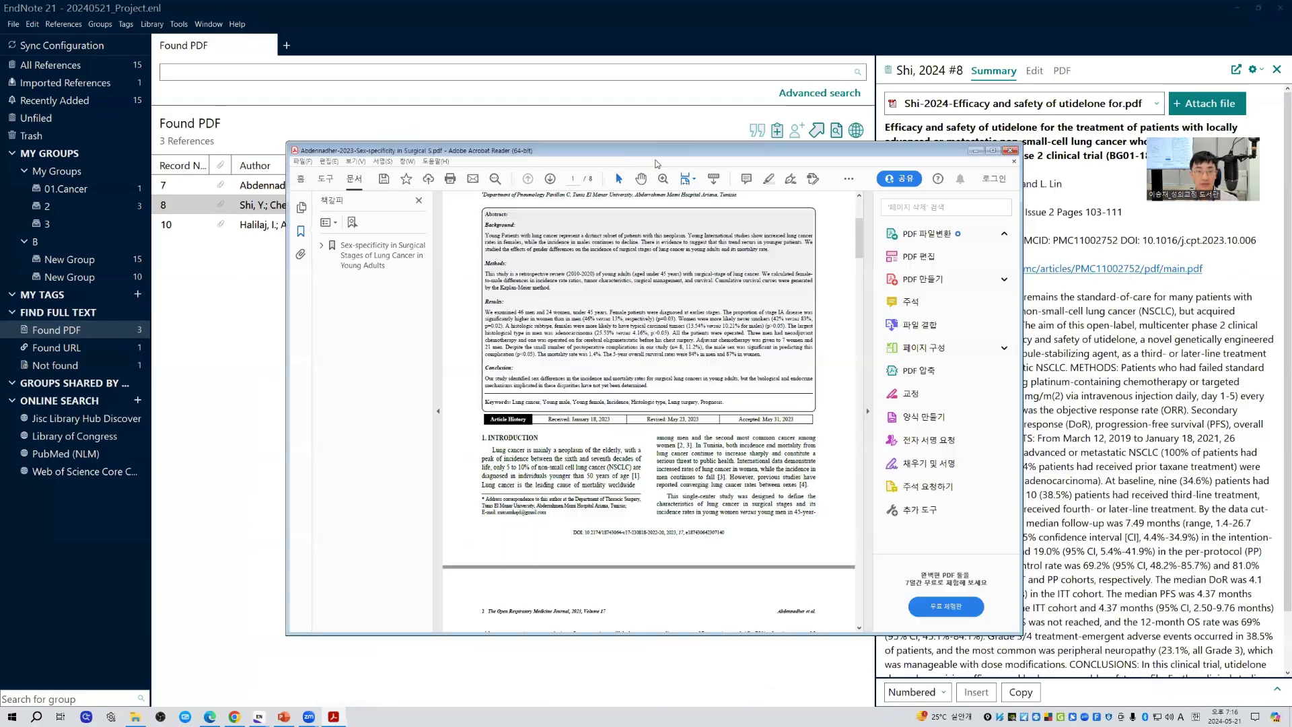
pyautogui.click(419, 201)
# - Check the Found URL and Not found groups, and view the file attachment dialog for record 5 without attaching anything
pyautogui.click(60, 348)
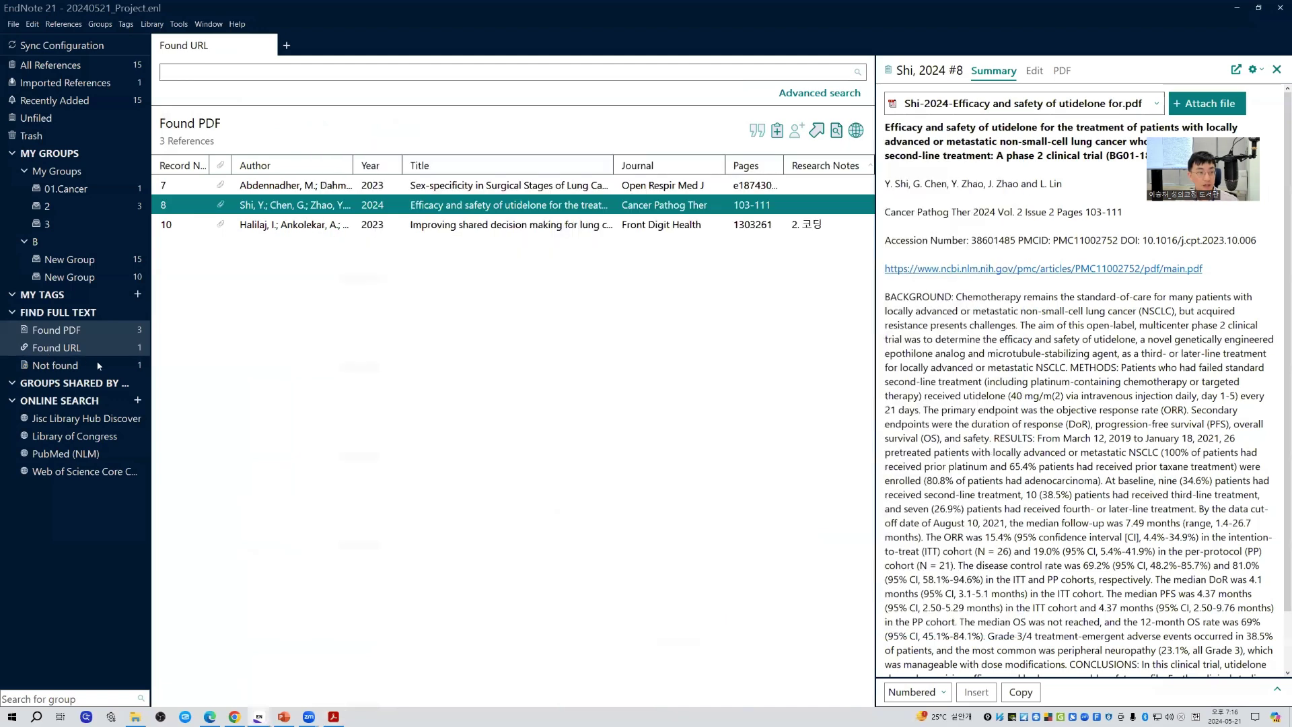
pyautogui.click(79, 366)
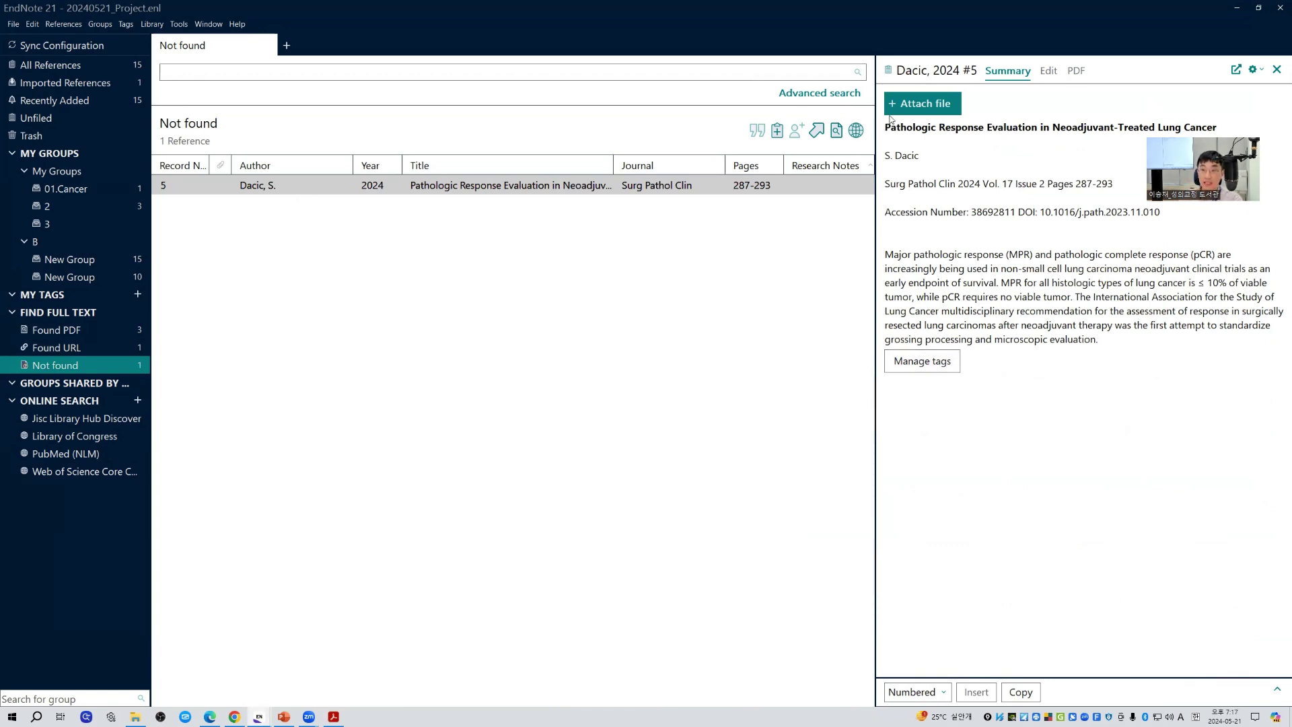
pyautogui.click(924, 108)
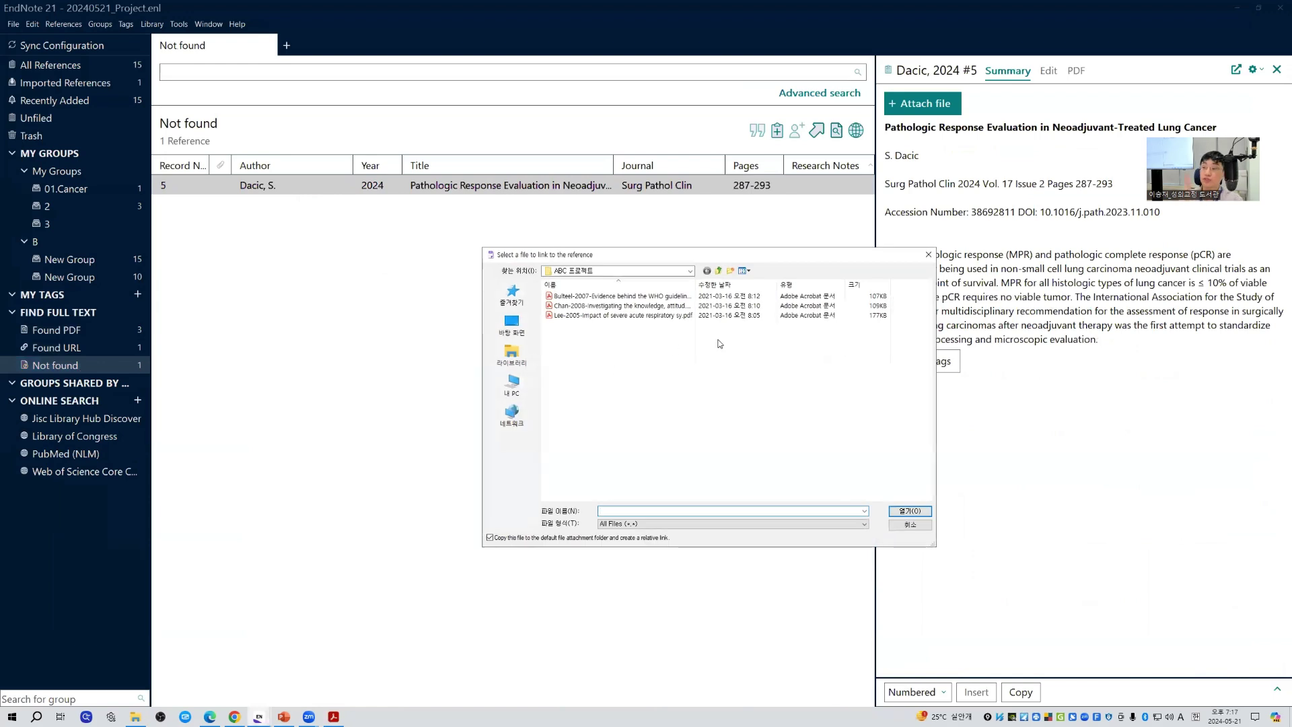
pyautogui.click(910, 525)
# - Return to the Found PDF group, read through record 7's attachment in Acrobat Reader and close the reader
pyautogui.click(118, 330)
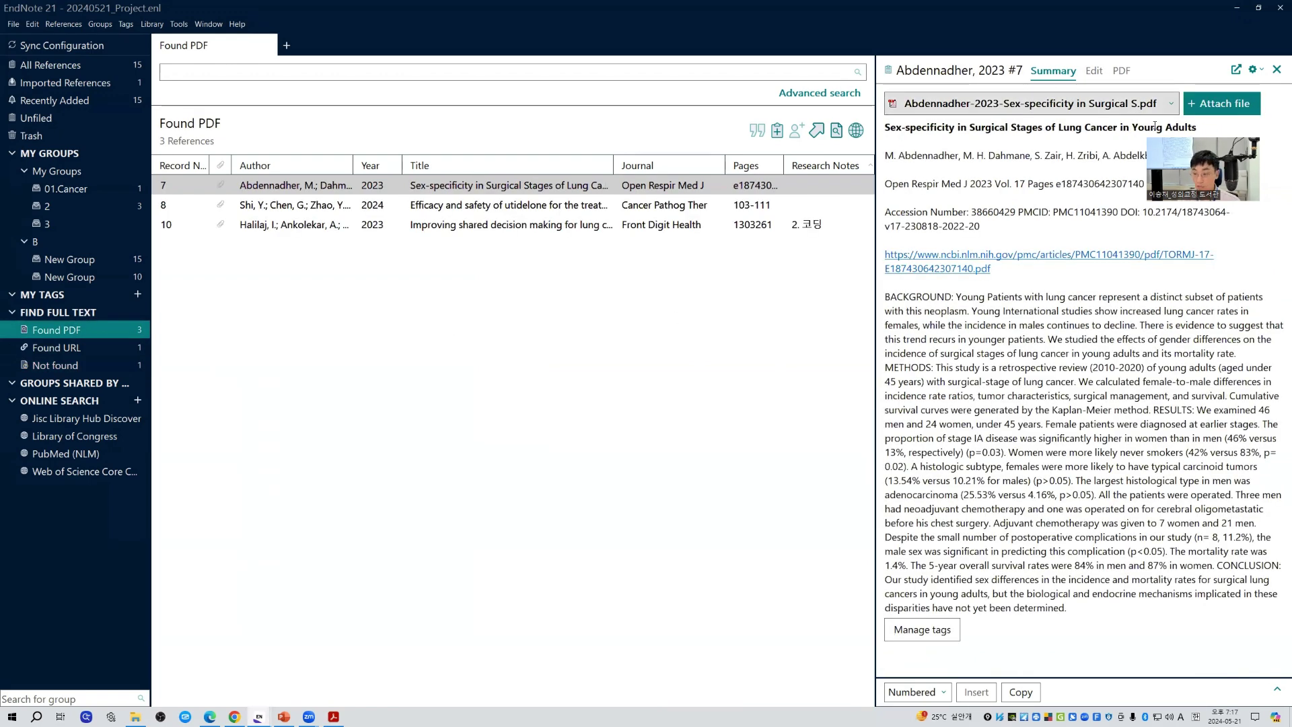
pyautogui.click(1030, 103)
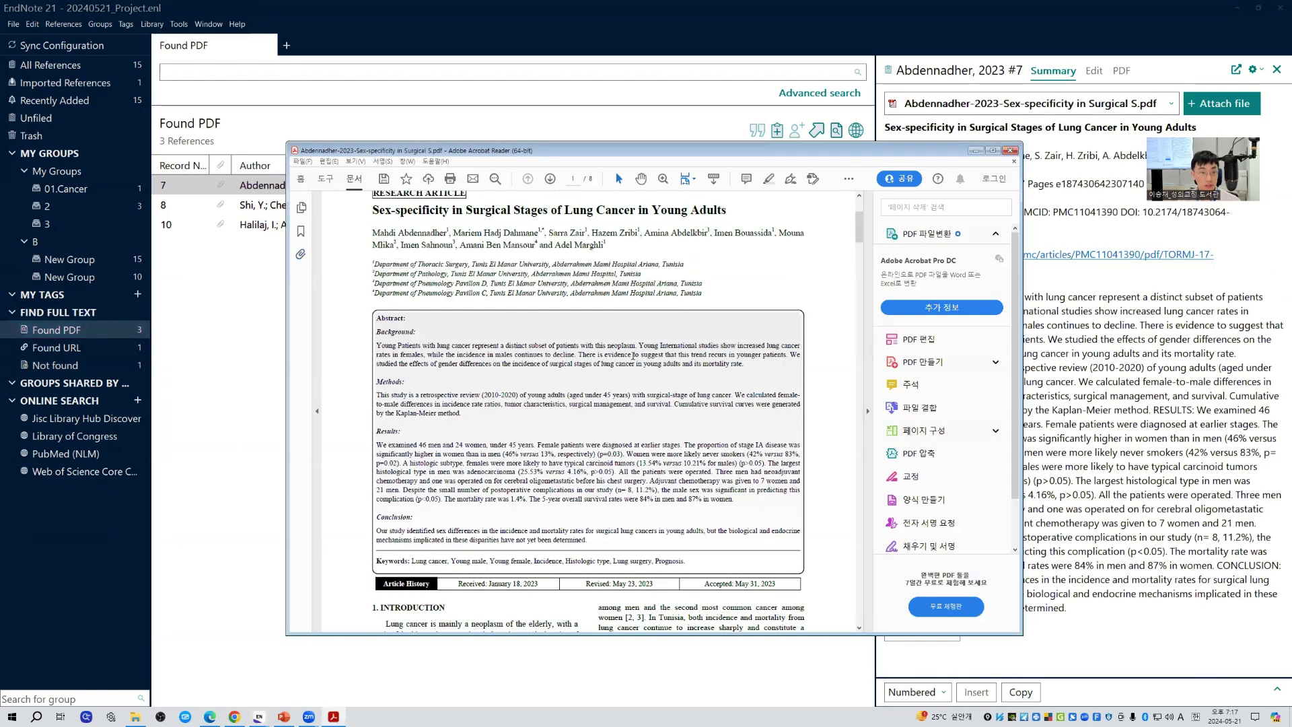
pyautogui.scroll(-5, 640, 357)
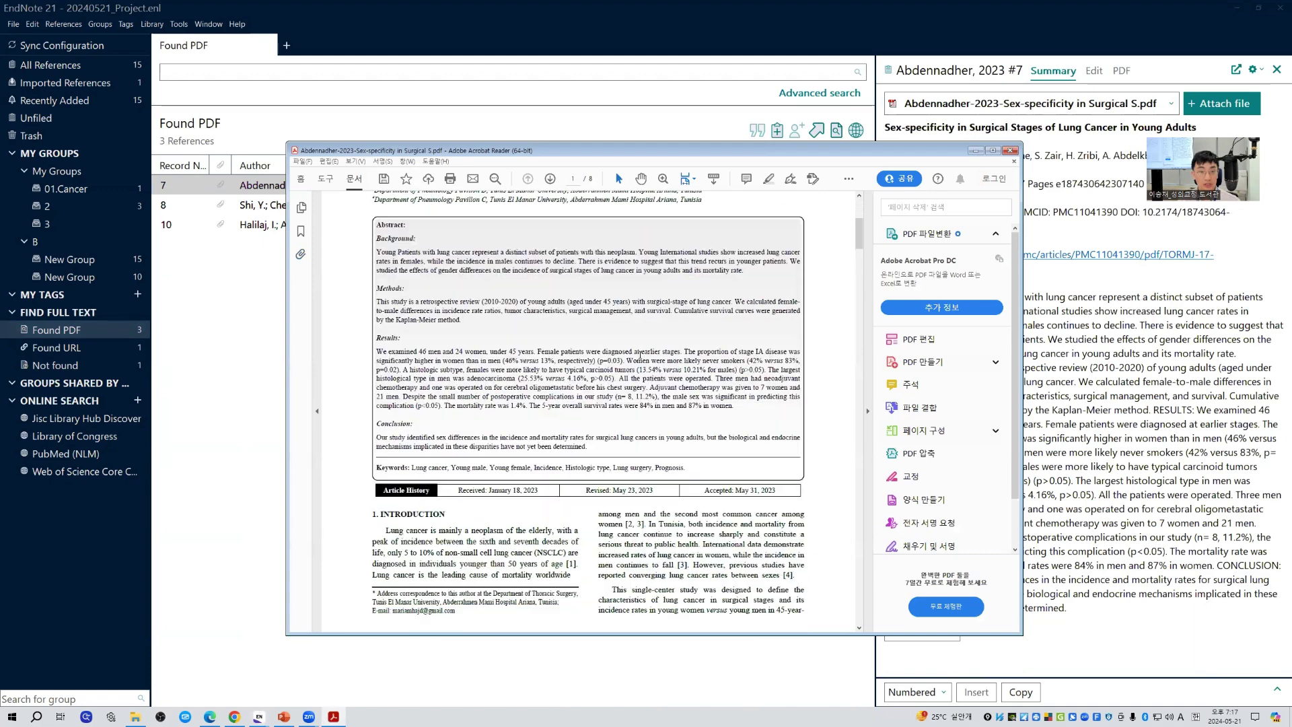
pyautogui.click(1010, 150)
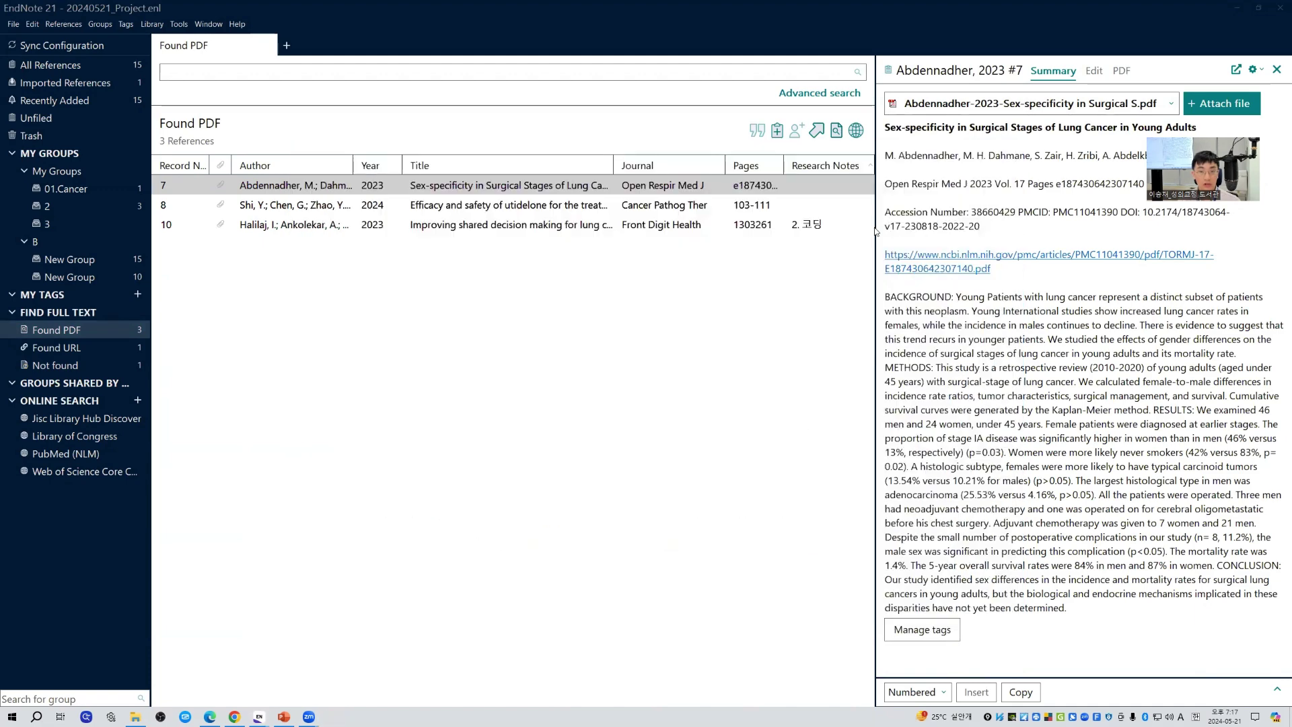
# - View record 7's PDF inside EndNote, widen the reference pane and enlarge the document to 200%
pyautogui.click(1121, 71)
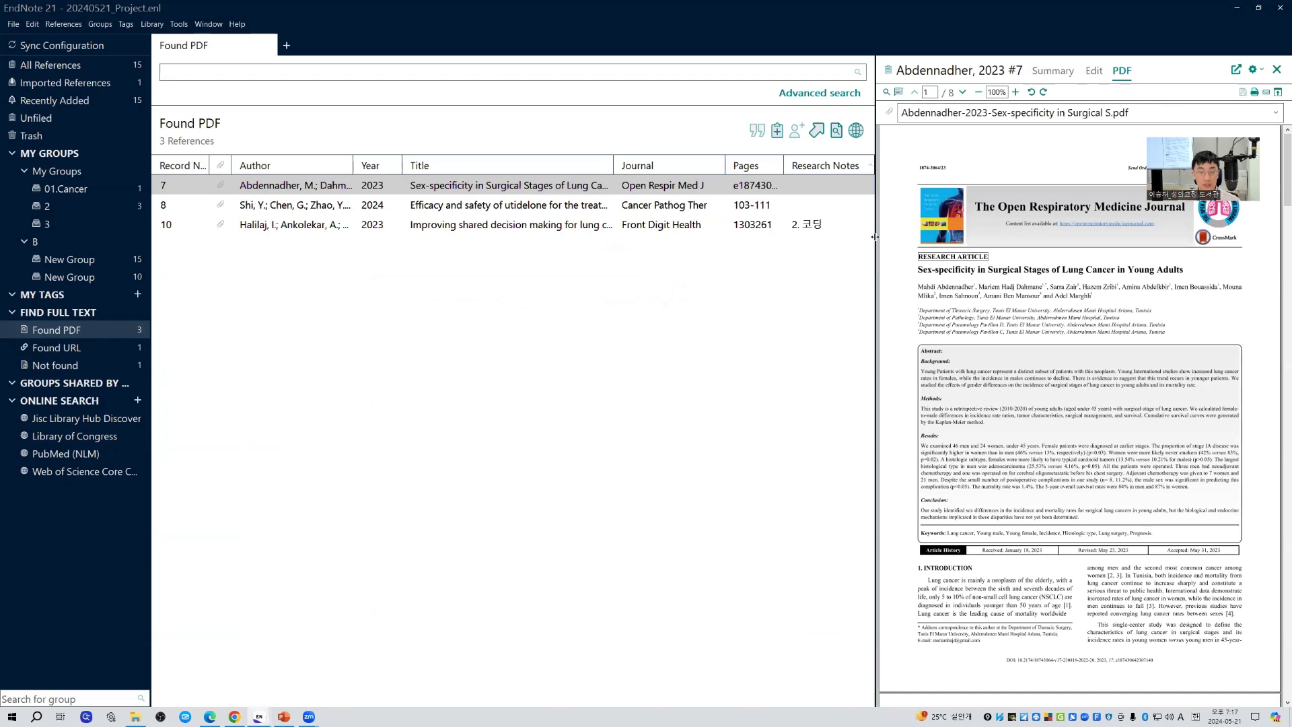
pyautogui.moveTo(875, 237); pyautogui.dragTo(430, 237)
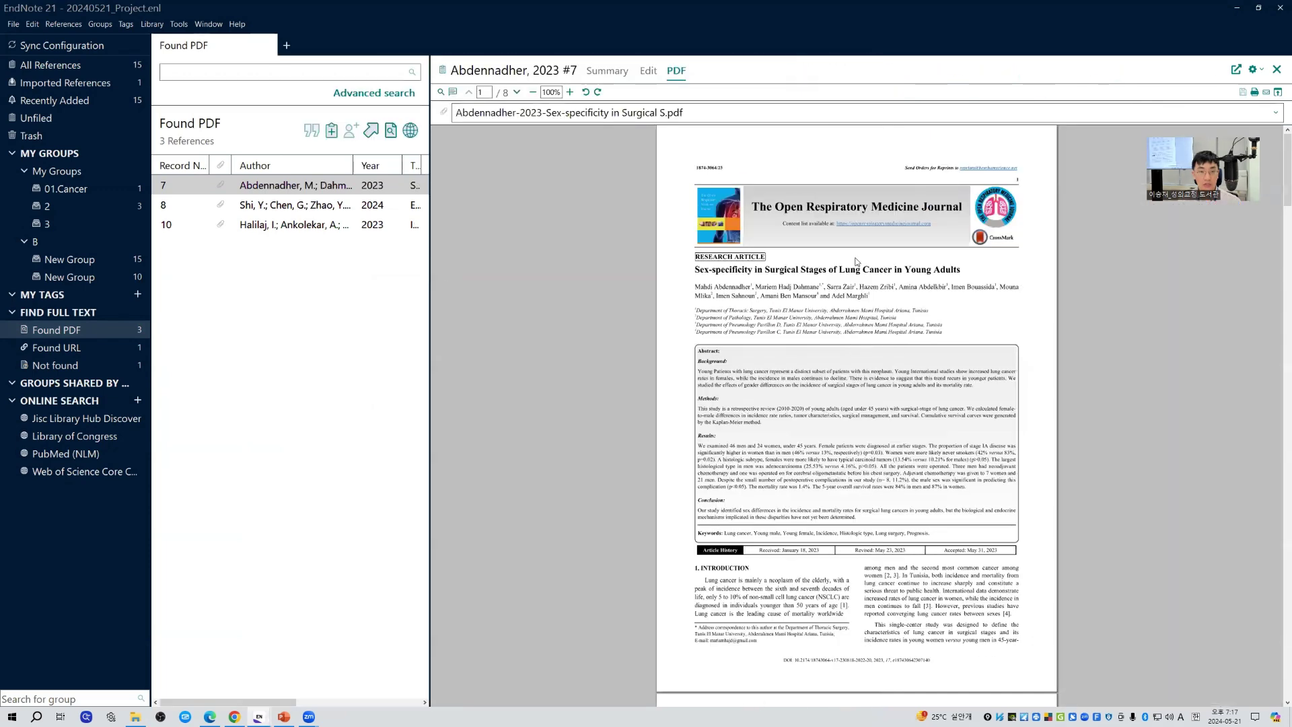
pyautogui.click(570, 92)
pyautogui.click(570, 92)
pyautogui.click(570, 92)
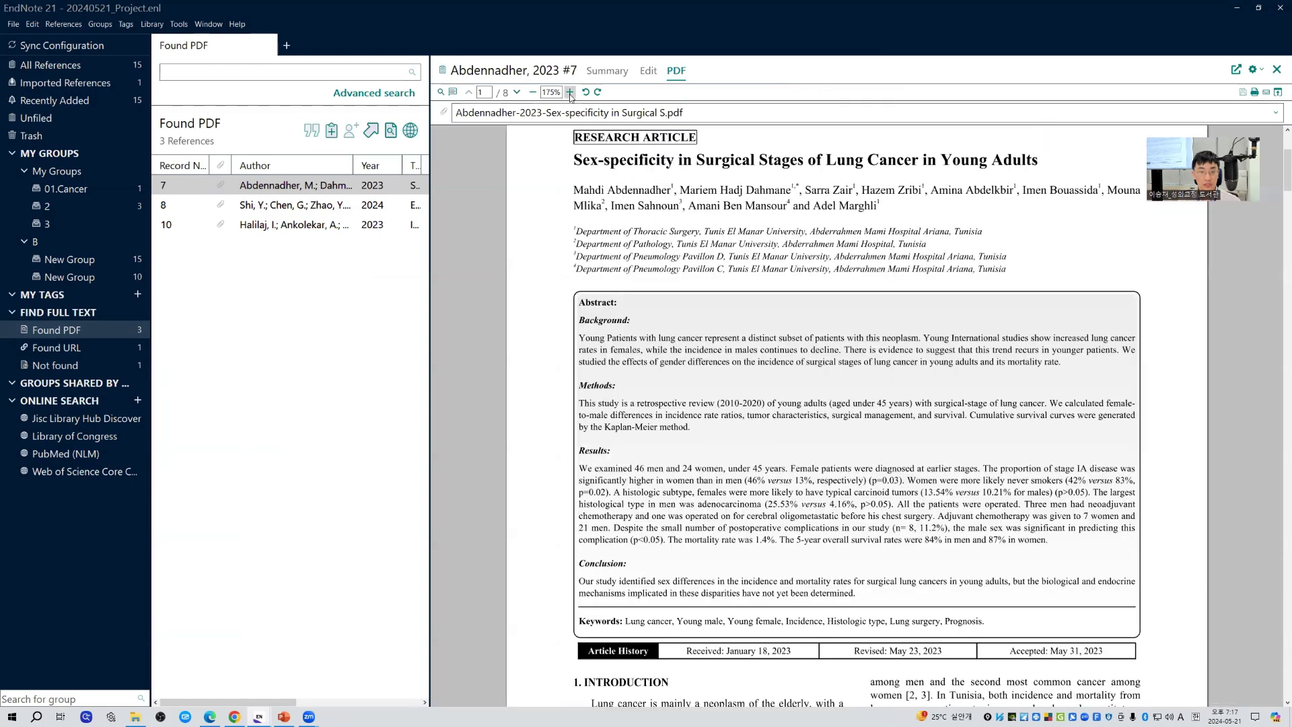
pyautogui.click(570, 93)
pyautogui.scroll(-5, 741, 404)
# - Show record 10's PDF in the reference pane and set its magnification to 200%
pyautogui.click(367, 205)
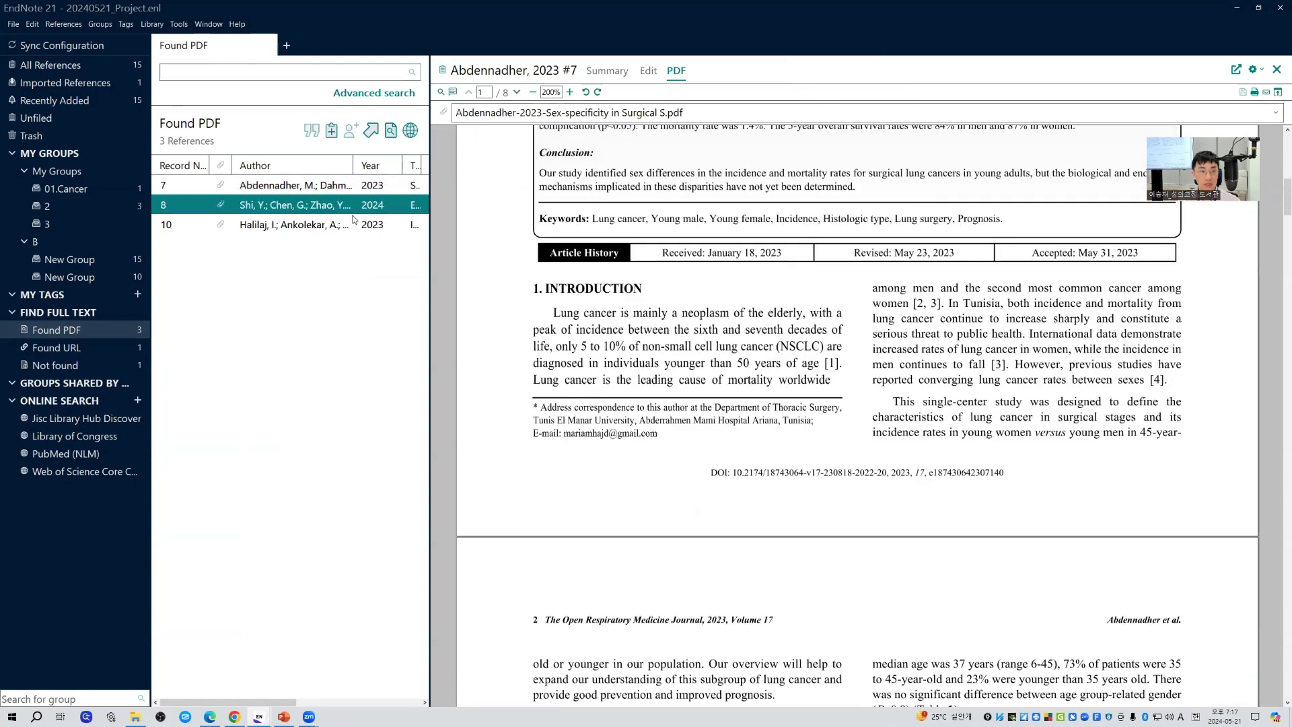
pyautogui.click(350, 225)
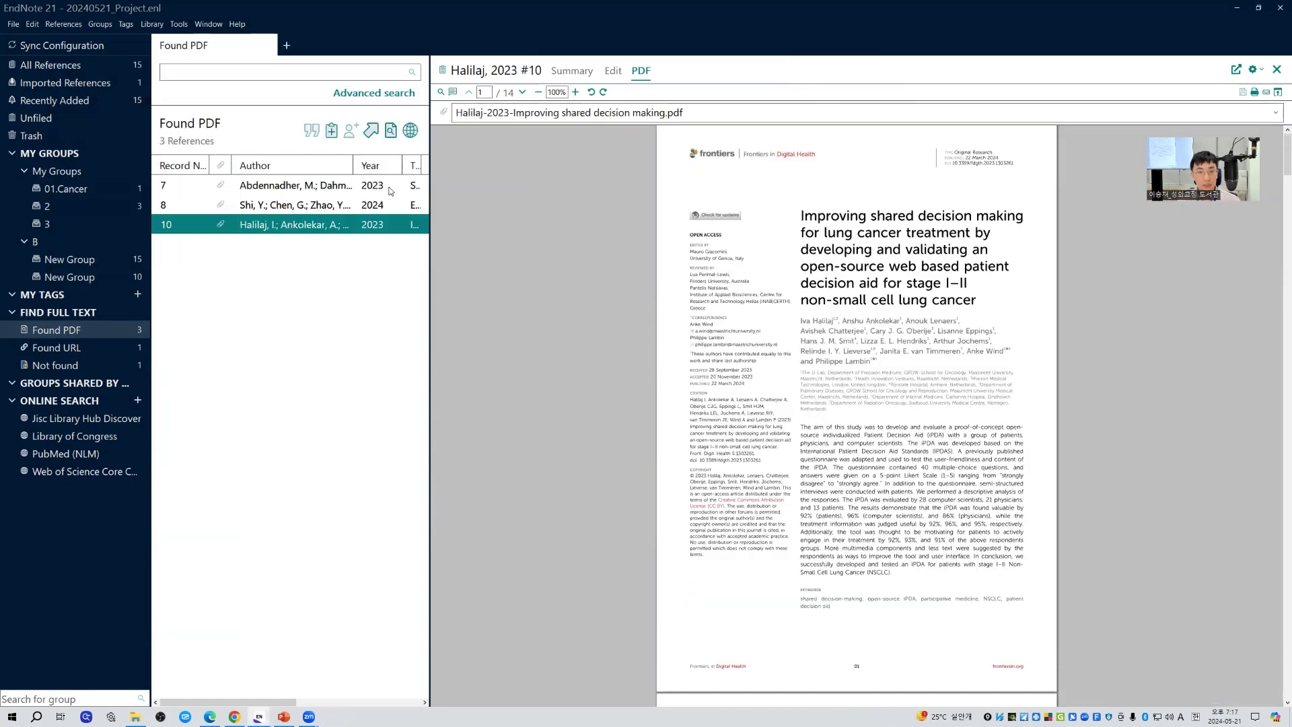
pyautogui.click(575, 93)
pyautogui.click(575, 92)
pyautogui.click(575, 92)
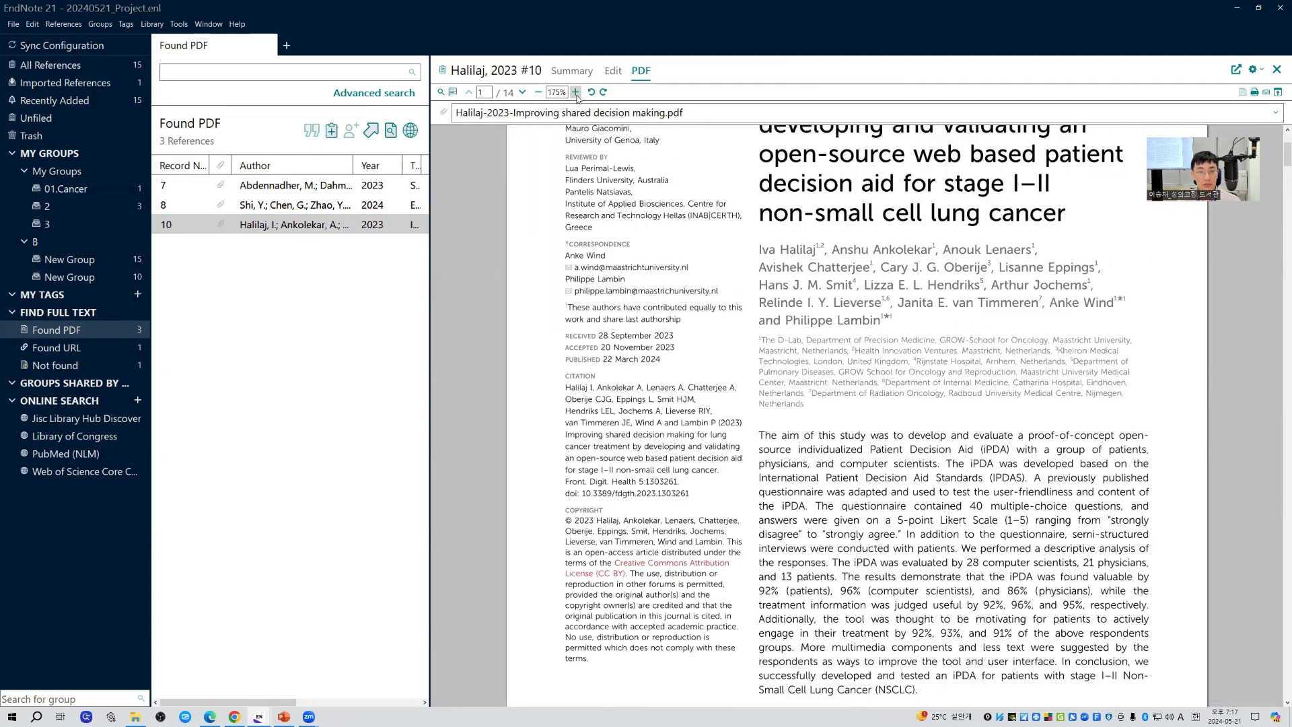
pyautogui.click(575, 93)
pyautogui.click(575, 93)
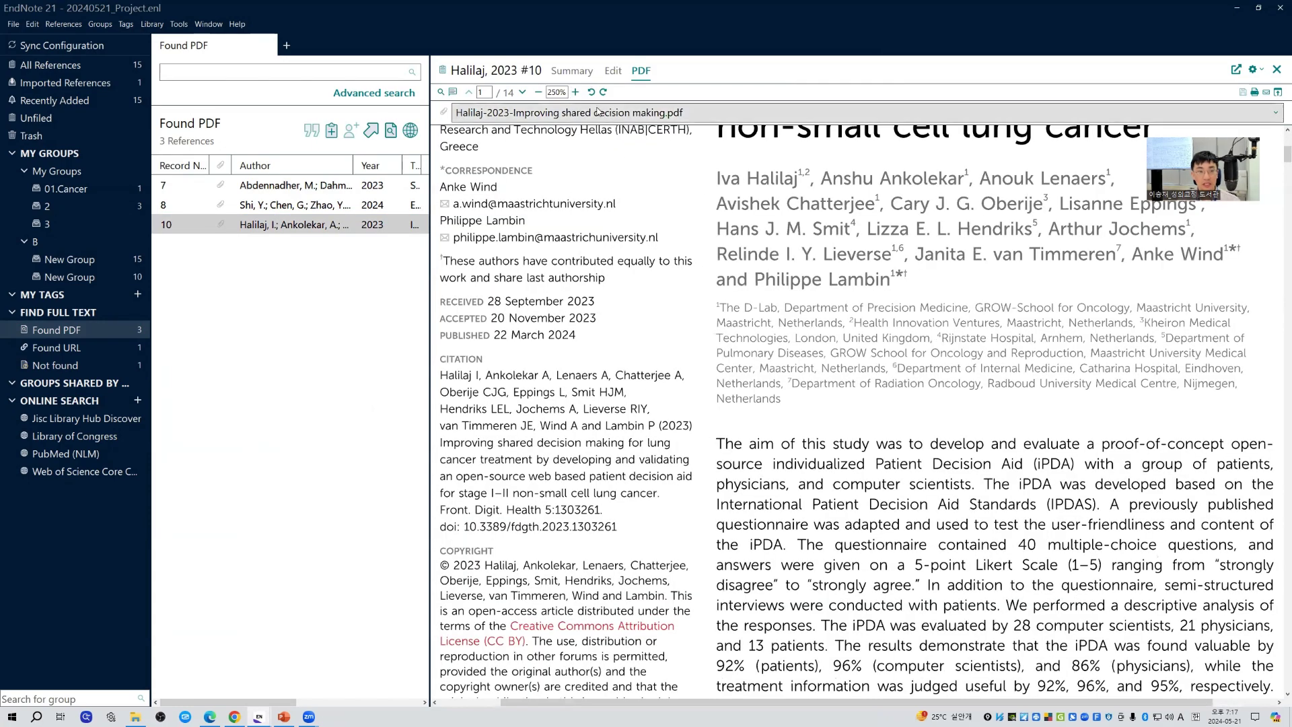
pyautogui.click(539, 92)
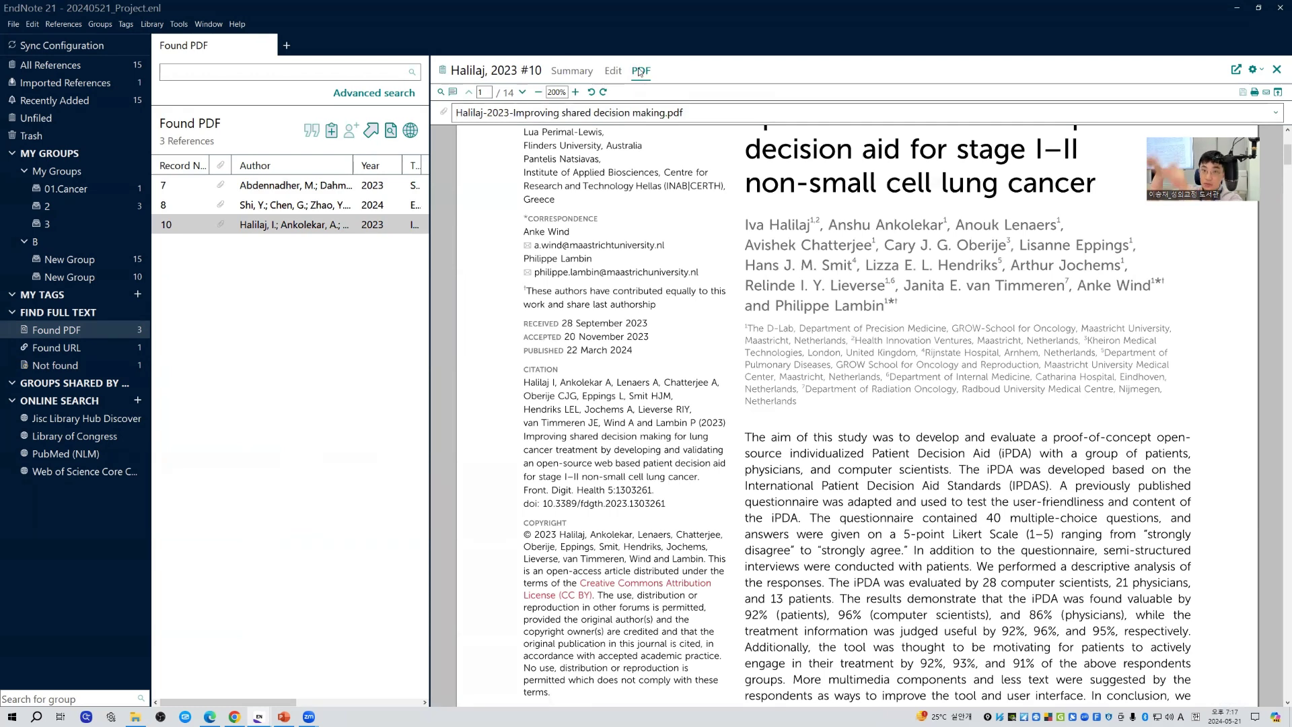
# - Open record 10's attachment from its summary in a separate EndNote window, enlarge that window to view the page, and close it
pyautogui.click(564, 72)
pyautogui.click(568, 104)
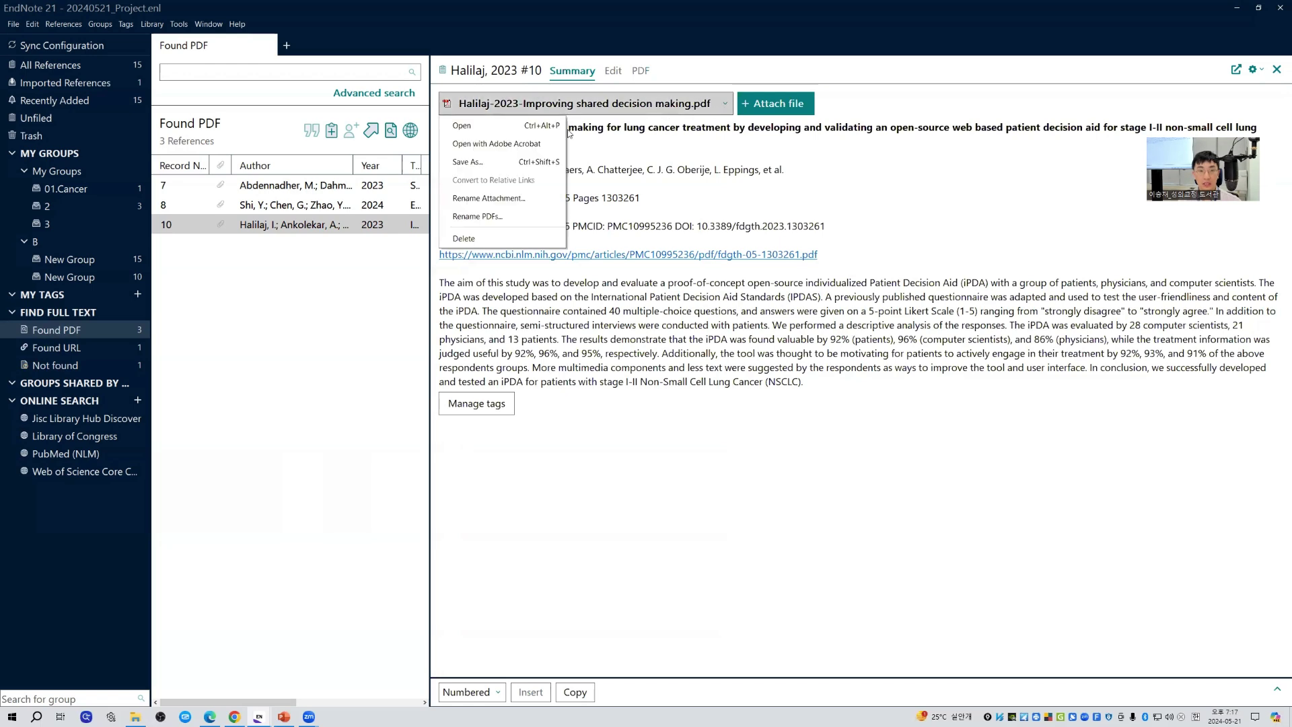
pyautogui.click(522, 126)
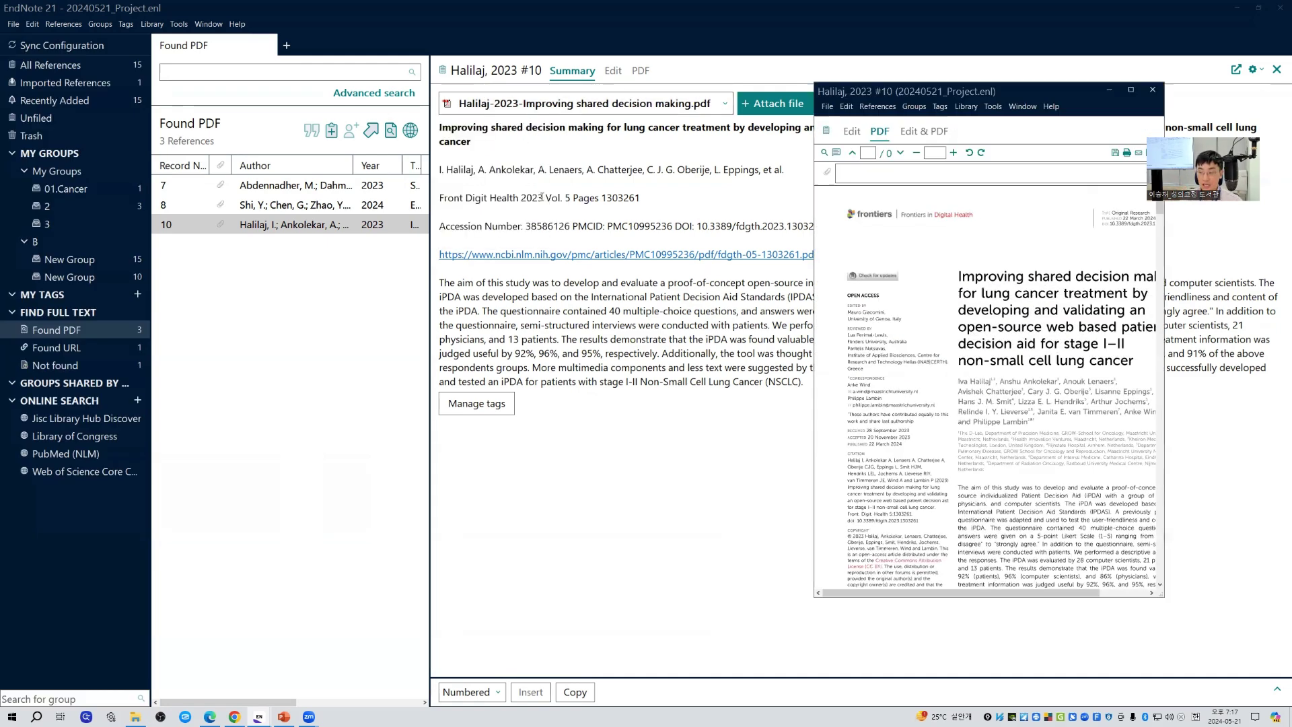
pyautogui.moveTo(1000, 90); pyautogui.dragTo(514, 93)
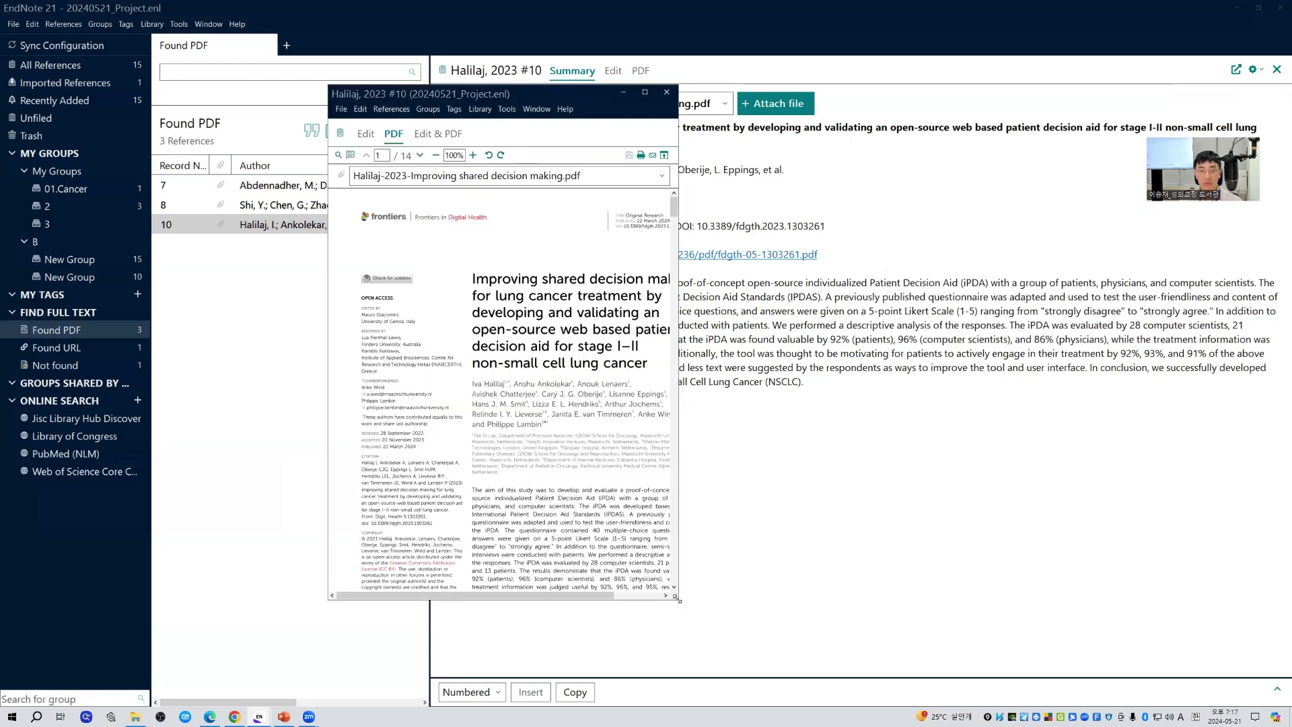
pyautogui.moveTo(678, 599); pyautogui.dragTo(1001, 677)
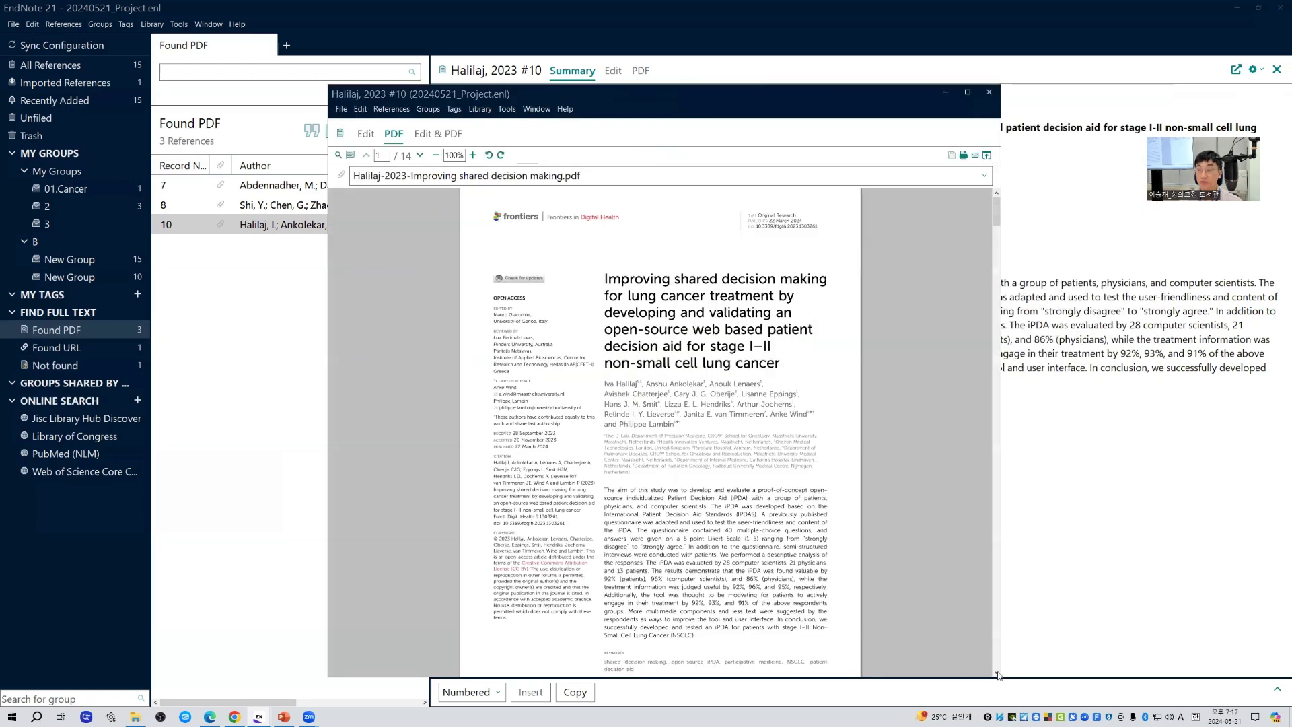
pyautogui.click(988, 92)
# - Show the annotation tools for record 10's PDF and highlight the first two sentences of the abstract, through "(IPDAS)."
pyautogui.click(641, 70)
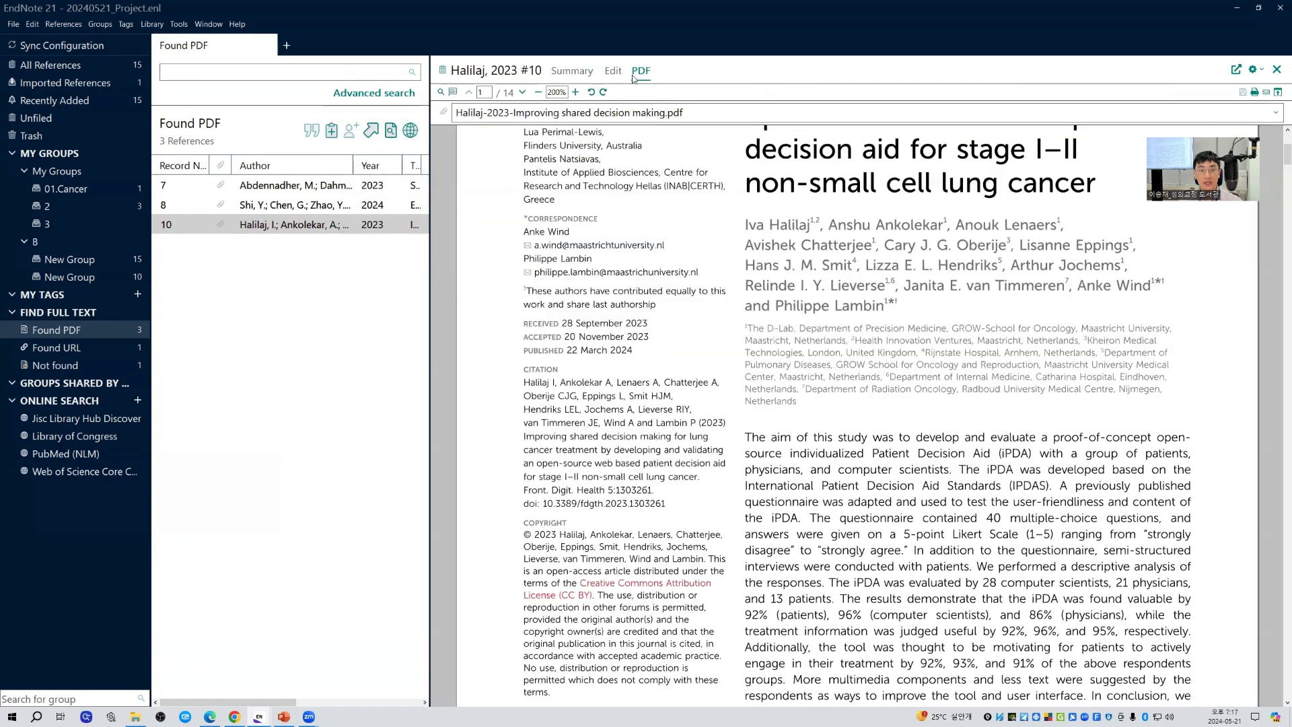
pyautogui.click(454, 92)
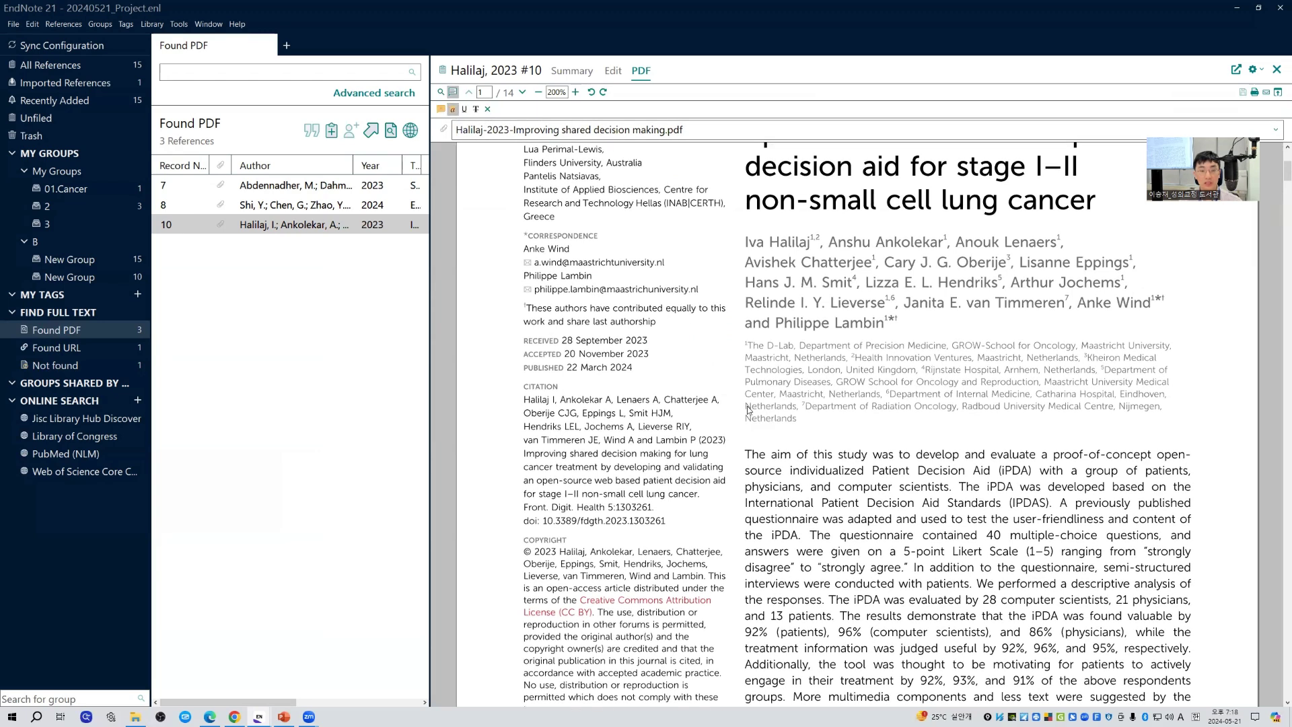
pyautogui.moveTo(746, 455)
pyautogui.mouseDown()
pyautogui.moveTo(939, 504)
pyautogui.moveTo(1052, 504)
pyautogui.mouseUp()
# - Add a sticky note reading "참고문헌" just above the end of the highlighted passage's first line, and save the annotated PDF
pyautogui.click(441, 108)
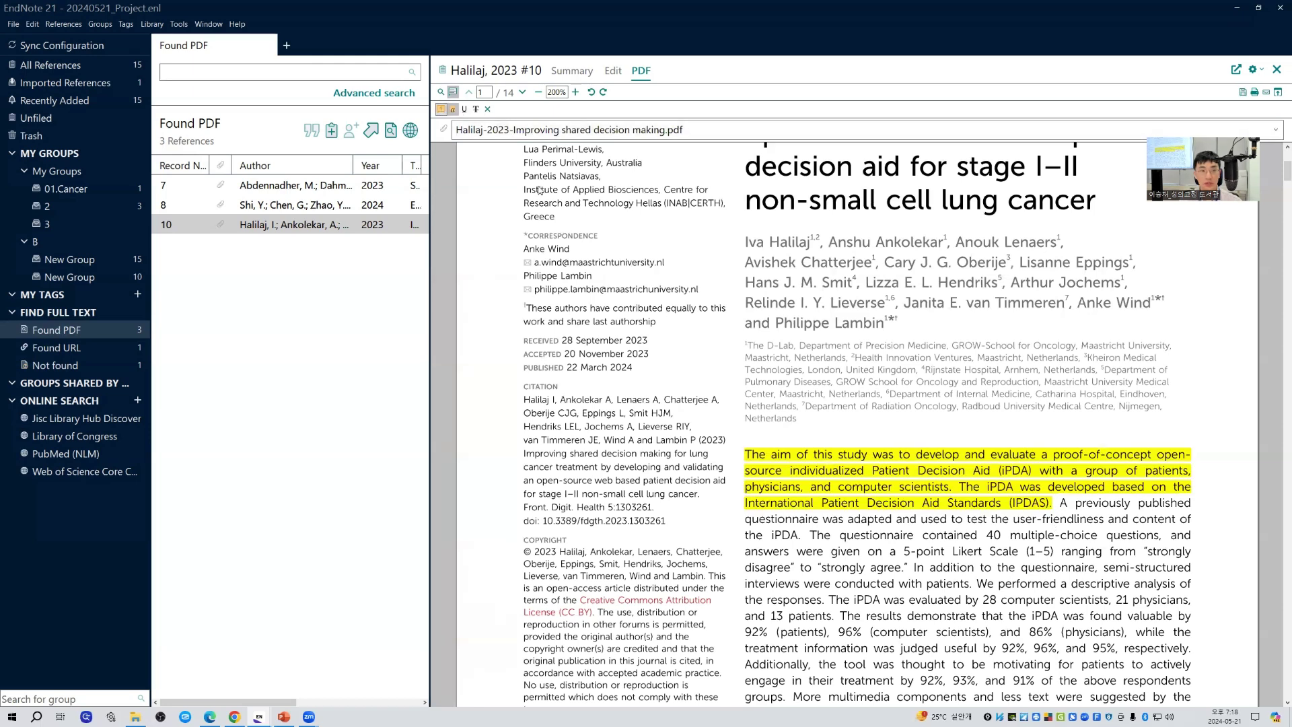
pyautogui.click(1188, 450)
pyautogui.click(1195, 423)
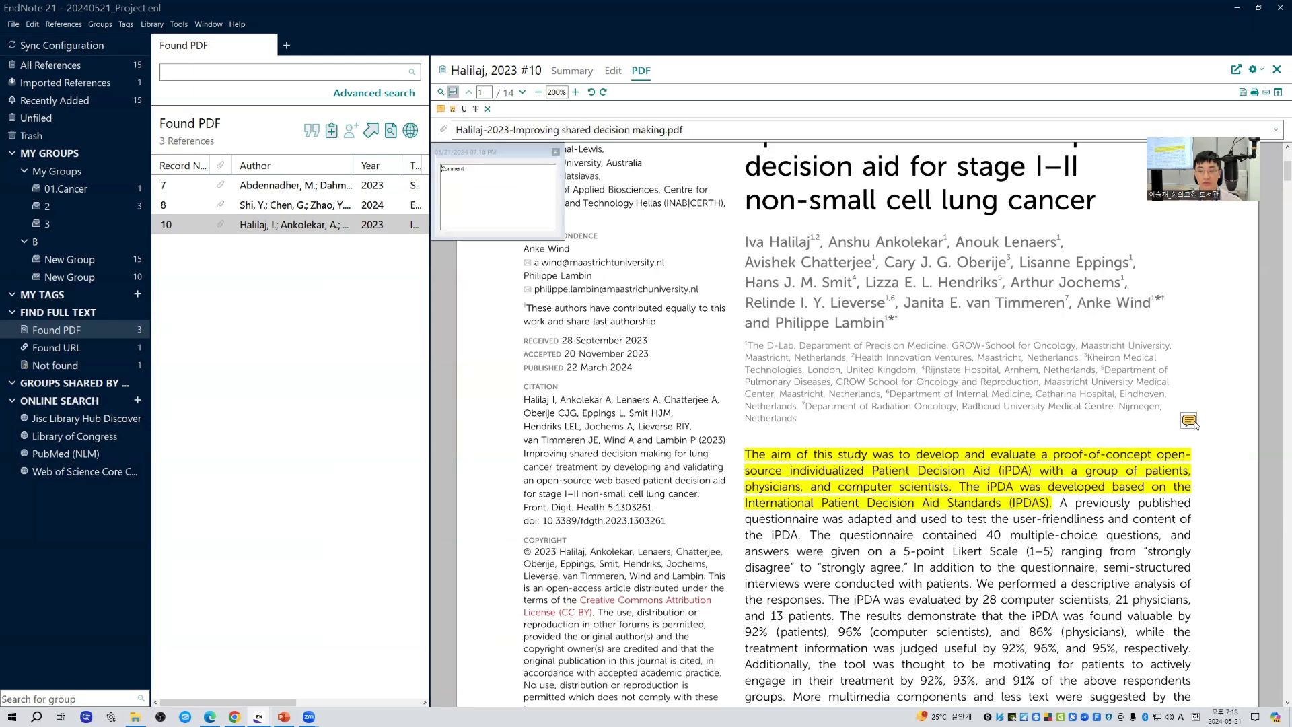
pyautogui.write('d')
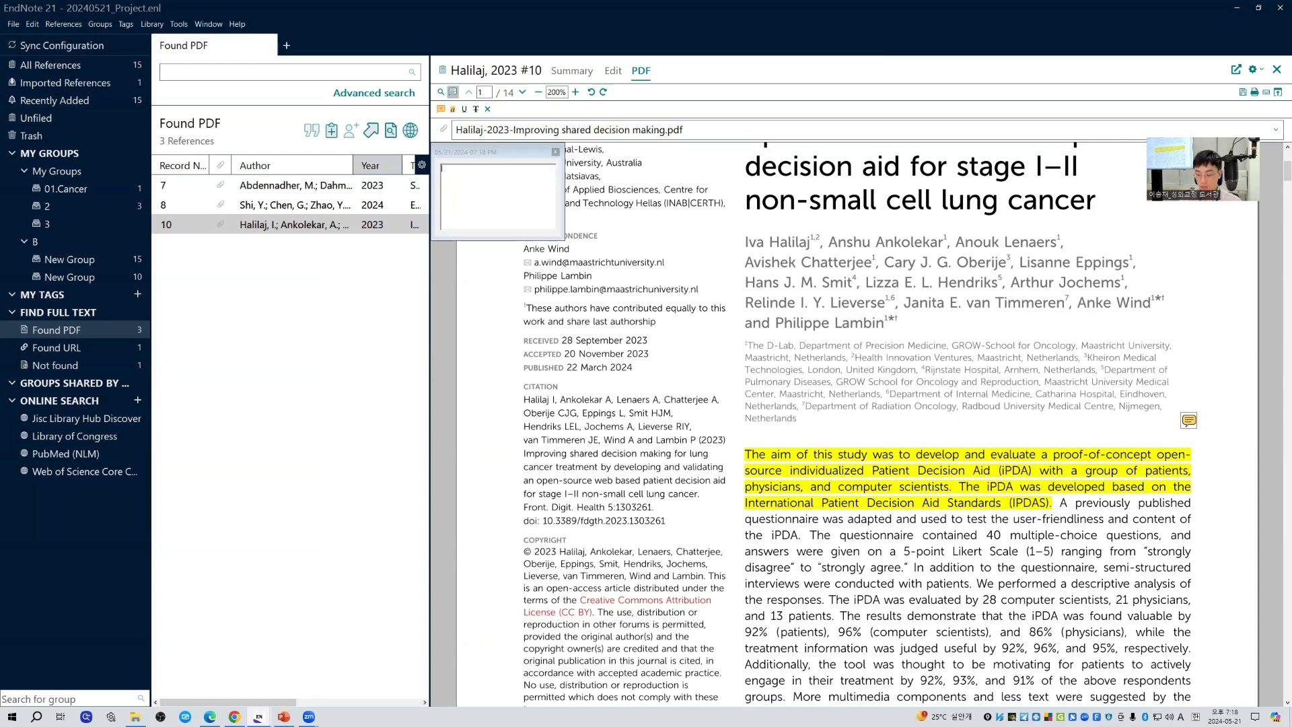
pyautogui.write('참고문헌')
pyautogui.click(559, 183)
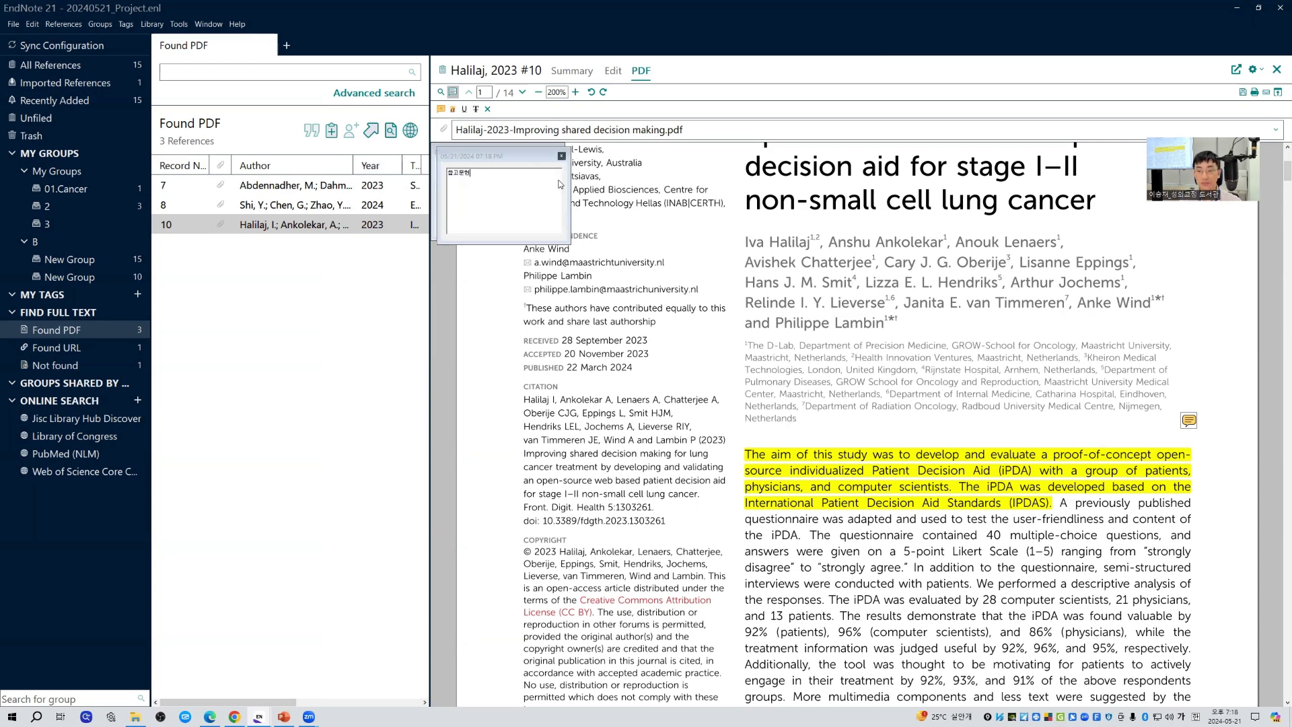
pyautogui.moveTo(561, 185); pyautogui.dragTo(1136, 346)
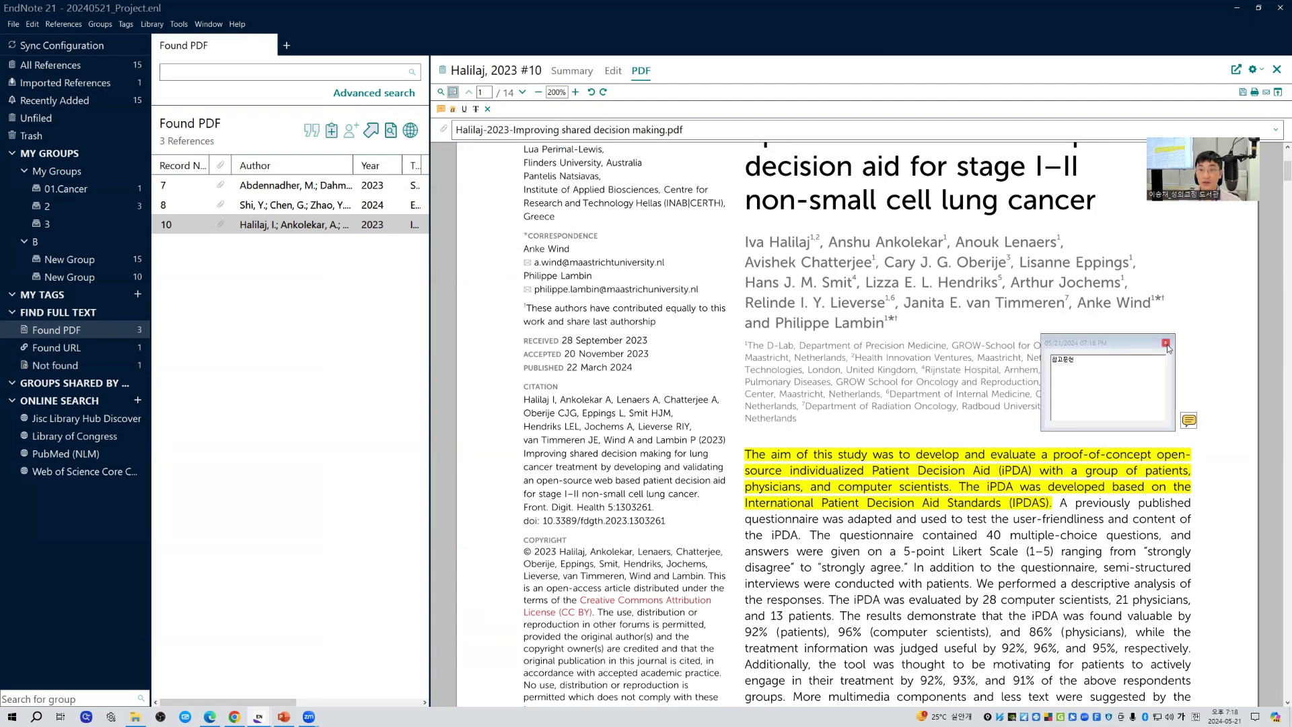
pyautogui.click(1167, 344)
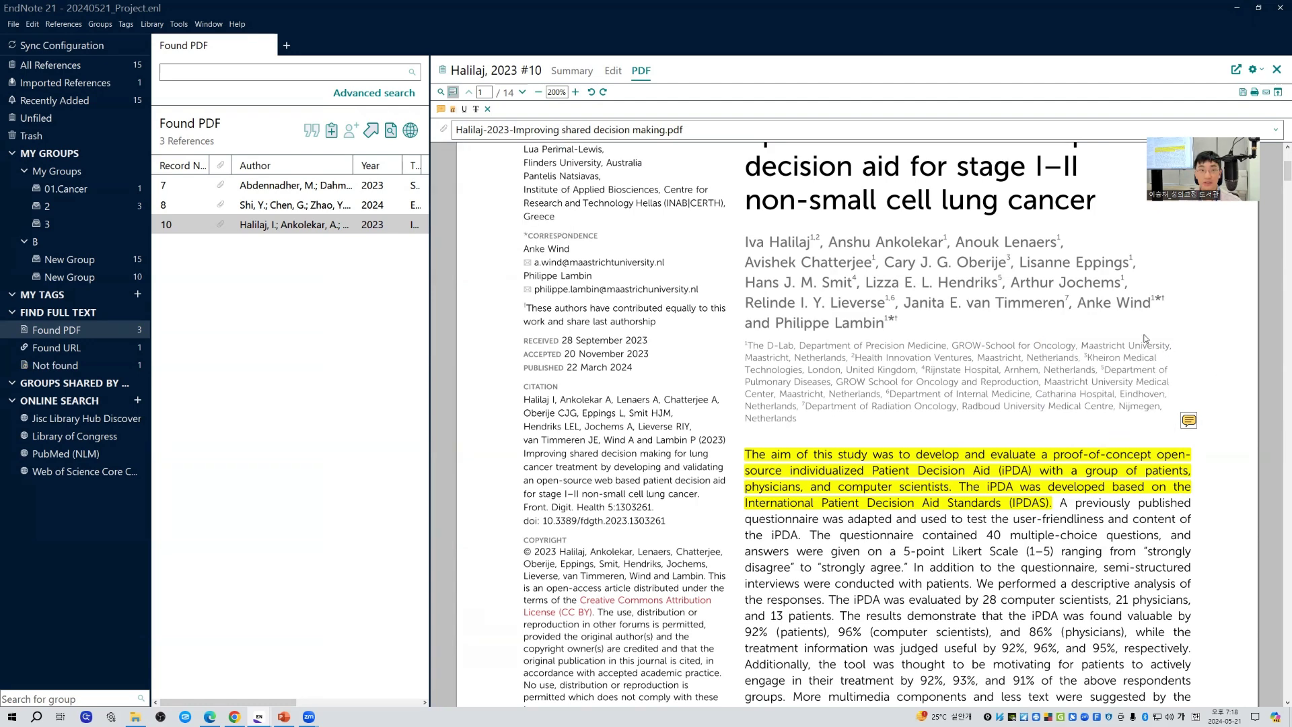
pyautogui.click(1243, 92)
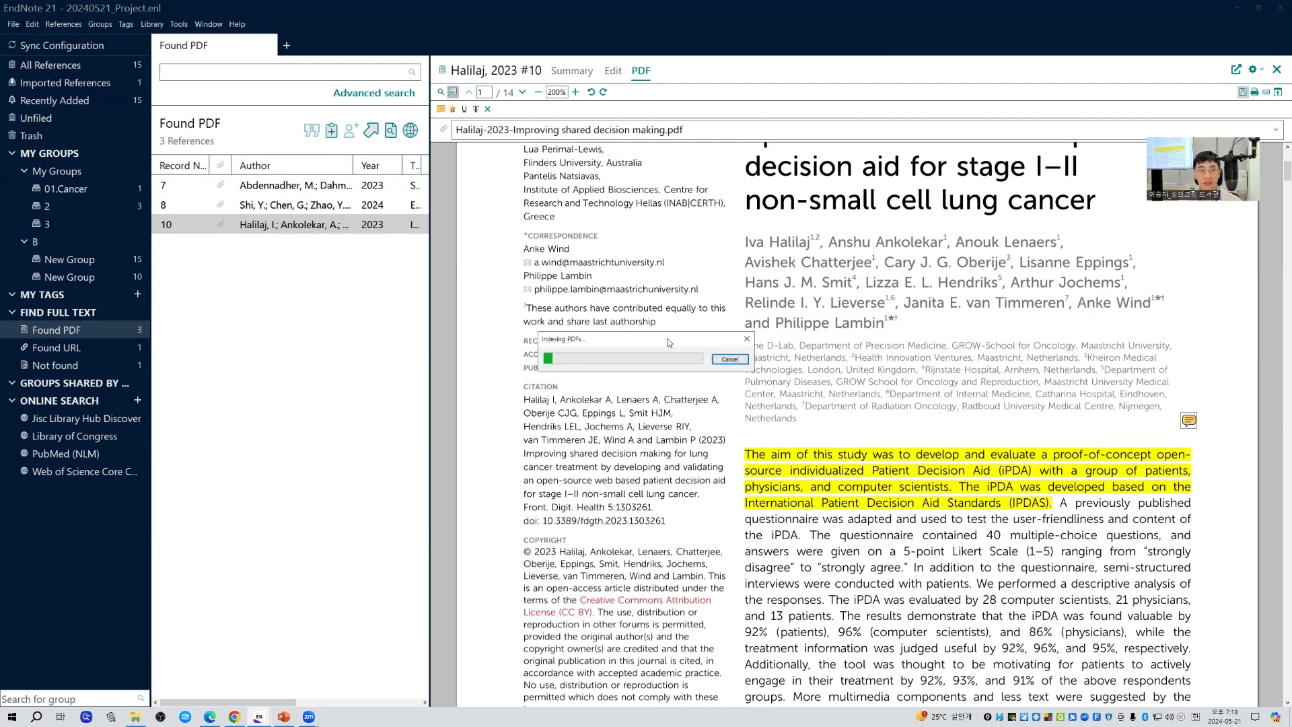
# - Return to record 10's summary, narrow the reference pane and leave EndNote for the PowerPoint deck's Find Full Text slide
pyautogui.click(565, 70)
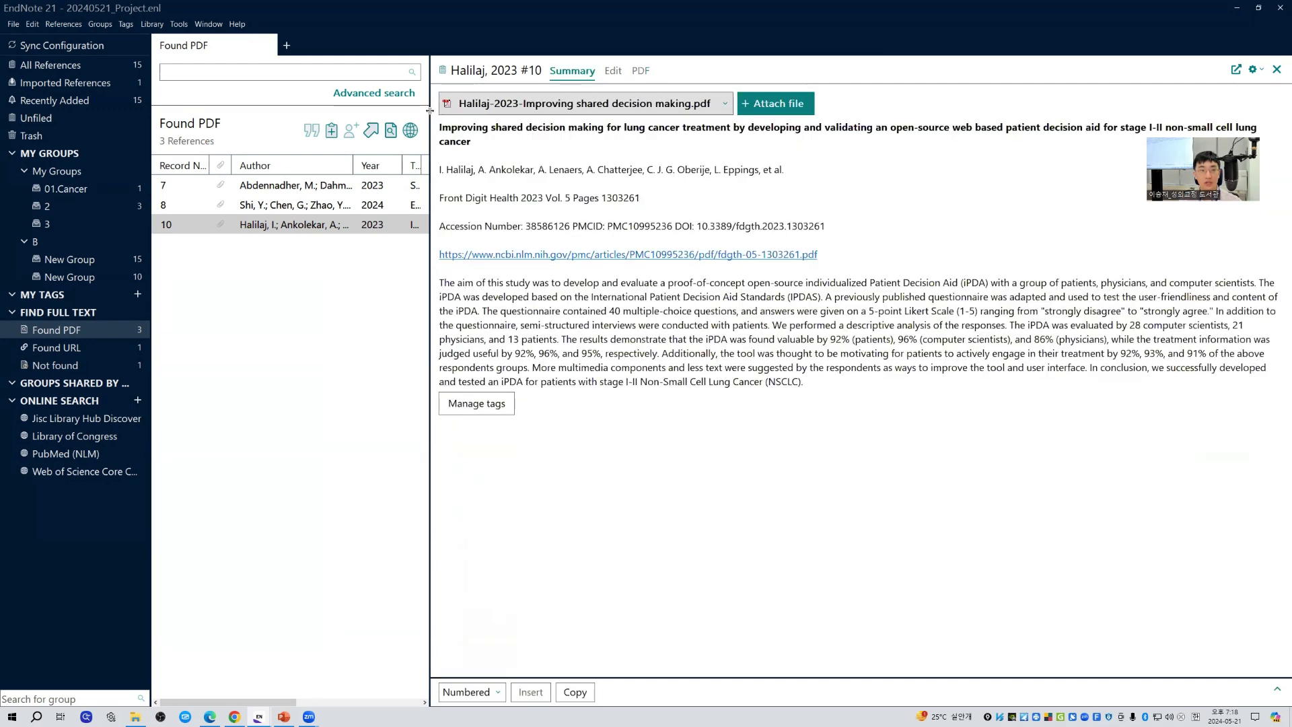
pyautogui.moveTo(430, 111); pyautogui.dragTo(859, 110)
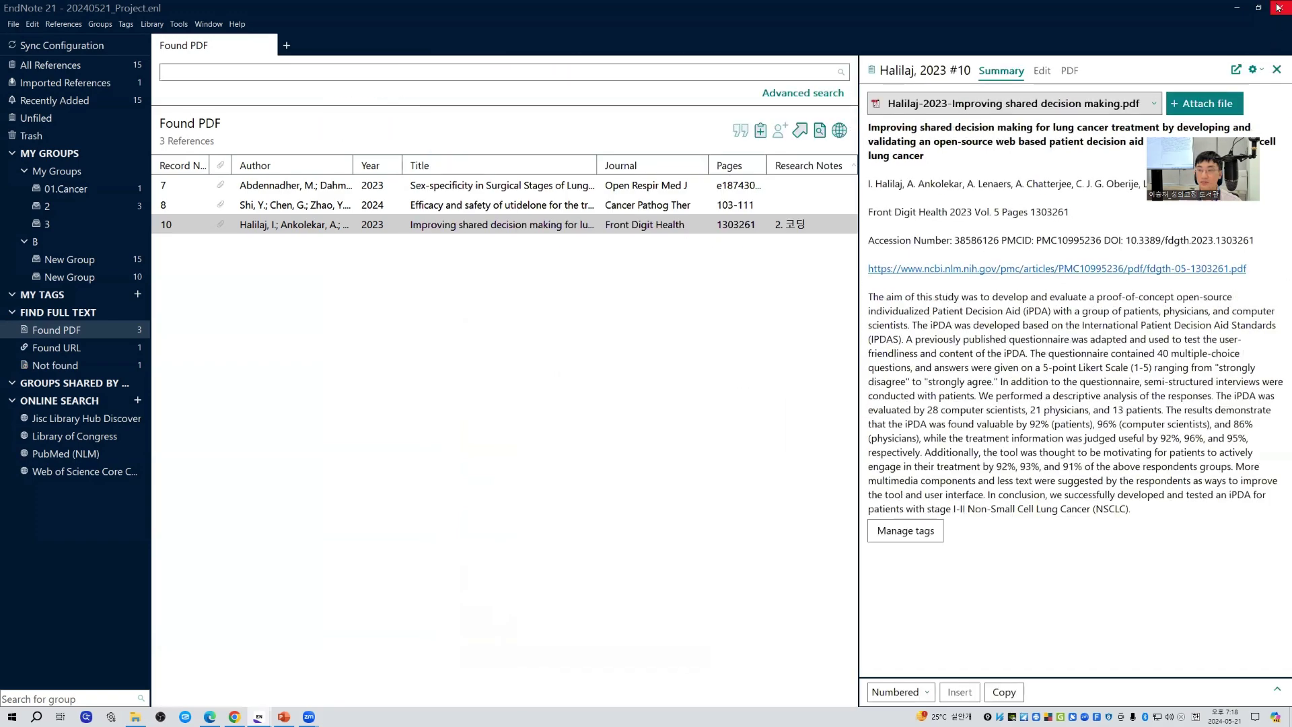
pyautogui.click(1279, 7)
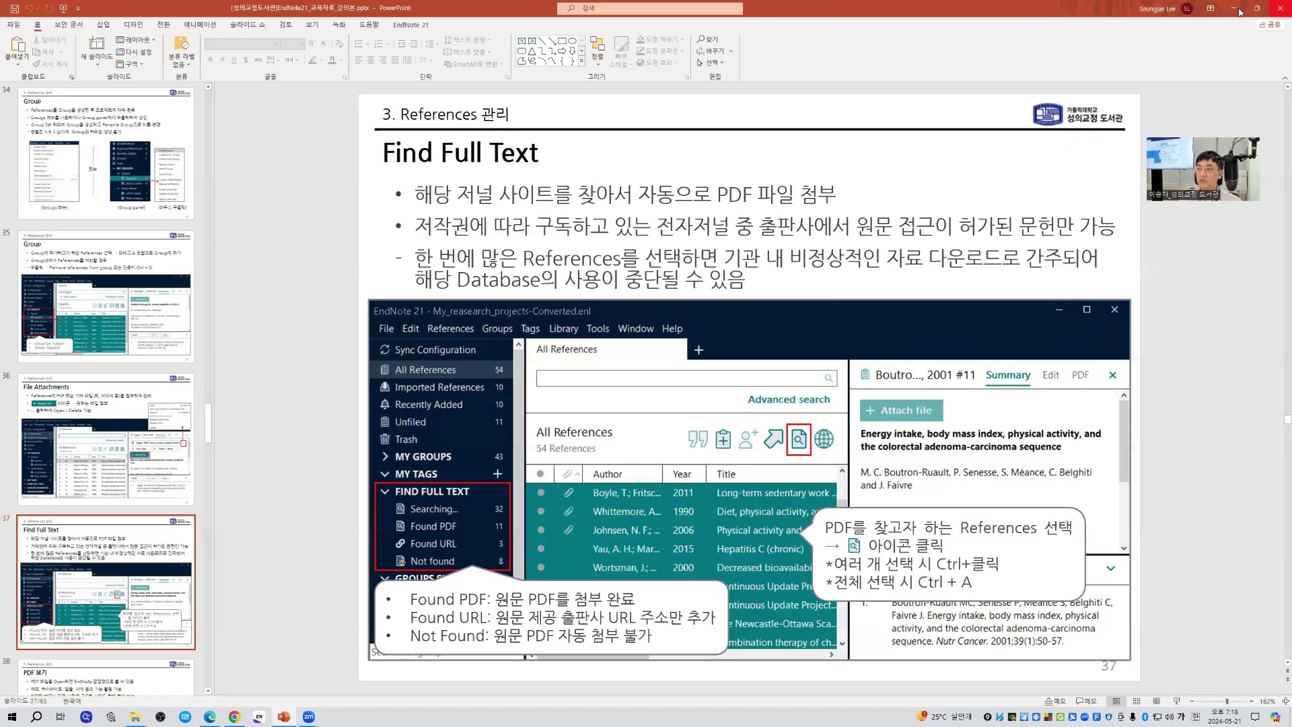
# - Minimise the slide deck and start EndNote from the desktop with the 20240521_Project library
pyautogui.click(1240, 12)
pyautogui.moveTo(673, 160); pyautogui.dragTo(494, 303)
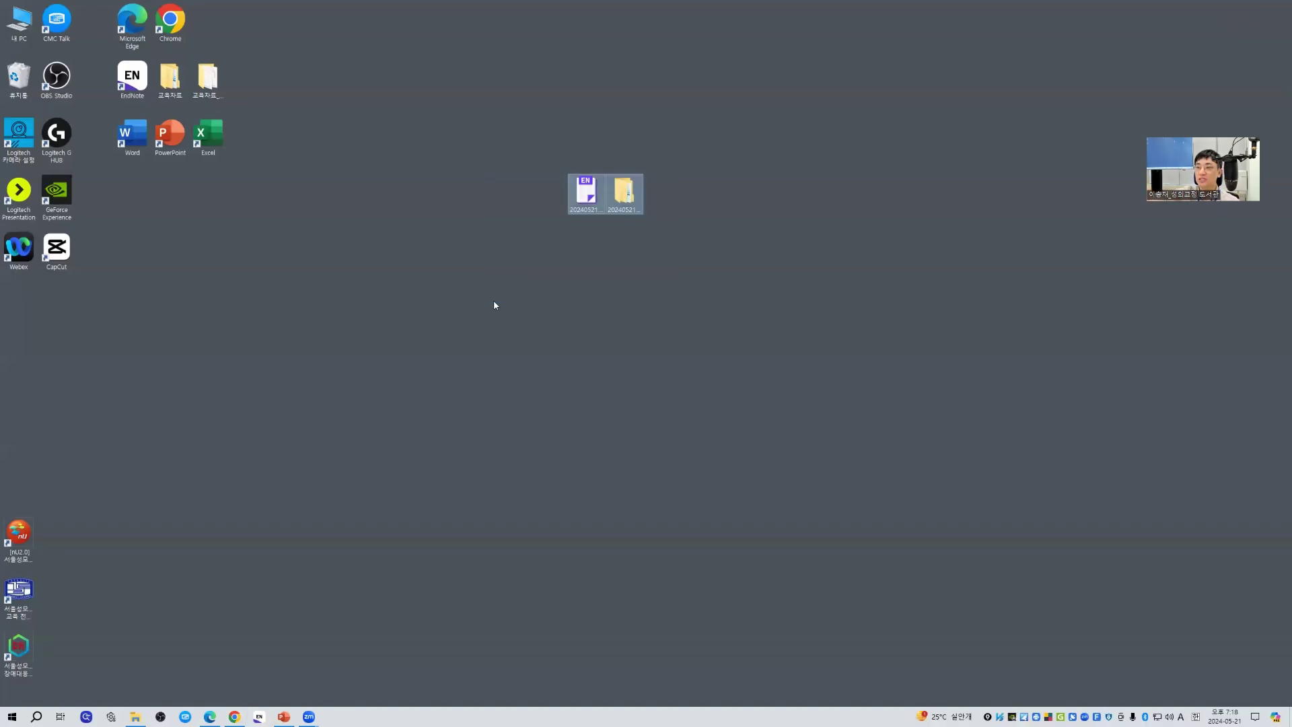
pyautogui.click(465, 286)
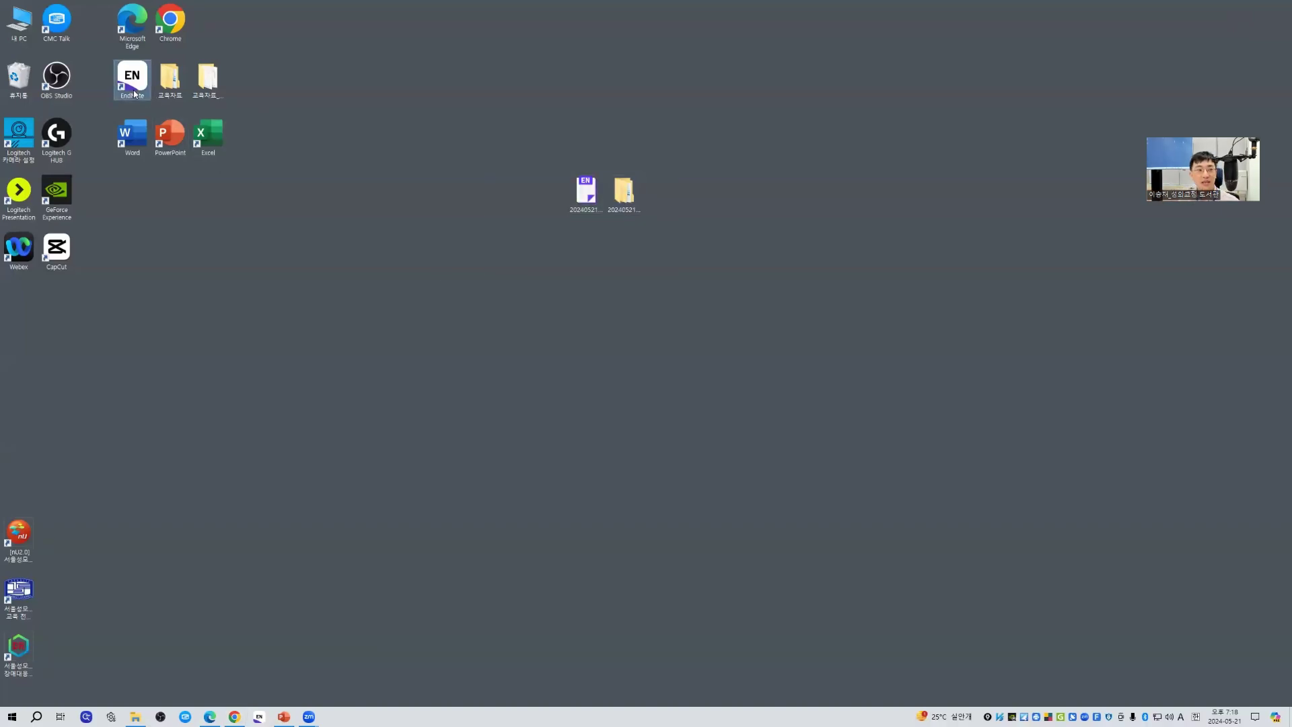
pyautogui.doubleClick(133, 84)
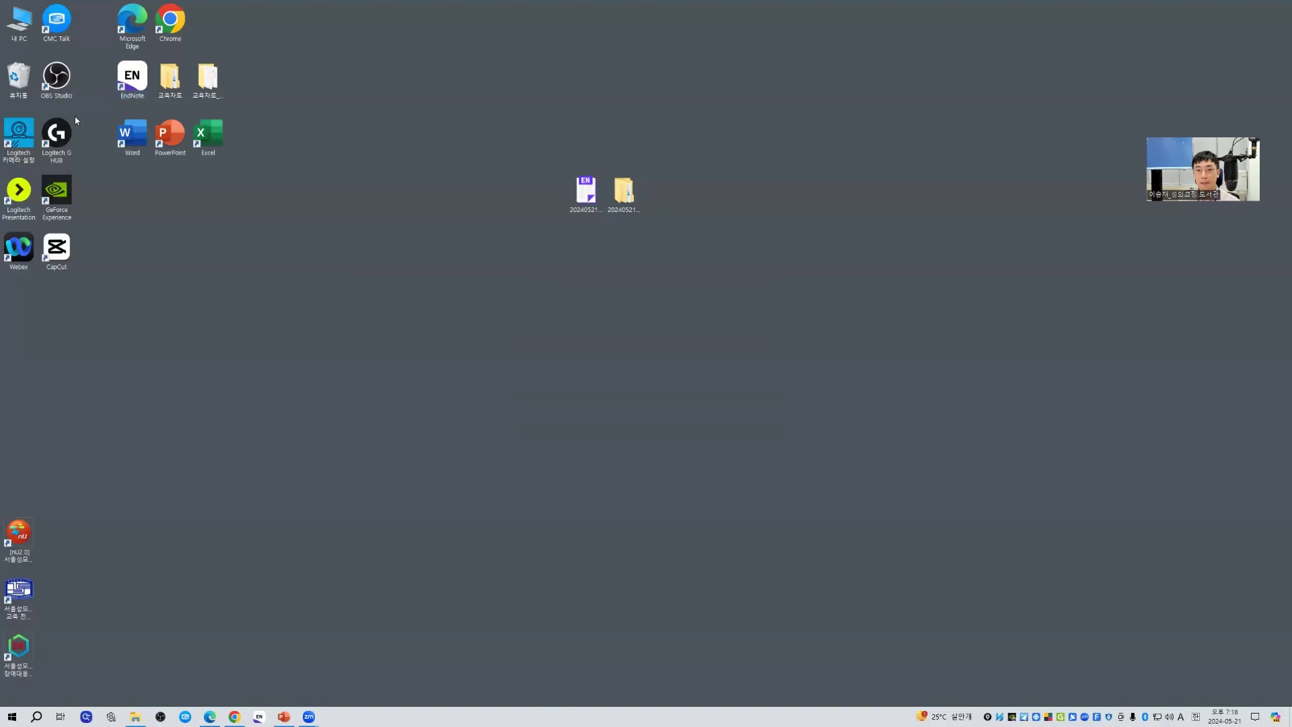
pyautogui.doubleClick(803, 361)
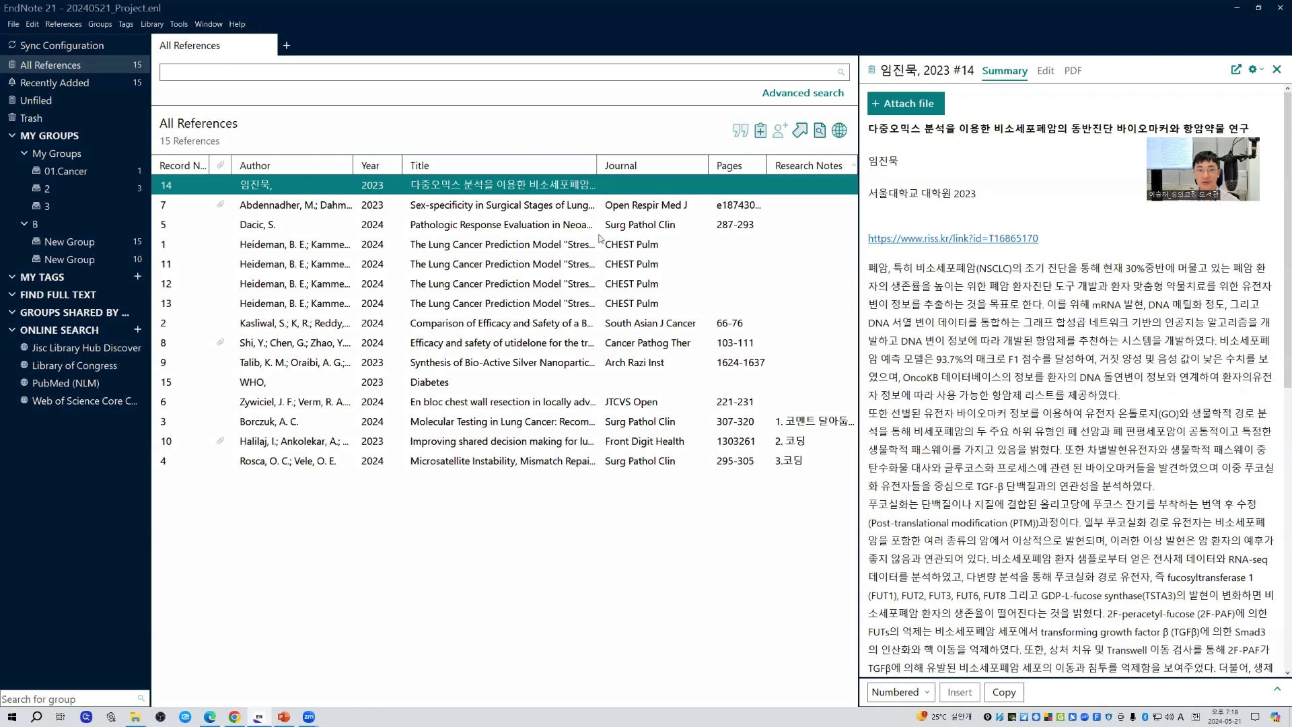
# - View the summaries of records 7, 8 and 10, and open record 10's attached PDF in a separate window before closing it
pyautogui.click(261, 211)
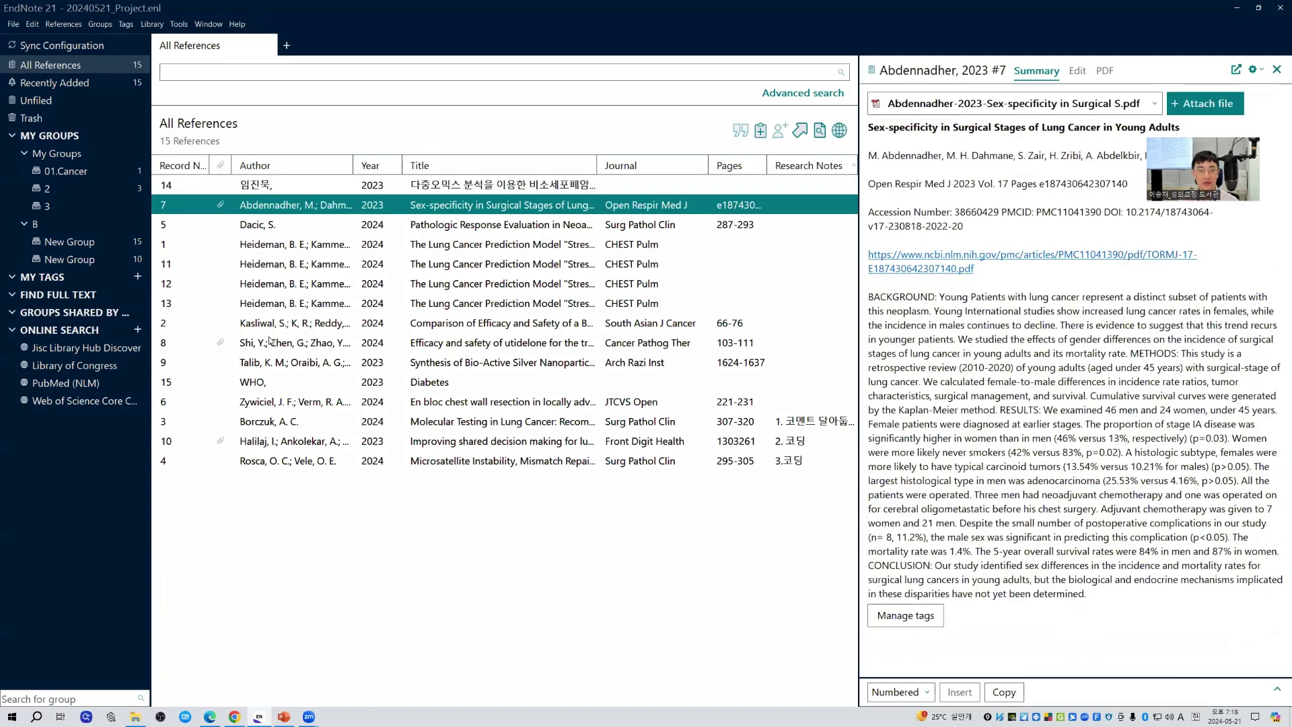
pyautogui.click(256, 343)
pyautogui.click(418, 443)
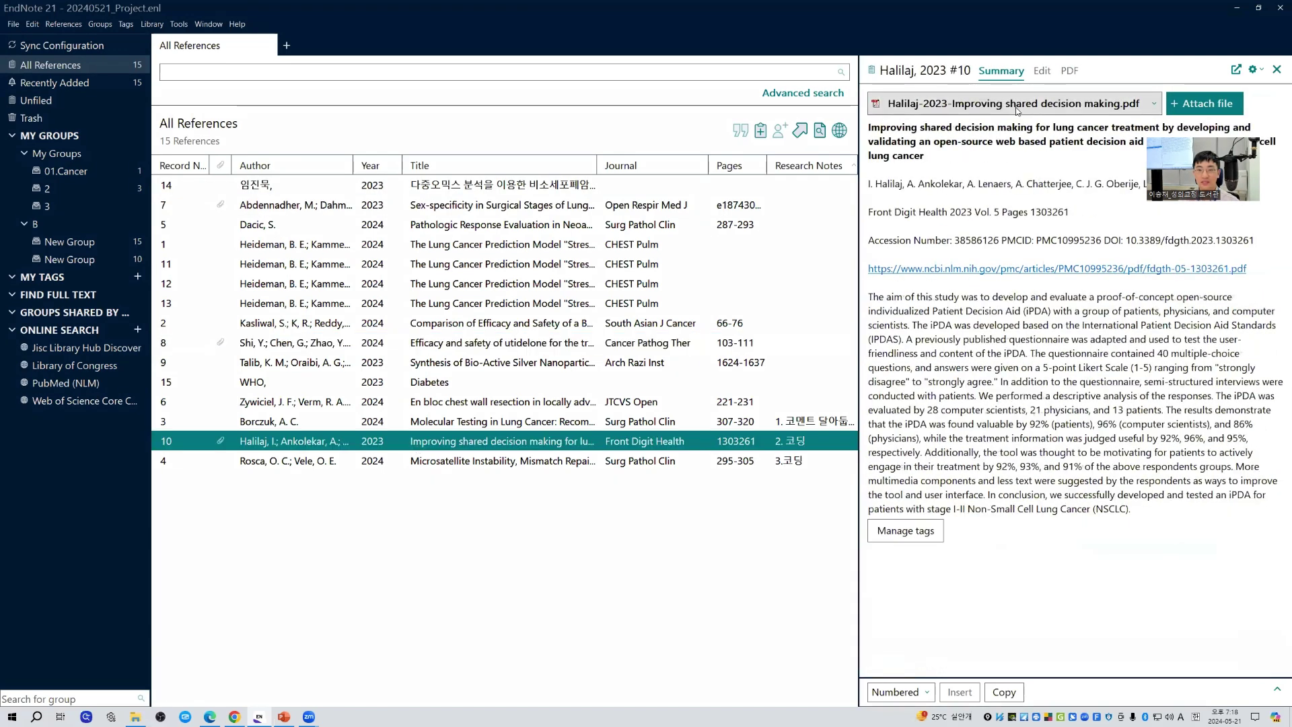
pyautogui.click(910, 103)
pyautogui.click(910, 129)
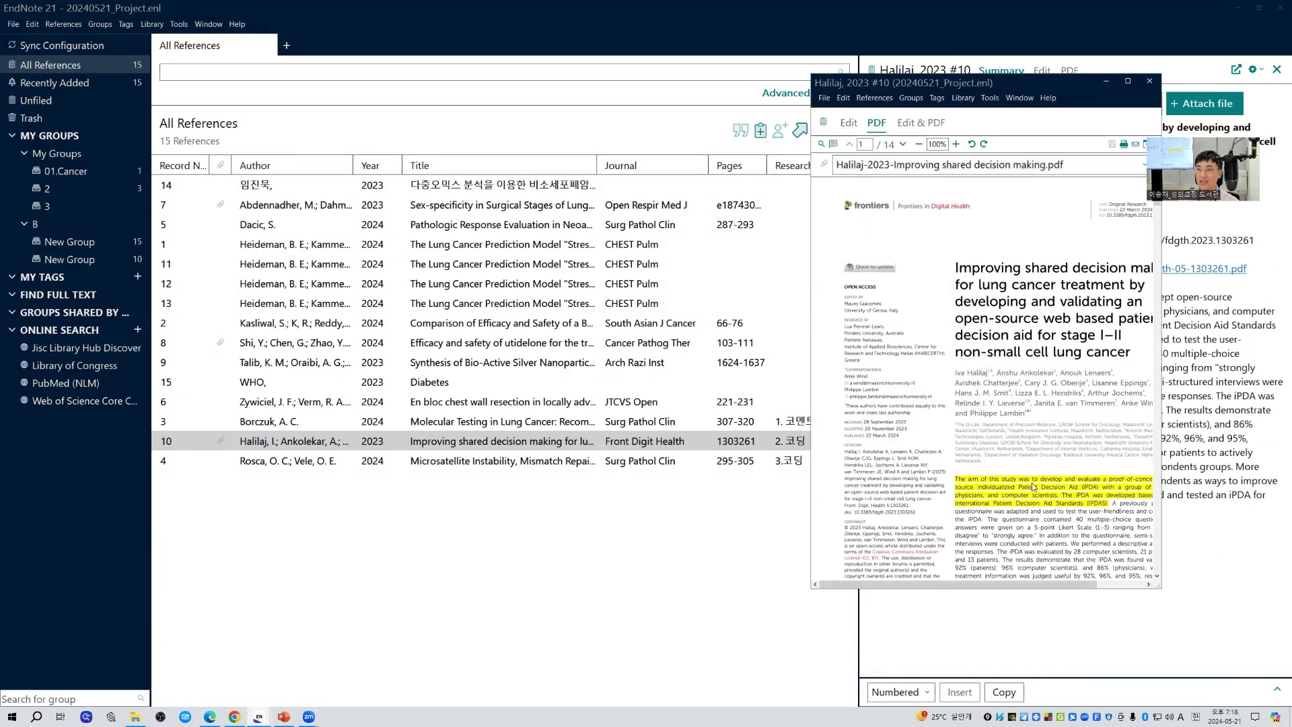
pyautogui.click(1149, 80)
# - Widen the reference pane and display record 10's annotated PDF in it
pyautogui.click(1070, 70)
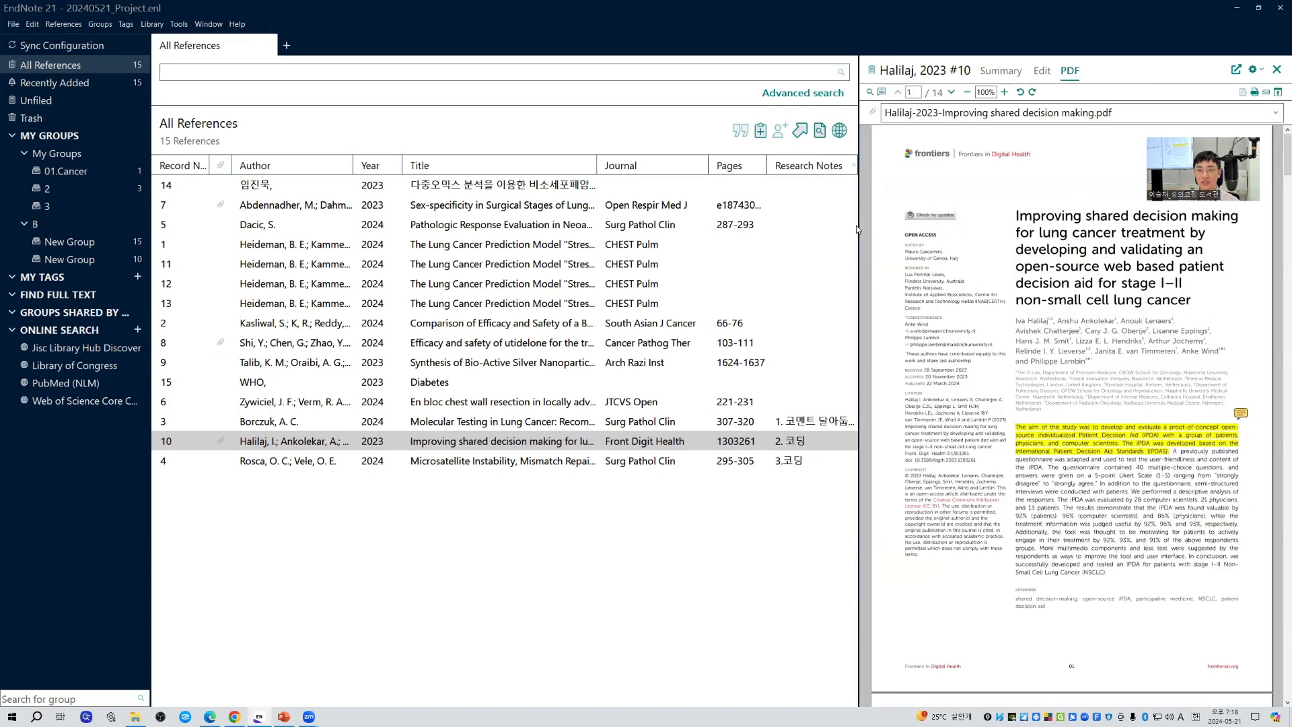
pyautogui.click(856, 229)
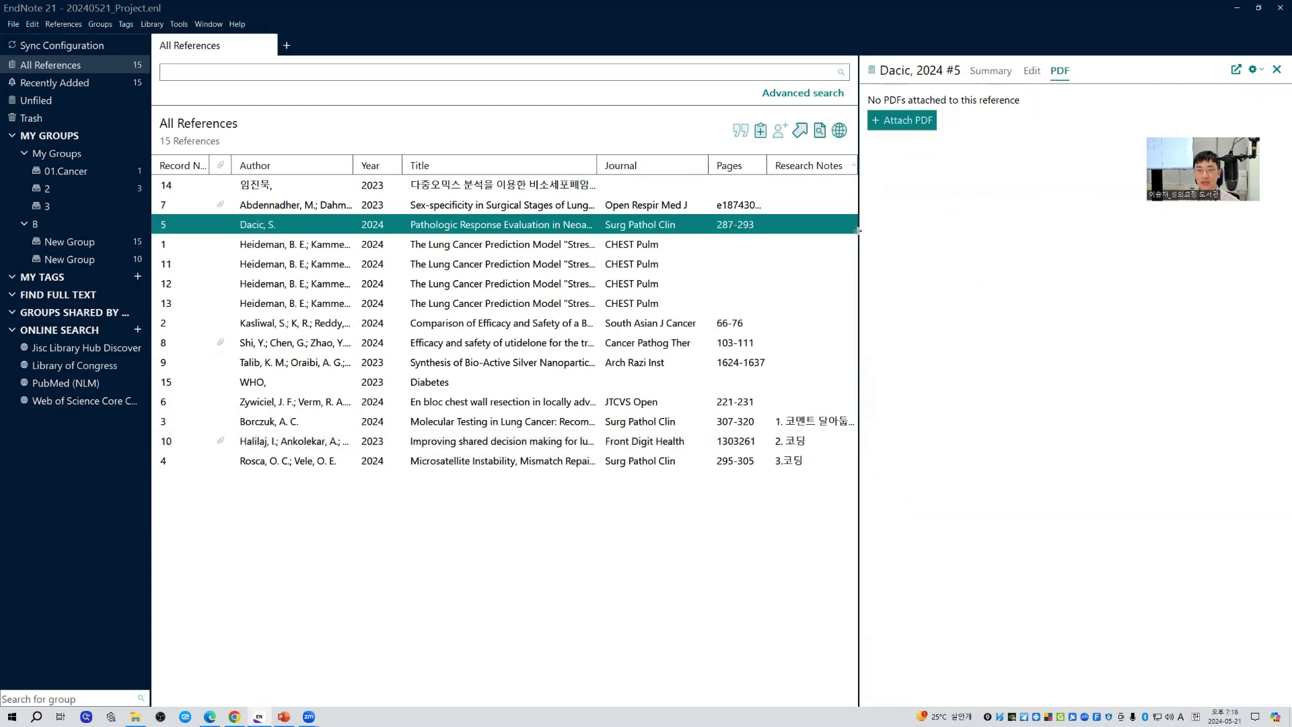
pyautogui.moveTo(858, 229); pyautogui.dragTo(751, 229)
pyautogui.click(884, 70)
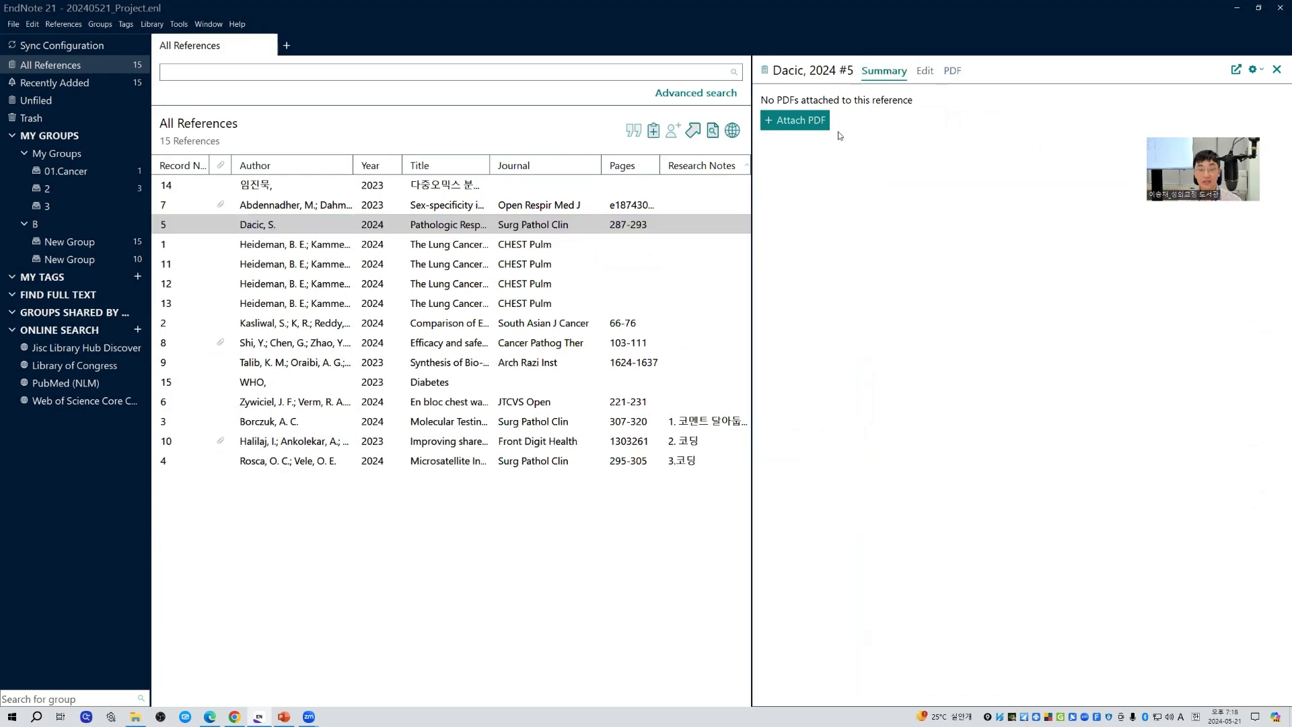
pyautogui.click(647, 441)
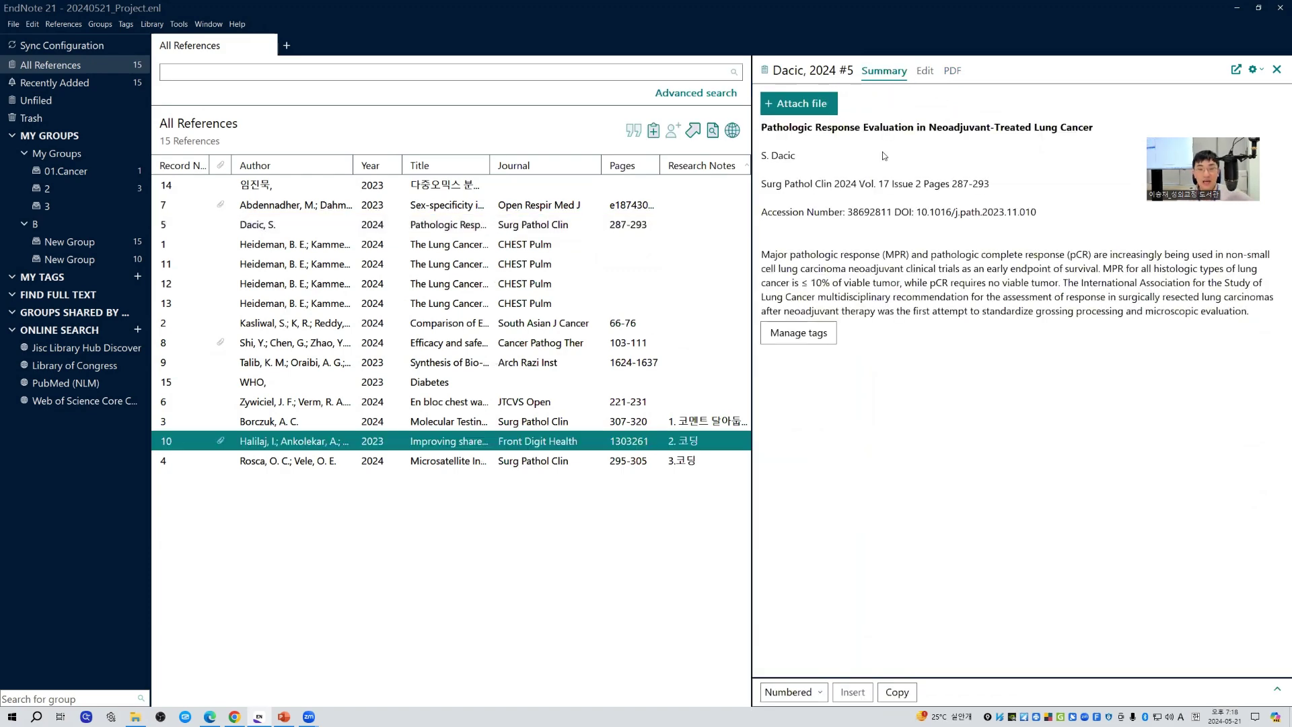
pyautogui.click(963, 71)
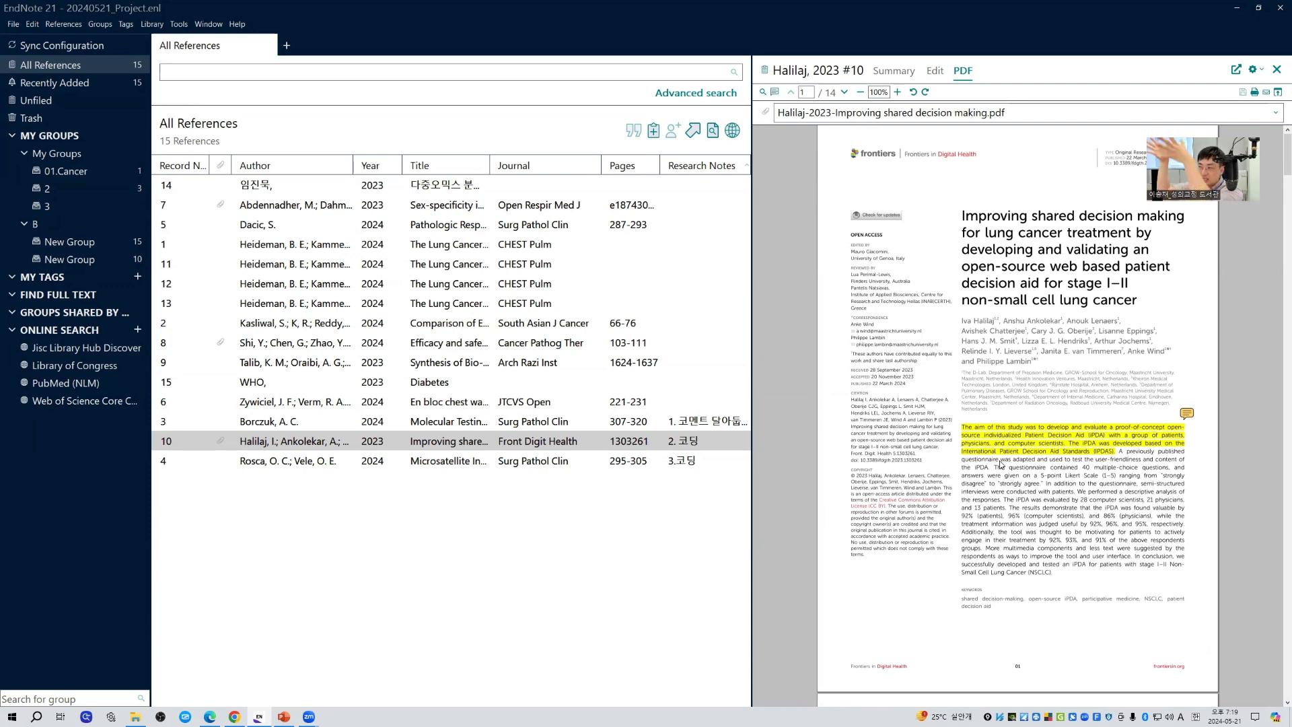
# - Return to record 10's summary and view the Save As dialog for its attached PDF, closing it without saving
pyautogui.moveTo(651, 552); pyautogui.dragTo(350, 178)
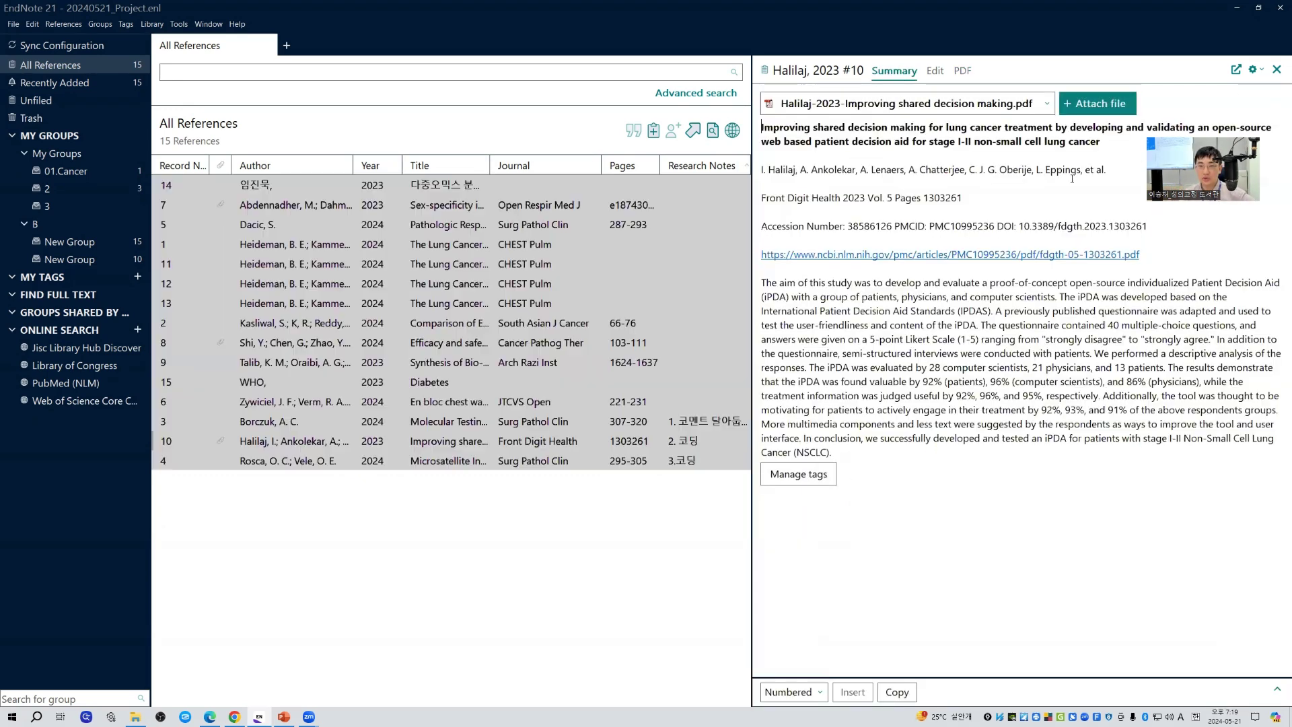
pyautogui.click(892, 73)
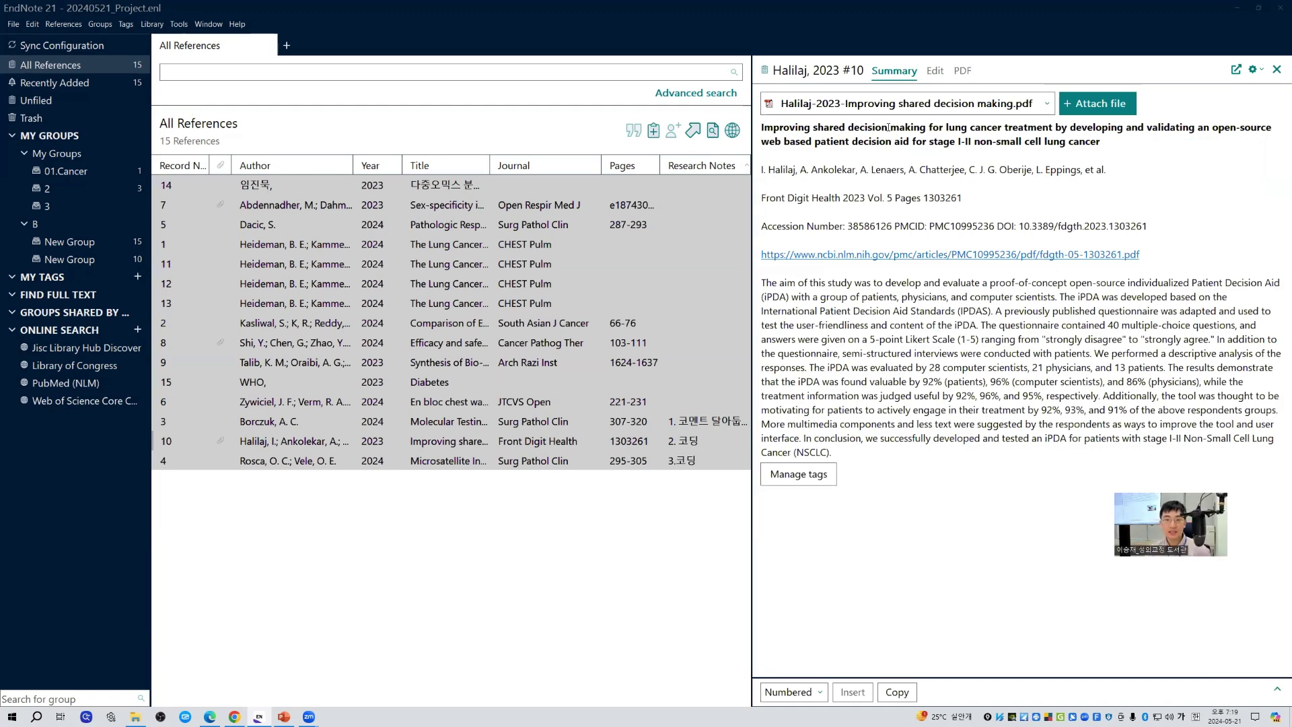
pyautogui.click(990, 109)
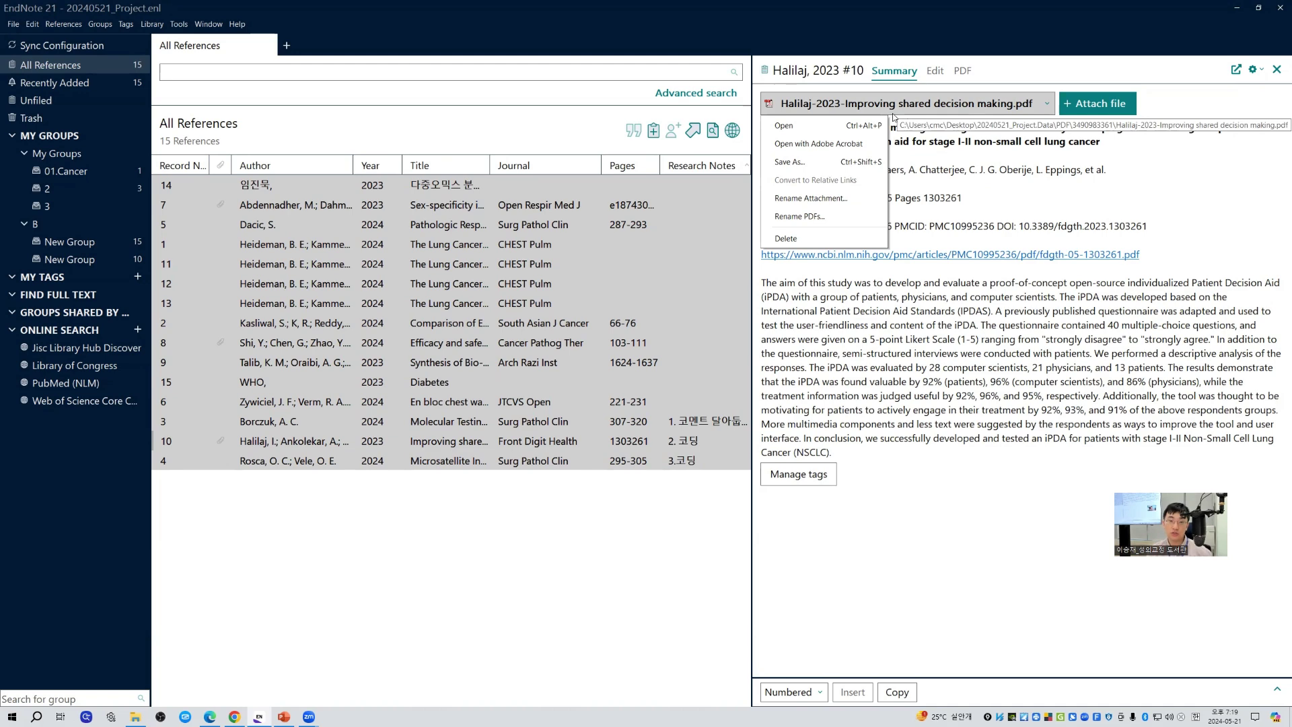
pyautogui.click(821, 163)
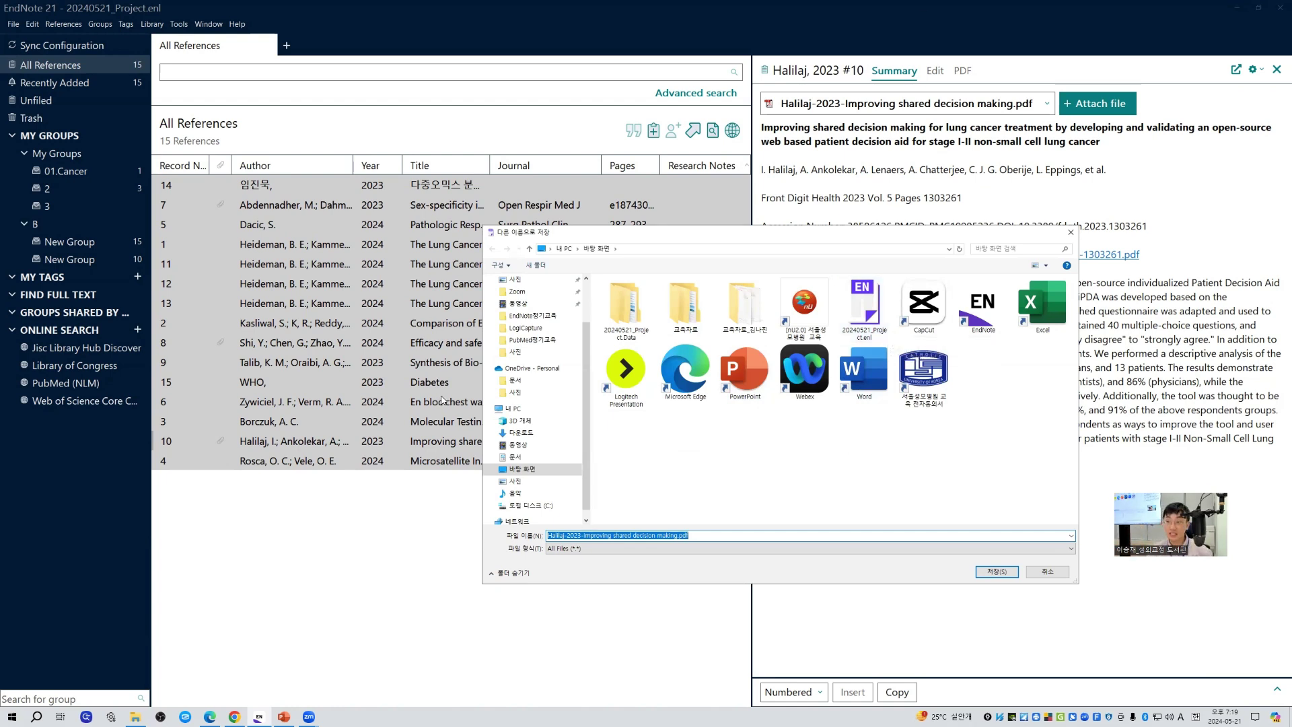
pyautogui.click(1071, 232)
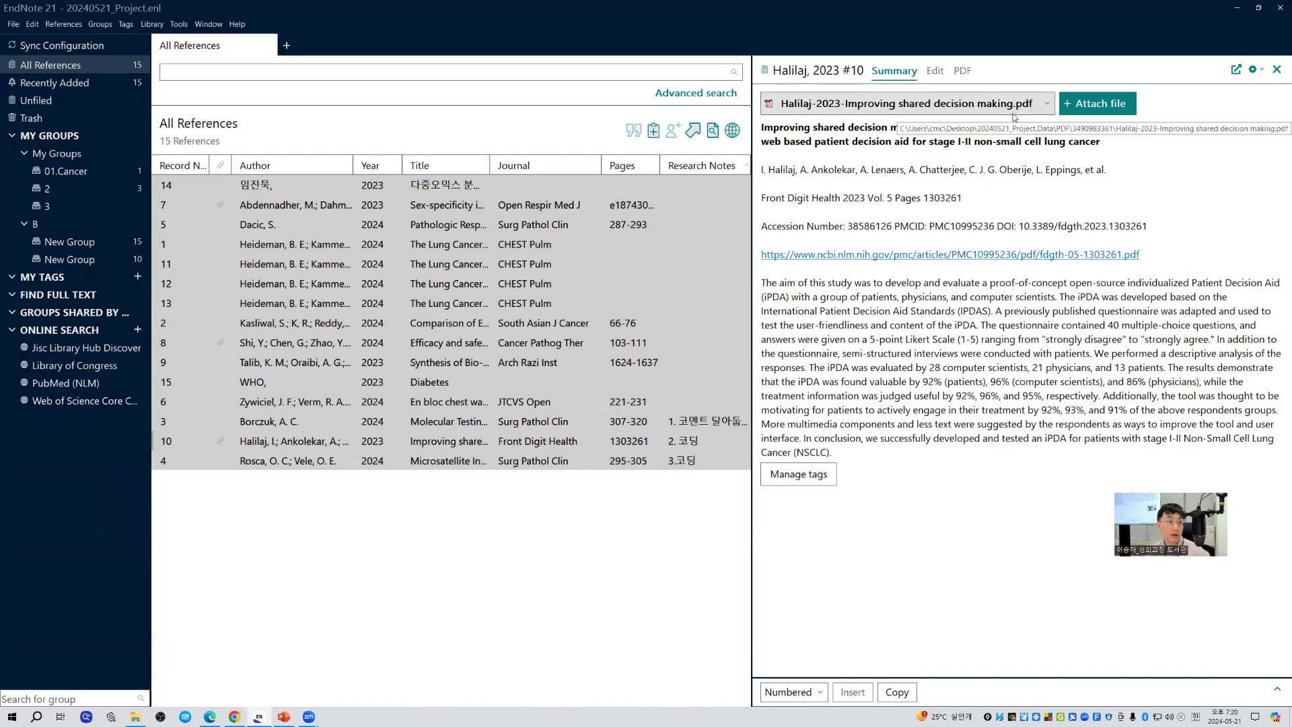
# - Review the Find Full Text and PDF Handling settings in the EndNote preferences, and close the dialog without changing anything
pyautogui.click(38, 25)
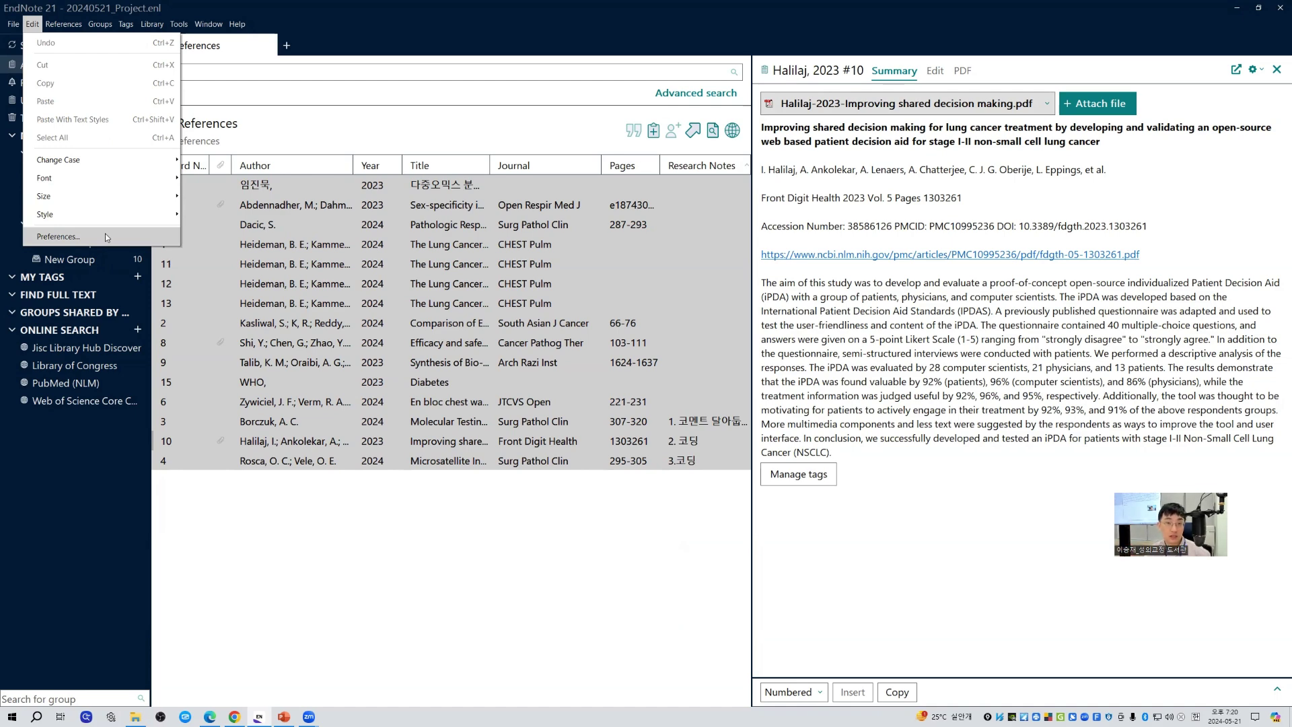
pyautogui.click(105, 235)
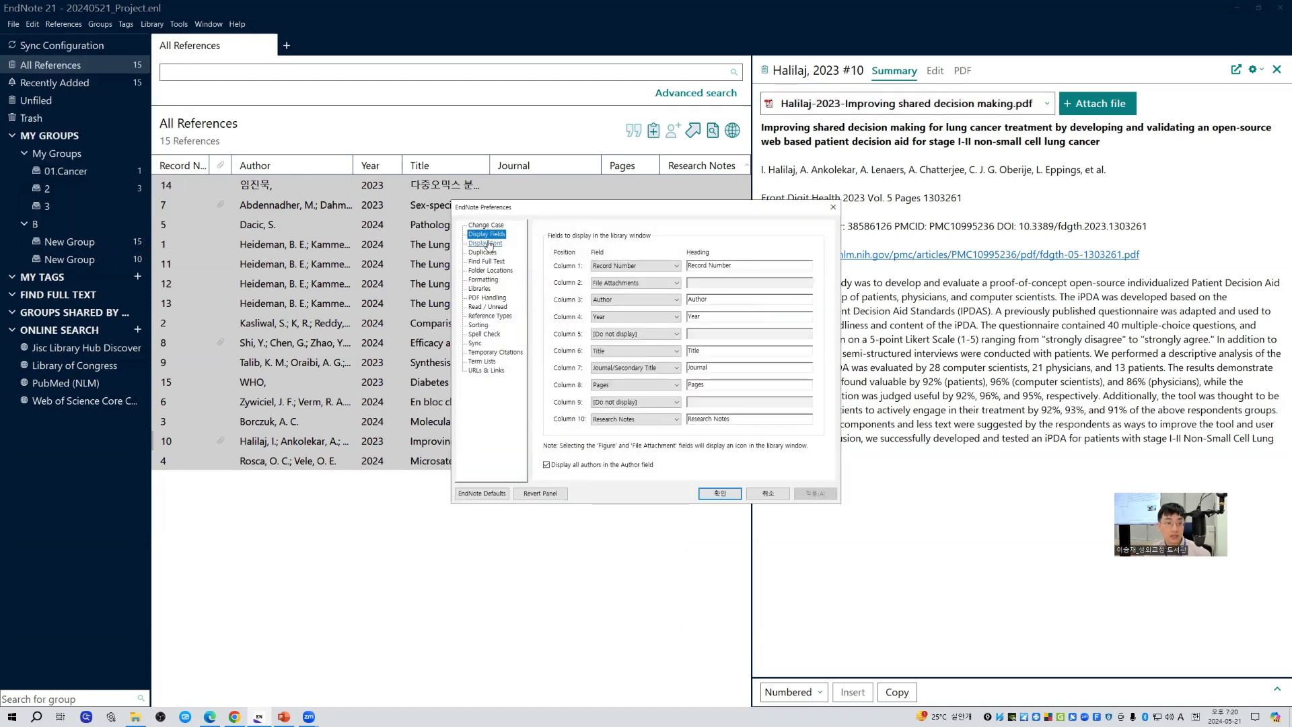
pyautogui.click(487, 261)
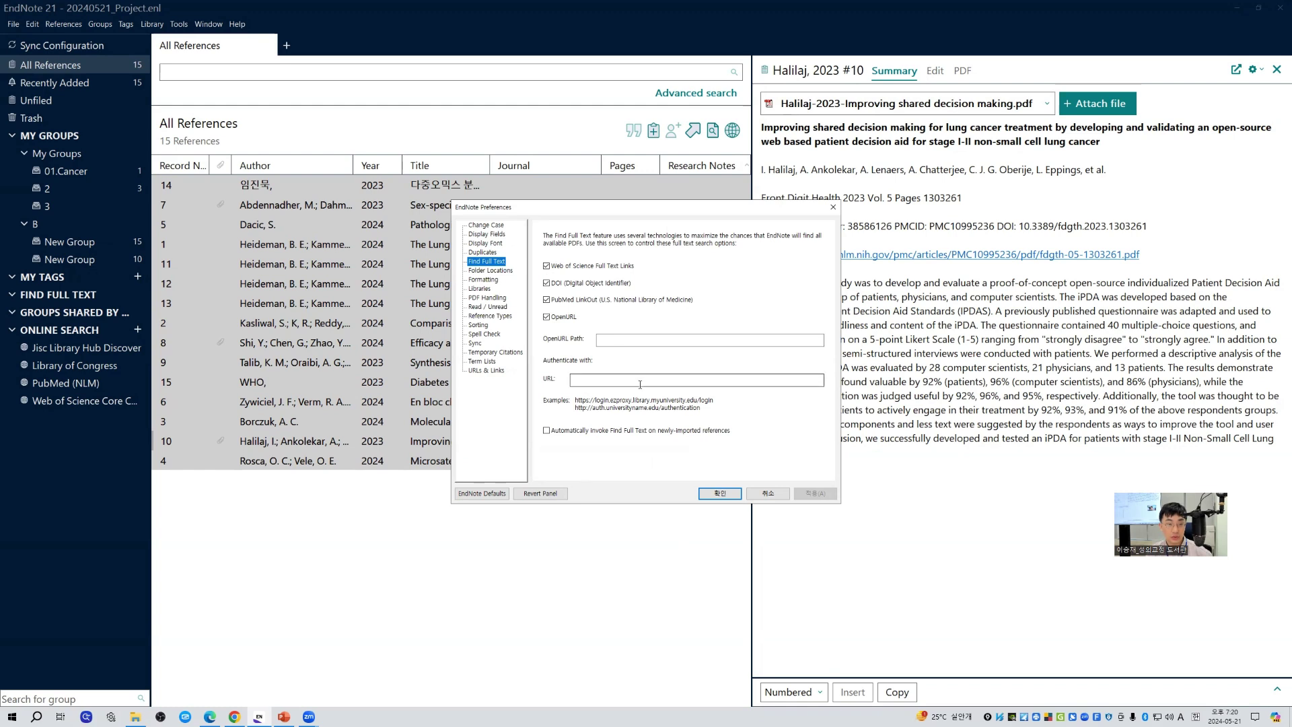
pyautogui.click(486, 298)
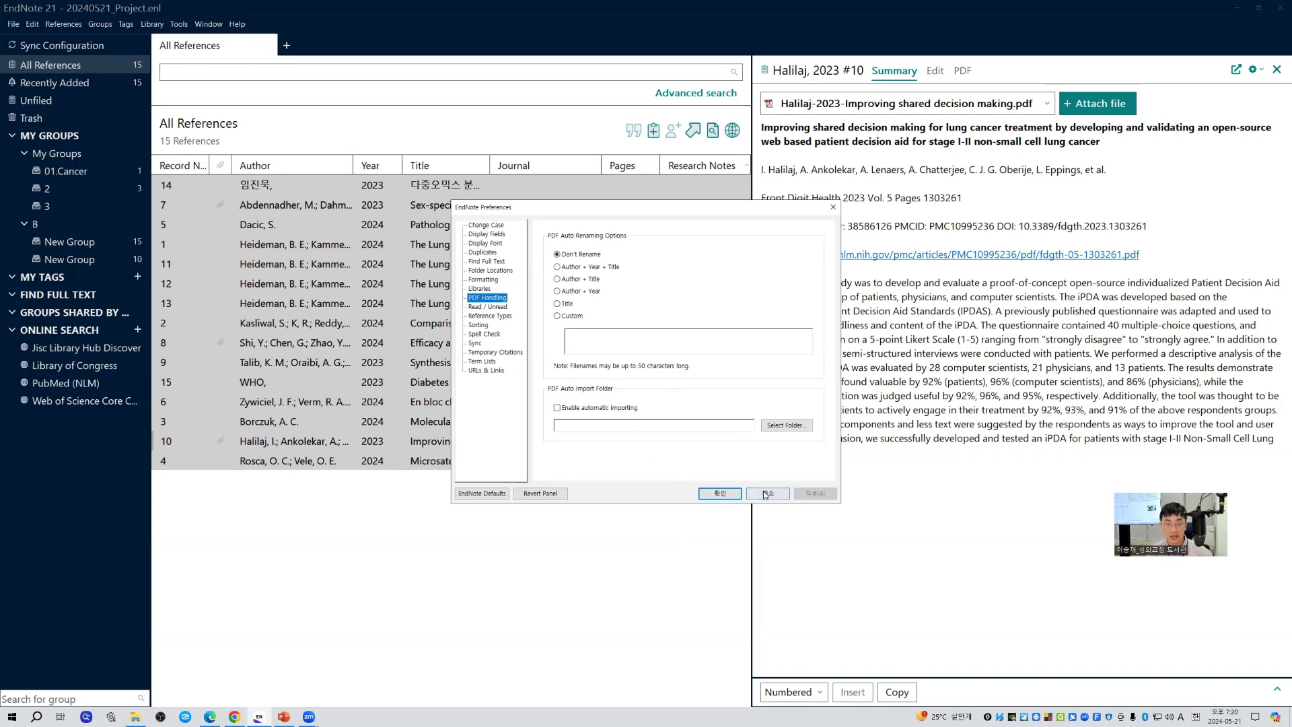
pyautogui.click(737, 491)
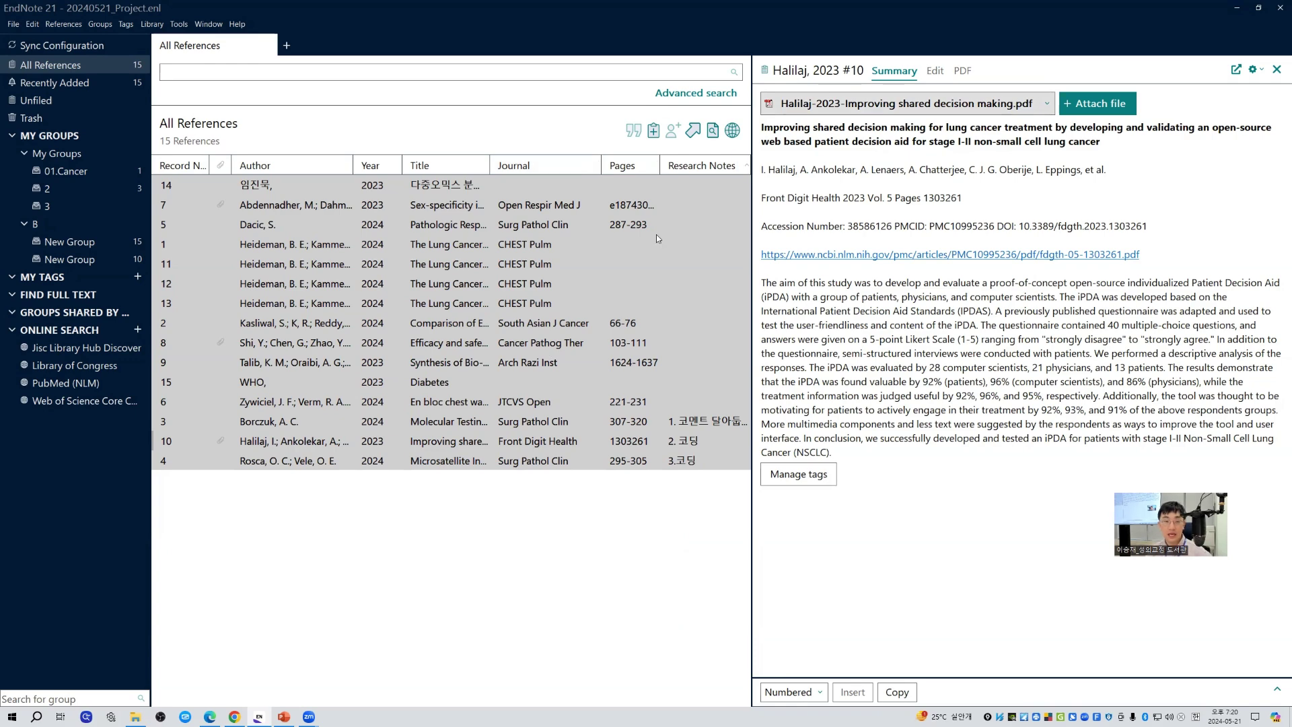
# - Show record 7's summary with all references selected, widen the reference list and minimise EndNote
pyautogui.click(654, 209)
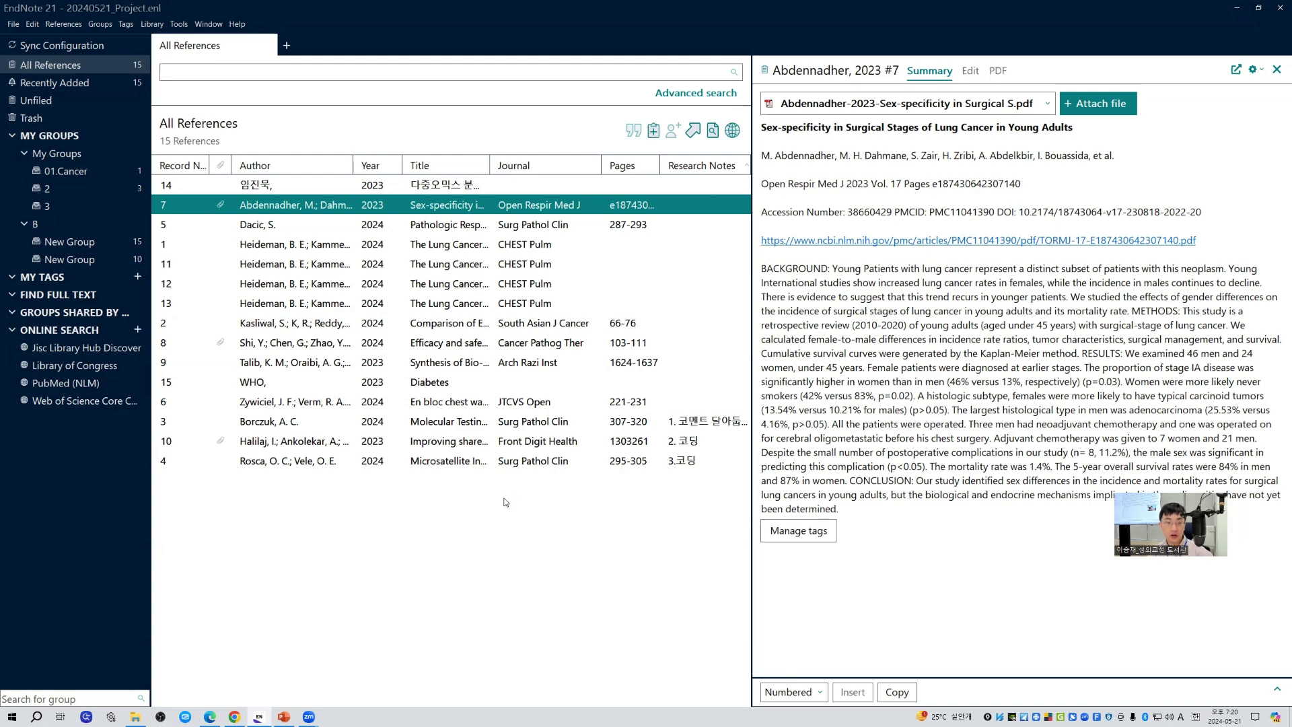
pyautogui.moveTo(506, 501); pyautogui.dragTo(382, 160)
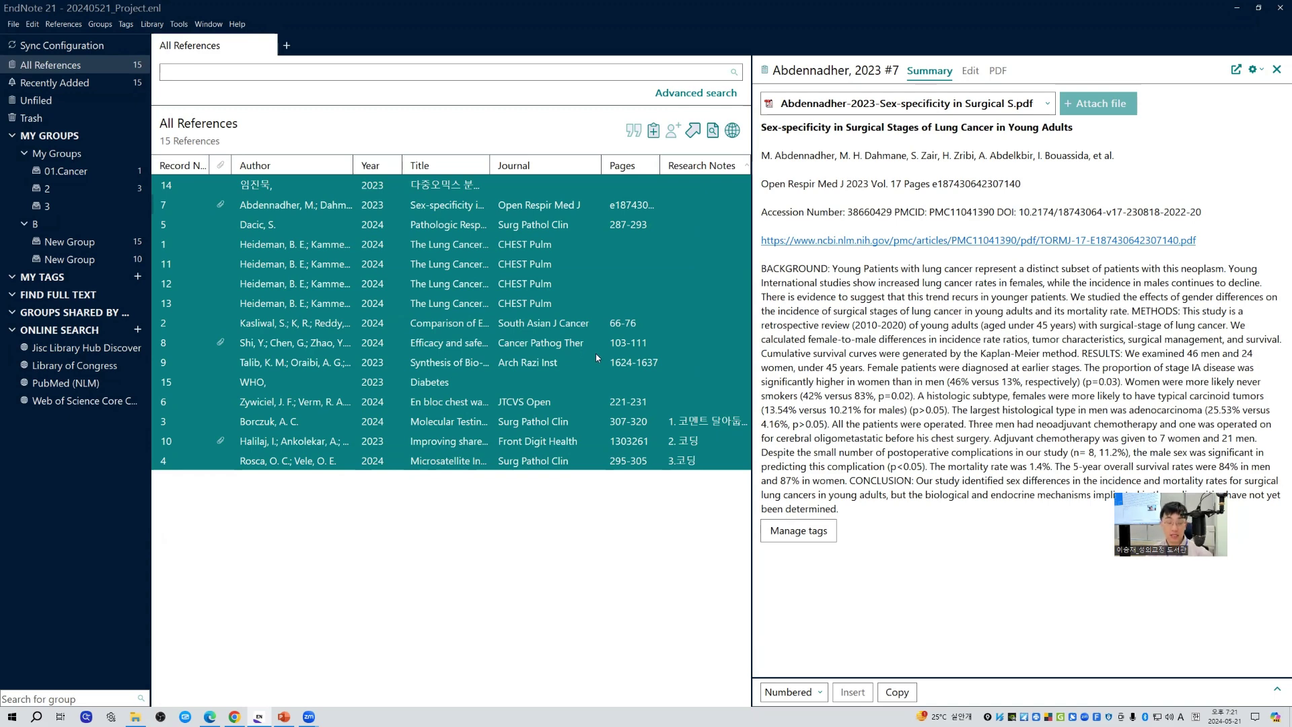
pyautogui.click(1023, 424)
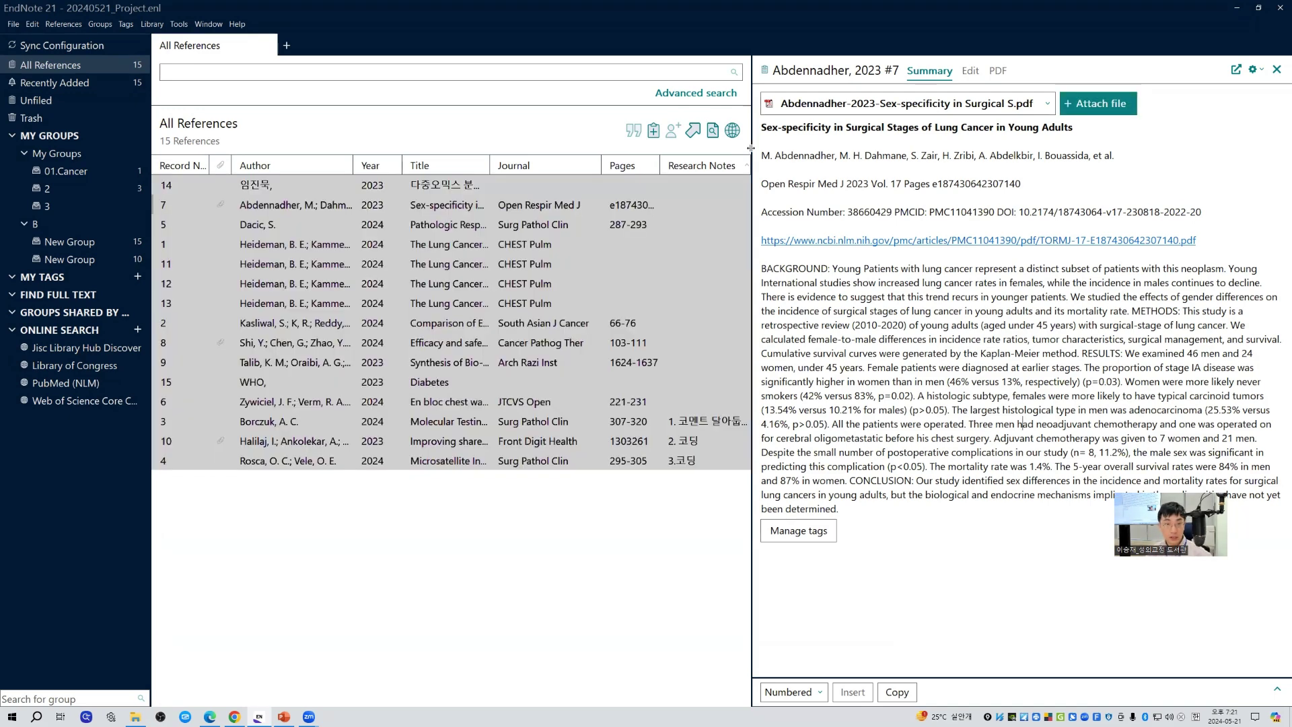
pyautogui.moveTo(751, 148); pyautogui.dragTo(890, 148)
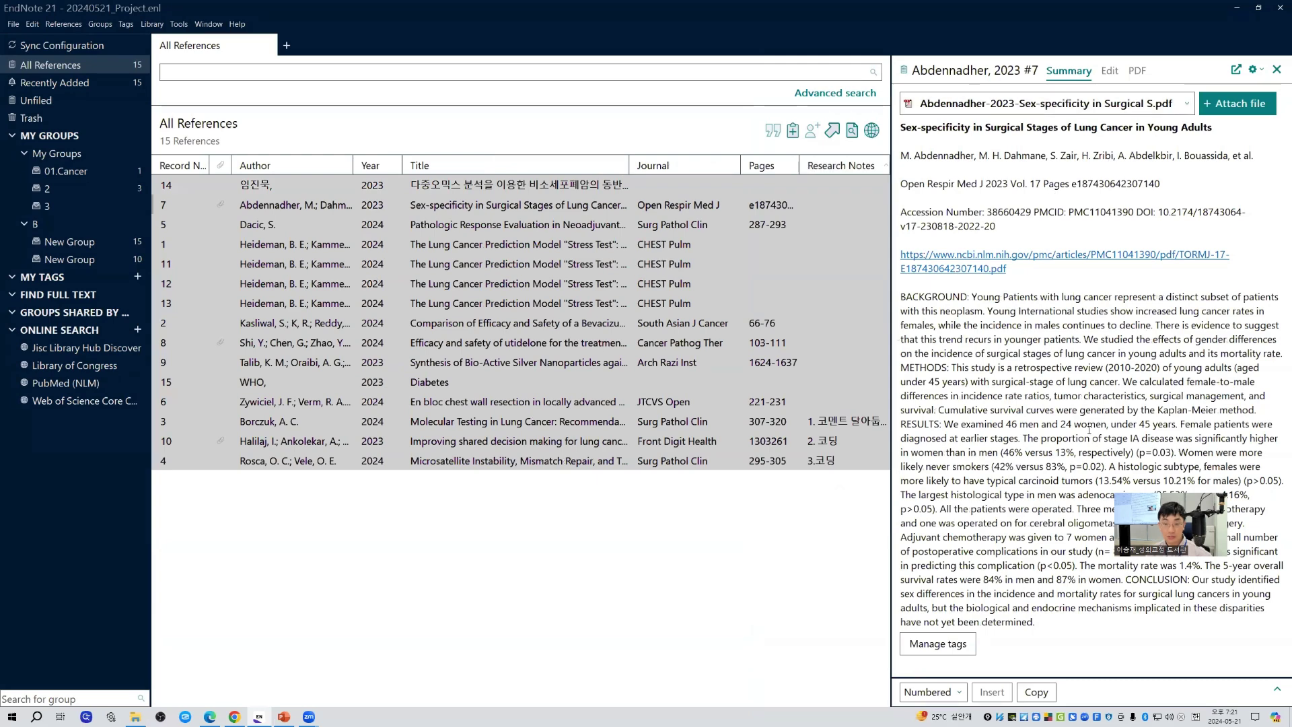
pyautogui.moveTo(1096, 676); pyautogui.dragTo(1096, 478)
pyautogui.click(1237, 7)
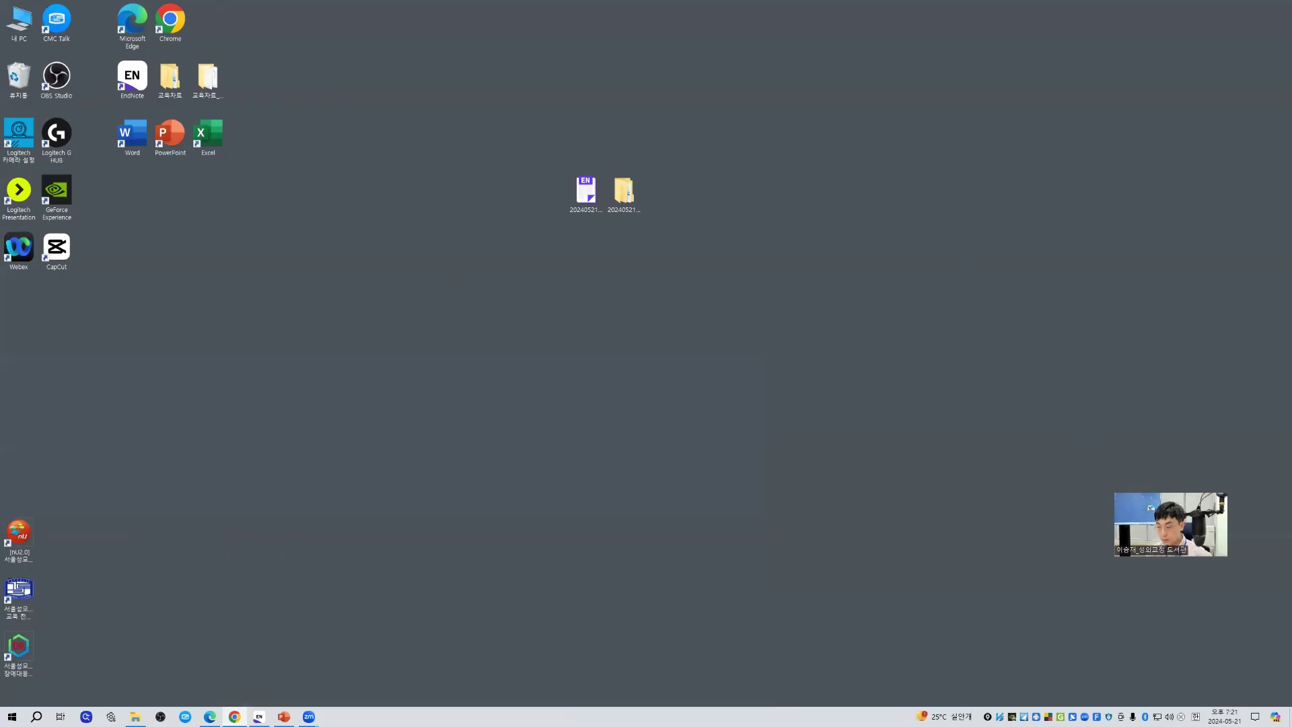
# - Switch to PowerPoint, present the slides from Find Full Text to the PDF information import slide, and end the show and minimise the deck
pyautogui.hotkey('alt', 'Tab')
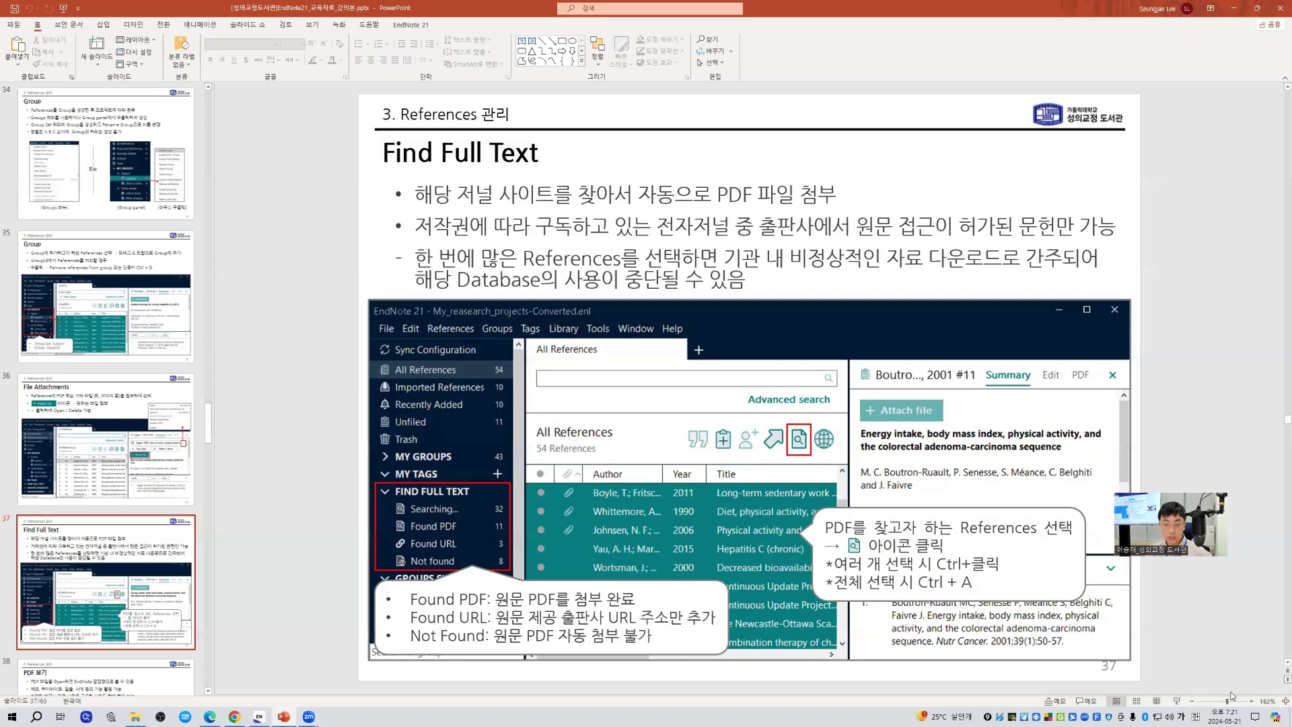
pyautogui.hotkey('shift', 'F5')
pyautogui.press('Right')
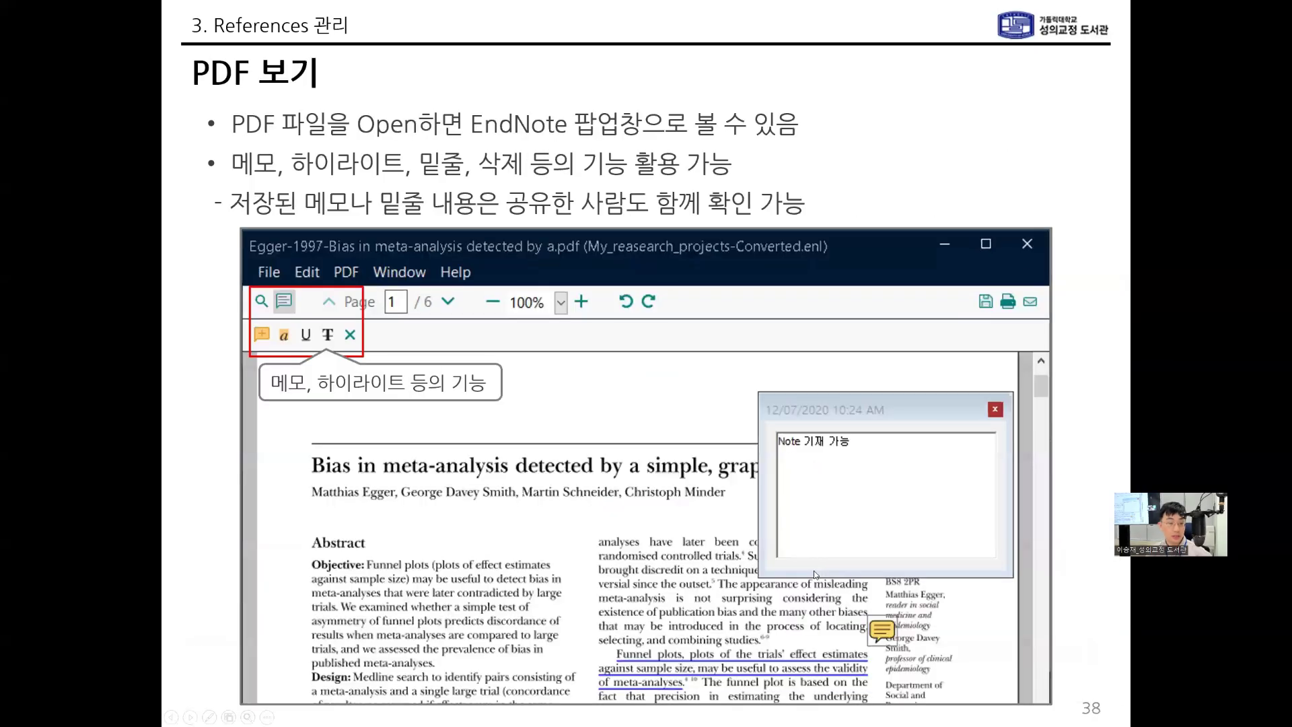
pyautogui.press('Right')
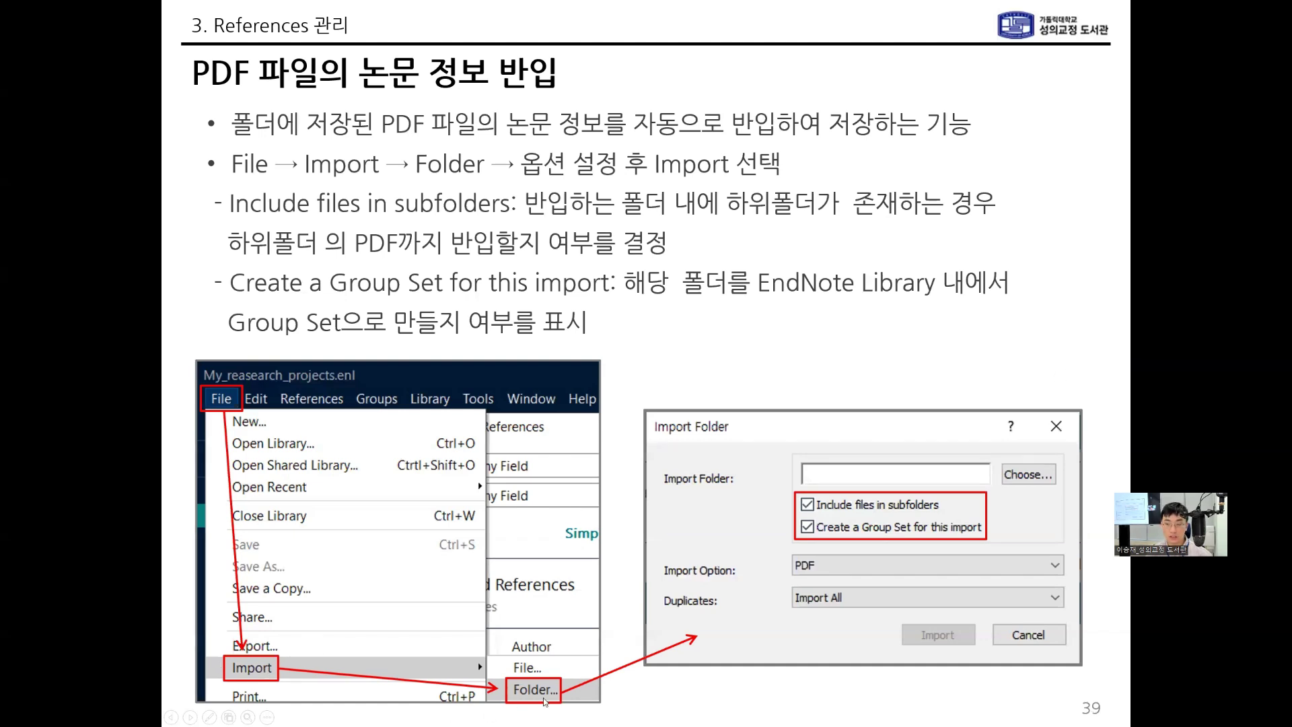
pyautogui.rightClick(903, 364)
pyautogui.click(942, 532)
pyautogui.click(1233, 8)
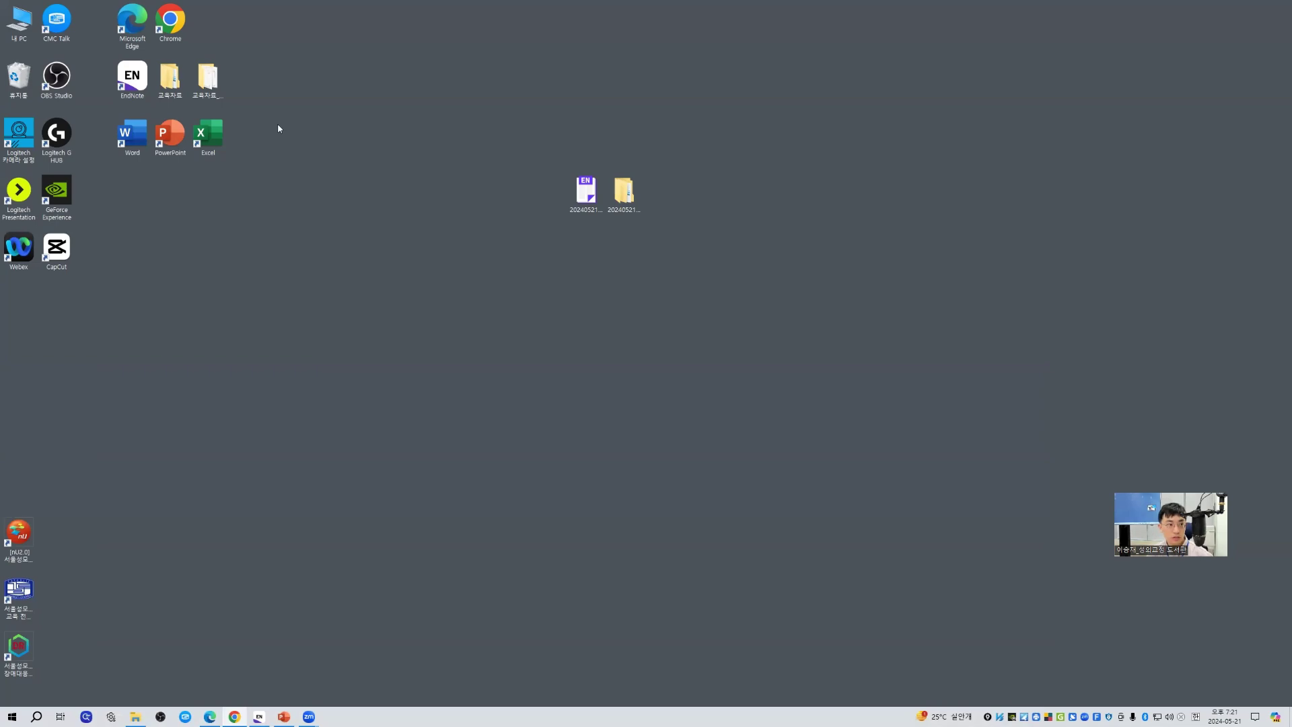
# - Open the 교육자료 folder on the desktop and go through EndNote정기교육 and PDF 반입 실습 into the ABC 프로젝트 folder
pyautogui.doubleClick(166, 86)
pyautogui.click(638, 459)
pyautogui.doubleClick(646, 448)
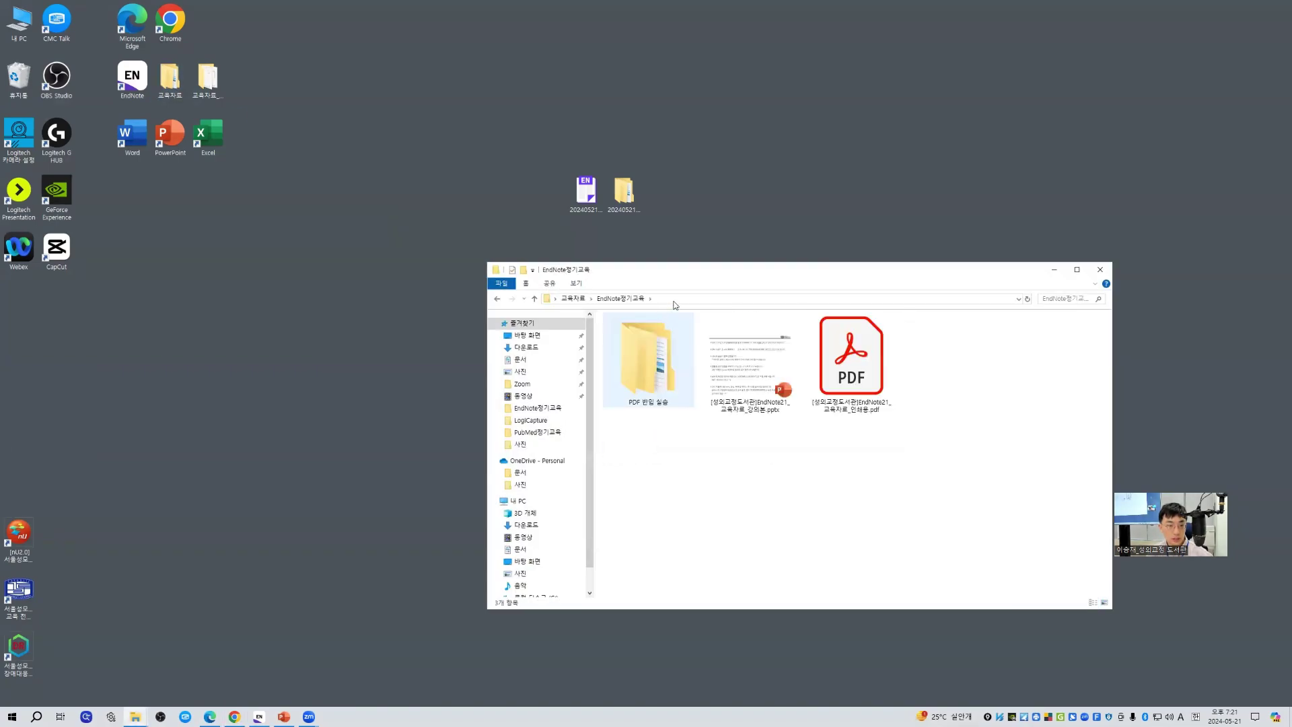
pyautogui.moveTo(686, 272); pyautogui.dragTo(568, 234)
pyautogui.doubleClick(537, 344)
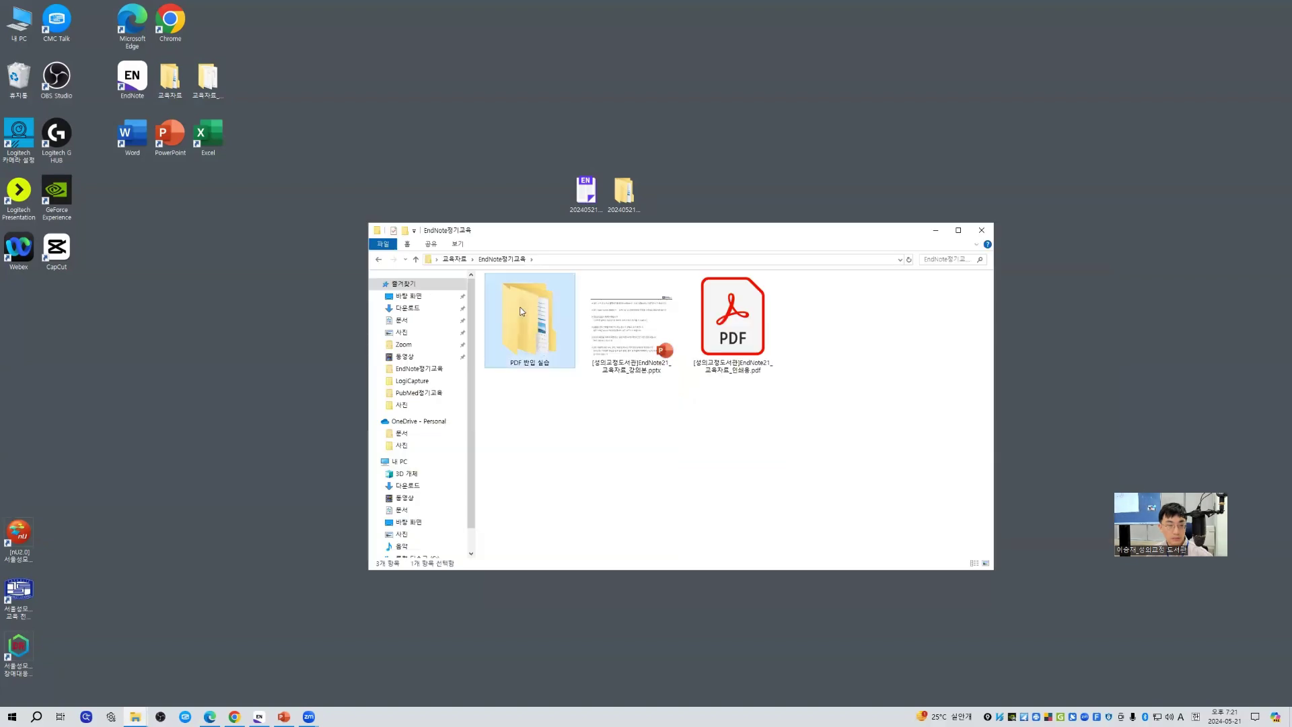
pyautogui.moveTo(671, 423); pyautogui.dragTo(374, 235)
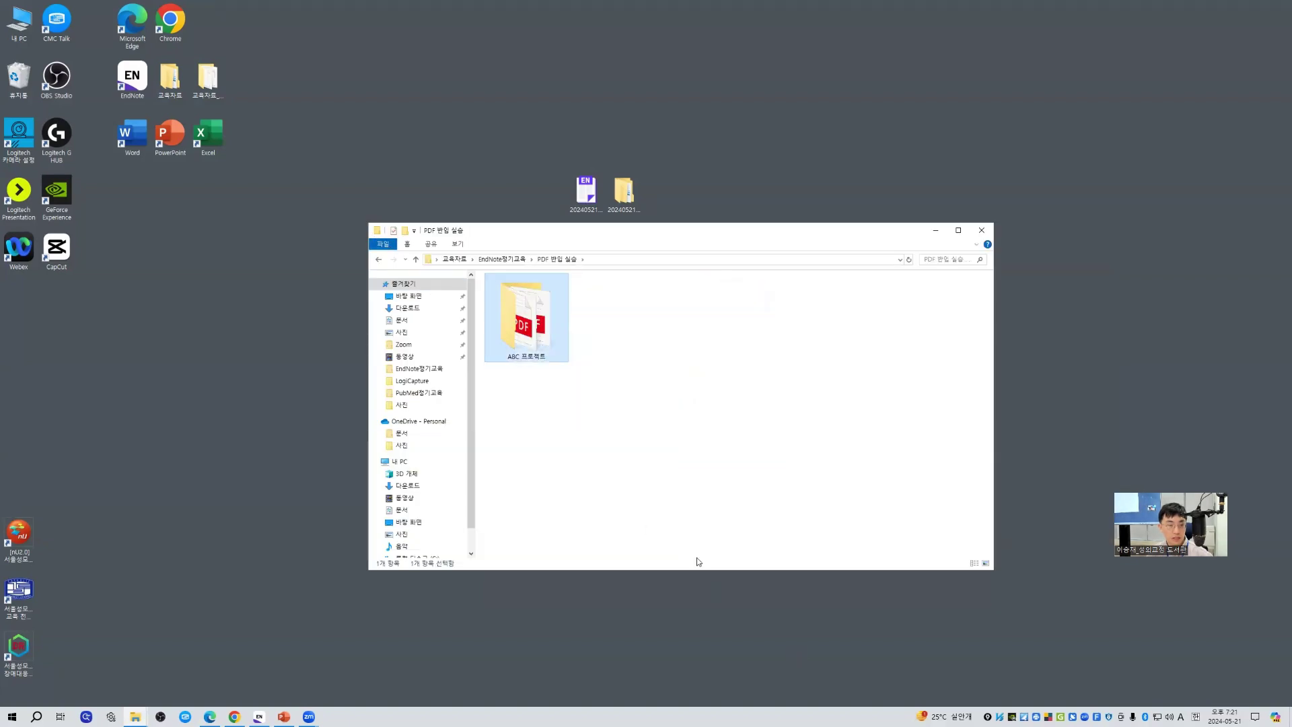
pyautogui.doubleClick(542, 332)
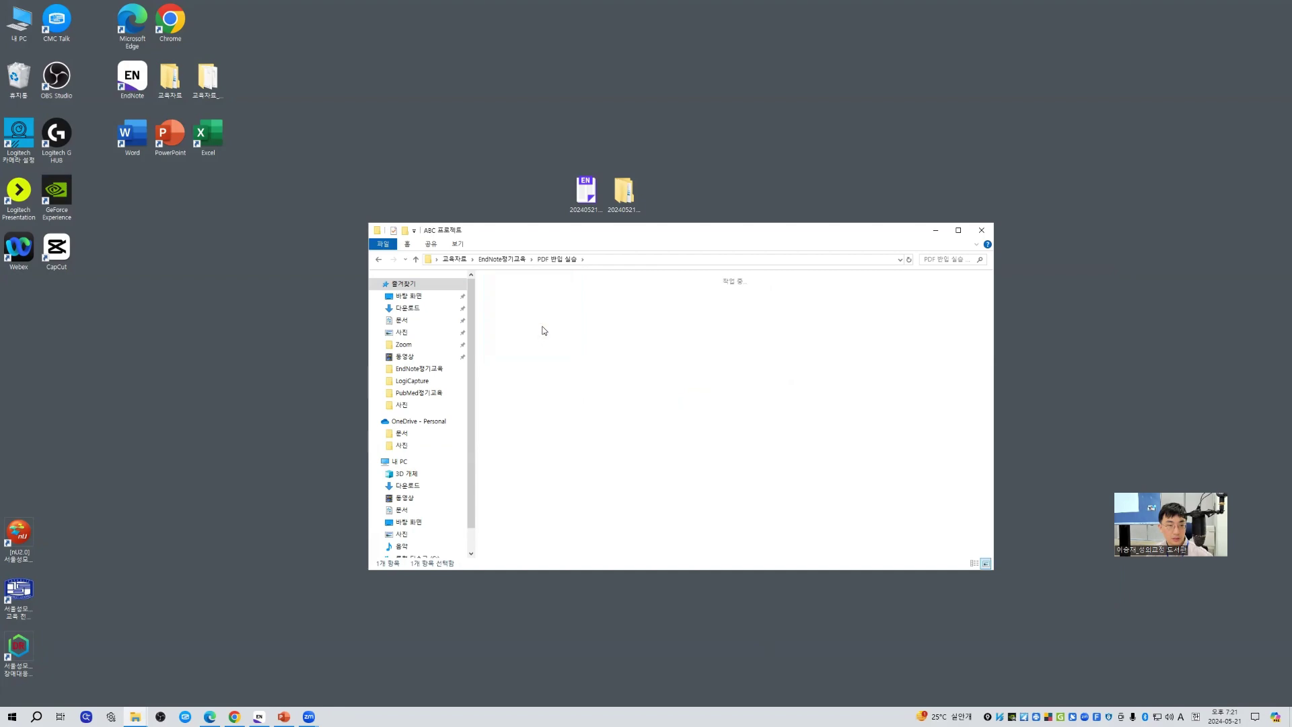
# - Select the three PDFs in the ABC 프로젝트 folder to show them, and return to EndNote with no references selected
pyautogui.moveTo(675, 422); pyautogui.dragTo(439, 247)
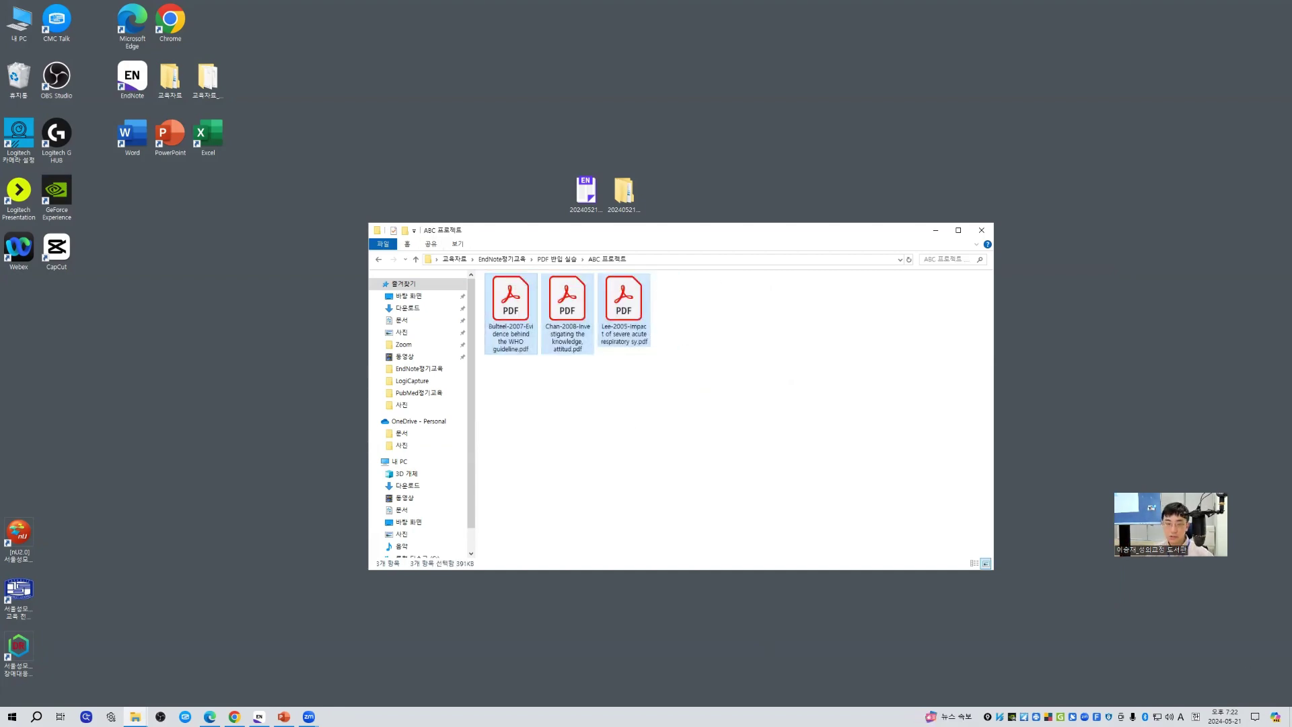
pyautogui.hotkey('alt', 'Tab')
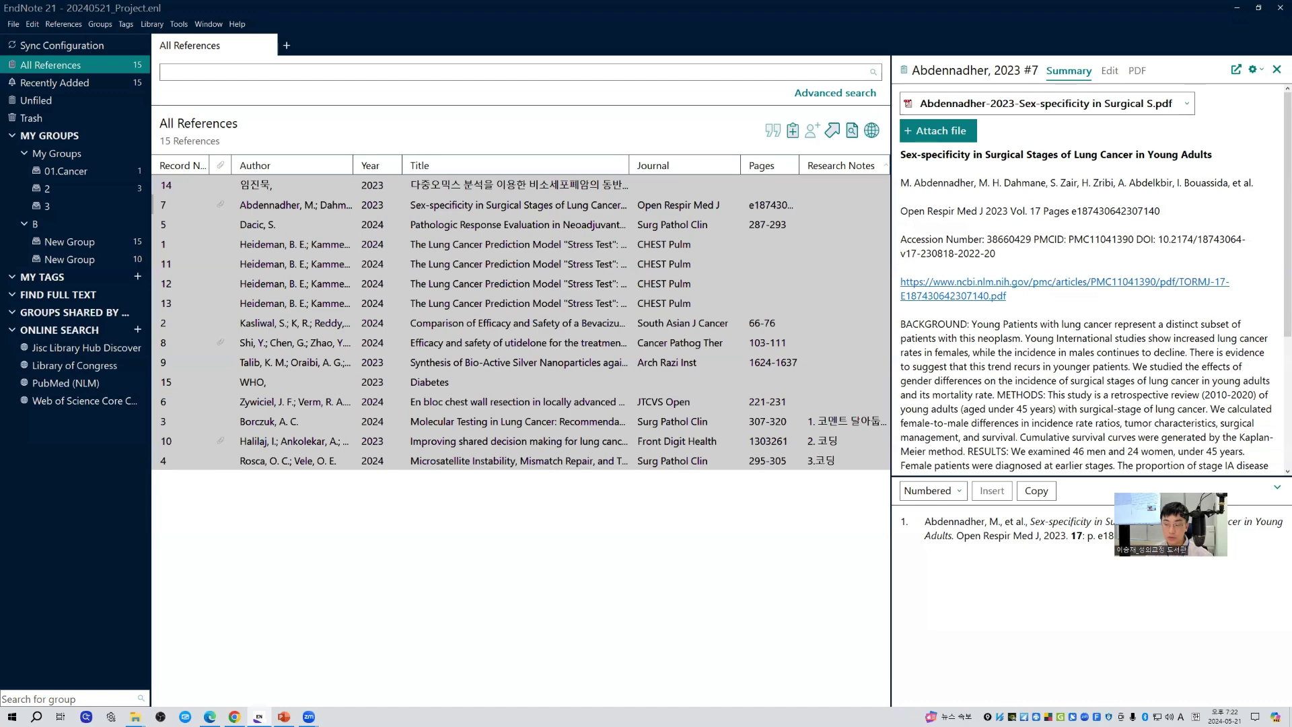
pyautogui.click(135, 717)
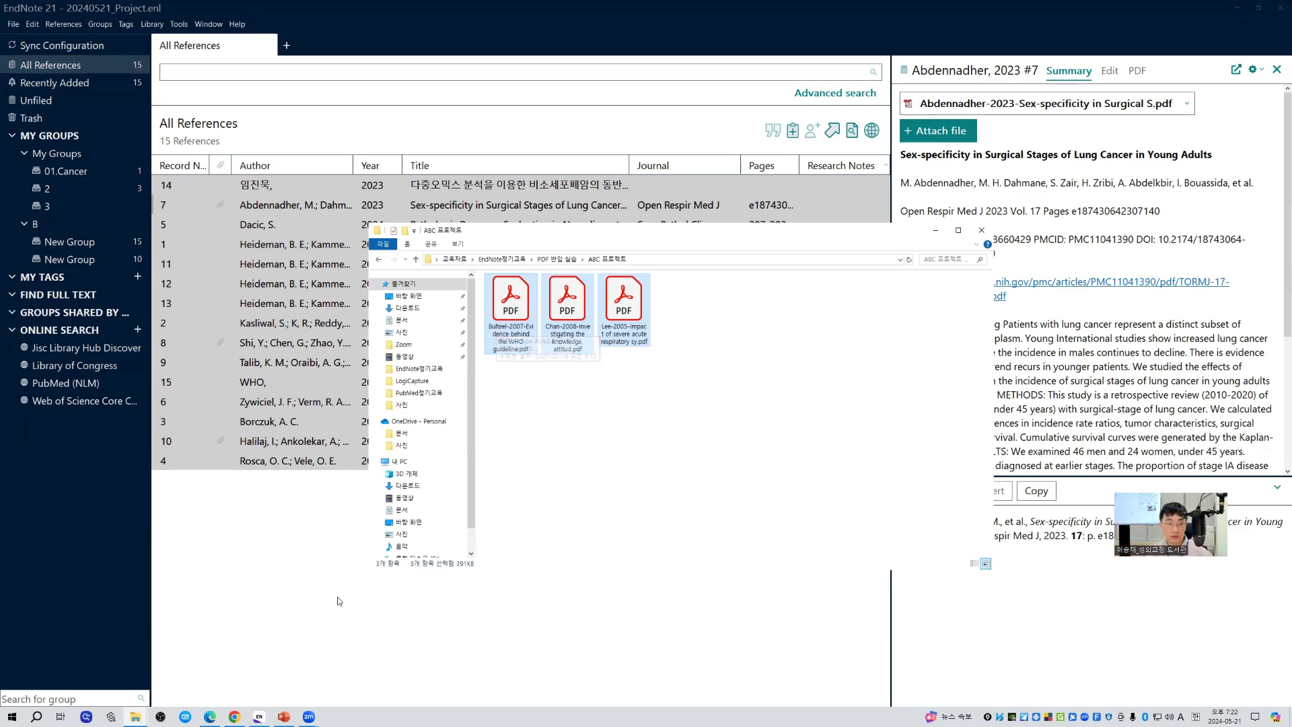
pyautogui.click(290, 564)
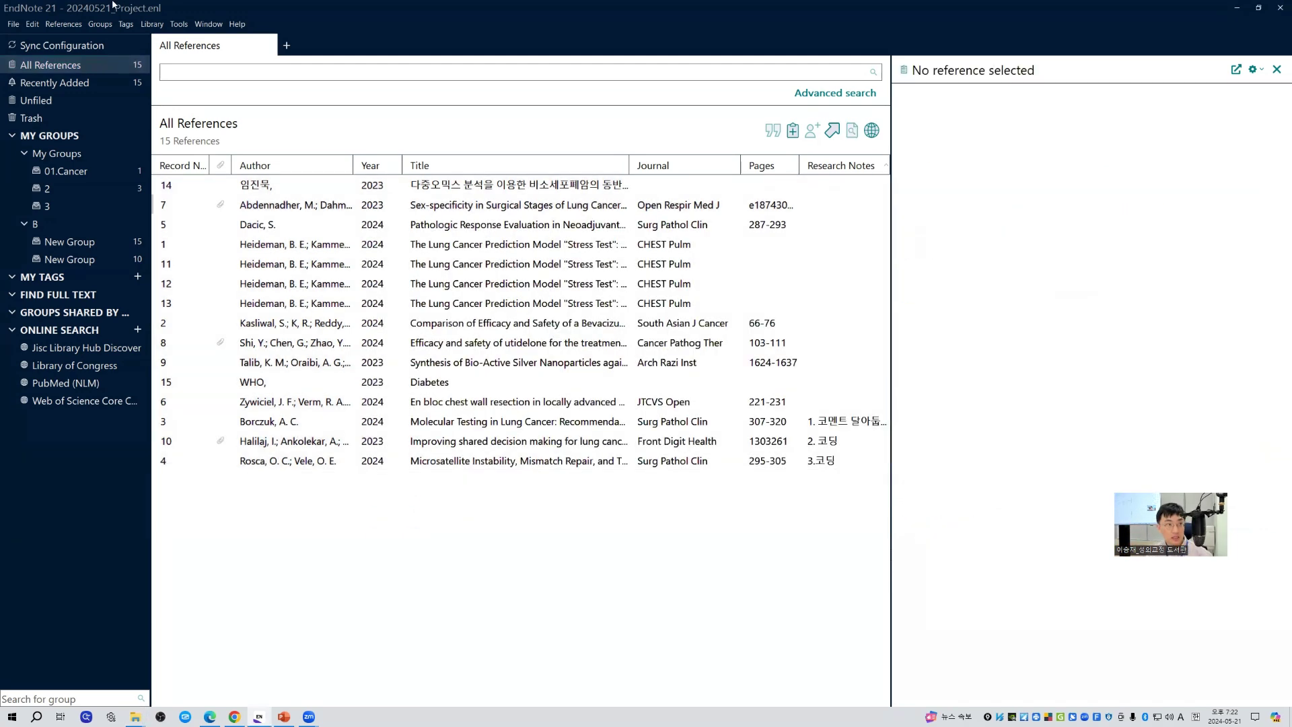
# - Start a folder import and choose ABC 프로젝트, inside EndNote정기교육 and PDF 반입 실습, as the import folder
pyautogui.click(13, 23)
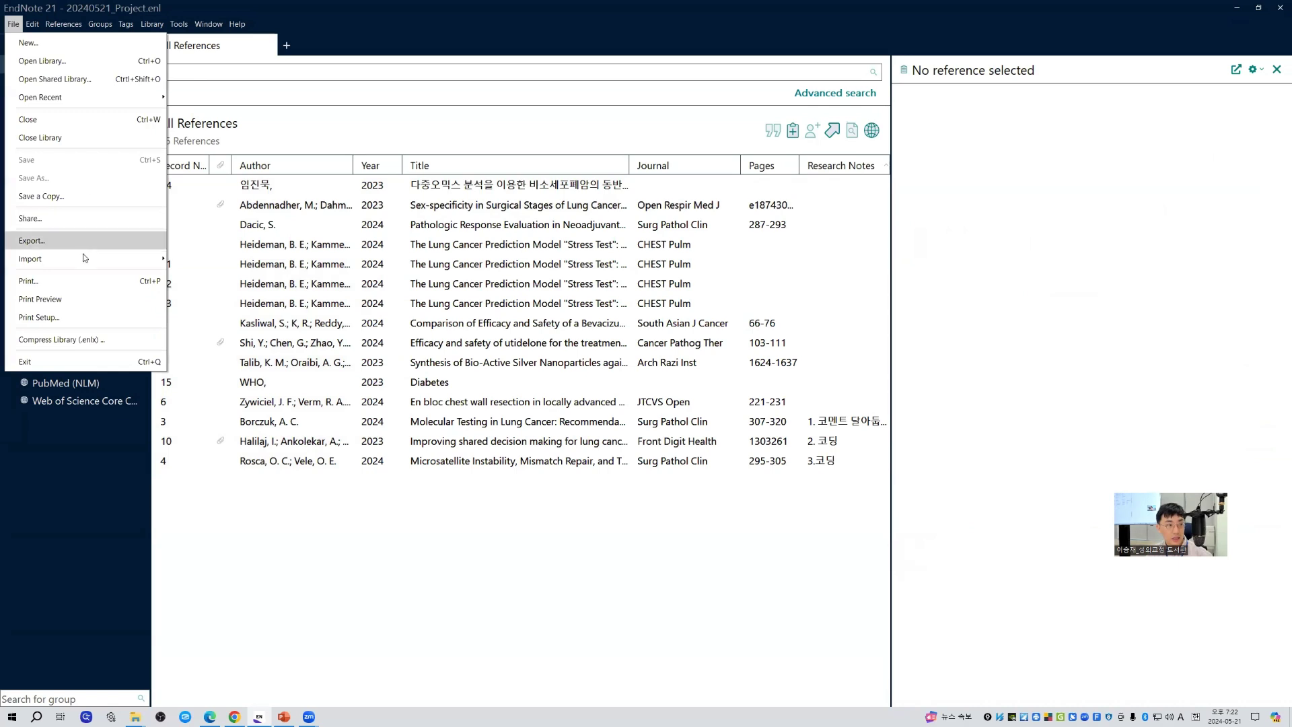
pyautogui.moveTo(83, 258)
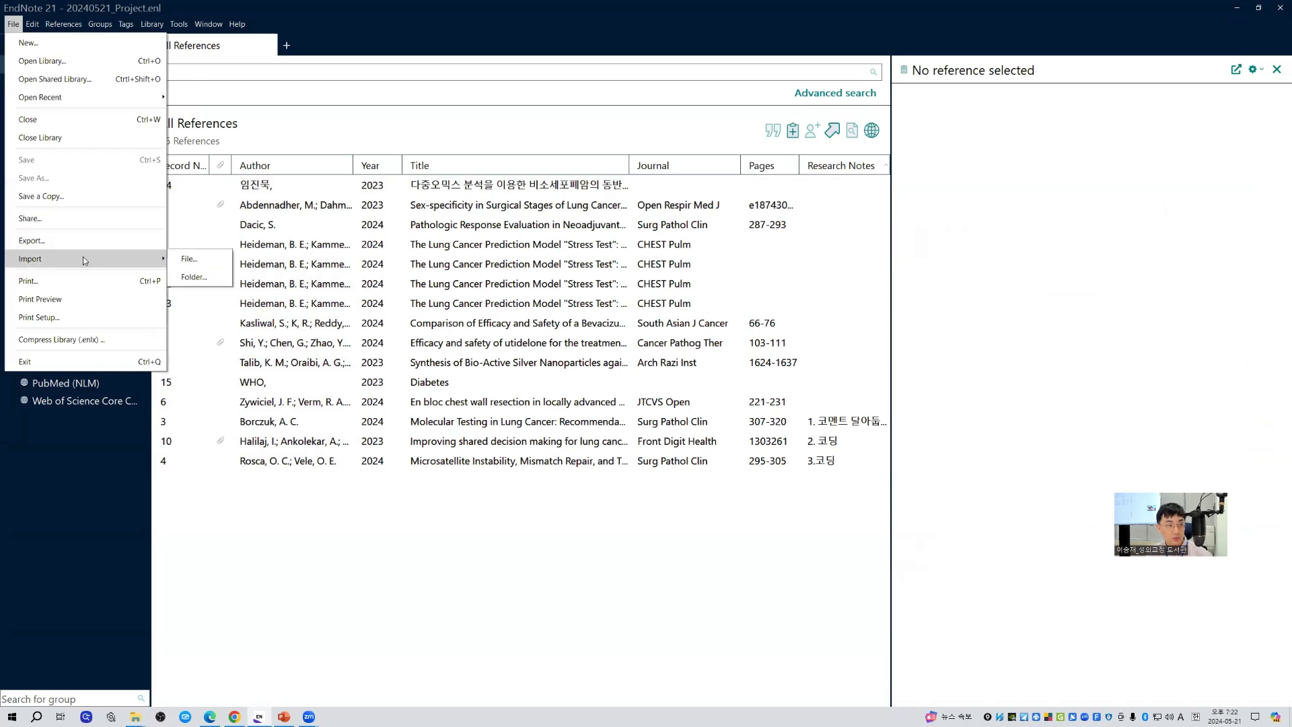
pyautogui.click(208, 274)
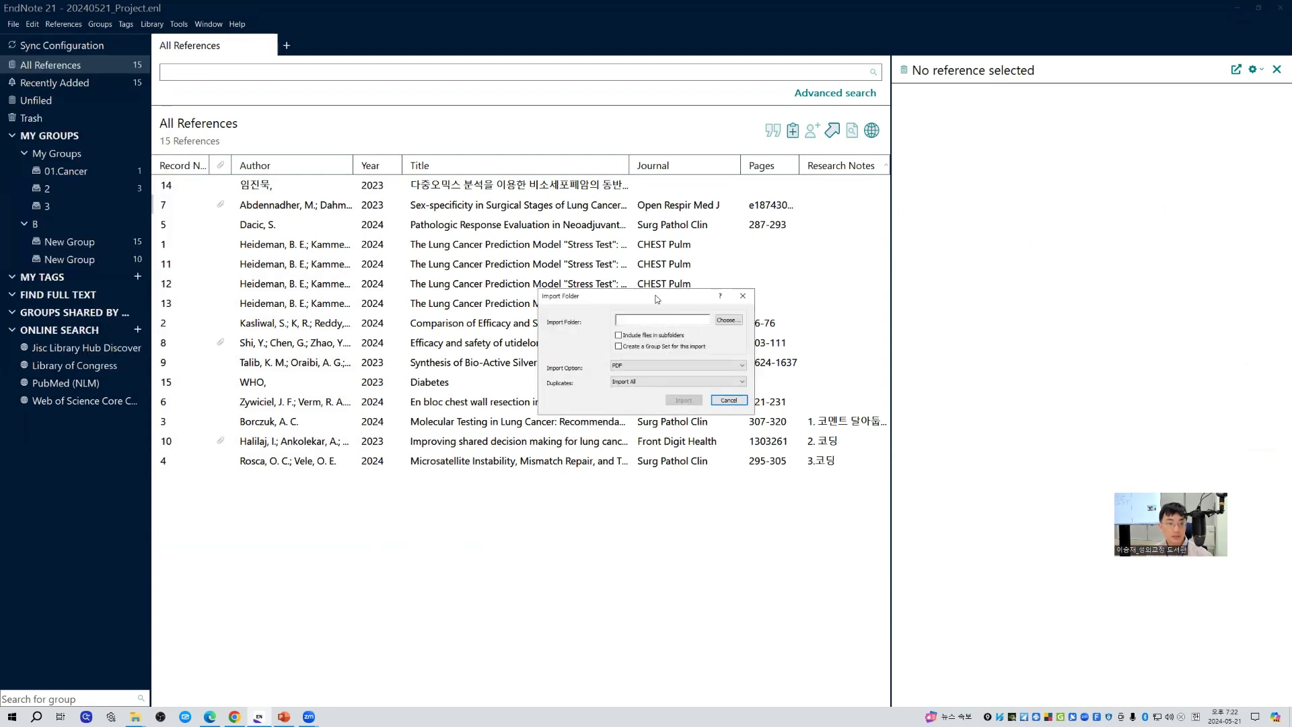
pyautogui.moveTo(652, 298); pyautogui.dragTo(614, 300)
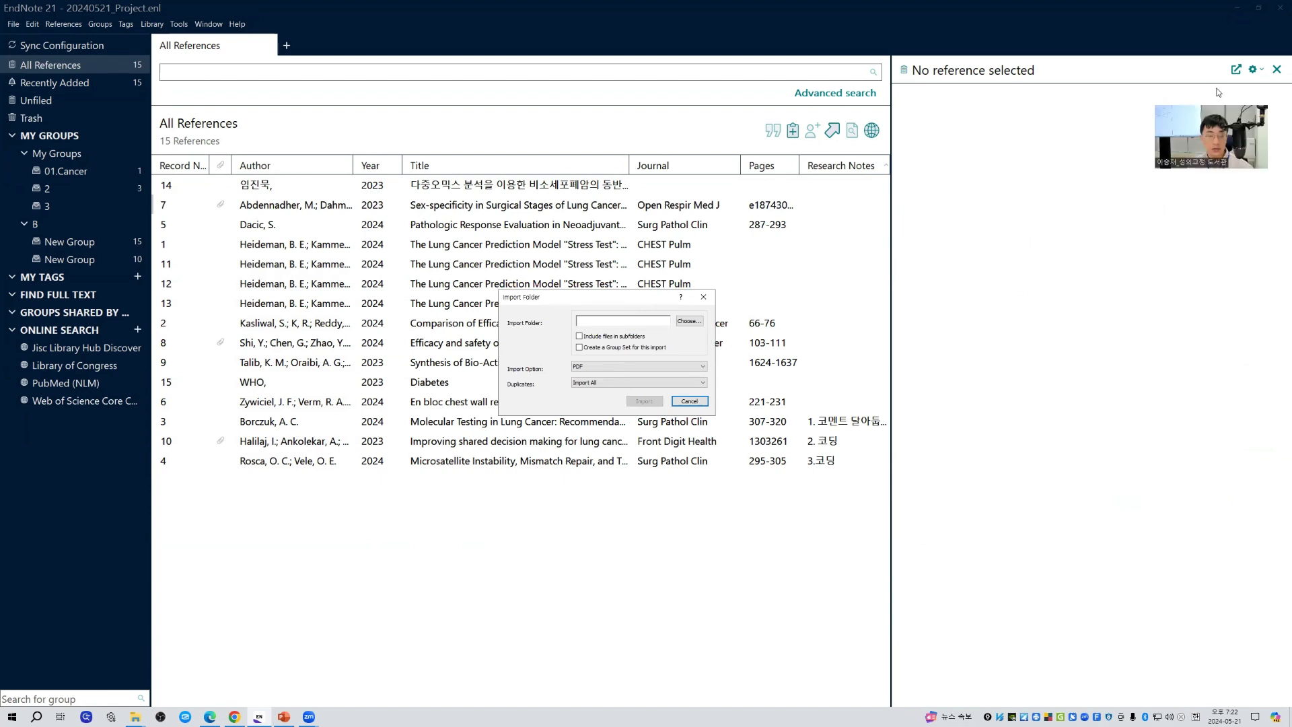
pyautogui.click(690, 325)
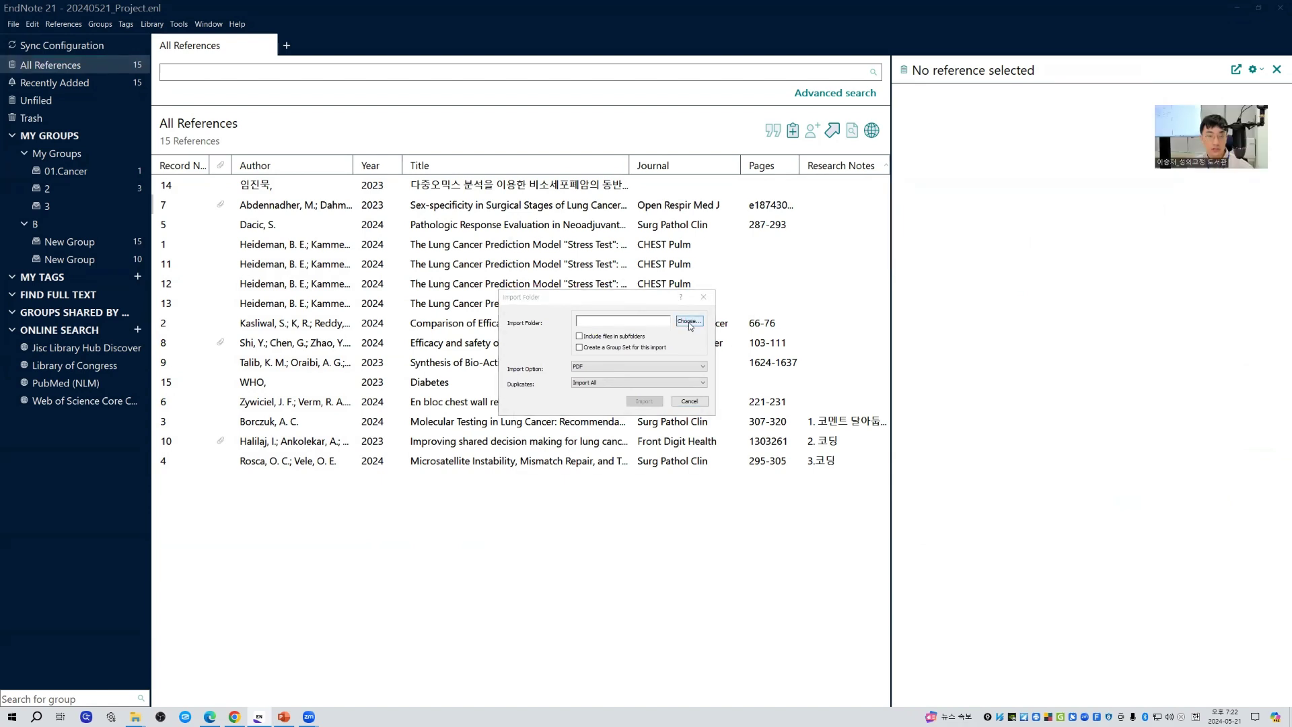
pyautogui.moveTo(703, 336); pyautogui.dragTo(704, 387)
pyautogui.click(582, 351)
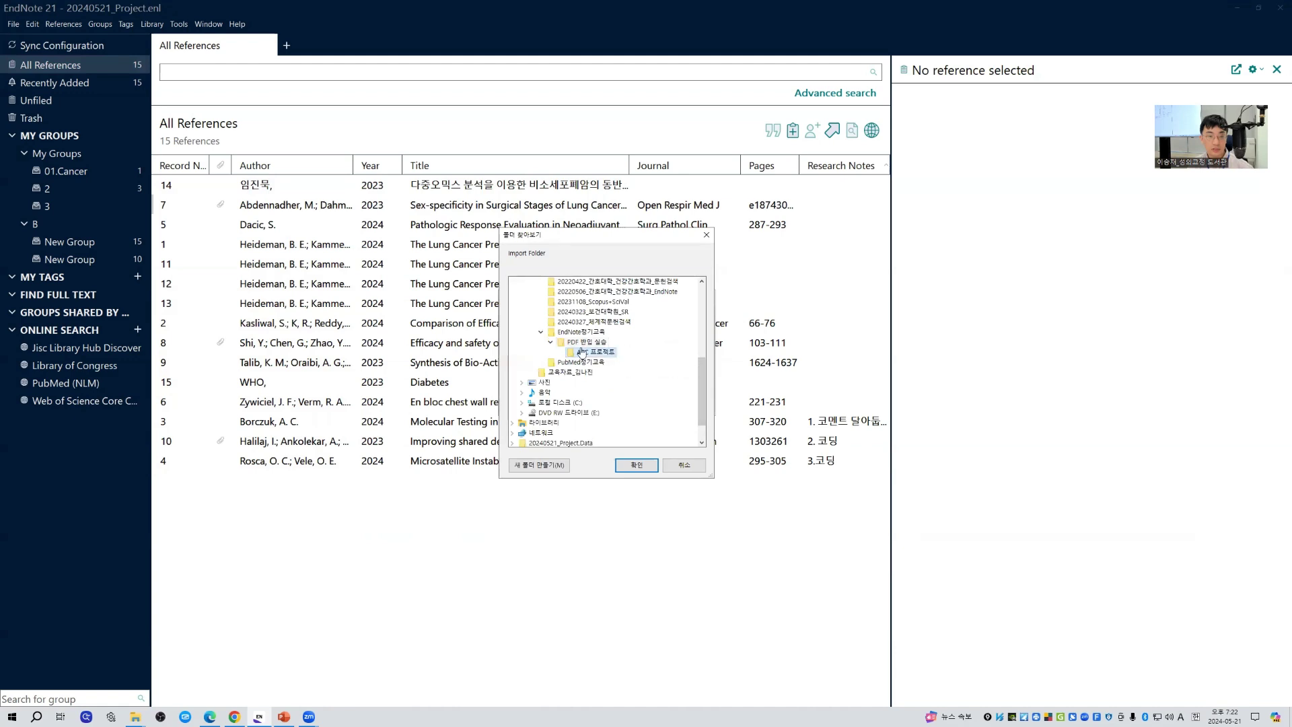
pyautogui.click(636, 466)
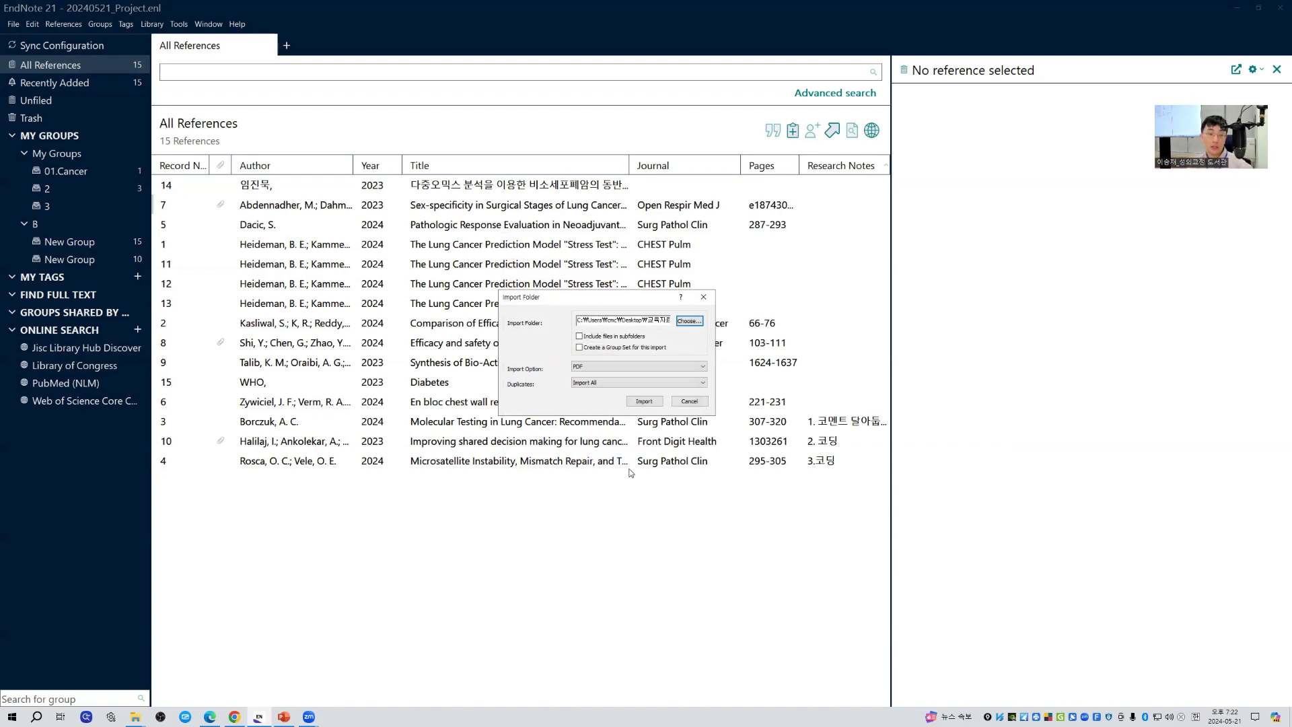
# - Include files in subfolders, create a group set for this import, keep the PDF import option and Import All for duplicates, and run the import
pyautogui.click(595, 338)
pyautogui.click(599, 348)
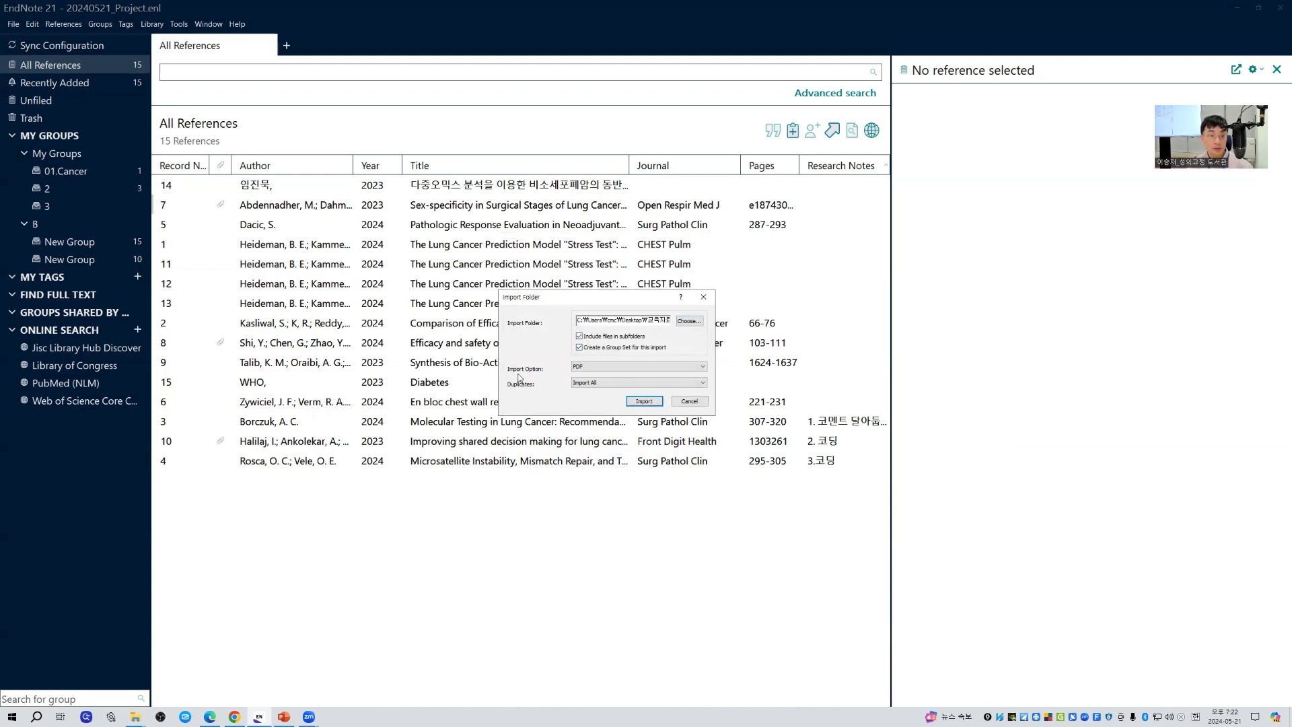
pyautogui.click(599, 368)
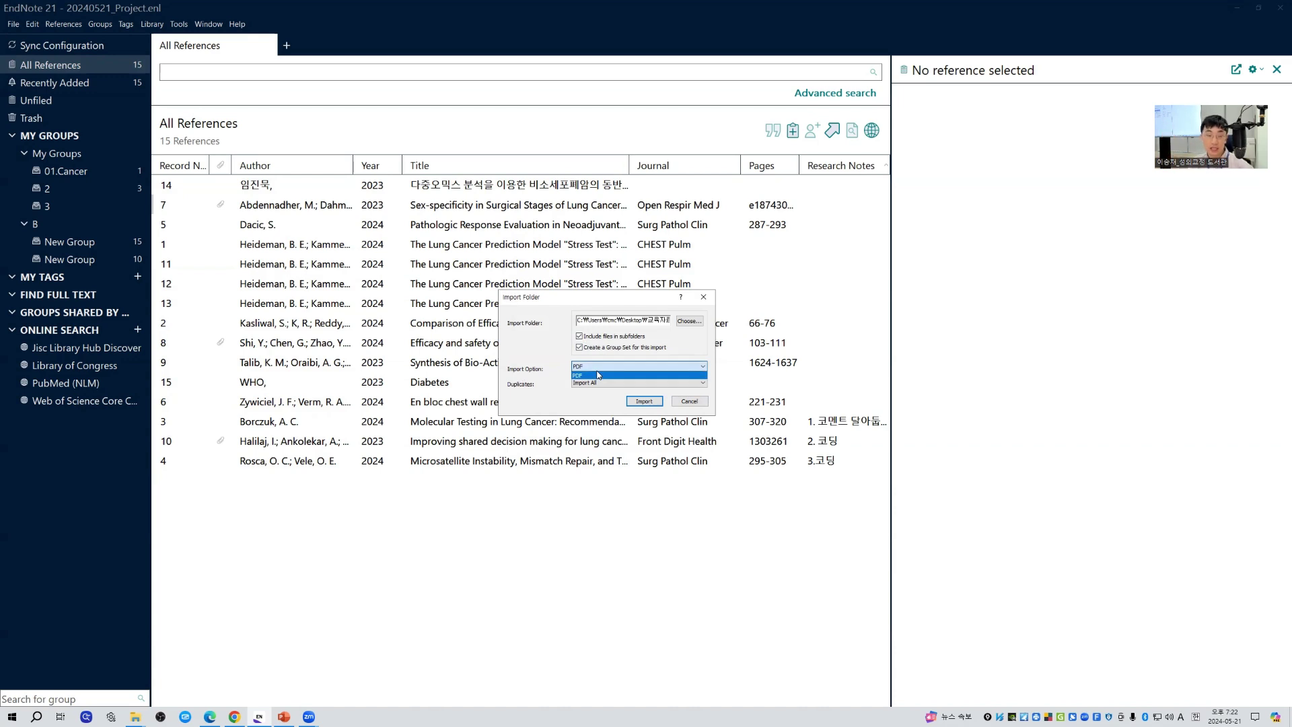
pyautogui.click(589, 382)
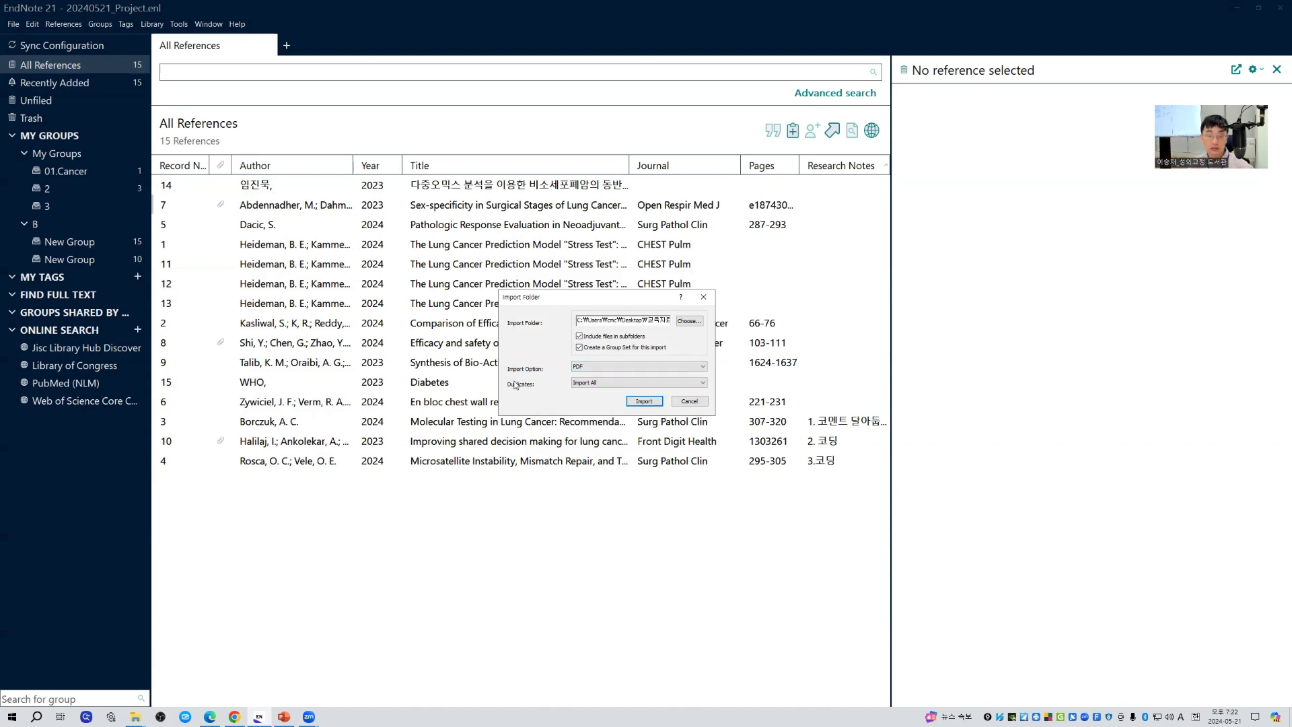
pyautogui.click(643, 402)
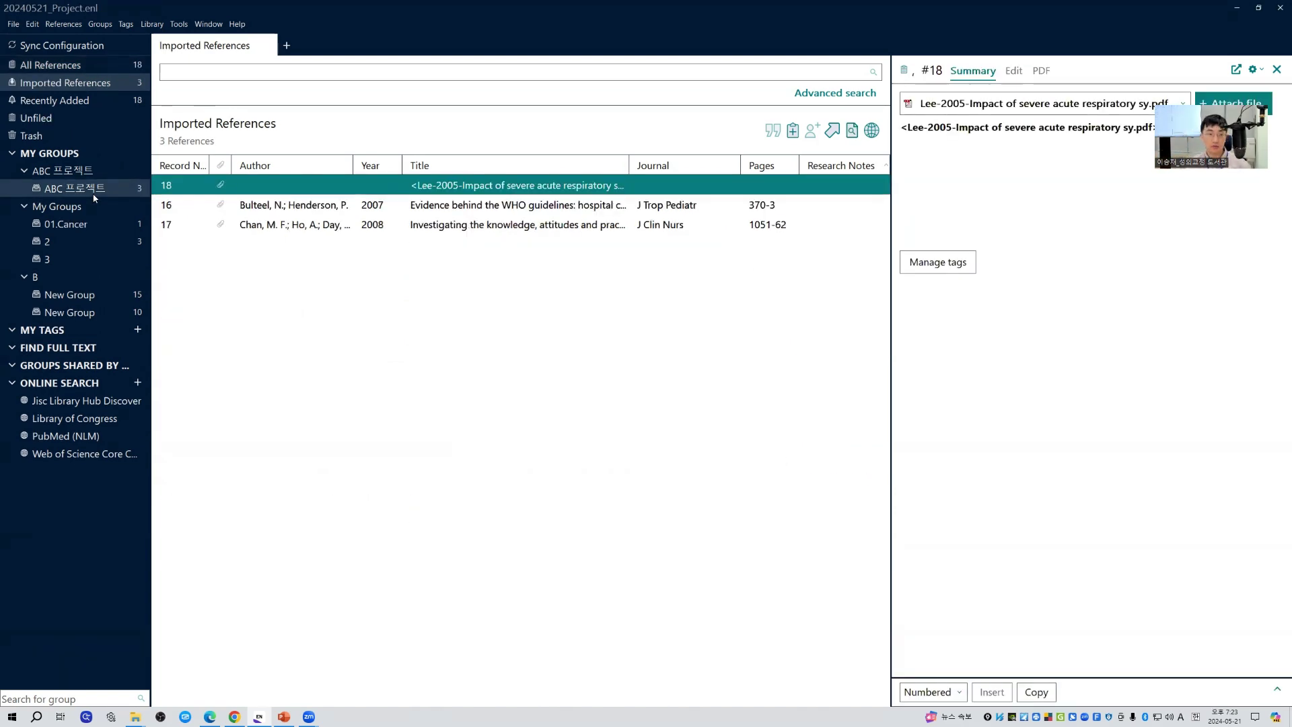
# - Review imported record 17's summary with an enlarged citation preview, and look through its bibliographic fields
pyautogui.click(744, 226)
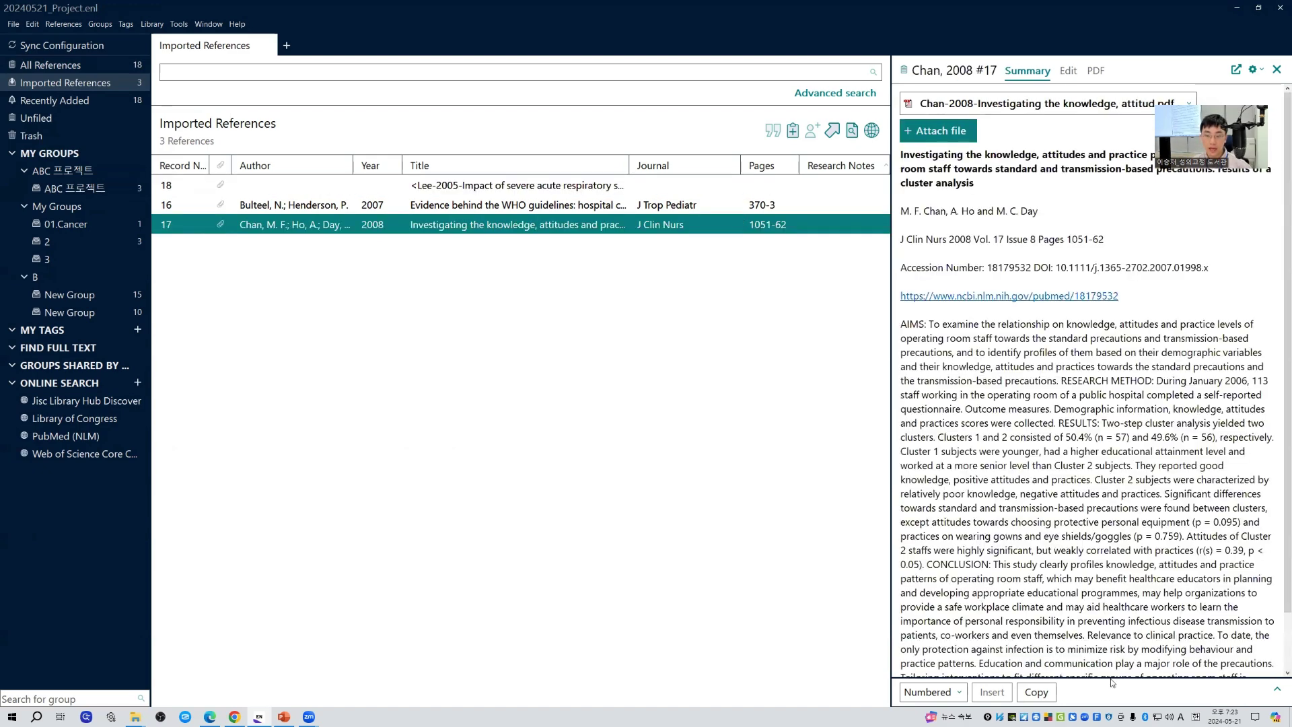
pyautogui.moveTo(1113, 678); pyautogui.dragTo(1104, 408)
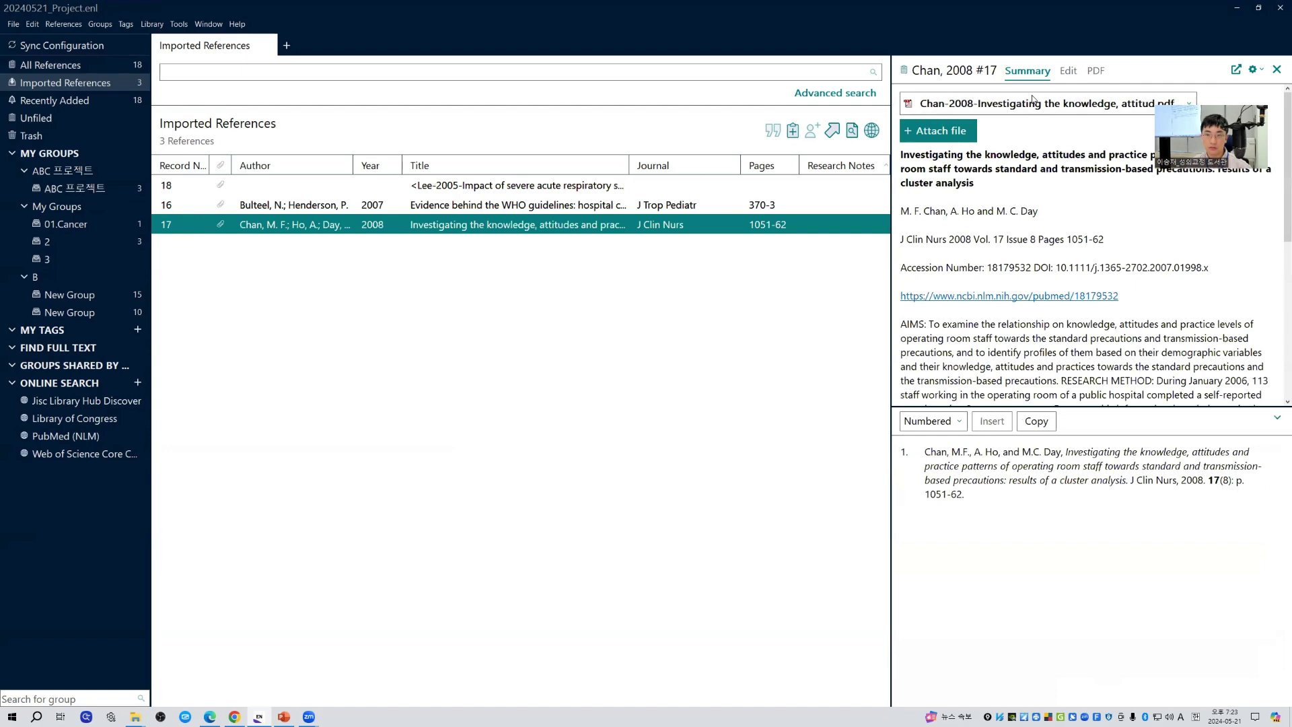
pyautogui.click(1068, 71)
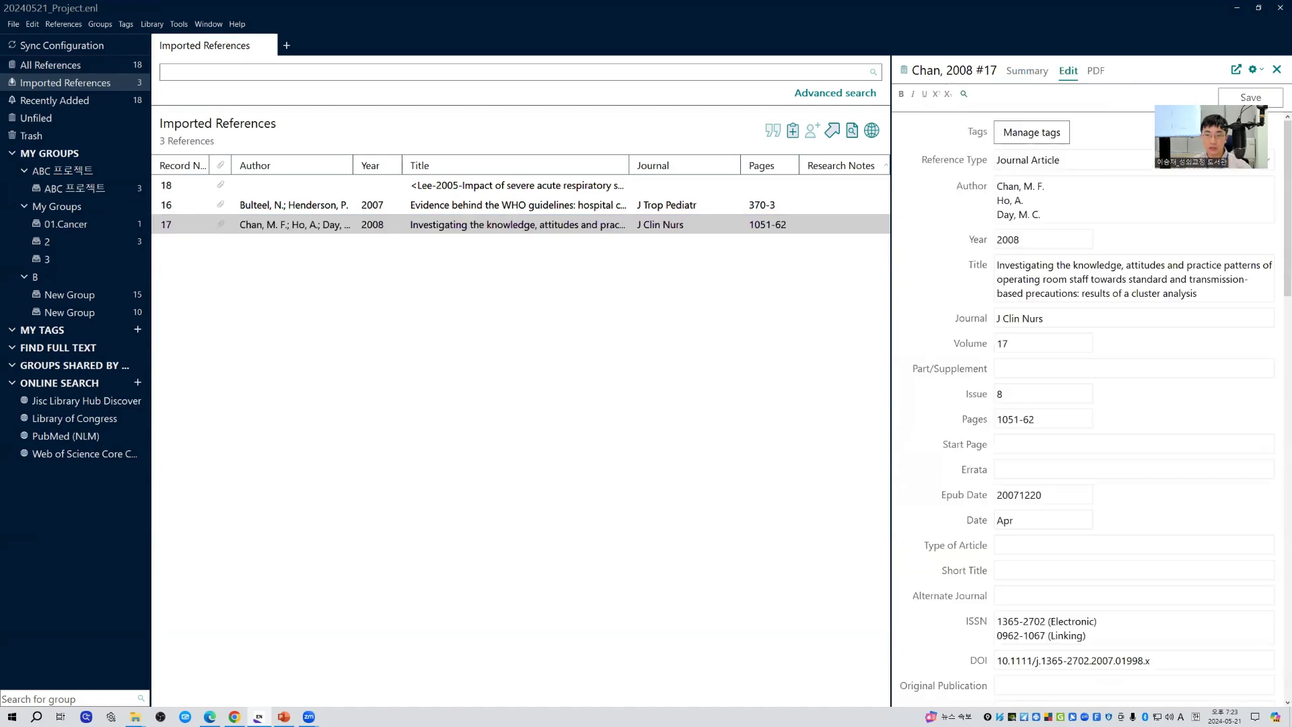
pyautogui.moveTo(1279, 209); pyautogui.dragTo(1278, 167)
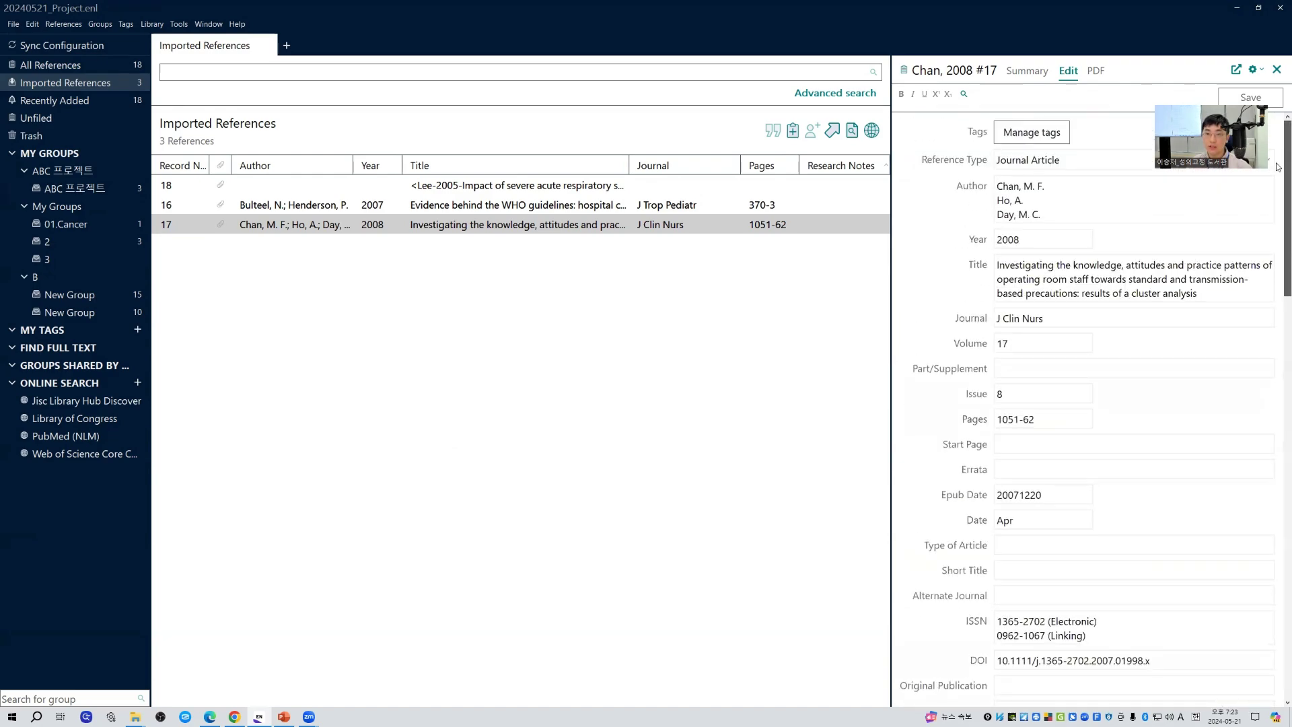
# - Compare the summaries of imported records 16 and 18, and examine record 18's fields with its title text selected
pyautogui.click(693, 211)
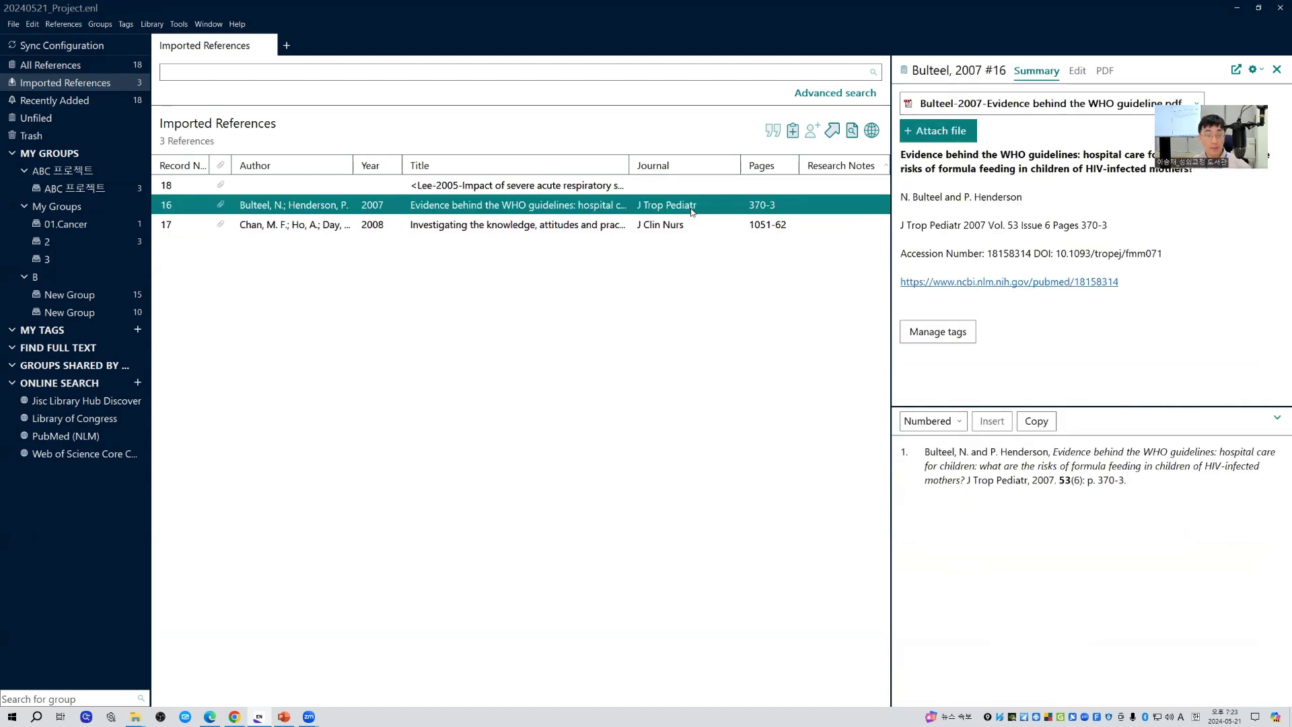
pyautogui.click(580, 187)
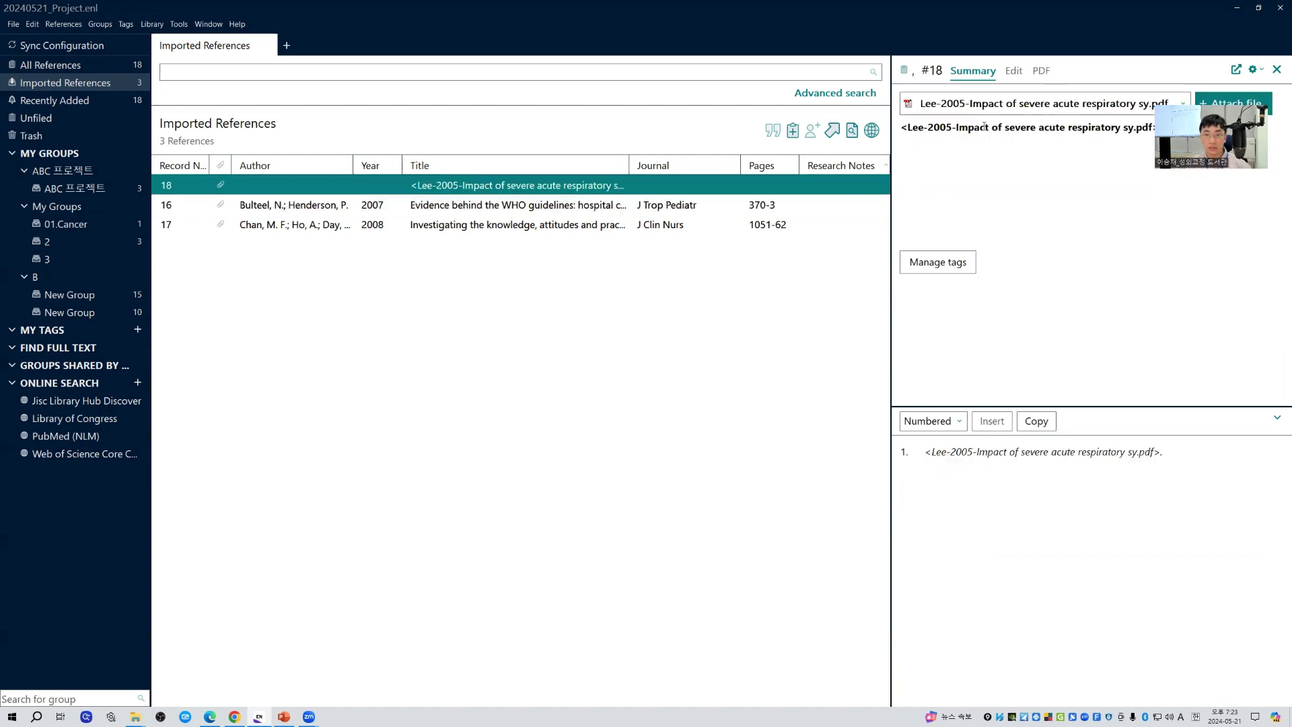
pyautogui.click(1014, 71)
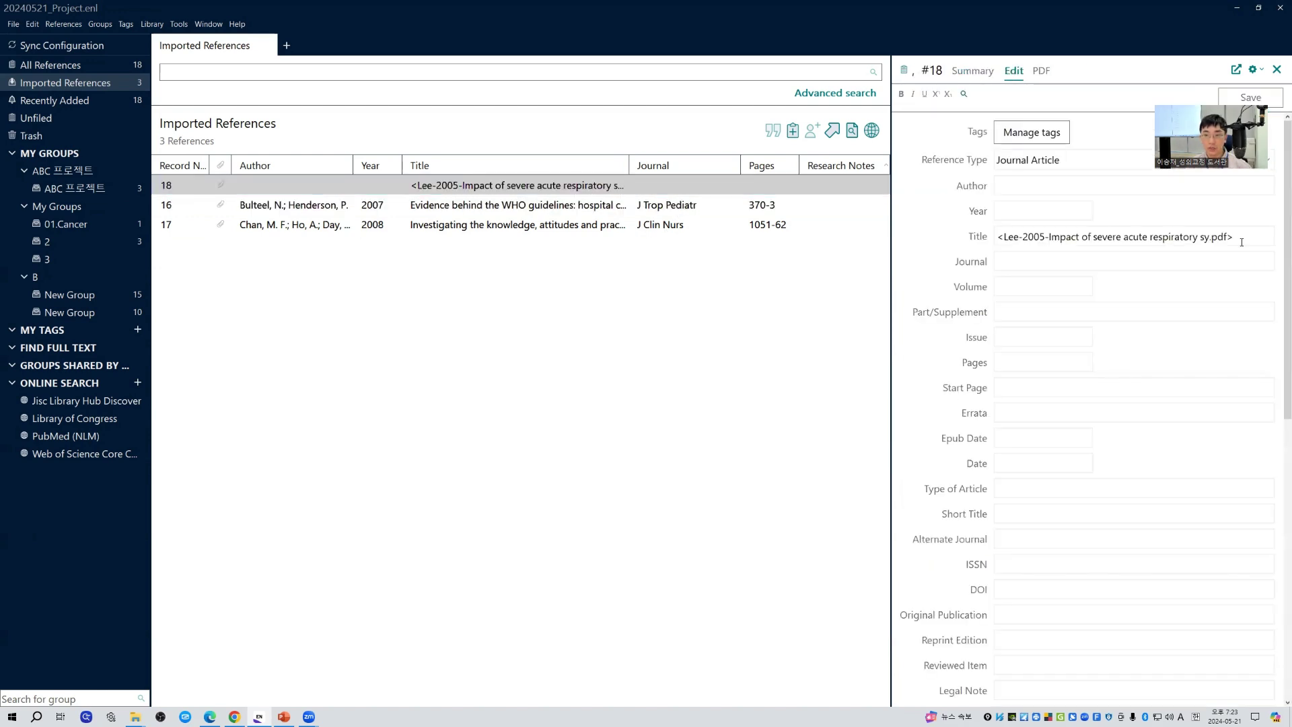
pyautogui.moveTo(1242, 242); pyautogui.dragTo(995, 240)
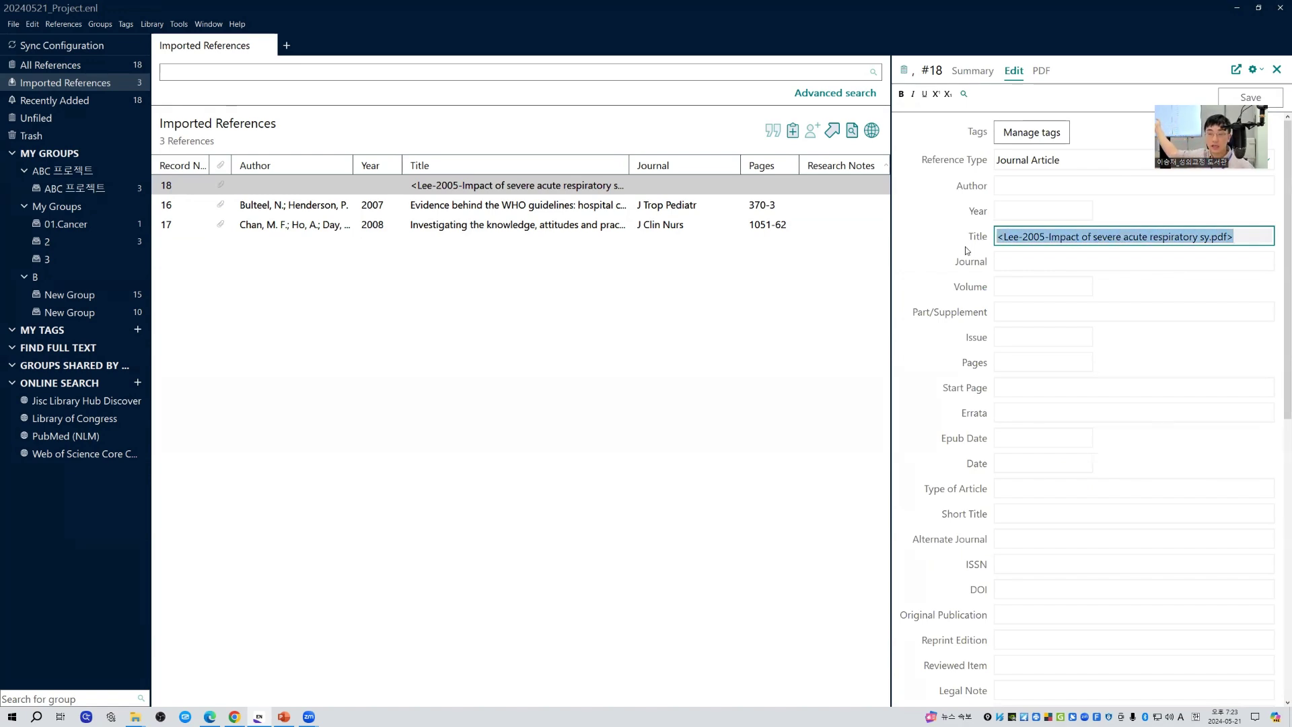
# - Open record 18's attached PDF in a separate window, and move and enlarge the window for reading
pyautogui.click(976, 73)
pyautogui.click(984, 104)
pyautogui.click(983, 129)
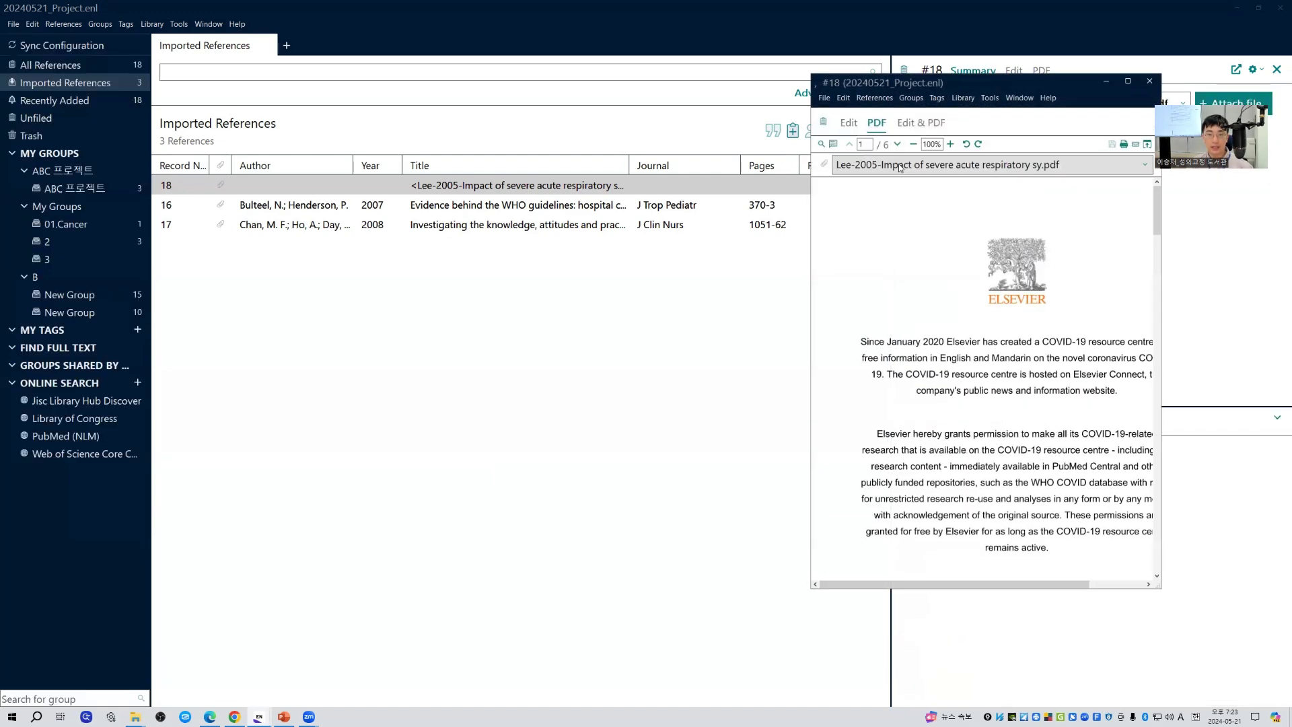
pyautogui.moveTo(904, 82); pyautogui.dragTo(386, 90)
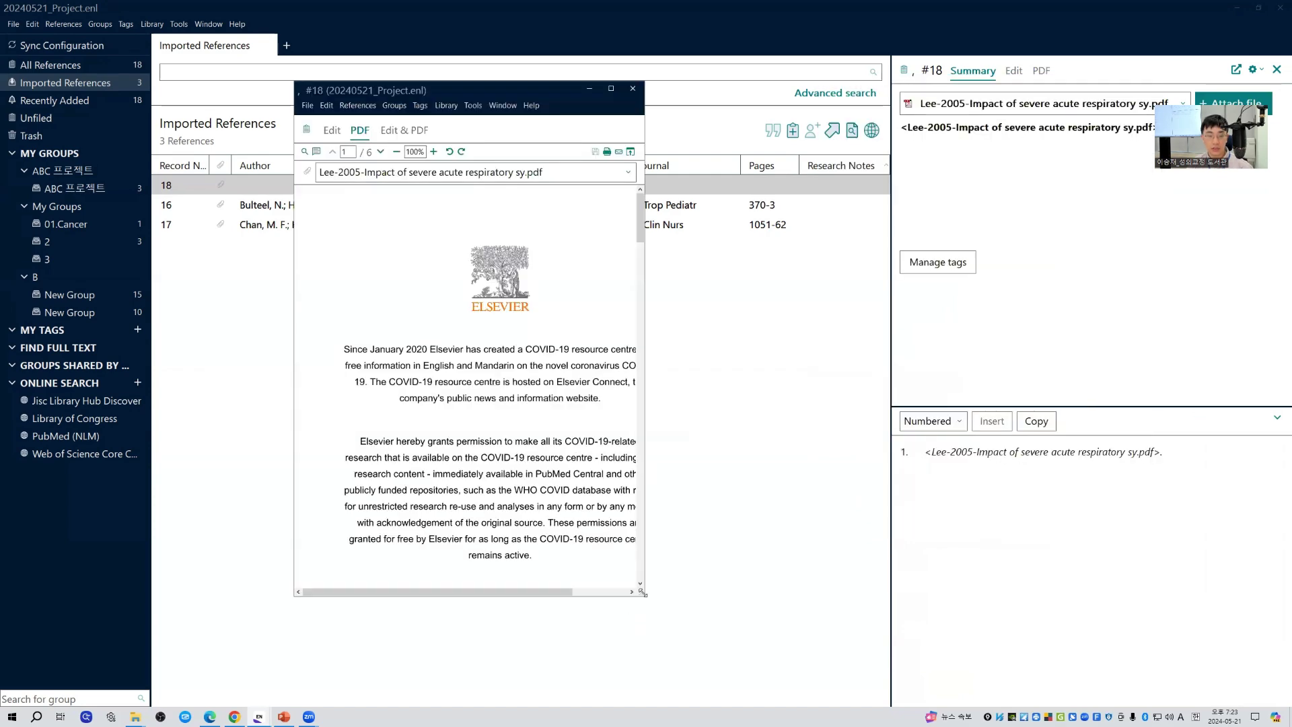
pyautogui.moveTo(643, 593); pyautogui.dragTo(1103, 623)
# - Read the title, authors and abstract on page 2 of record 18's PDF at 175% zoom
pyautogui.scroll(-8, 962, 498)
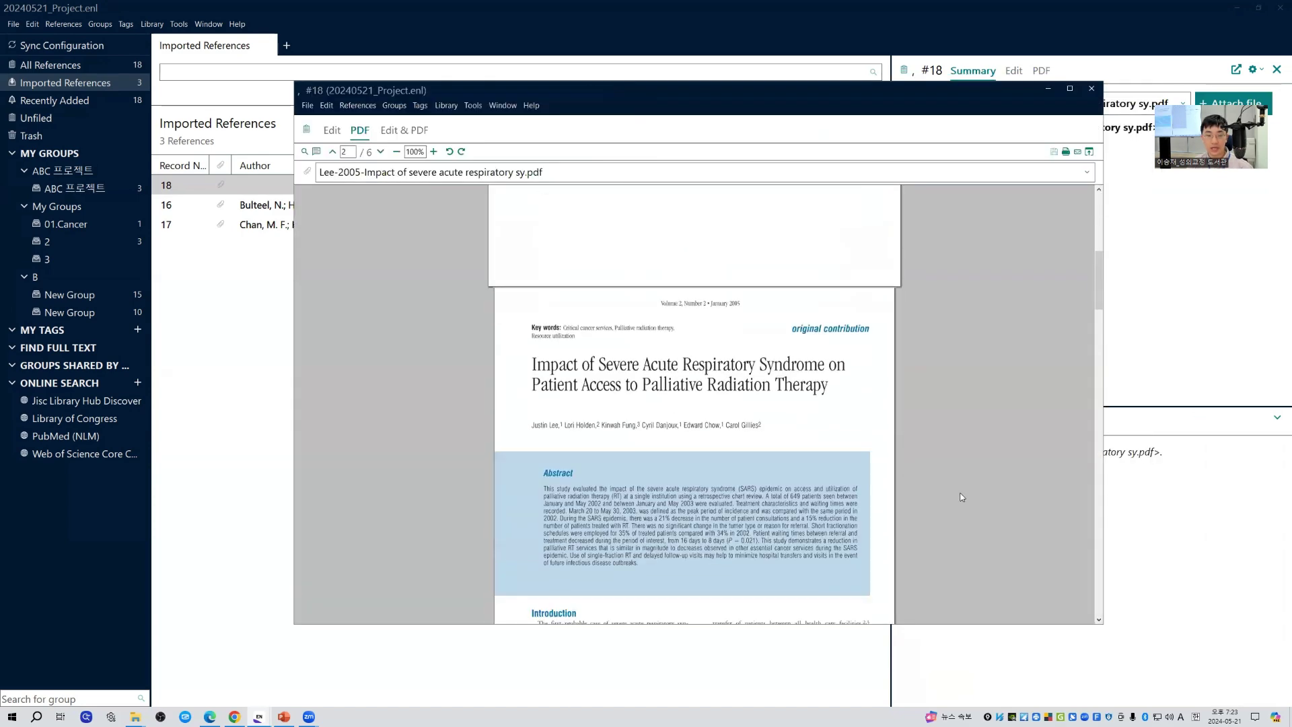
pyautogui.scroll(-2, 962, 498)
pyautogui.click(433, 152)
pyautogui.click(434, 151)
pyautogui.click(434, 151)
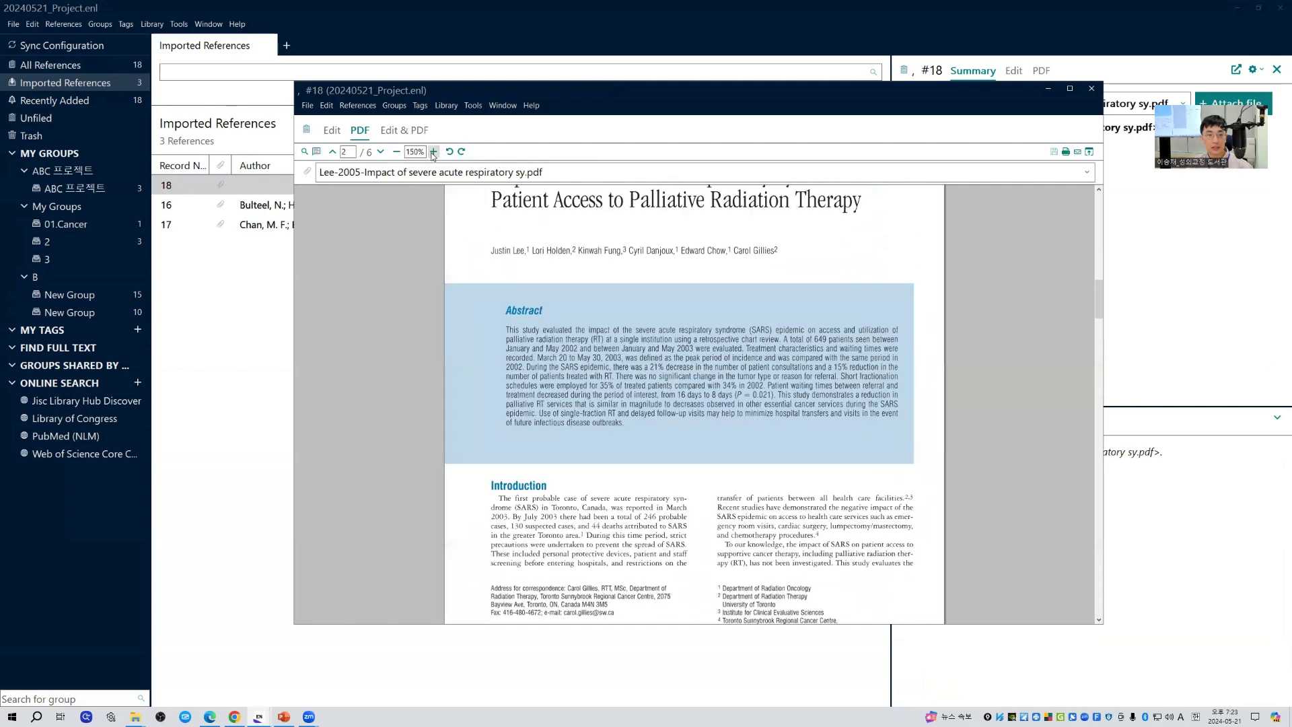
pyautogui.scroll(-2, 648, 291)
pyautogui.scroll(1, 648, 291)
pyautogui.scroll(2, 648, 291)
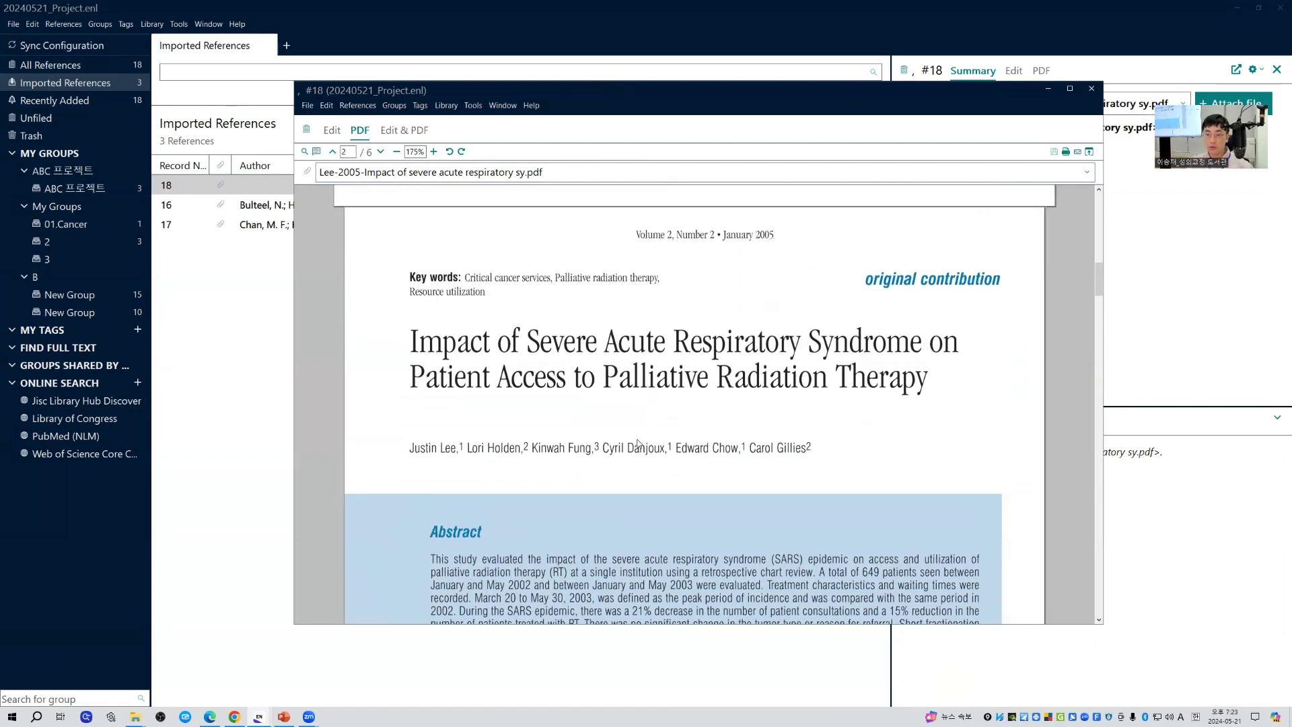
# - Switch to PowerPoint, present slide 40 on importing PDFs that lack reference information, and end the show and minimise the deck
pyautogui.hotkey('alt', 'Tab')
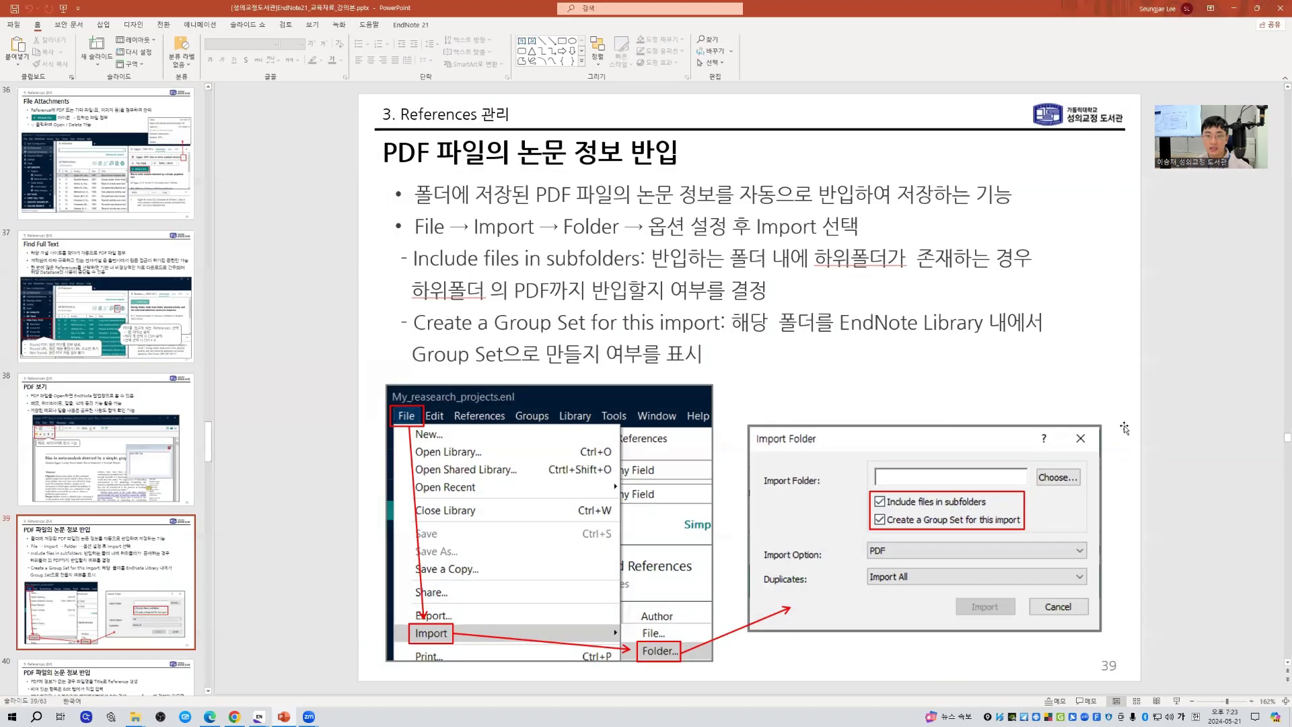
pyautogui.press('pagedown')
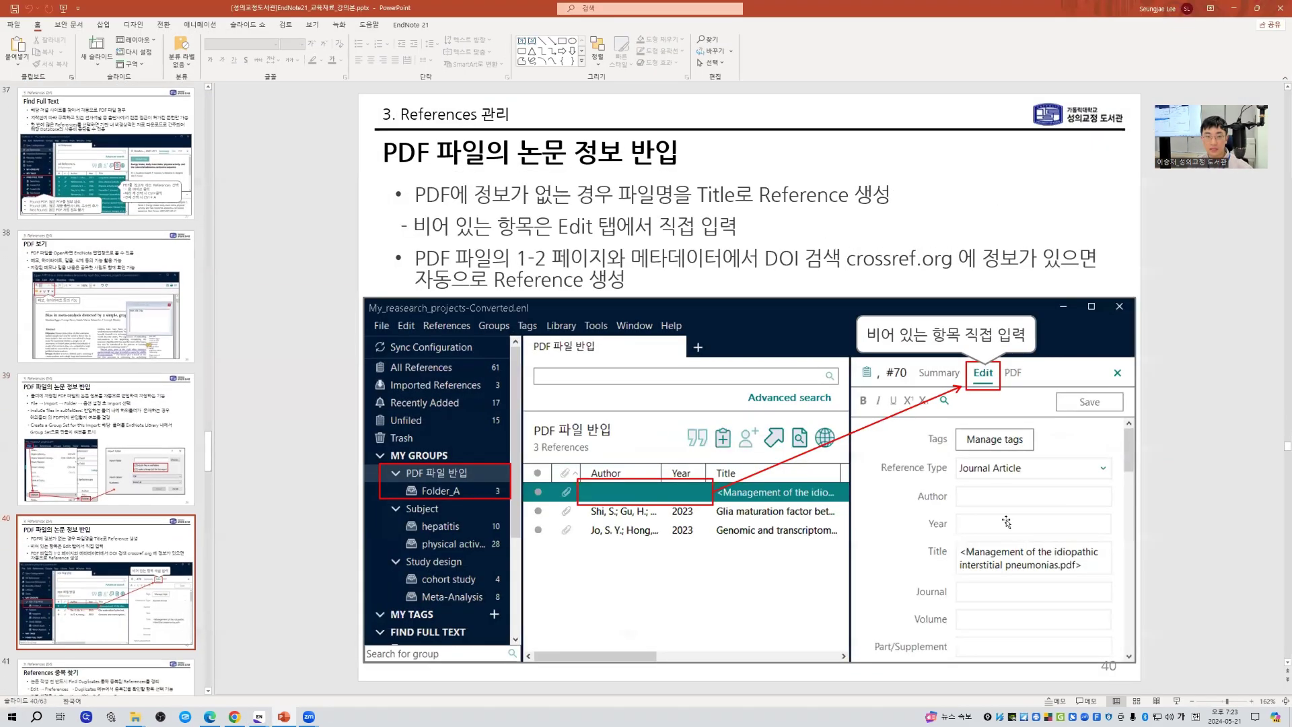
pyautogui.click(1176, 703)
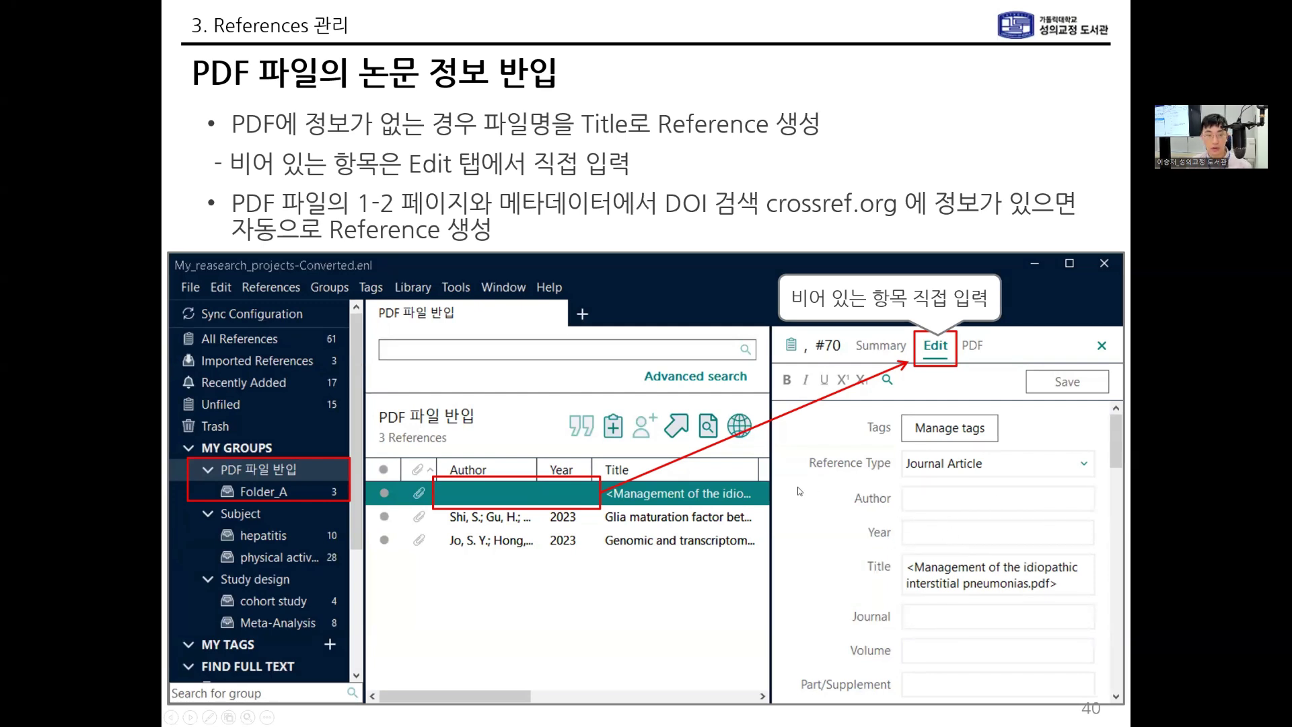
pyautogui.rightClick(955, 419)
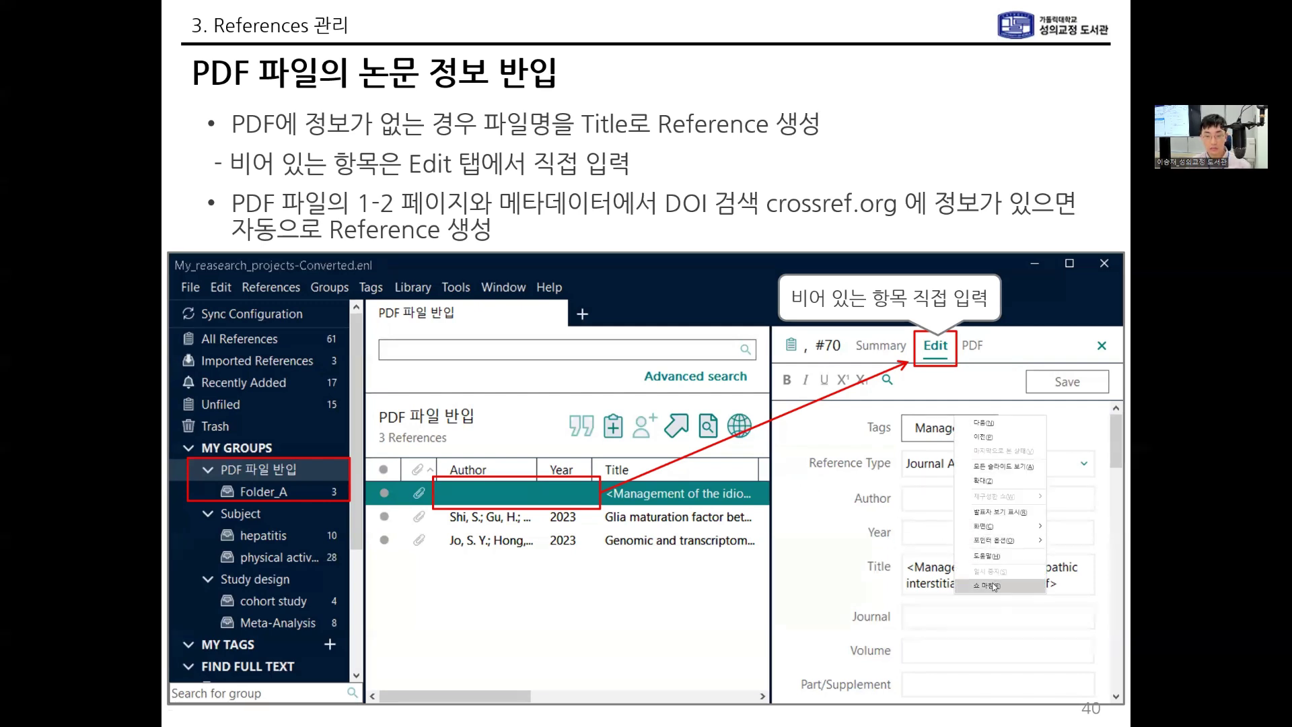
pyautogui.click(994, 583)
pyautogui.click(1233, 8)
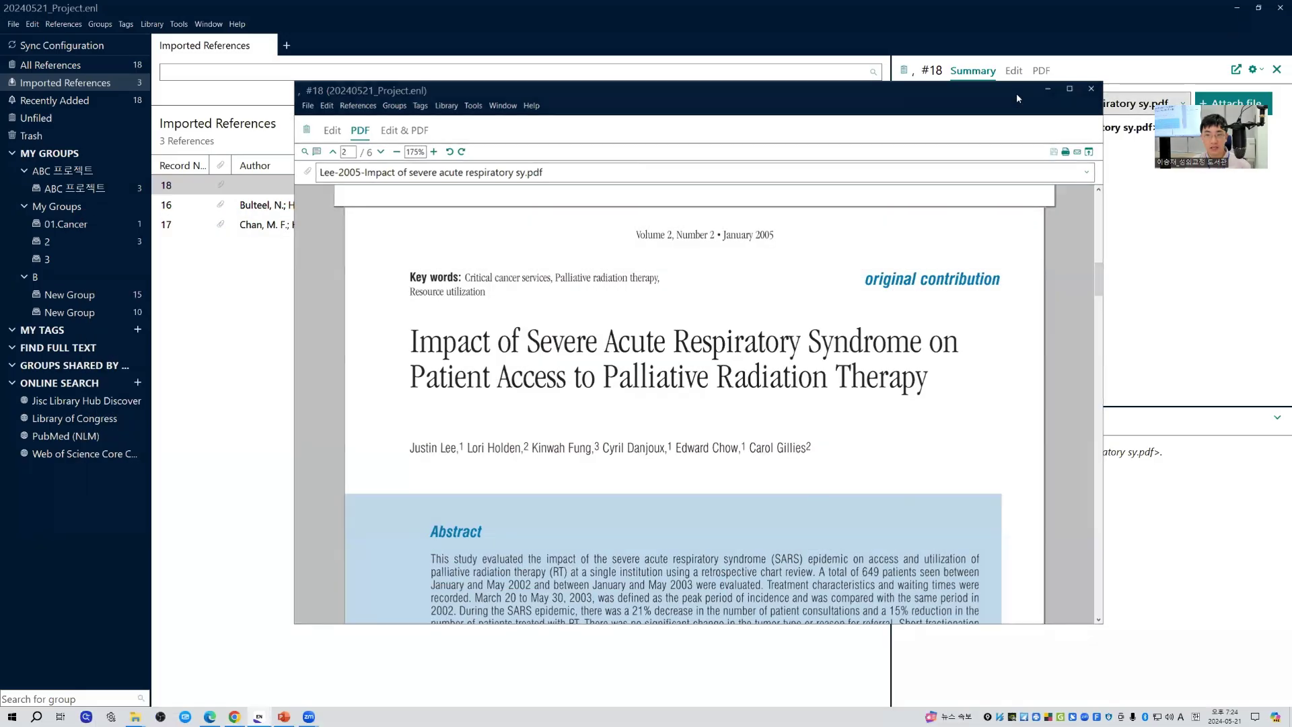
# - Open record 18's editable fields, switch to the browser and reopen the PubMed article on en bloc chest wall resection from the history
pyautogui.click(1014, 71)
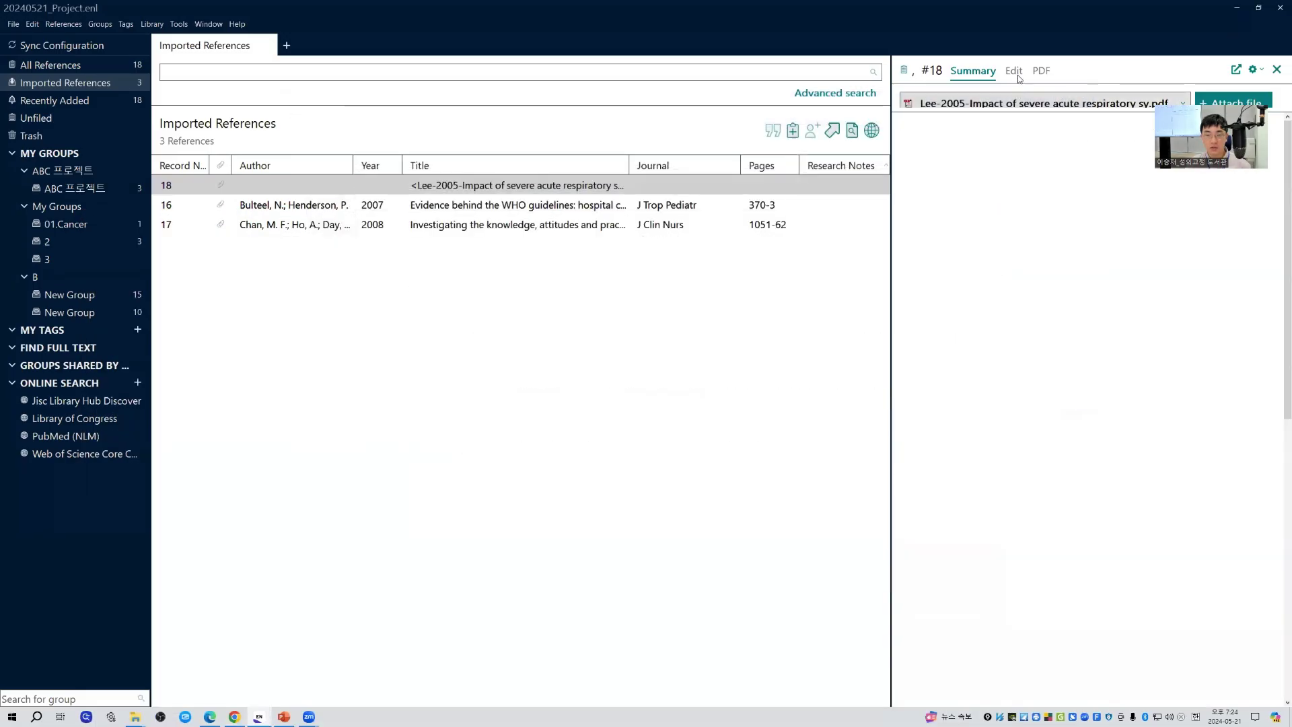
pyautogui.hotkey('alt', 'Tab')
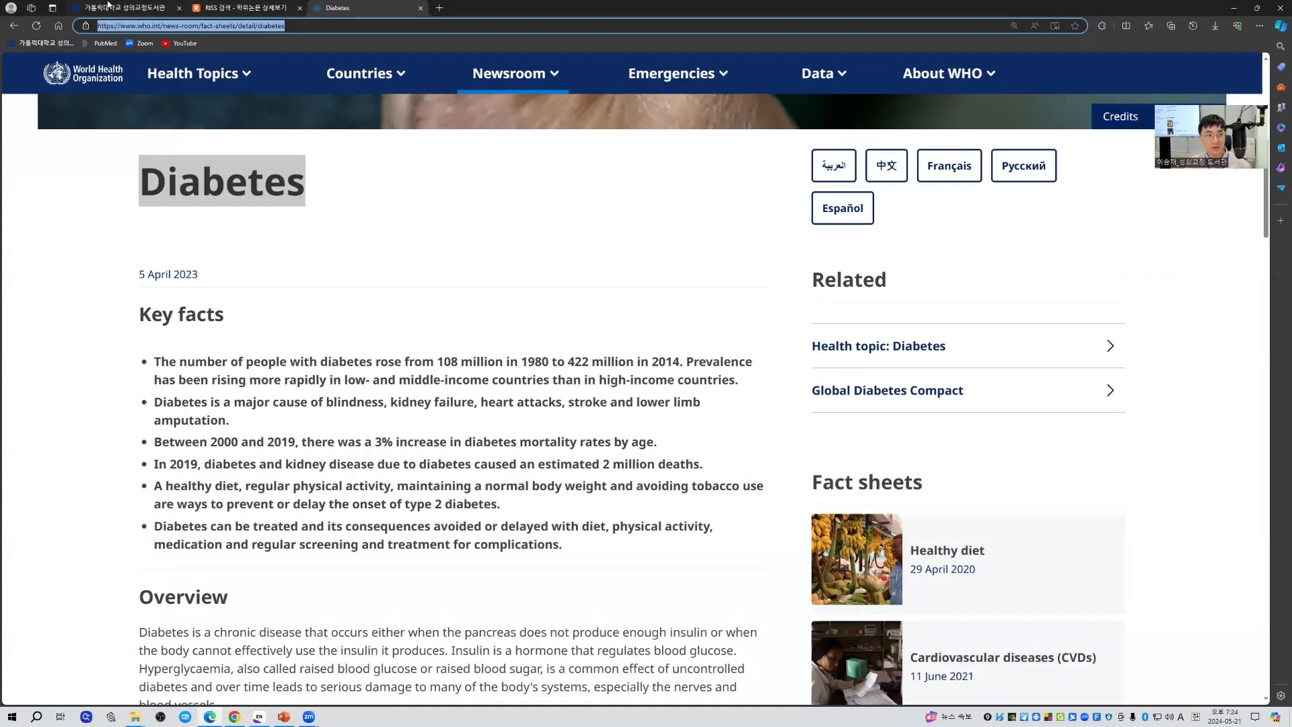
pyautogui.click(107, 5)
pyautogui.click(438, 7)
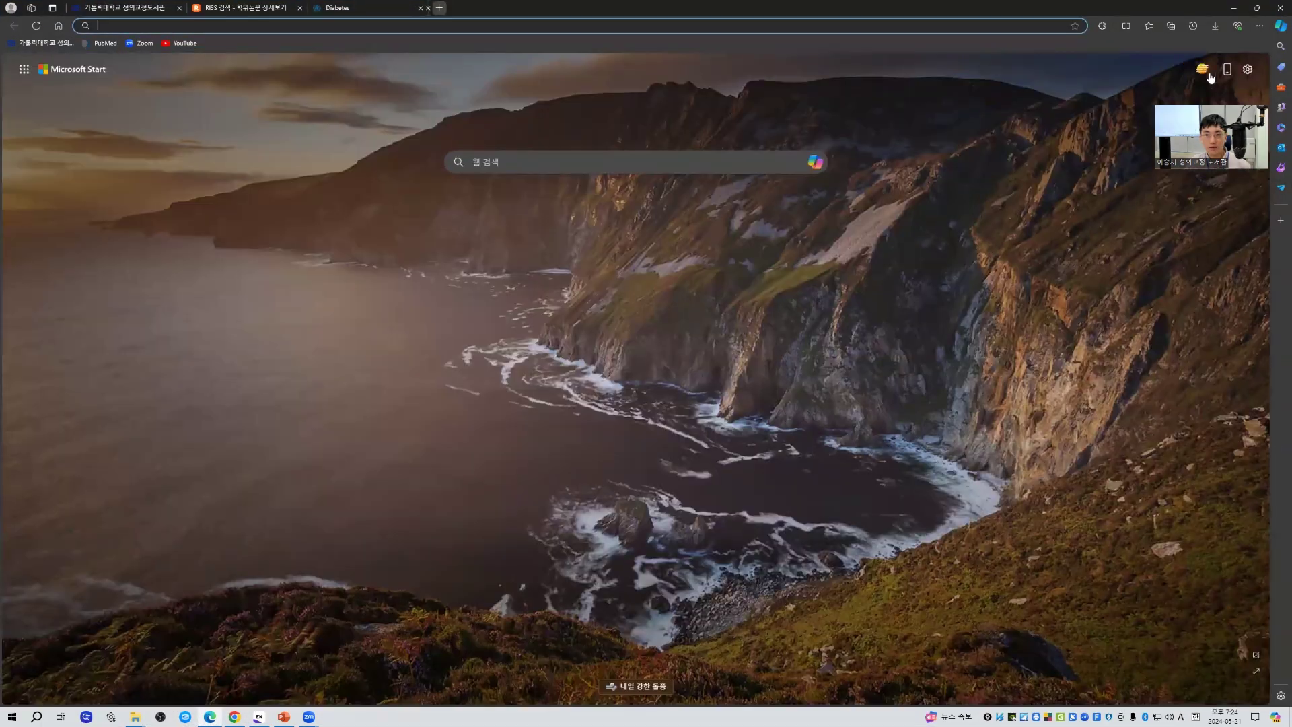
pyautogui.click(1258, 26)
pyautogui.click(1094, 147)
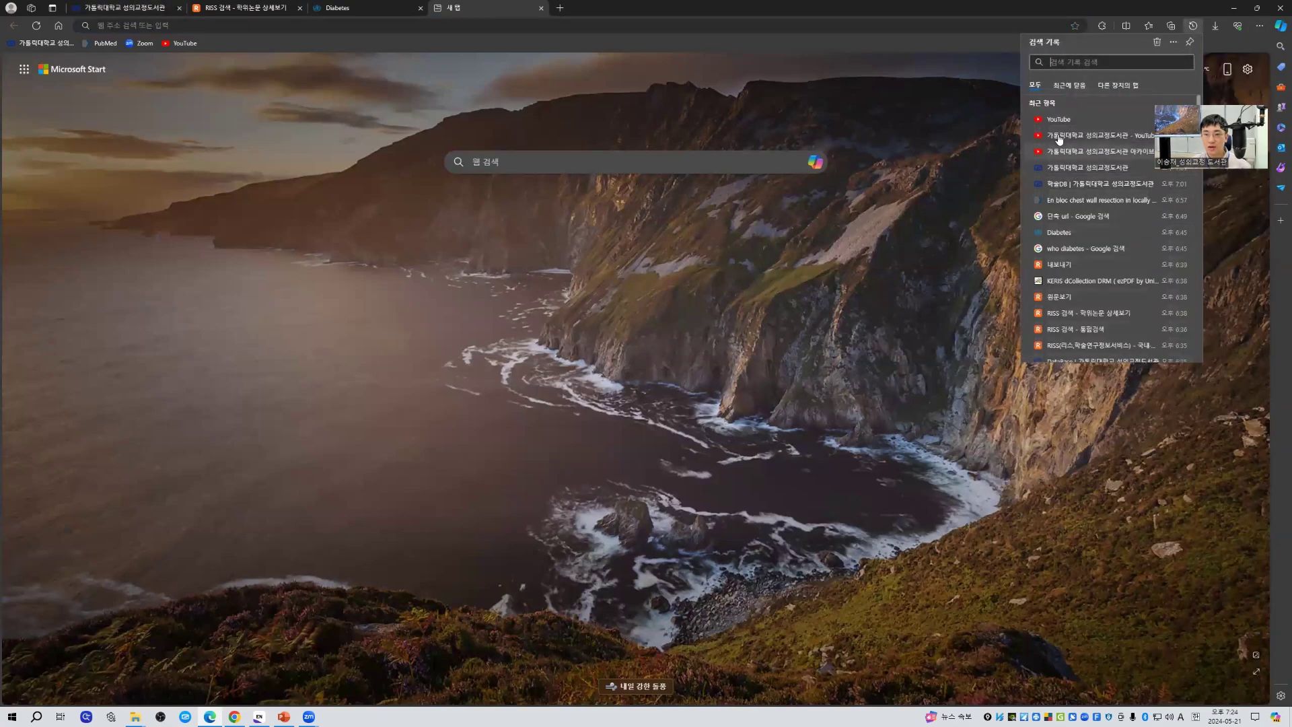
pyautogui.click(1044, 207)
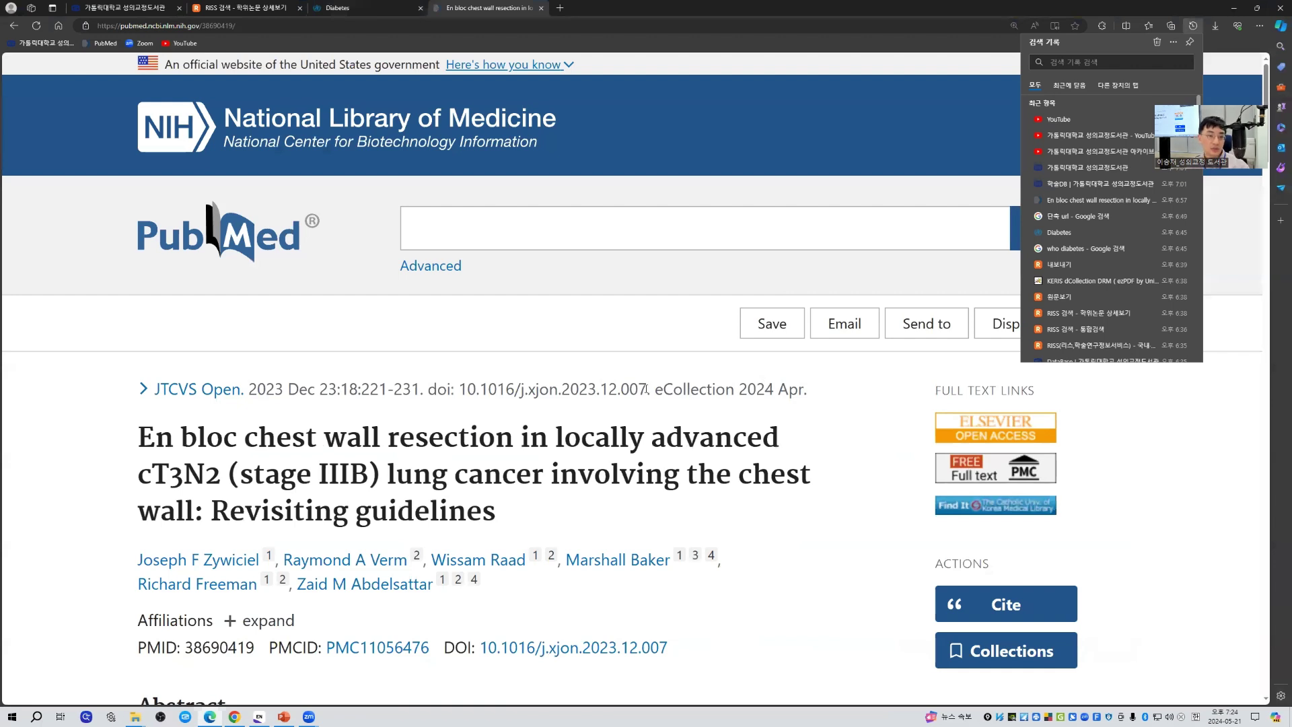
# - Copy the article's DOI 10.1016/j.xjon.2023.12.007 from PubMed into the DOI field of record 18 in EndNote
pyautogui.moveTo(646, 390)
pyautogui.mouseDown()
pyautogui.moveTo(462, 391)
pyautogui.moveTo(647, 391)
pyautogui.mouseUp()
pyautogui.hotkey('ctrl', 'c')
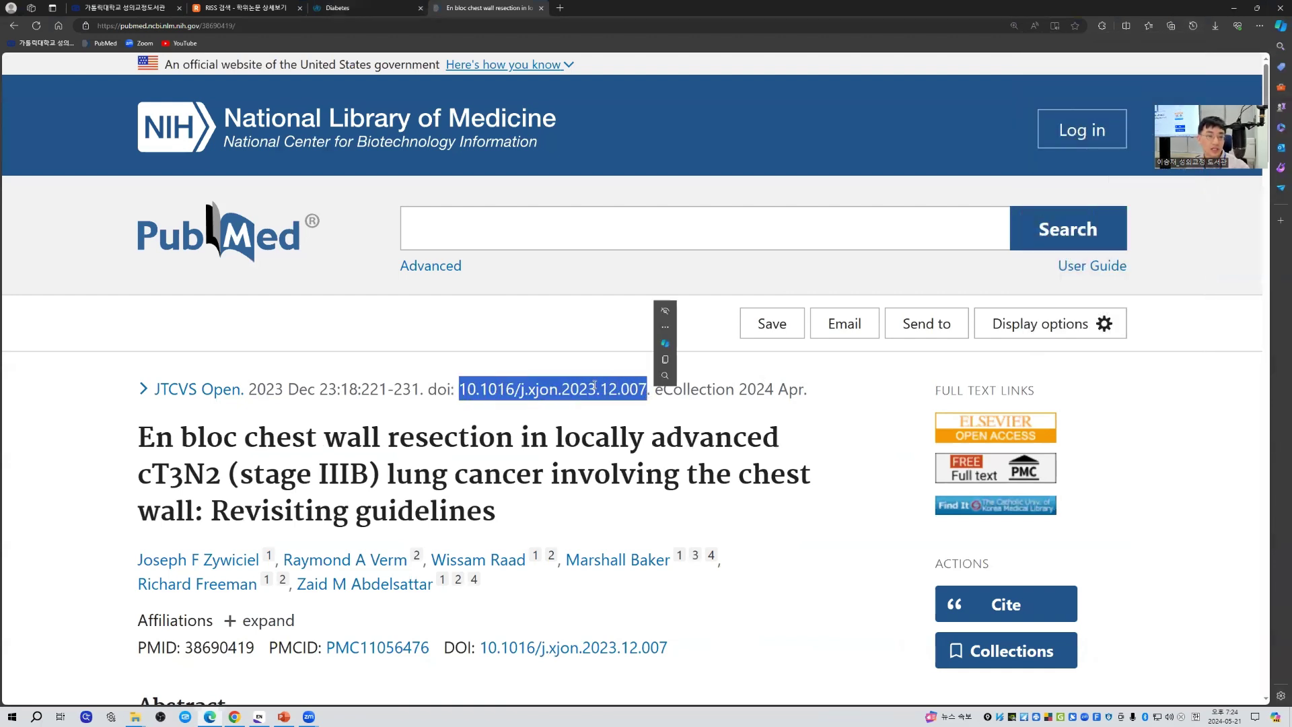
pyautogui.rightClick(595, 386)
pyautogui.click(622, 398)
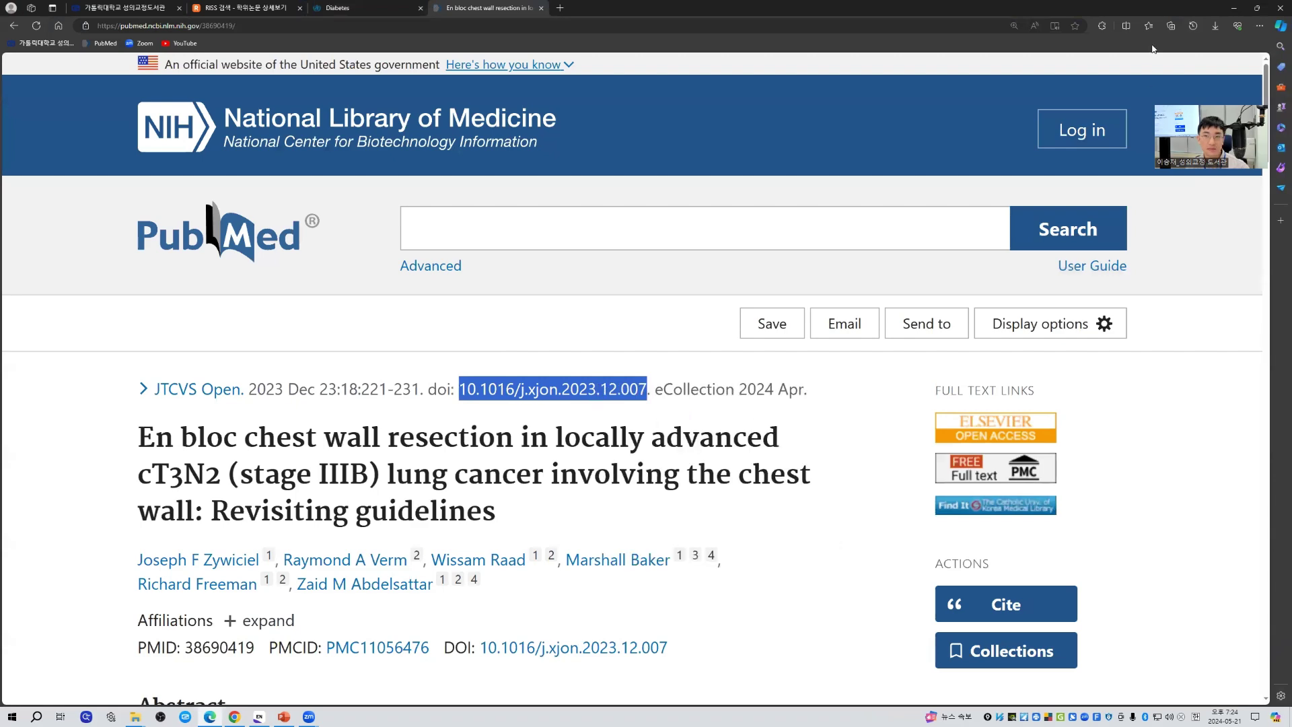
pyautogui.click(1234, 8)
pyautogui.click(1021, 498)
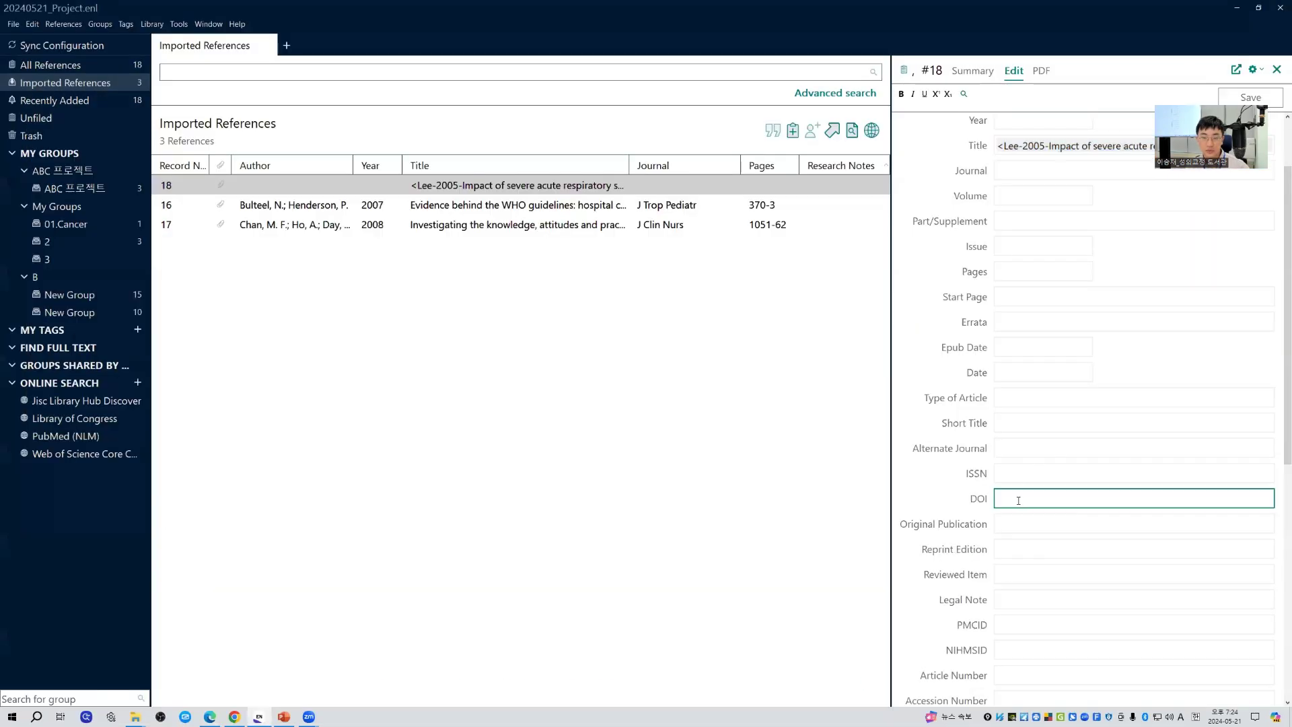
pyautogui.hotkey('ctrl', 'v')
pyautogui.scroll(1, 1115, 213)
# - Delete the file-name text from record 18's Title field
pyautogui.doubleClick(1104, 236)
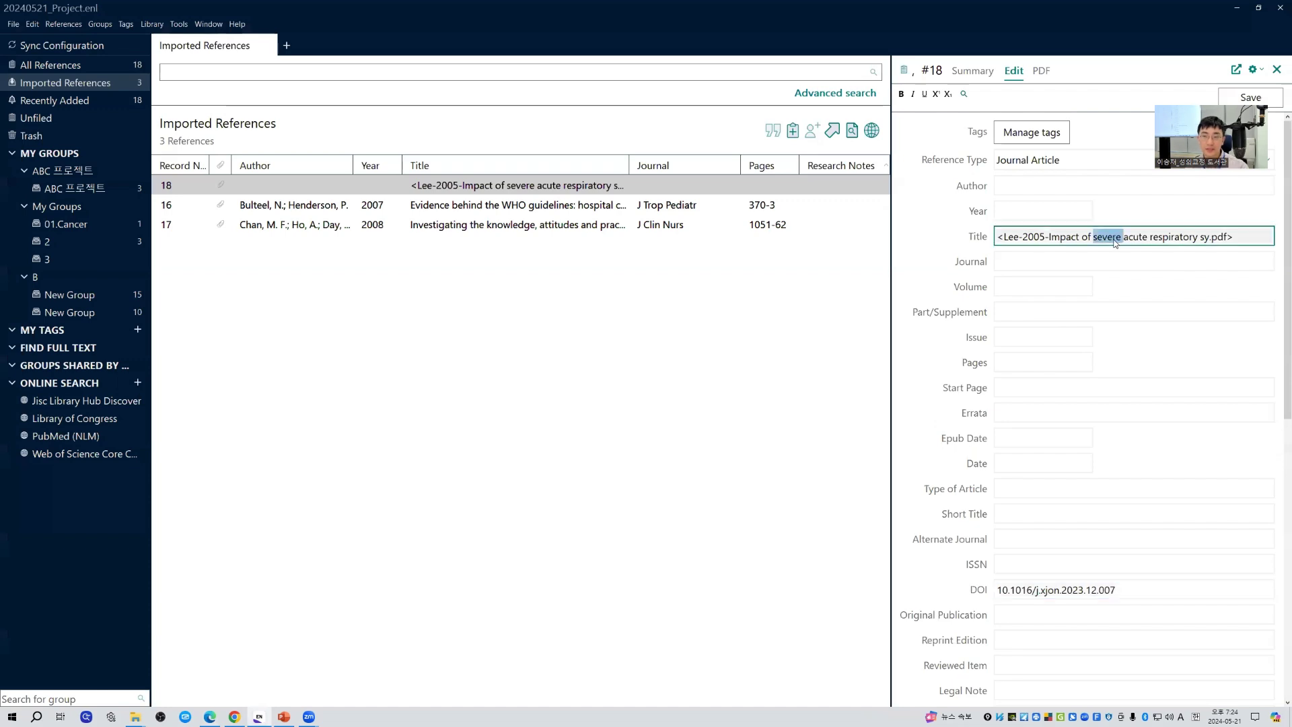
pyautogui.hotkey('ctrl', 'a')
pyautogui.press('Delete')
pyautogui.click(1039, 310)
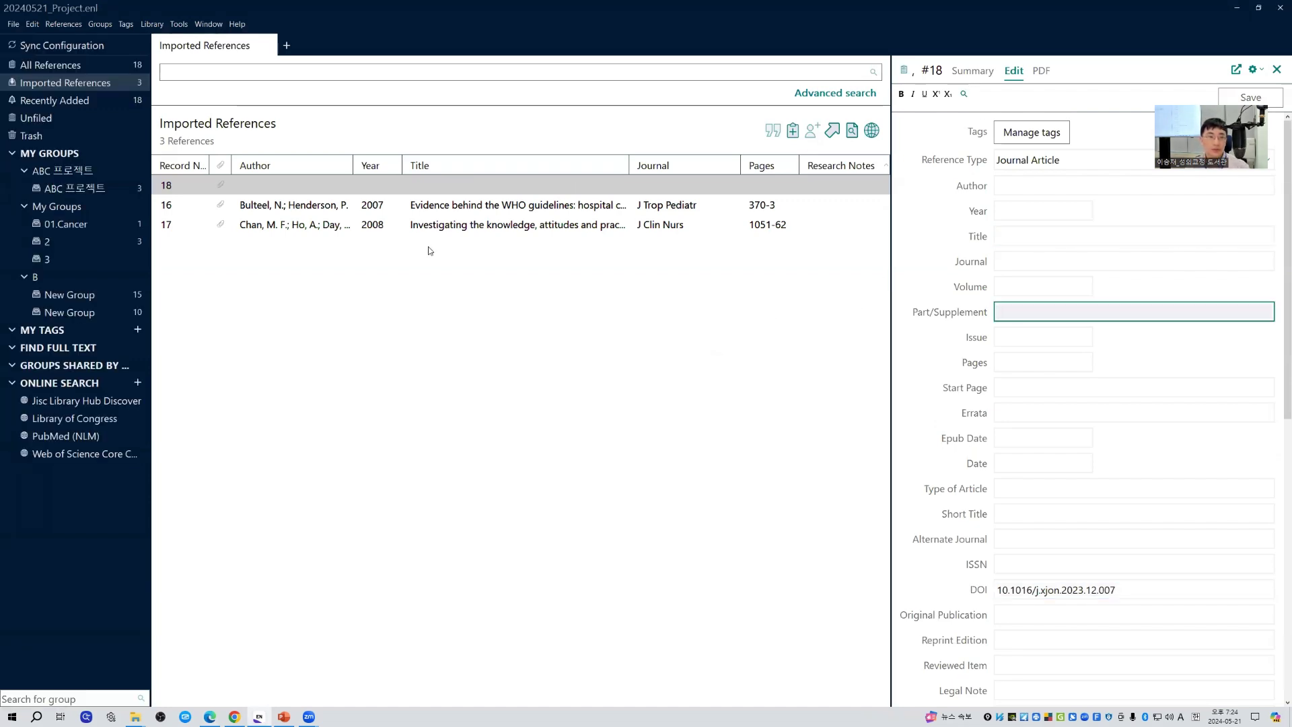
# - Find reference updates for record 18, update all of its fields with the available data and save the reference
pyautogui.click(470, 191)
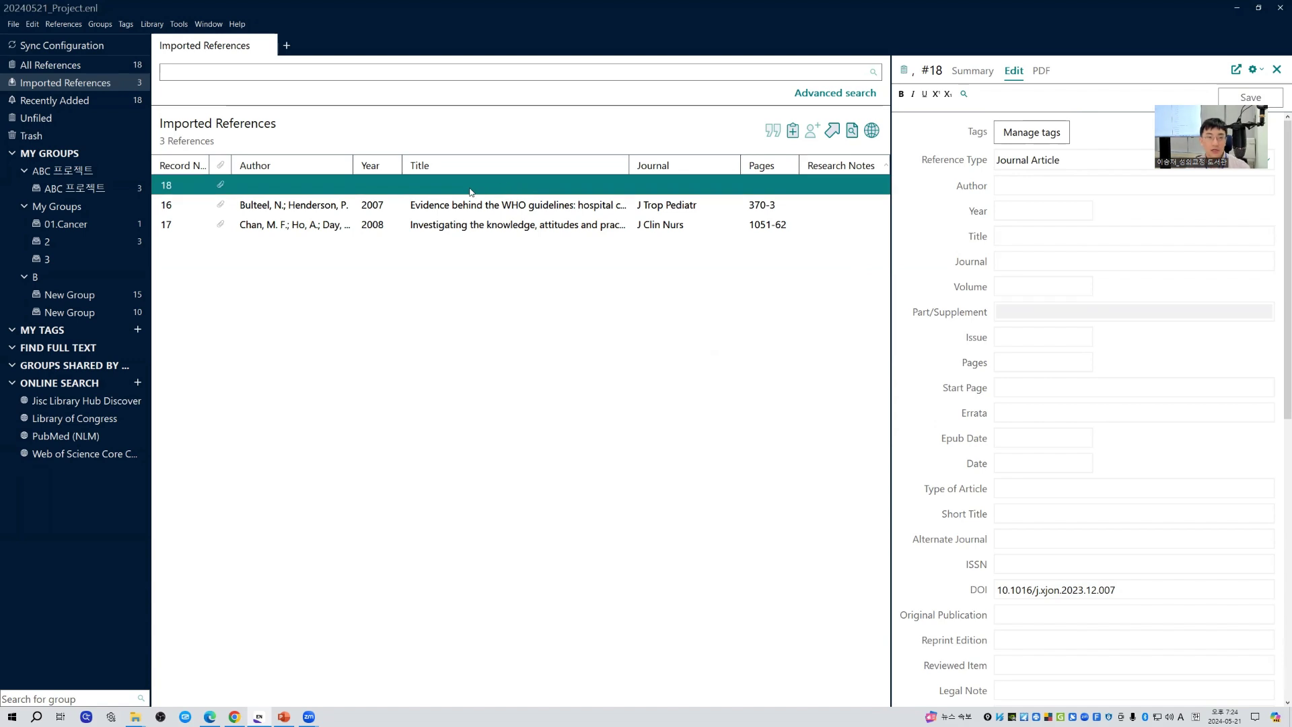
pyautogui.rightClick(469, 191)
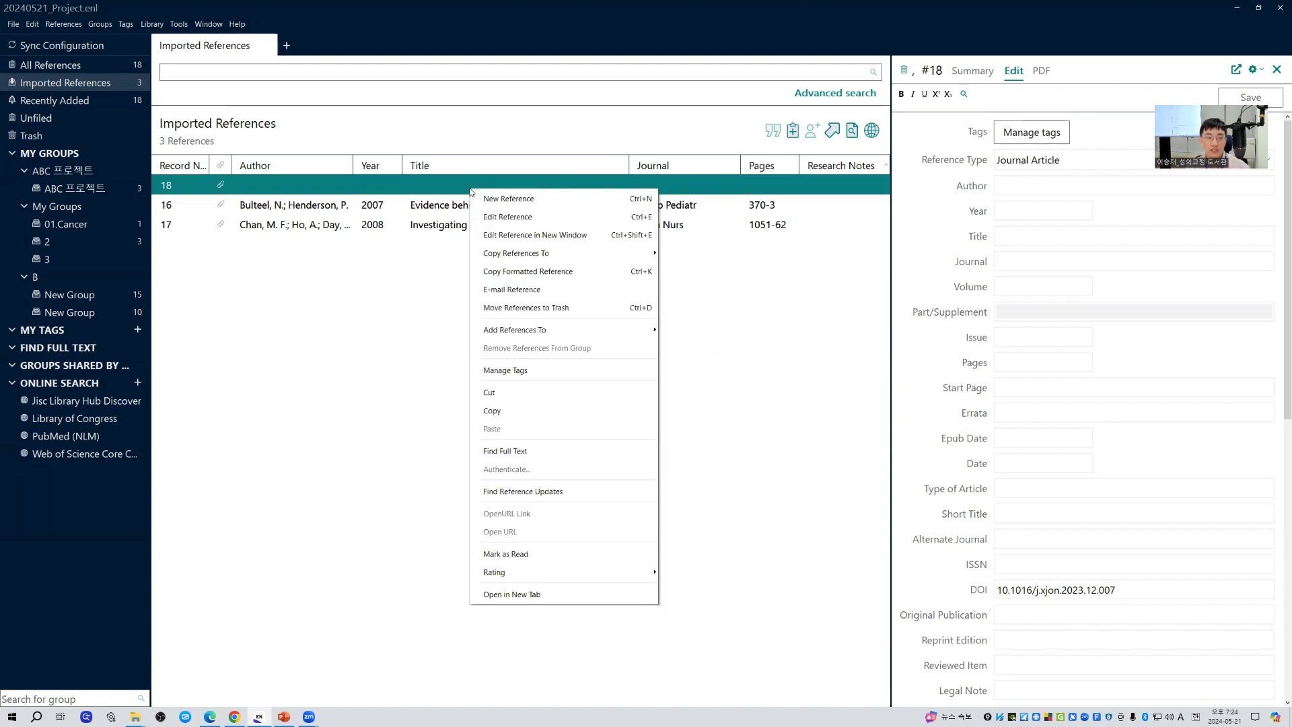
pyautogui.click(550, 491)
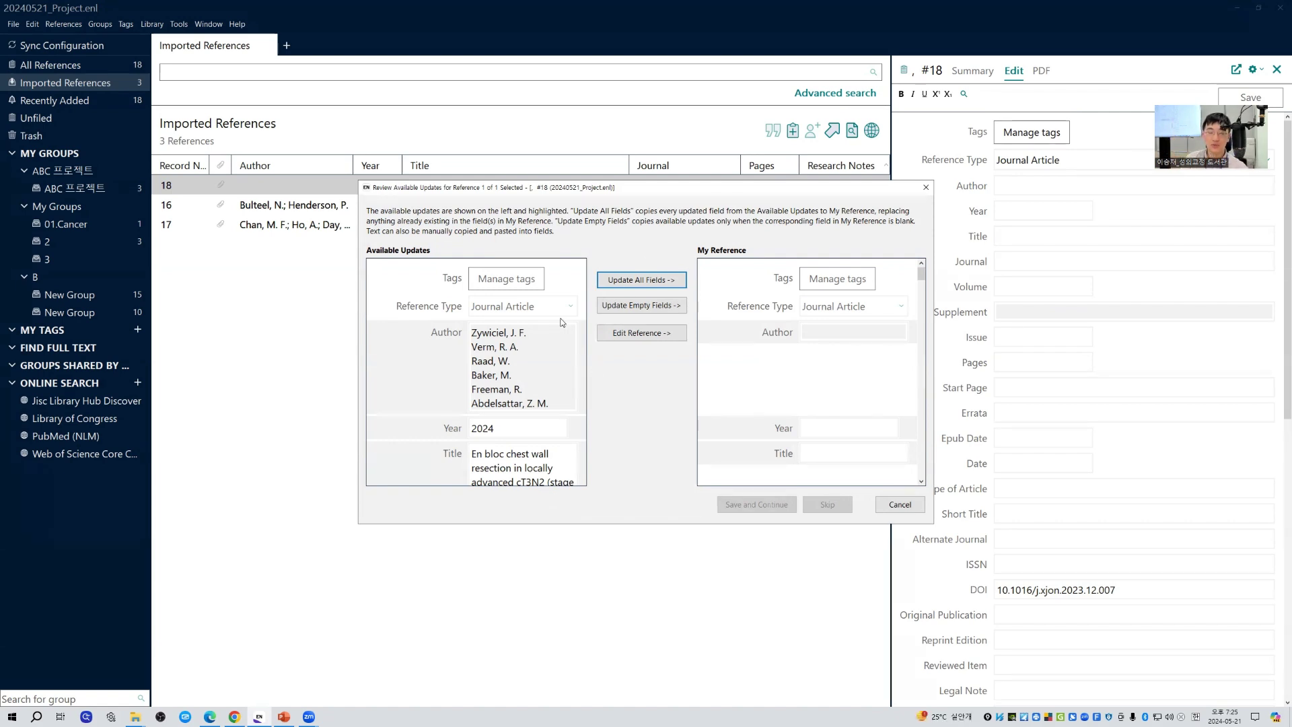
pyautogui.click(631, 282)
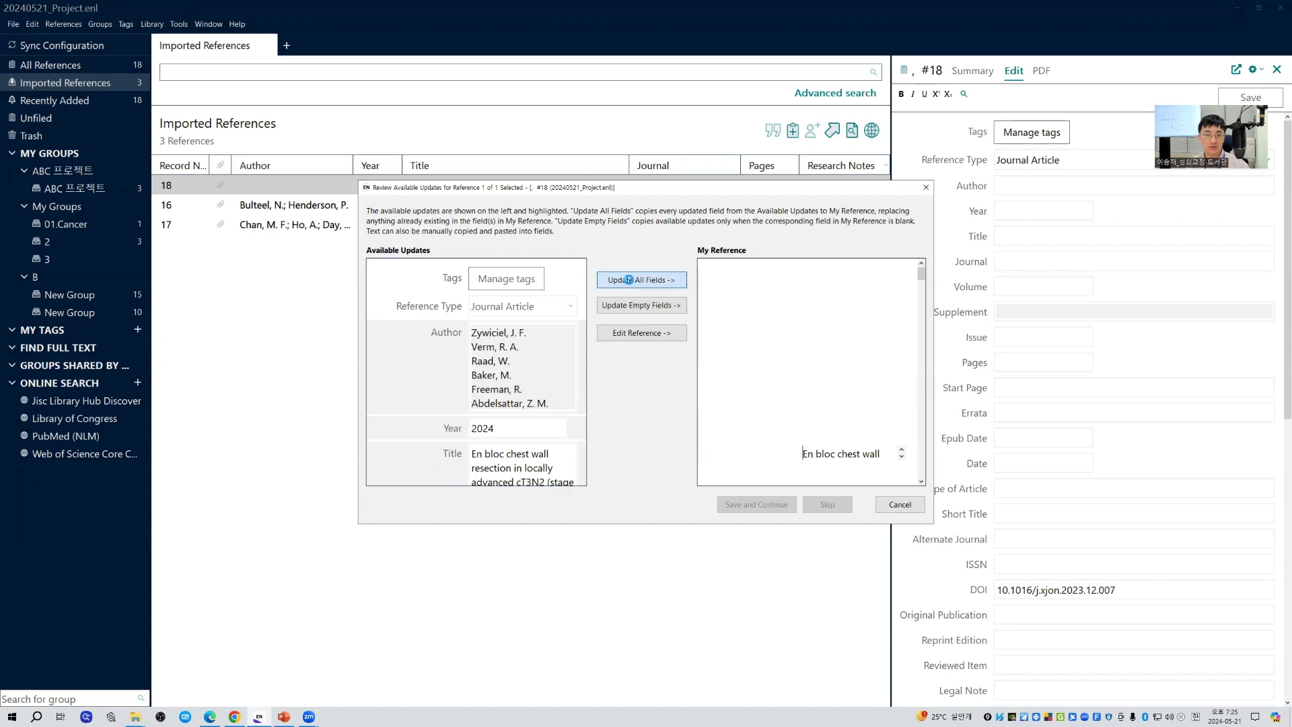
pyautogui.click(757, 504)
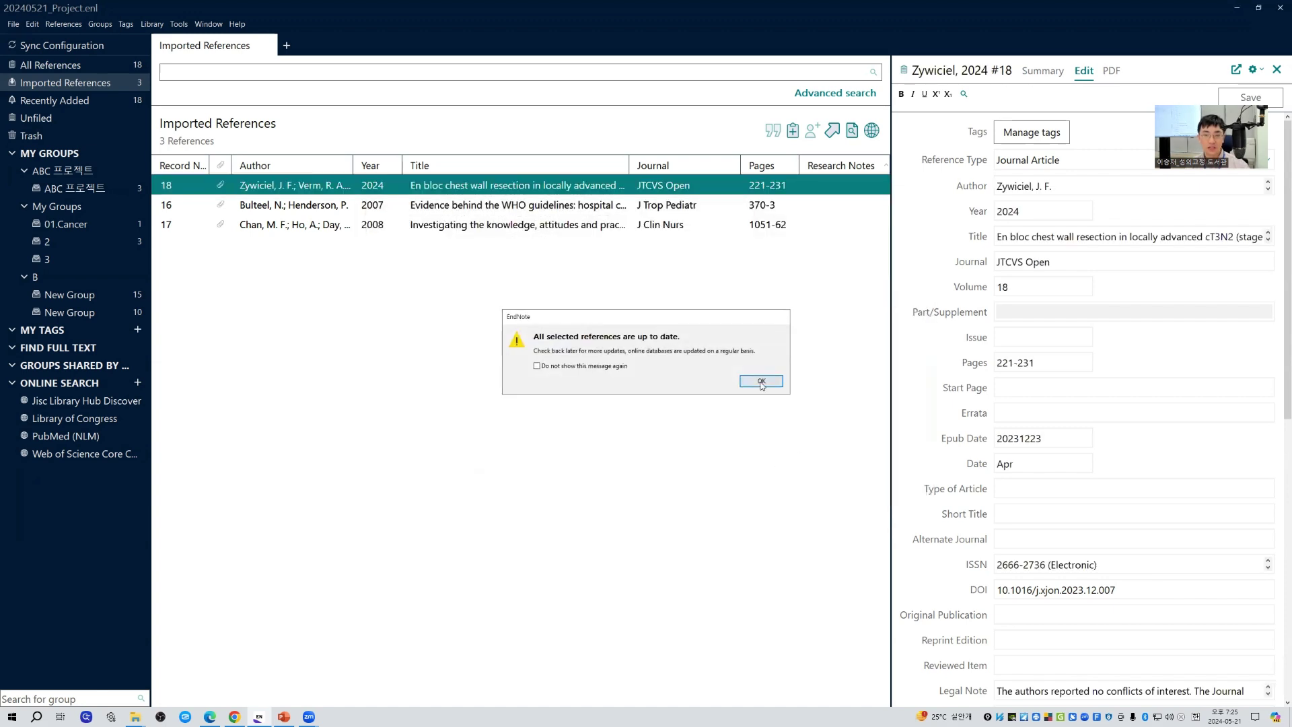
pyautogui.click(762, 382)
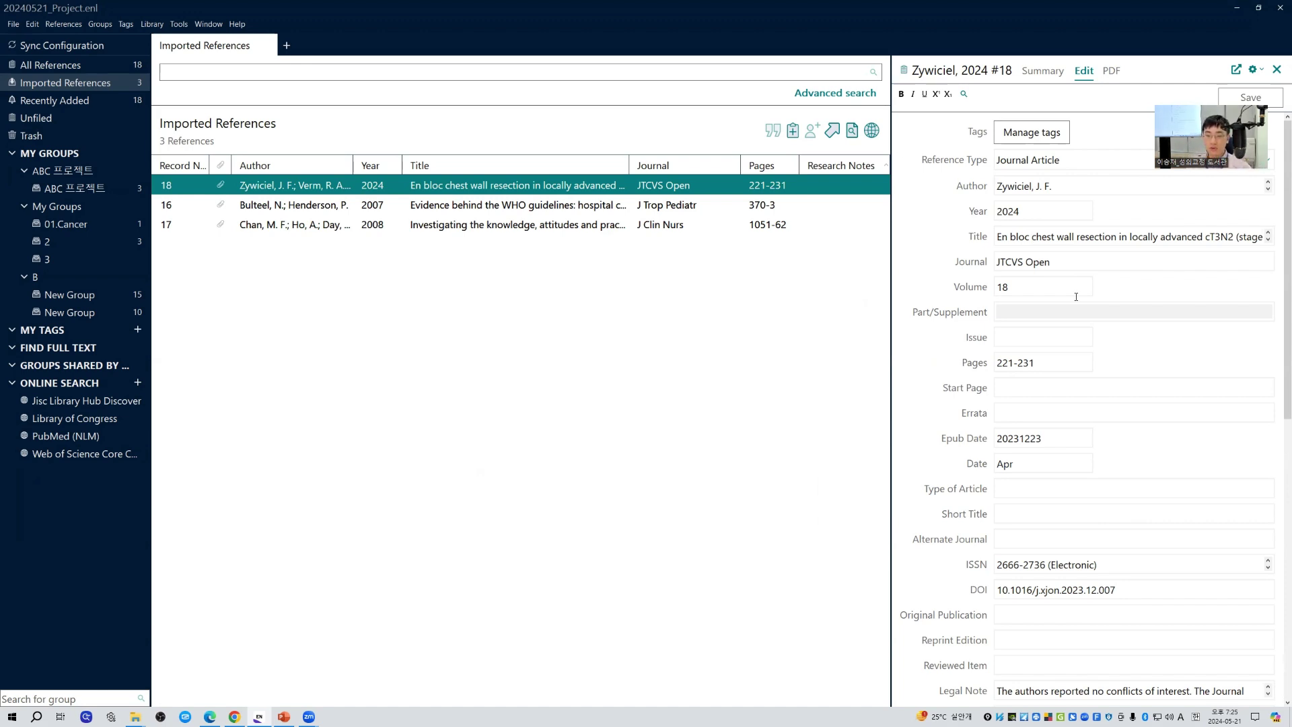
# - Review record 18's updated bibliographic fields and the reference update command available for it
pyautogui.scroll(-6, 1077, 303)
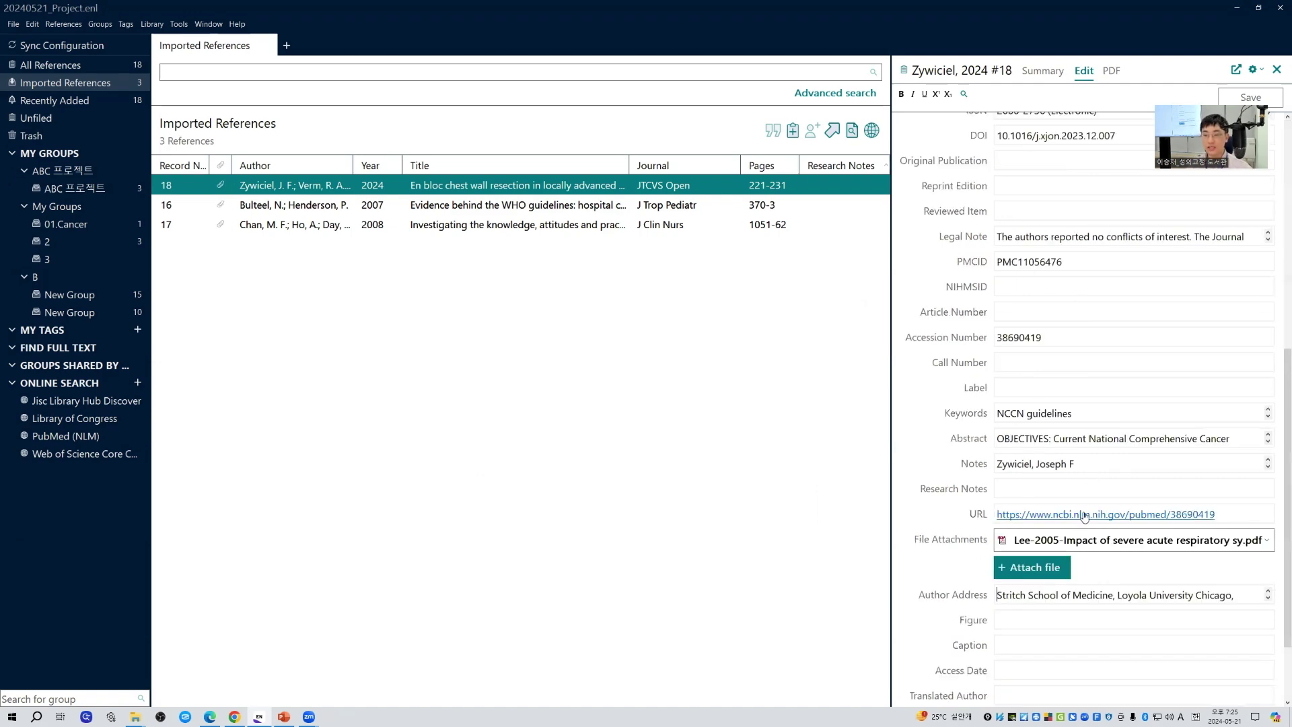
pyautogui.scroll(6, 1085, 516)
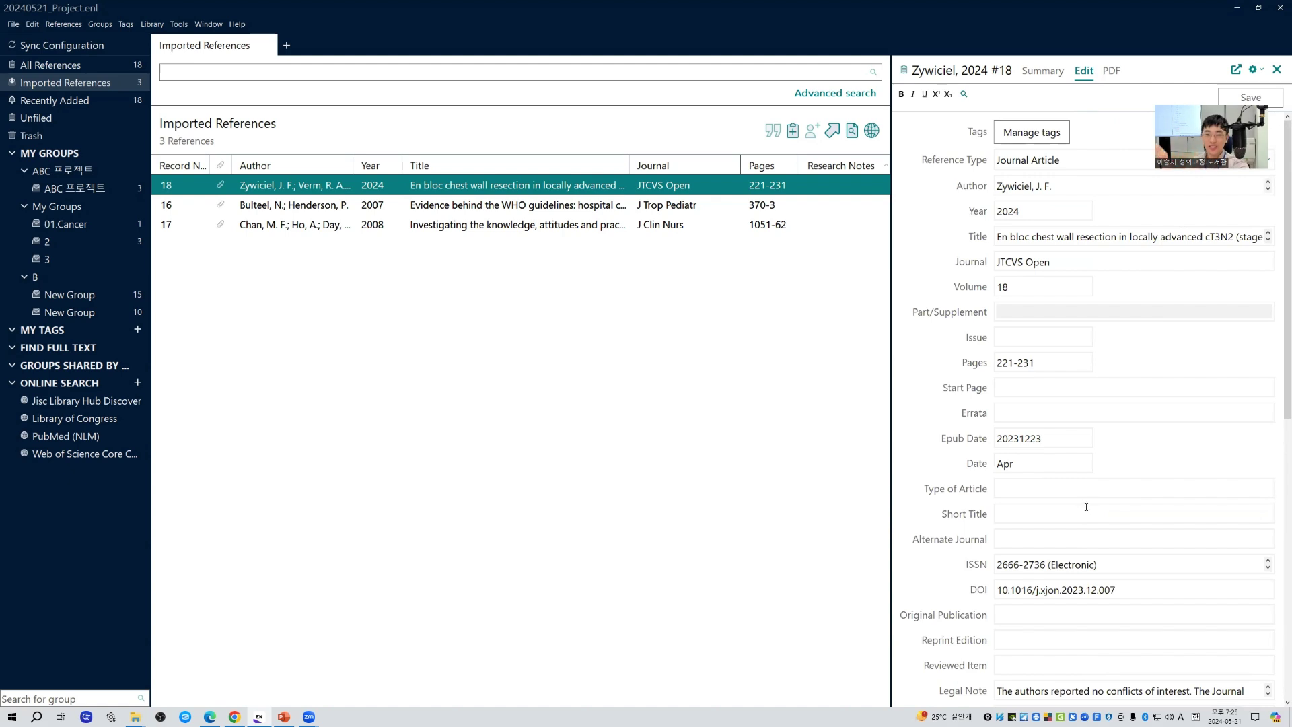
pyautogui.rightClick(773, 189)
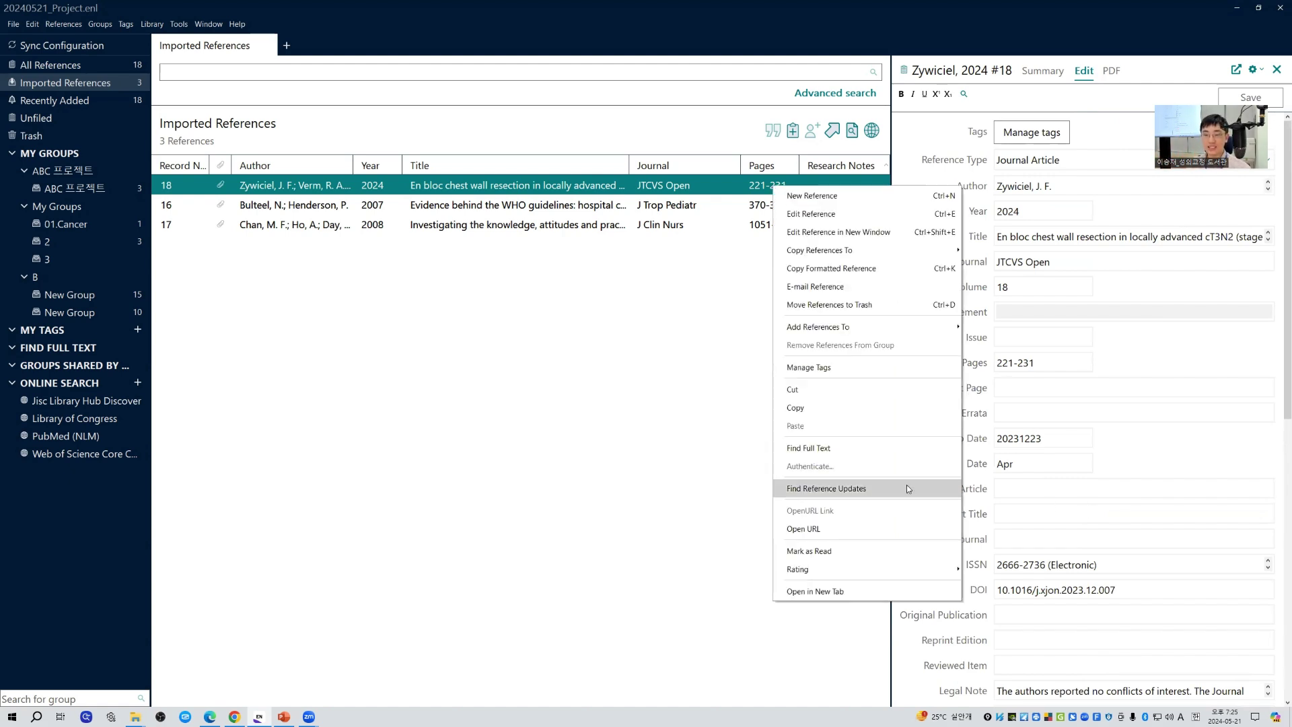
# - Copy record 18's DOI 10.1016/j.xjon.2023.12.007 and search for it in a new browser tab
pyautogui.click(1133, 592)
pyautogui.moveTo(1133, 592); pyautogui.dragTo(912, 596)
pyautogui.hotkey('ctrl', 'c')
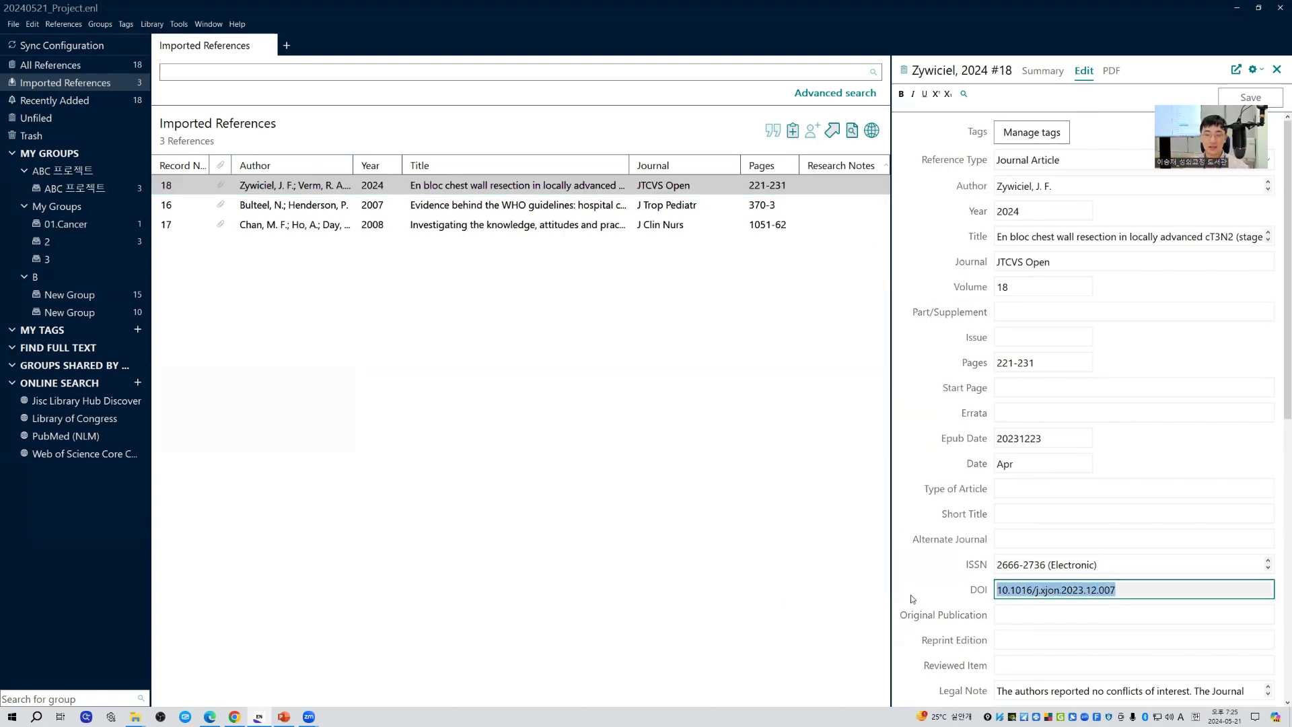
pyautogui.scroll(-3, 911, 596)
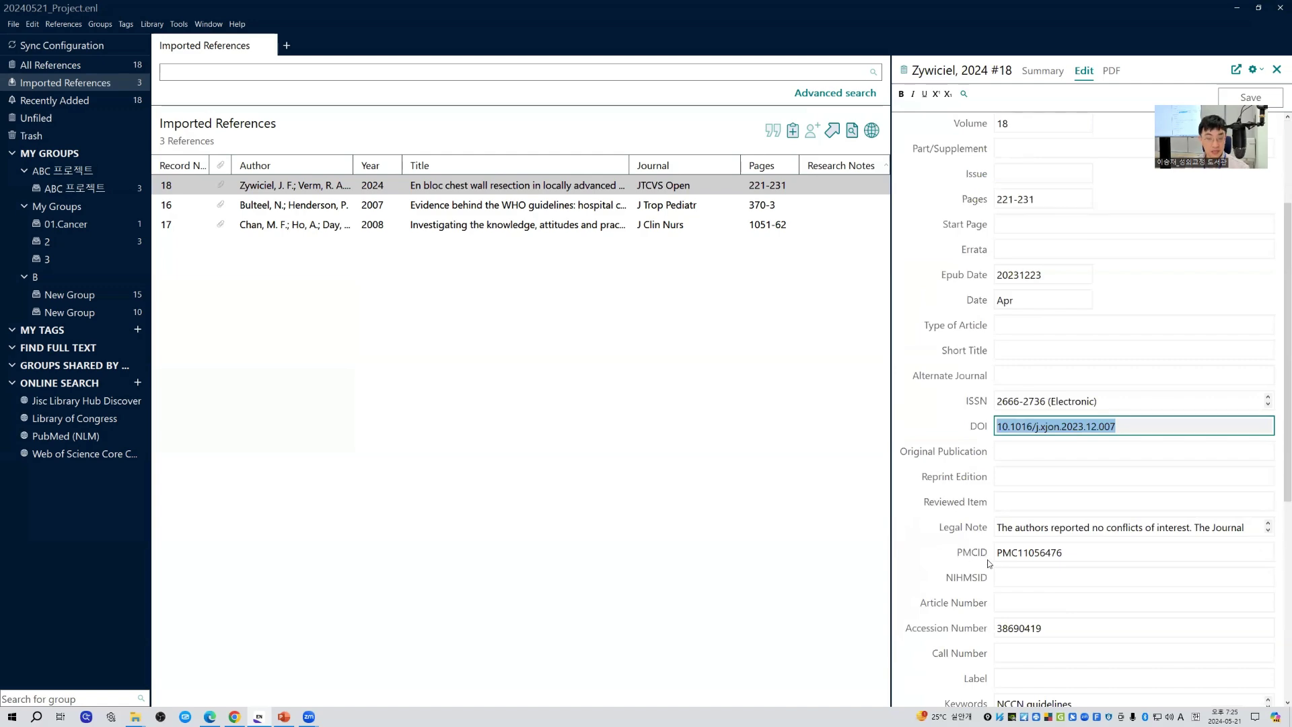
pyautogui.hotkey('alt', 'Tab')
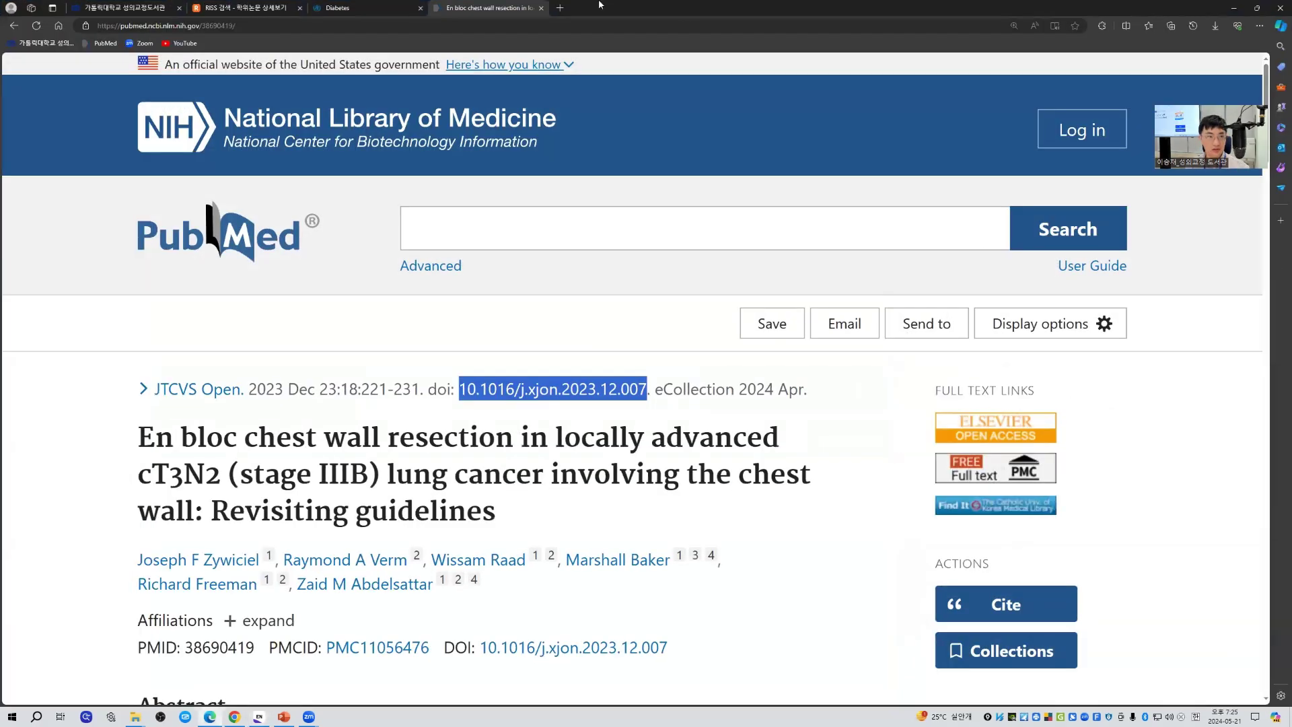
pyautogui.click(557, 7)
pyautogui.hotkey('ctrl', 'v')
pyautogui.press('Return')
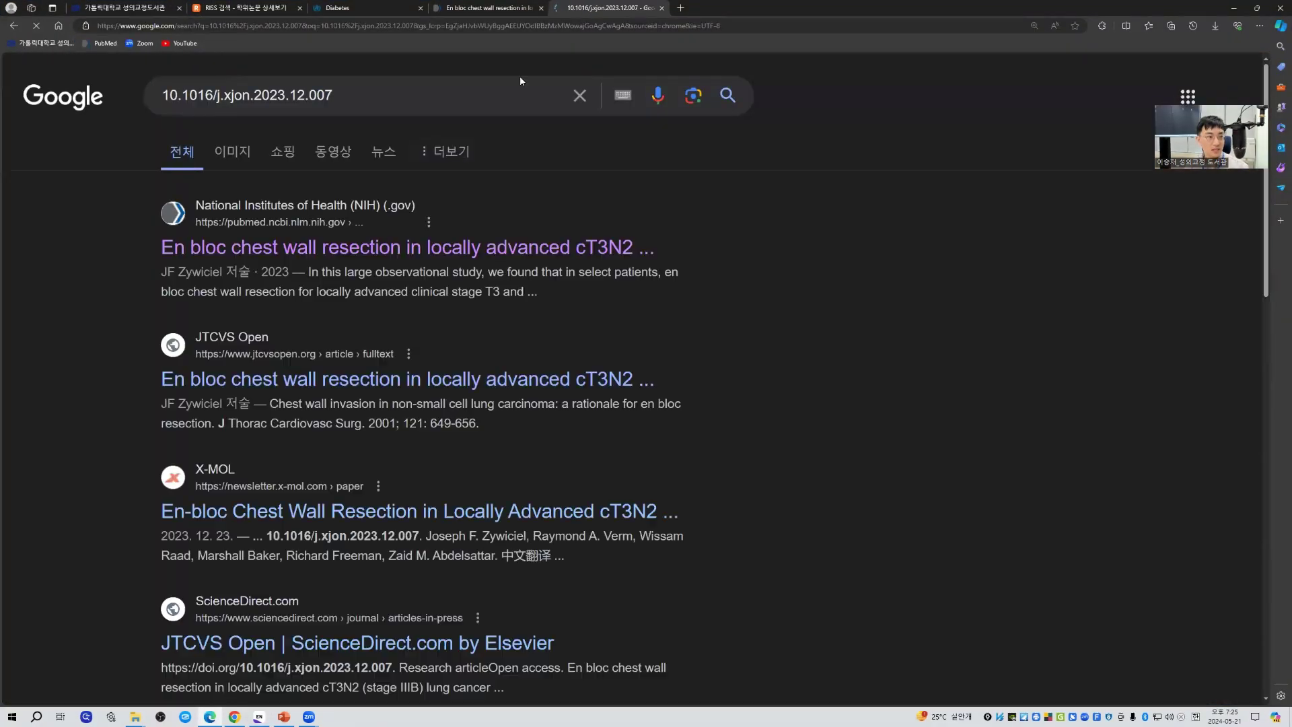
pyautogui.click(167, 95)
pyautogui.scroll(3, 346, 155)
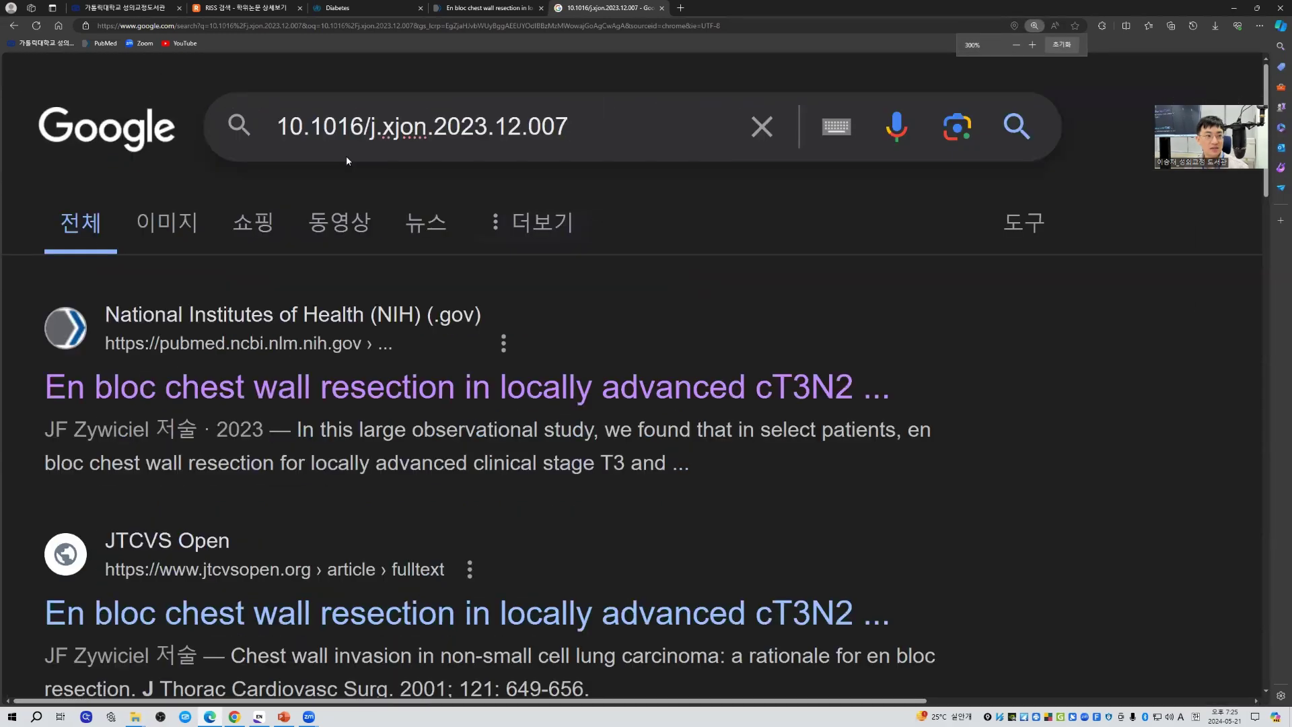
pyautogui.click(280, 129)
pyautogui.write('https')
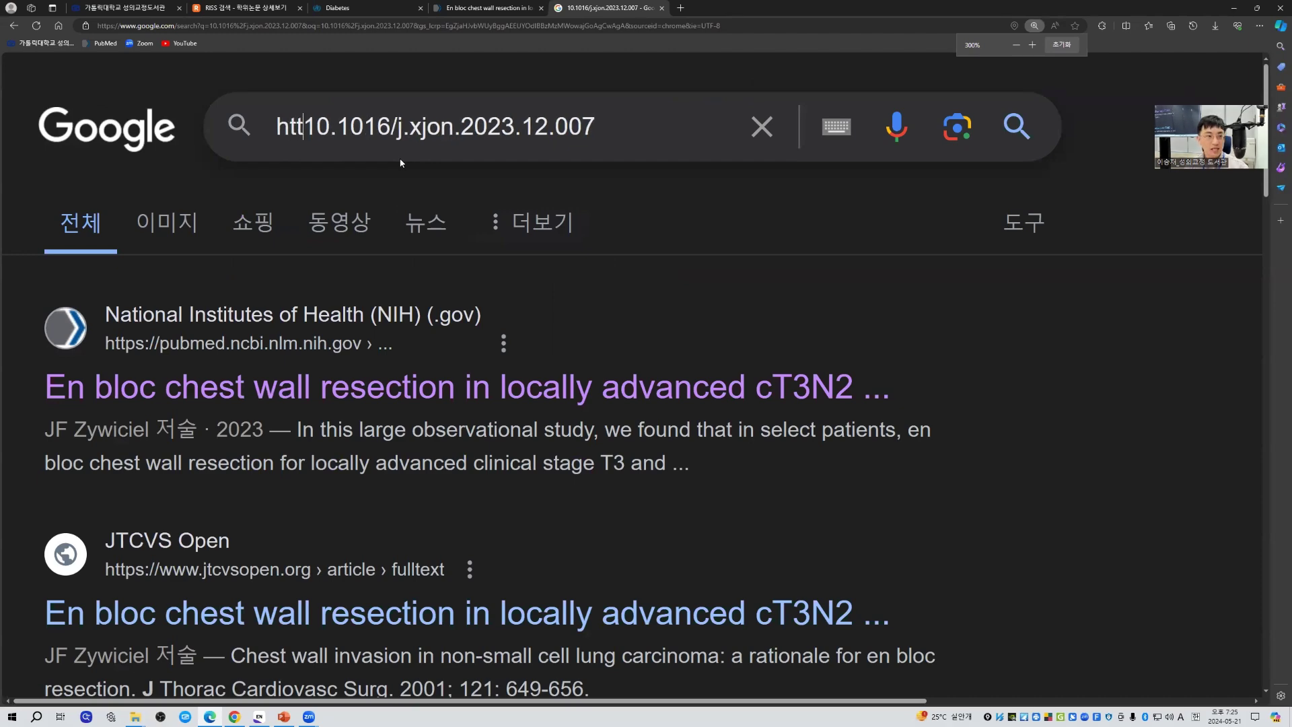
pyautogui.write('://')
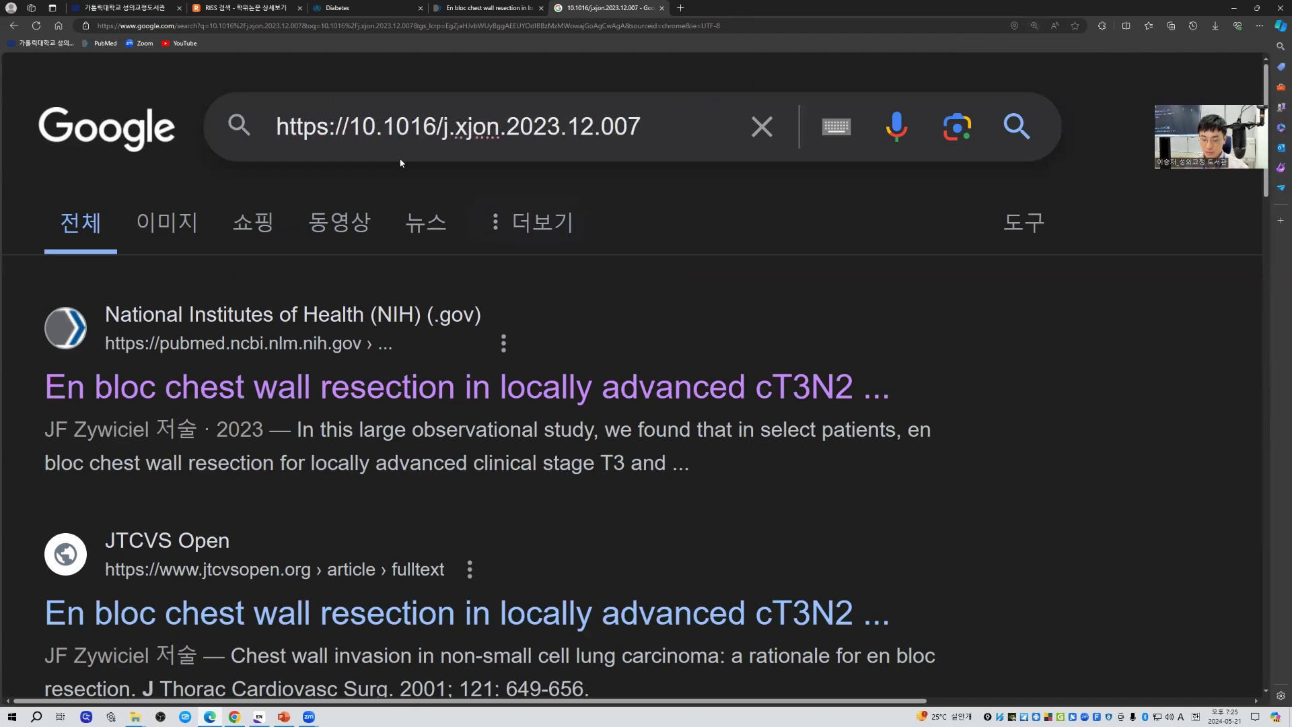
pyautogui.write('doi.org')
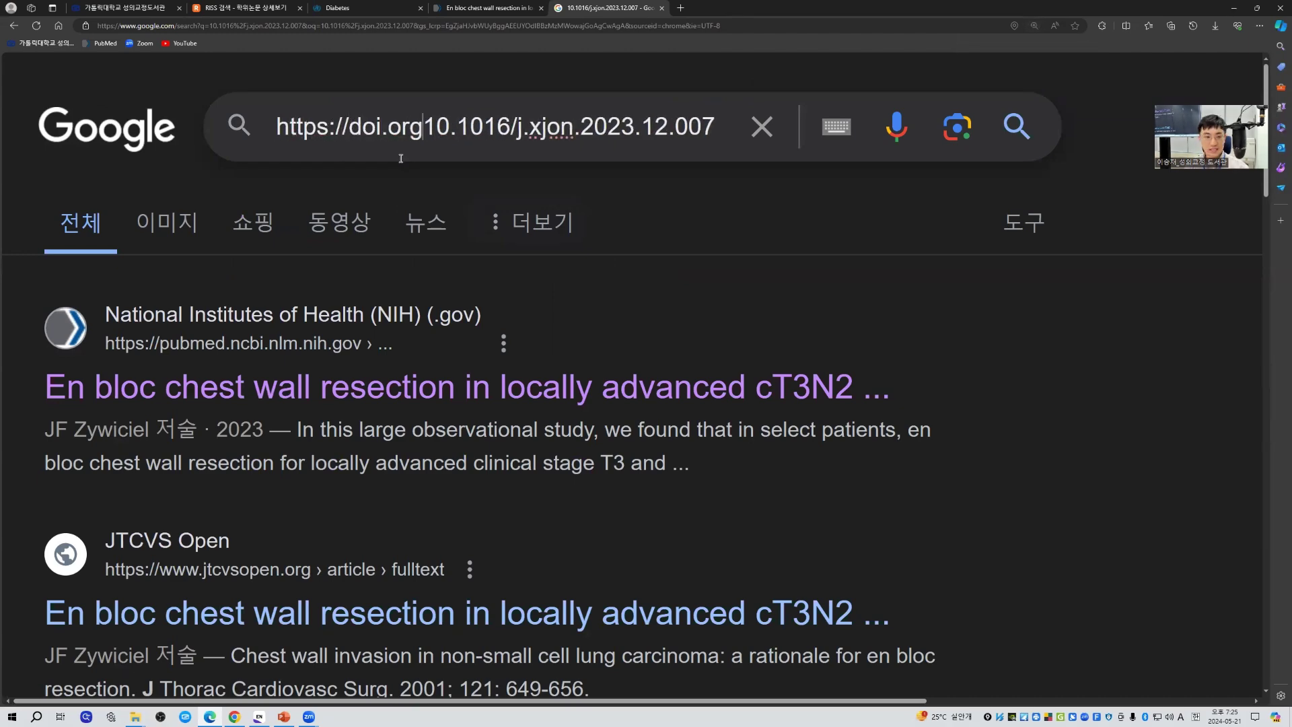
pyautogui.write('/')
pyautogui.hotkey('ctrl', 'shift', 'Left')
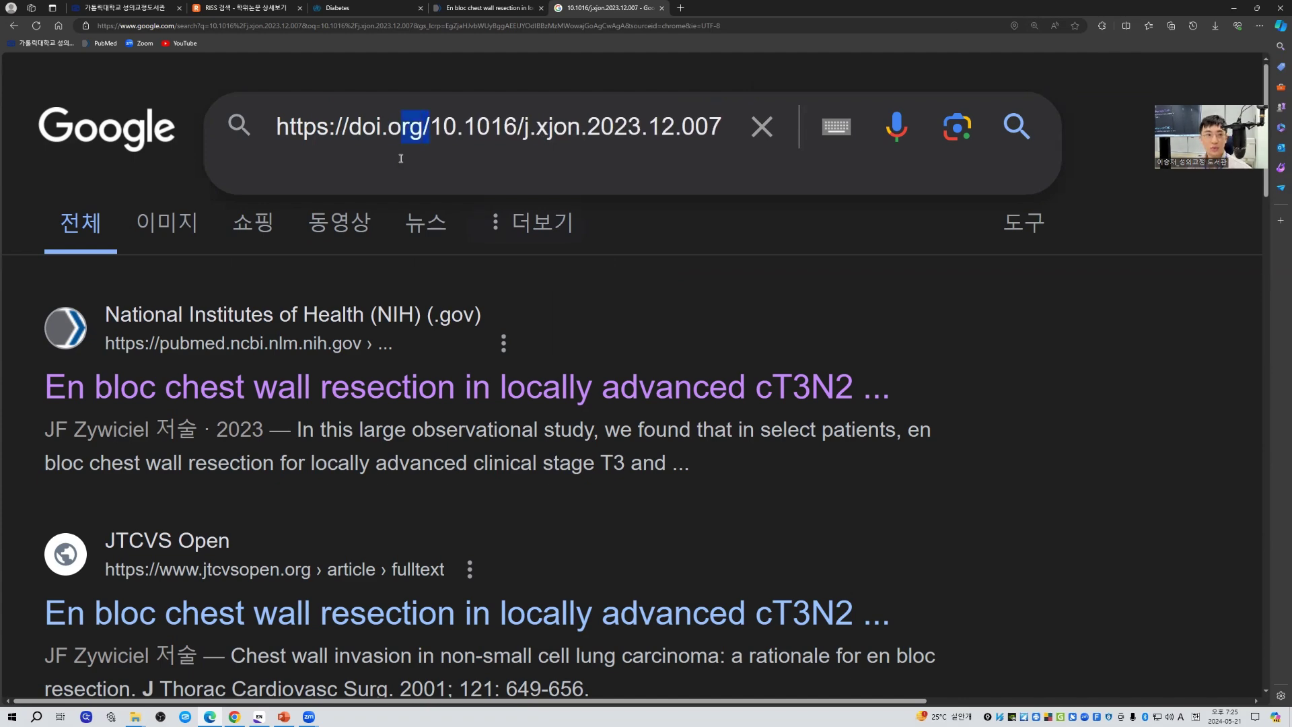
pyautogui.hotkey('ctrl', 'shift', 'Left')
pyautogui.hotkey('ctrl', 'shift', 'Left')
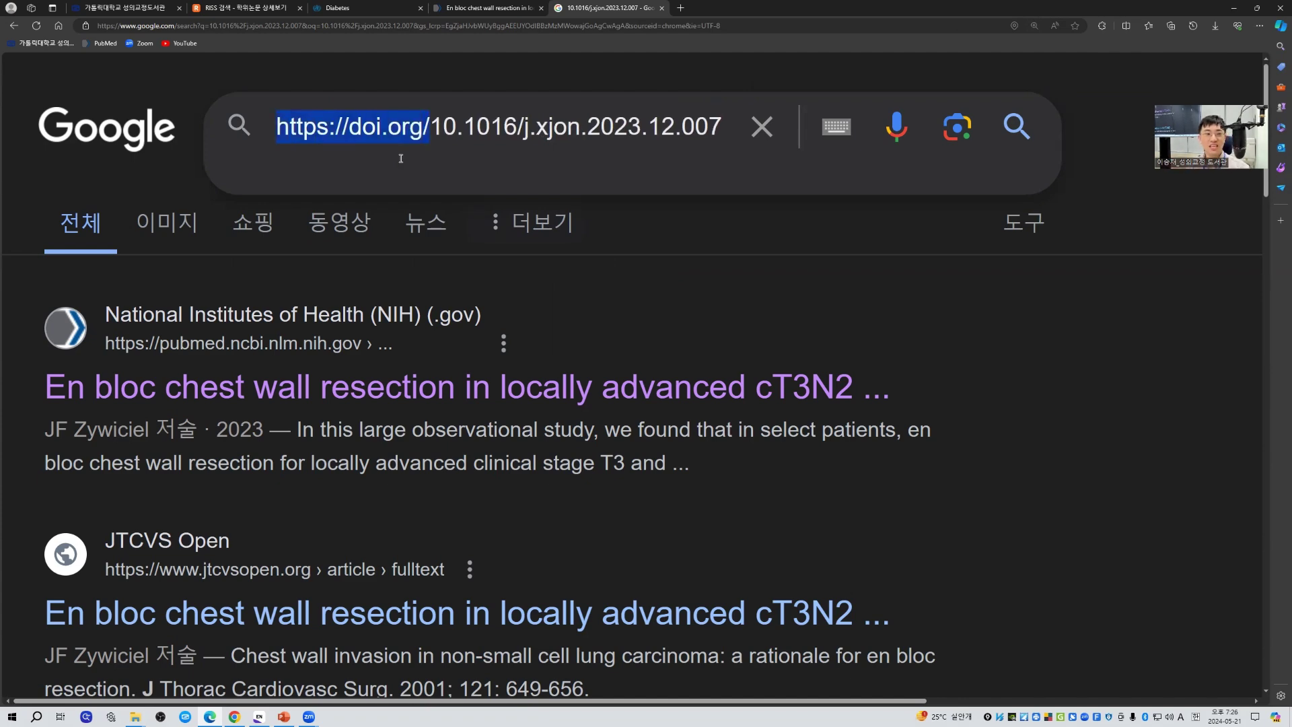
pyautogui.press('Right')
pyautogui.hotkey('shift', 'Right')
pyautogui.hotkey('shift', 'Right')
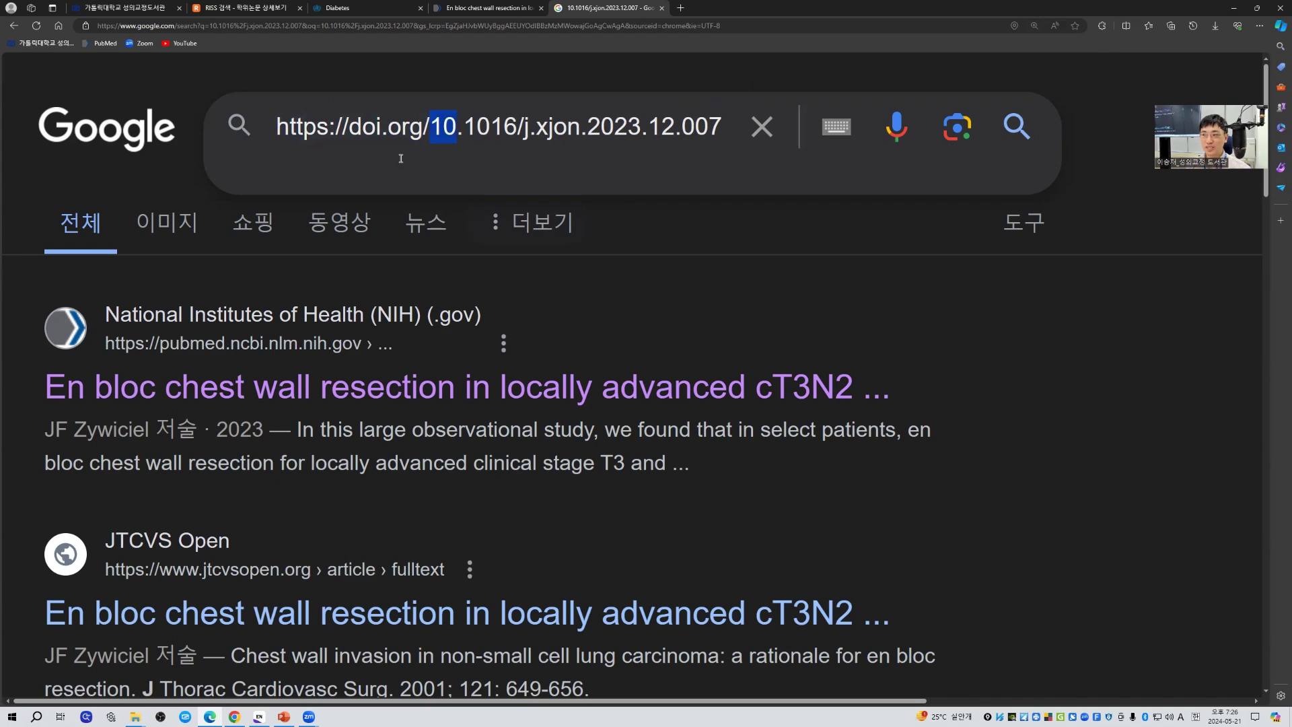
pyautogui.hotkey('shift', 'Left')
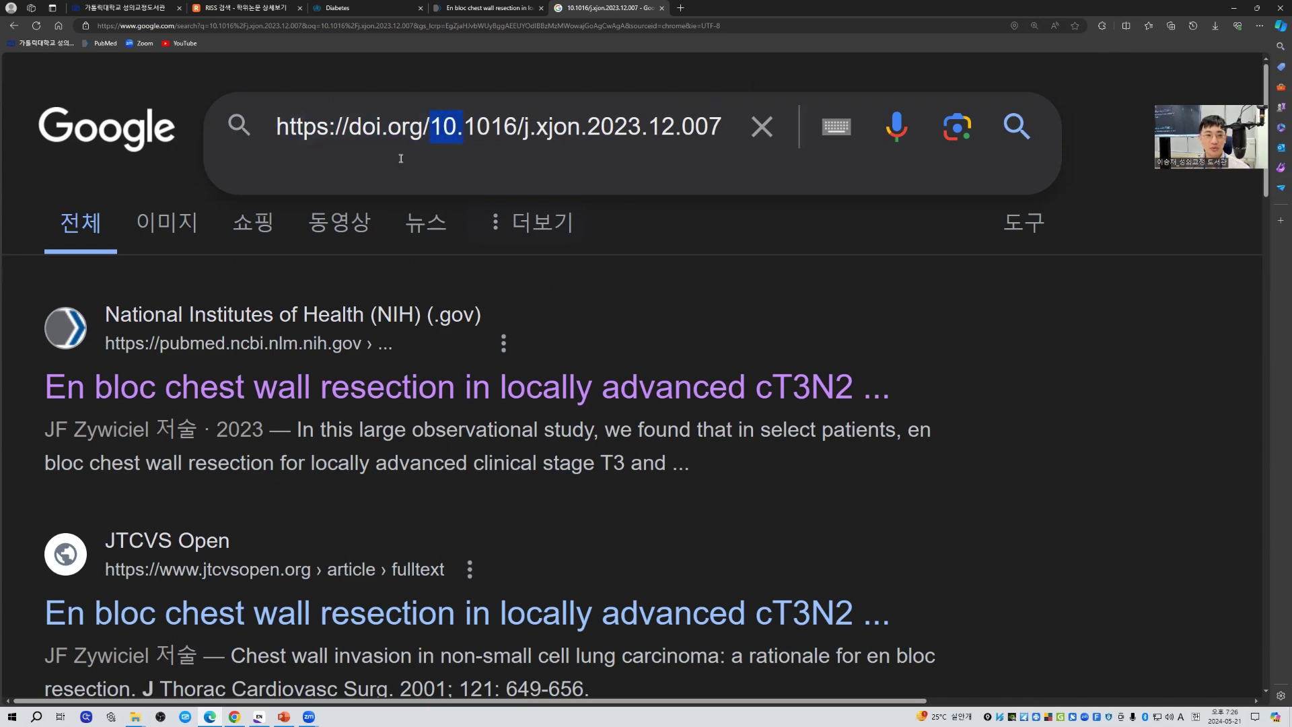
pyautogui.hotkey('shift', 'Right')
pyautogui.hotkey('shift', 'Right')
pyautogui.hotkey('shift', 'Right')
pyautogui.hotkey('shift', 'Right')
pyautogui.hotkey('shift', 'Right')
pyautogui.hotkey('shift', 'Right')
pyautogui.hotkey('shift', 'Right')
pyautogui.hotkey('shift', 'Right')
pyautogui.hotkey('shift', 'Right')
pyautogui.hotkey('shift', 'Right')
pyautogui.hotkey('shift', 'Right')
pyautogui.hotkey('shift', 'Right')
pyautogui.hotkey('shift', 'Right')
pyautogui.hotkey('shift', 'Right')
pyautogui.hotkey('shift', 'Right')
pyautogui.hotkey('shift', 'Right')
pyautogui.hotkey('shift', 'Right')
pyautogui.hotkey('shift', 'Right')
pyautogui.hotkey('shift', 'Right')
pyautogui.hotkey('shift', 'Right')
pyautogui.press('BackSpace')
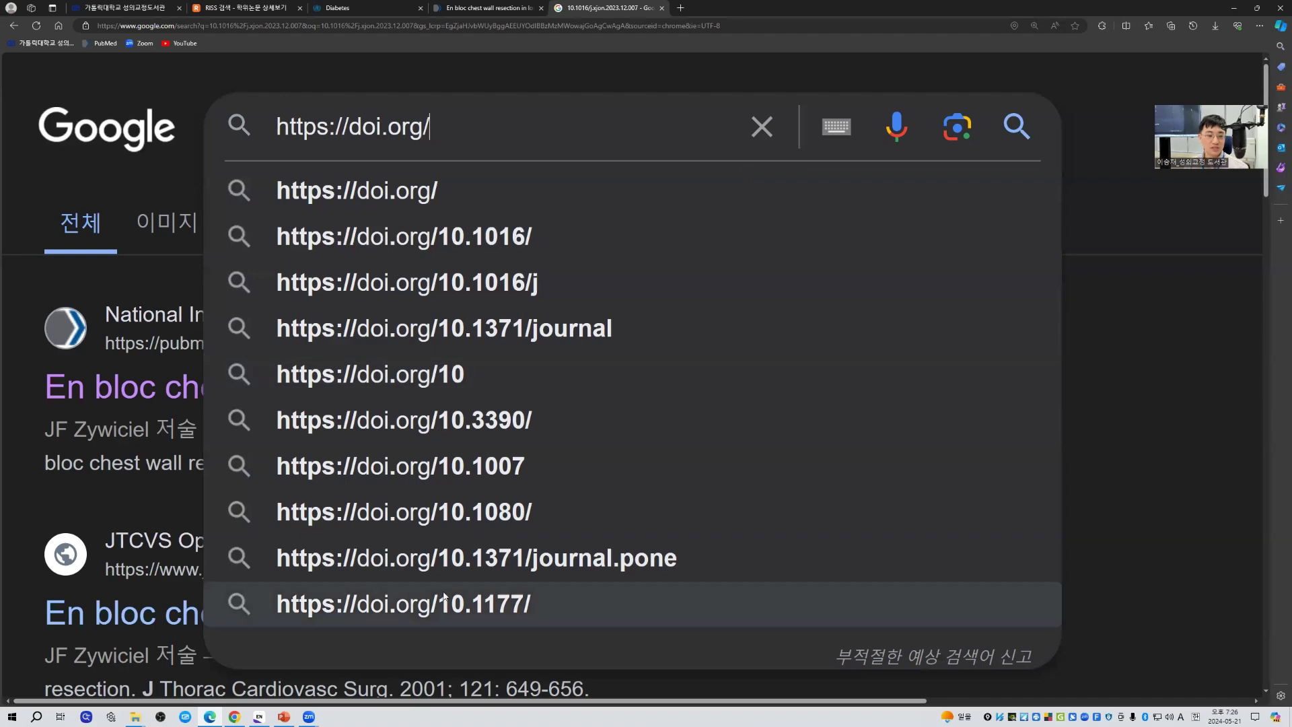
pyautogui.click(1120, 195)
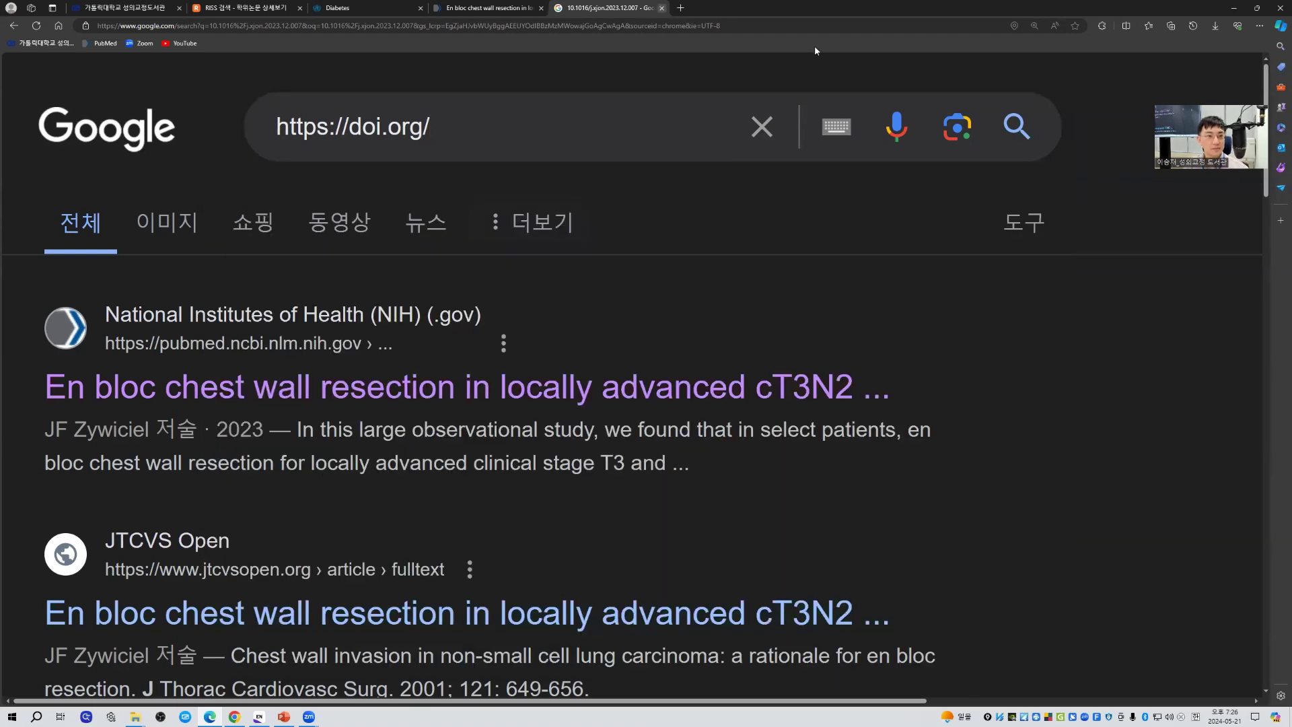
# - Minimise the browser and switch to PowerPoint's slide 40 on importing reference information from PDFs
pyautogui.hotkey('ctrl', 'shift', 'Tab')
pyautogui.click(1233, 8)
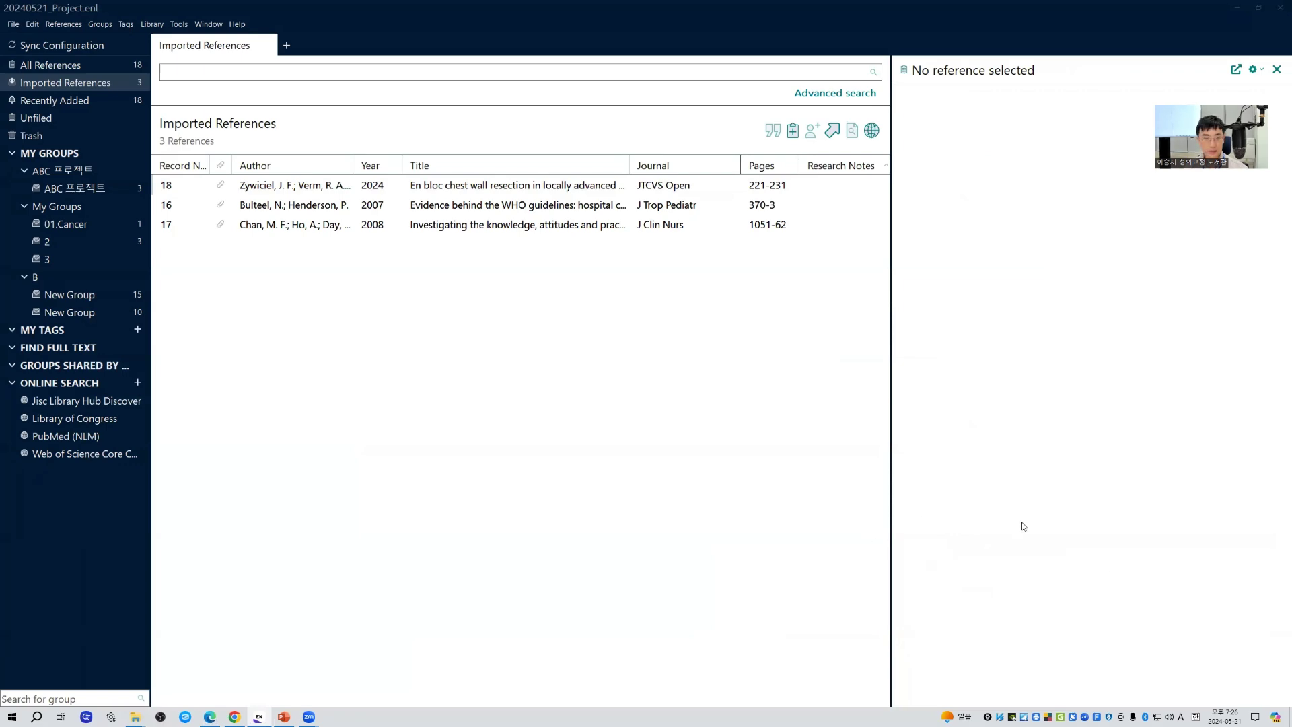
pyautogui.hotkey('alt', 'Tab')
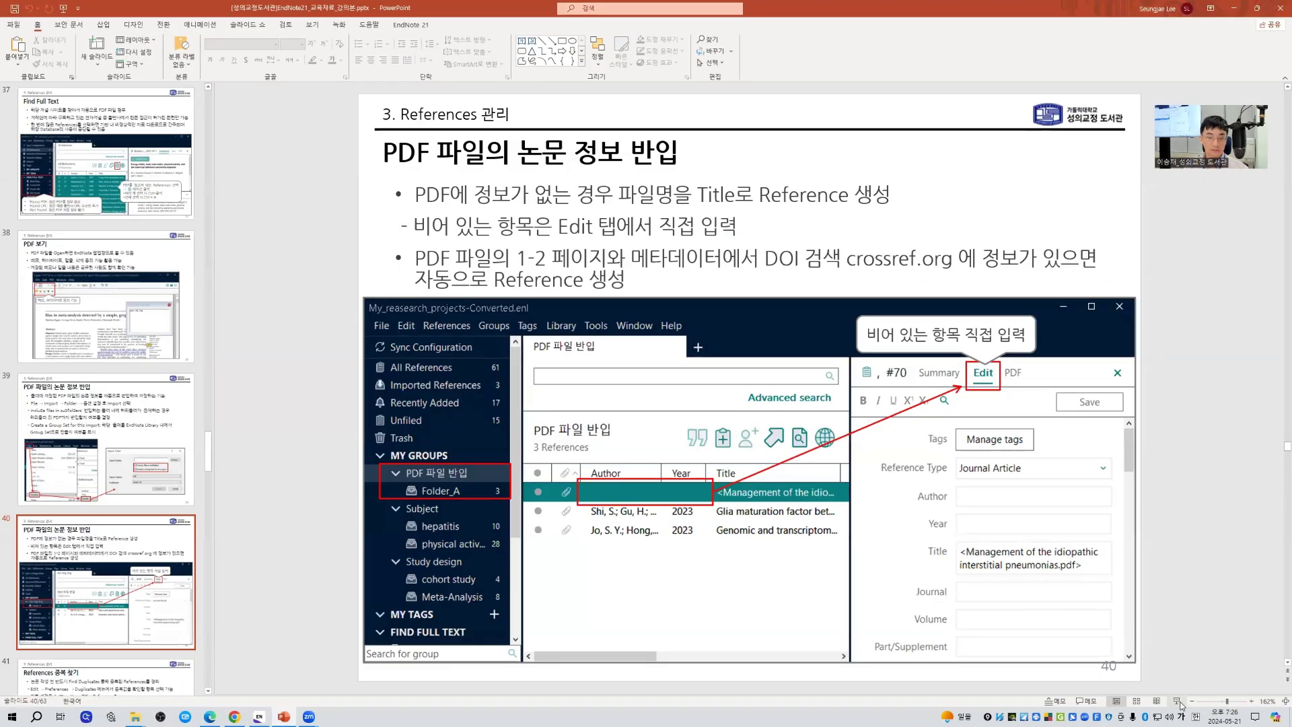
# - Start the slide show from slide 40, advance to slide 41 and mark Find Duplicates in its screenshot with the highlighter
pyautogui.click(1180, 703)
pyautogui.click(859, 563)
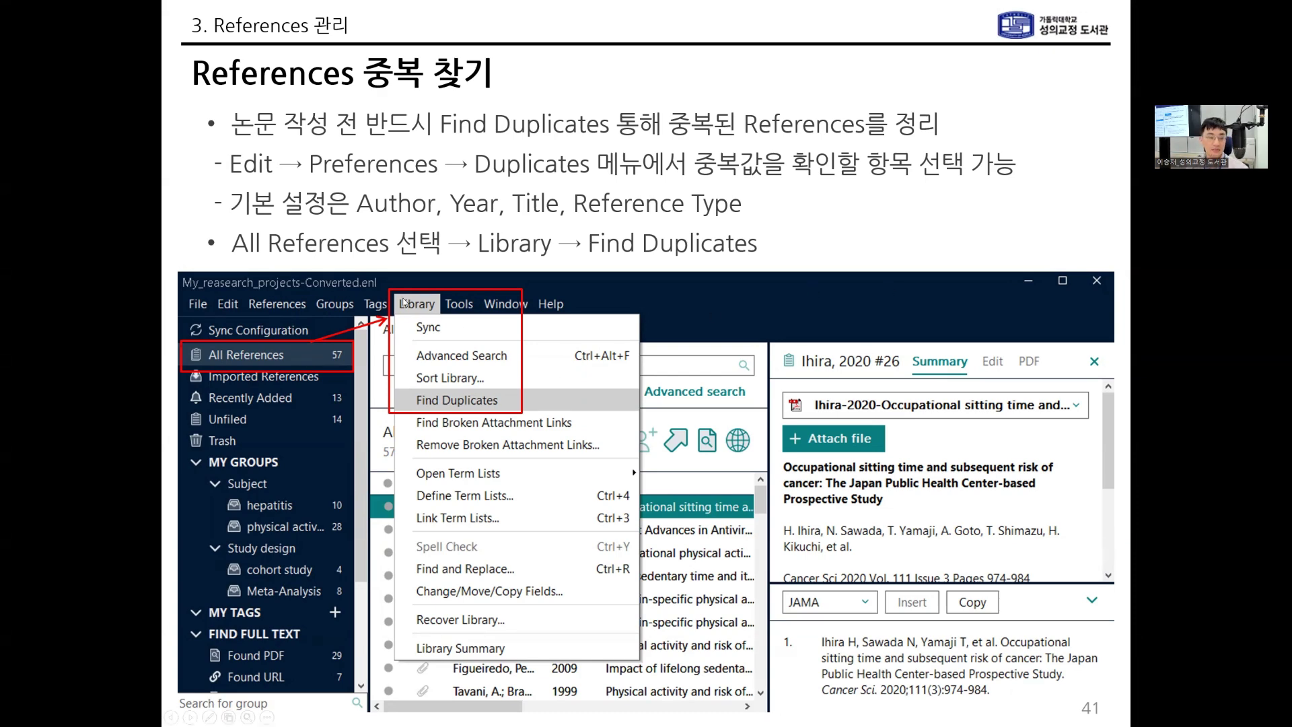
pyautogui.rightClick(1165, 403)
pyautogui.moveTo(1195, 526)
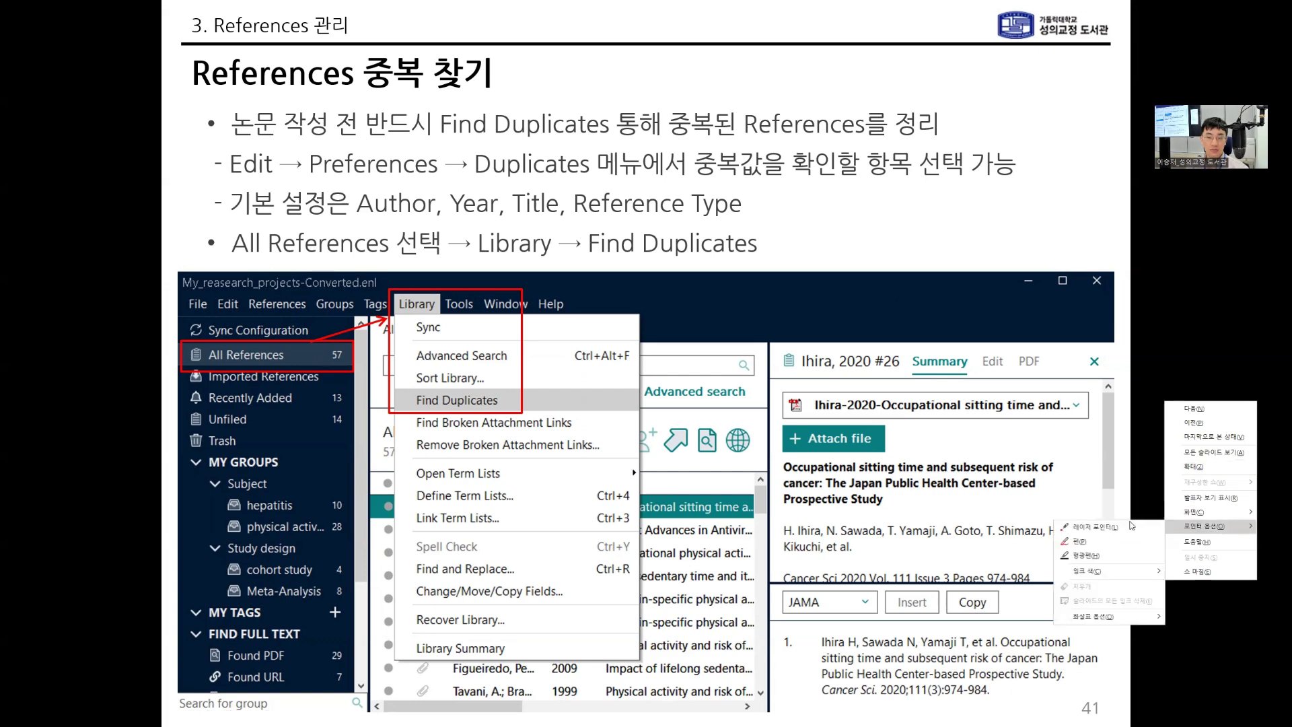
pyautogui.click(1128, 555)
pyautogui.moveTo(451, 399)
pyautogui.mouseDown()
pyautogui.moveTo(547, 400)
pyautogui.moveTo(453, 404)
pyautogui.mouseUp()
# - End the slide show without keeping the highlight and switch to EndNote
pyautogui.rightClick(924, 400)
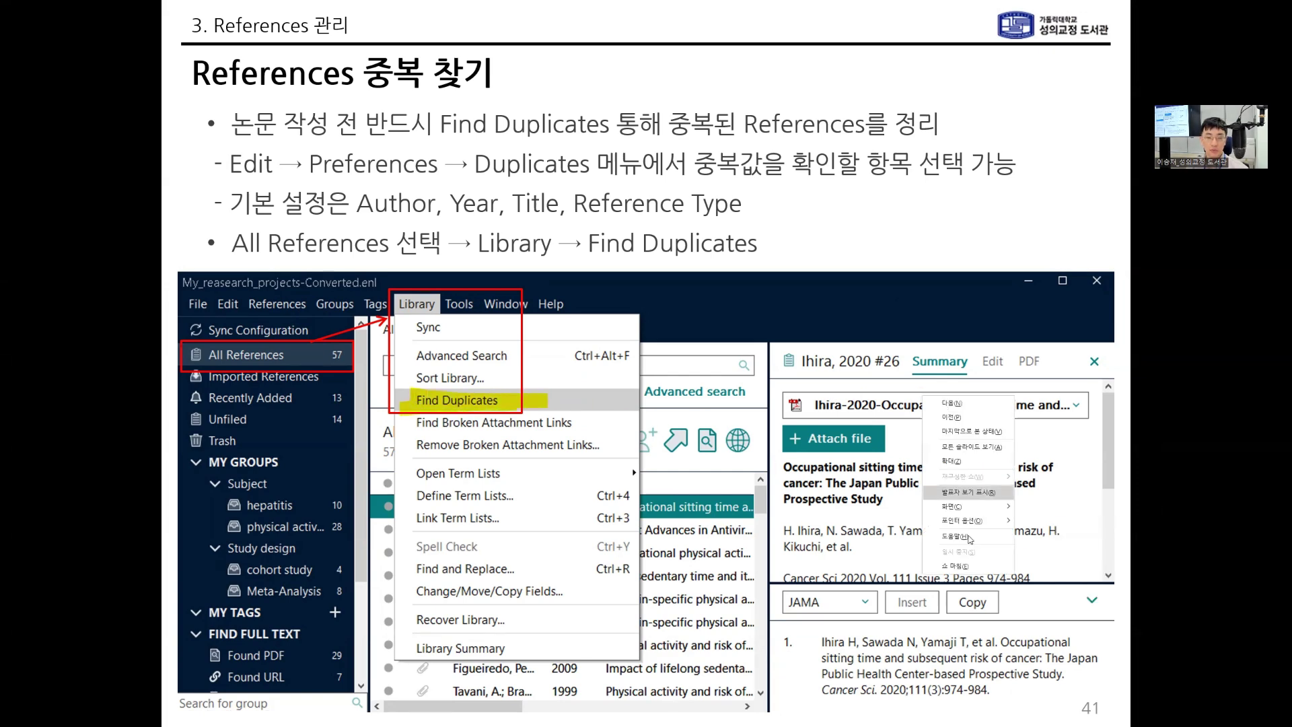
pyautogui.click(969, 566)
pyautogui.click(681, 386)
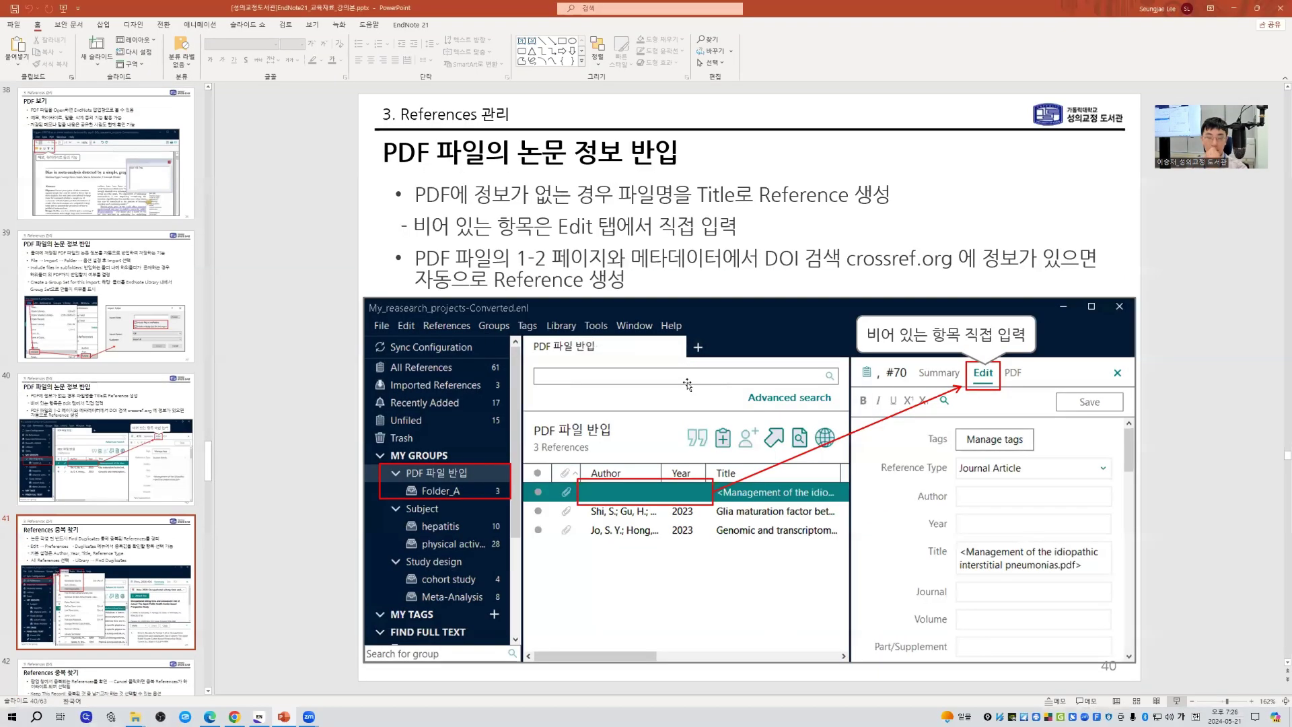
pyautogui.click(1234, 12)
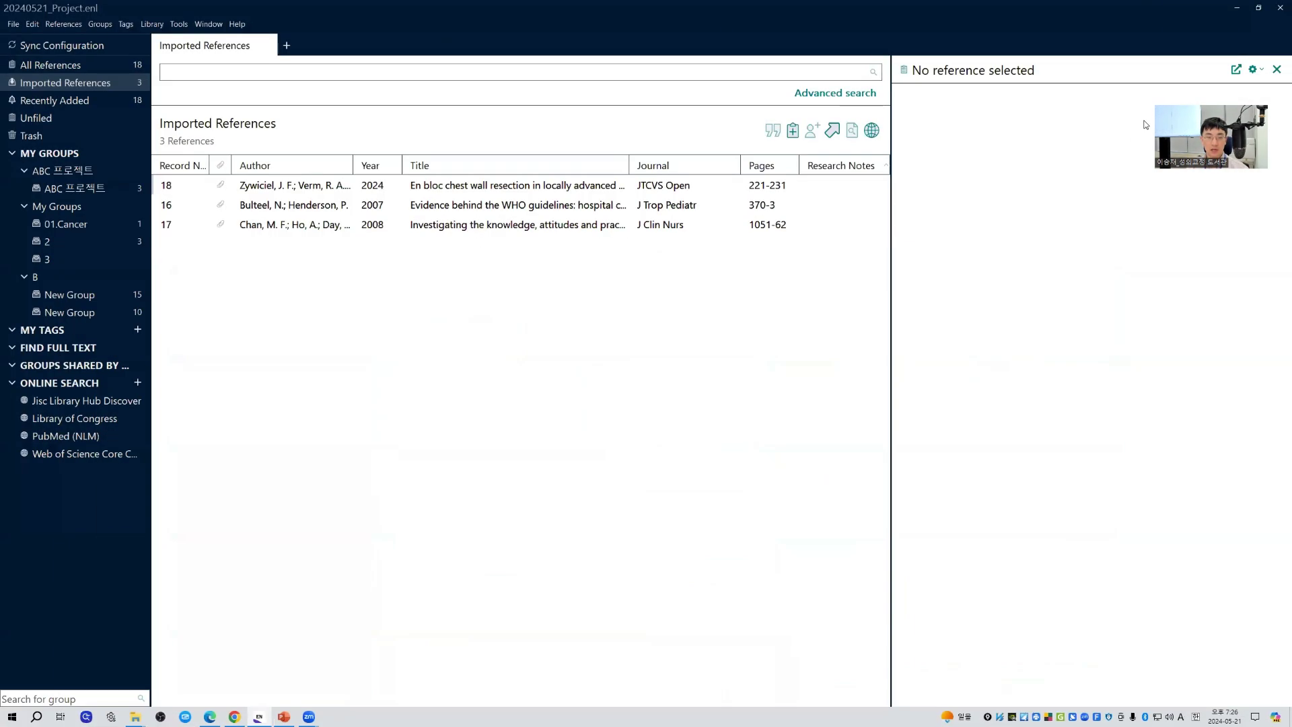
# - Run Find Duplicates on All References
pyautogui.click(73, 68)
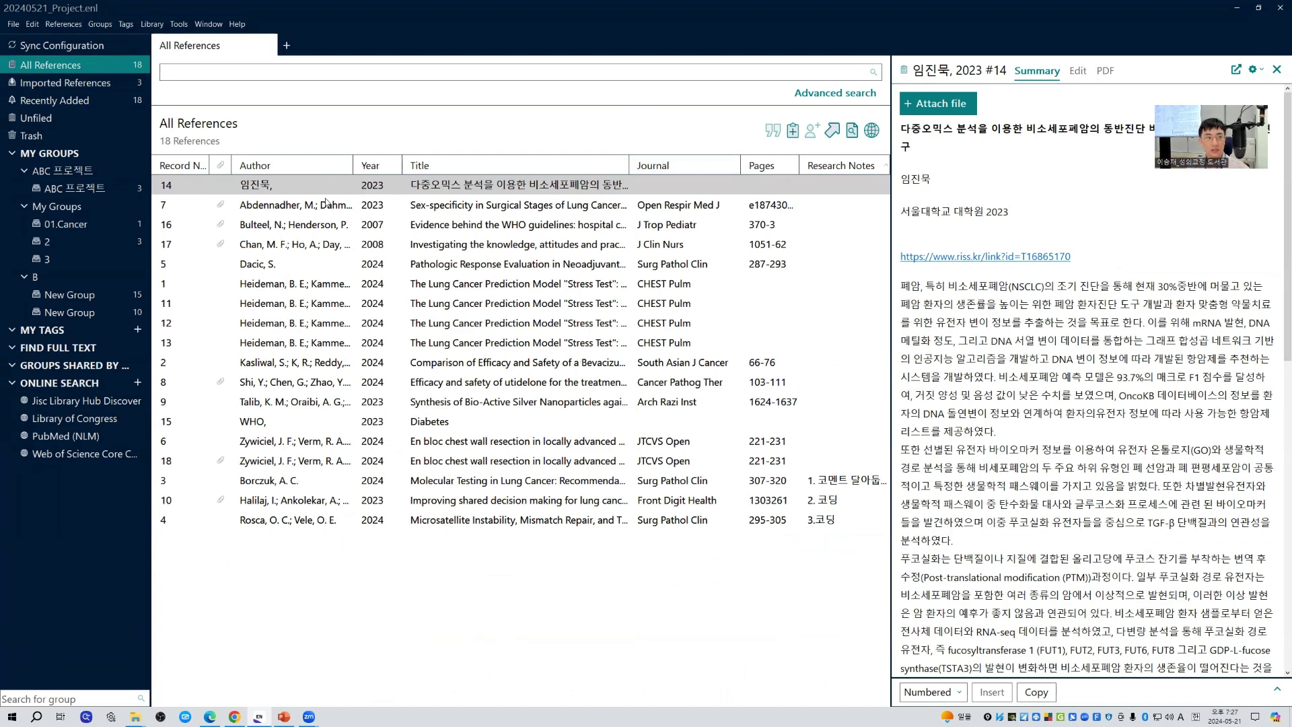
pyautogui.click(152, 25)
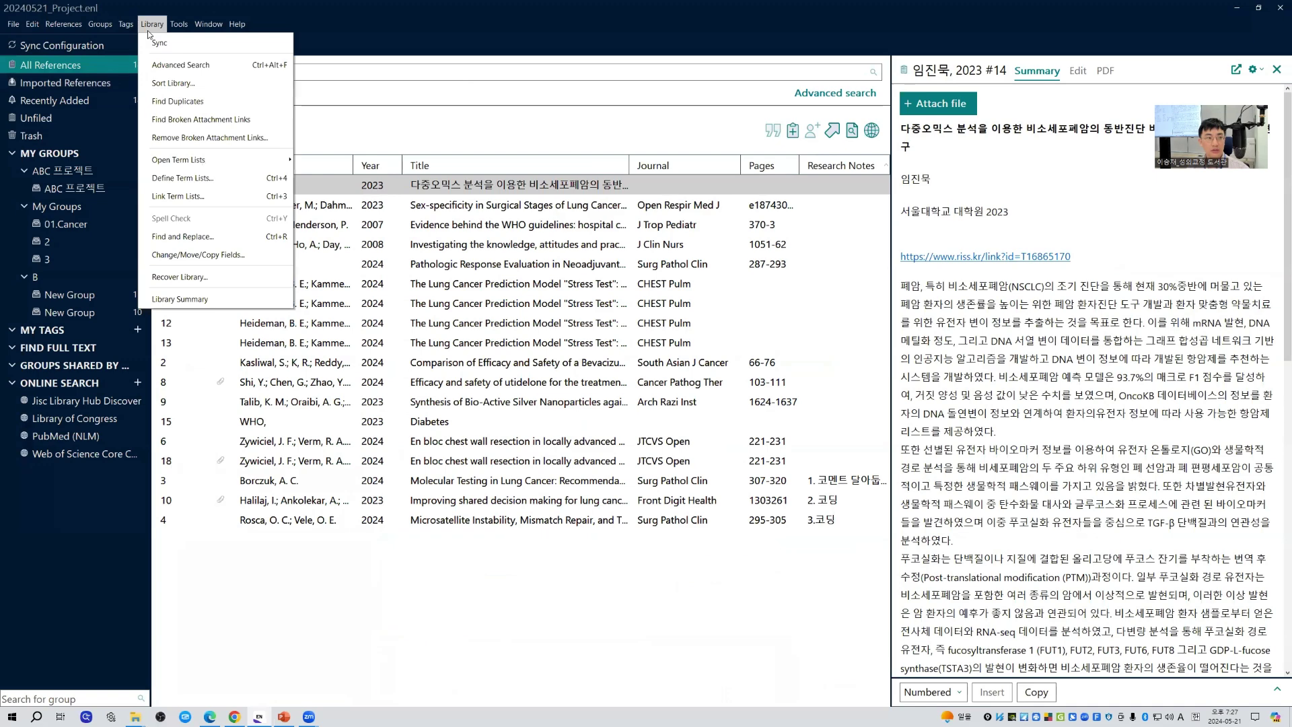
pyautogui.click(214, 103)
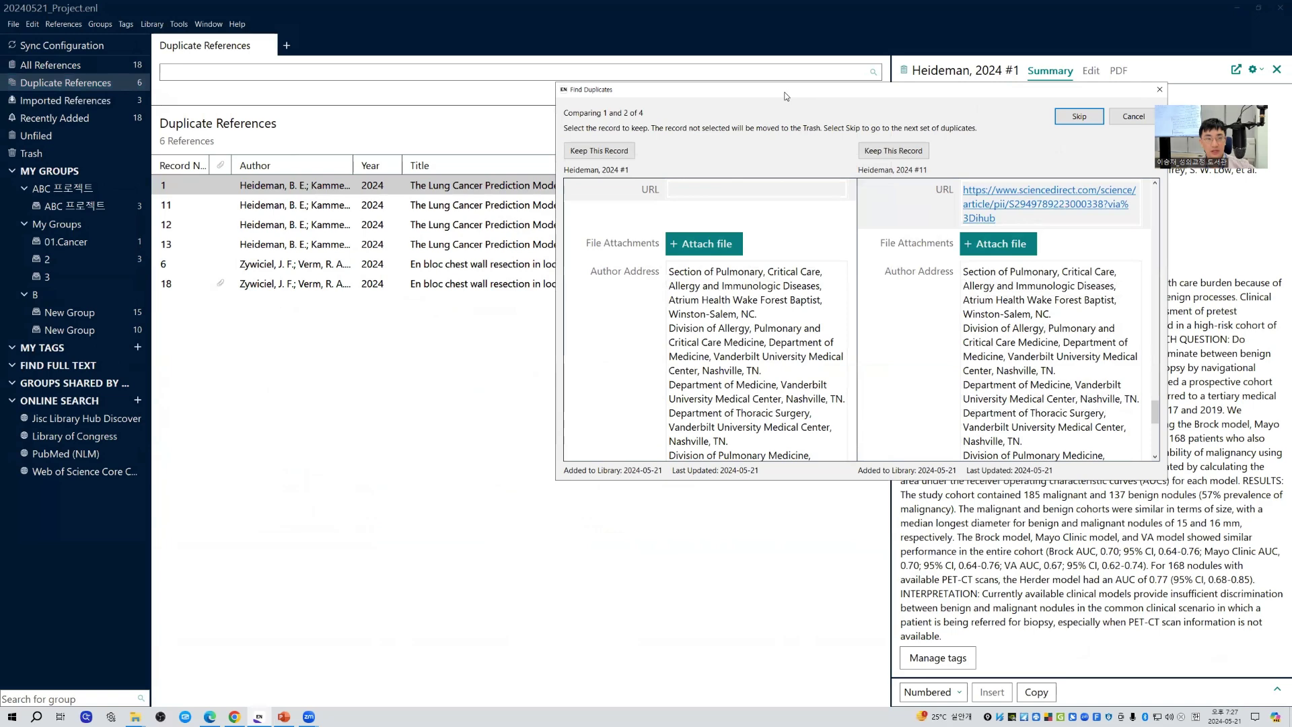
# - Compare the fields of duplicate records 1 and 11 side by side, then cancel the comparison to return to the duplicates list
pyautogui.moveTo(785, 92); pyautogui.dragTo(592, 125)
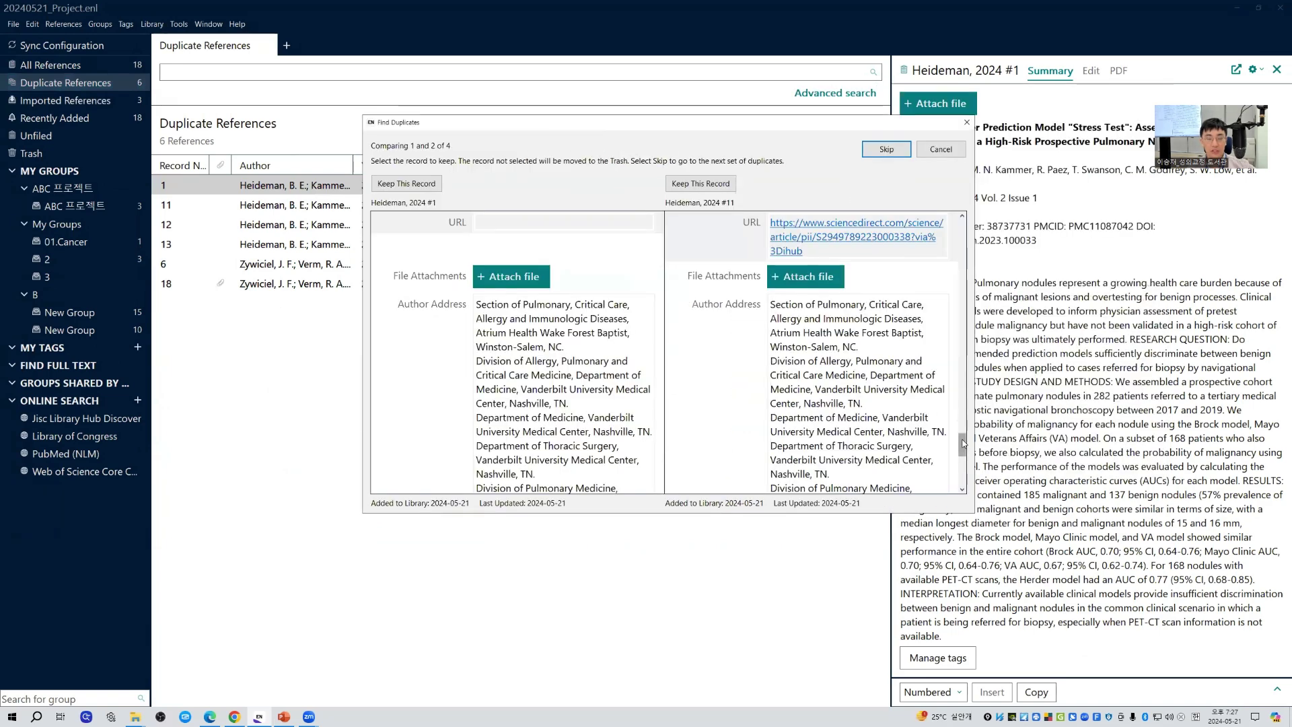
pyautogui.moveTo(962, 444); pyautogui.dragTo(954, 223)
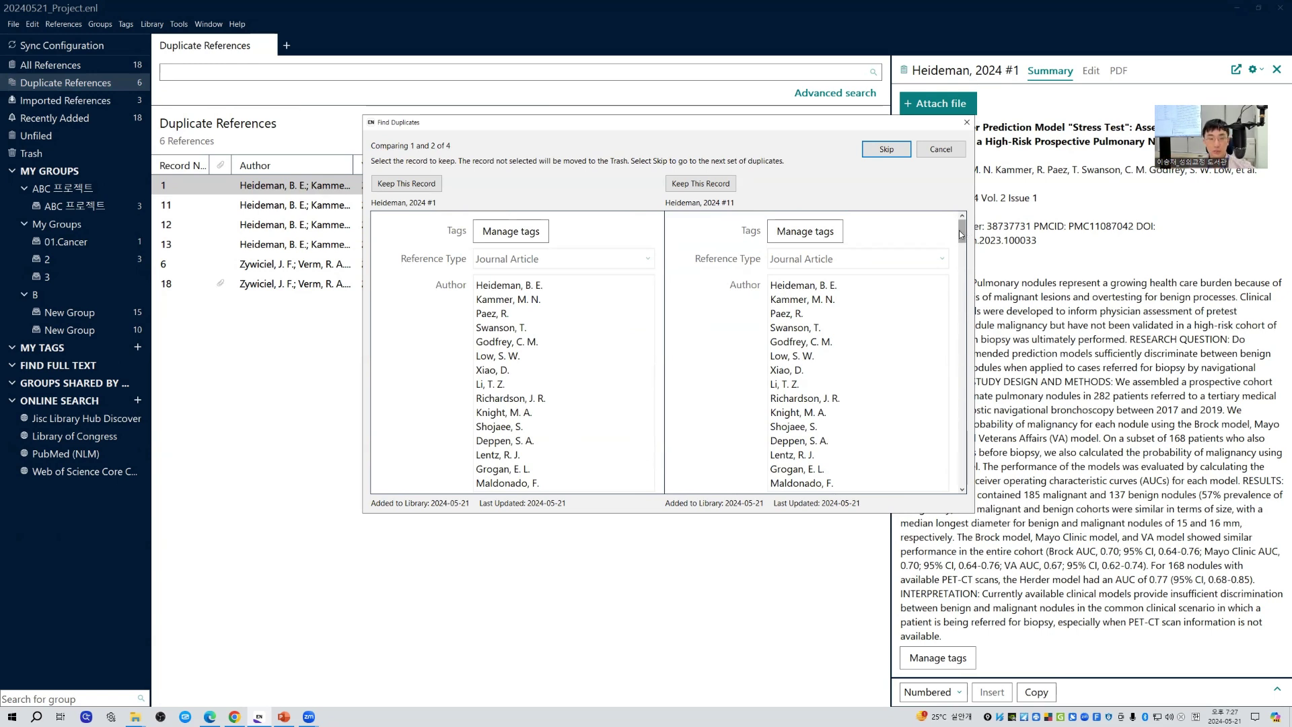
pyautogui.moveTo(967, 233)
pyautogui.mouseDown()
pyautogui.moveTo(963, 251)
pyautogui.moveTo(967, 233)
pyautogui.mouseUp()
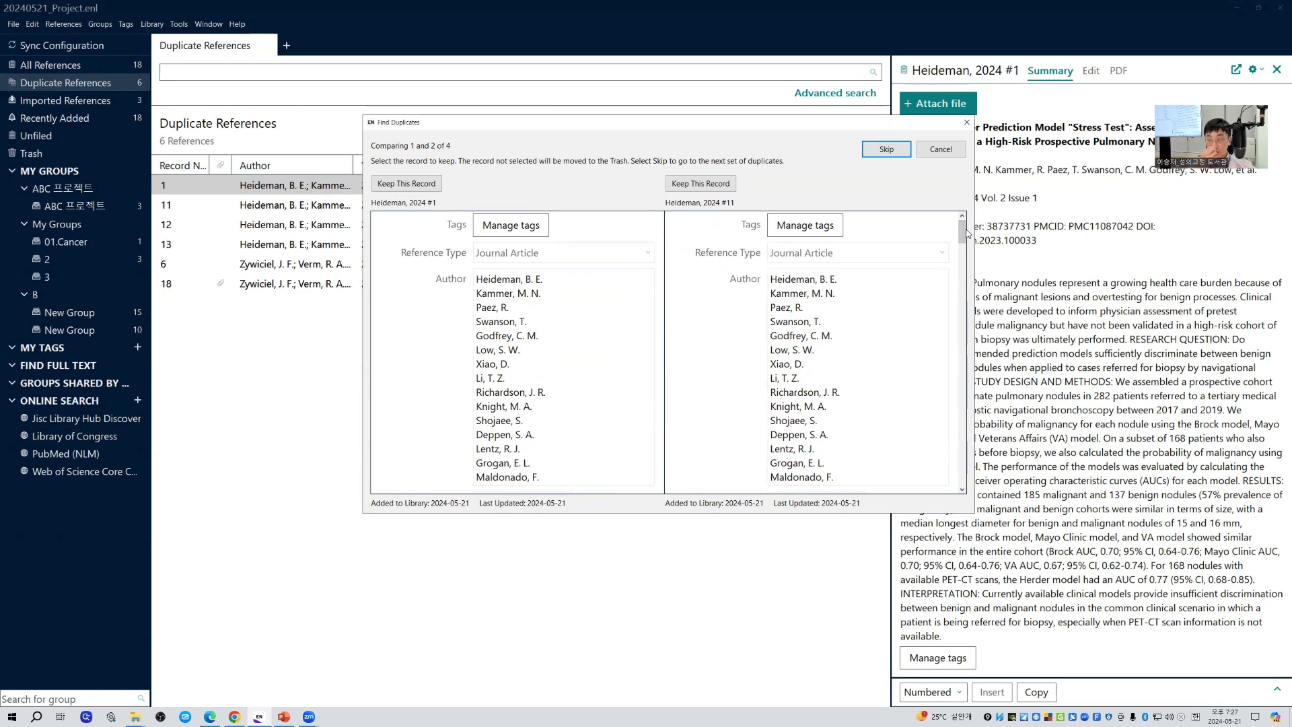
pyautogui.click(520, 280)
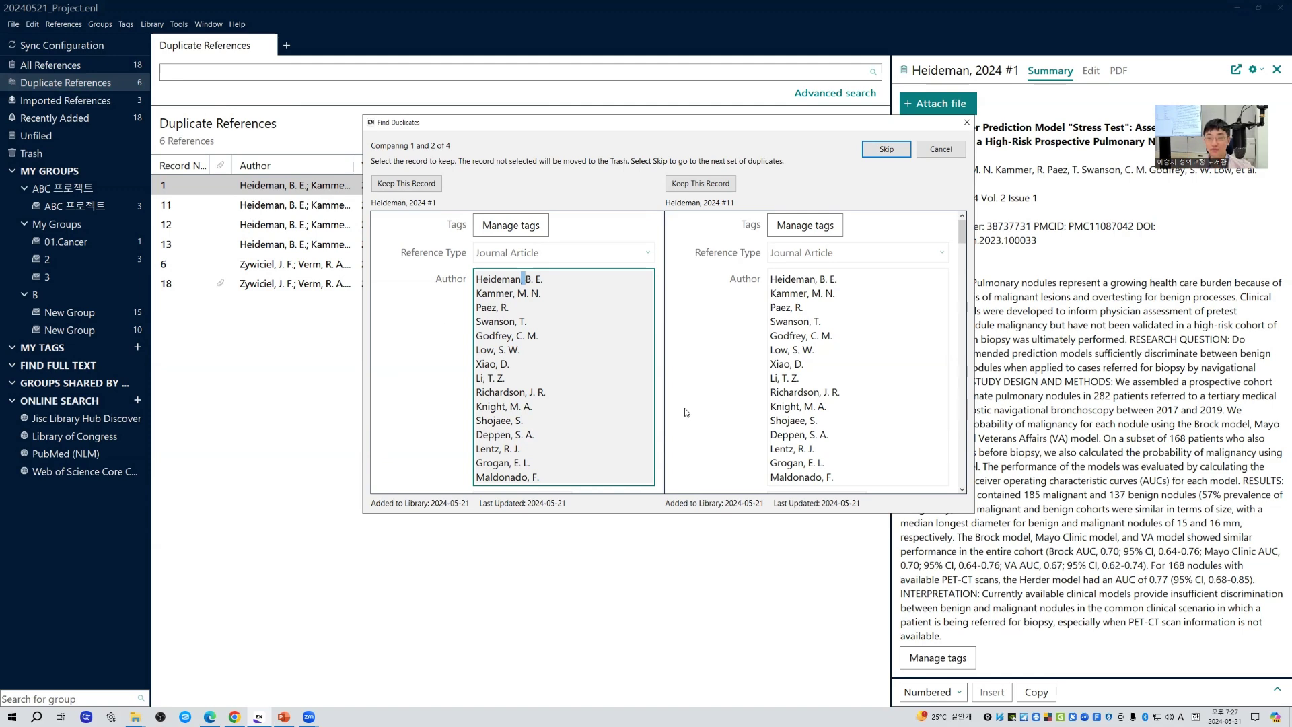
pyautogui.click(942, 150)
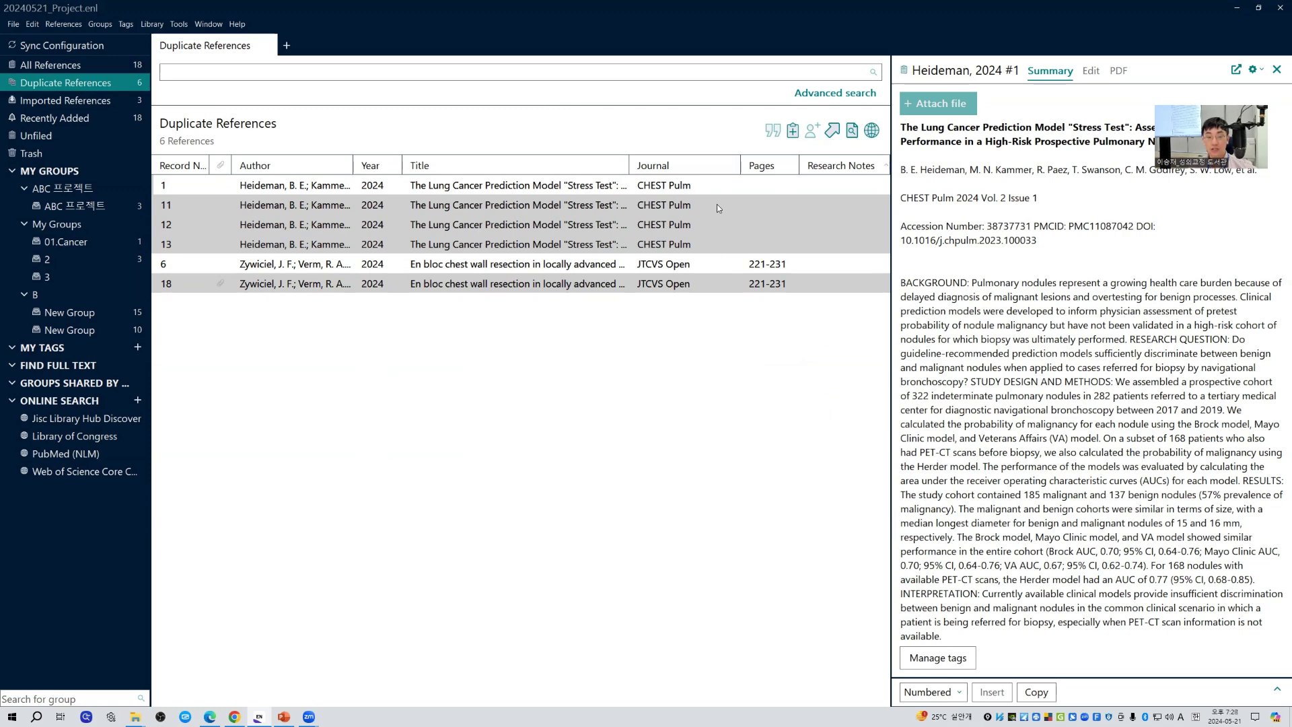
# - Move the highlighted duplicate records 11, 12, 13 and 18 to the Trash and display All References
pyautogui.rightClick(707, 288)
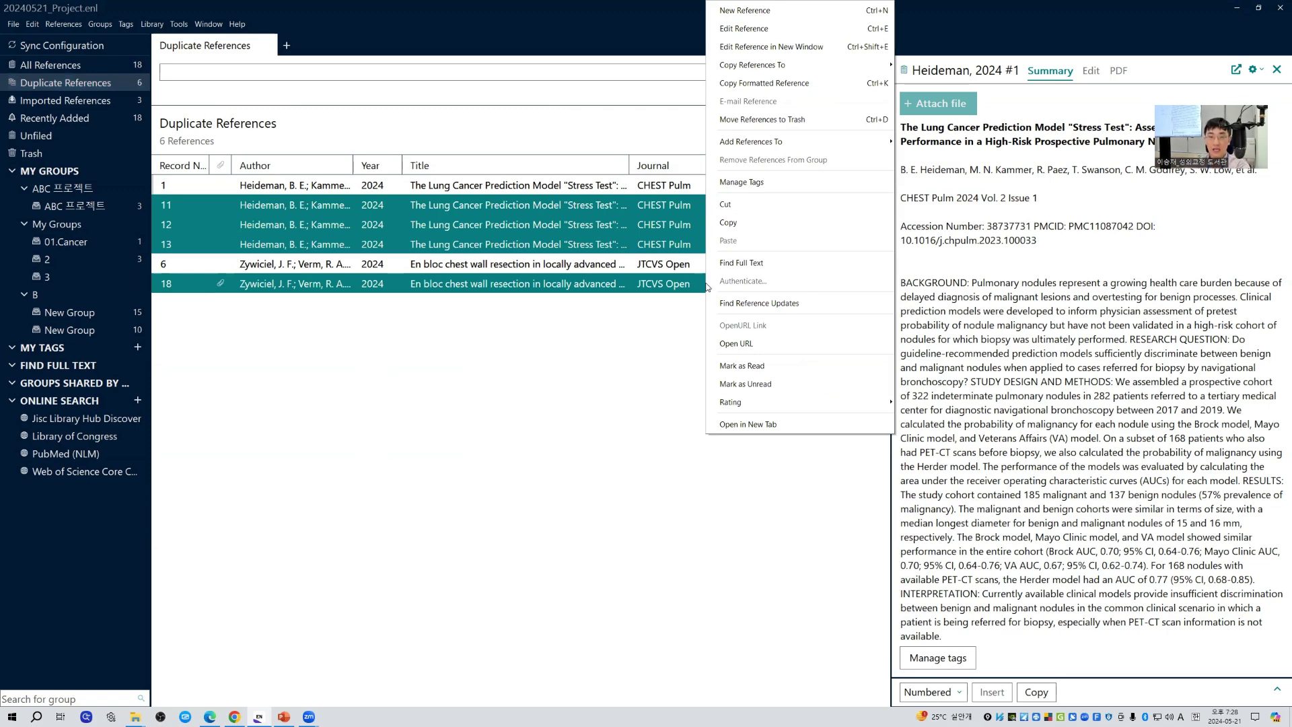
pyautogui.click(810, 128)
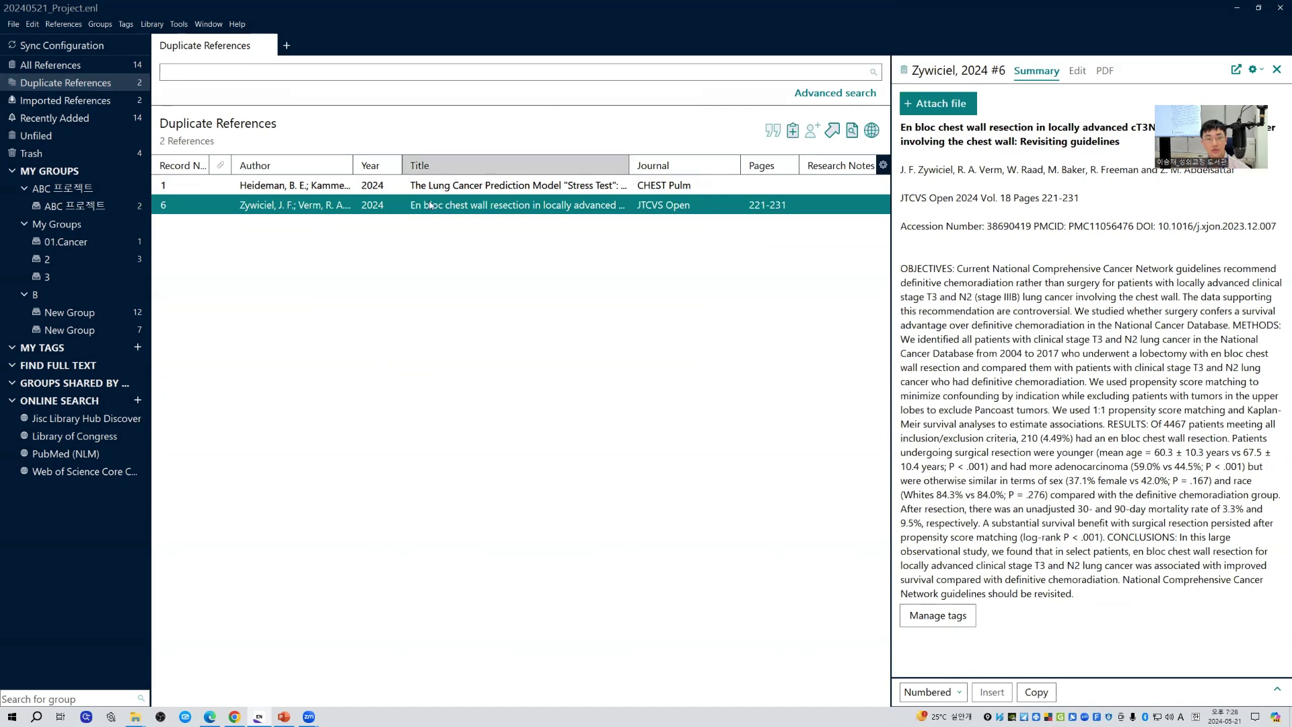
pyautogui.click(135, 71)
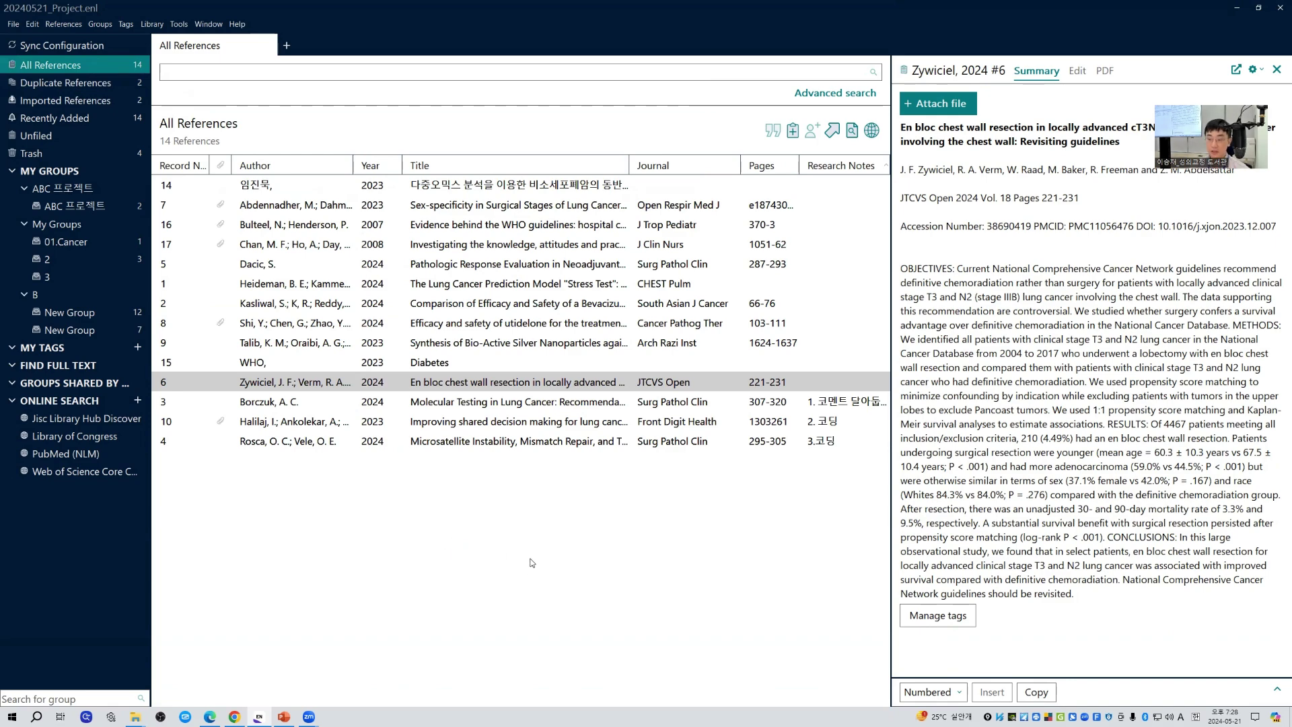
# - Switch to PowerPoint, start the slide show at slide 43 and advance to slide 44 on removing remaining duplicates
pyautogui.hotkey('alt', 'Tab')
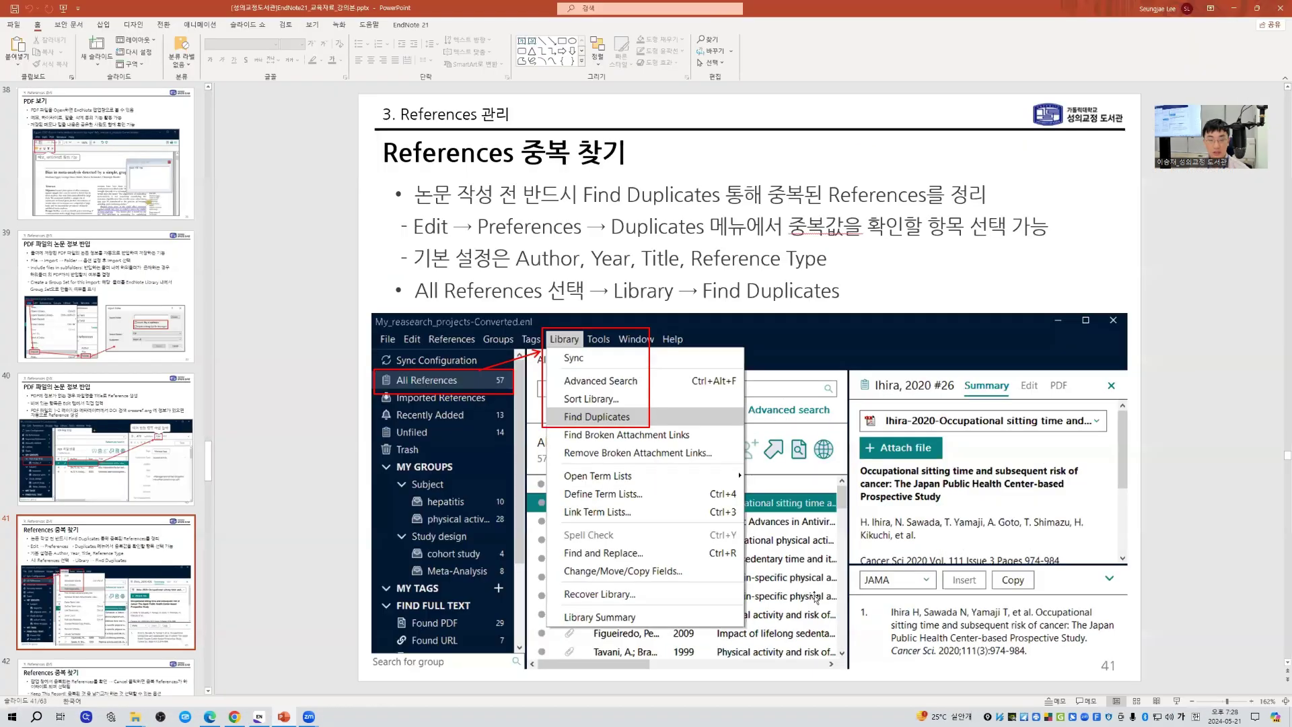
pyautogui.press('pagedown')
pyautogui.press('pagedown')
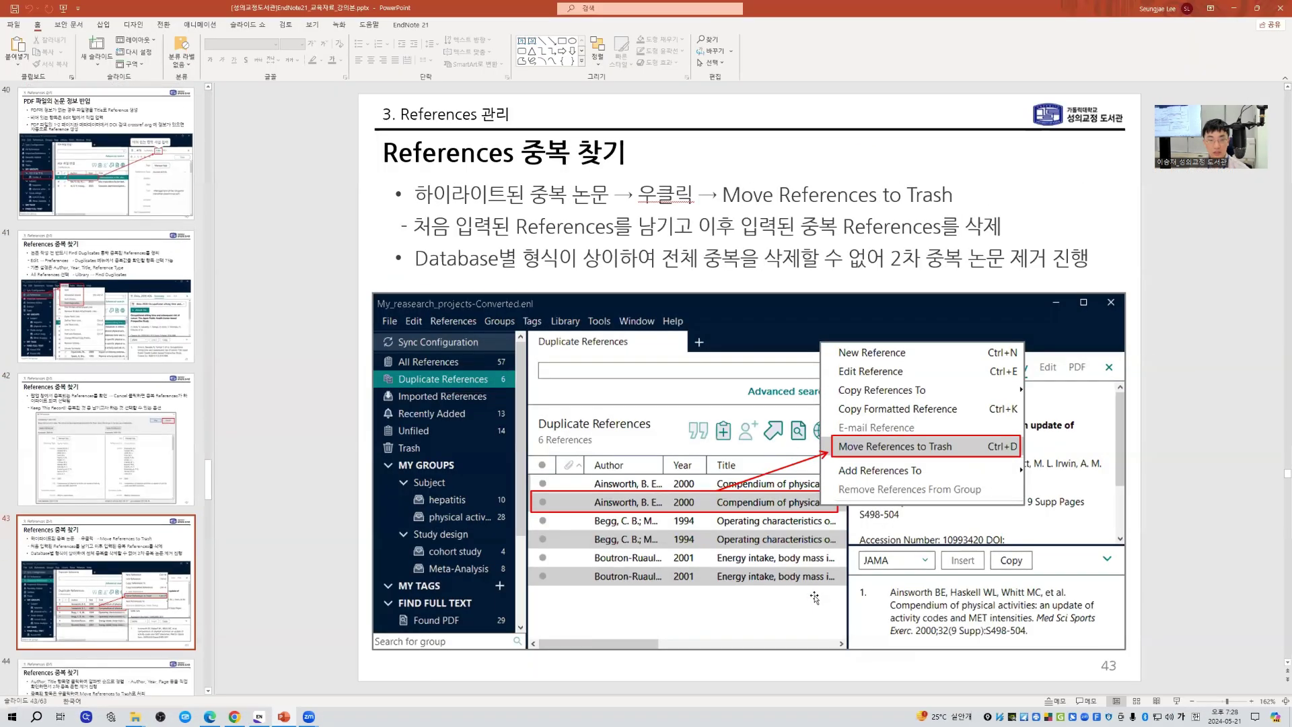
pyautogui.click(1176, 701)
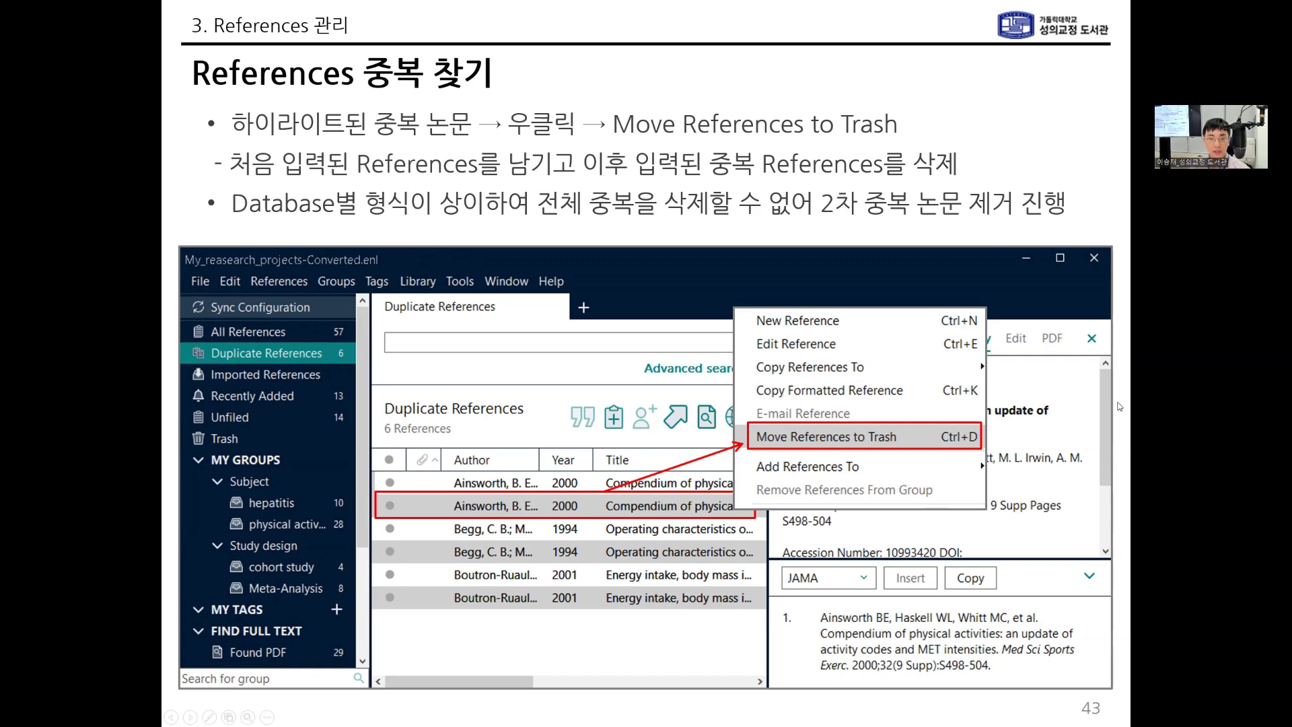
pyautogui.press('Right')
# - Mark the differing journal names Journal of Pediatrics and J Pediatr on slide 44 with the highlighter
pyautogui.rightClick(1190, 476)
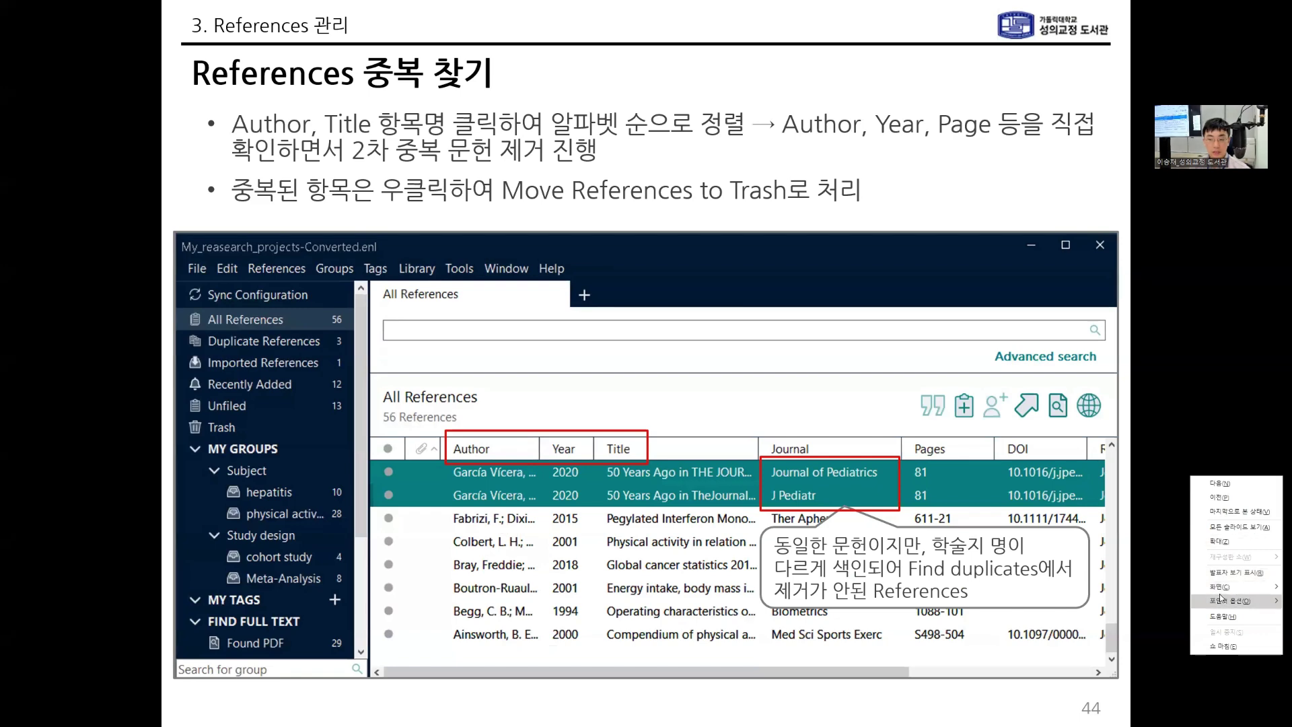
pyautogui.moveTo(1232, 600)
pyautogui.click(1137, 634)
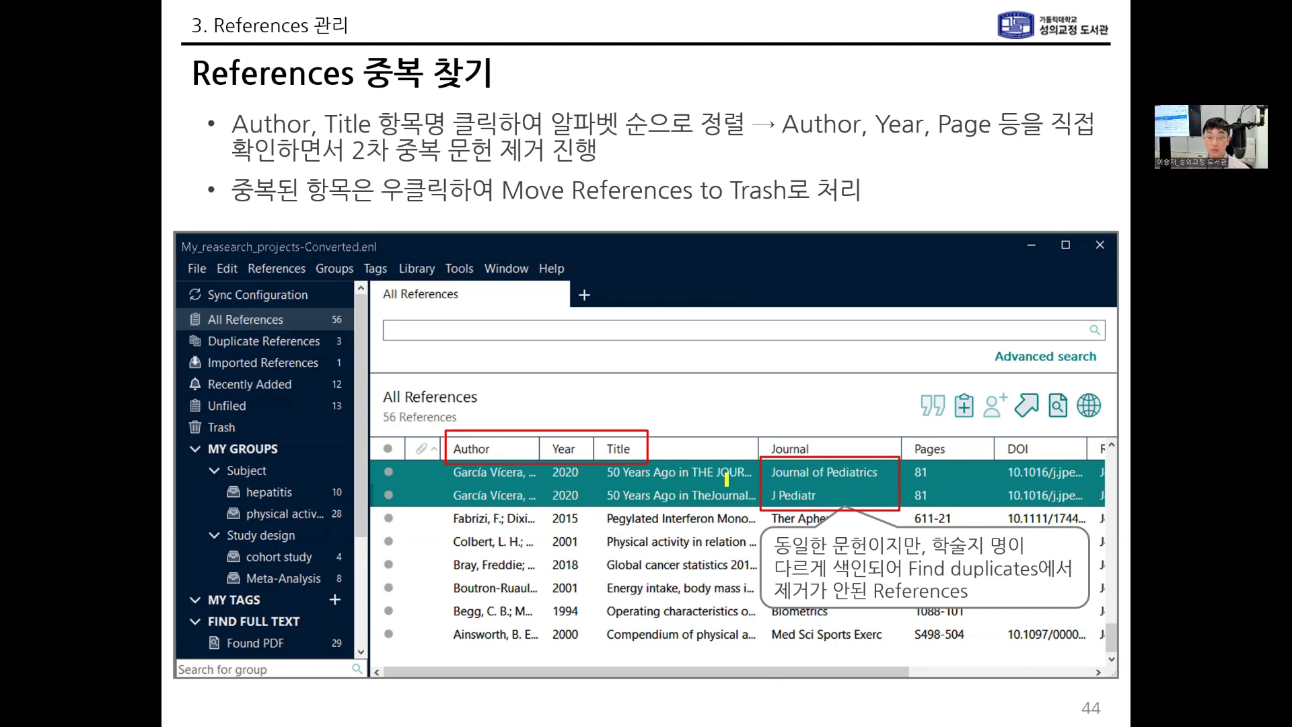
pyautogui.moveTo(887, 470); pyautogui.dragTo(887, 494)
pyautogui.moveTo(773, 474); pyautogui.dragTo(884, 474)
pyautogui.moveTo(764, 503); pyautogui.dragTo(812, 497)
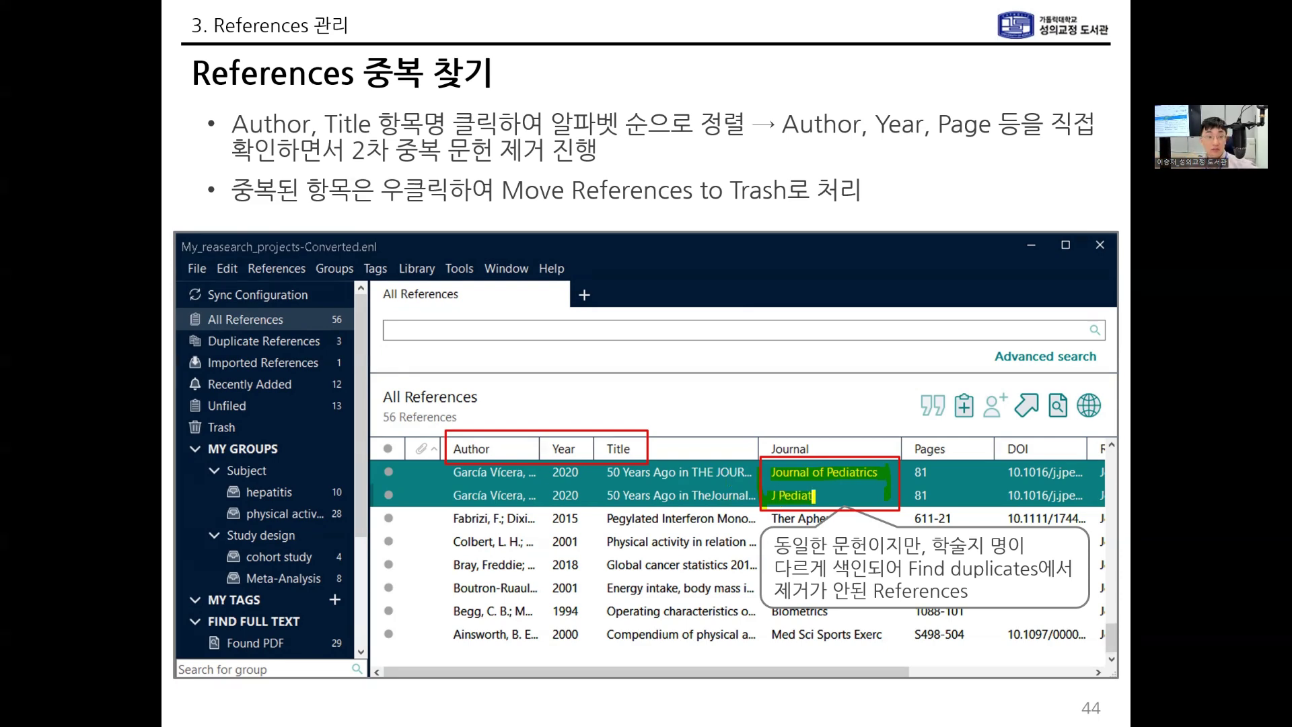
# - Switch to EndNote, sort All References by Title and go through individual records to check for remaining duplicates
pyautogui.hotkey('alt', 'Tab')
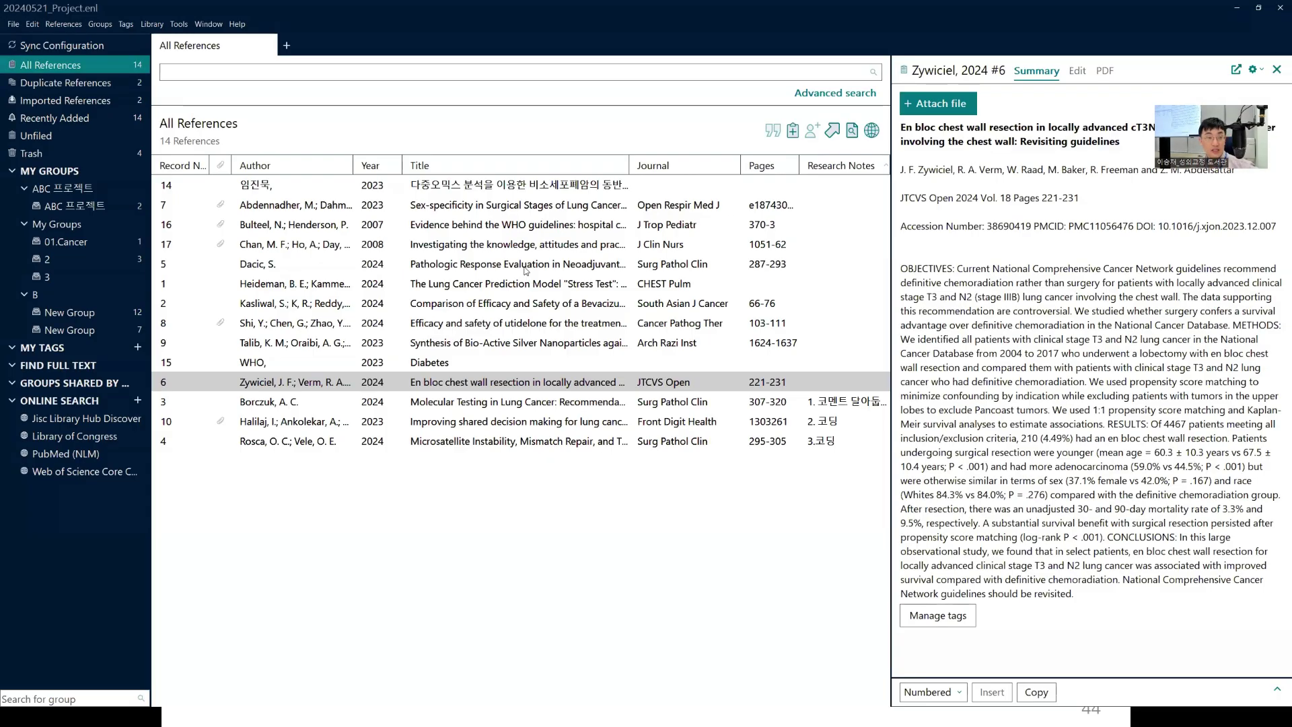
pyautogui.click(326, 168)
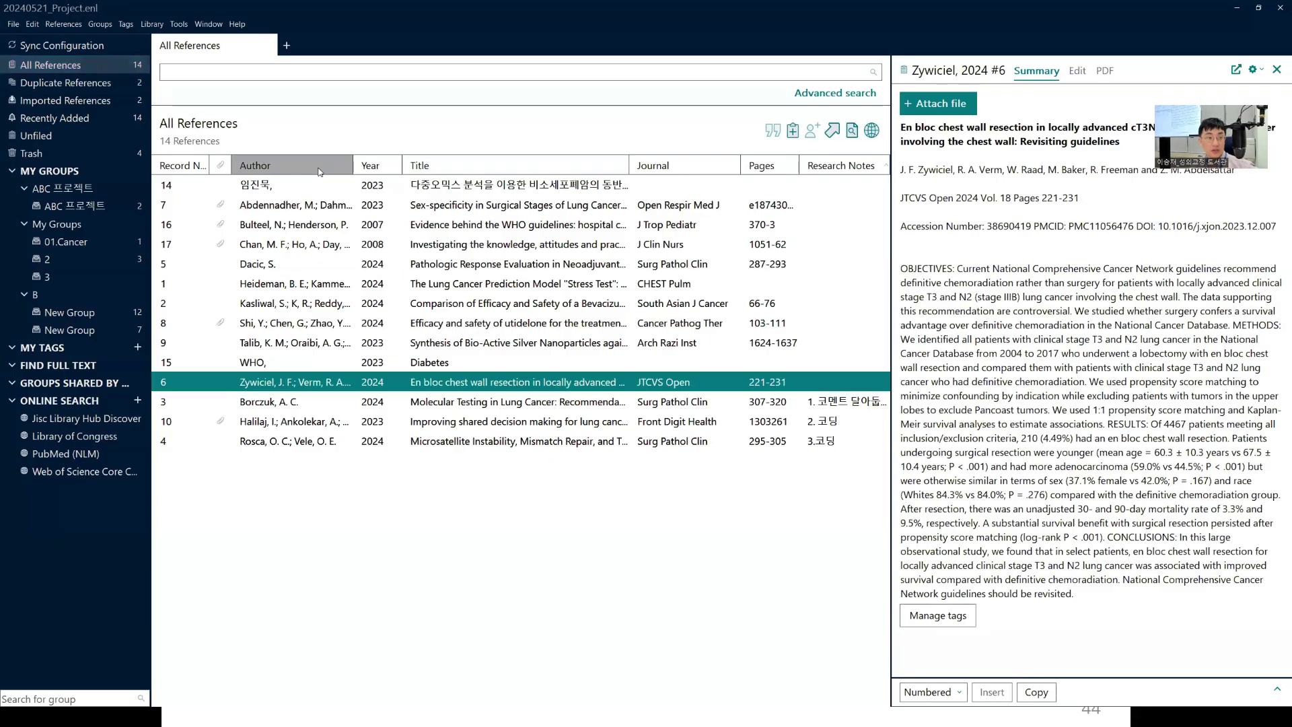
pyautogui.click(430, 166)
pyautogui.click(464, 191)
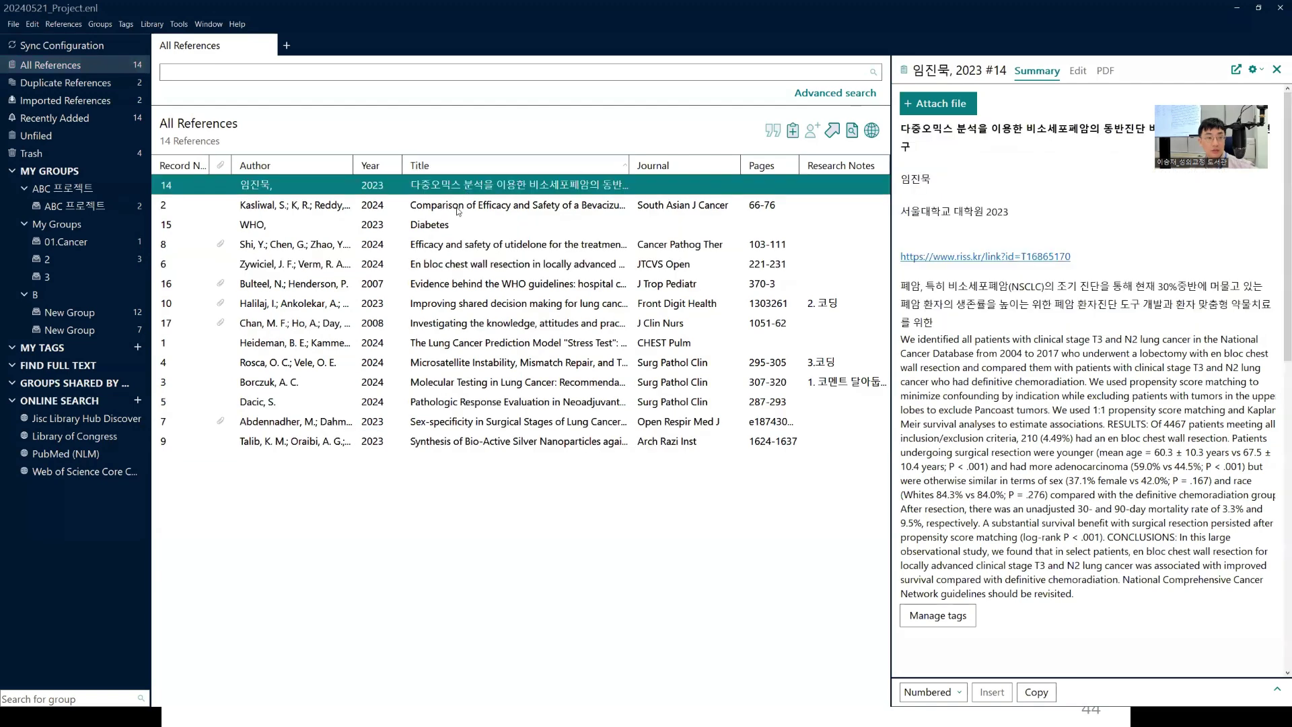
pyautogui.click(459, 206)
pyautogui.click(455, 225)
pyautogui.click(471, 304)
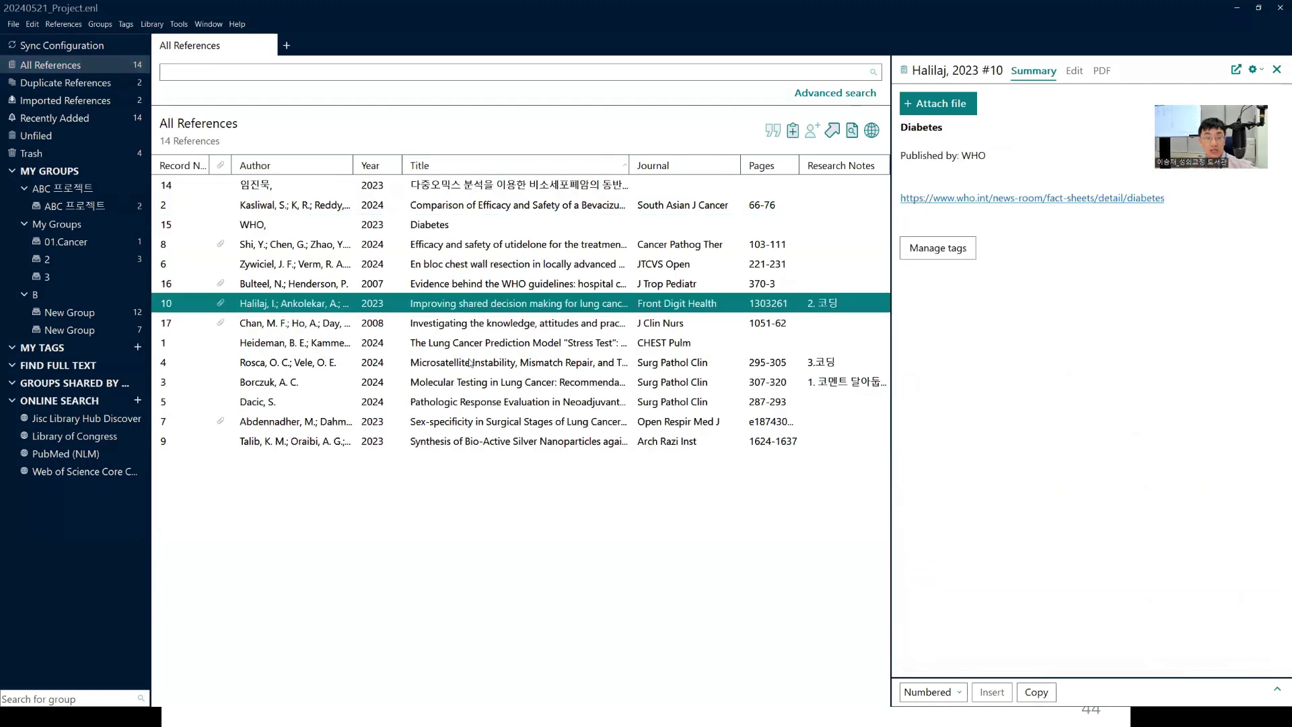
pyautogui.click(477, 362)
pyautogui.click(483, 402)
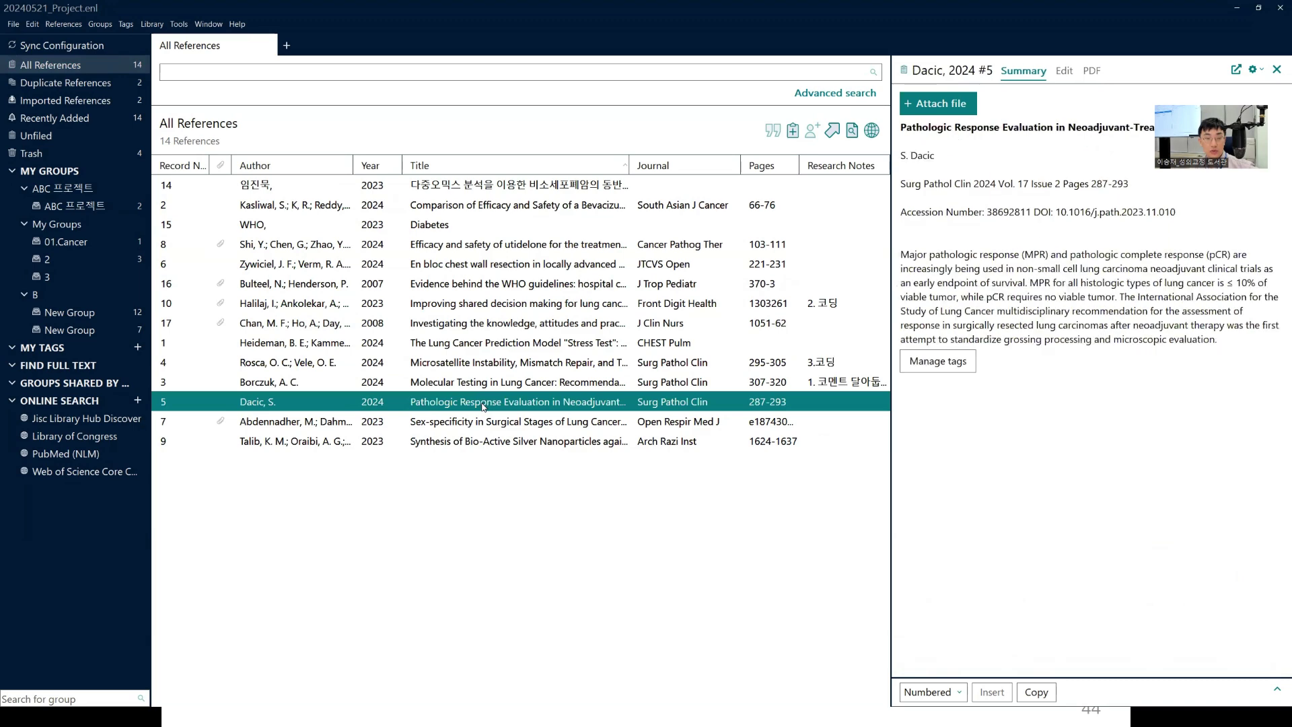
pyautogui.rightClick(483, 407)
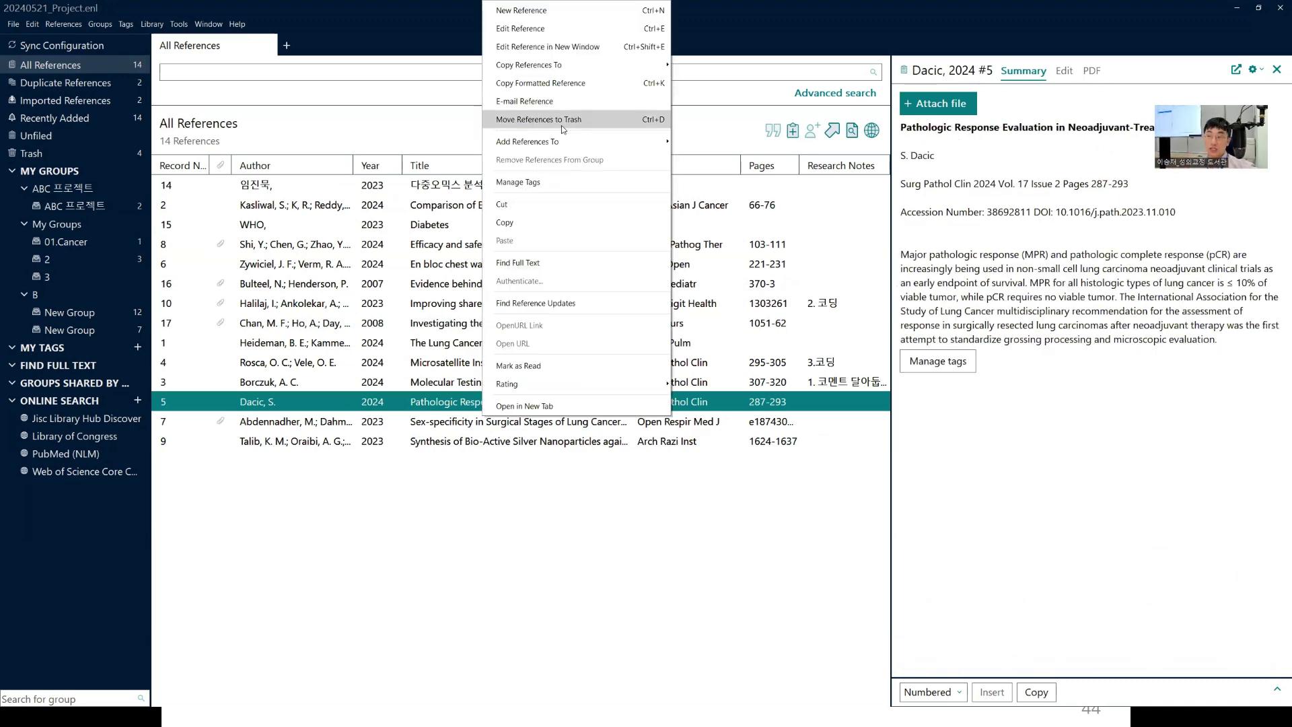
pyautogui.press('Escape')
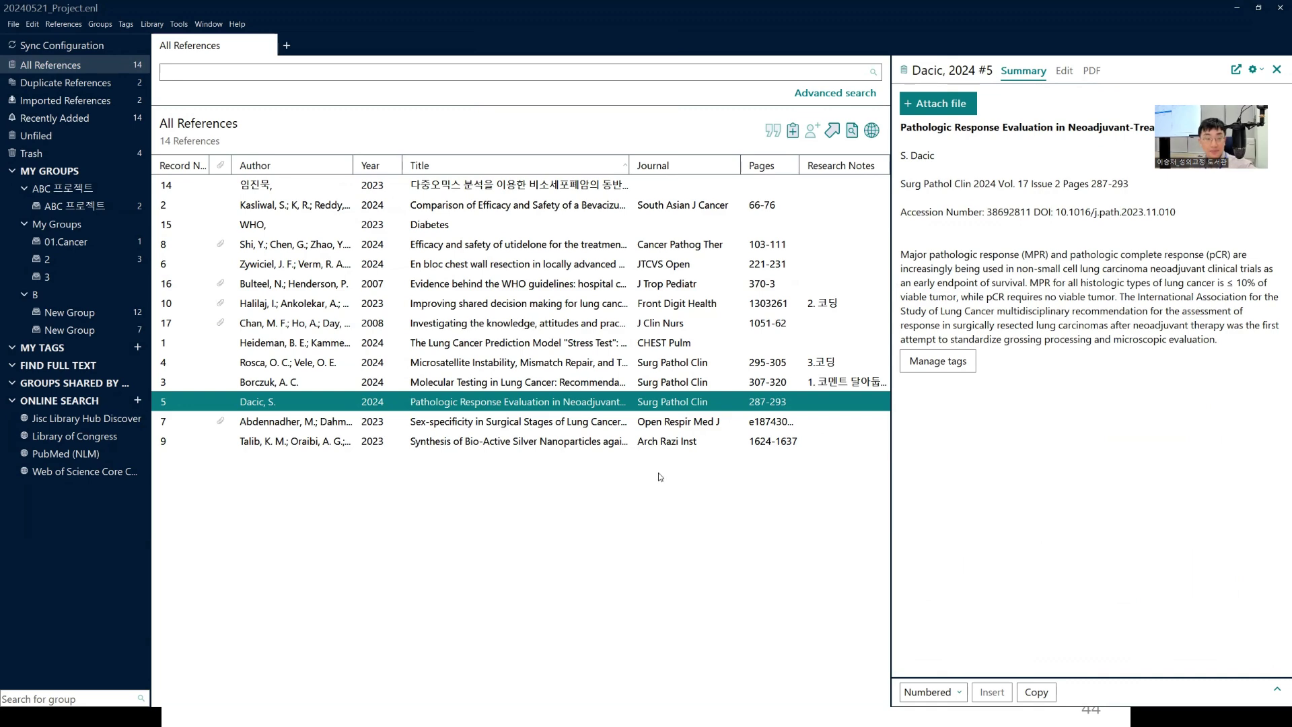
pyautogui.moveTo(699, 493); pyautogui.dragTo(458, 318)
pyautogui.rightClick(509, 363)
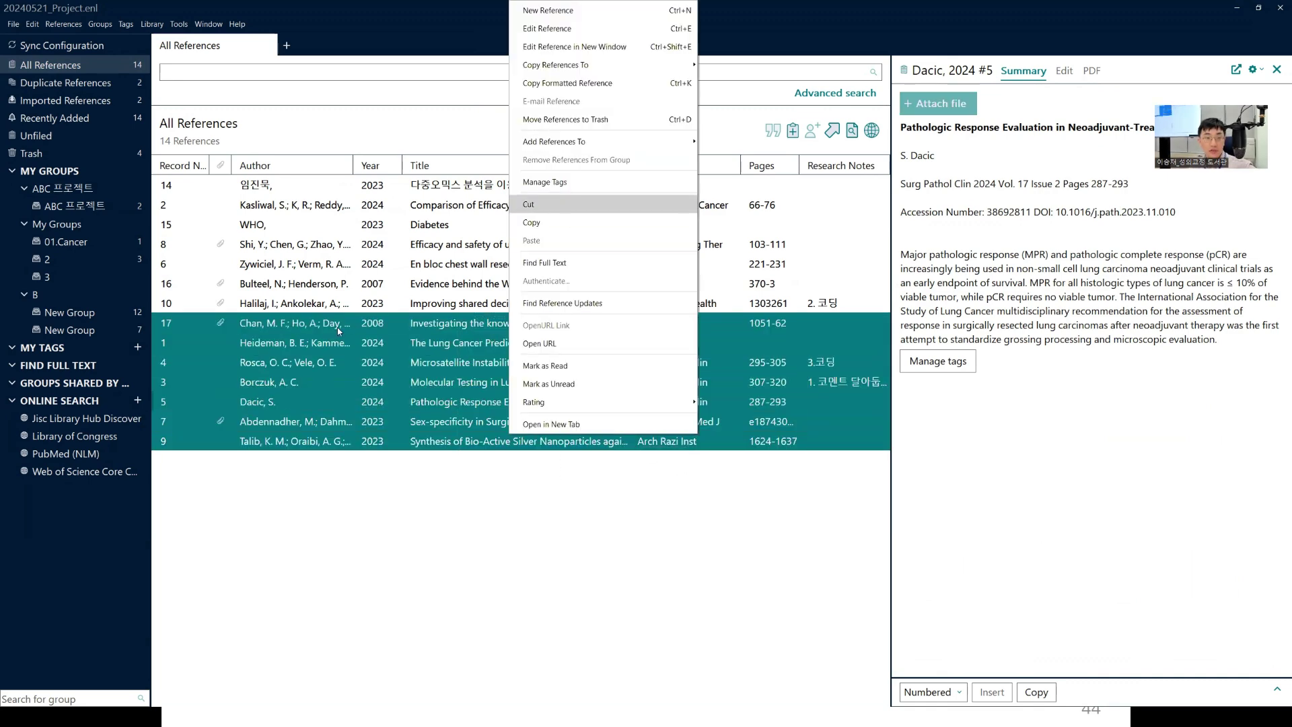
pyautogui.press('Escape')
# - Move the WHO record titled Diabetes to the Trash
pyautogui.click(422, 225)
pyautogui.rightClick(422, 229)
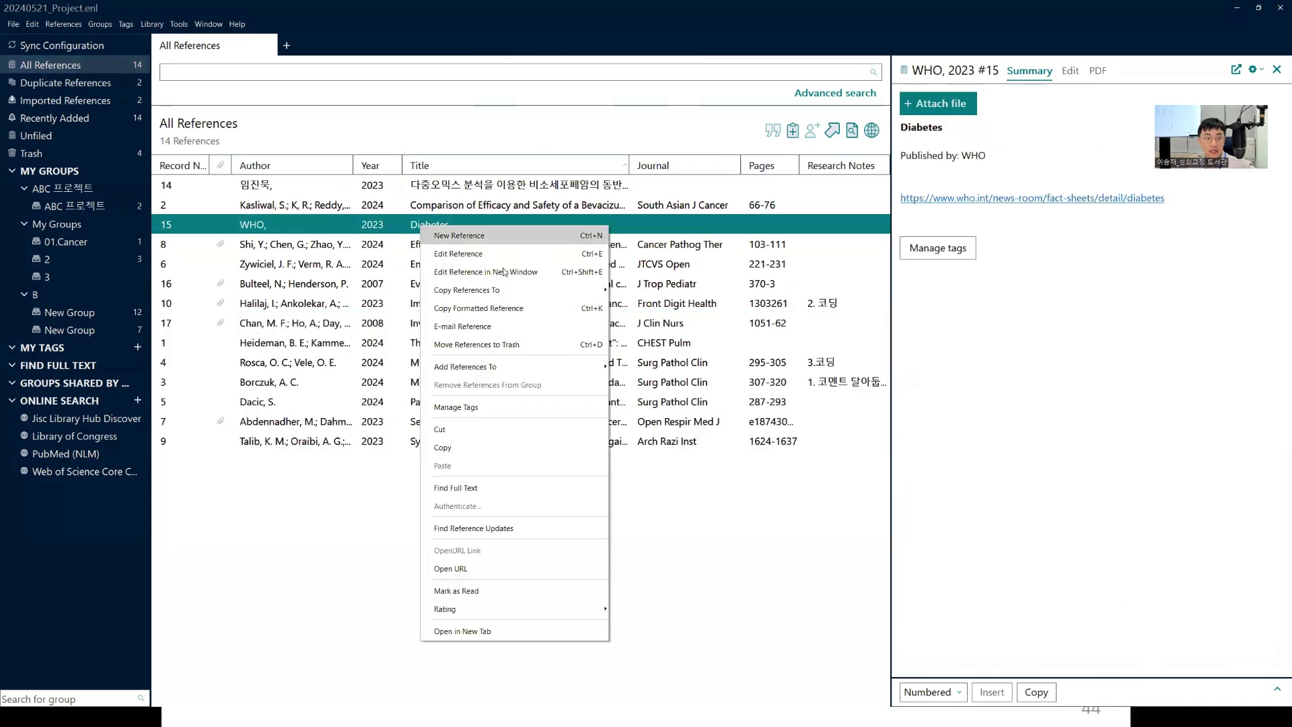
pyautogui.press('Escape')
pyautogui.press('Delete')
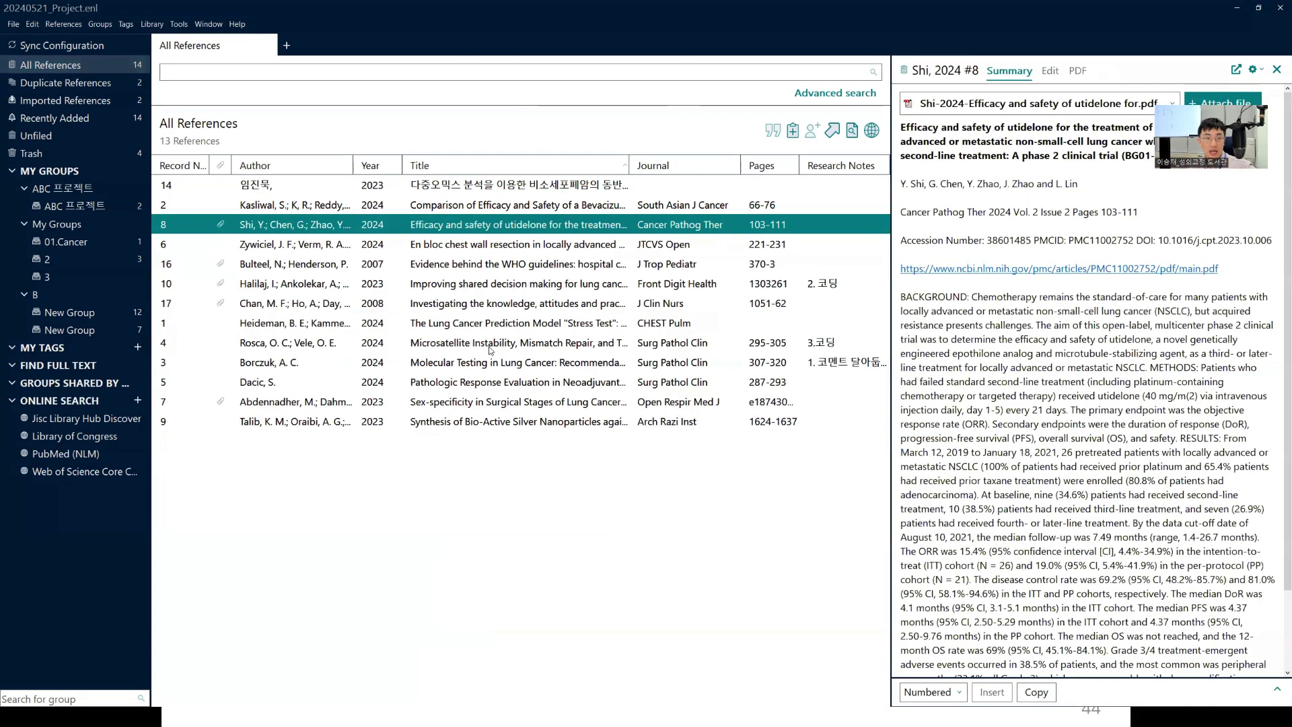
# - Restore the WHO Diabetes record from the Trash to All References
pyautogui.click(82, 155)
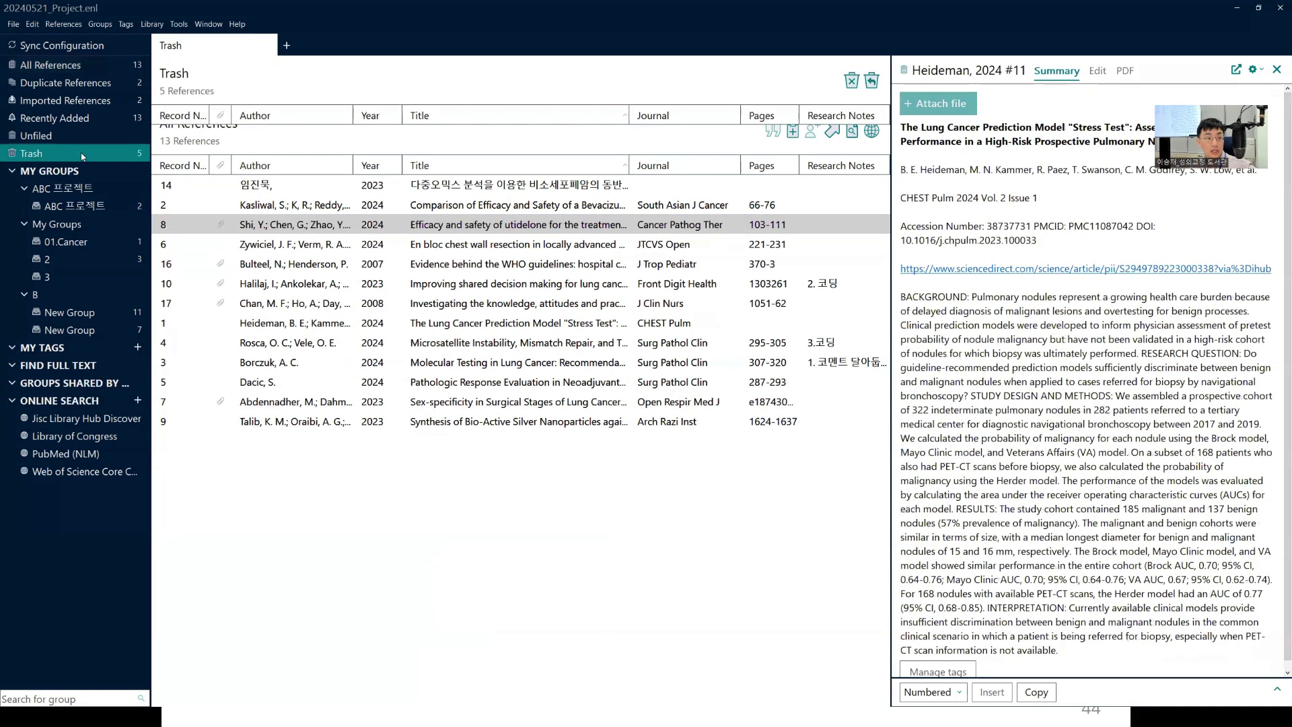
pyautogui.click(488, 138)
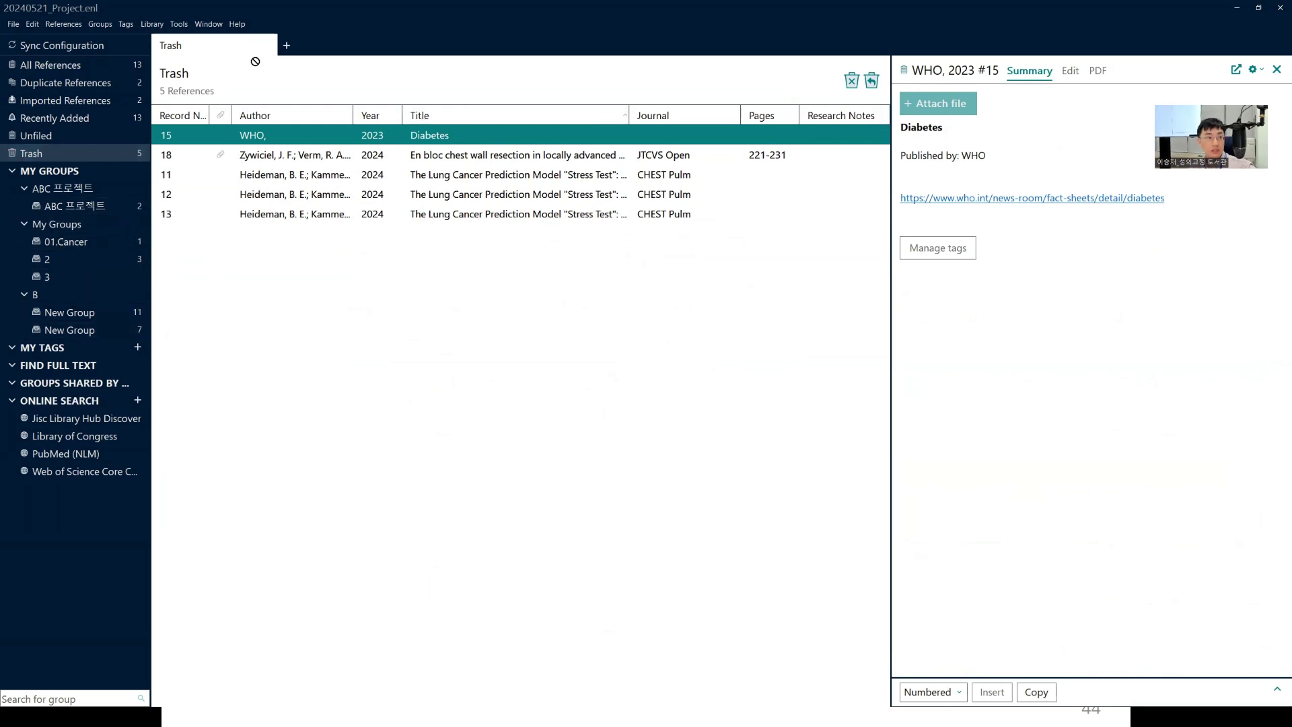
pyautogui.moveTo(255, 61); pyautogui.dragTo(126, 69)
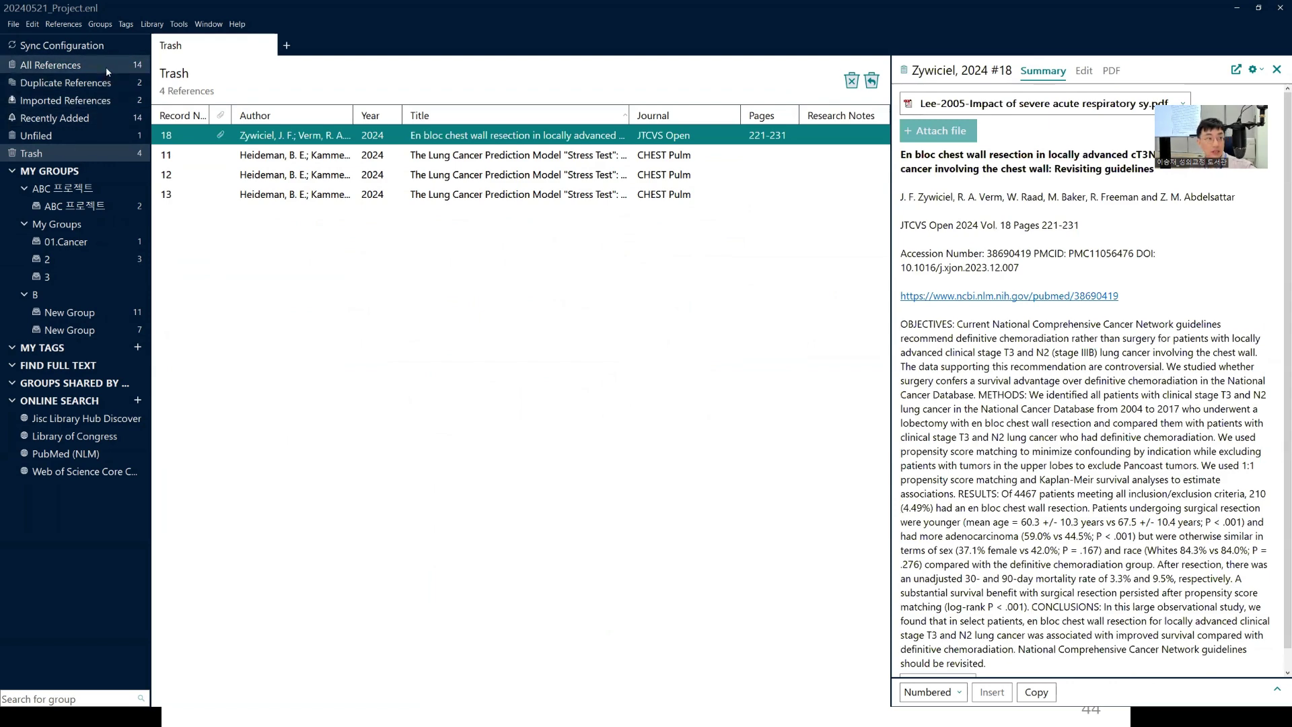
# - Move the WHO Diabetes record from All References to the Trash again and put it back into All References
pyautogui.click(106, 67)
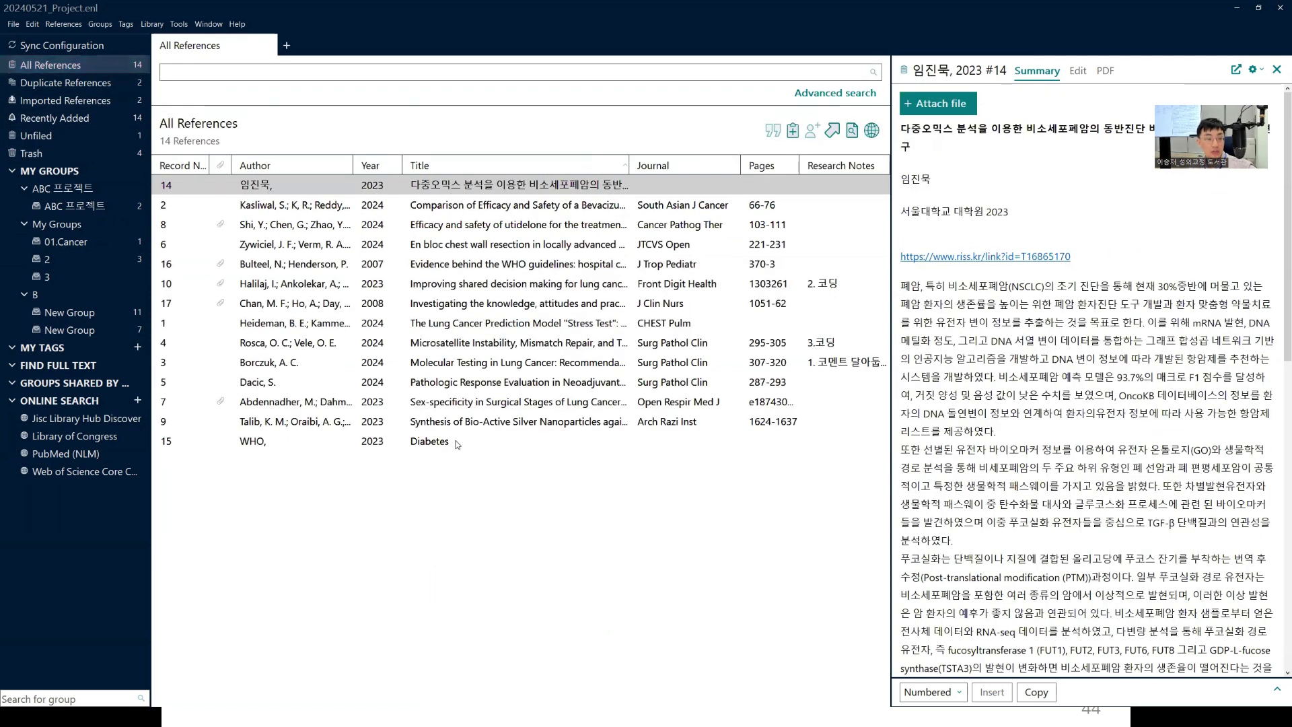
pyautogui.click(457, 444)
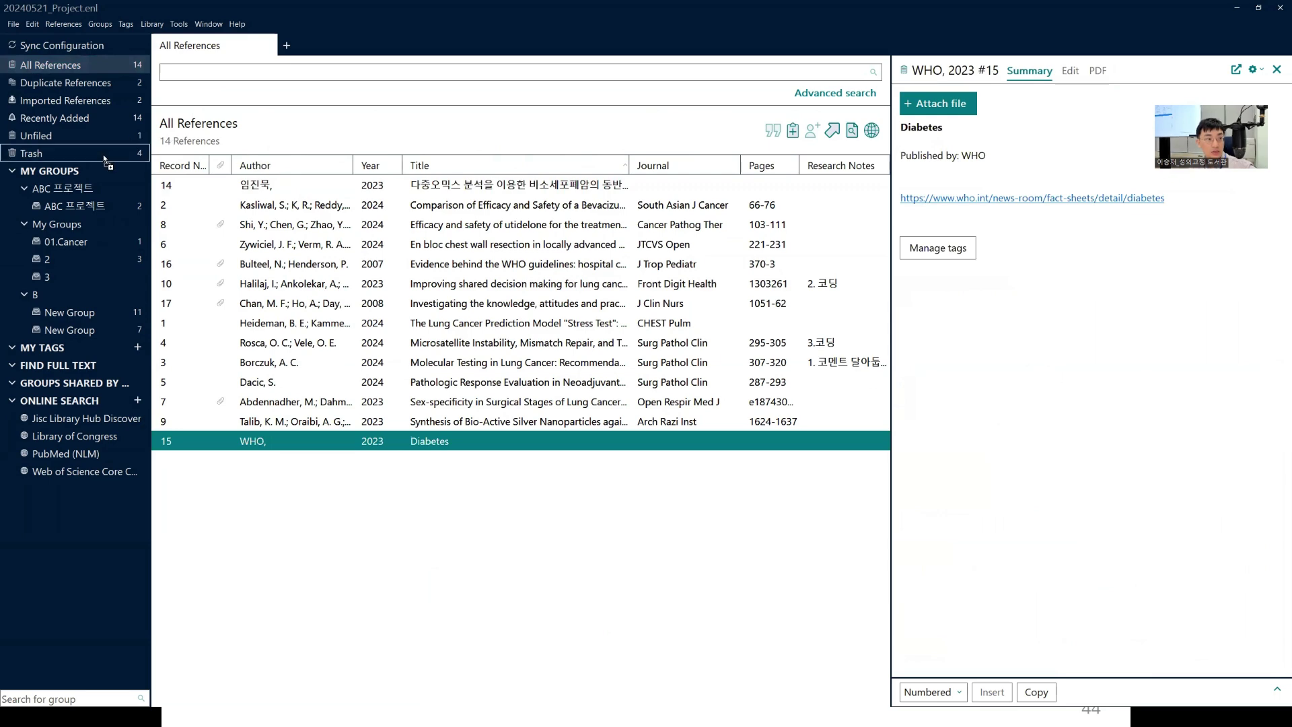
pyautogui.press('Delete')
pyautogui.click(128, 156)
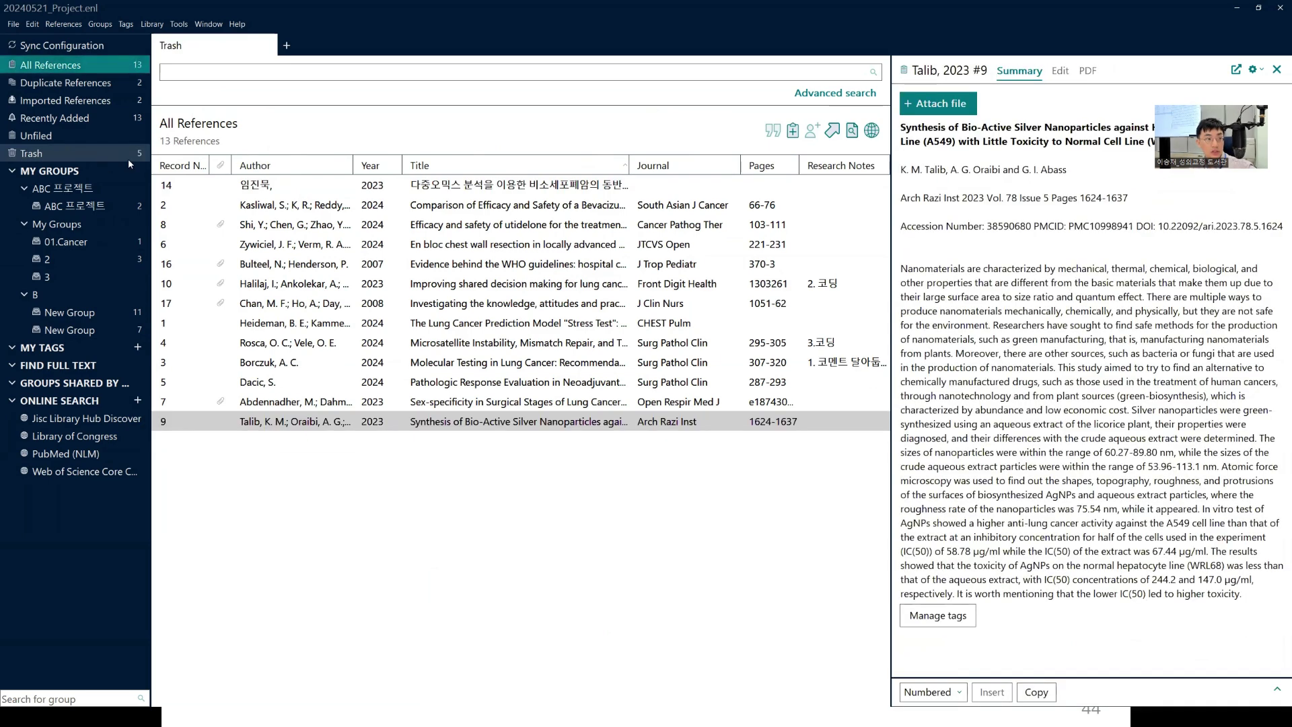
pyautogui.click(332, 143)
pyautogui.moveTo(331, 113); pyautogui.dragTo(120, 69)
pyautogui.click(119, 68)
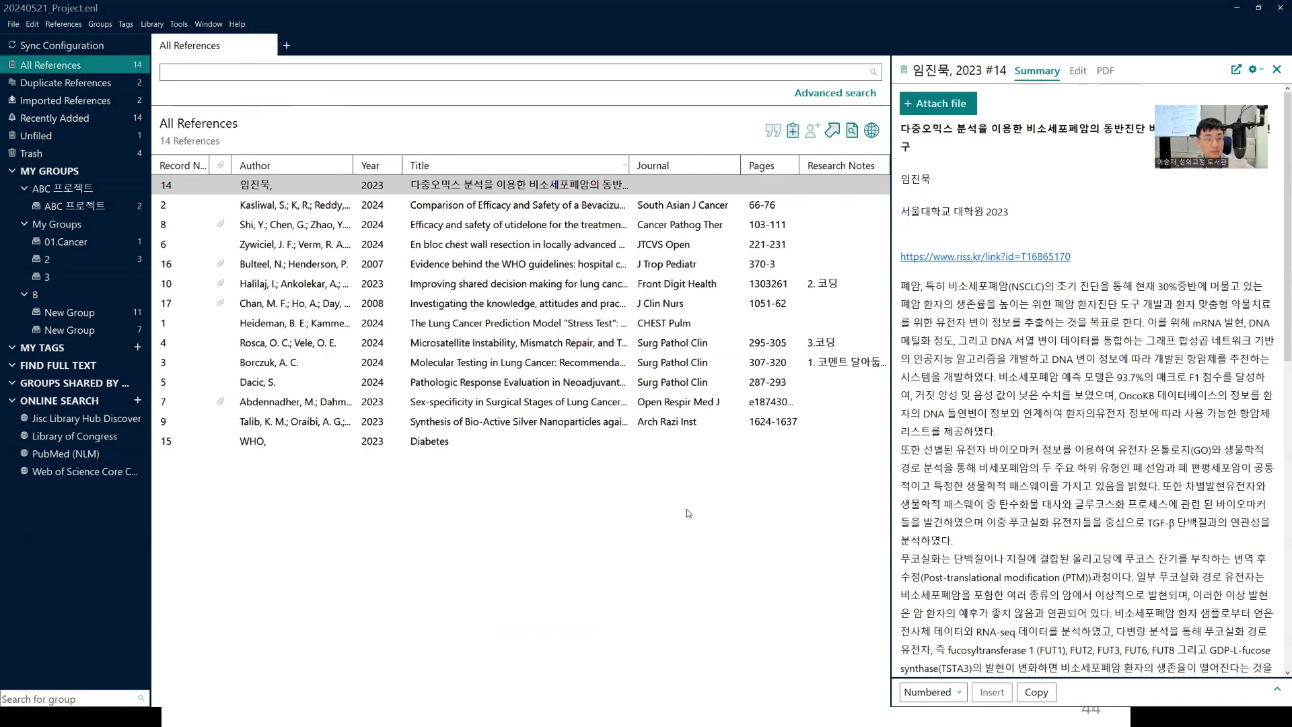
pyautogui.moveTo(766, 536); pyautogui.dragTo(470, 296)
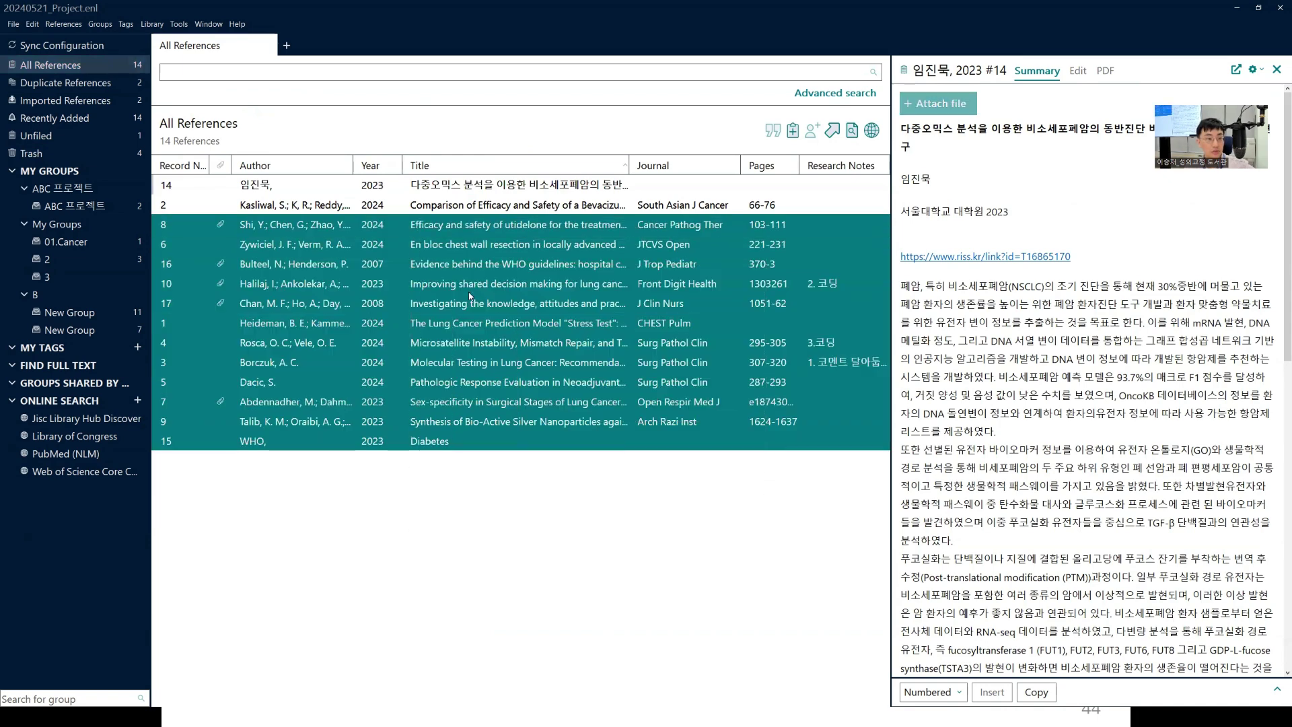
pyautogui.rightClick(547, 299)
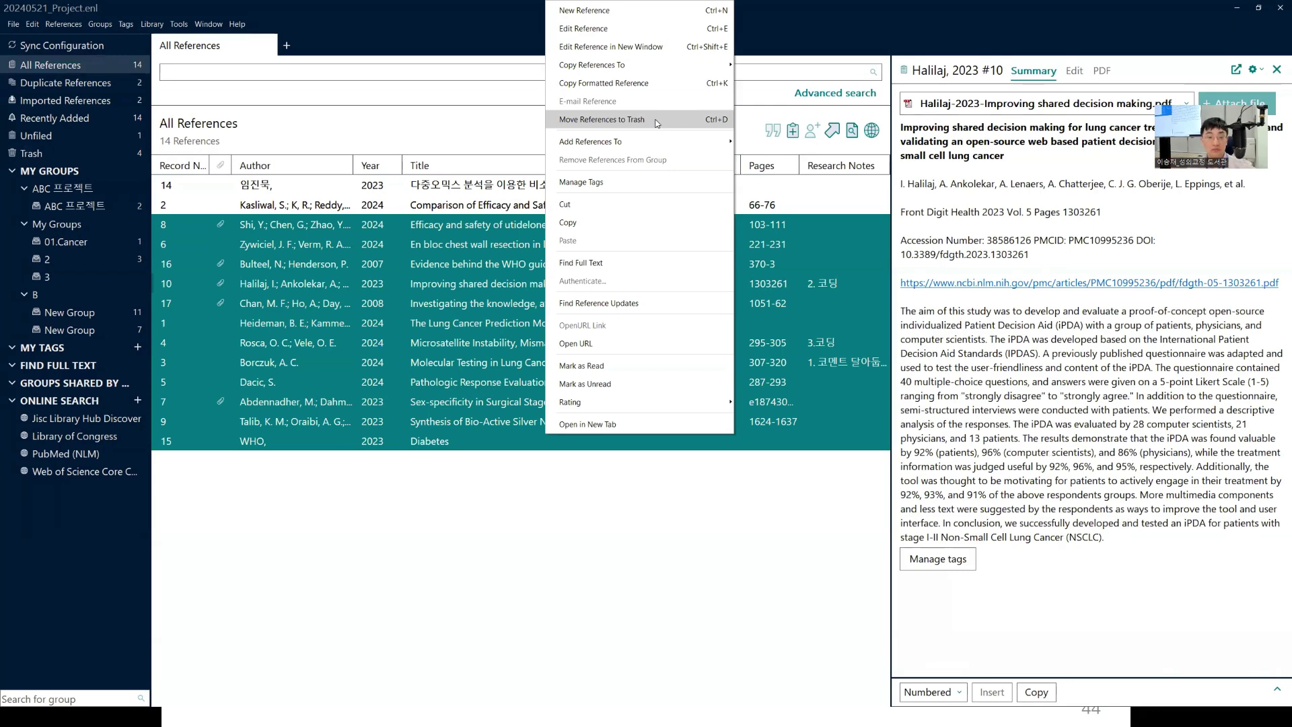
pyautogui.click(663, 571)
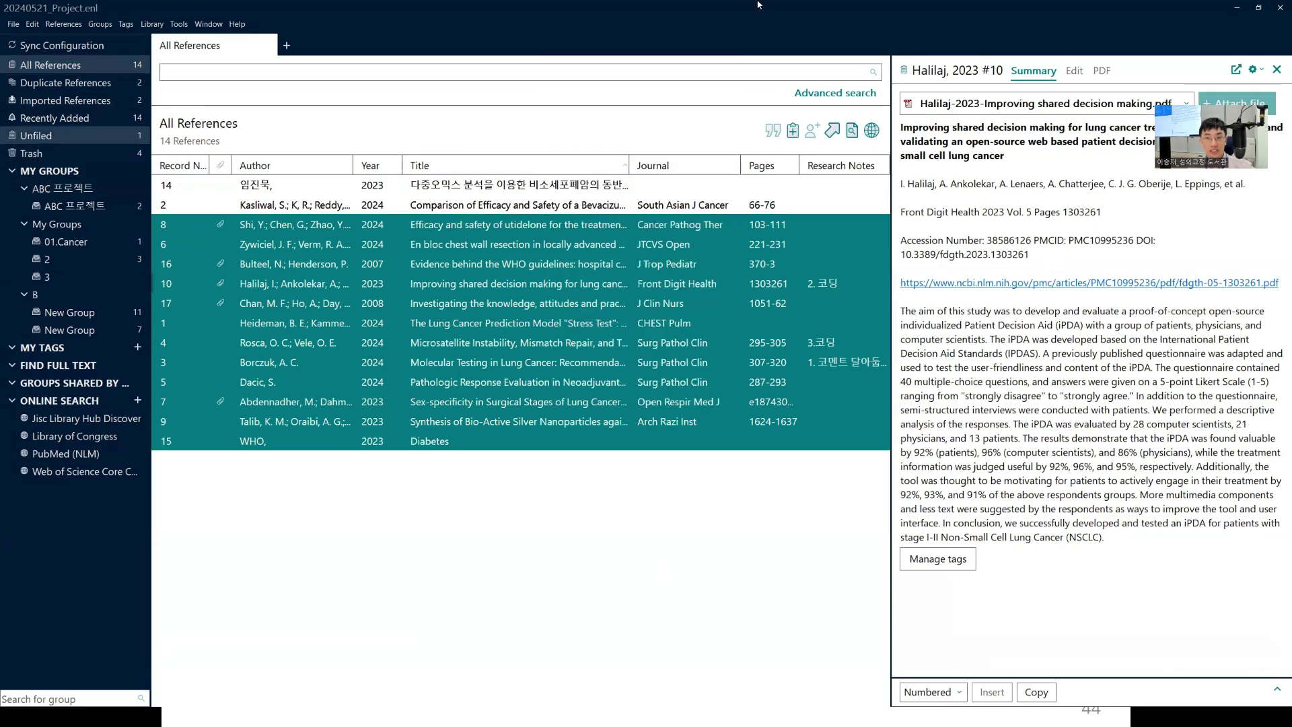
# - Return to the slide show and highlight the physical activity group on slide 45 and the words New library in the title of slide 46
pyautogui.click(1238, 7)
pyautogui.press('Right')
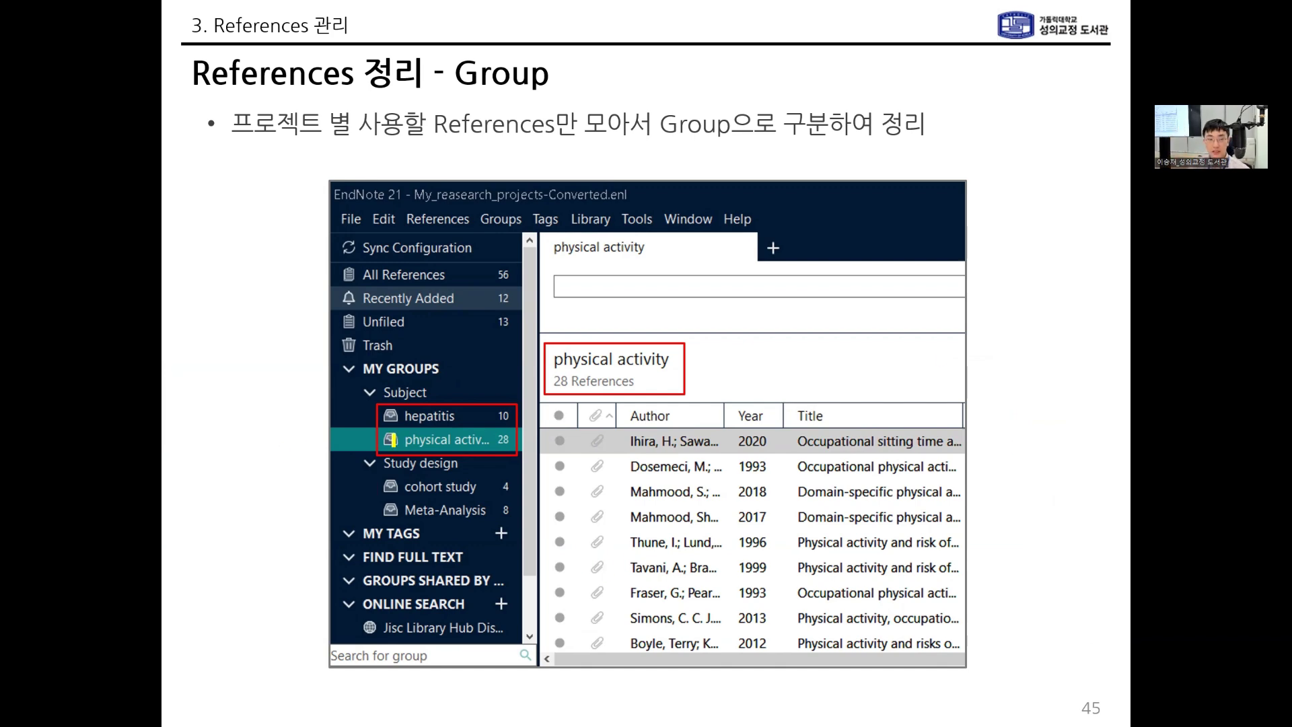
pyautogui.moveTo(394, 441); pyautogui.dragTo(504, 439)
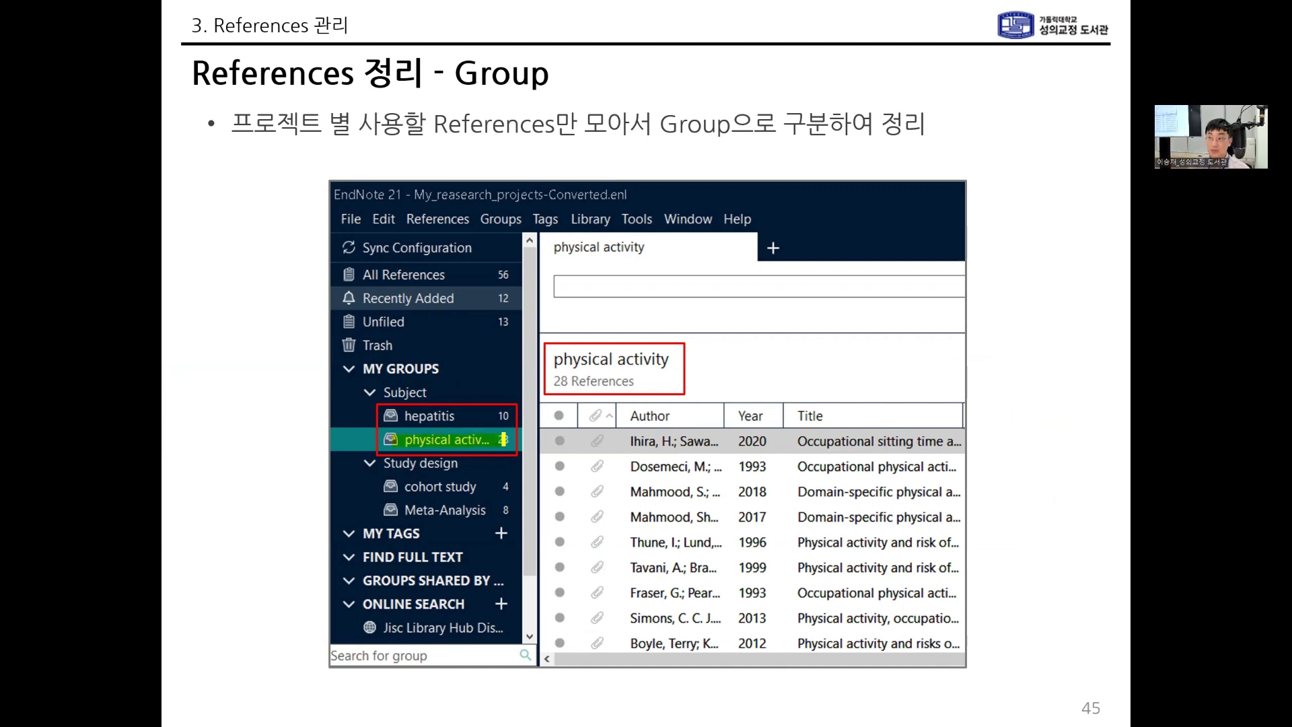
pyautogui.press('Right')
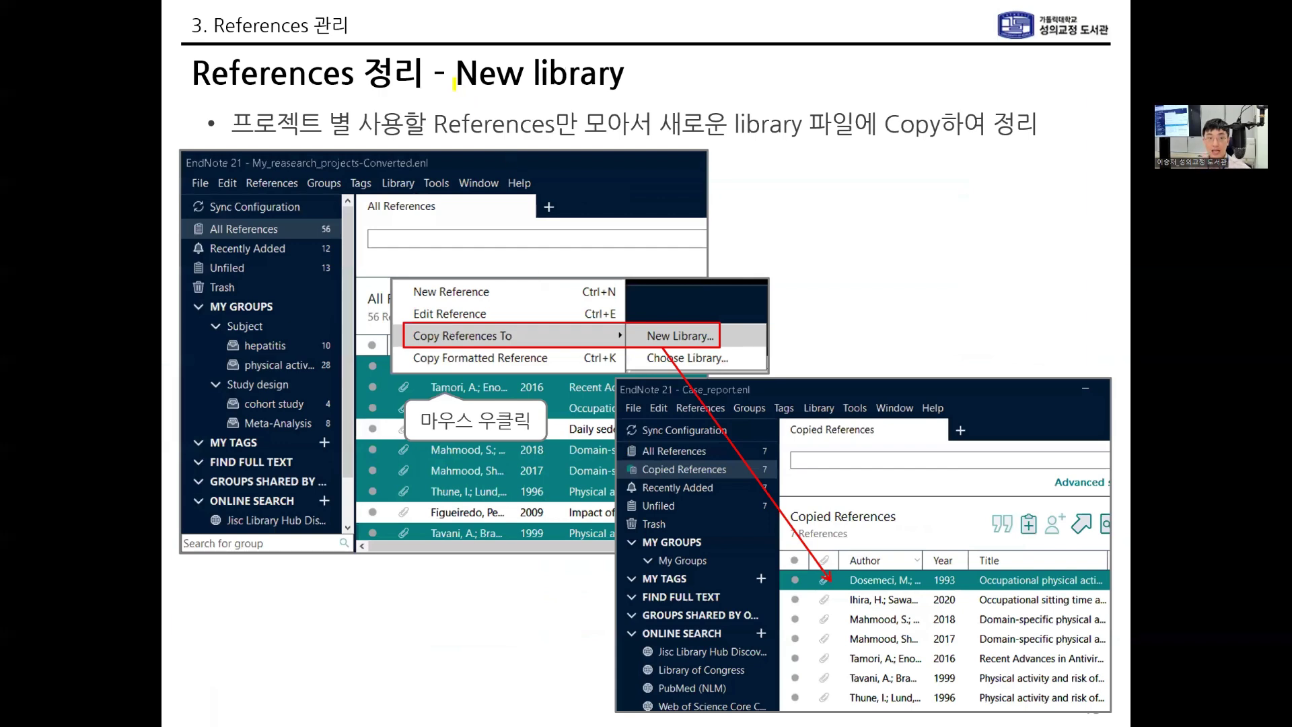
pyautogui.moveTo(455, 82); pyautogui.dragTo(632, 81)
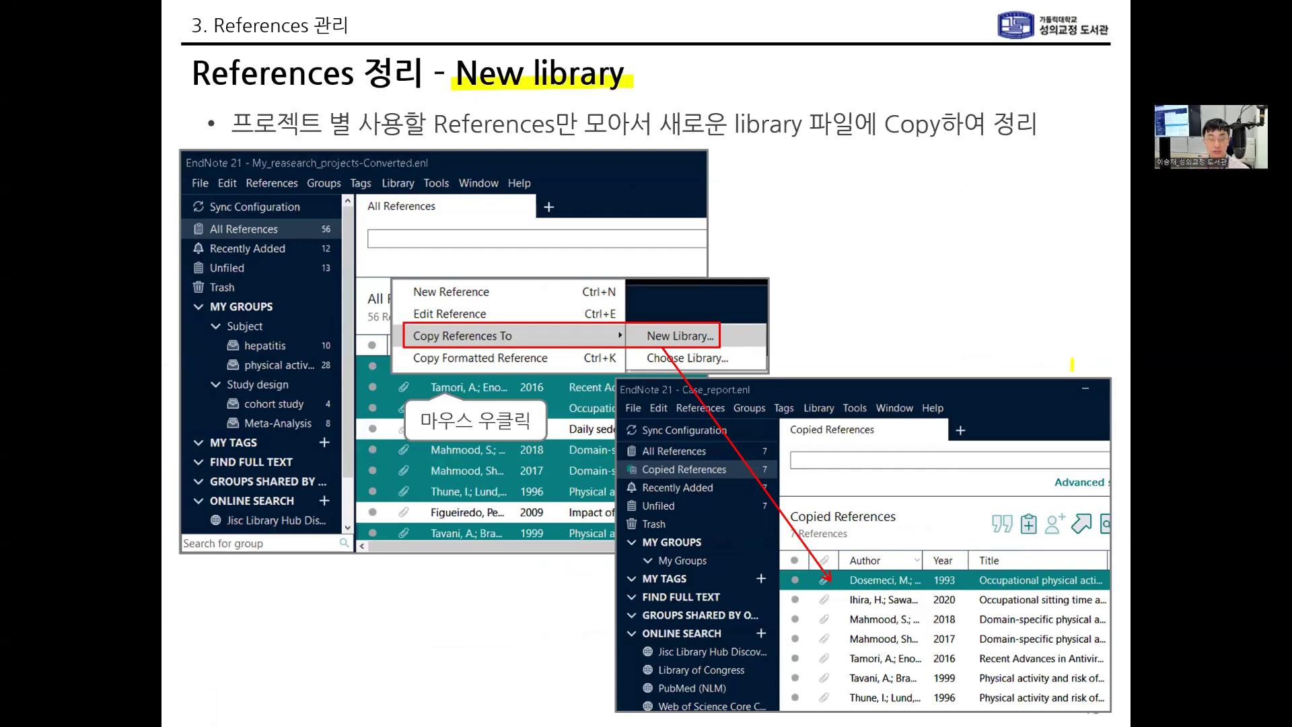
# - End the slide show, minimise the presentation and switch to EndNote
pyautogui.rightClick(935, 328)
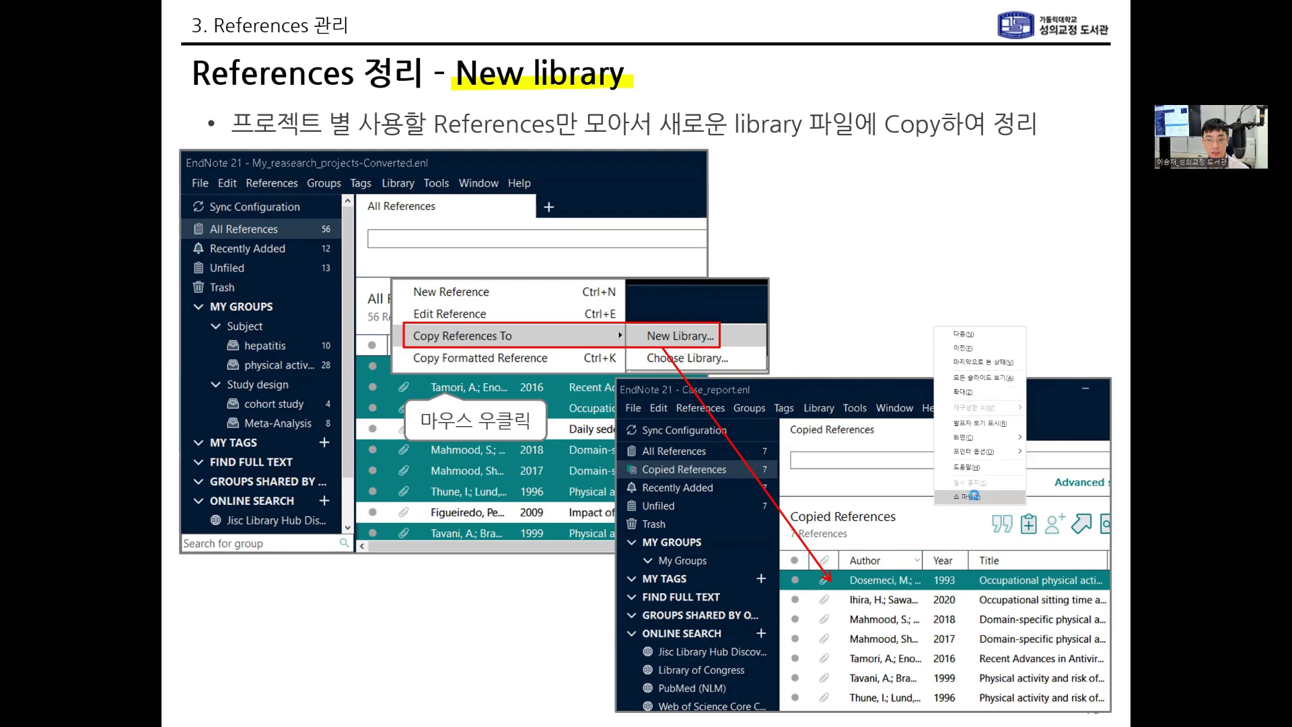
pyautogui.click(974, 496)
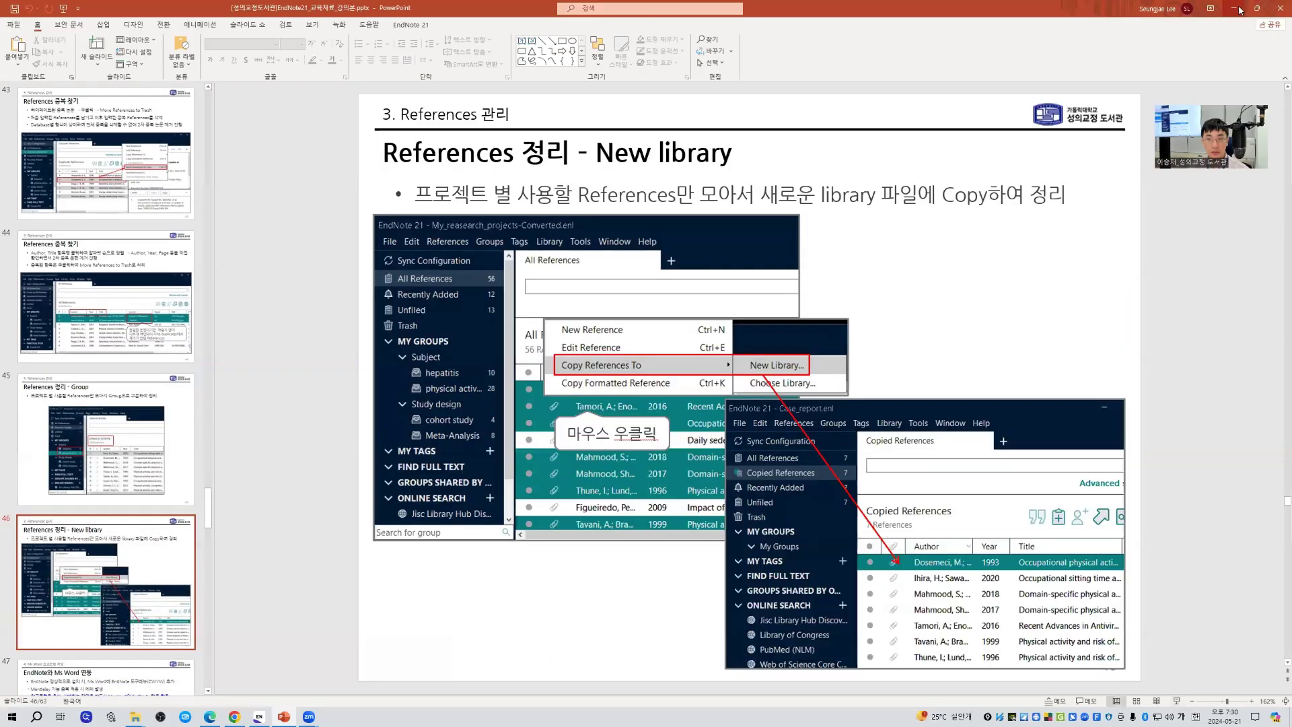
pyautogui.click(1236, 8)
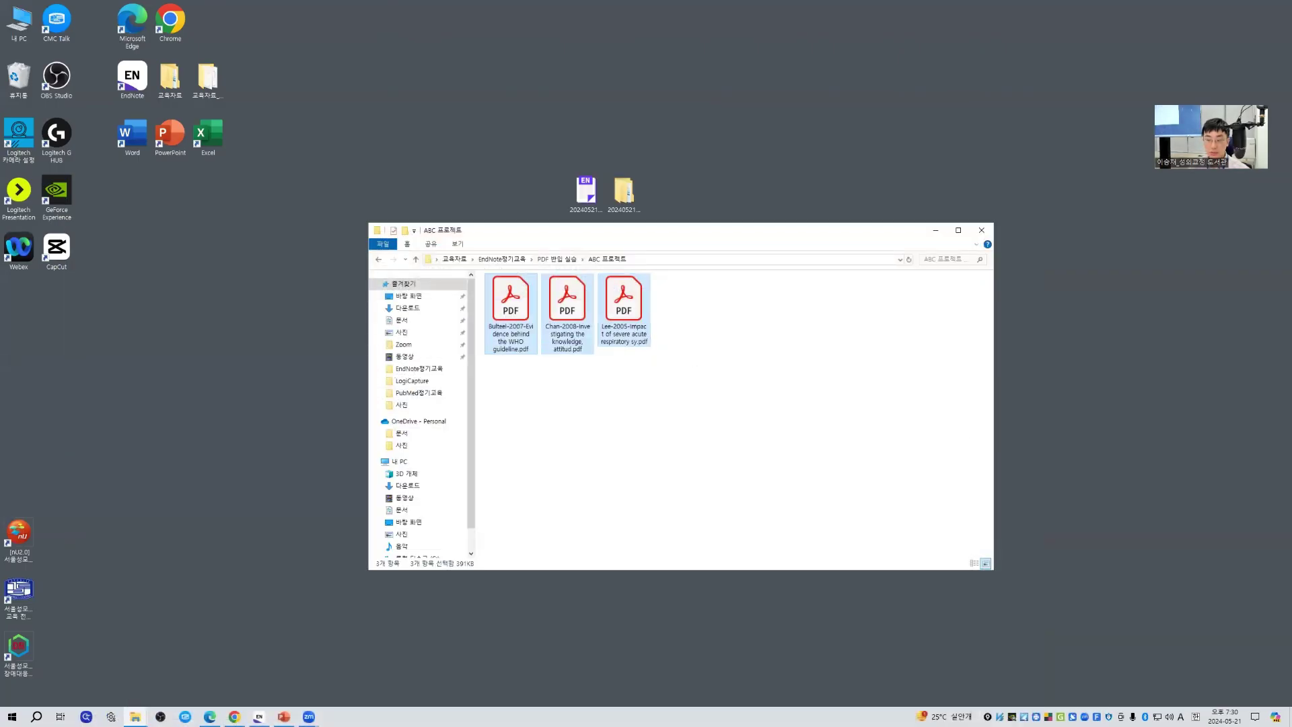
pyautogui.click(260, 716)
# - Copy records 8, 16, 10, 17 and 7 from All References to a new library on the Desktop named 20240521_Case
pyautogui.click(562, 488)
pyautogui.click(275, 225)
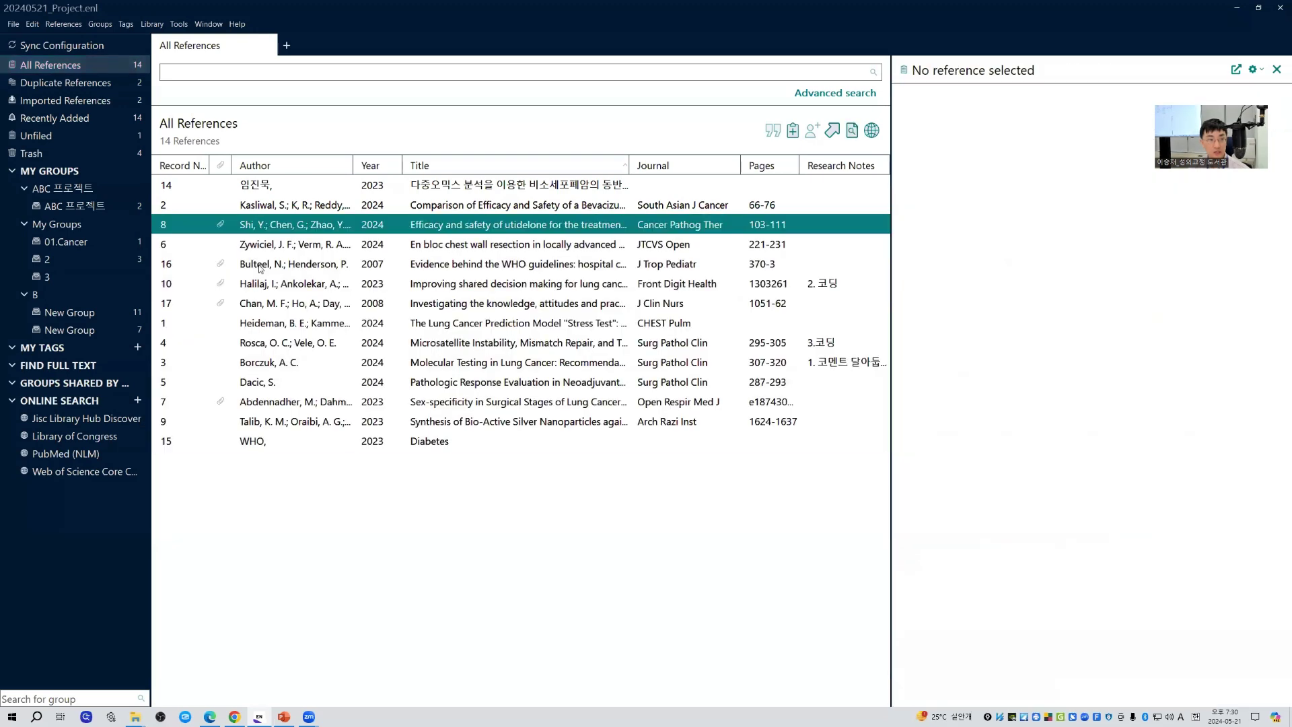
pyautogui.keyDown('ctrl'); pyautogui.click(260, 268); pyautogui.keyUp('ctrl')
pyautogui.keyDown('ctrl'); pyautogui.click(254, 288); pyautogui.keyUp('ctrl')
pyautogui.keyDown('ctrl'); pyautogui.click(254, 304); pyautogui.keyUp('ctrl')
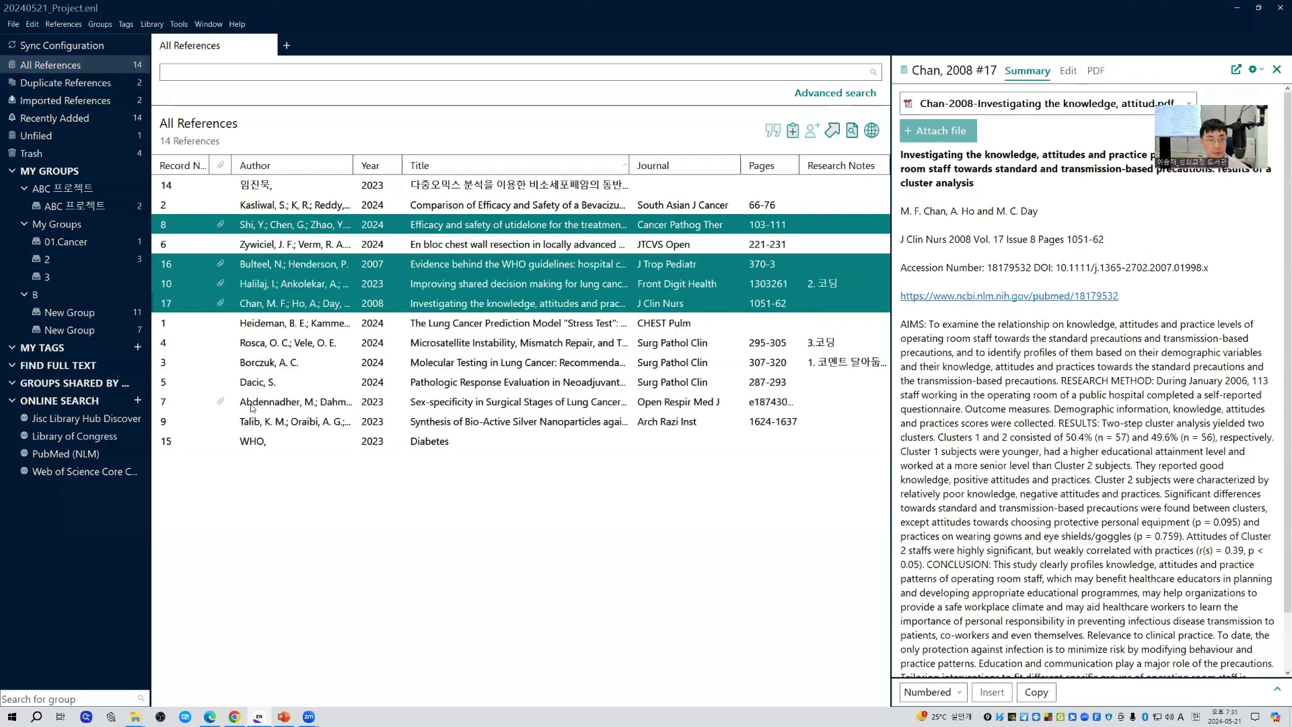
pyautogui.keyDown('ctrl'); pyautogui.click(252, 404); pyautogui.keyUp('ctrl')
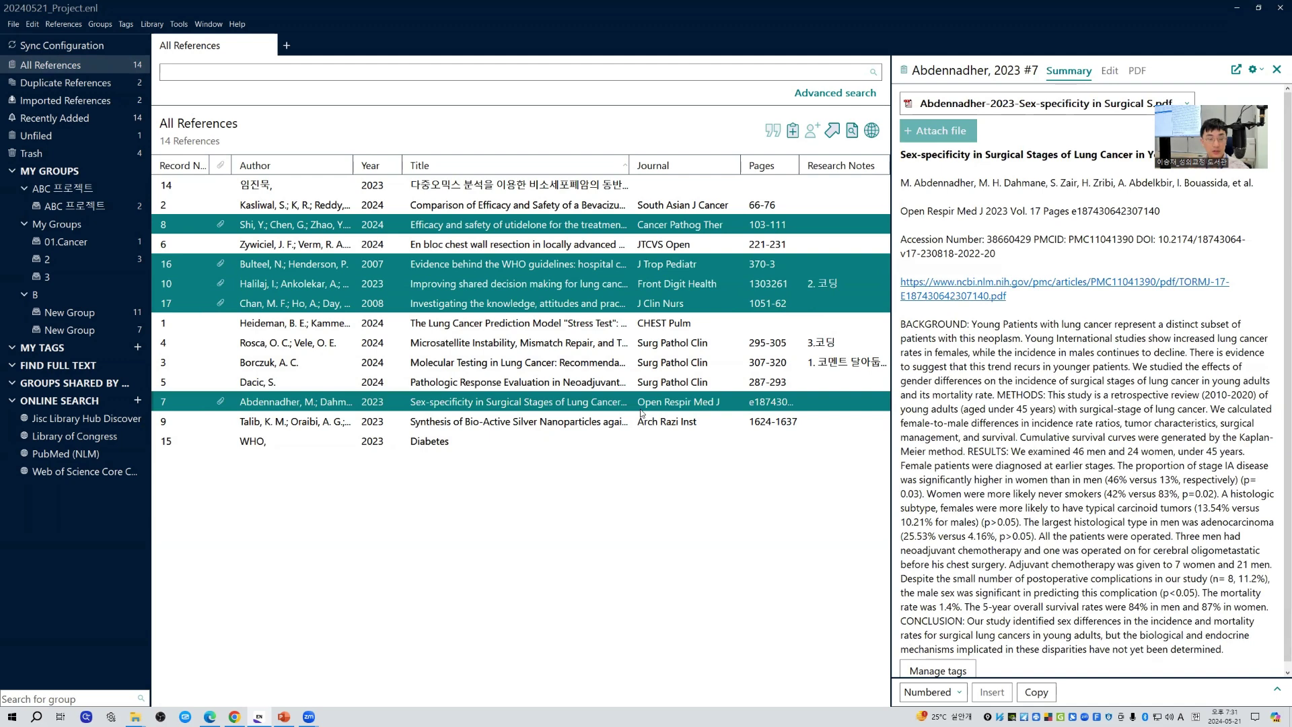
pyautogui.rightClick(529, 280)
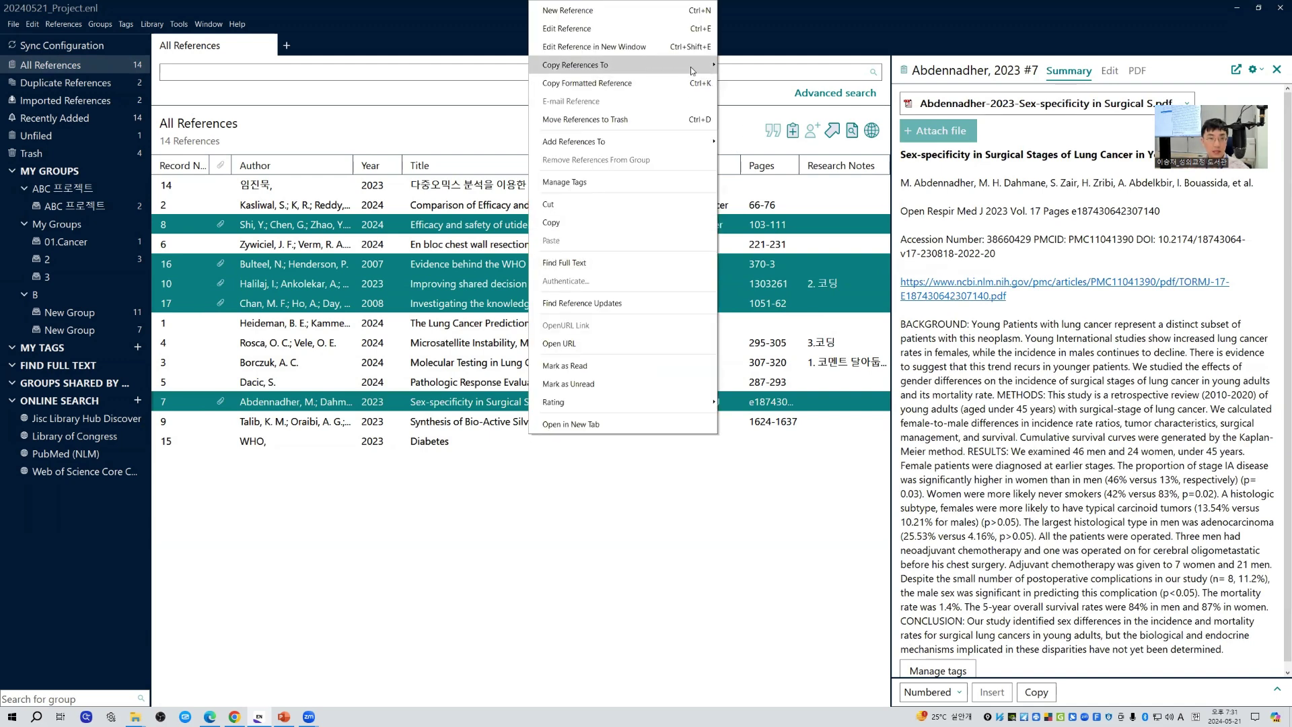
pyautogui.moveTo(690, 65)
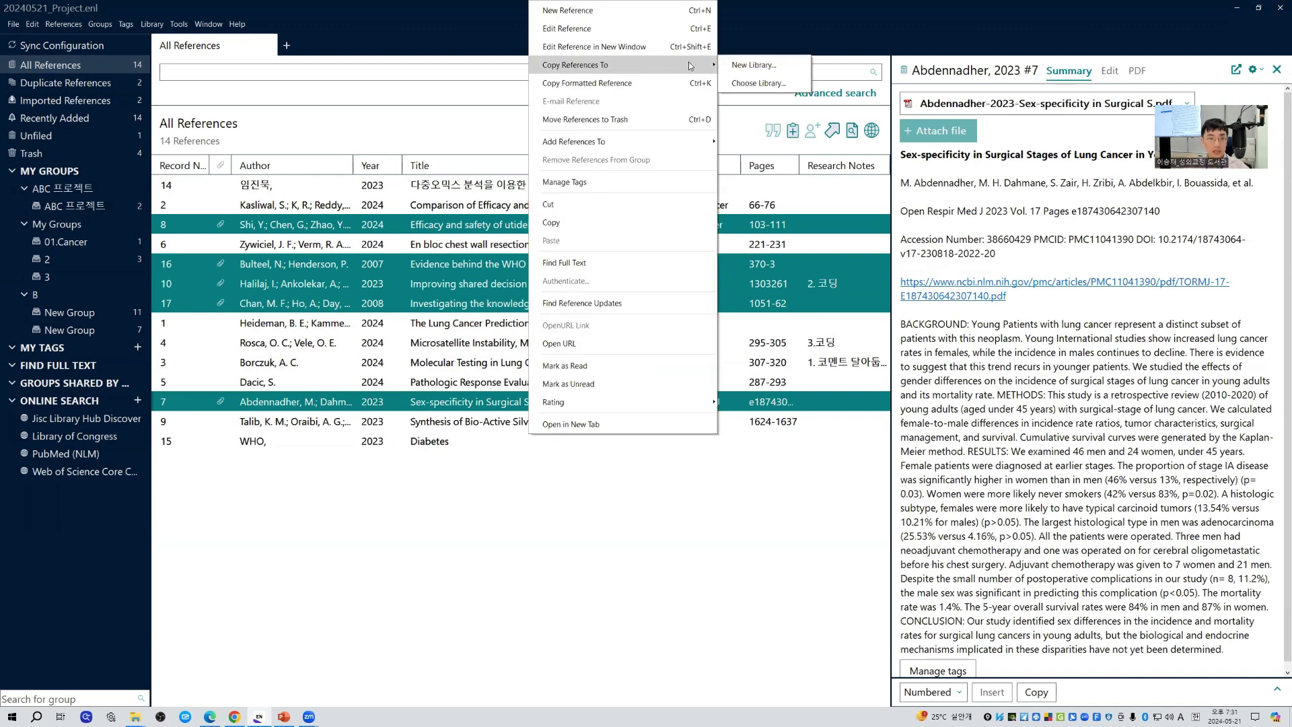
pyautogui.click(787, 69)
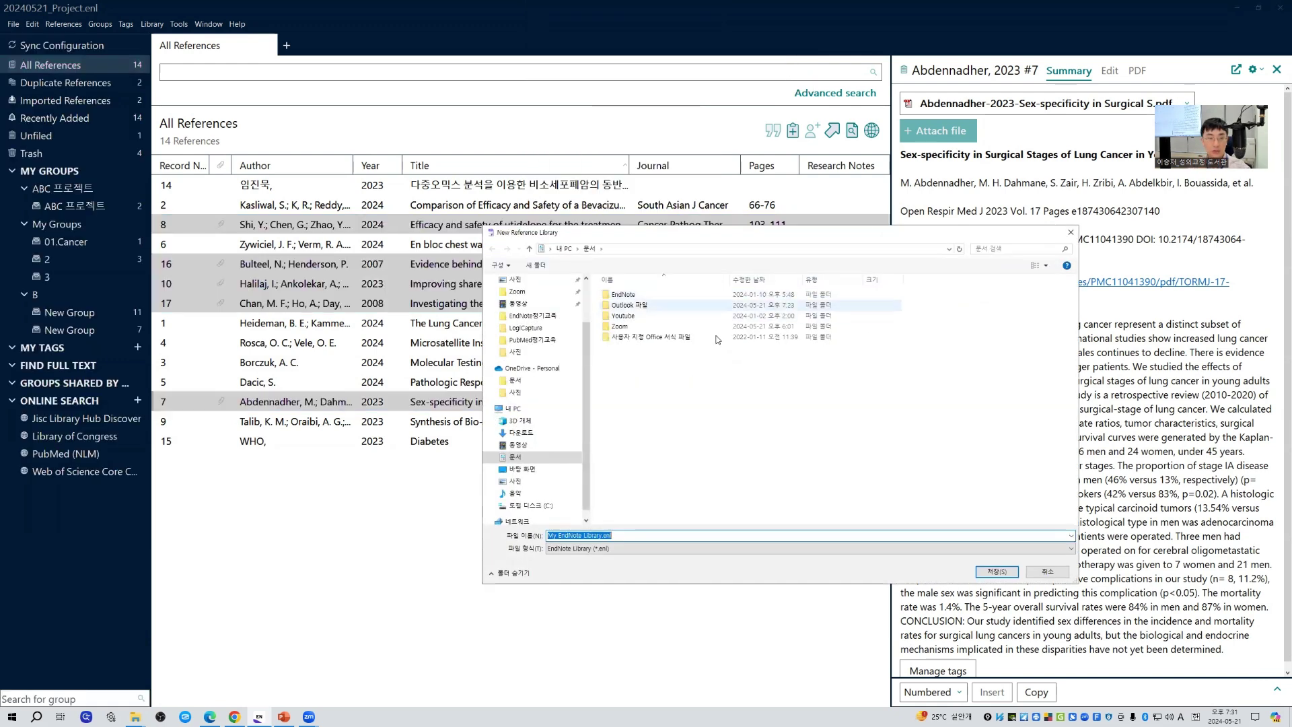
pyautogui.click(521, 469)
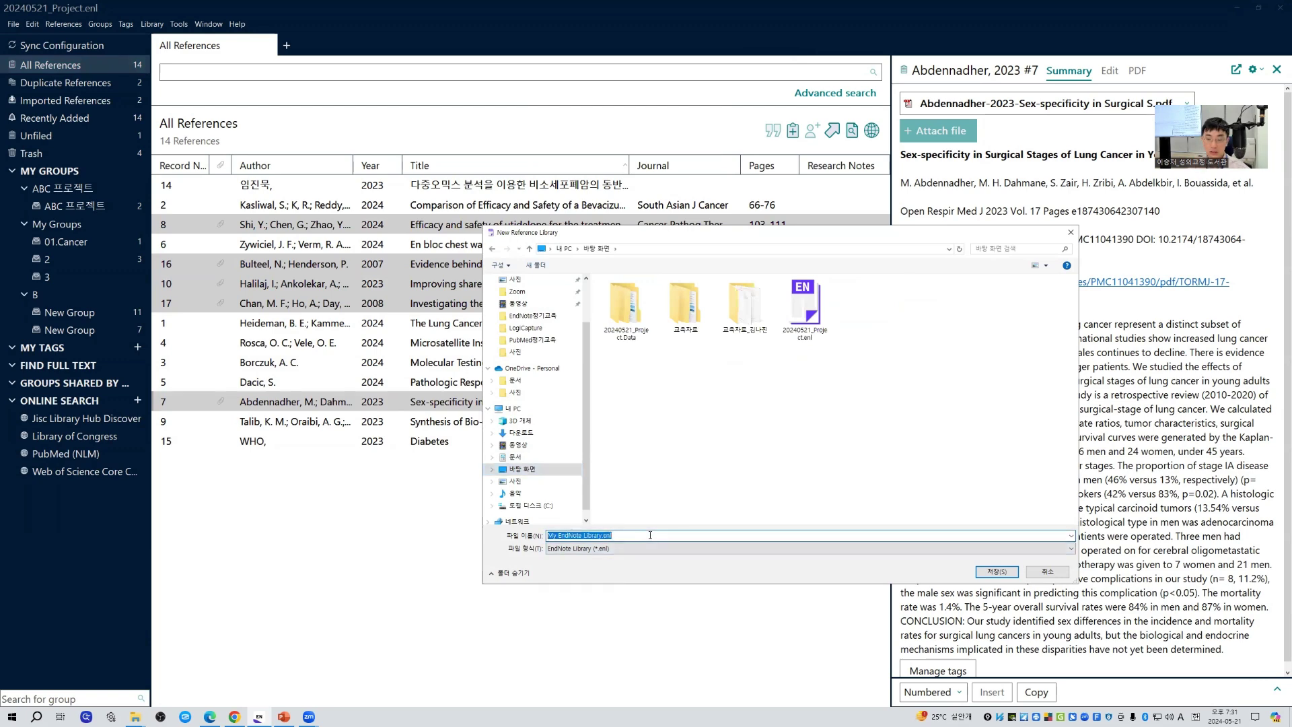
pyautogui.write('20240521')
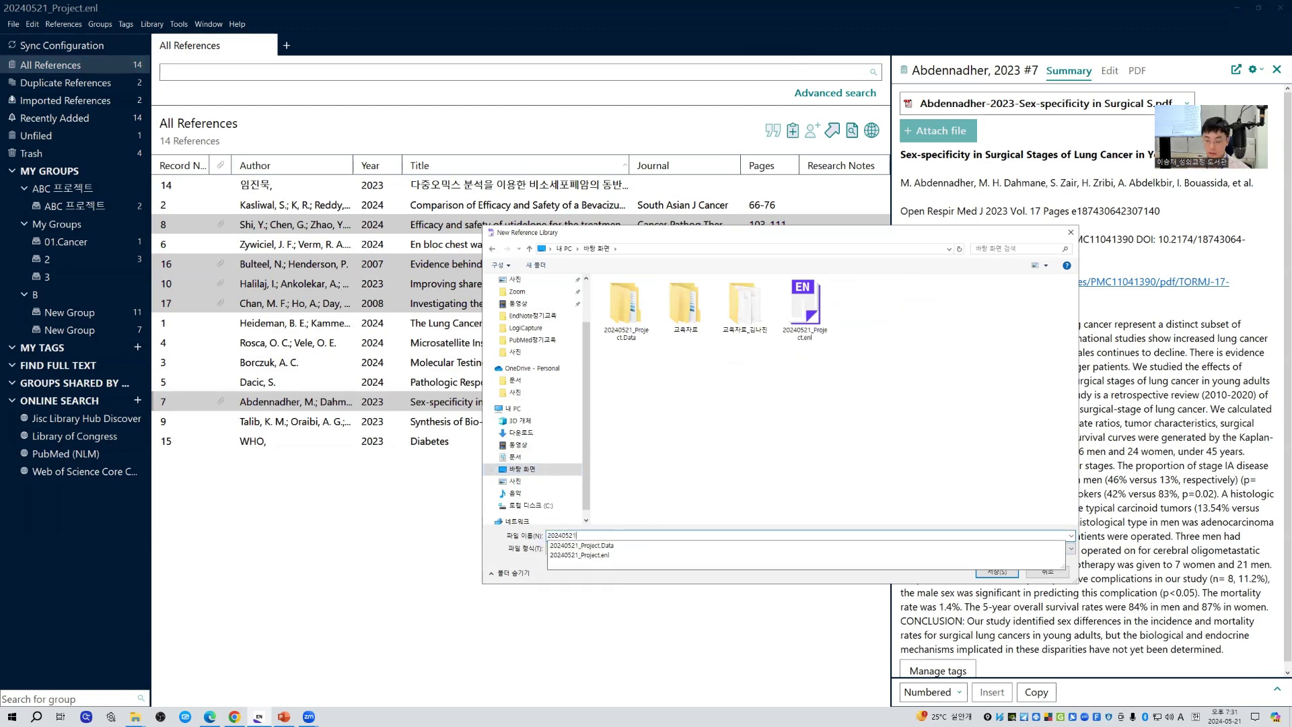
pyautogui.write('_Case')
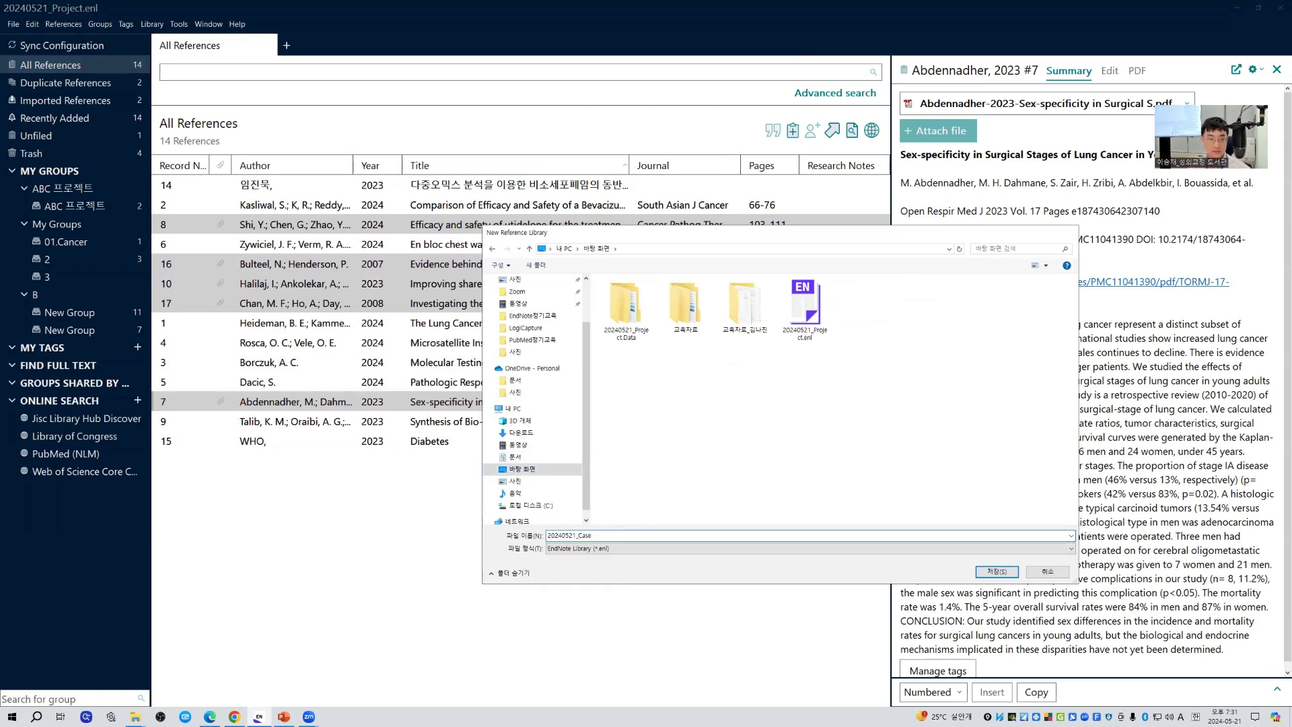
# - Save the new library as 20240521_Case and arrange its window and the 20240521_Project window so both can be seen on the desktop
pyautogui.press('Return')
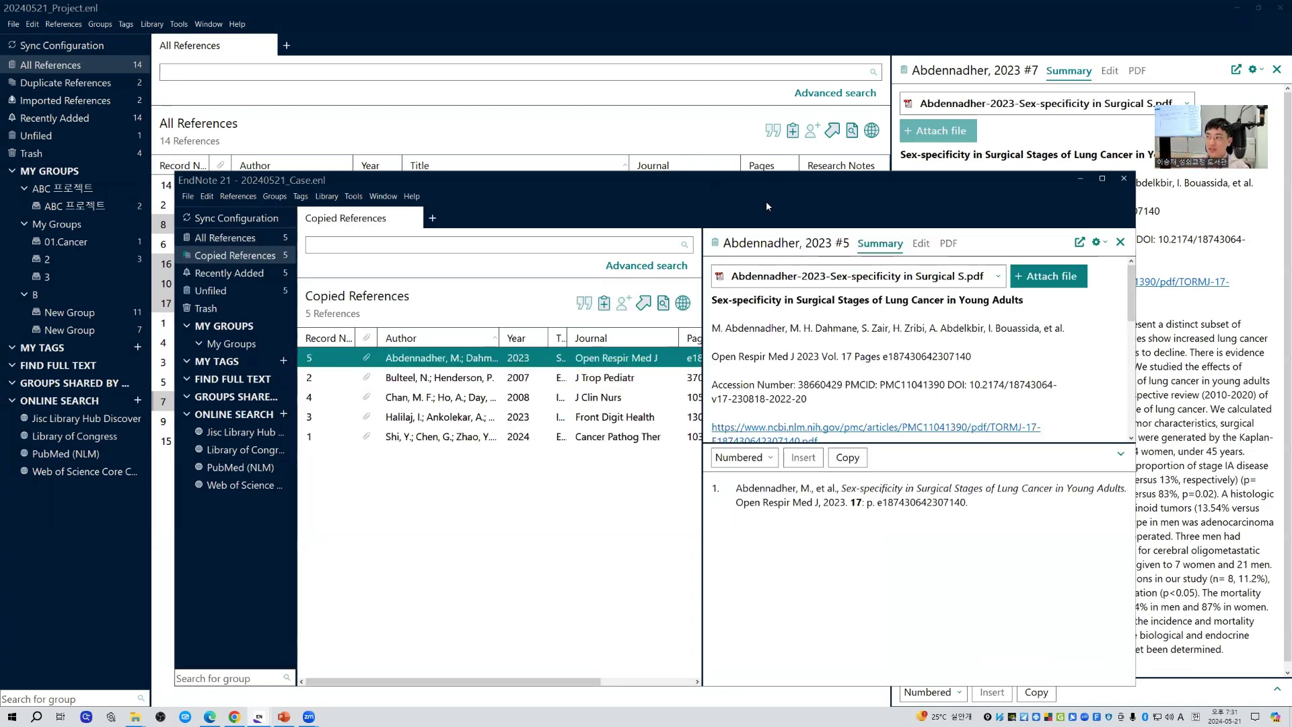
pyautogui.click(1258, 8)
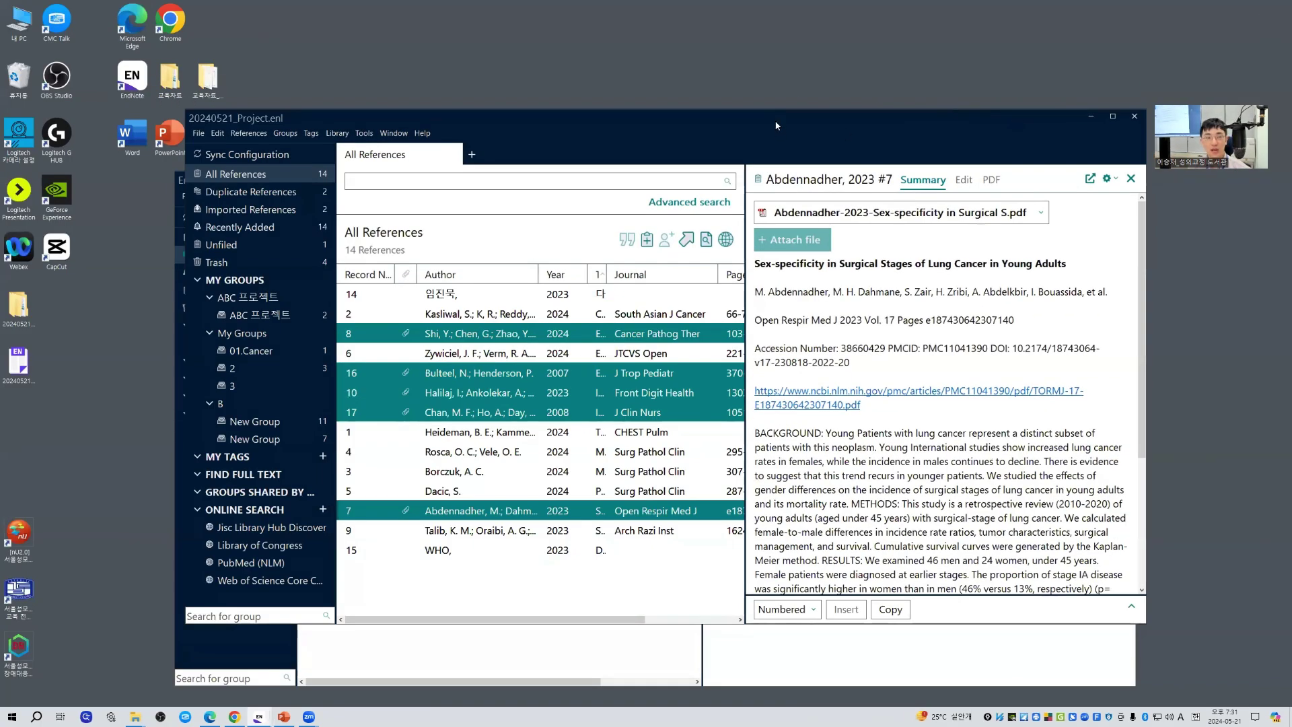
pyautogui.moveTo(776, 126); pyautogui.dragTo(625, 44)
pyautogui.click(1048, 191)
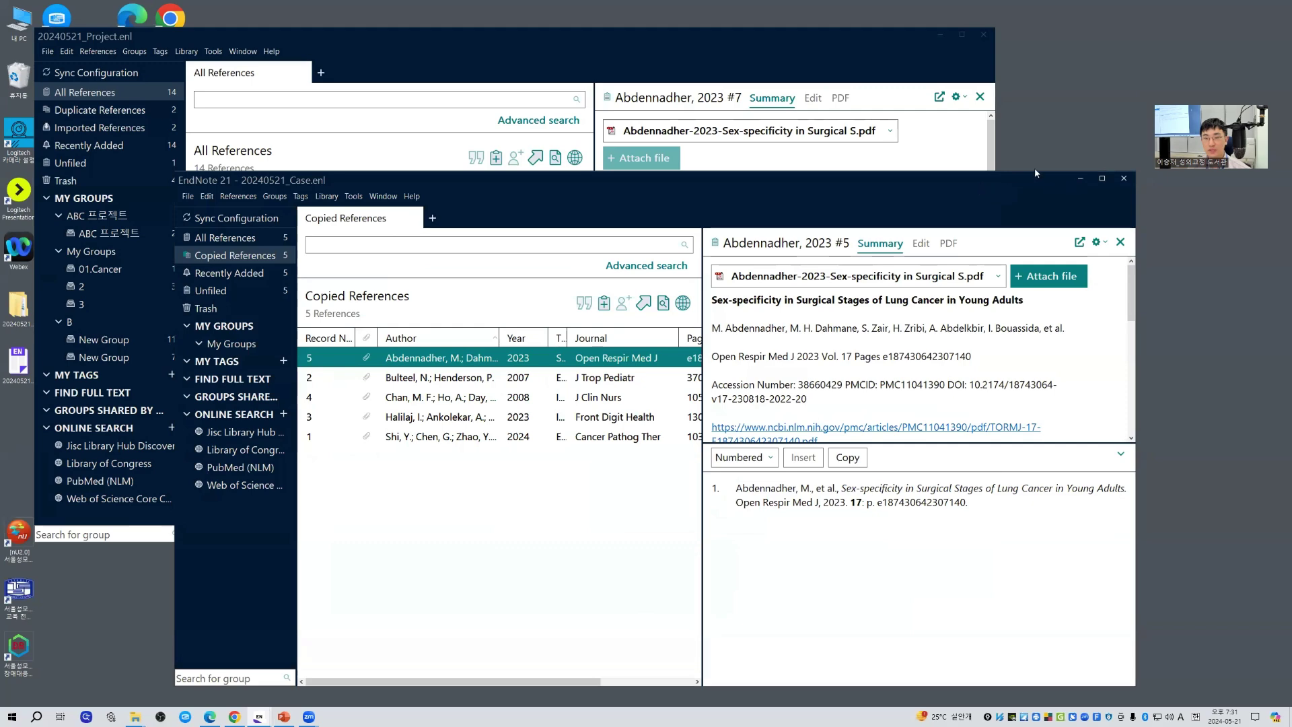
pyautogui.moveTo(983, 176); pyautogui.dragTo(1134, 178)
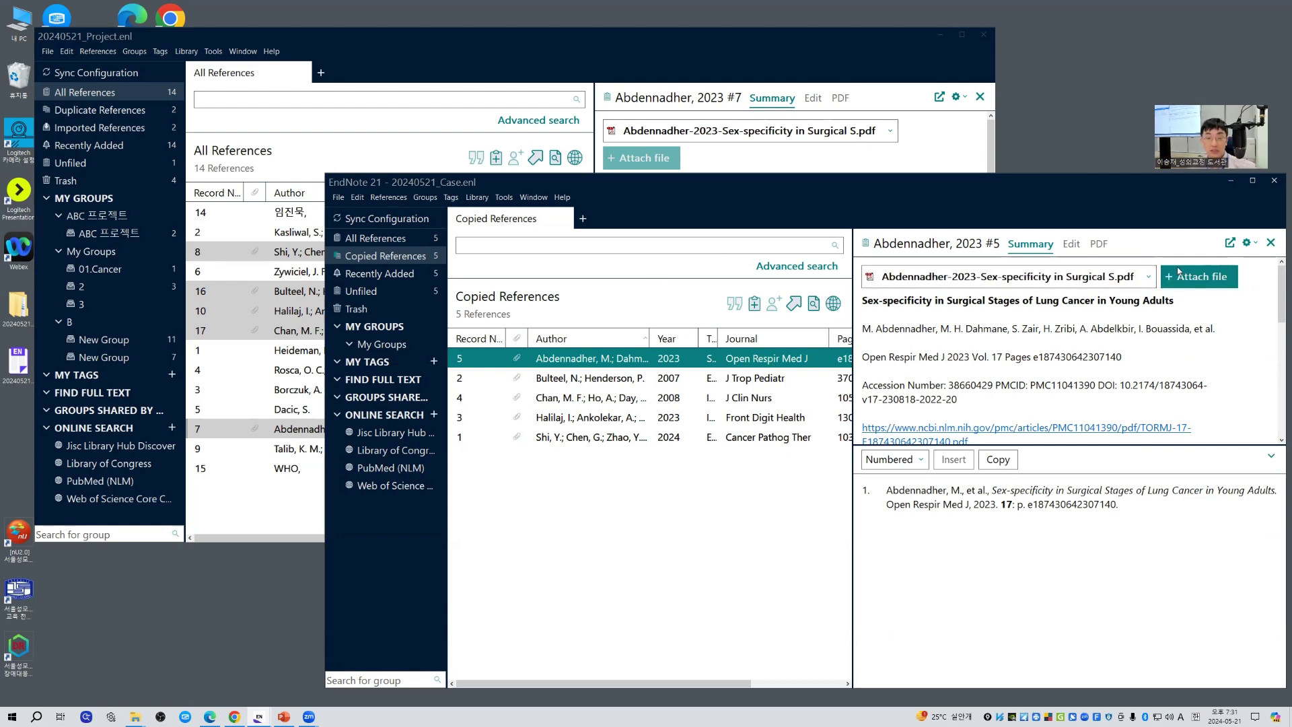
# - Check the copied references in the 20240521_Case library, including the research note on the shared decision making article
pyautogui.click(696, 397)
pyautogui.press('Up')
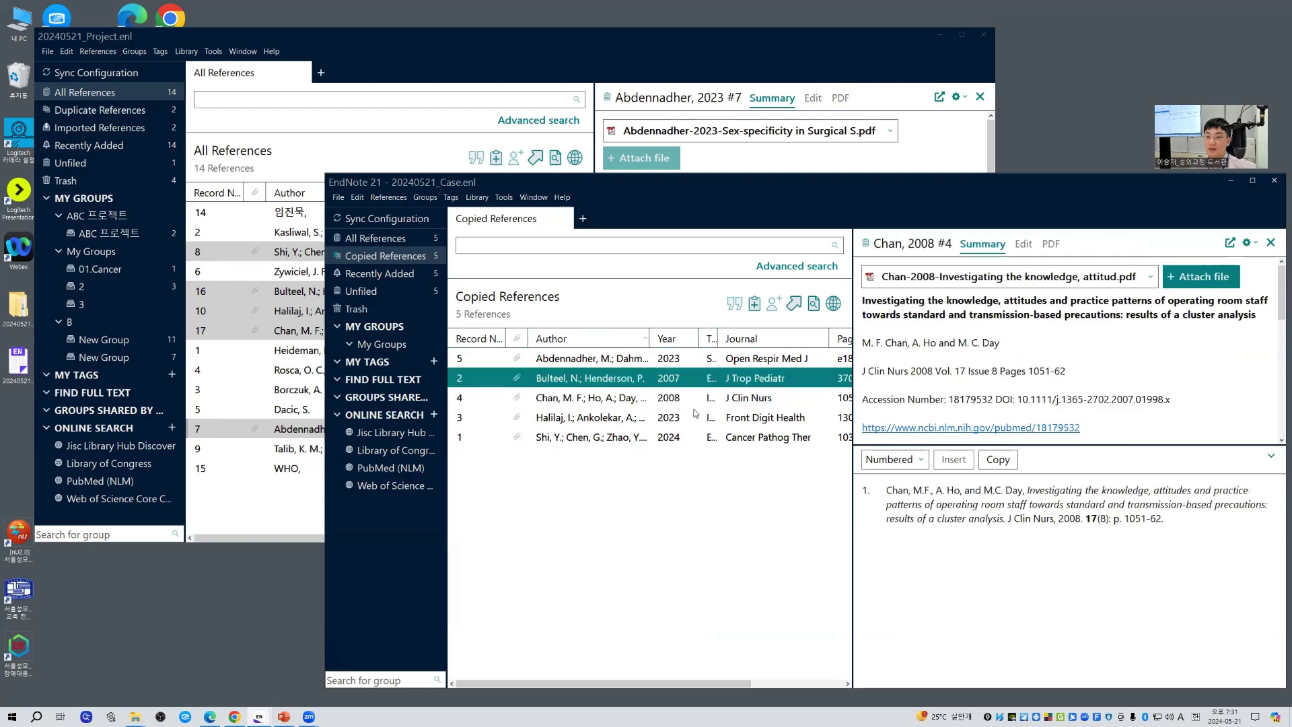
pyautogui.click(696, 415)
pyautogui.click(718, 438)
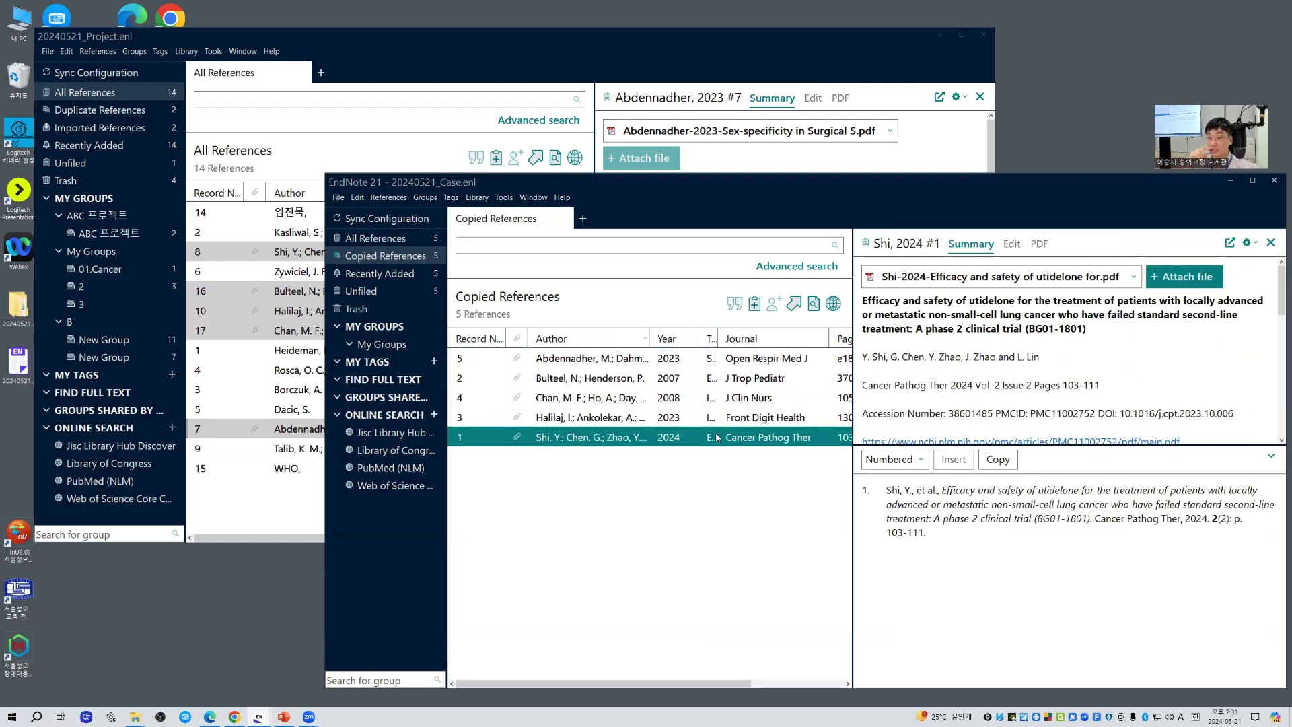
pyautogui.click(1252, 181)
pyautogui.click(803, 245)
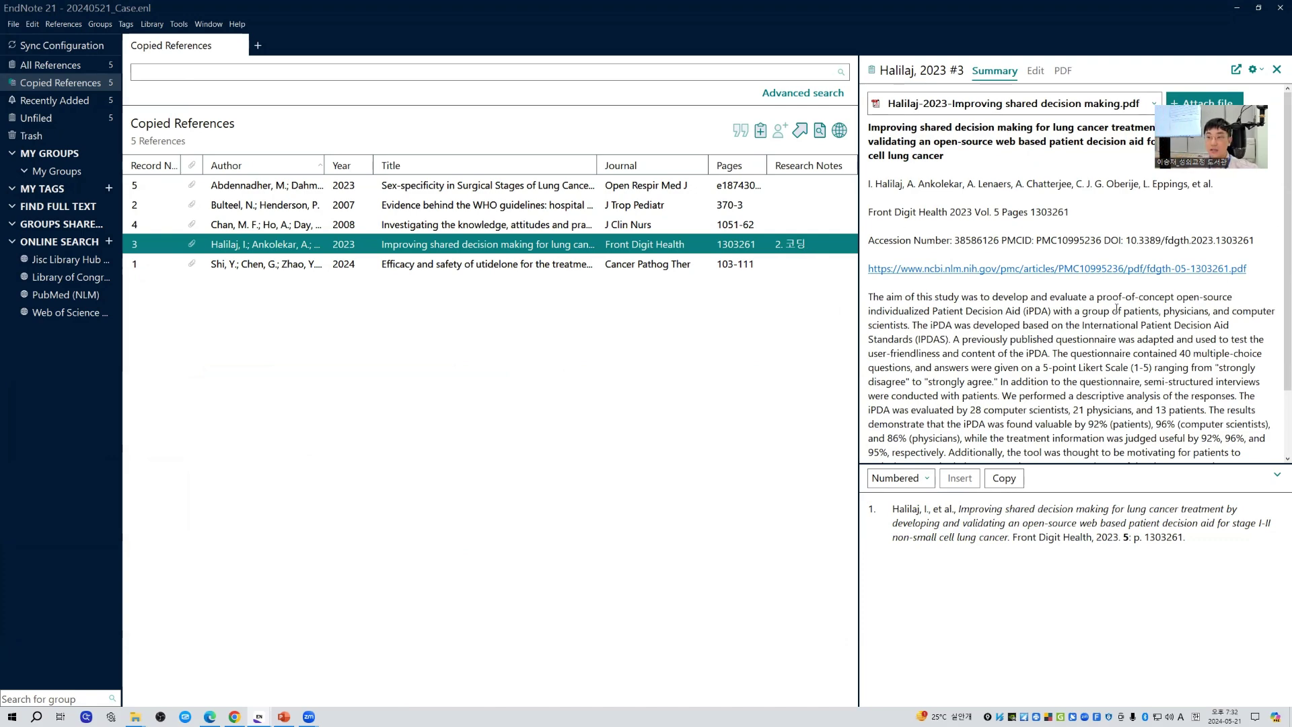
pyautogui.click(1258, 7)
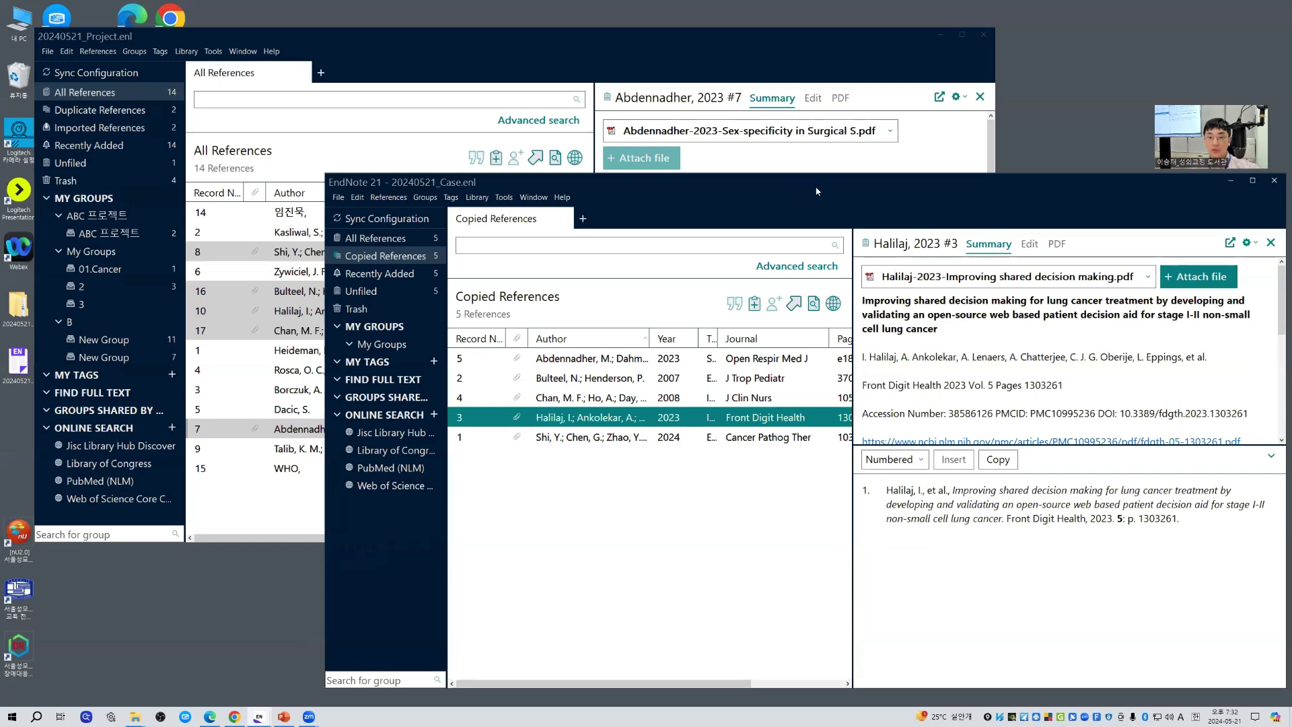
pyautogui.moveTo(794, 182); pyautogui.dragTo(793, 174)
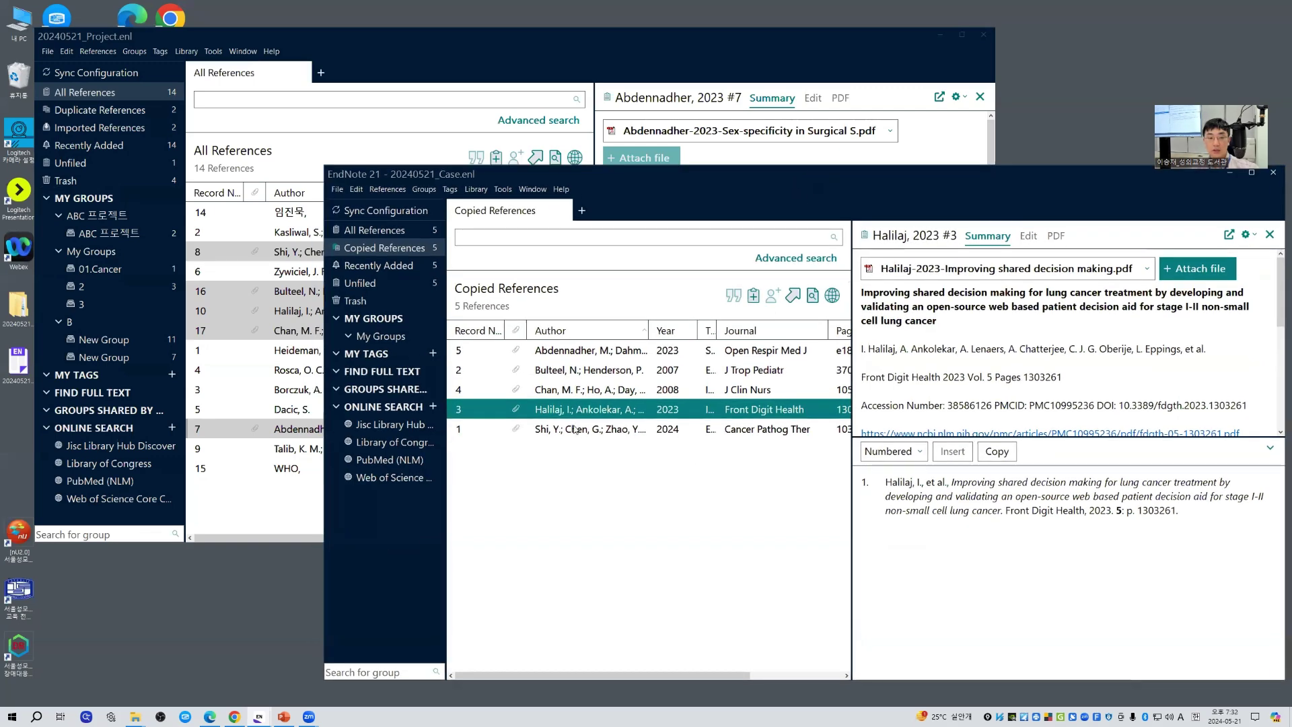
# - Copy the reference "Molecular Testing in Lung Cancer: Recommendations and Update" from the 20240521_Project library to 20240521_Case.enl
pyautogui.click(643, 44)
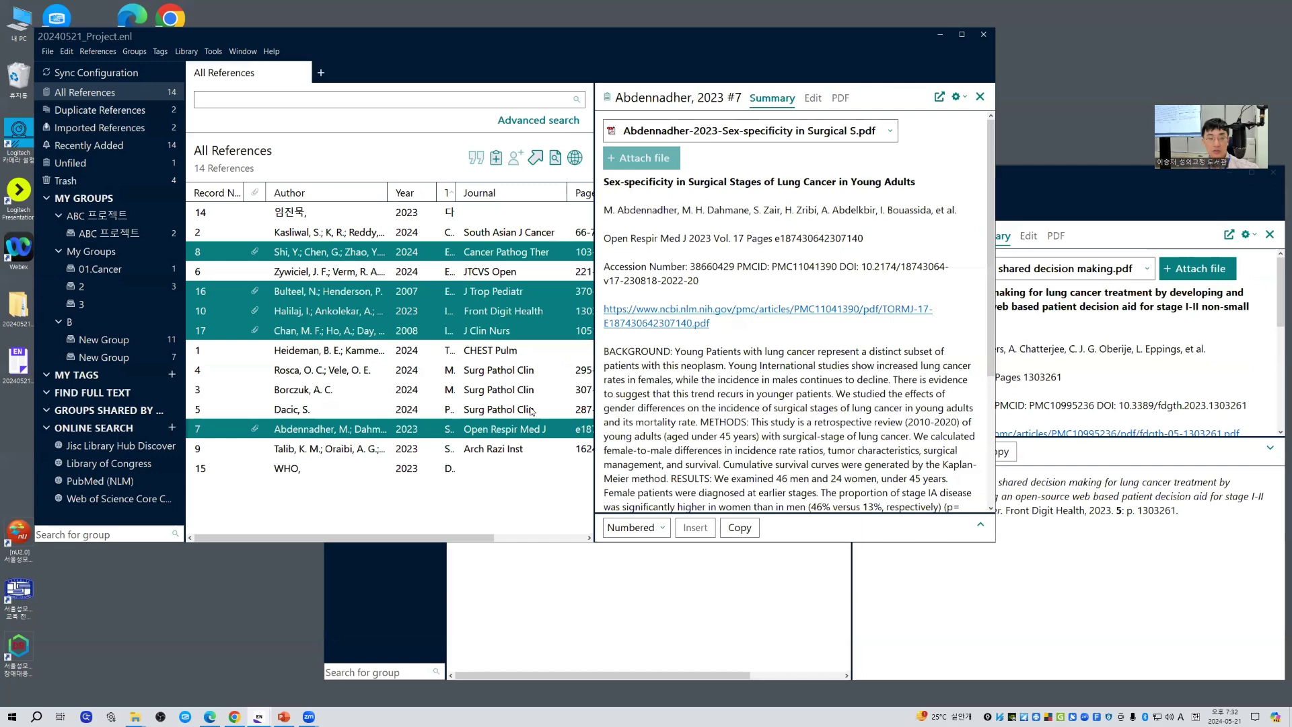
pyautogui.click(980, 96)
pyautogui.click(828, 396)
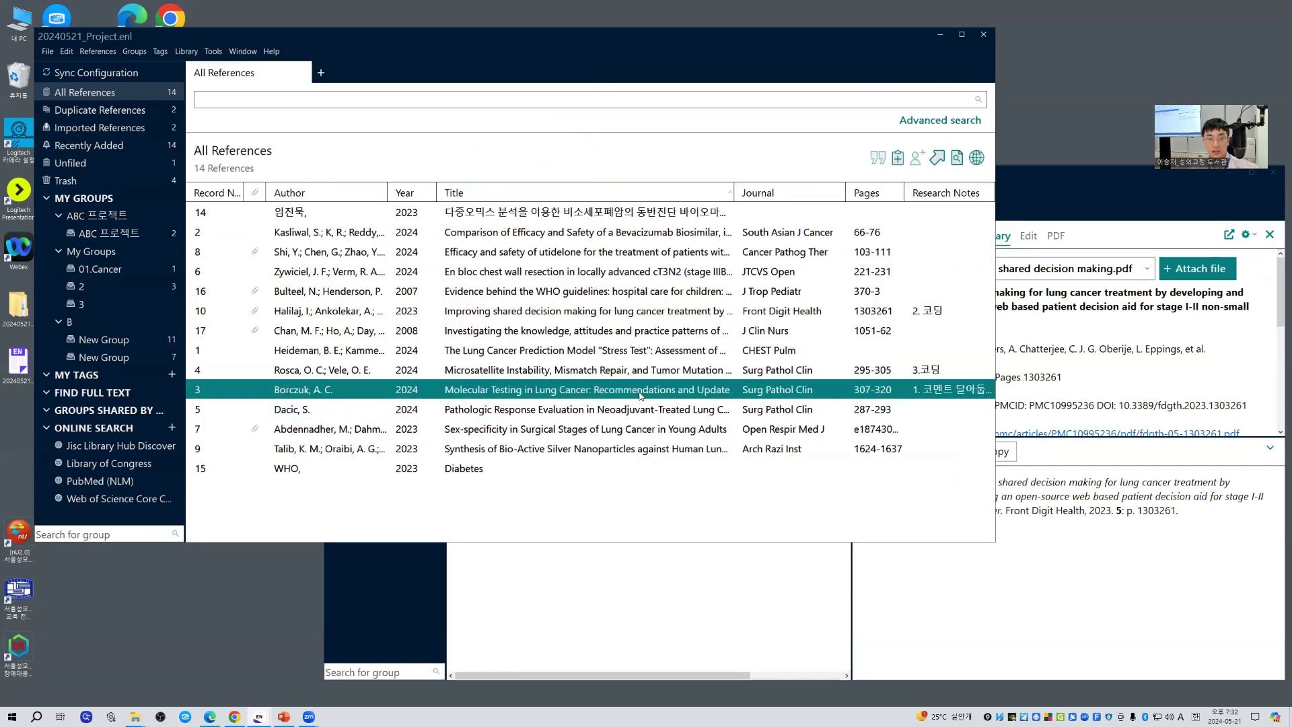
pyautogui.rightClick(642, 396)
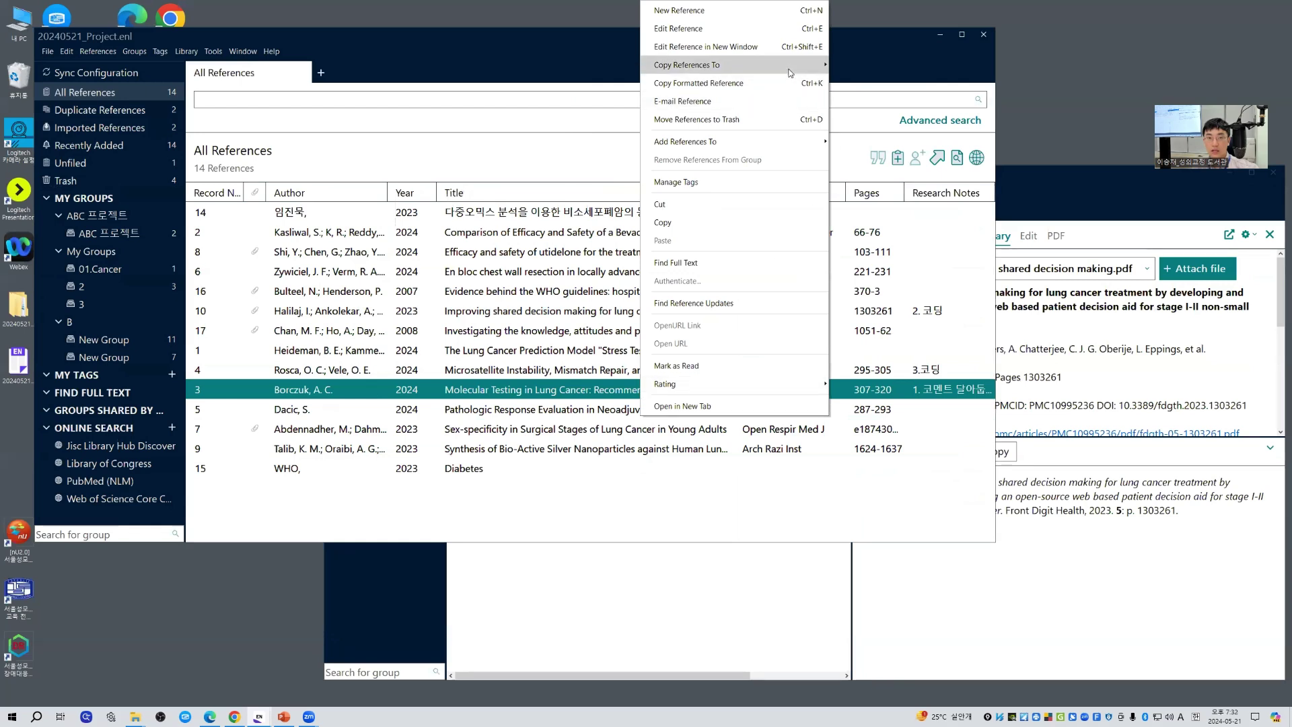
pyautogui.moveTo(790, 73)
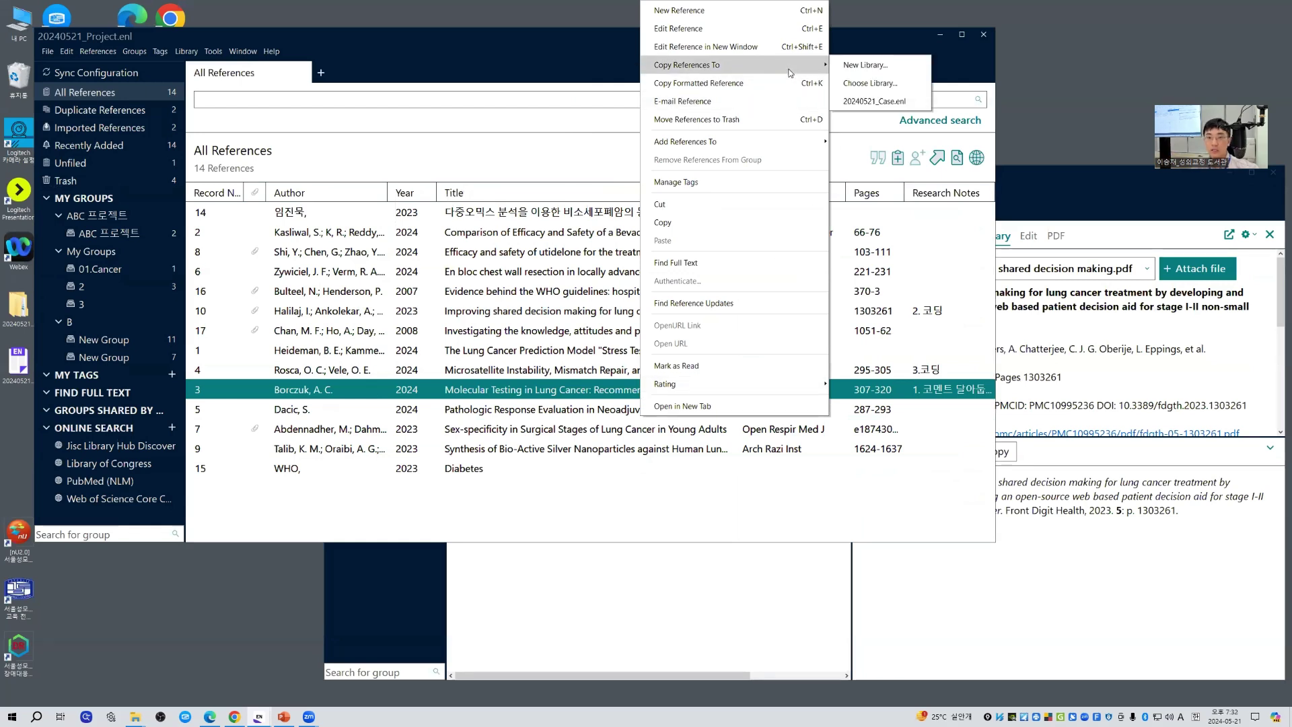
pyautogui.click(897, 103)
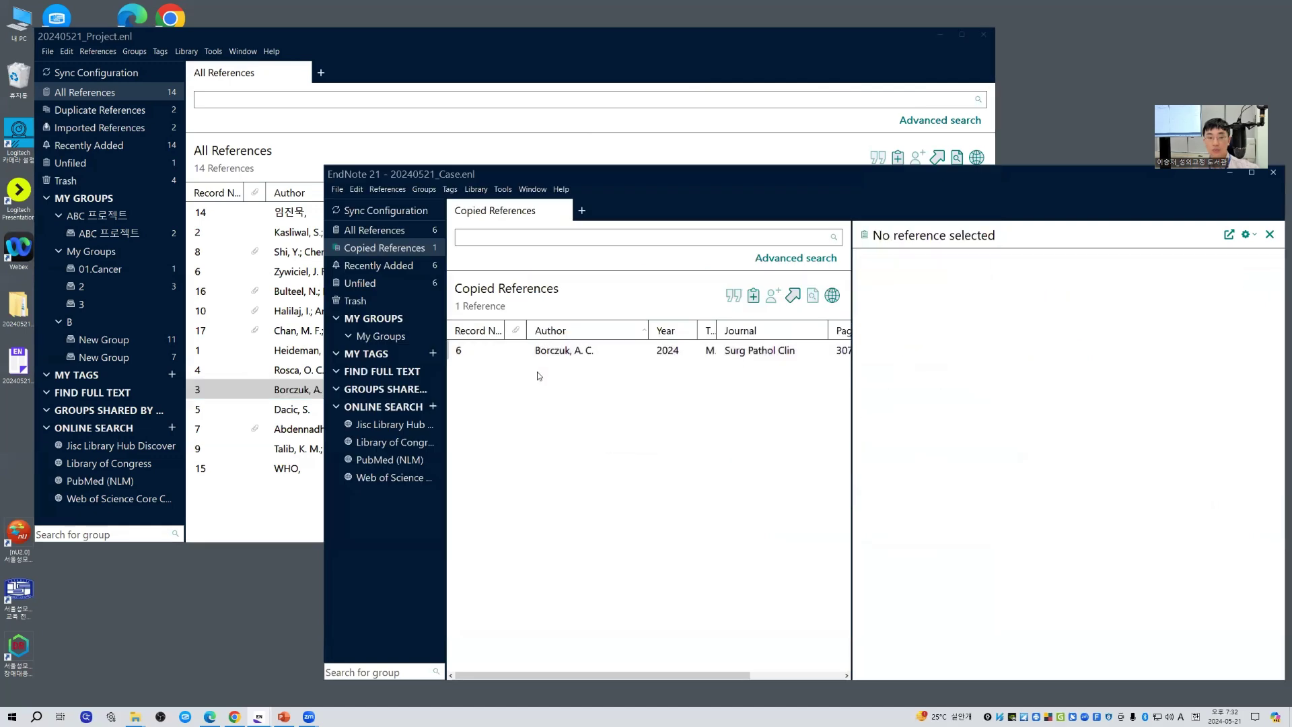
# - List all references of the 20240521_Case library and widen the reference list enough to show the Research Notes column
pyautogui.click(374, 230)
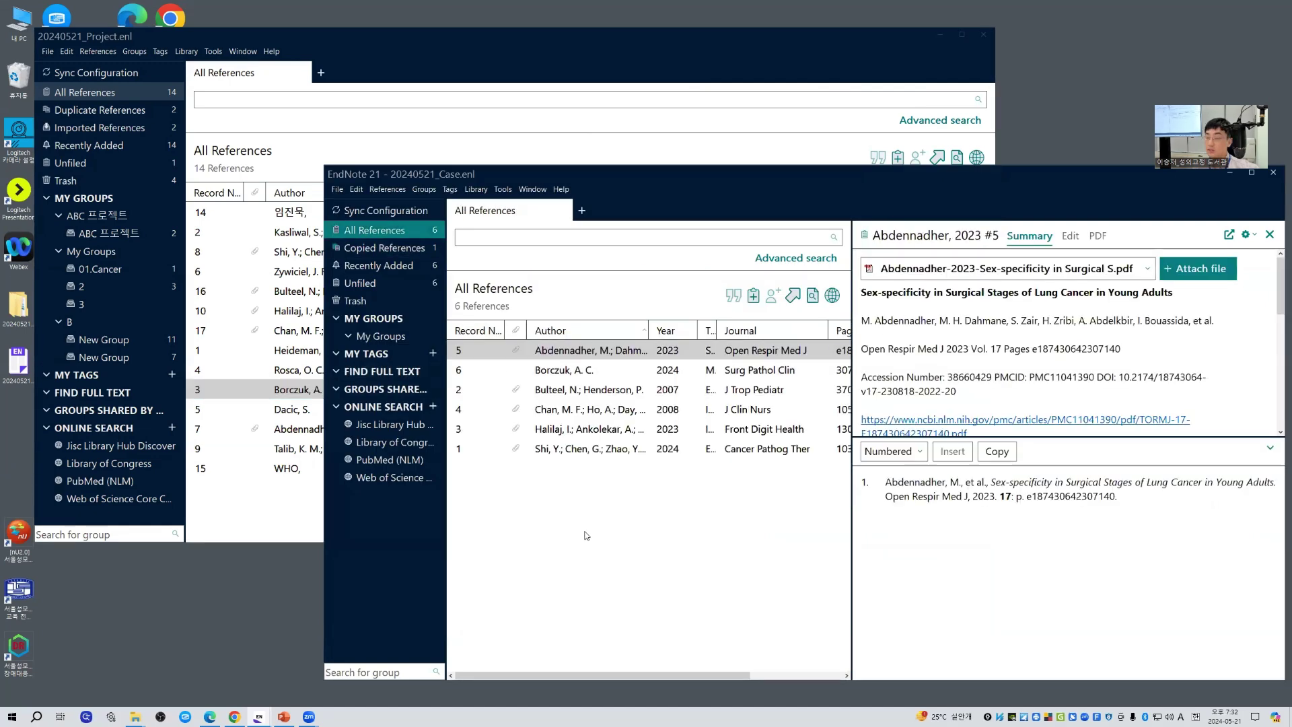
pyautogui.click(622, 55)
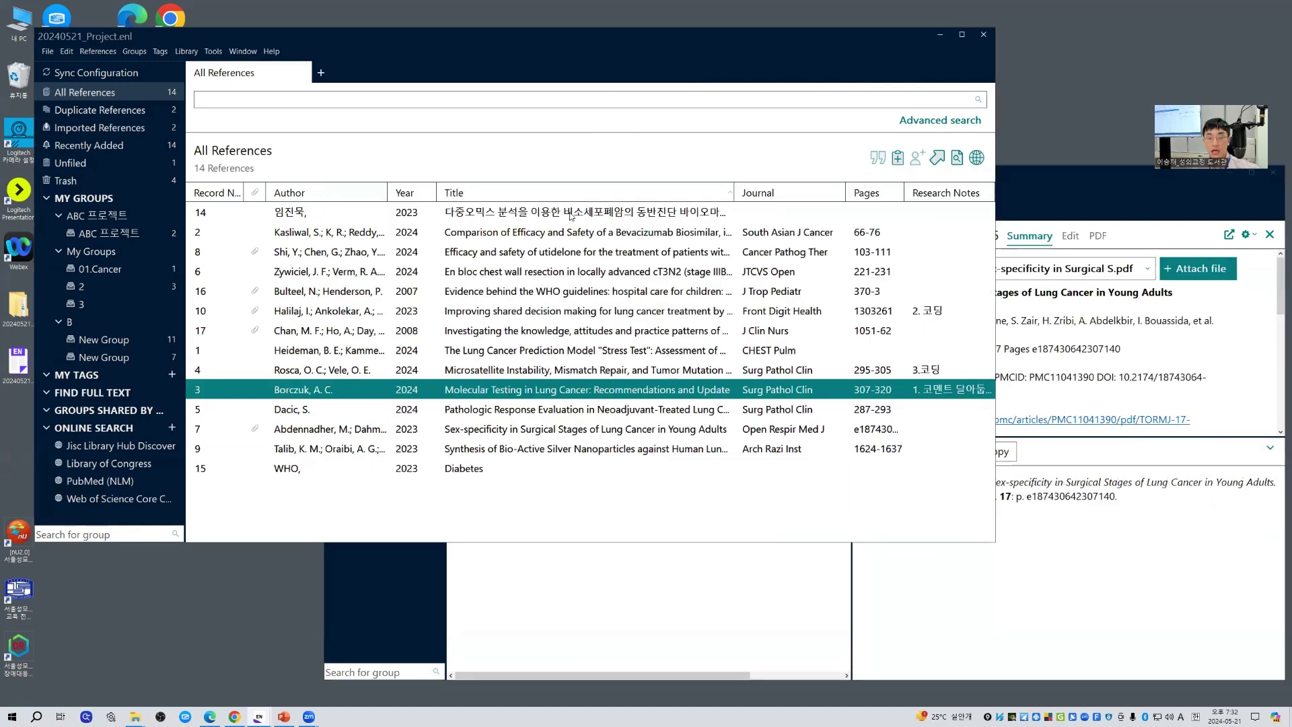
pyautogui.click(633, 606)
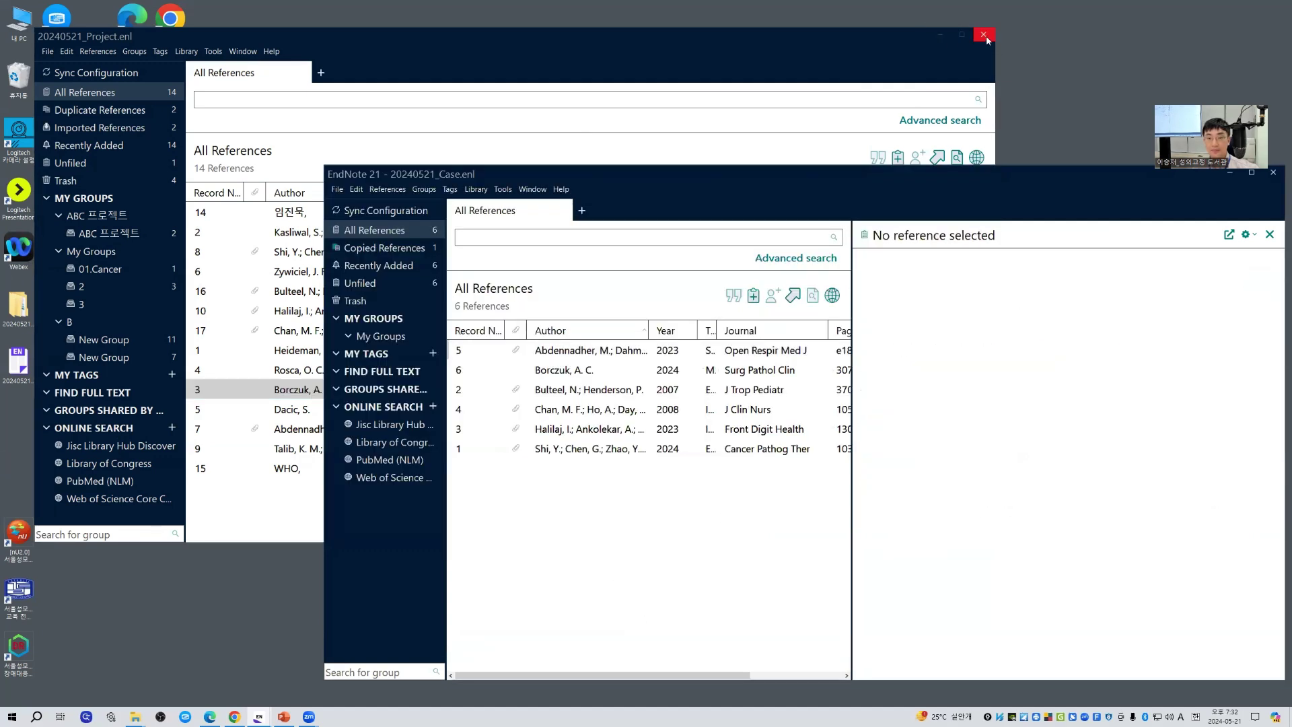
pyautogui.moveTo(1199, 216); pyautogui.dragTo(1114, 194)
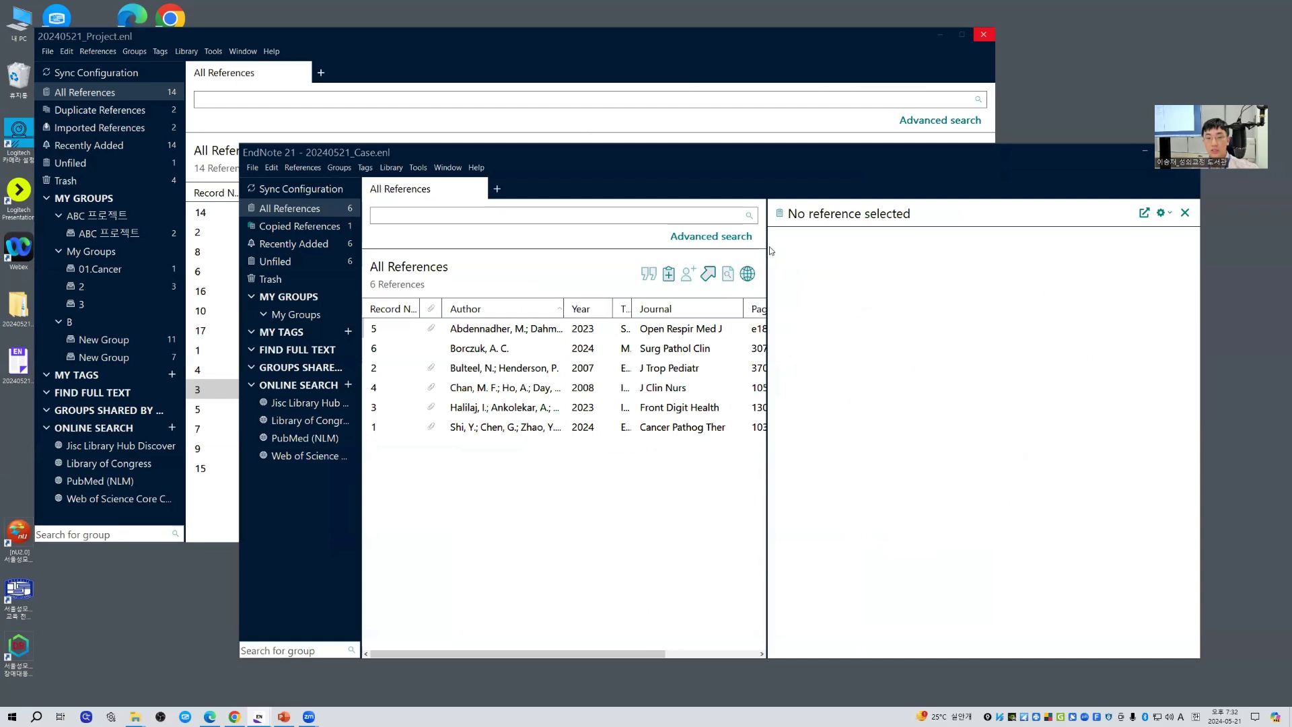
pyautogui.moveTo(767, 246); pyautogui.dragTo(900, 246)
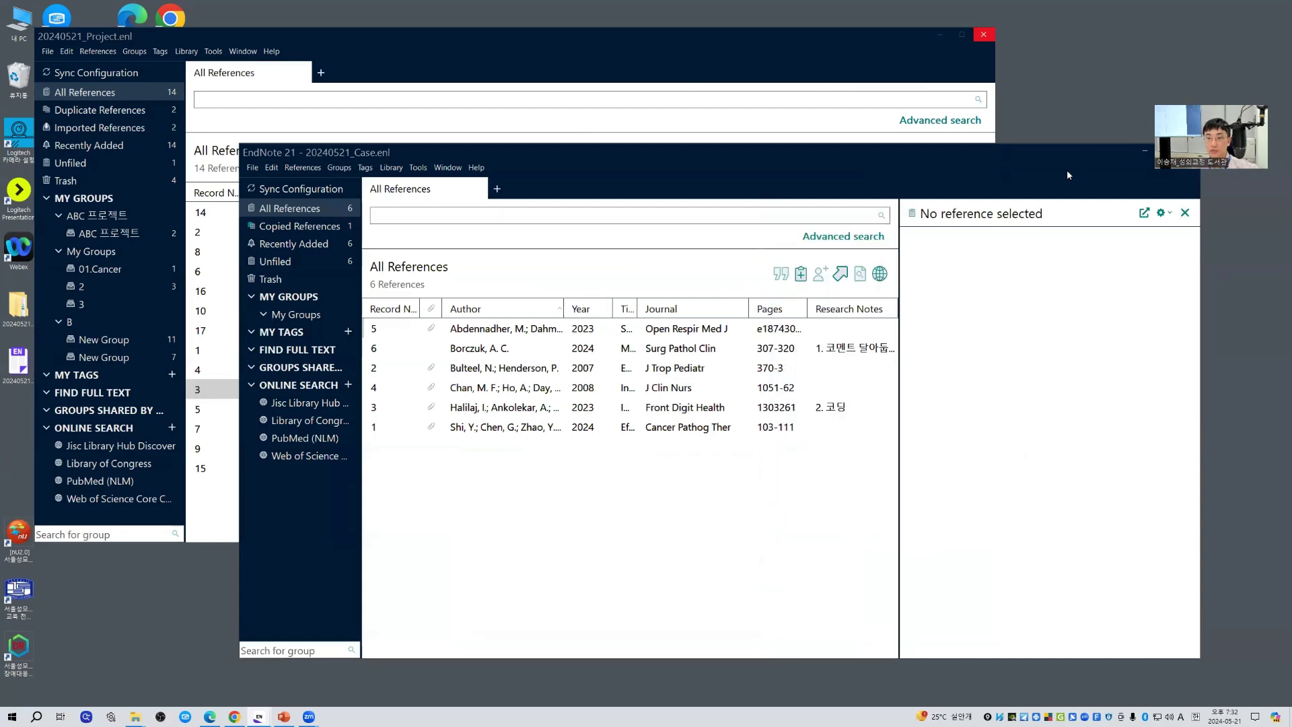
# - Close the 20240521_Case library window and clear the 20240521_Project and file browser windows off the desktop
pyautogui.moveTo(1068, 162); pyautogui.dragTo(988, 231)
pyautogui.click(1065, 221)
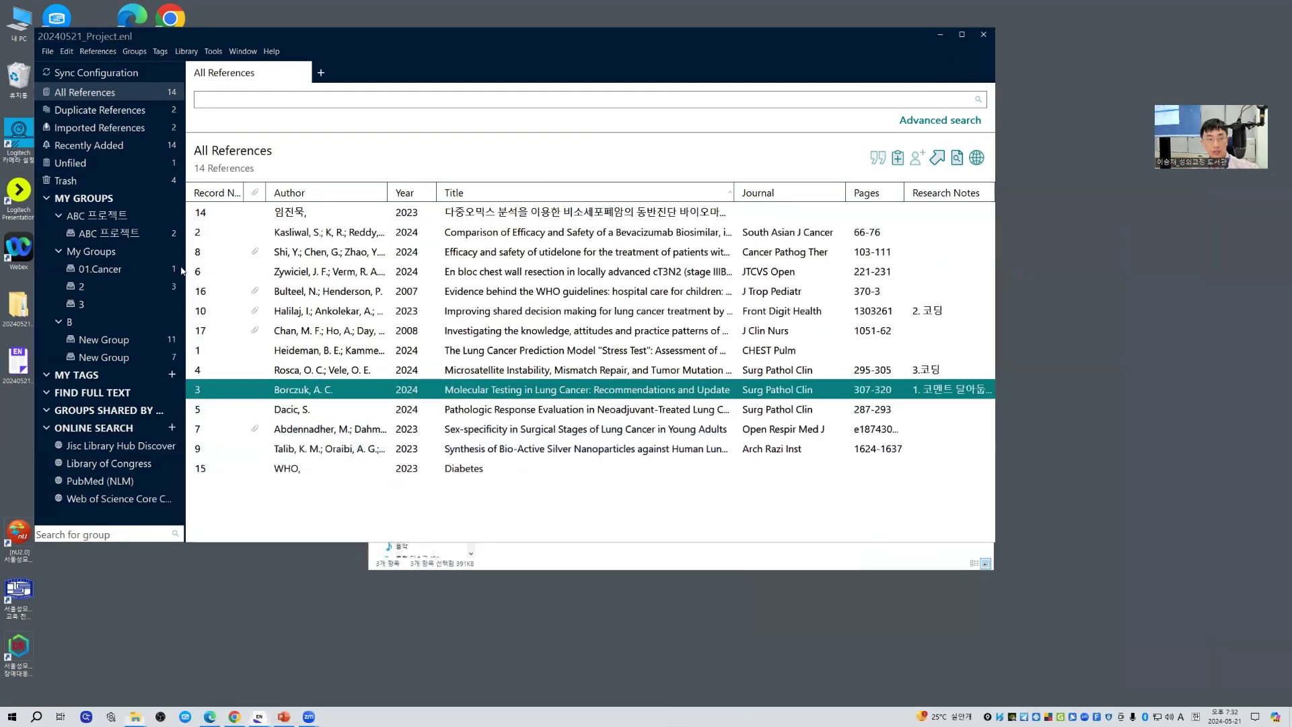
pyautogui.click(939, 34)
pyautogui.click(935, 232)
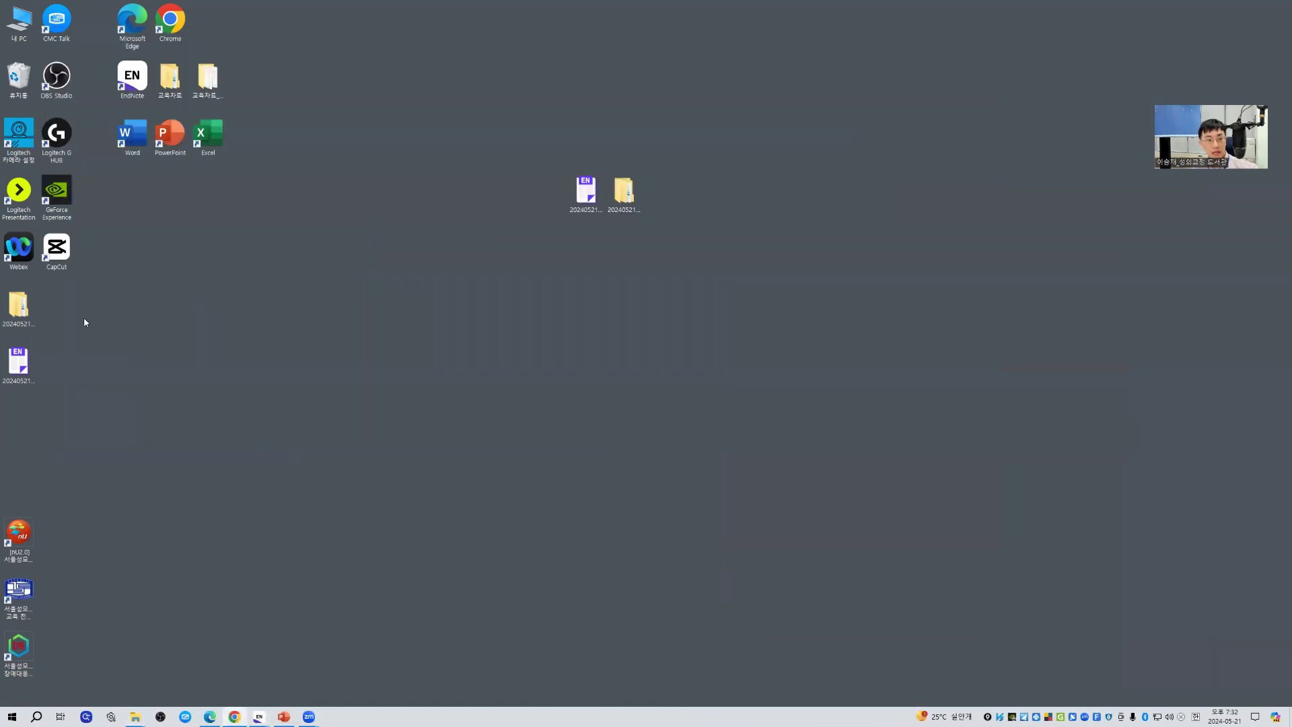
# - Move the 20240521_Case library file and its data folder to the middle of the desktop, below the other library's file and folder
pyautogui.moveTo(84, 324); pyautogui.dragTo(10, 377)
pyautogui.moveTo(7, 320)
pyautogui.mouseDown()
pyautogui.moveTo(631, 303)
pyautogui.moveTo(558, 317)
pyautogui.moveTo(592, 299)
pyautogui.moveTo(779, 431)
pyautogui.mouseUp()
pyautogui.click(753, 289)
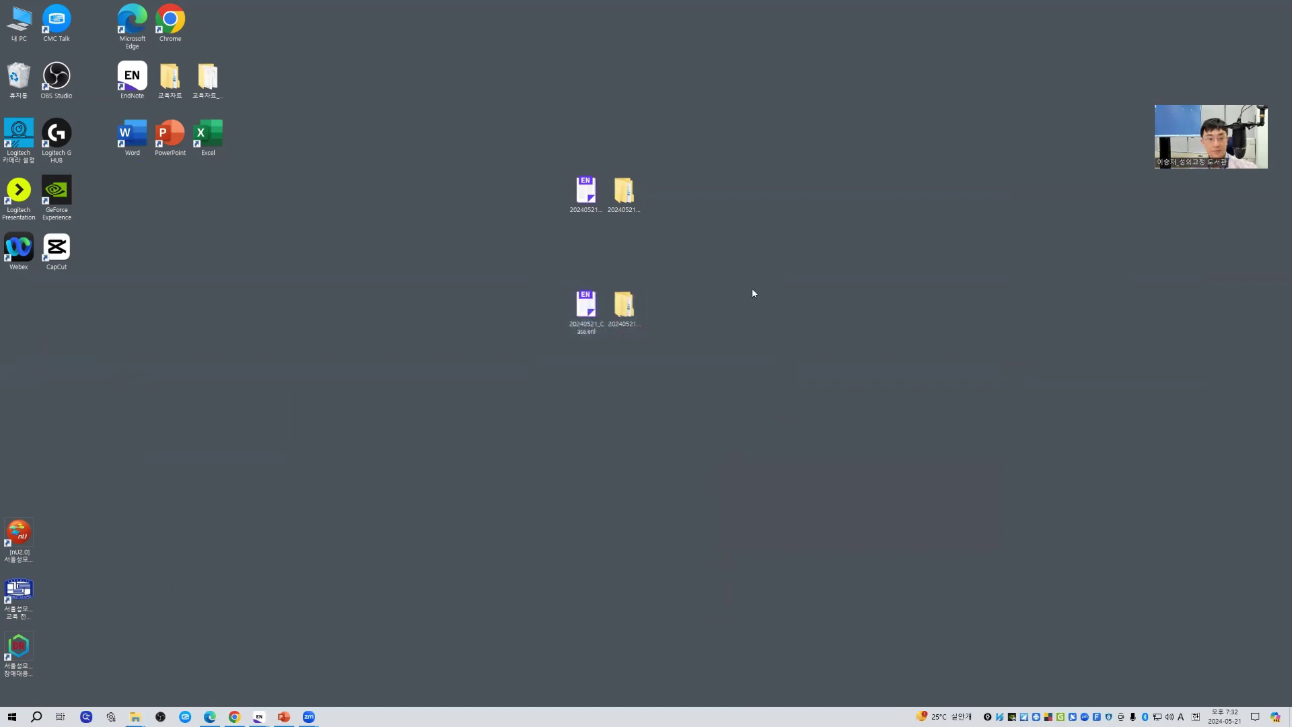
pyautogui.moveTo(724, 72); pyautogui.dragTo(525, 491)
pyautogui.click(729, 468)
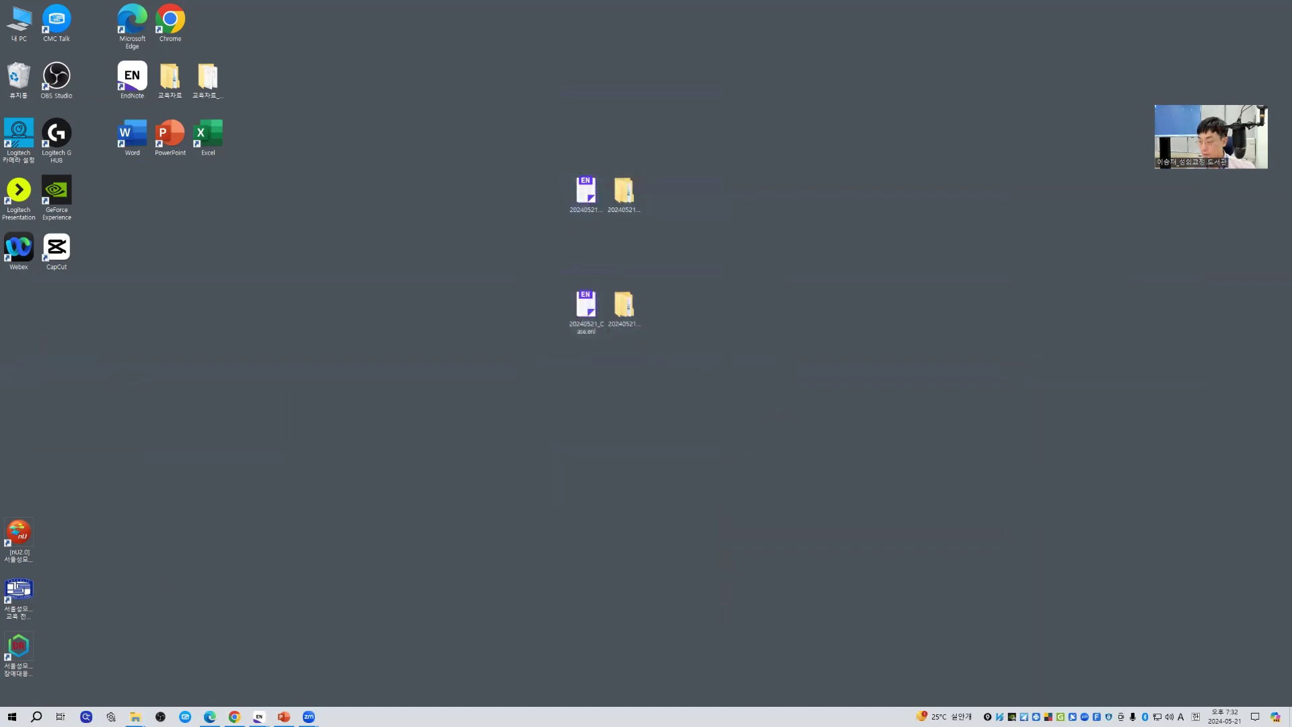
# - Switch to PowerPoint, start the slide show from the New library slide and advance to slide 47 on linking EndNote with MS Word
pyautogui.click(283, 716)
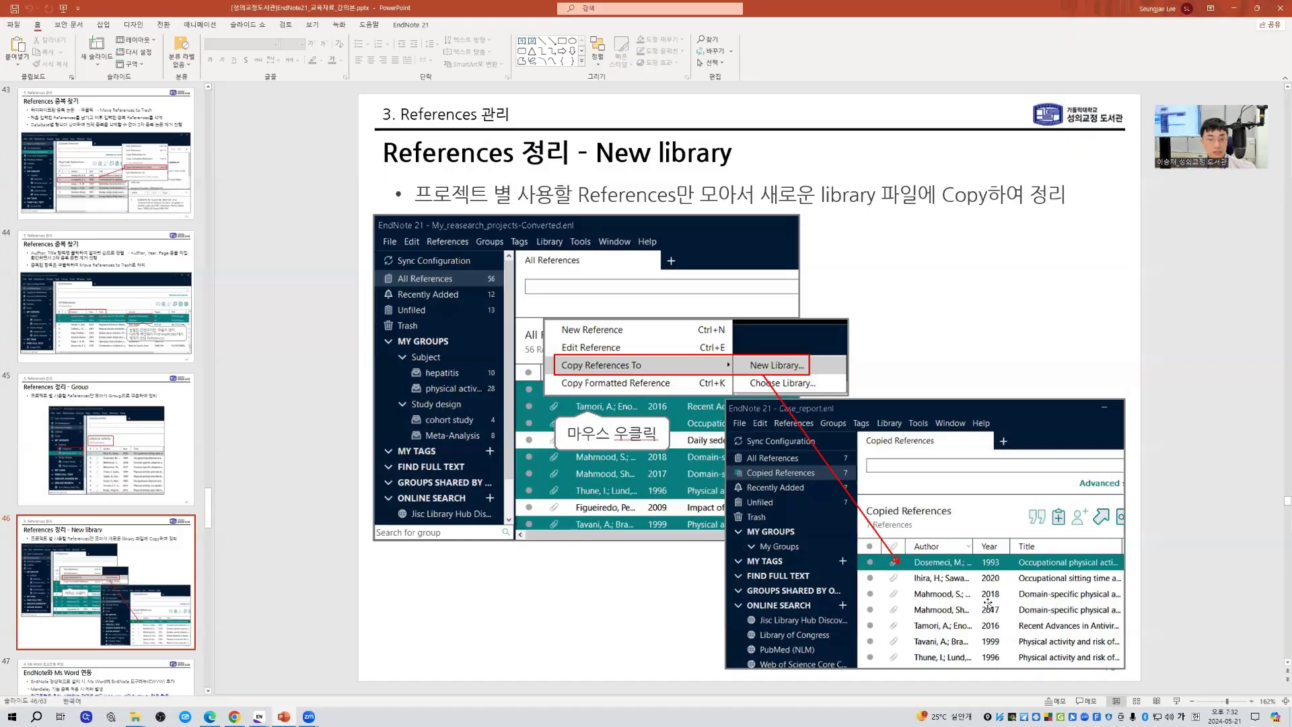
pyautogui.click(1174, 701)
pyautogui.press('Right')
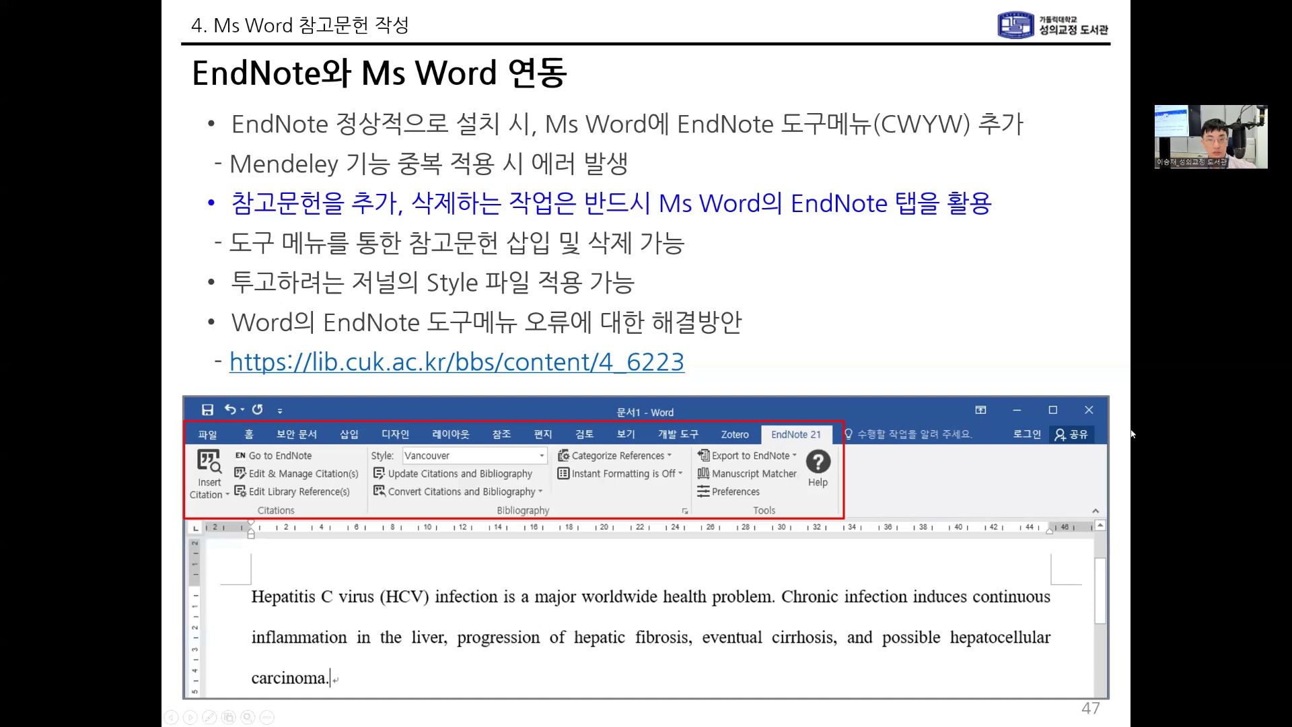
# - Mark the words 추가 and 삭제, the Word title and the EndNote 21 tab on slide 47 with the highlighter
pyautogui.rightClick(1168, 429)
pyautogui.moveTo(1178, 549)
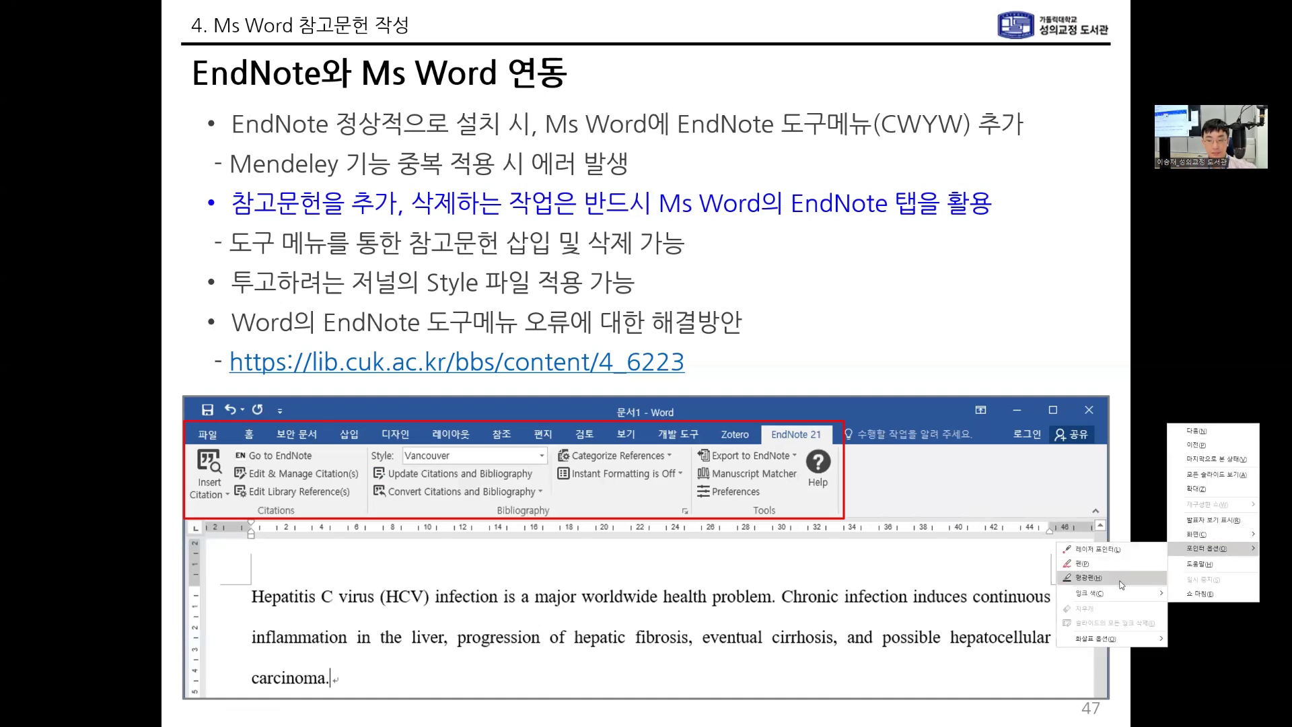
pyautogui.click(1109, 579)
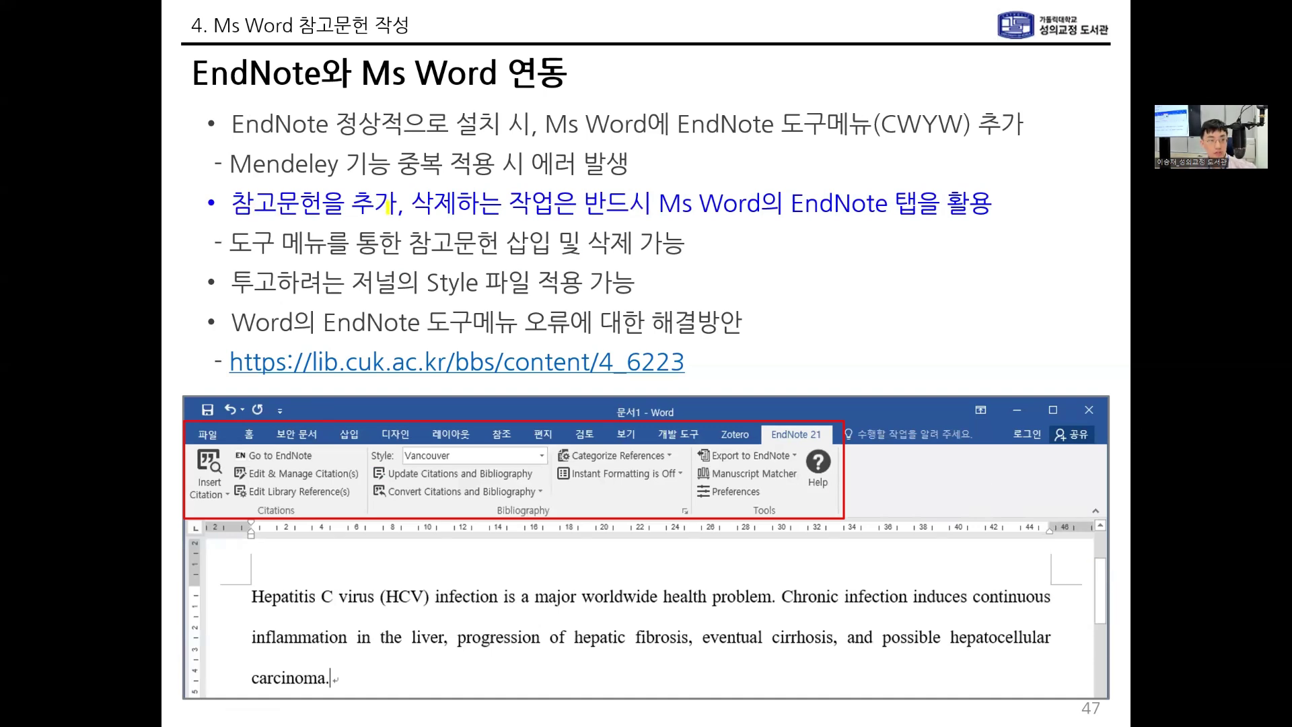
pyautogui.moveTo(385, 183)
pyautogui.mouseDown()
pyautogui.moveTo(377, 221)
pyautogui.moveTo(395, 190)
pyautogui.moveTo(475, 222)
pyautogui.mouseUp()
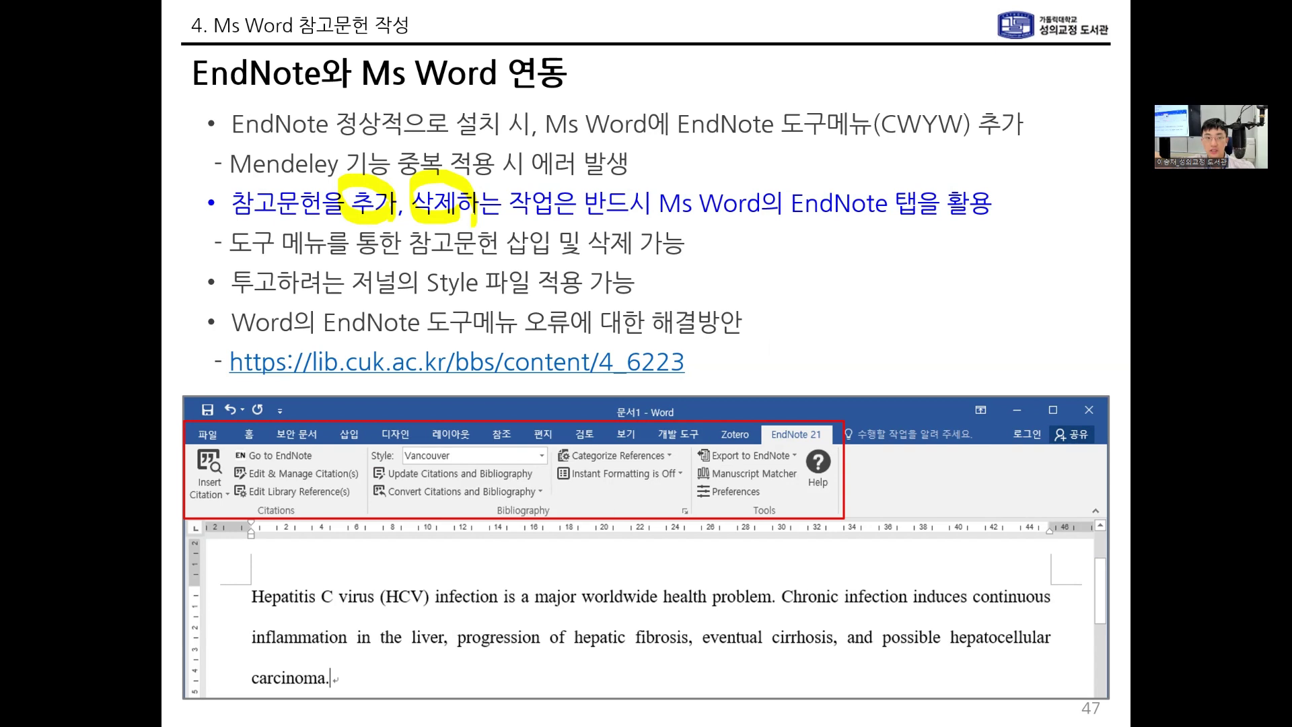
pyautogui.moveTo(587, 227); pyautogui.dragTo(587, 238)
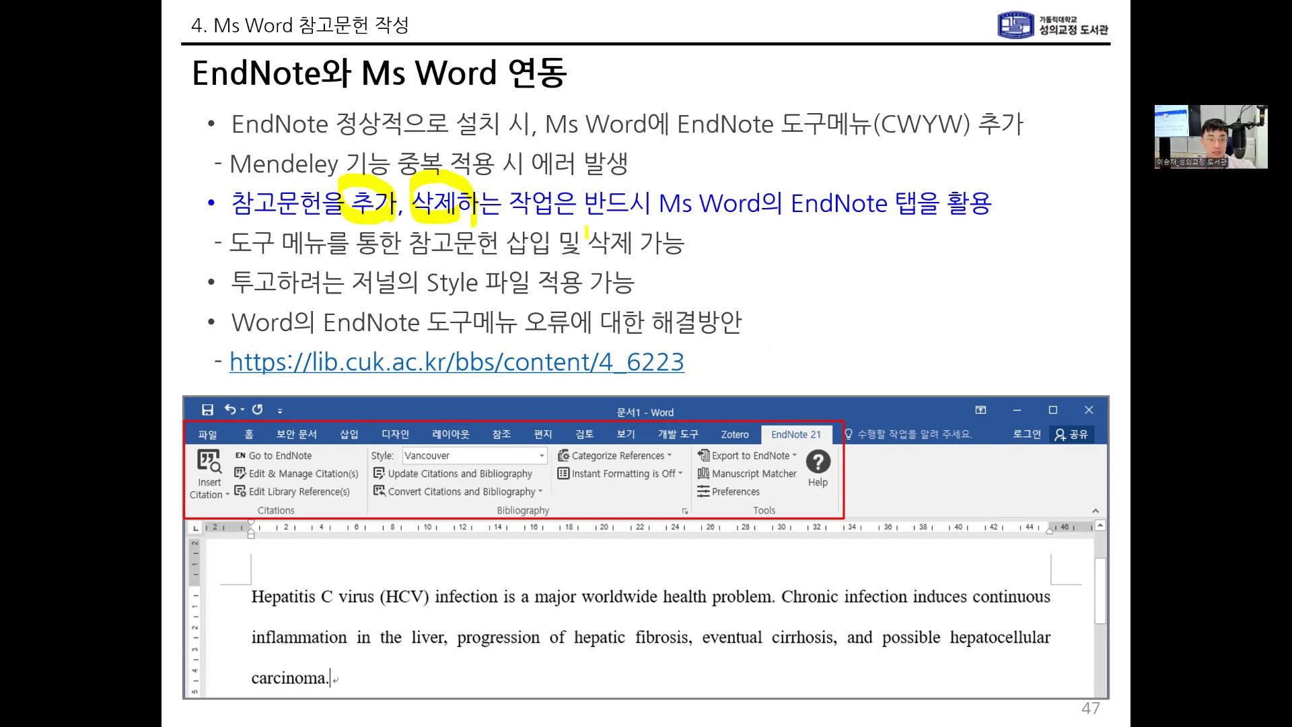
pyautogui.moveTo(672, 431); pyautogui.dragTo(684, 422)
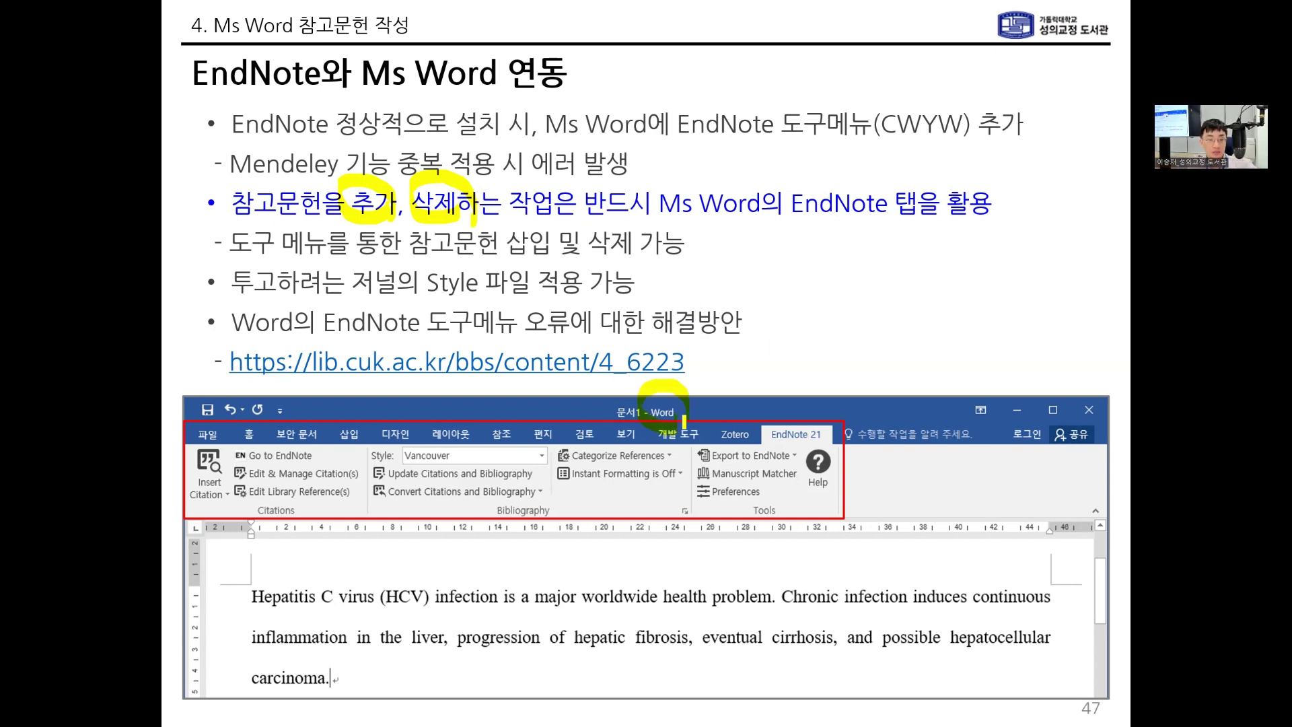
pyautogui.moveTo(748, 448)
pyautogui.mouseDown()
pyautogui.moveTo(854, 445)
pyautogui.moveTo(864, 388)
pyautogui.moveTo(749, 431)
pyautogui.mouseUp()
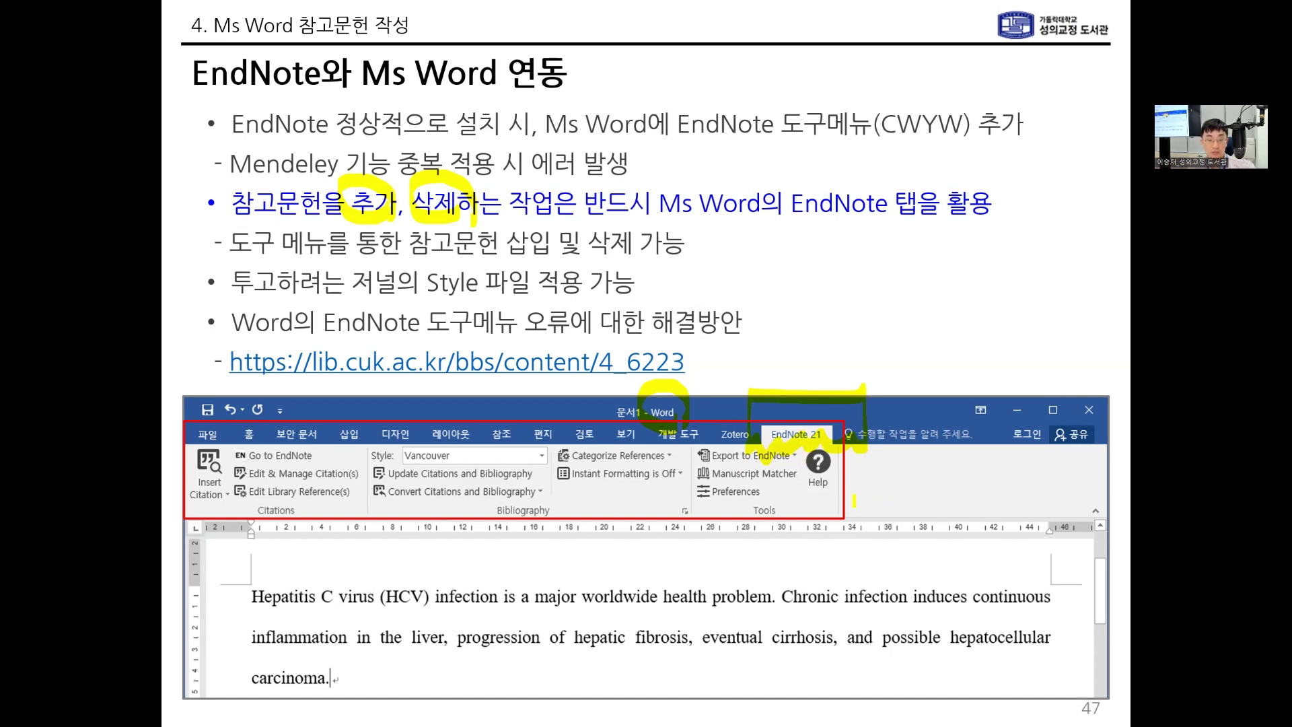
# - Advance to slide 49 on inserting citations and highlight EndNote 21, Insert Citation and Insert Selected Citation(s) in its screenshot
pyautogui.press('Right')
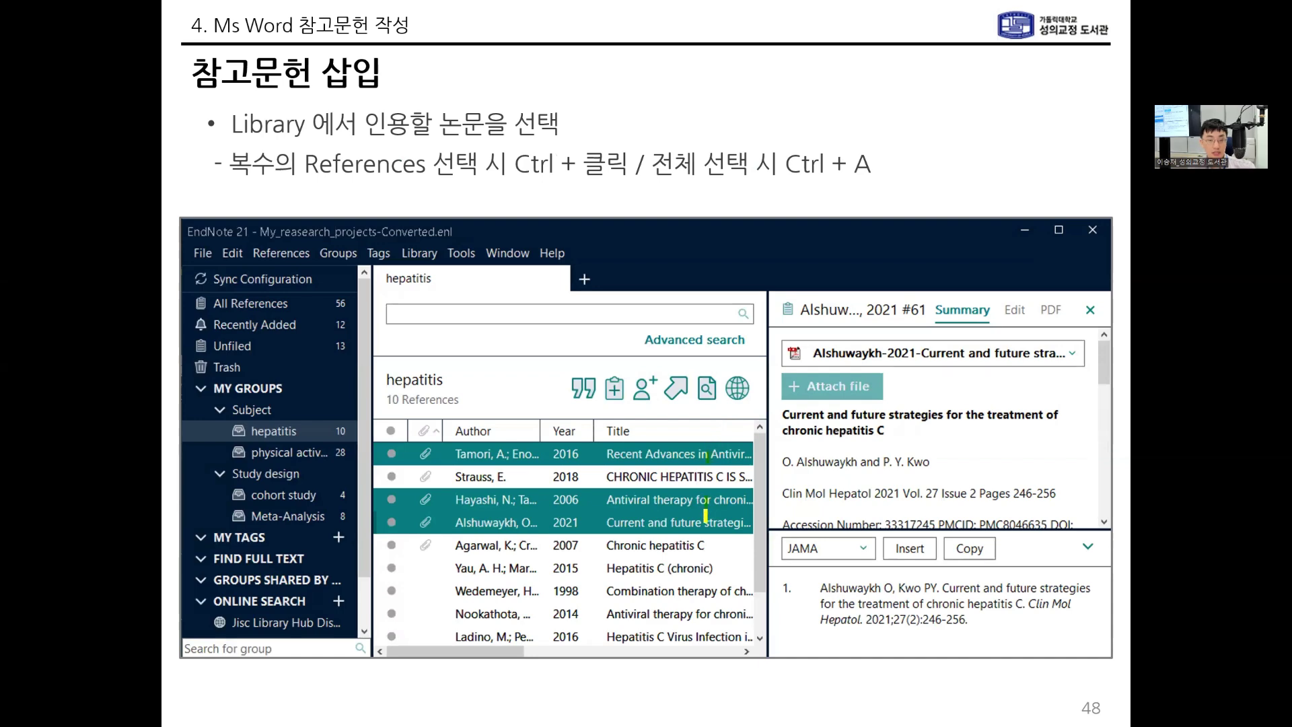
pyautogui.press('Right')
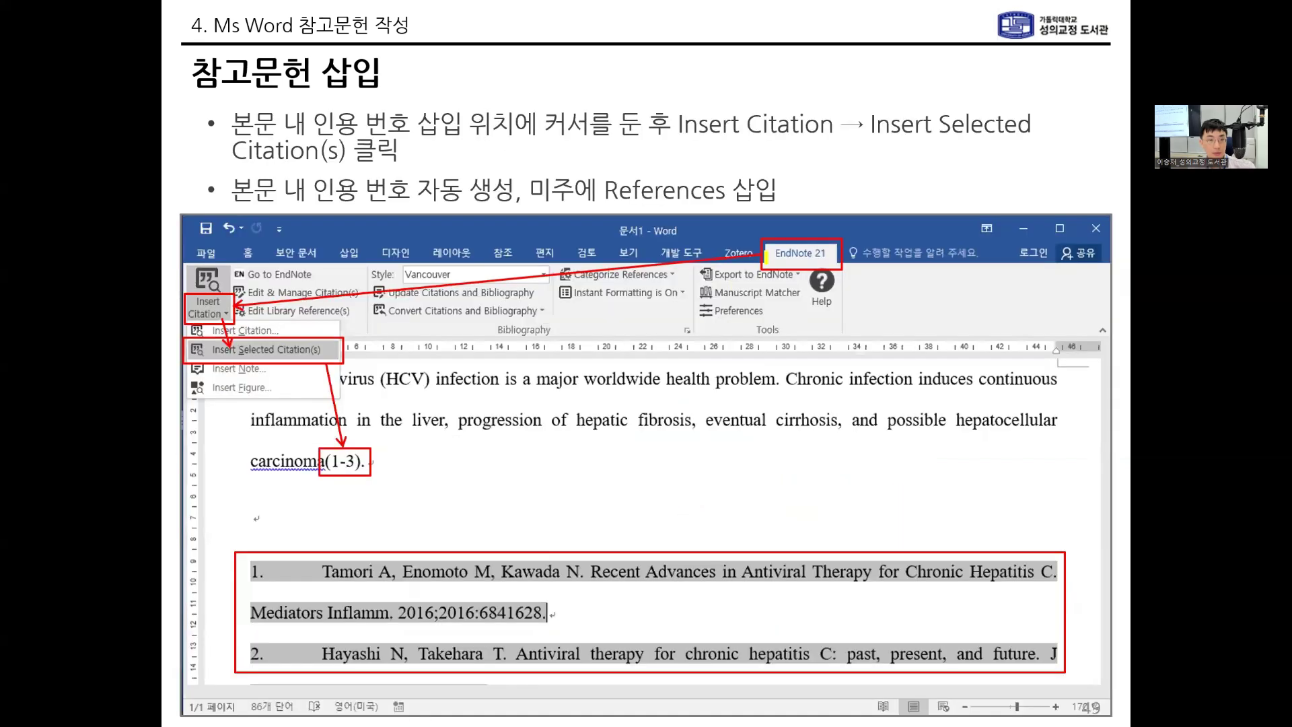
pyautogui.moveTo(832, 259)
pyautogui.mouseDown()
pyautogui.moveTo(785, 281)
pyautogui.moveTo(845, 268)
pyautogui.mouseUp()
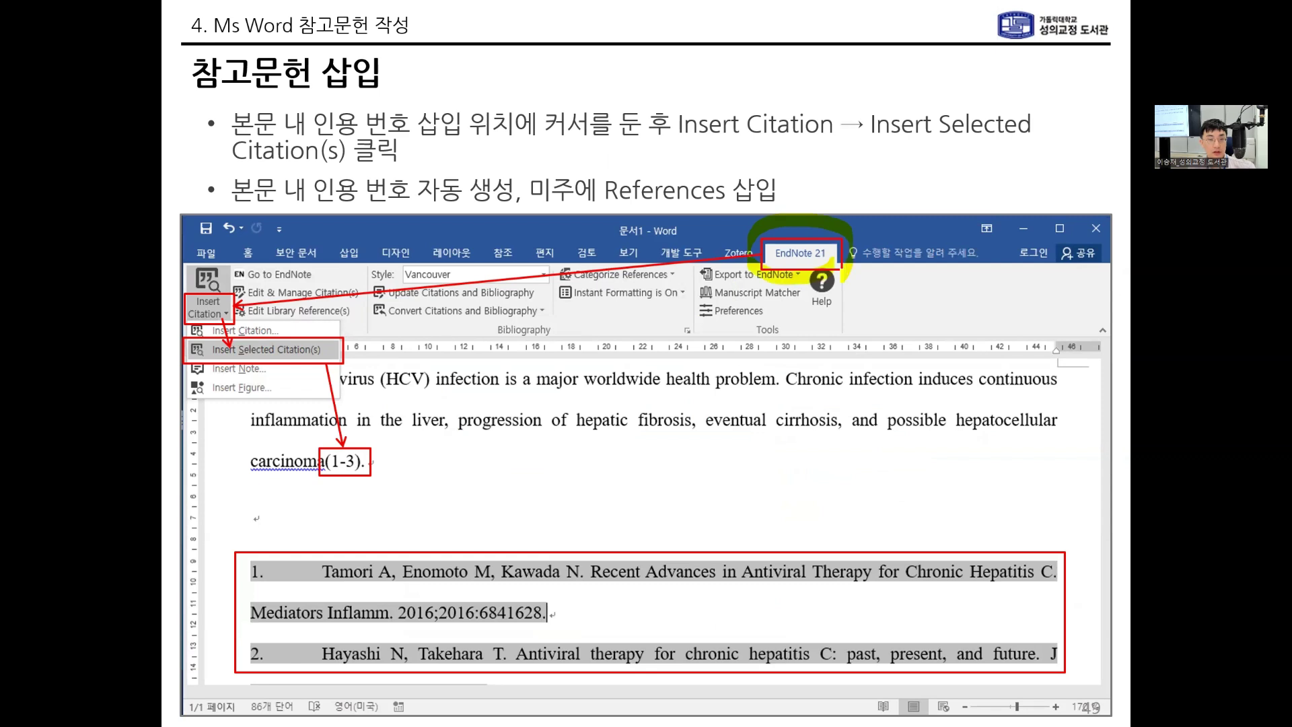
pyautogui.moveTo(196, 301)
pyautogui.mouseDown()
pyautogui.moveTo(189, 315)
pyautogui.moveTo(233, 317)
pyautogui.moveTo(219, 349)
pyautogui.moveTo(328, 350)
pyautogui.mouseUp()
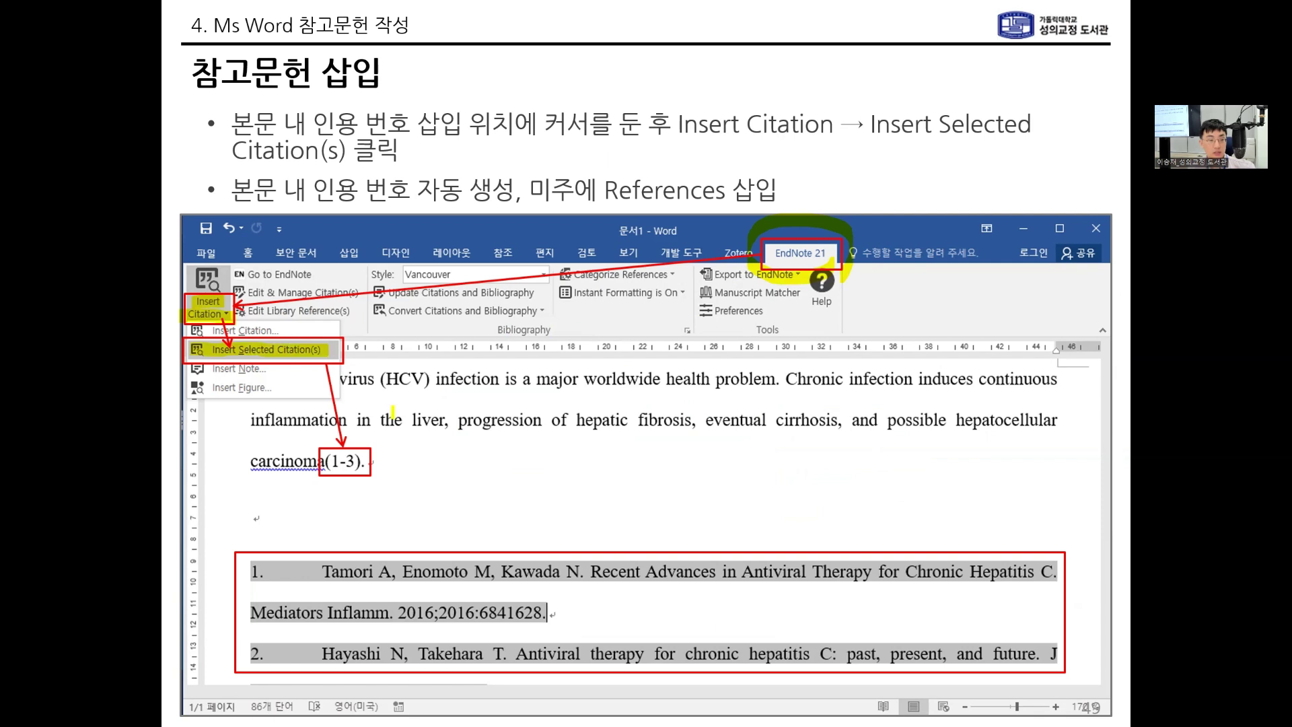
# - Highlight the in-text citation (1-3) and mark the numbered reference list on slide 49, and end the slide show
pyautogui.moveTo(325, 436)
pyautogui.mouseDown()
pyautogui.moveTo(326, 499)
pyautogui.moveTo(371, 471)
pyautogui.mouseUp()
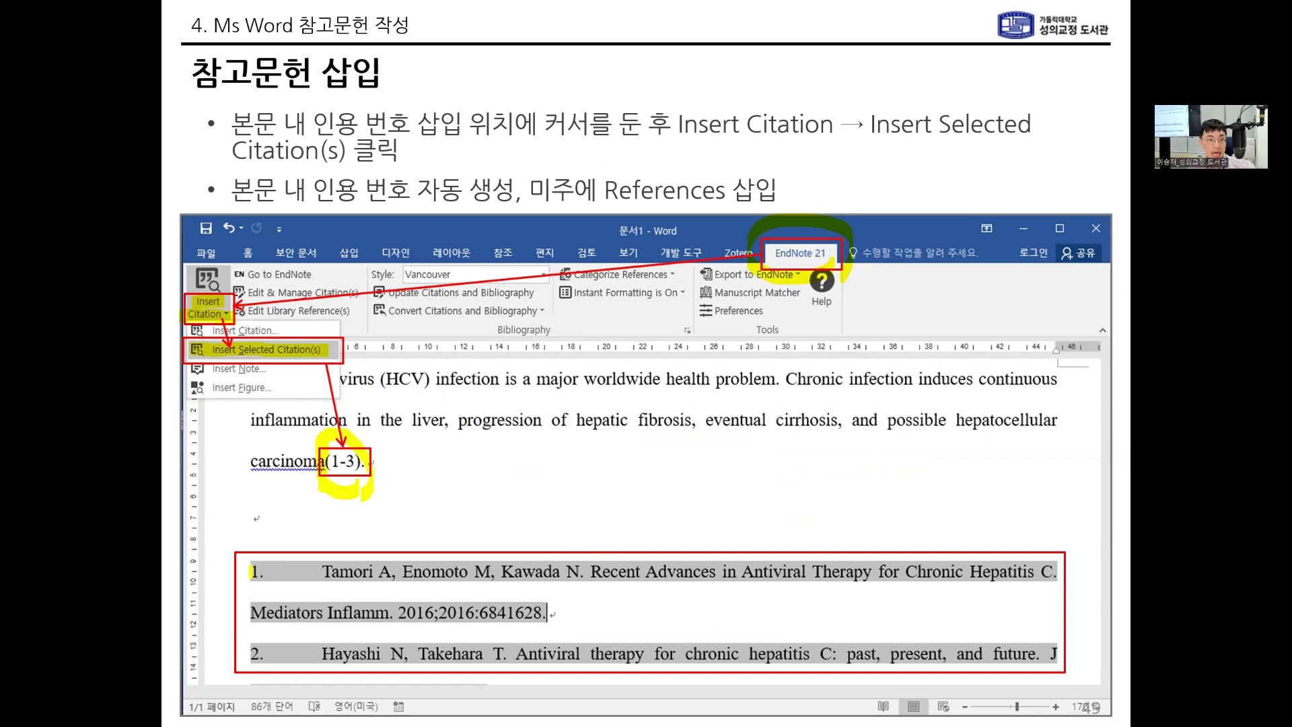
pyautogui.moveTo(213, 553)
pyautogui.mouseDown()
pyautogui.moveTo(202, 656)
pyautogui.moveTo(222, 626)
pyautogui.mouseUp()
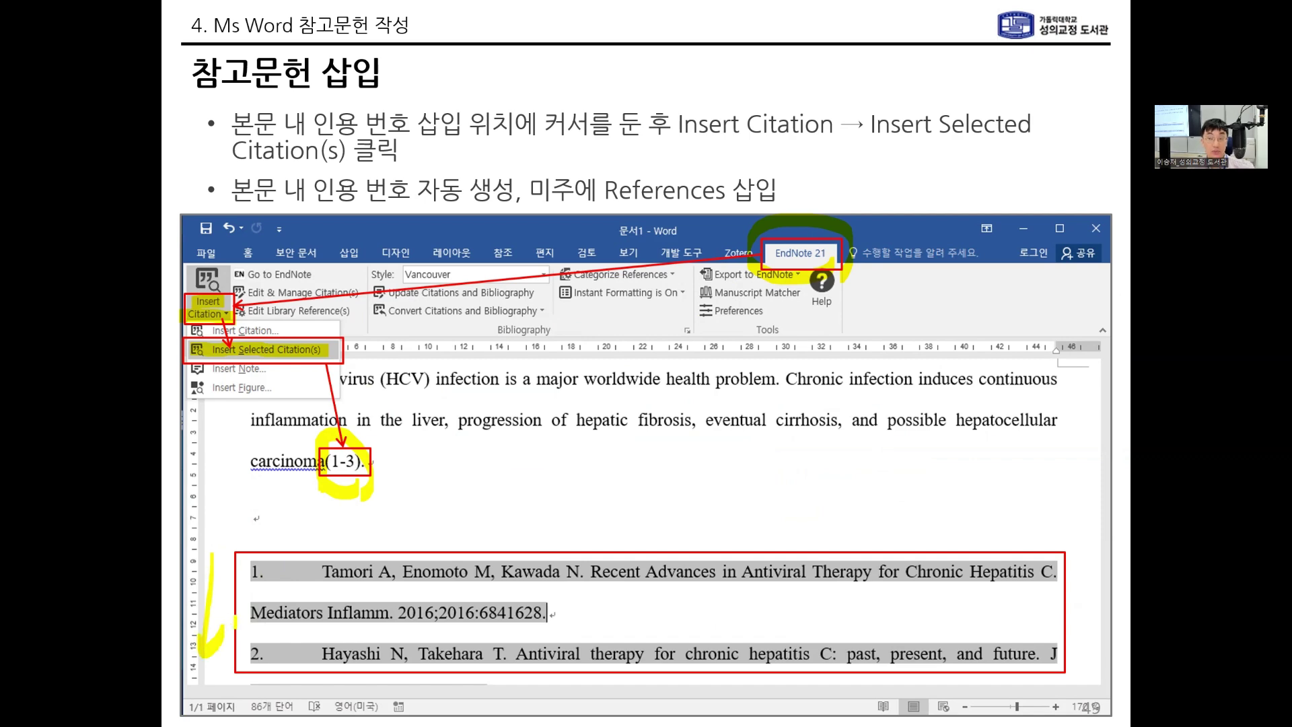
pyautogui.rightClick(960, 507)
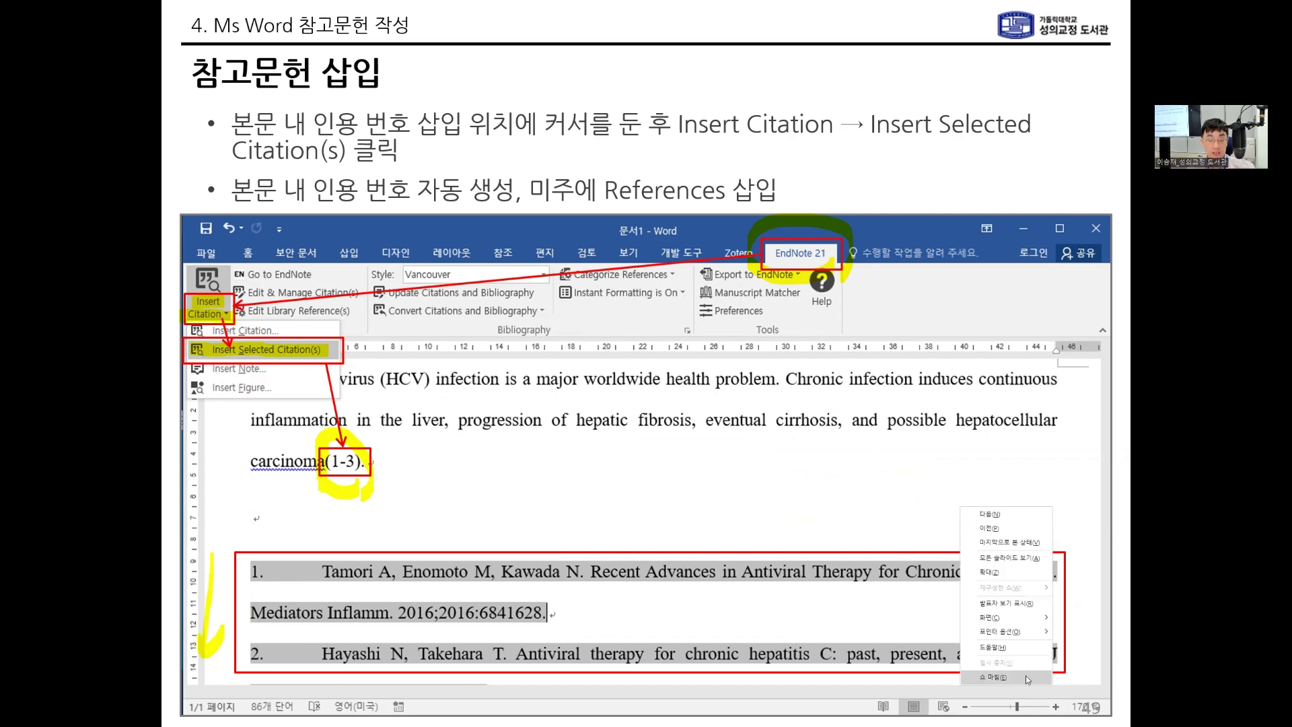
pyautogui.click(1028, 677)
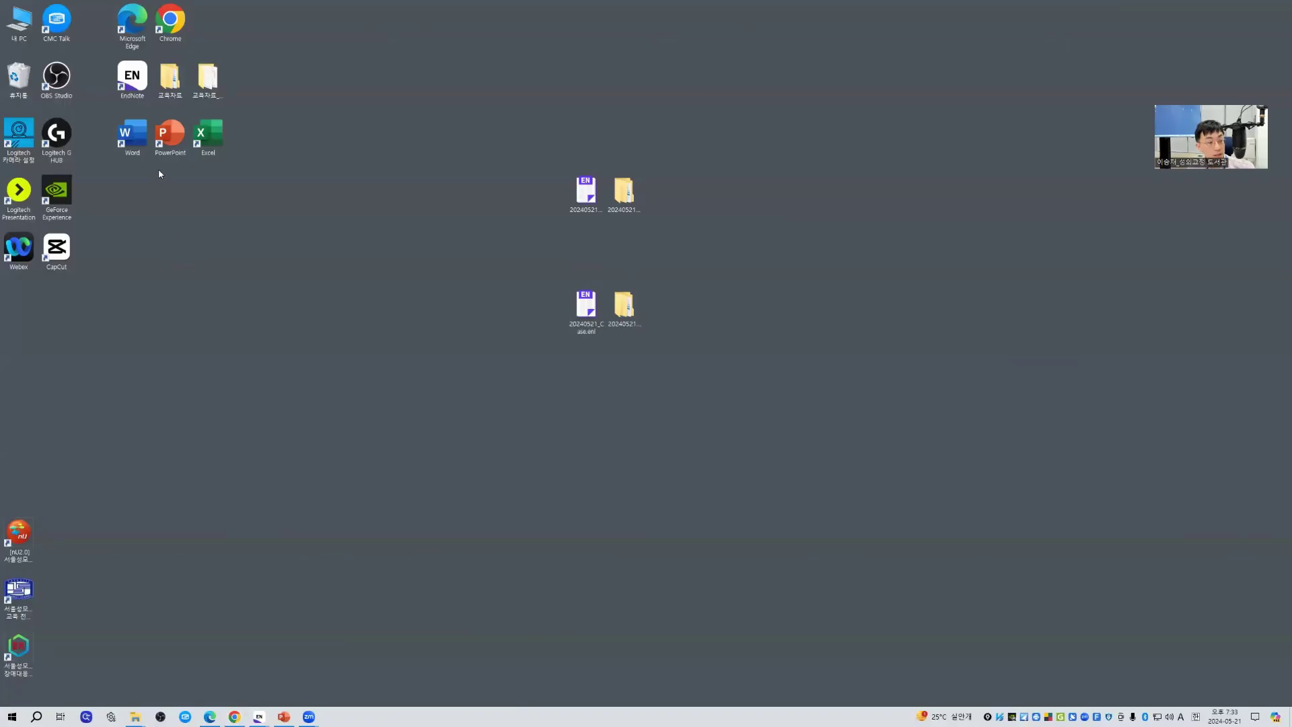
# - Launch Word from the desktop and create a new blank document
pyautogui.click(145, 128)
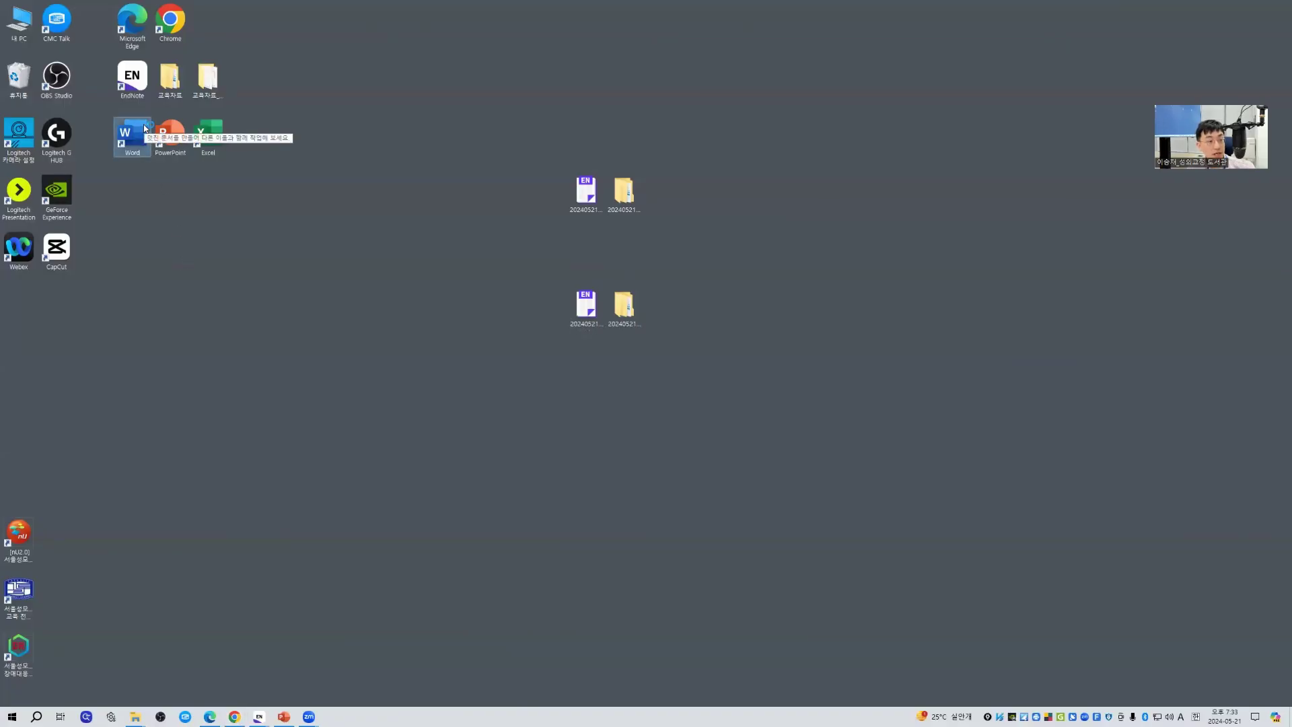
pyautogui.doubleClick(141, 130)
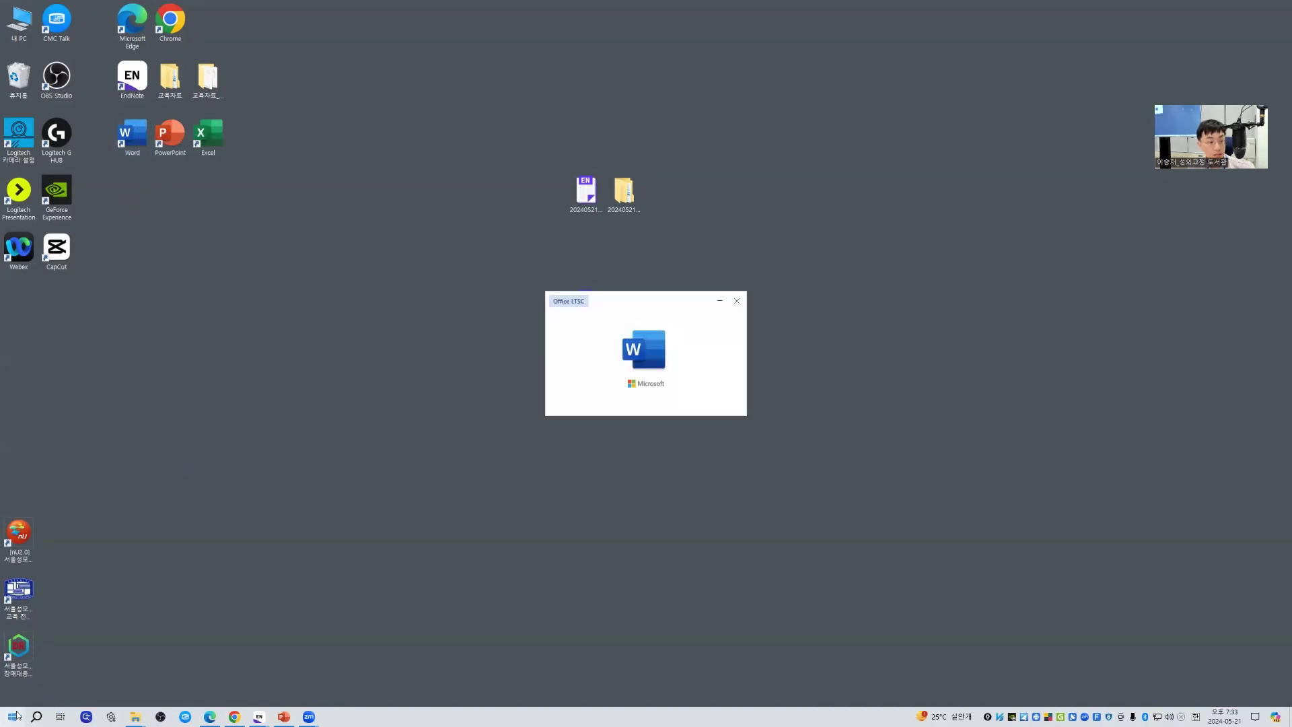
pyautogui.press('super')
pyautogui.scroll(-10, 85, 535)
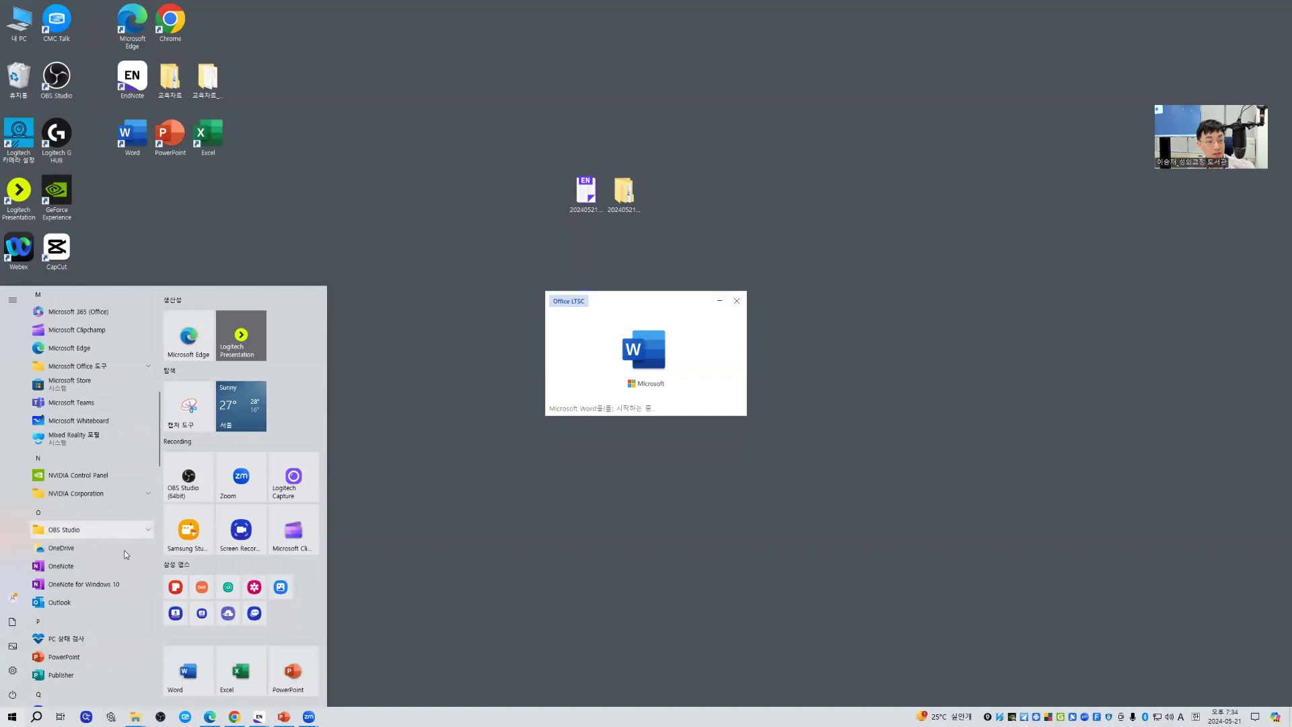
pyautogui.click(529, 557)
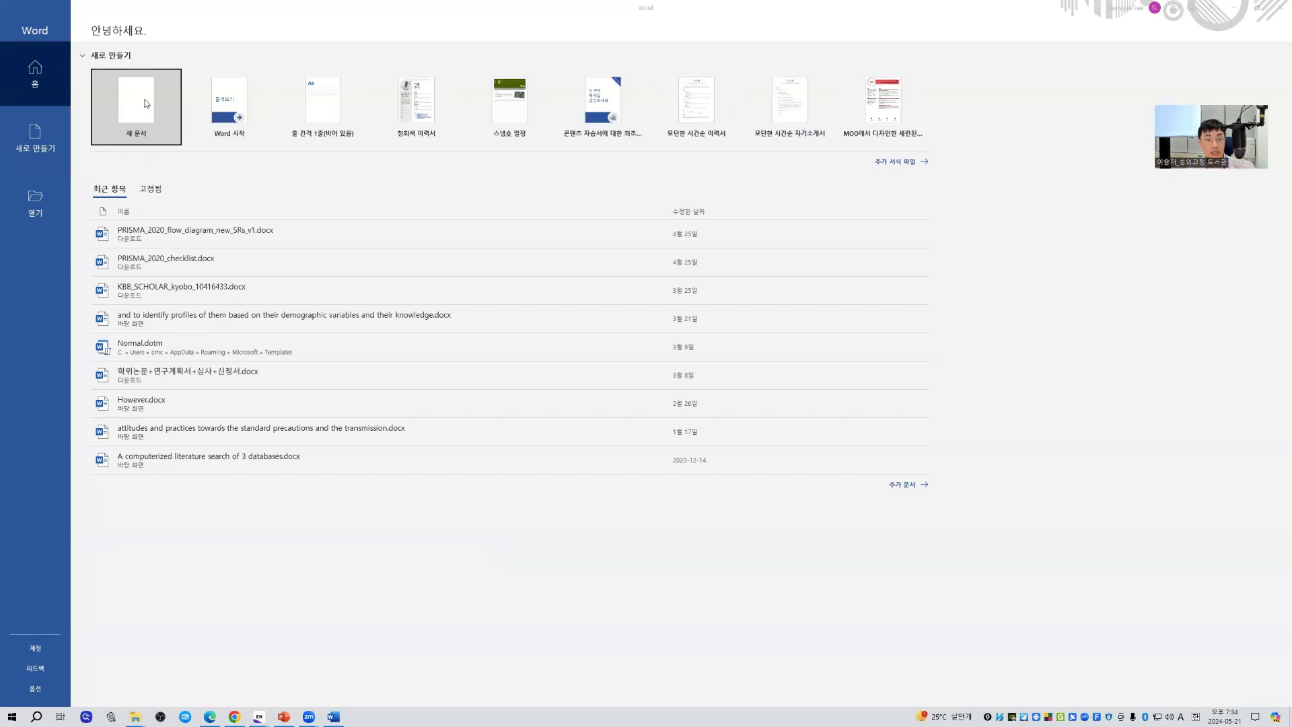
pyautogui.click(142, 105)
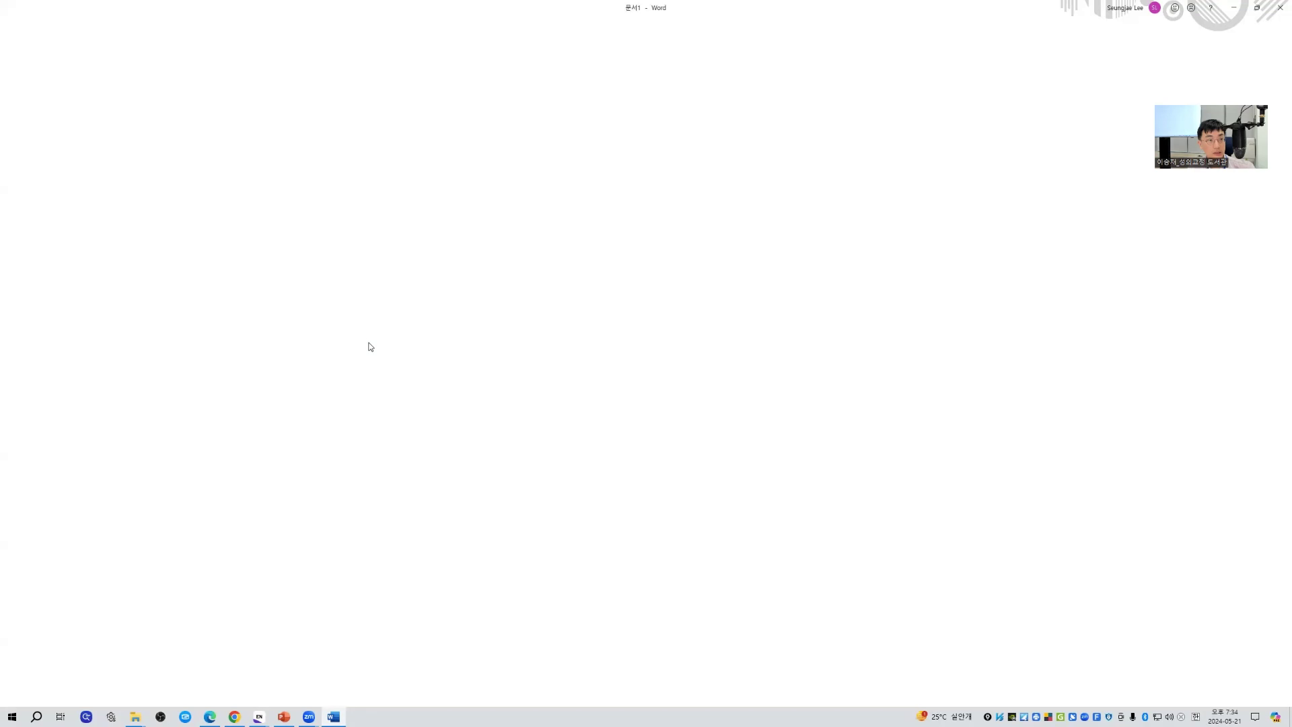
pyautogui.click(460, 355)
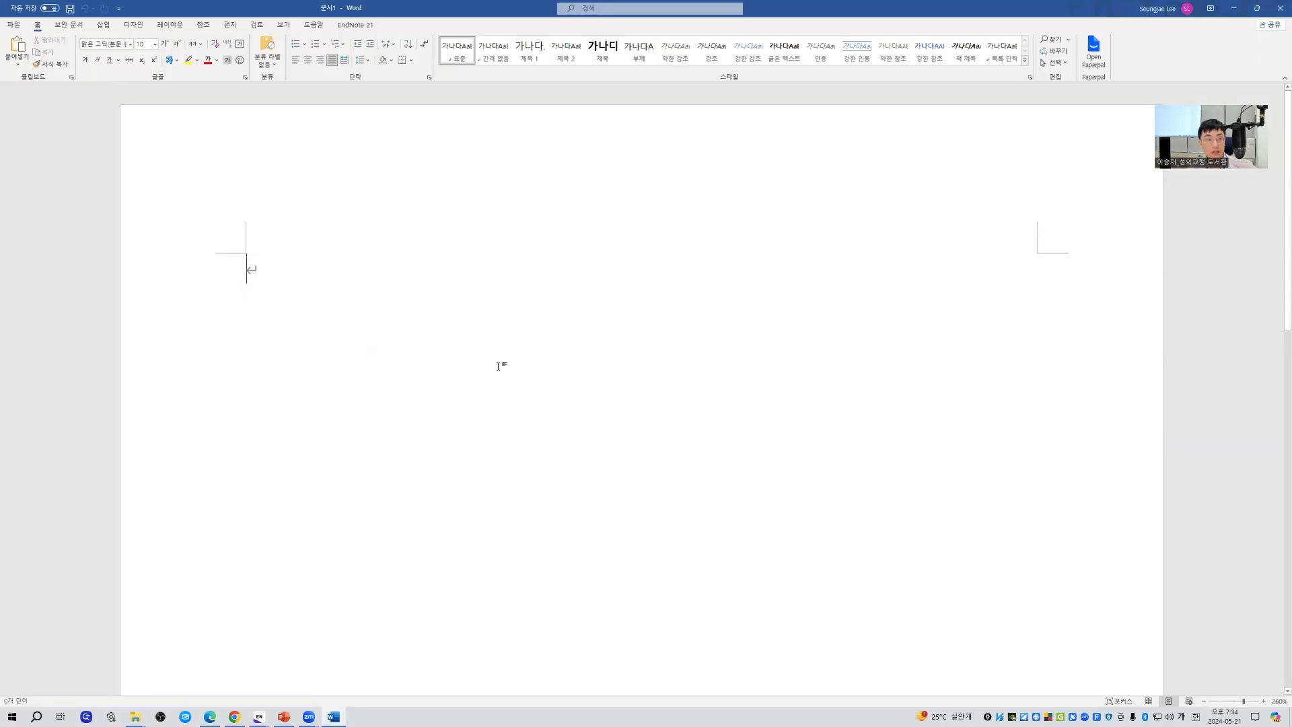
pyautogui.scroll(4, 700, 358)
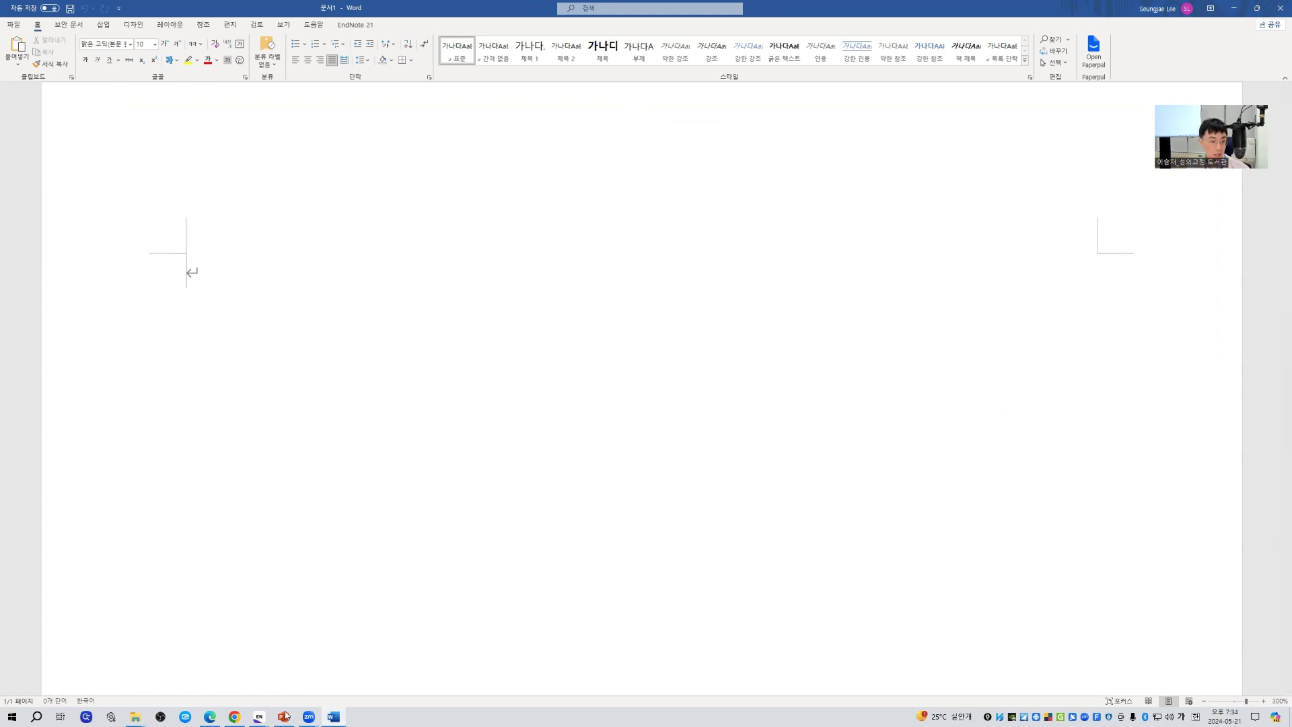
# - Copy the abstract sentence starting "The objective of this study was" from record 2 in EndNote and paste it into the blank Word document
pyautogui.moveTo(259, 715)
pyautogui.click(235, 677)
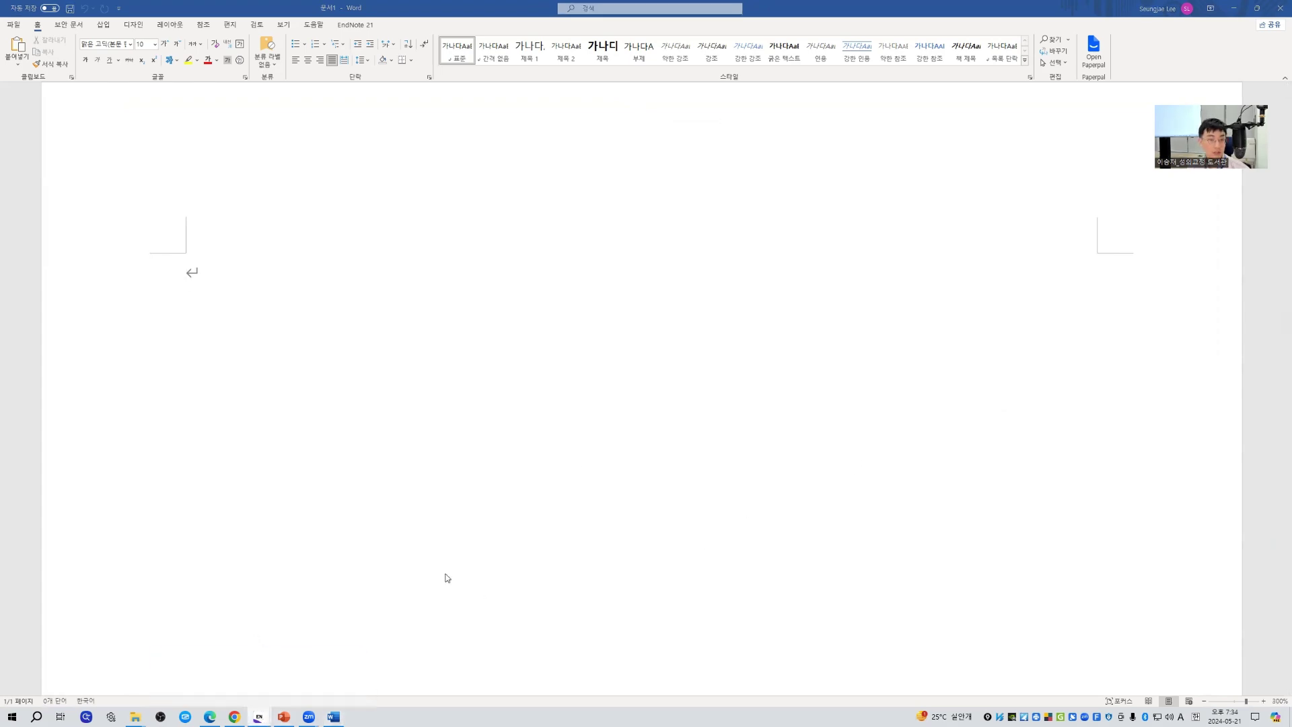
pyautogui.click(591, 236)
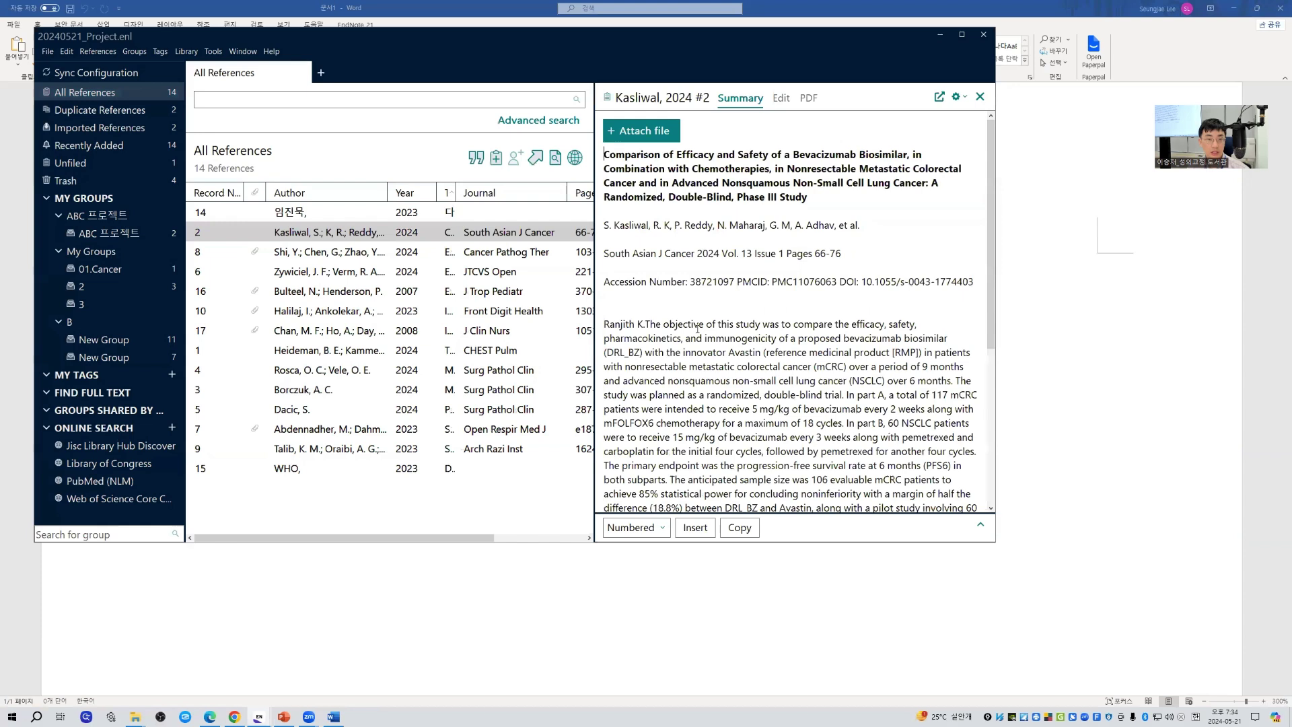
pyautogui.scroll(-2, 702, 361)
pyautogui.scroll(-1, 738, 355)
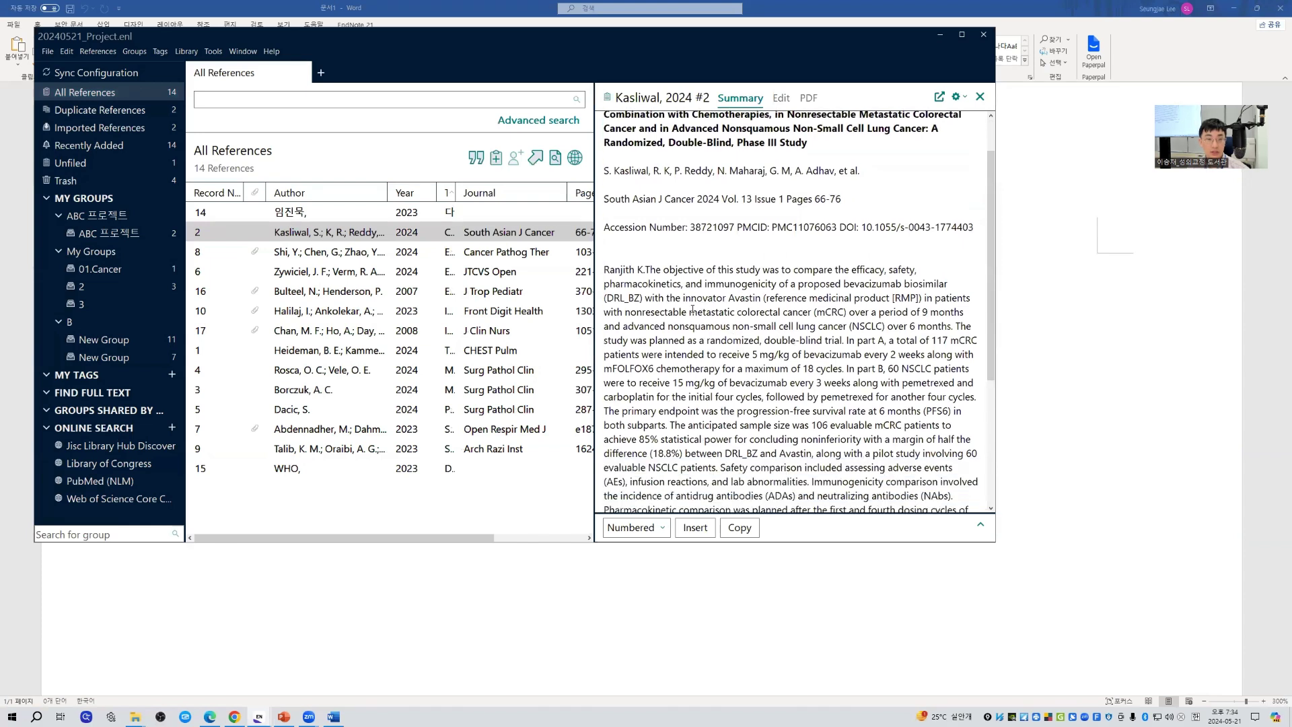
pyautogui.moveTo(646, 269); pyautogui.dragTo(956, 327)
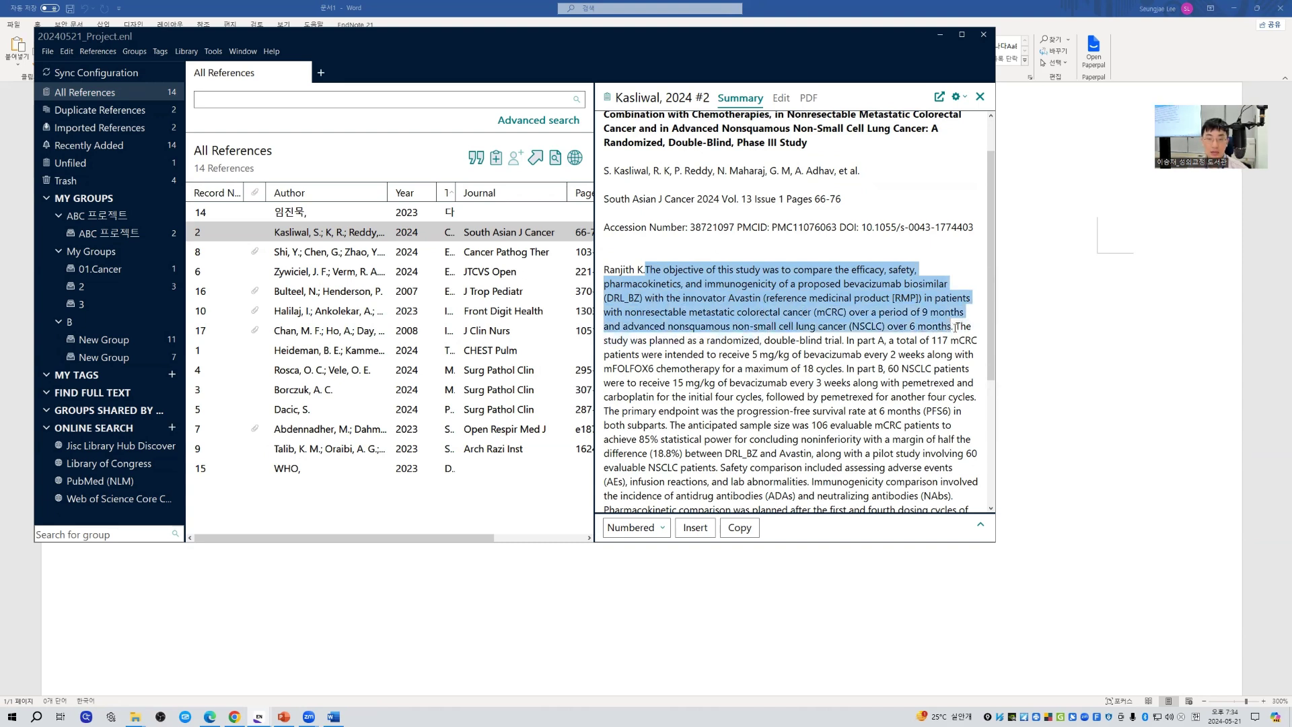
pyautogui.rightClick(873, 316)
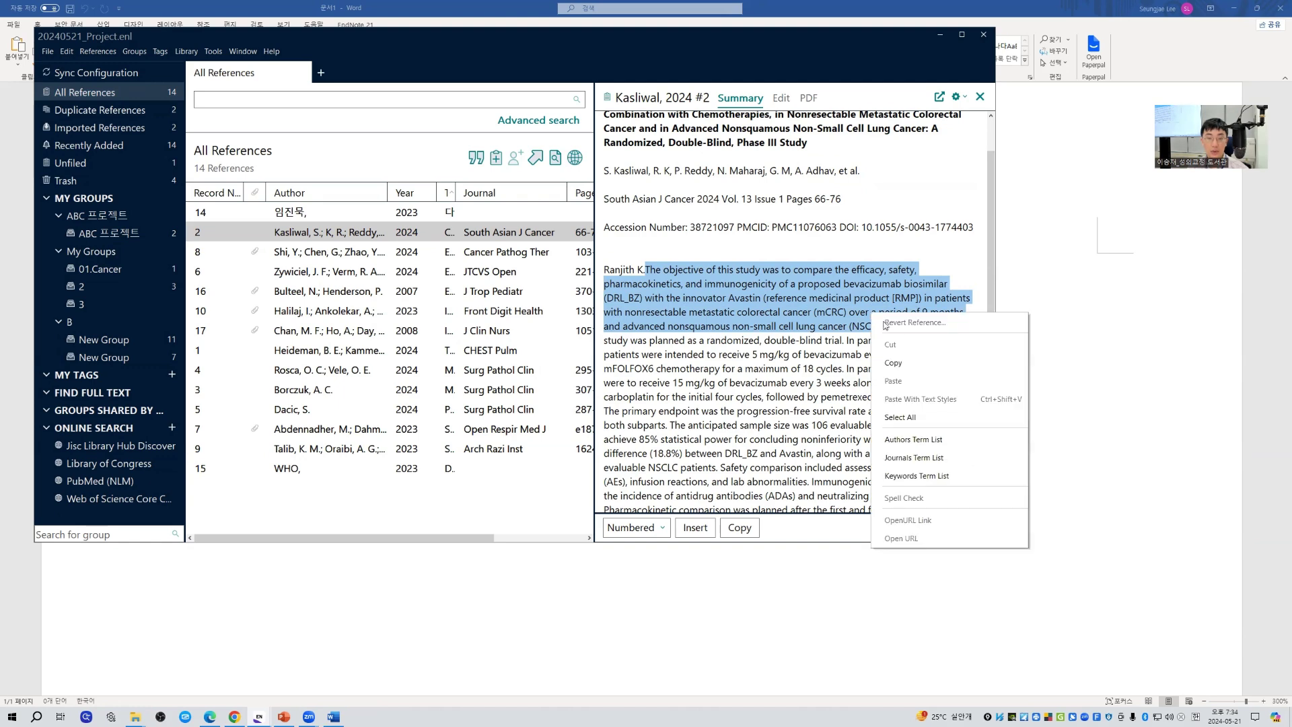
pyautogui.click(898, 363)
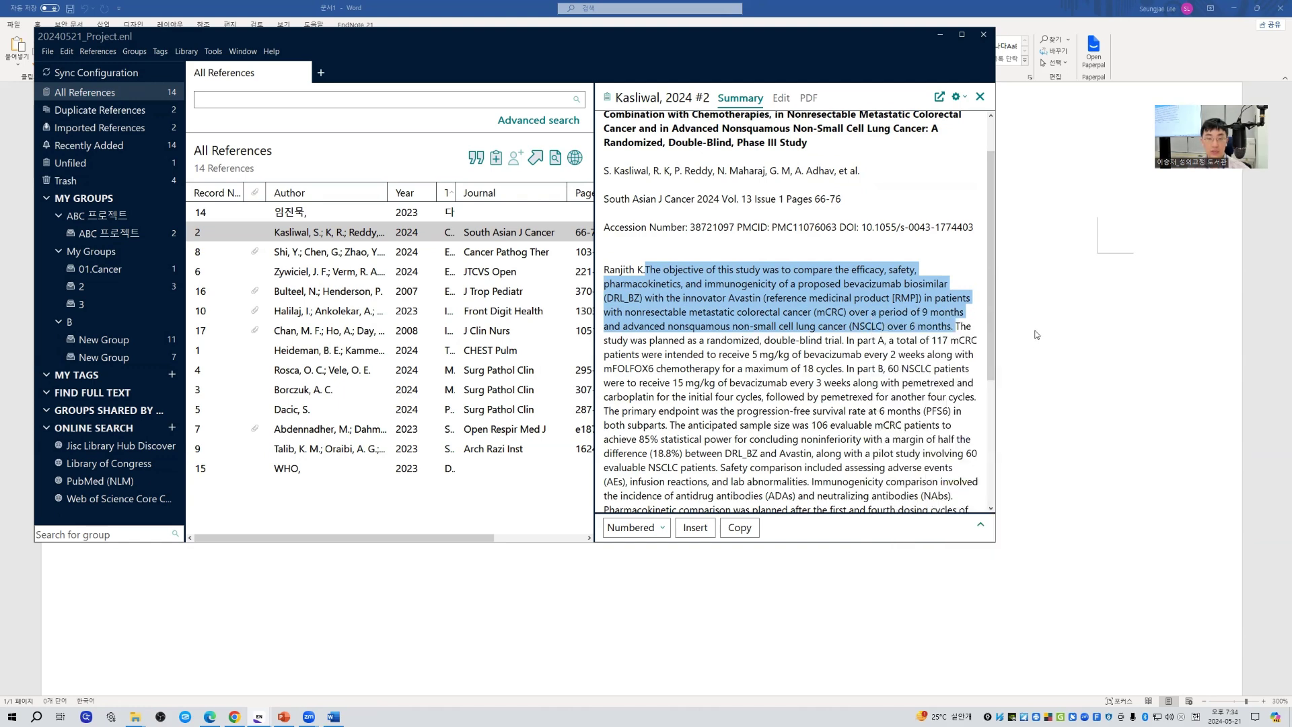
pyautogui.click(1037, 332)
pyautogui.hotkey('ctrl', 'v')
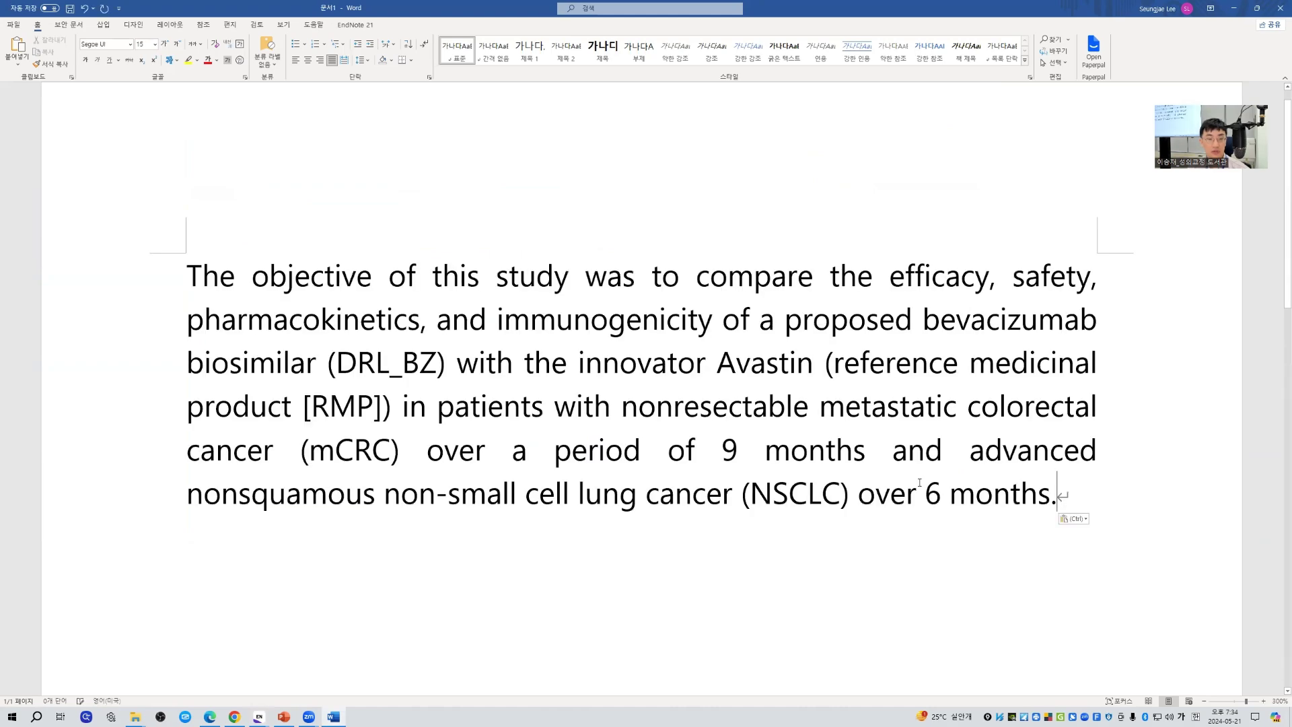
# - Format the whole pasted paragraph in Times New Roman, size 12
pyautogui.keyDown('ctrl'); pyautogui.scroll(5, 667, 439); pyautogui.keyUp('ctrl')
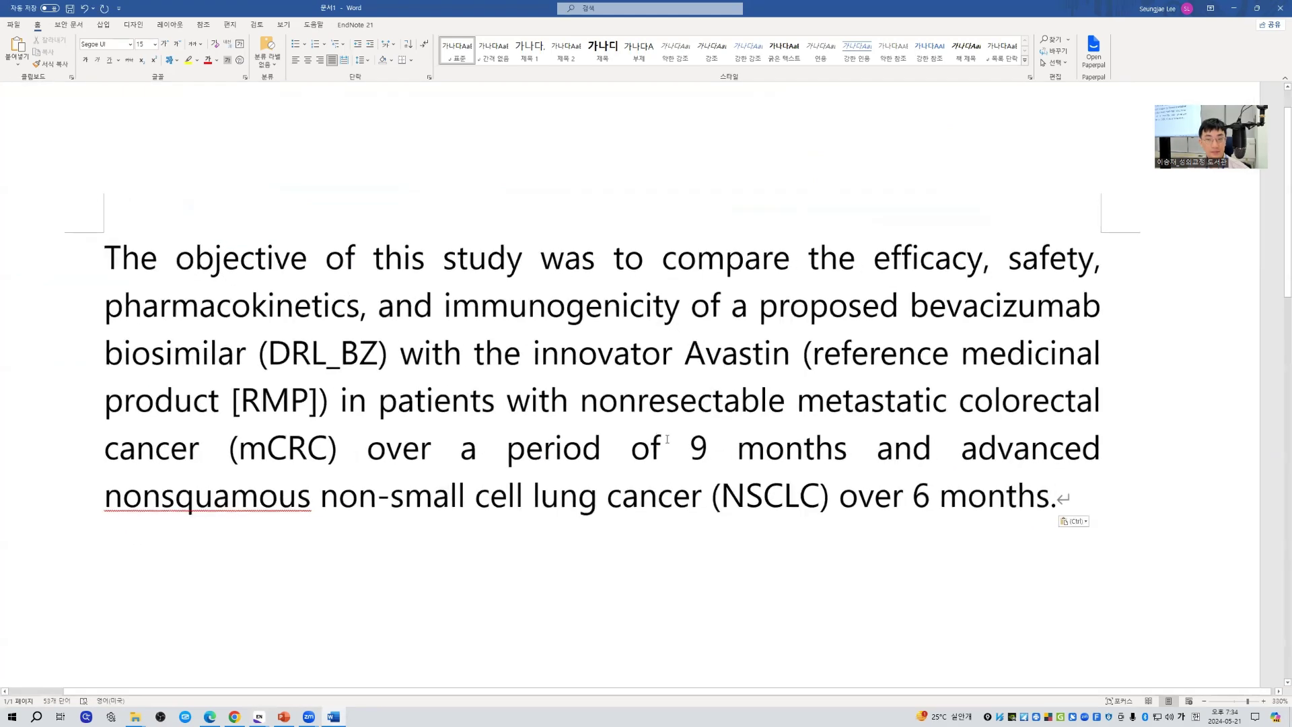
pyautogui.keyDown('ctrl'); pyautogui.scroll(-1, 477, 679); pyautogui.keyUp('ctrl')
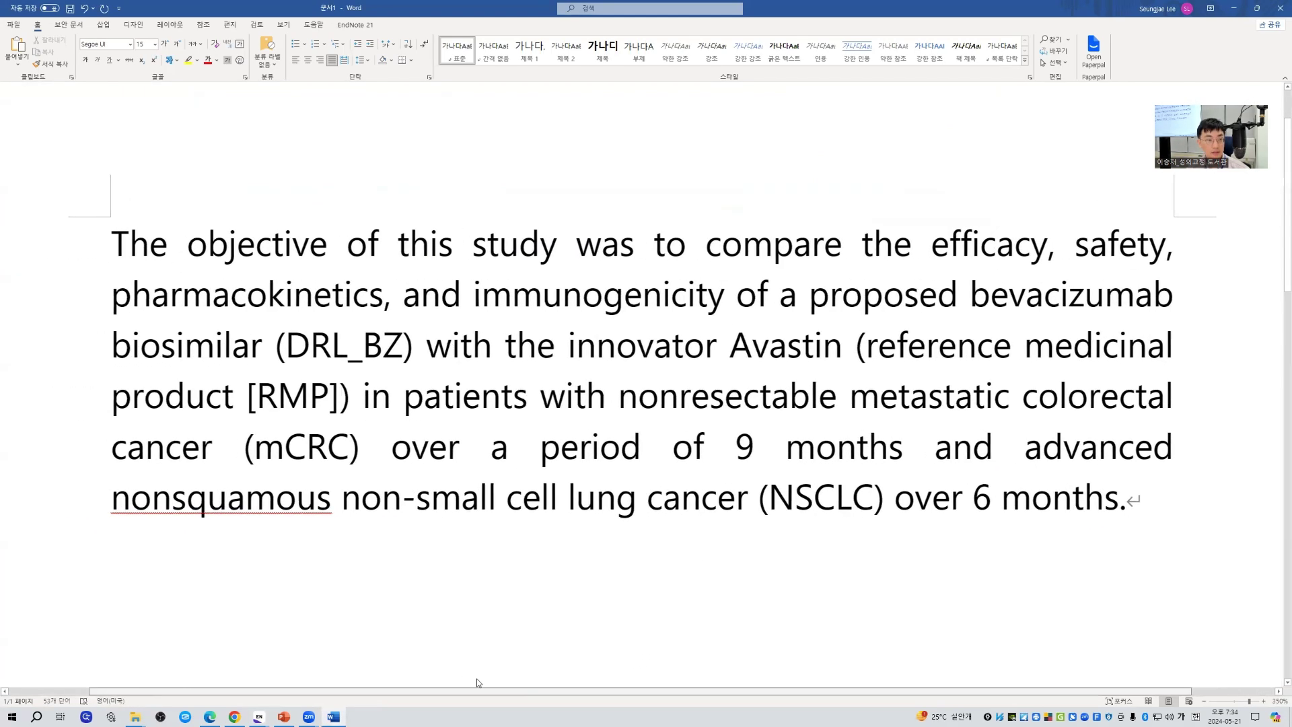
pyautogui.keyDown('ctrl'); pyautogui.scroll(1, 574, 598); pyautogui.keyUp('ctrl')
pyautogui.hotkey('ctrl', 'a')
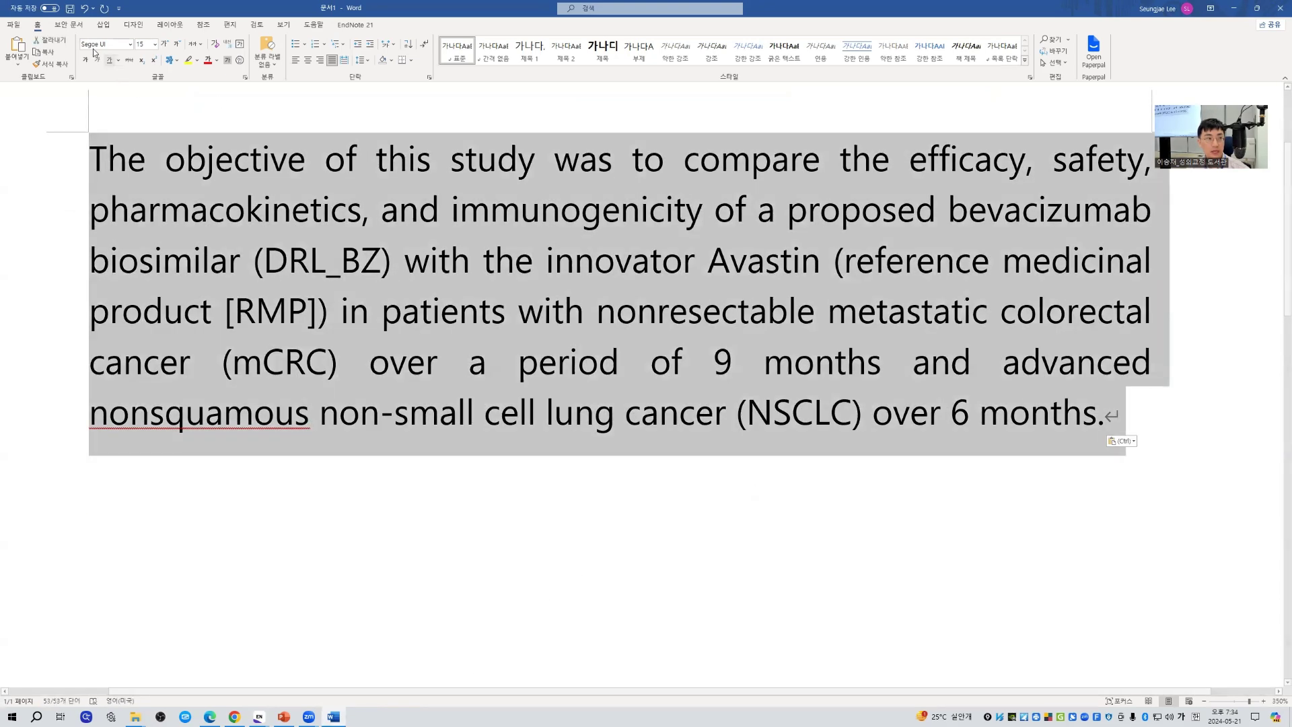
pyautogui.click(130, 44)
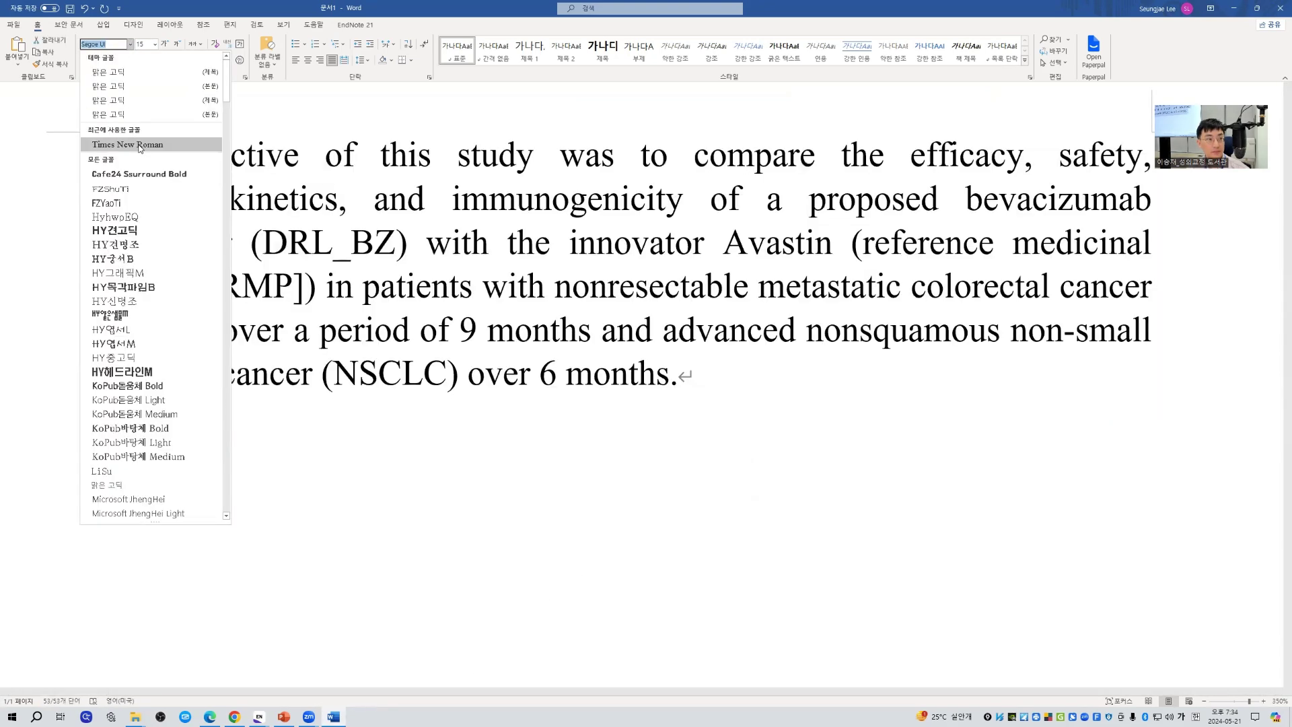
pyautogui.click(138, 136)
pyautogui.click(179, 46)
pyautogui.click(178, 46)
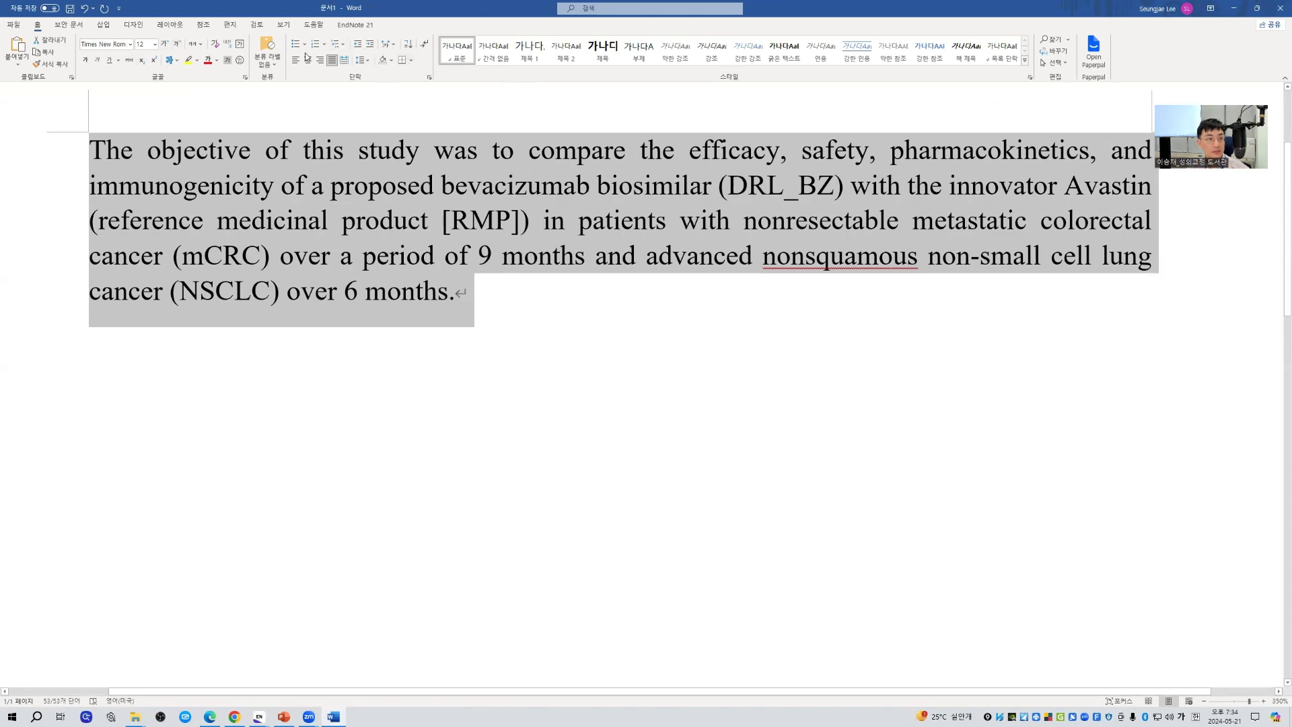
# - Set the paragraph's line spacing to 2.0 and clear the selection
pyautogui.click(355, 64)
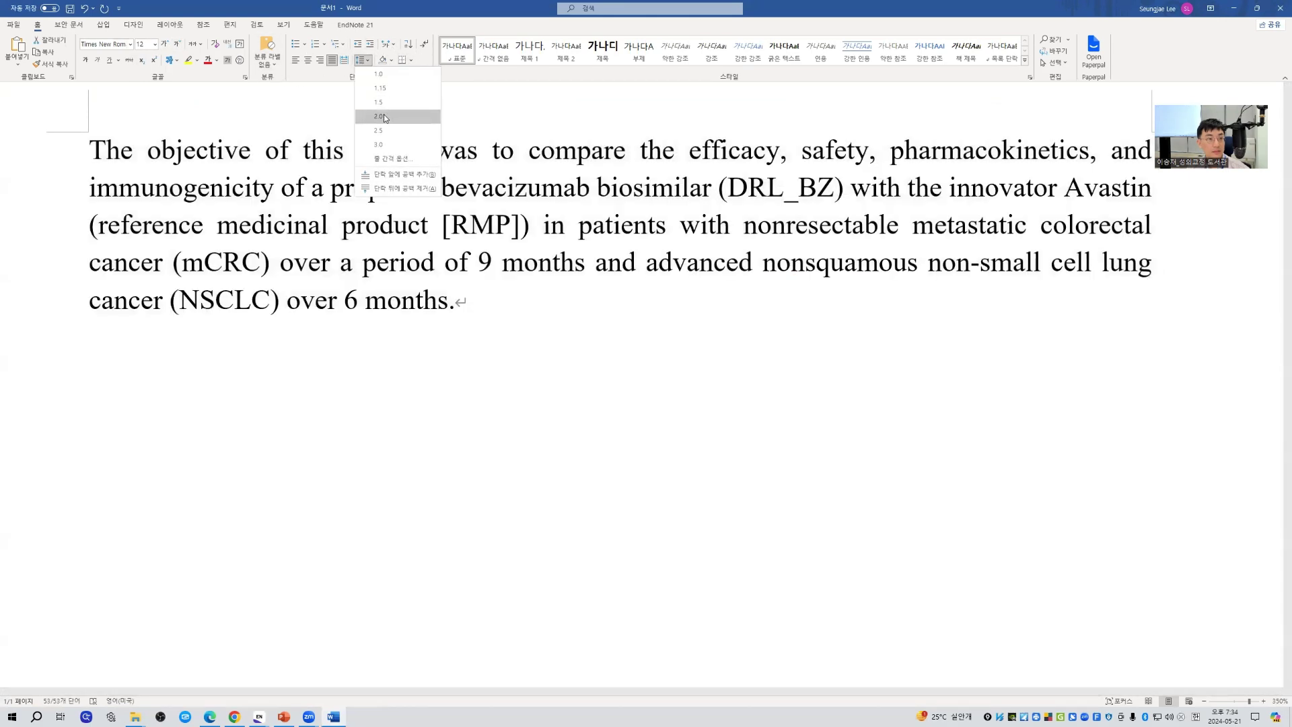
pyautogui.click(373, 117)
pyautogui.click(875, 459)
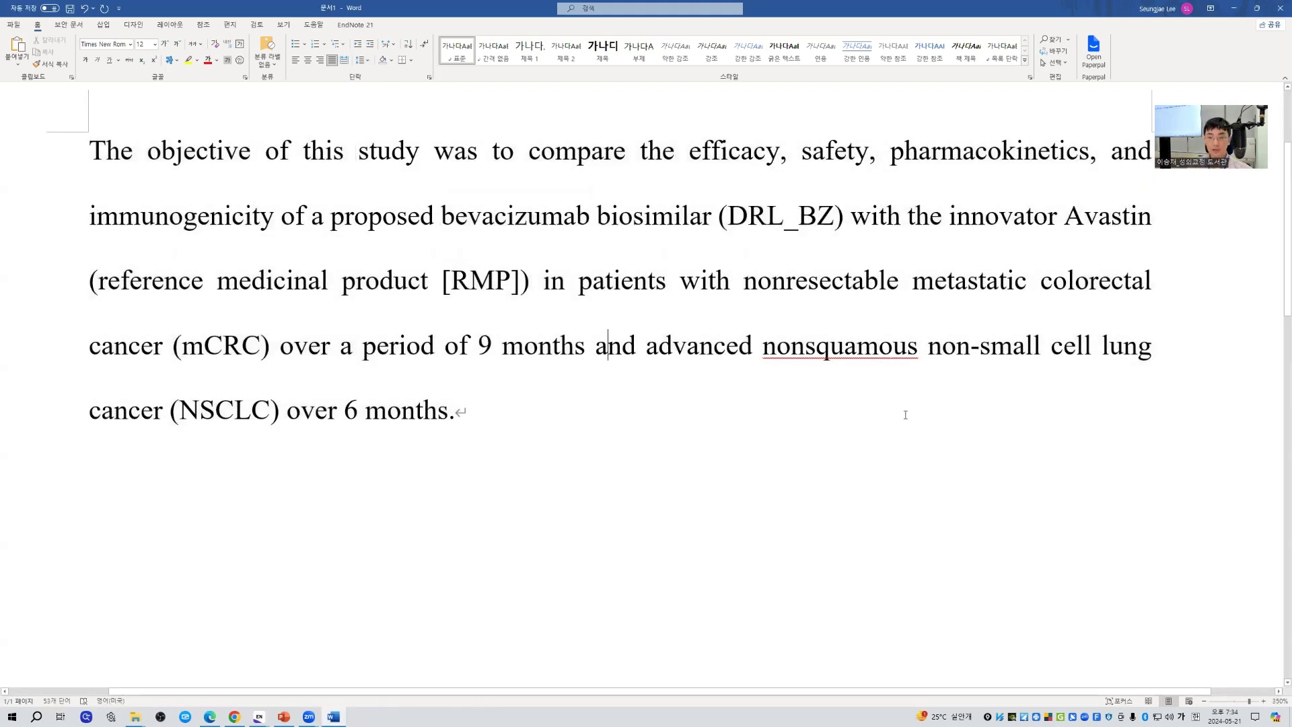
pyautogui.scroll(1, 903, 412)
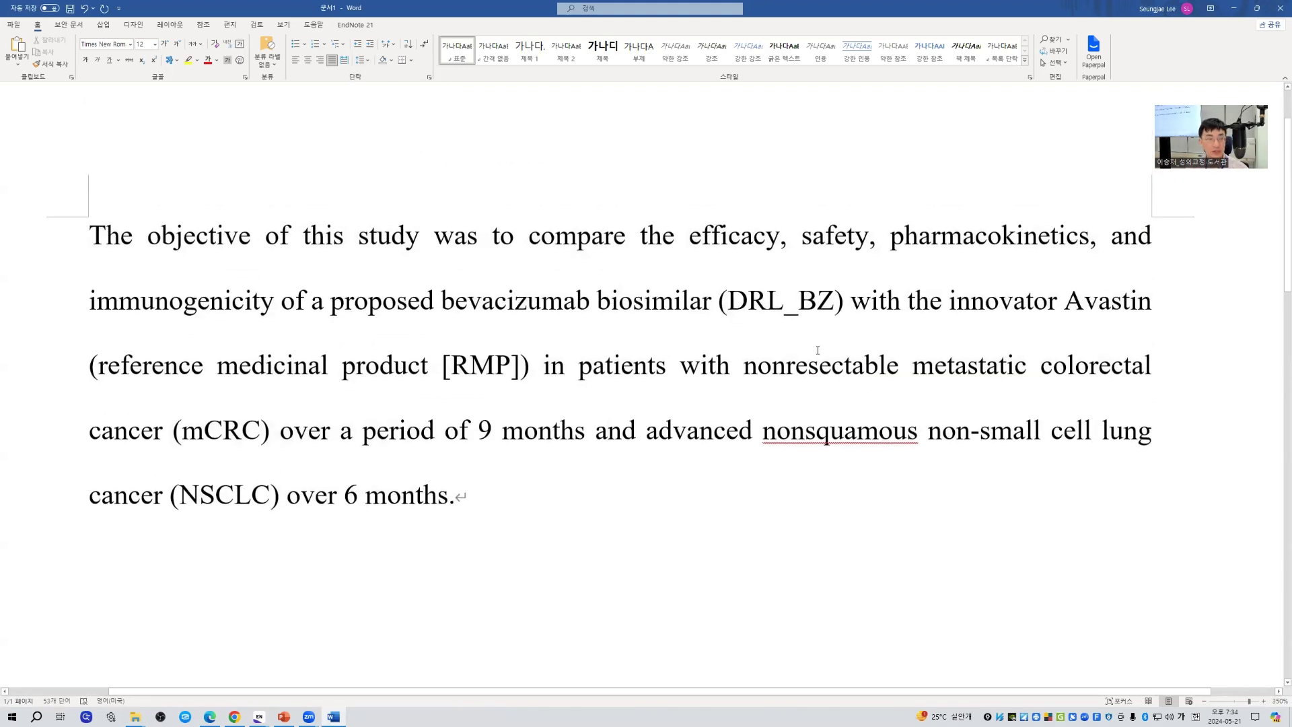
# - Show the EndNote 21 commands in Word and place the cursor directly after the word "pharmacokinetics" as the citation position
pyautogui.click(357, 25)
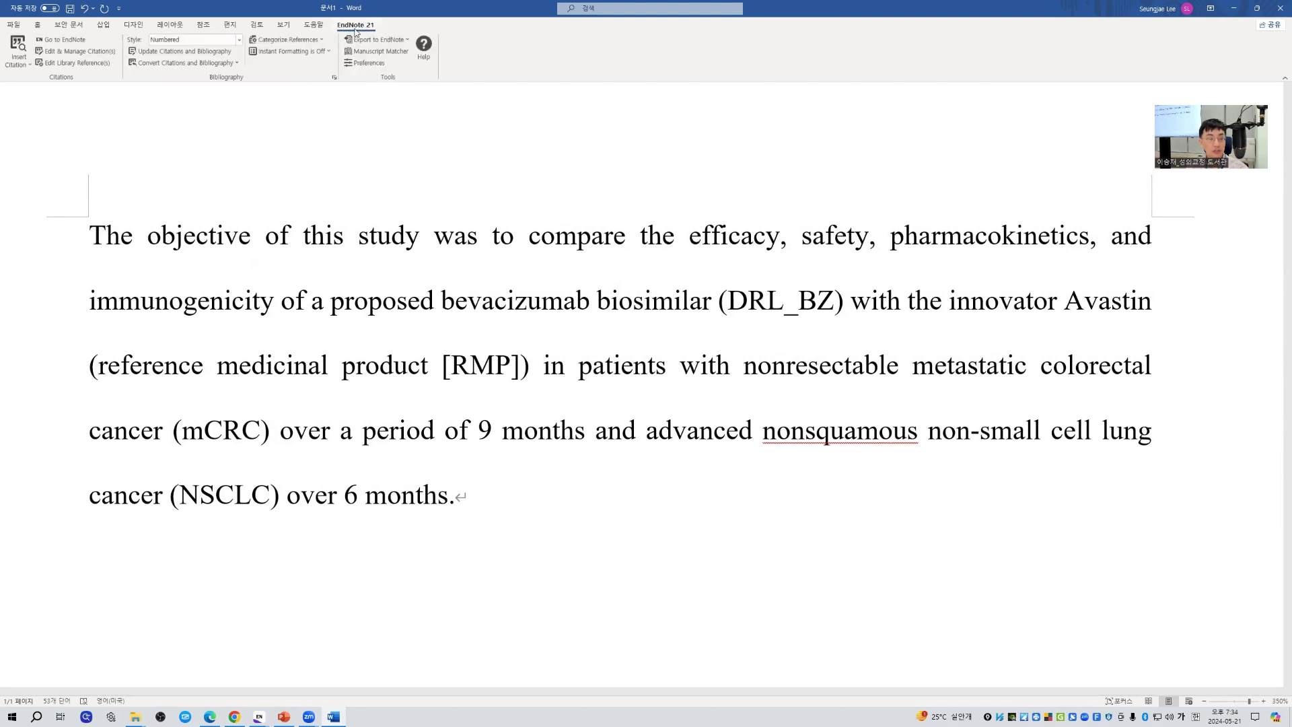
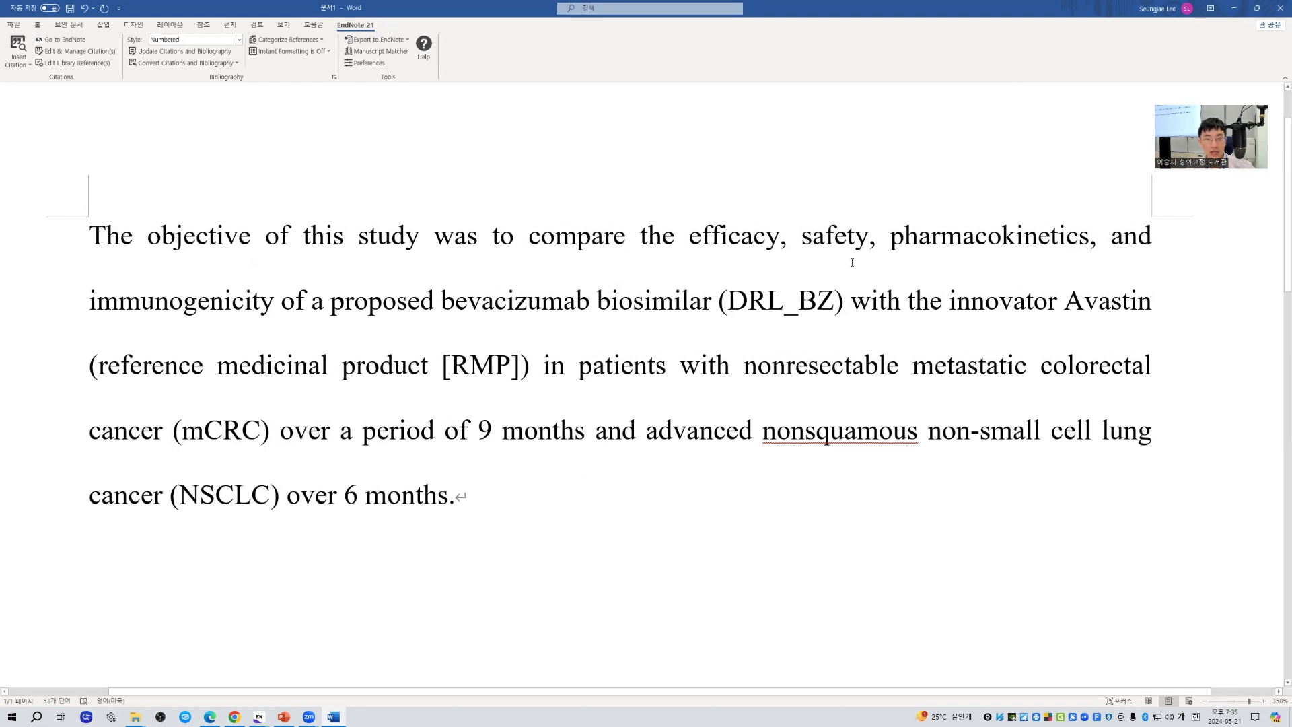
pyautogui.click(781, 237)
pyautogui.click(1089, 238)
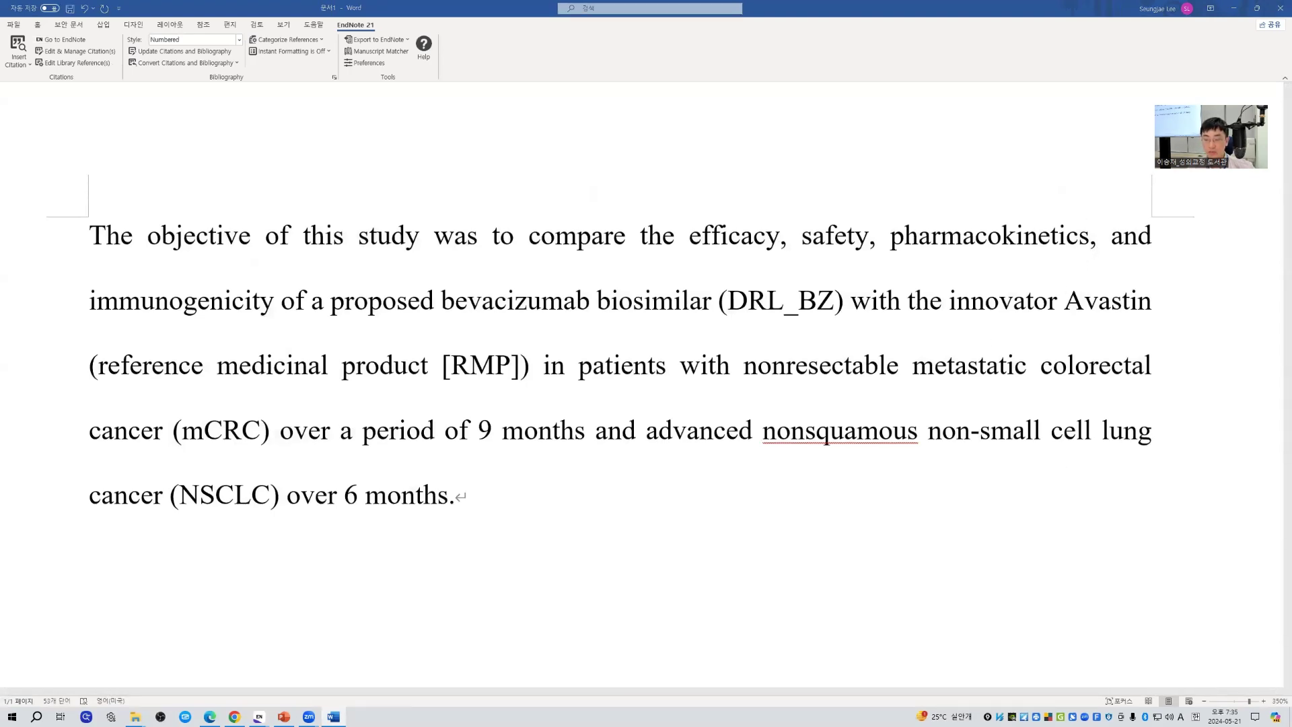
# - Switch to EndNote, move its window over the middle of the document, and widen the reference list and its Title column
pyautogui.hotkey('alt', 'Tab')
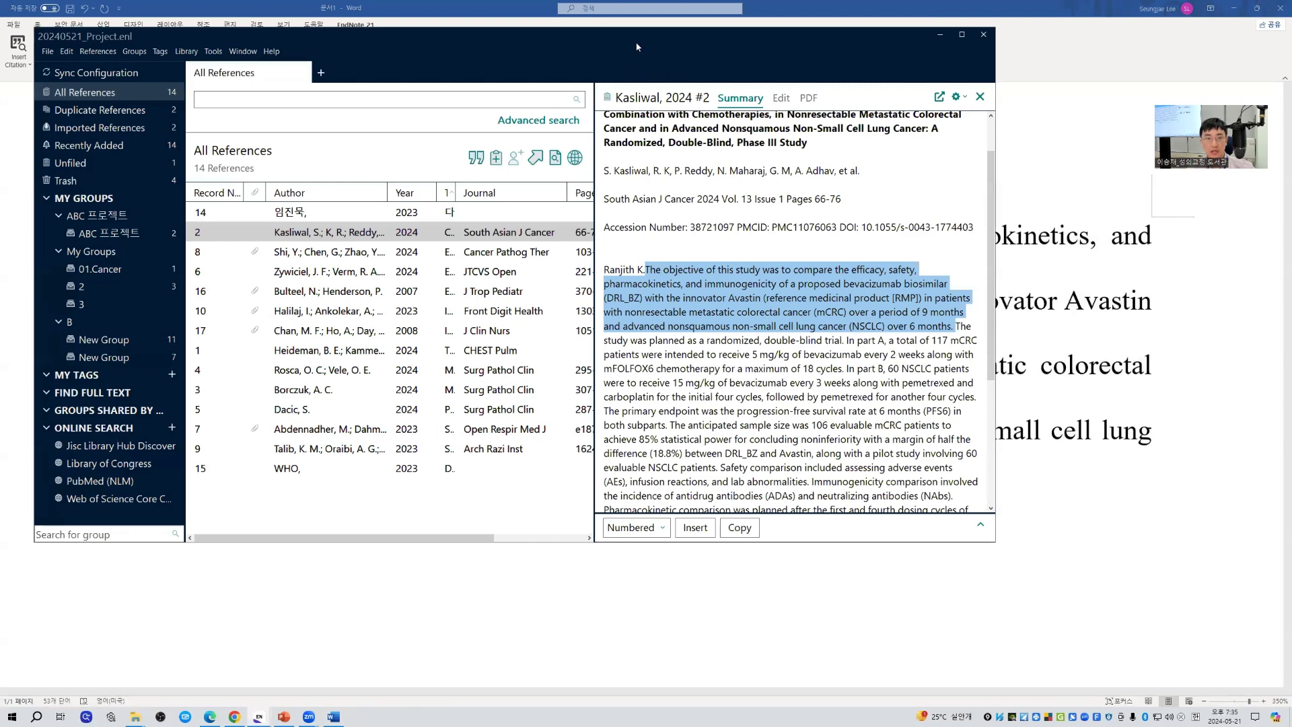
pyautogui.moveTo(648, 50); pyautogui.dragTo(762, 97)
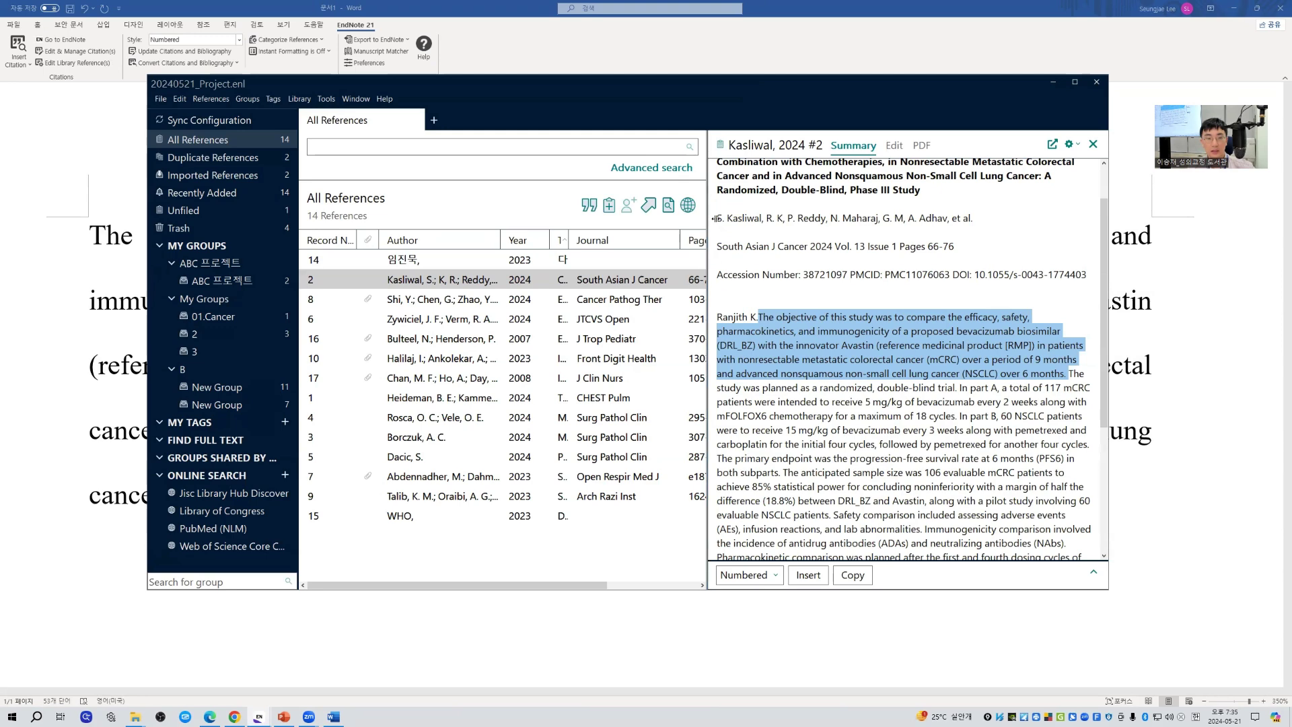
pyautogui.moveTo(707, 222); pyautogui.dragTo(856, 269)
pyautogui.moveTo(595, 240); pyautogui.dragTo(685, 240)
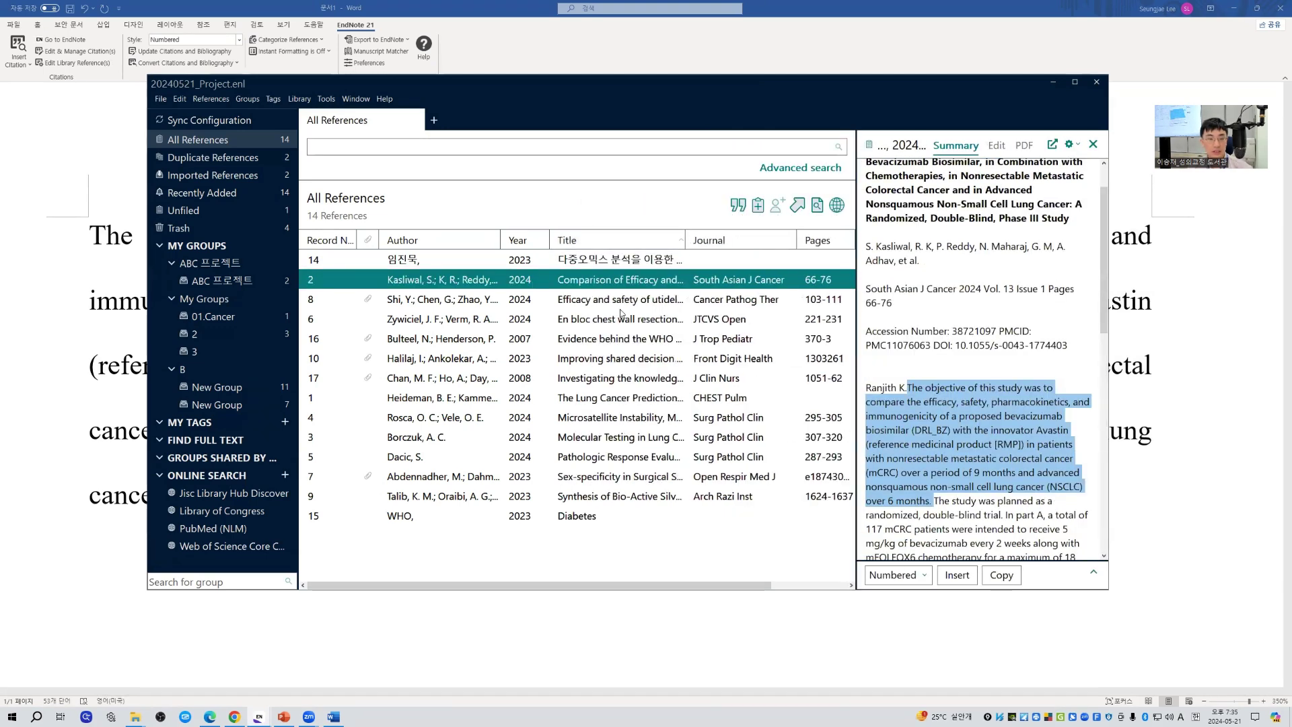
# - Add record numbers 8 and 6 to the selected EndNote reference, then switch to Word and insert the three references as citations after "pharmacokinetics"
pyautogui.keyDown('ctrl'); pyautogui.click(645, 305); pyautogui.keyUp('ctrl')
pyautogui.keyDown('ctrl'); pyautogui.click(636, 320); pyautogui.keyUp('ctrl')
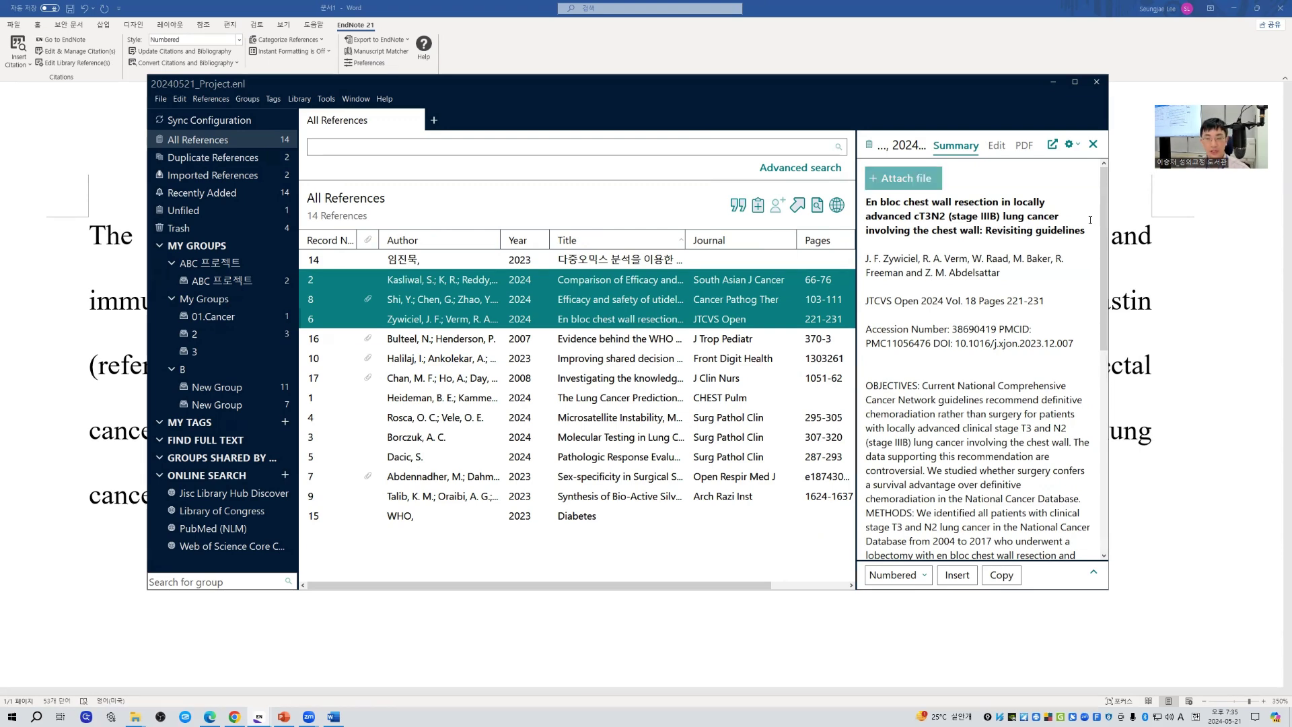
pyautogui.hotkey('alt', 'Tab')
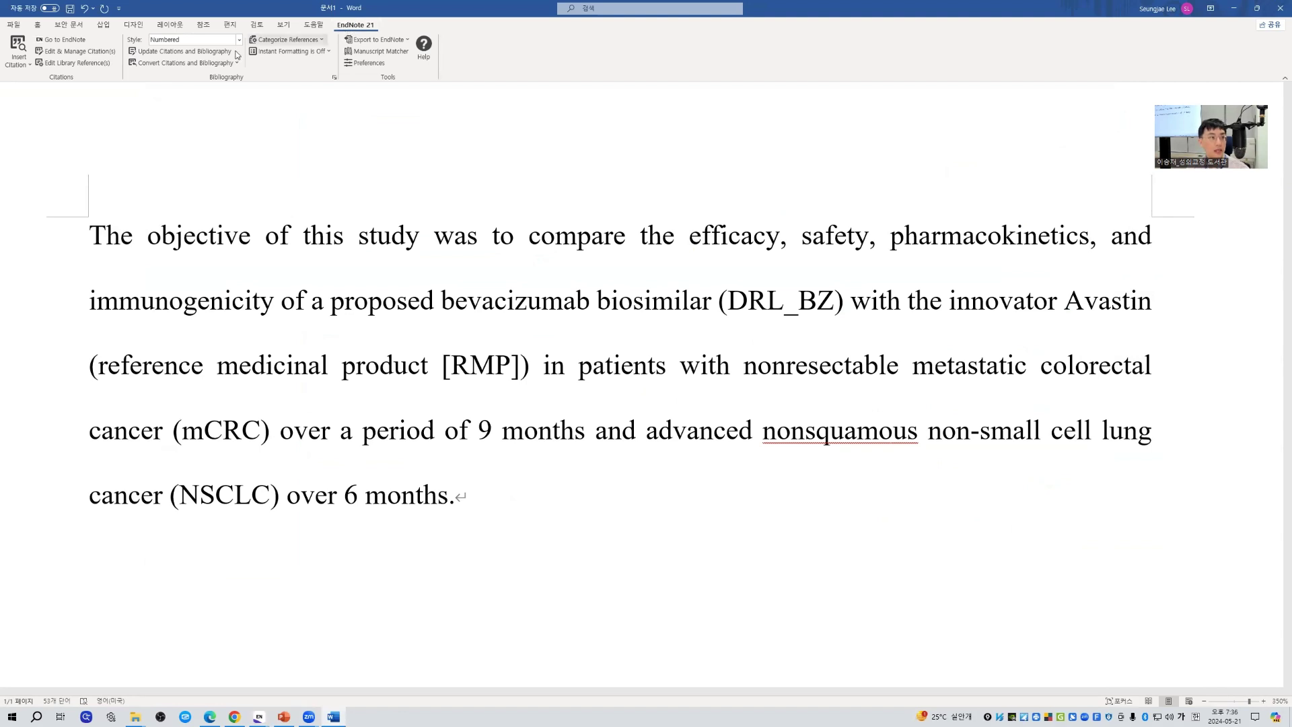
pyautogui.click(18, 64)
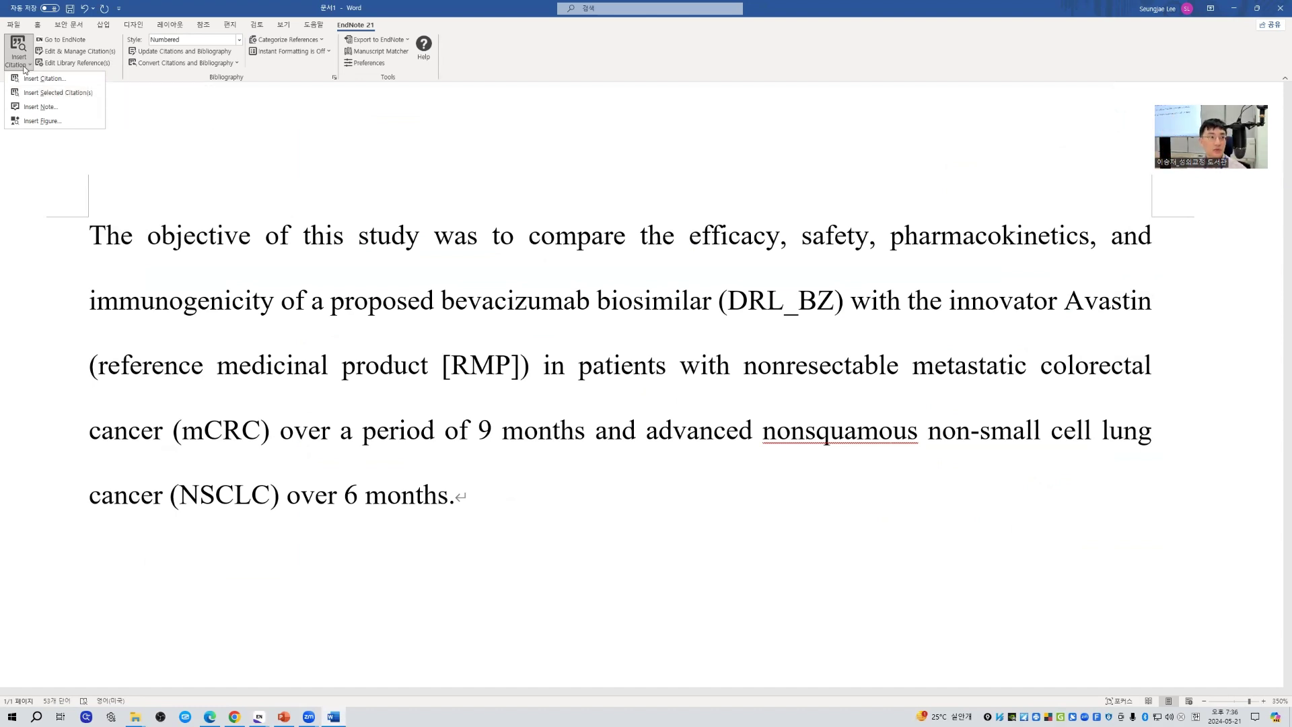
pyautogui.click(89, 93)
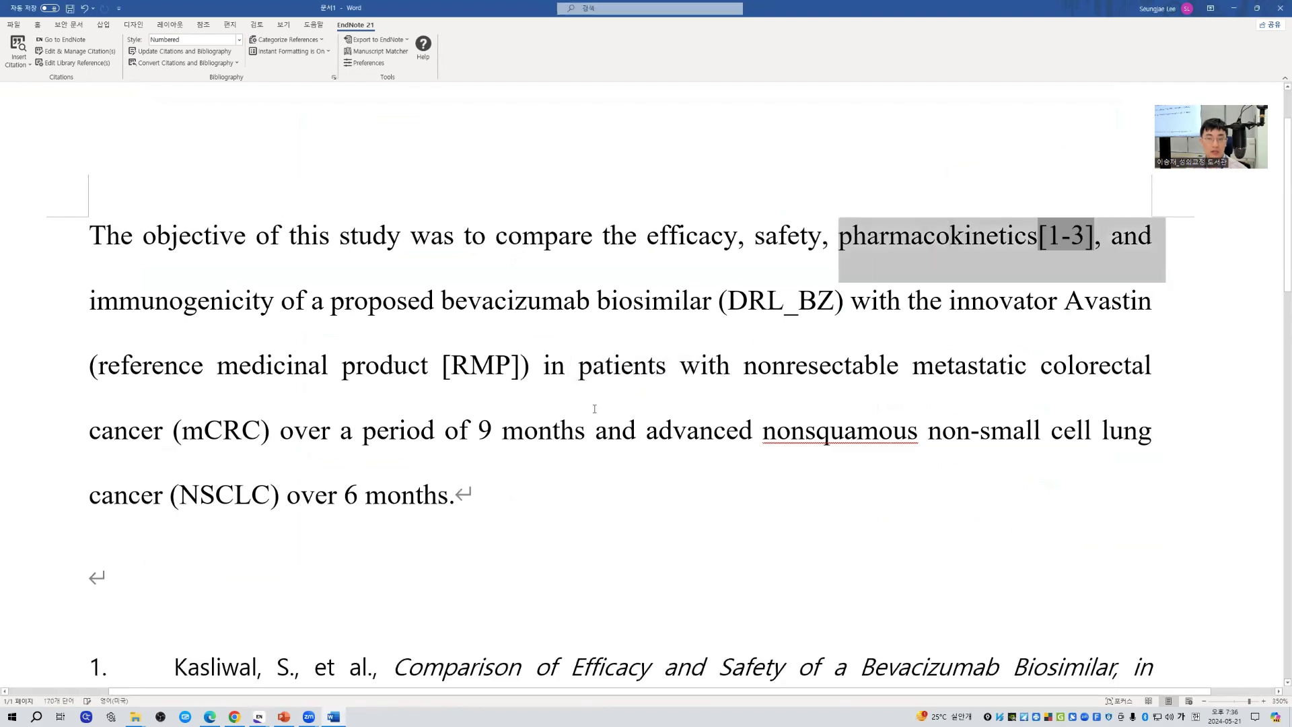
pyautogui.scroll(-5, 615, 323)
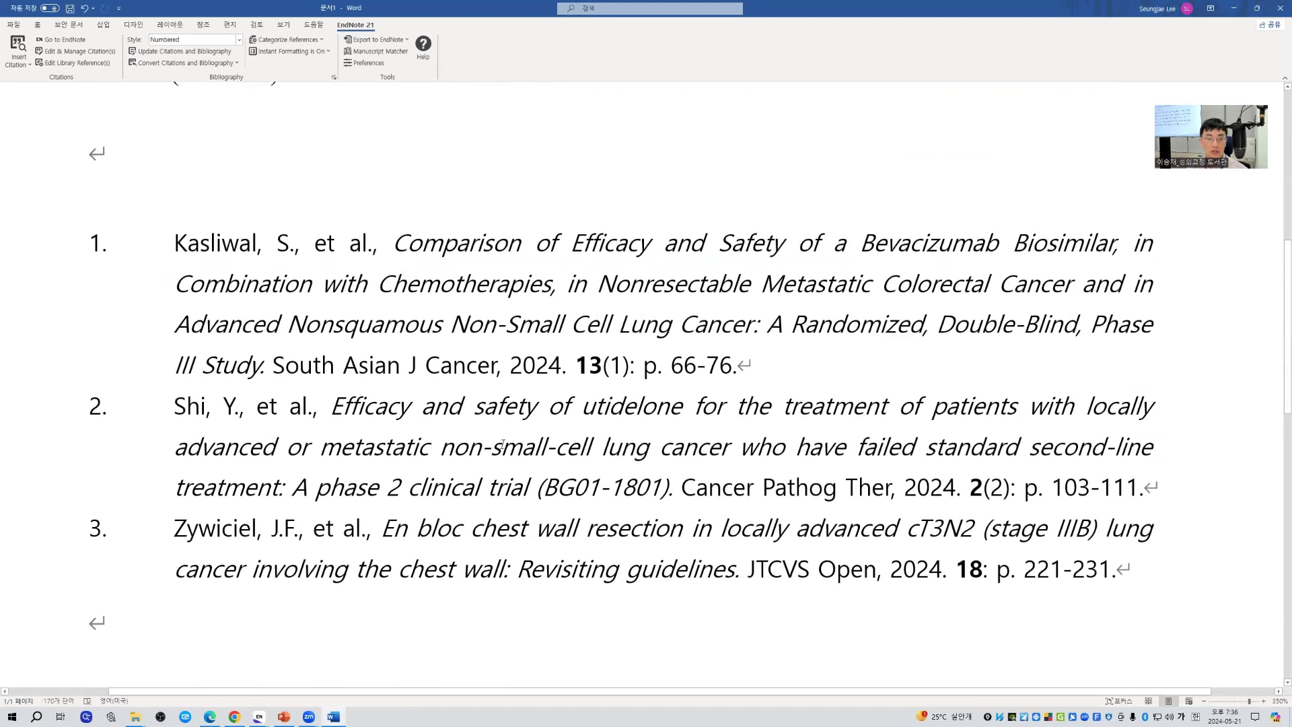
pyautogui.moveTo(297, 277); pyautogui.dragTo(460, 488)
pyautogui.click(349, 250)
pyautogui.scroll(5, 340, 290)
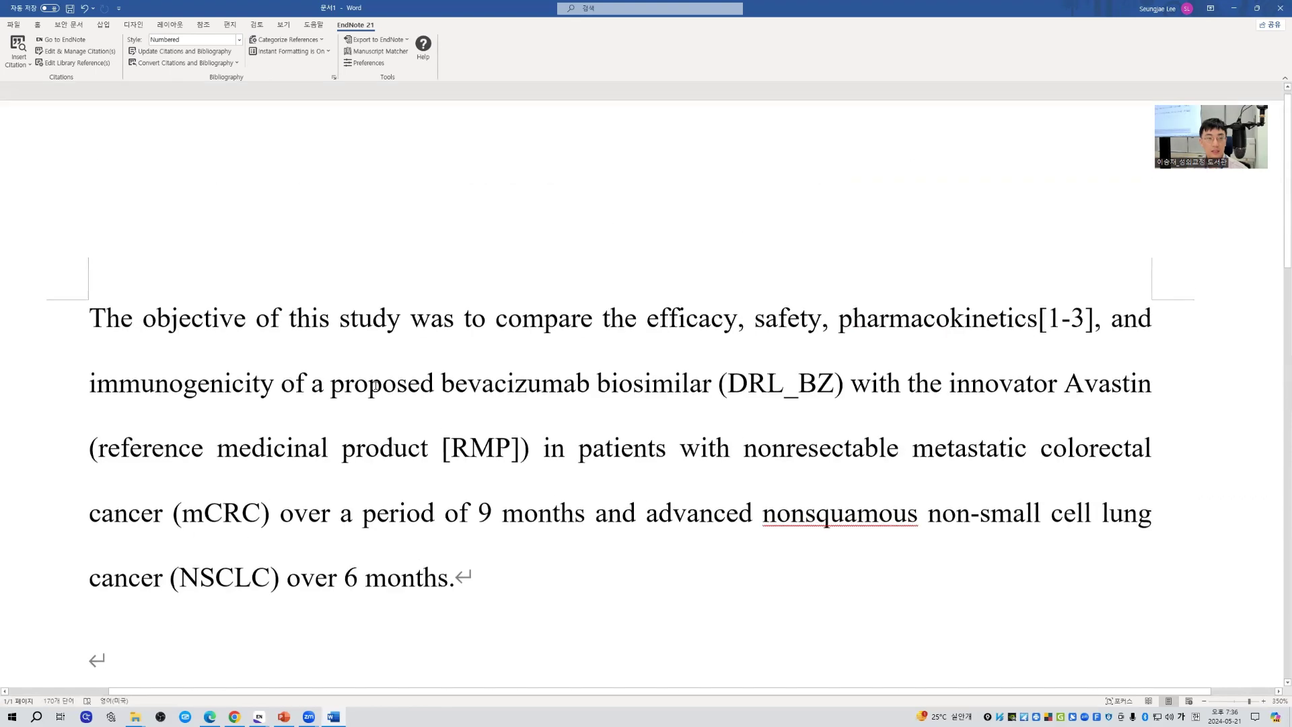
# - Change the EndNote output style to Annotated and review the reformatted citation and bibliography
pyautogui.click(238, 40)
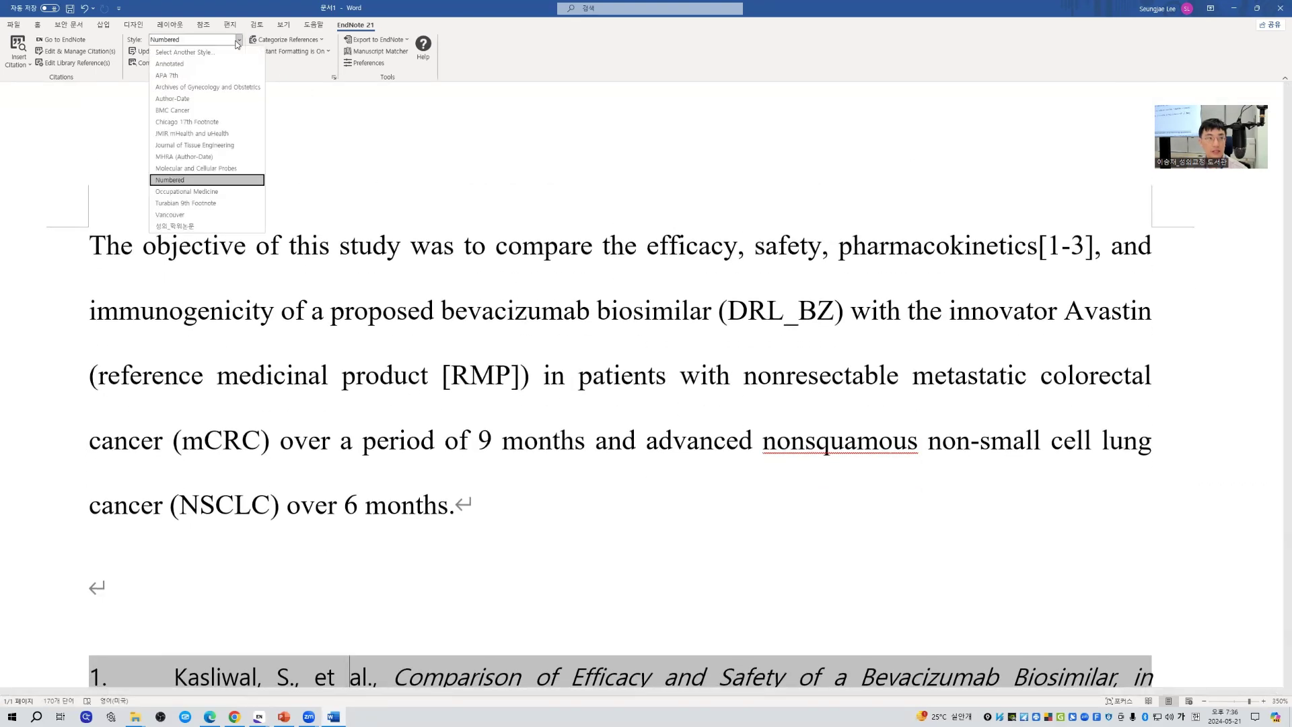
pyautogui.click(209, 60)
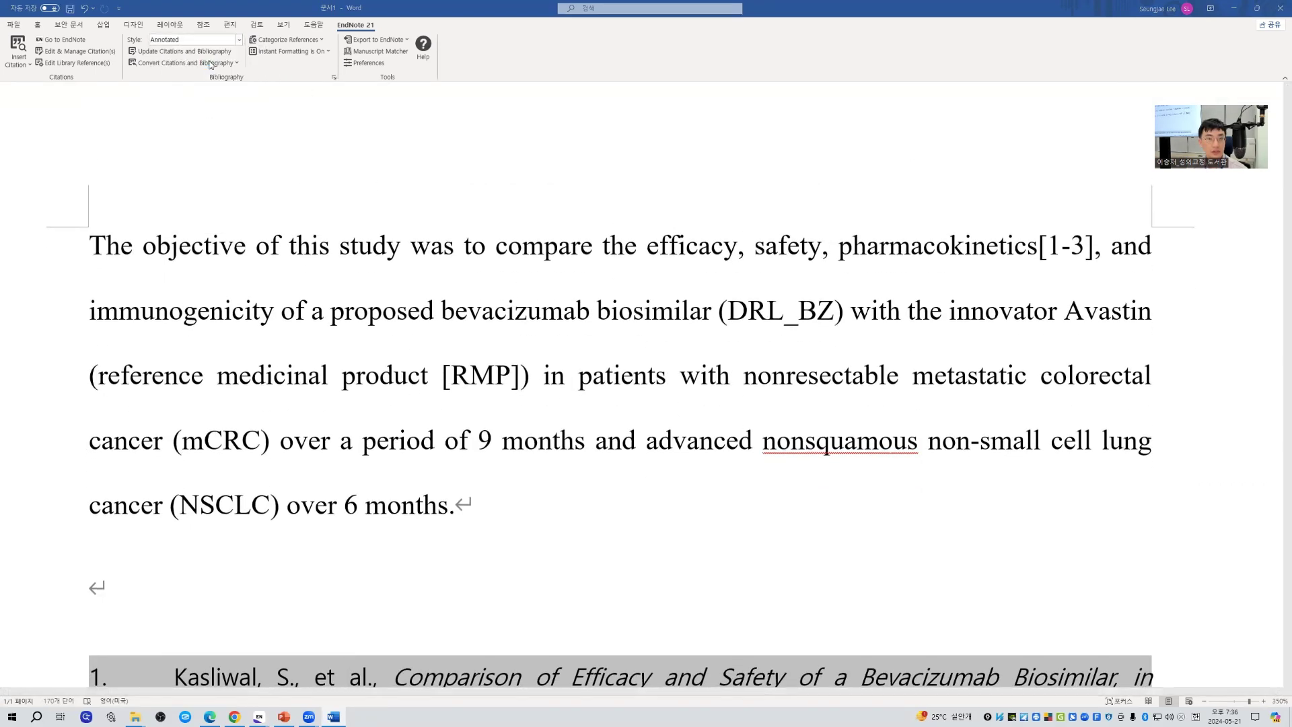
pyautogui.moveTo(982, 273); pyautogui.dragTo(1035, 354)
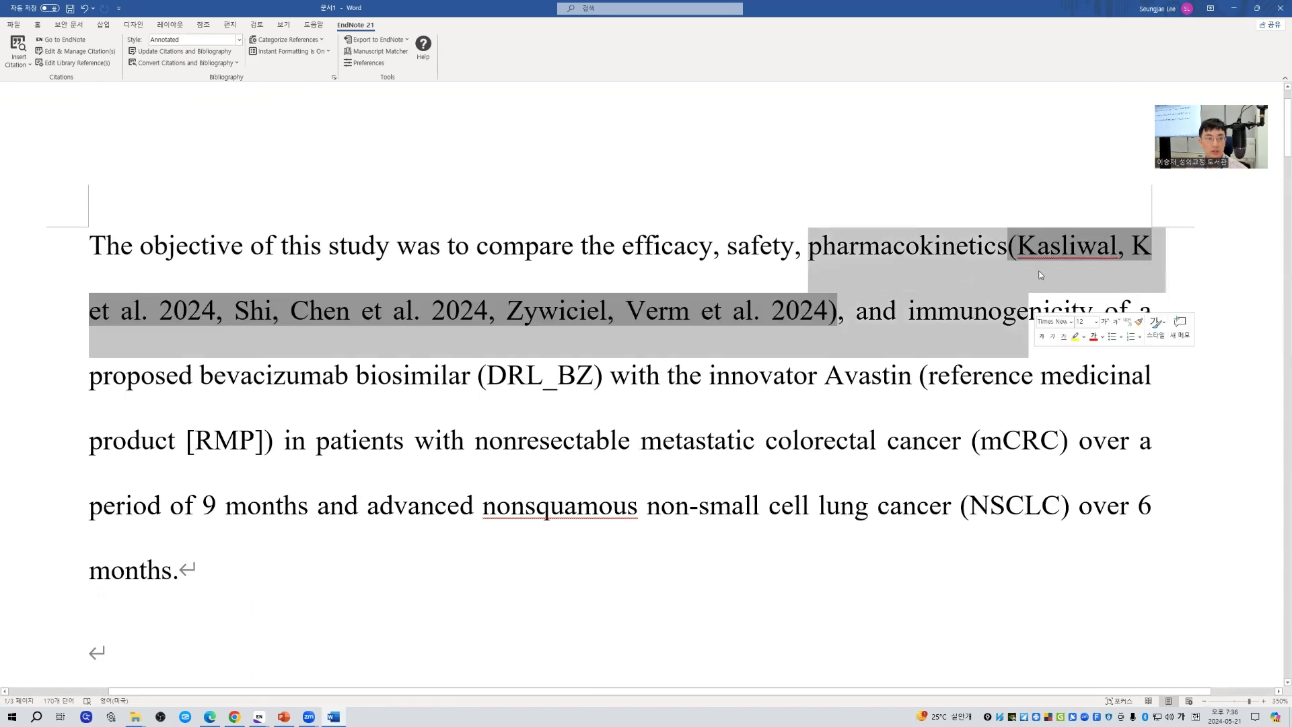
pyautogui.scroll(-9, 171, 329)
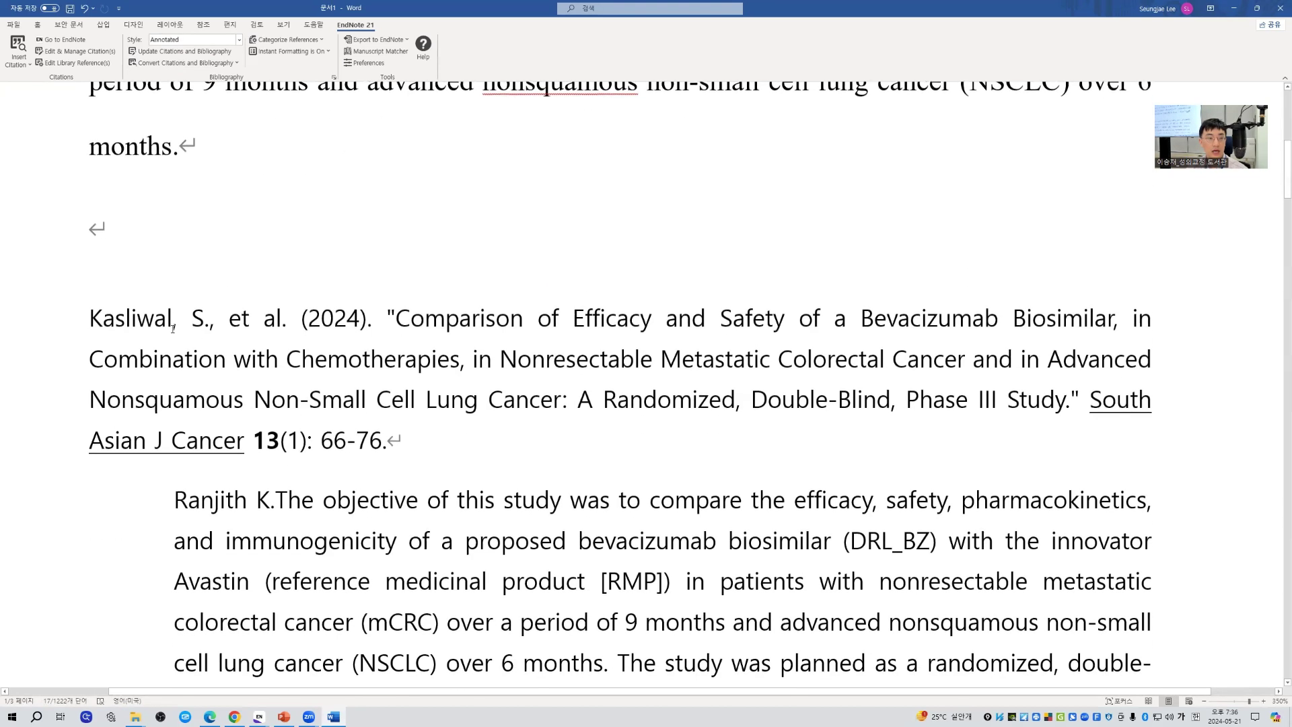
pyautogui.click(409, 370)
pyautogui.moveTo(300, 191); pyautogui.dragTo(473, 420)
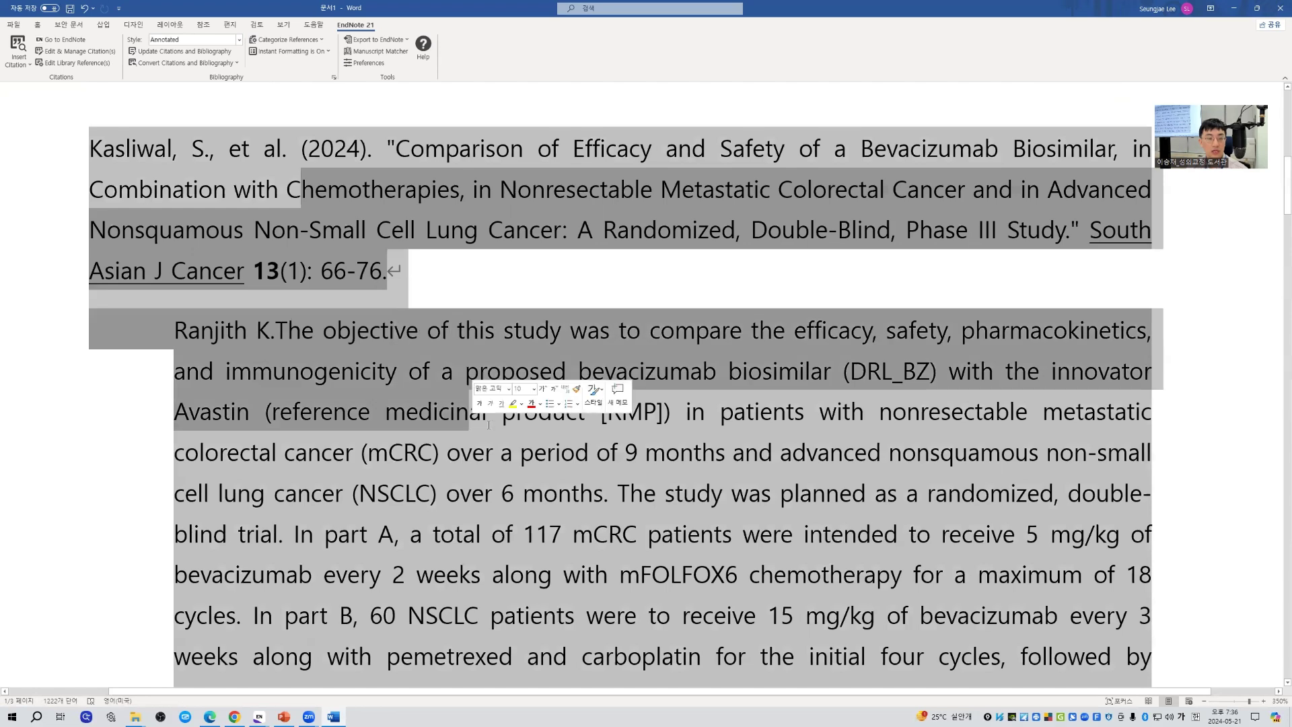
pyautogui.click(561, 294)
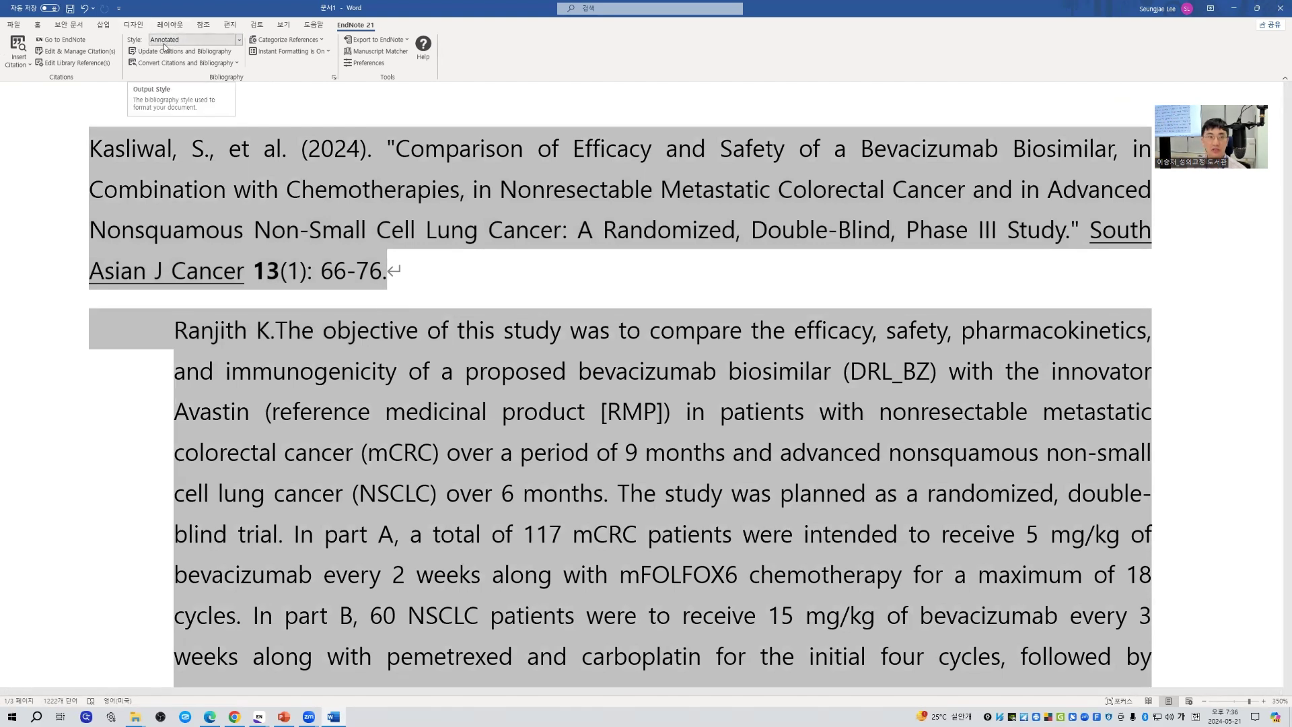
# - Set the EndNote output style back to Numbered and review the paragraph and reference list
pyautogui.click(188, 44)
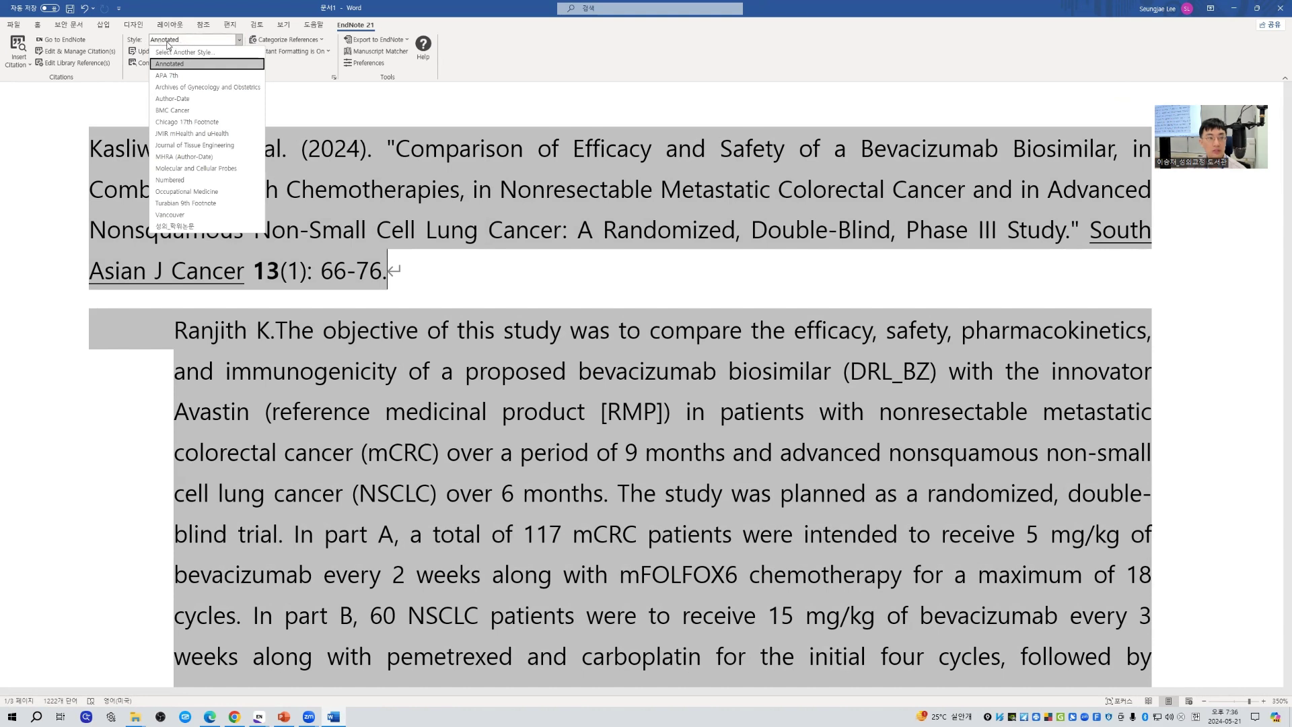
pyautogui.click(192, 181)
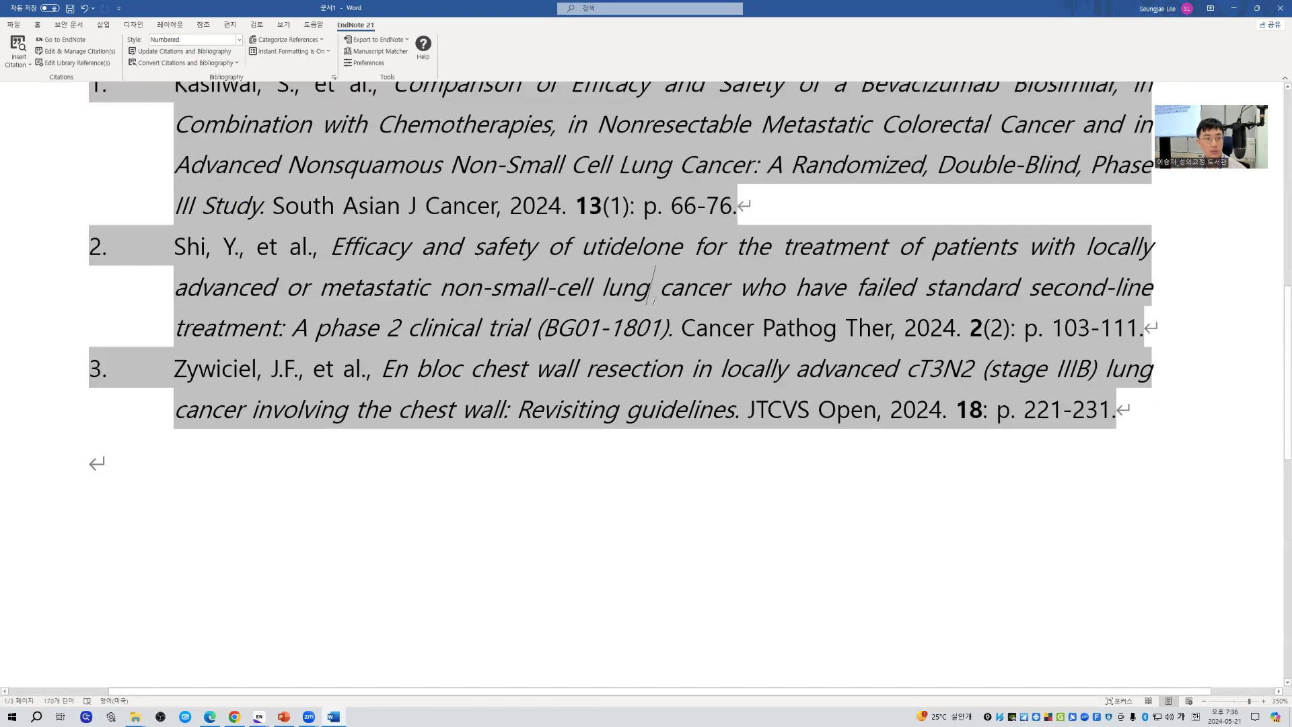
pyautogui.scroll(8, 654, 301)
pyautogui.moveTo(496, 246); pyautogui.dragTo(957, 500)
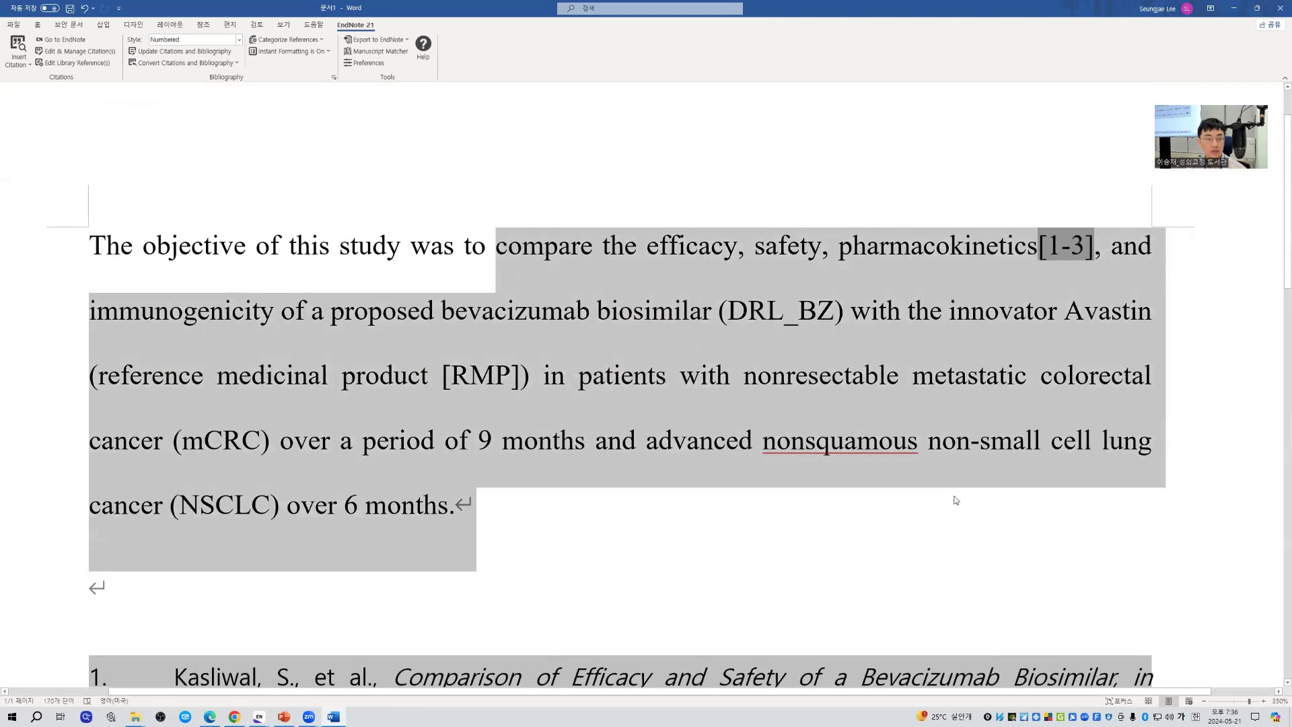
pyautogui.scroll(-4, 957, 500)
pyautogui.click(792, 507)
pyautogui.scroll(3, 841, 378)
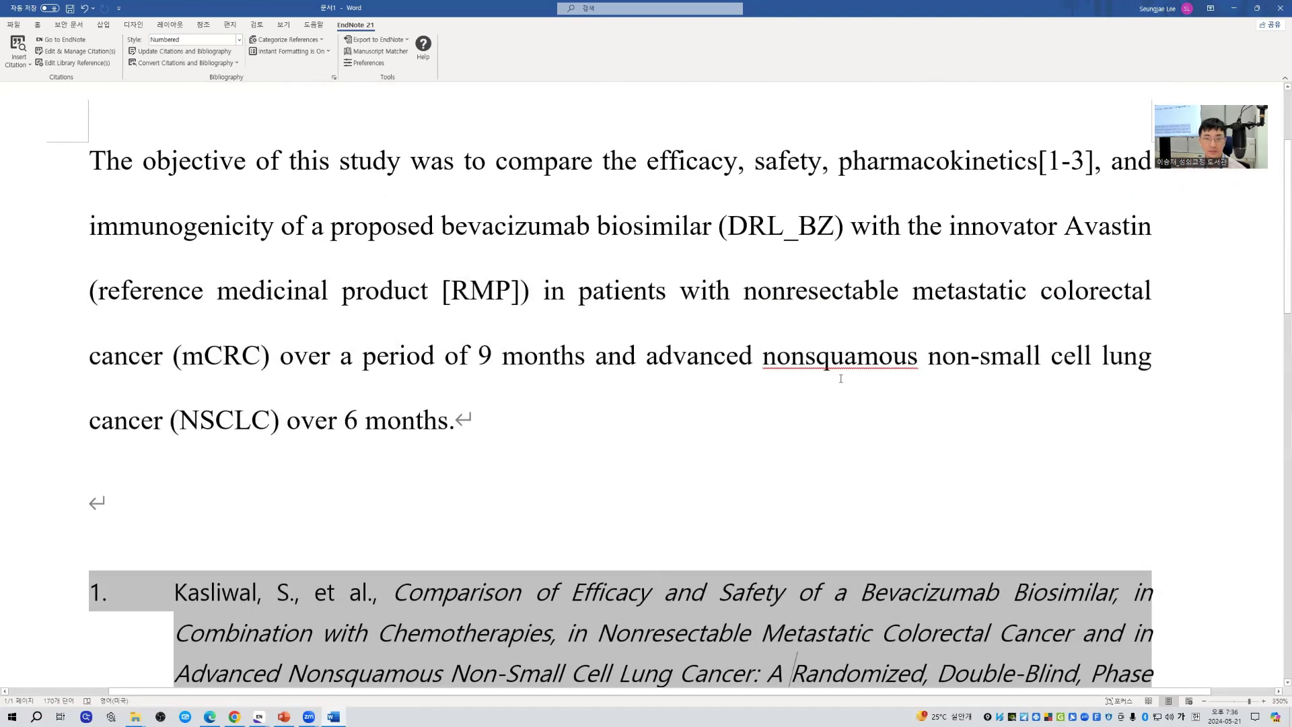
# - Place the cursor directly after "months", before the paragraph's final period, as the second citation position
pyautogui.click(822, 368)
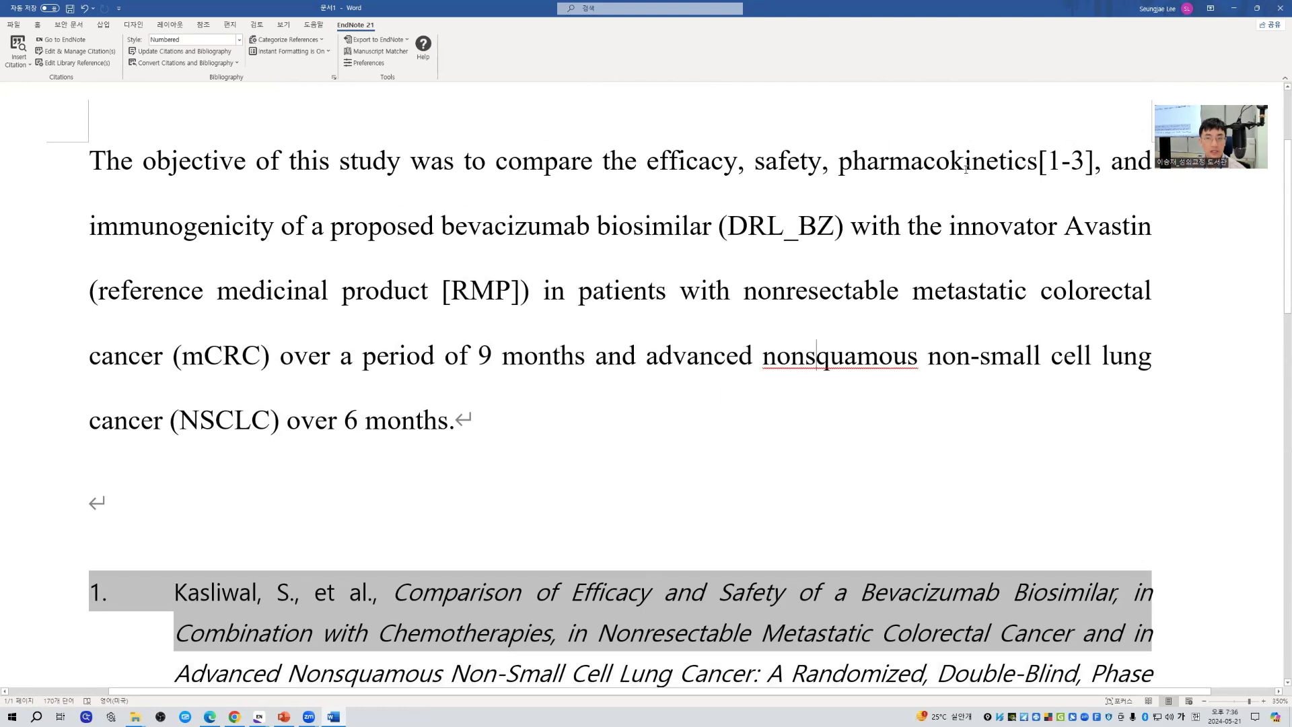
pyautogui.moveTo(967, 168); pyautogui.dragTo(1153, 175)
pyautogui.click(819, 350)
pyautogui.click(1068, 169)
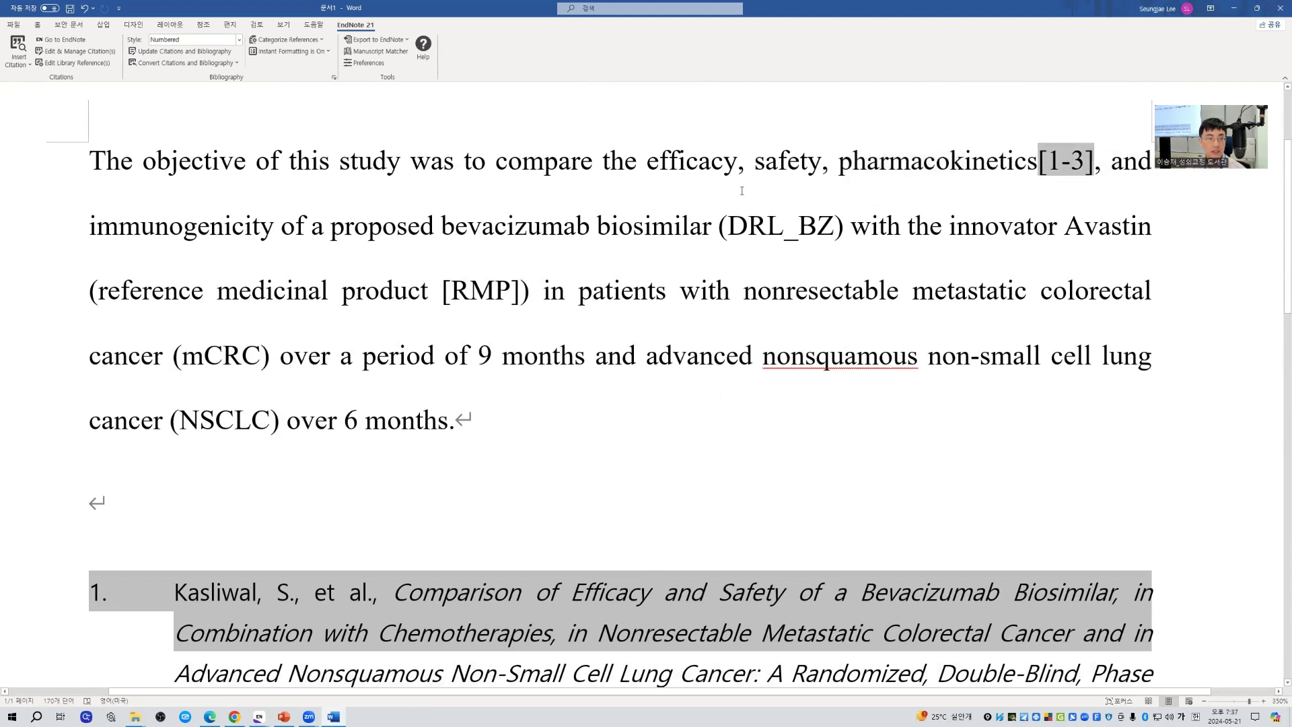
pyautogui.click(451, 423)
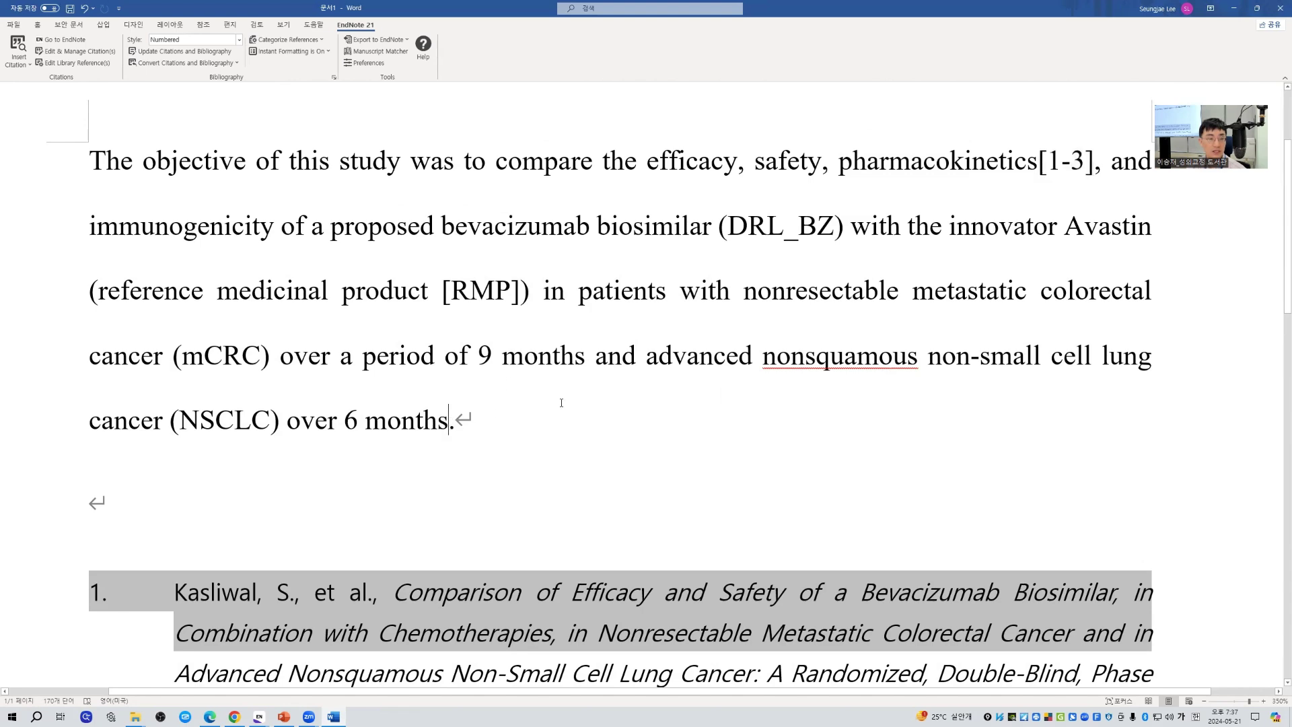
pyautogui.scroll(-2, 435, 363)
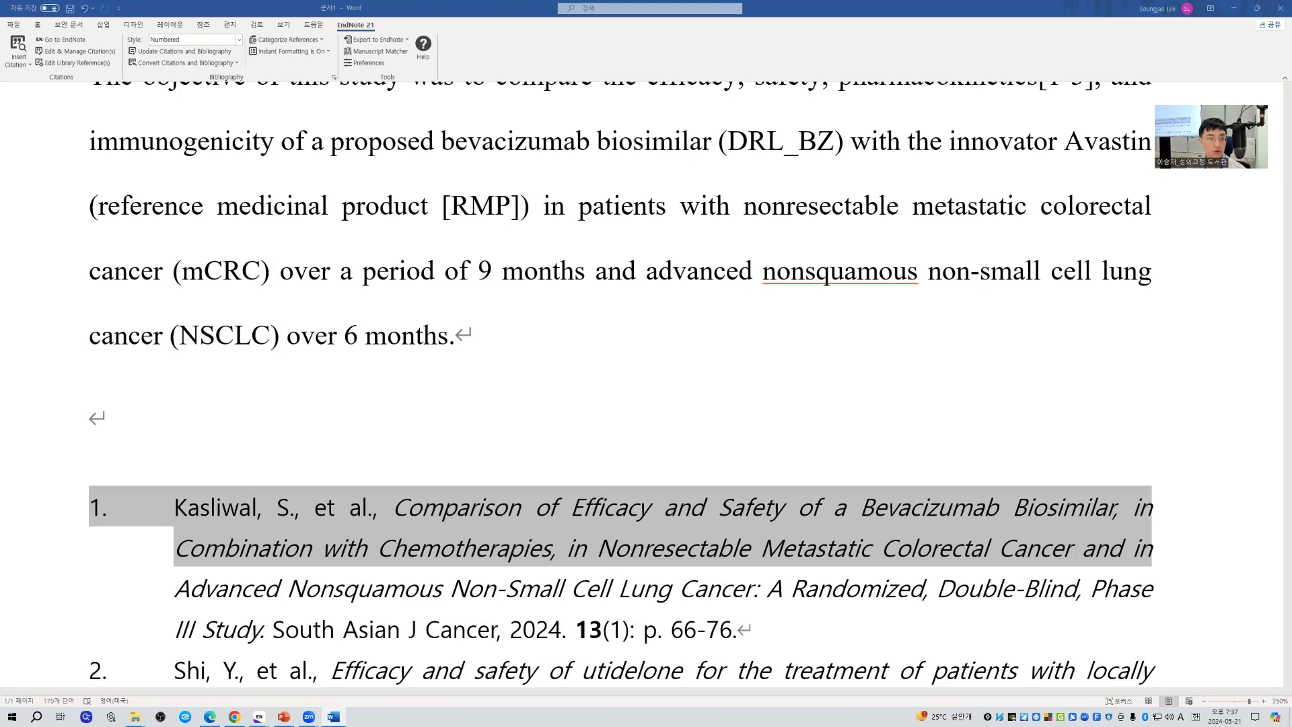
# - Switch to EndNote and select the four references with record numbers 10, 17, 1 and 4
pyautogui.click(259, 716)
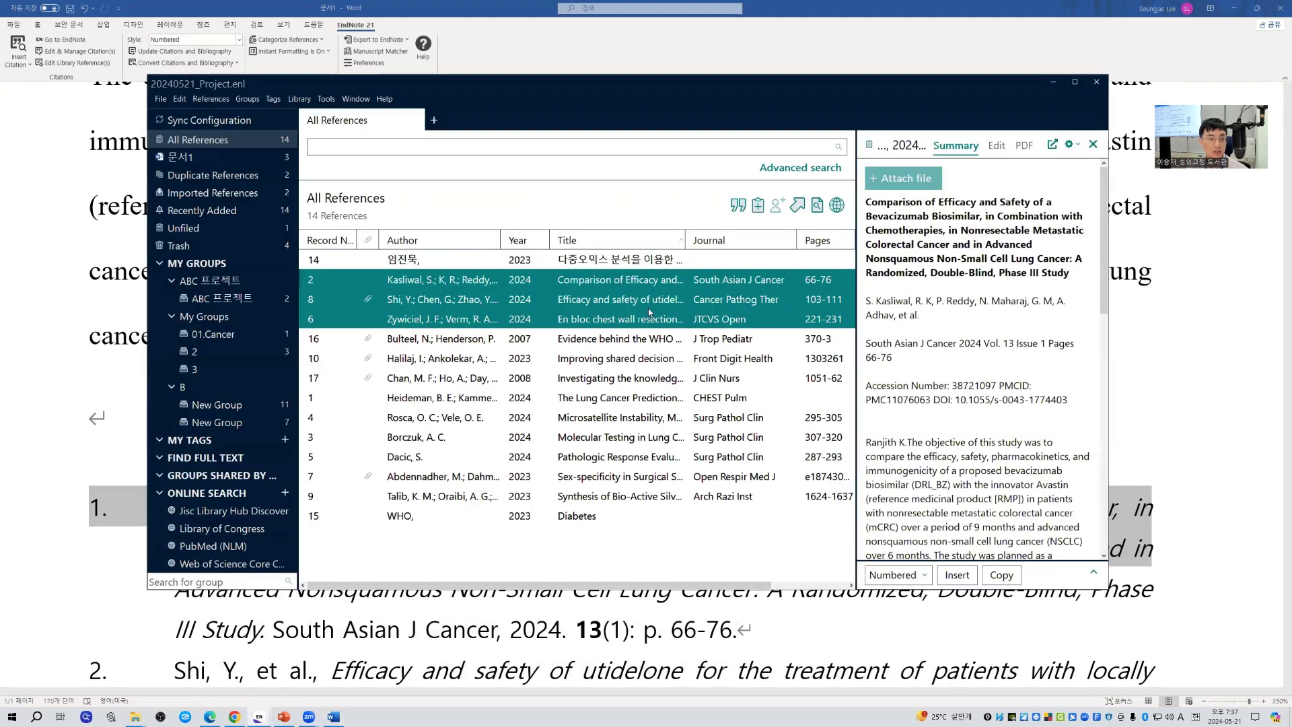
pyautogui.click(636, 358)
pyautogui.keyDown('shift'); pyautogui.click(625, 379); pyautogui.keyUp('shift')
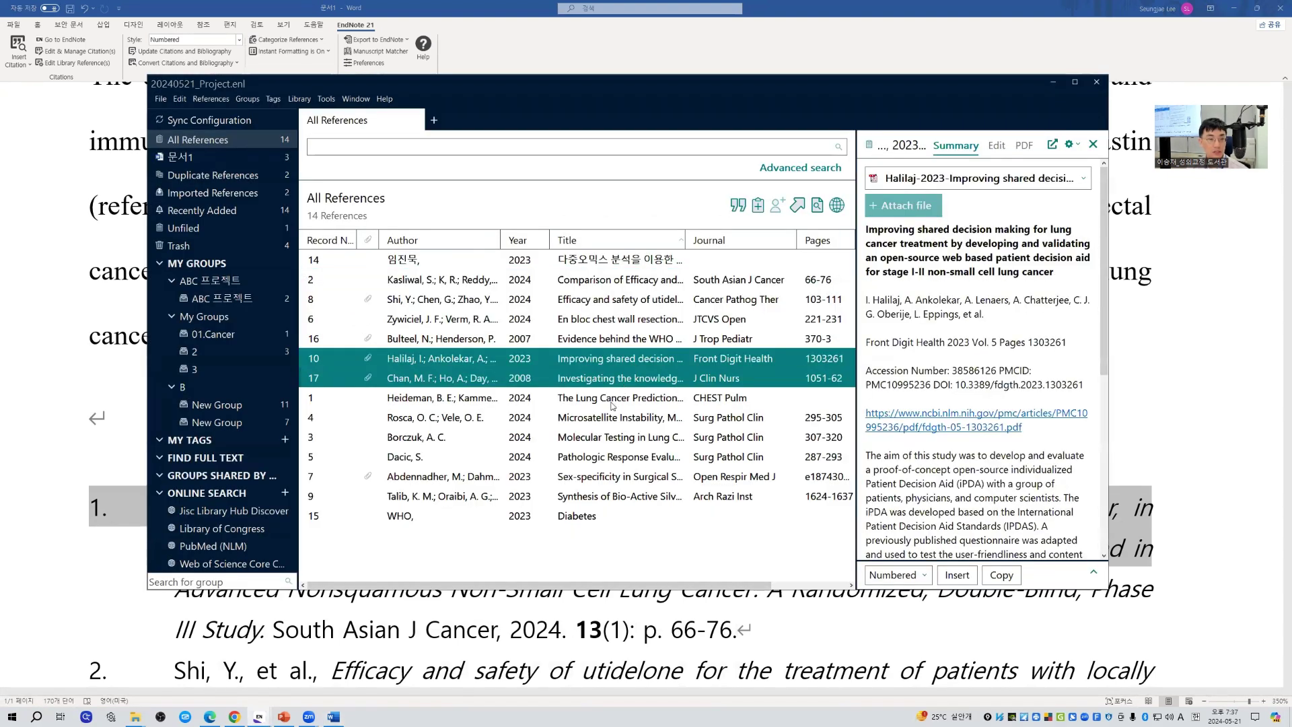
pyautogui.keyDown('shift'); pyautogui.click(620, 392); pyautogui.keyUp('shift')
pyautogui.keyDown('shift'); pyautogui.click(604, 423); pyautogui.keyUp('shift')
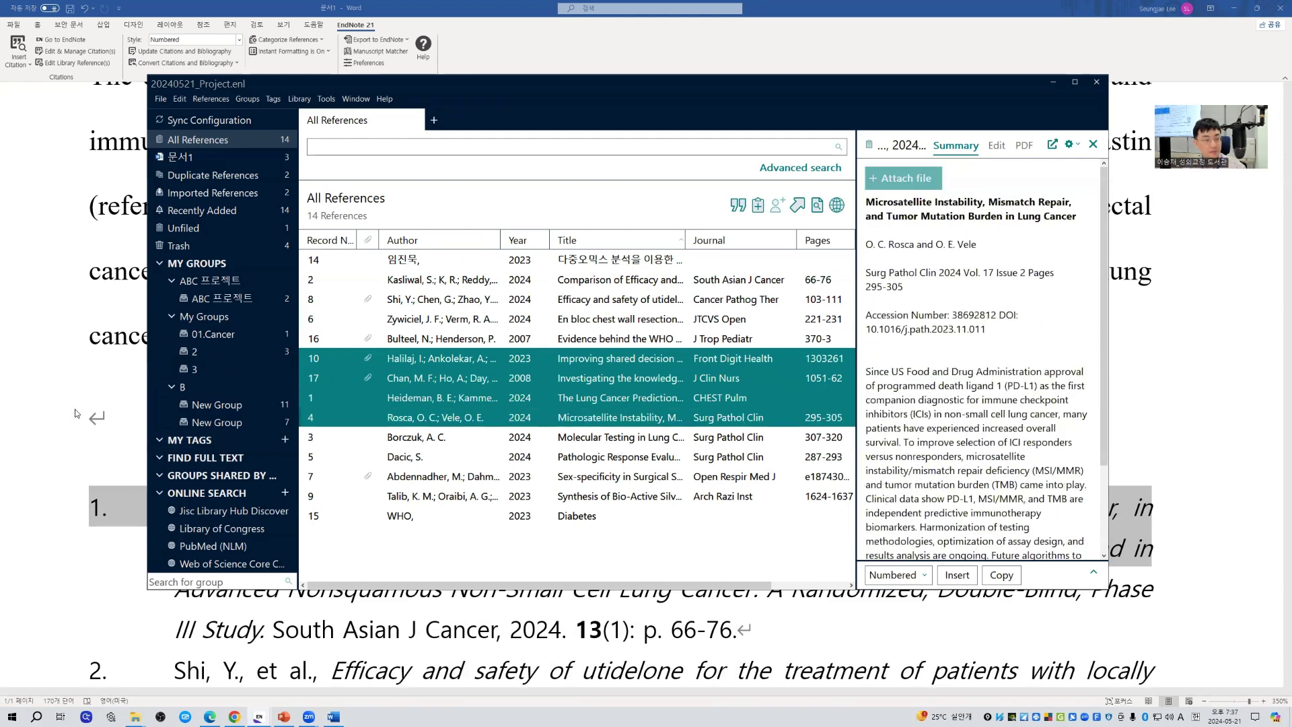
# - Return to Word and insert the selected EndNote references as citations after "6 months" at the paragraph's end
pyautogui.click(477, 362)
pyautogui.click(450, 338)
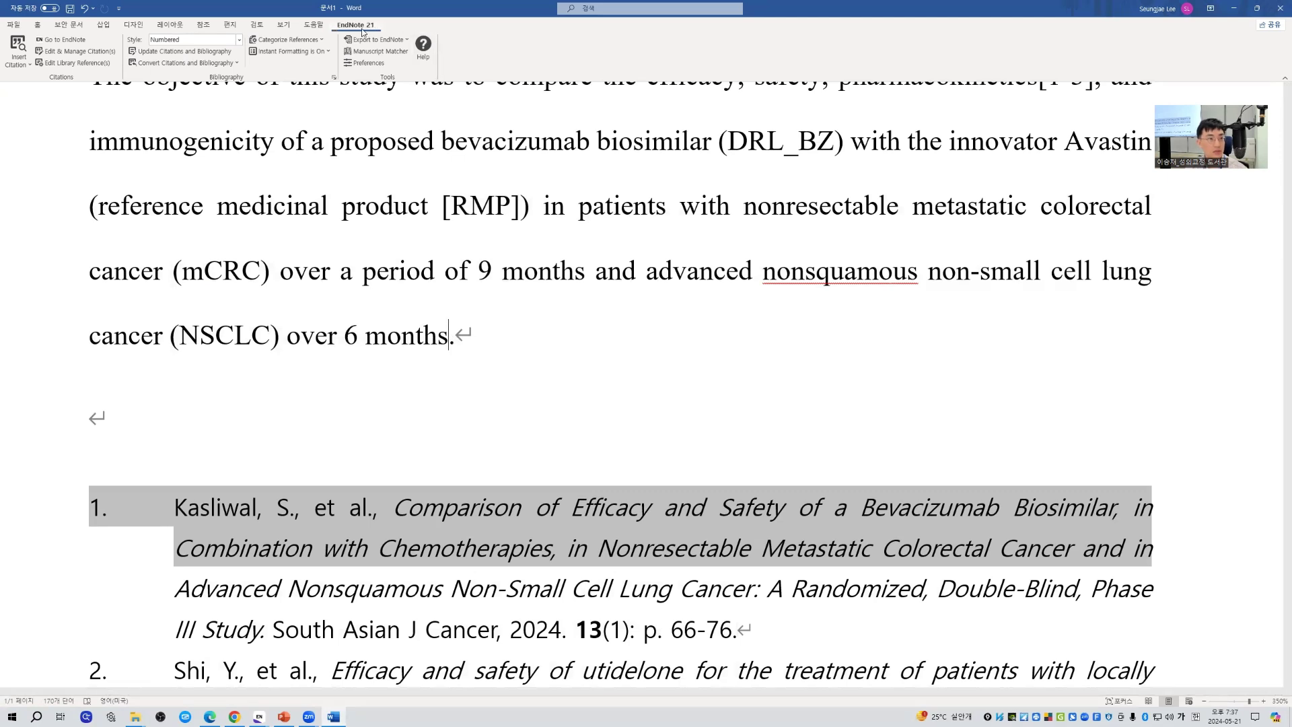
pyautogui.click(18, 67)
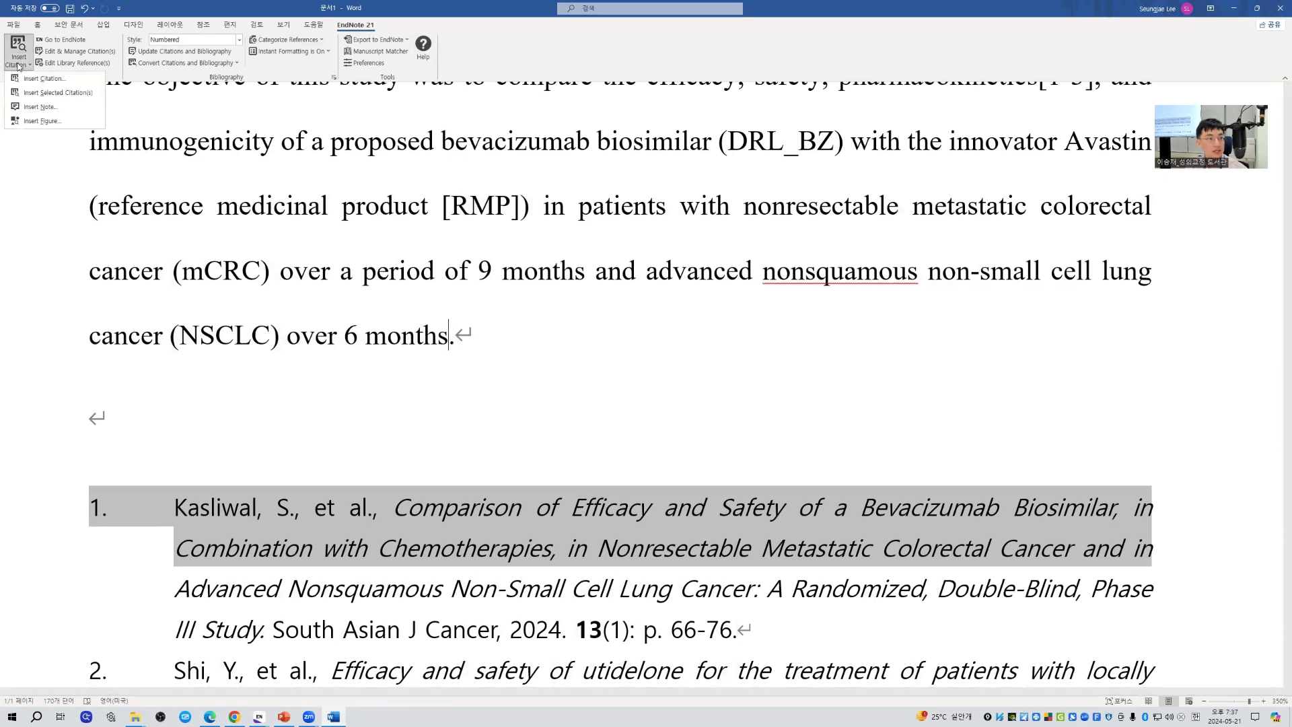
pyautogui.click(71, 95)
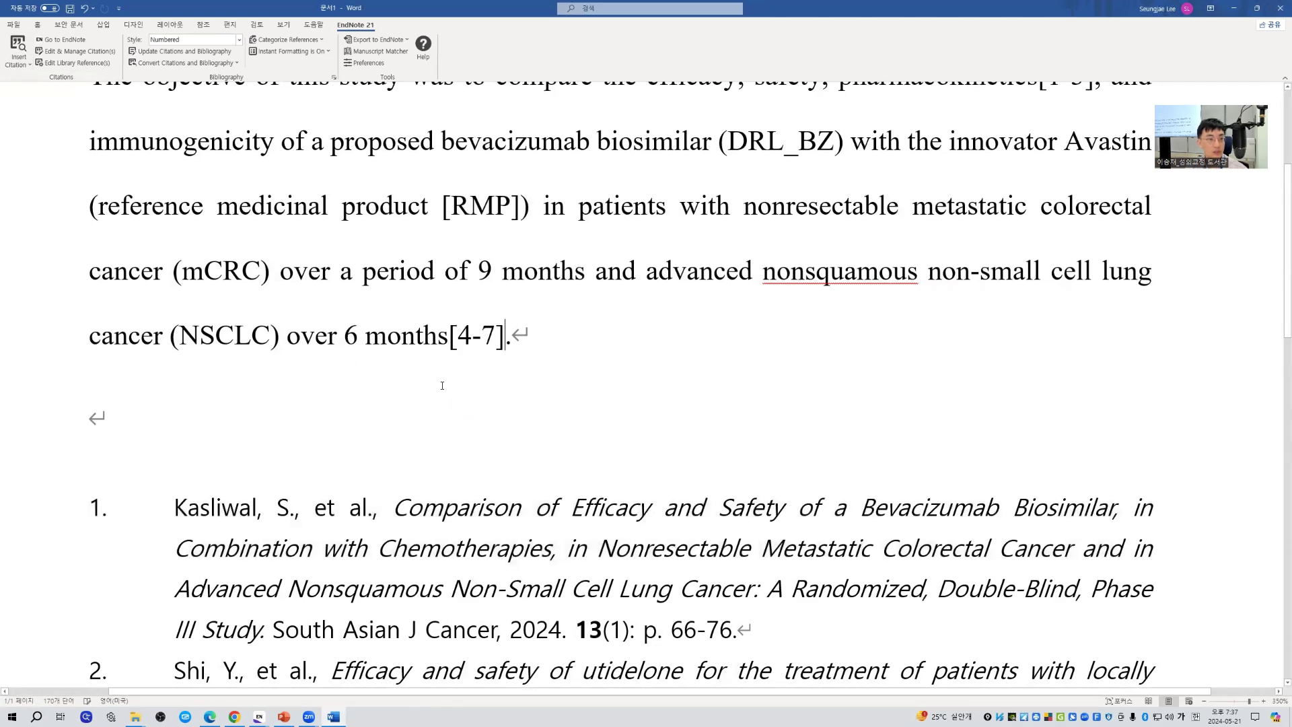
# - Examine the numbering of the two in-text citations, after "pharmacokinetics" and at the end of the paragraph
pyautogui.moveTo(442, 385); pyautogui.dragTo(363, 270)
pyautogui.scroll(2, 747, 398)
pyautogui.scroll(-1, 747, 398)
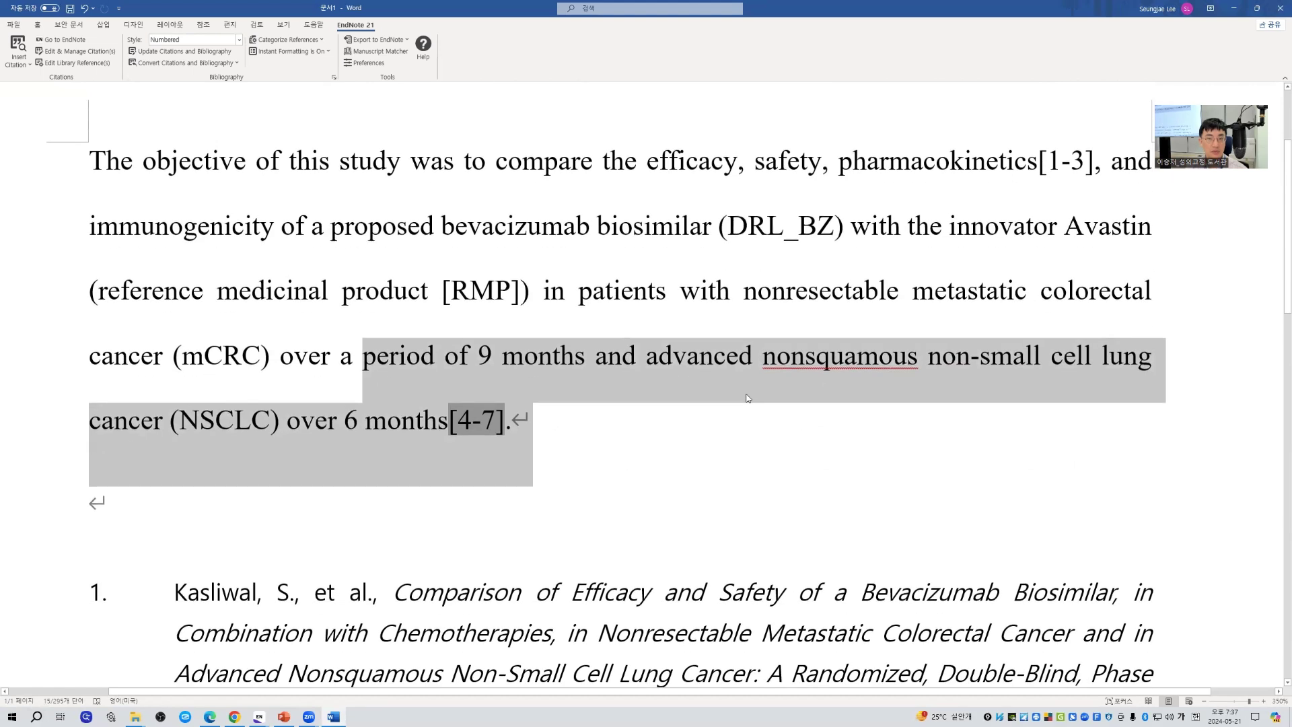
pyautogui.moveTo(868, 175); pyautogui.dragTo(1062, 232)
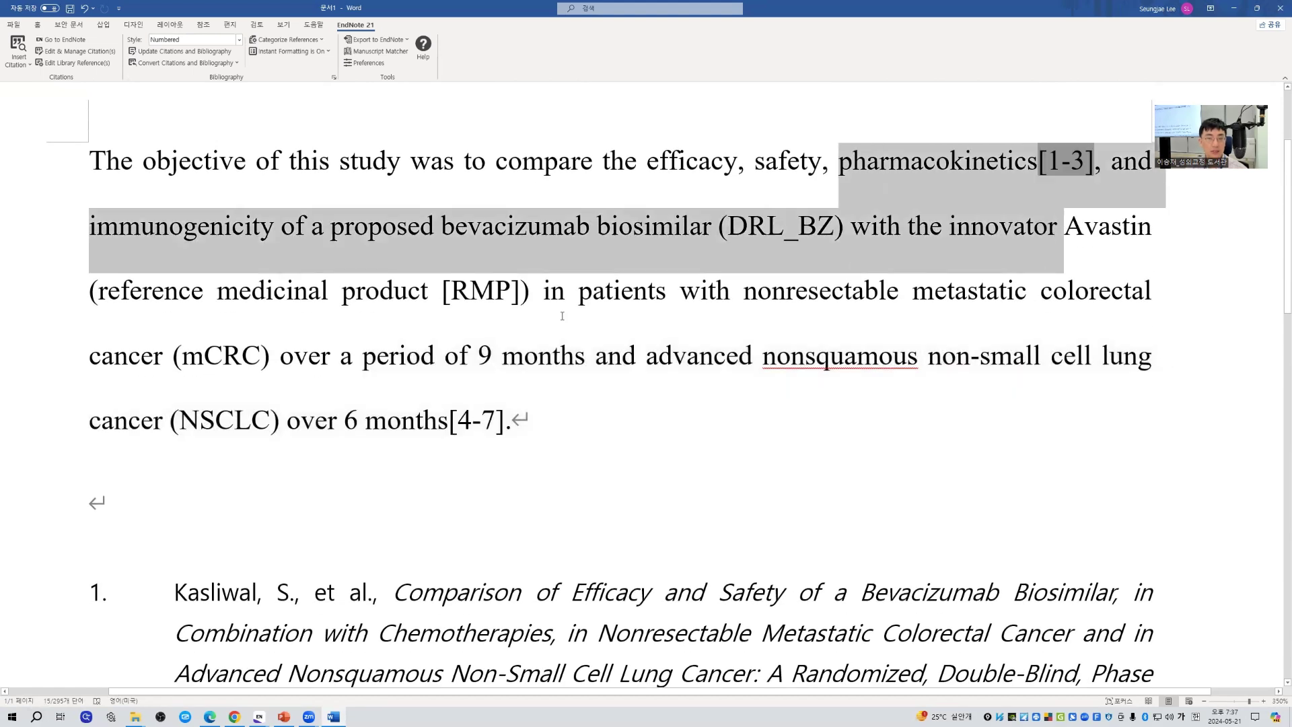
pyautogui.click(493, 332)
pyautogui.moveTo(407, 354); pyautogui.dragTo(421, 478)
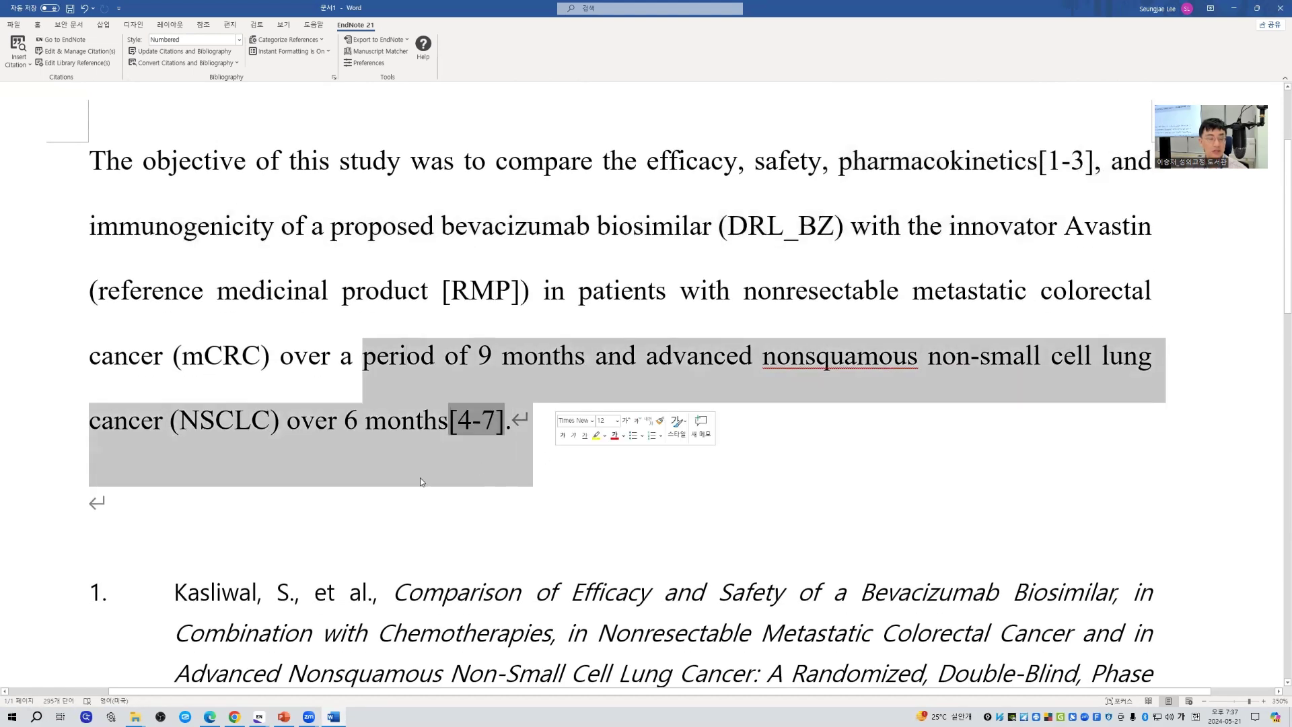
pyautogui.click(369, 491)
# - Review the full bibliography below the paragraph and compare its entries with the in-text citations
pyautogui.scroll(-10, 415, 546)
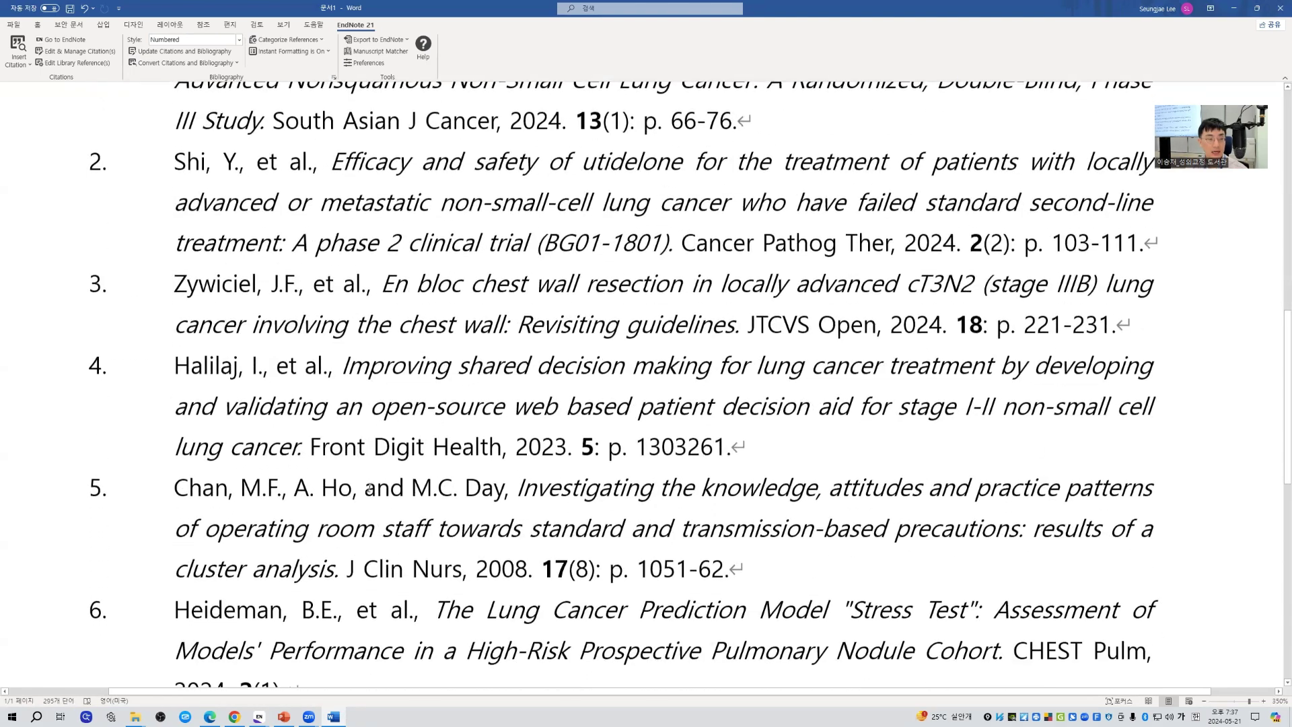
pyautogui.scroll(-2, 414, 547)
pyautogui.moveTo(175, 518); pyautogui.dragTo(869, 518)
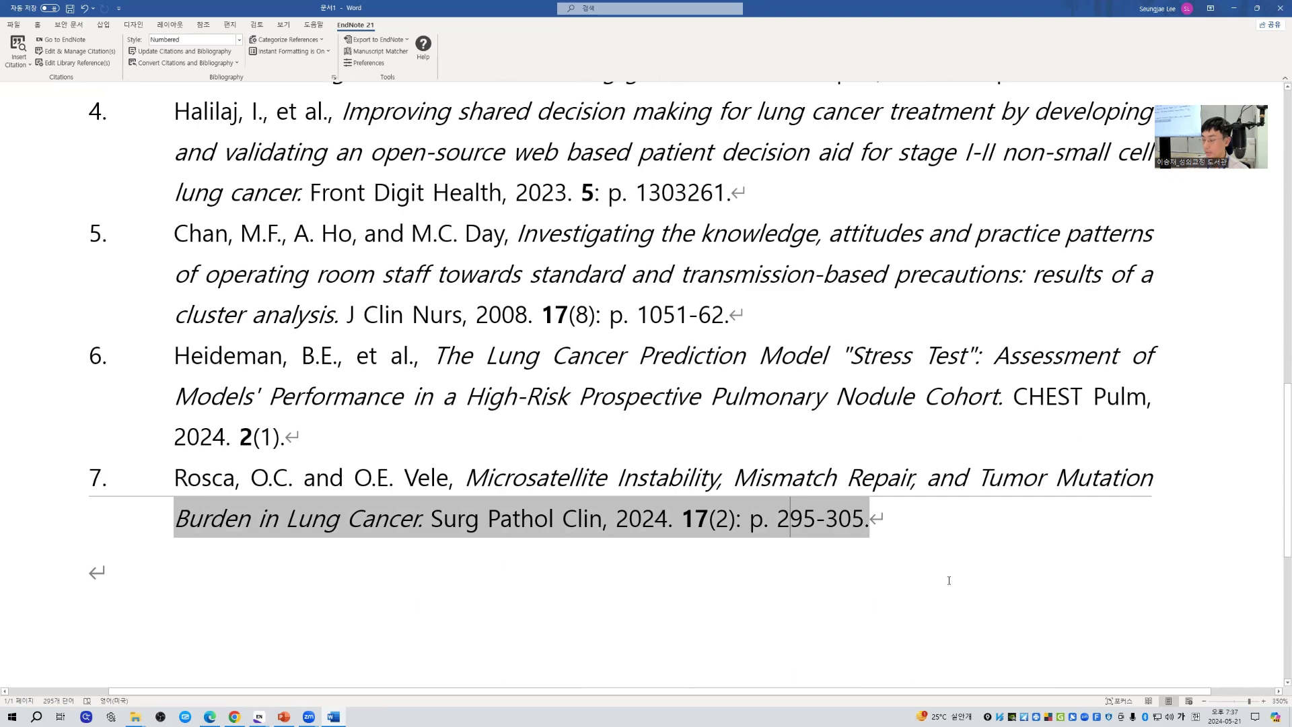
pyautogui.scroll(3, 949, 580)
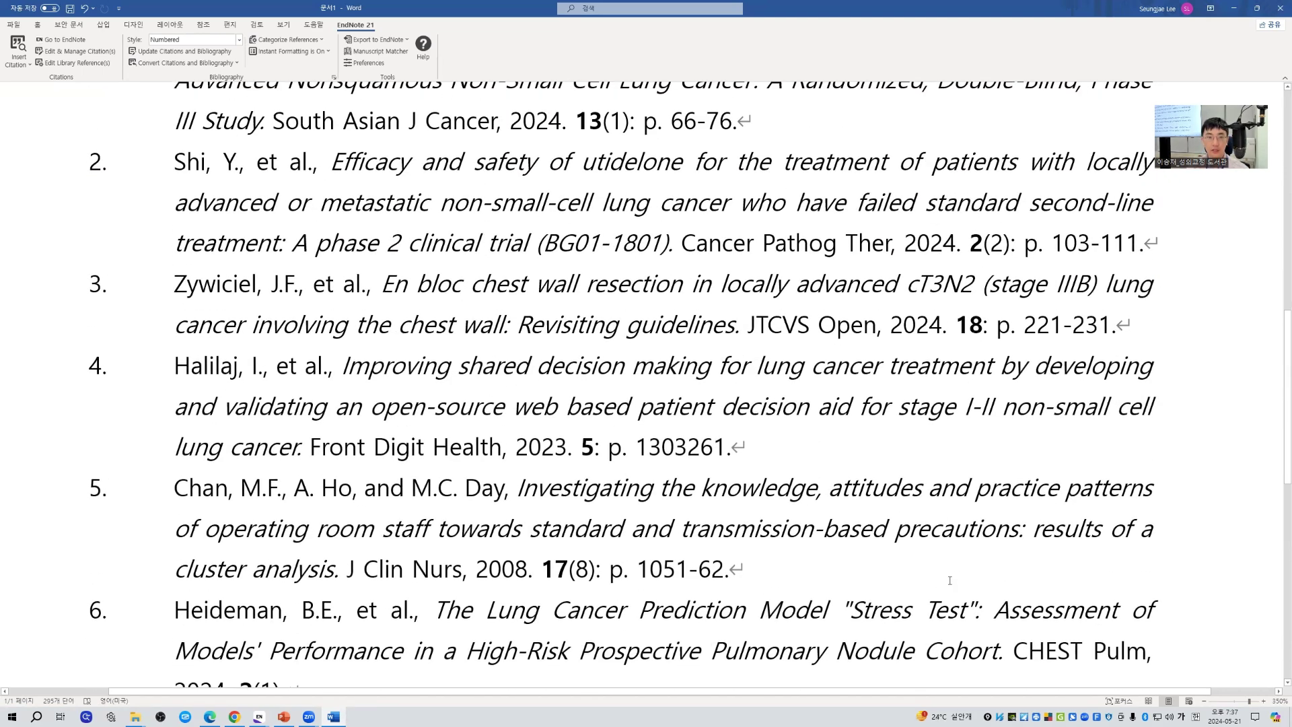
pyautogui.scroll(8, 949, 580)
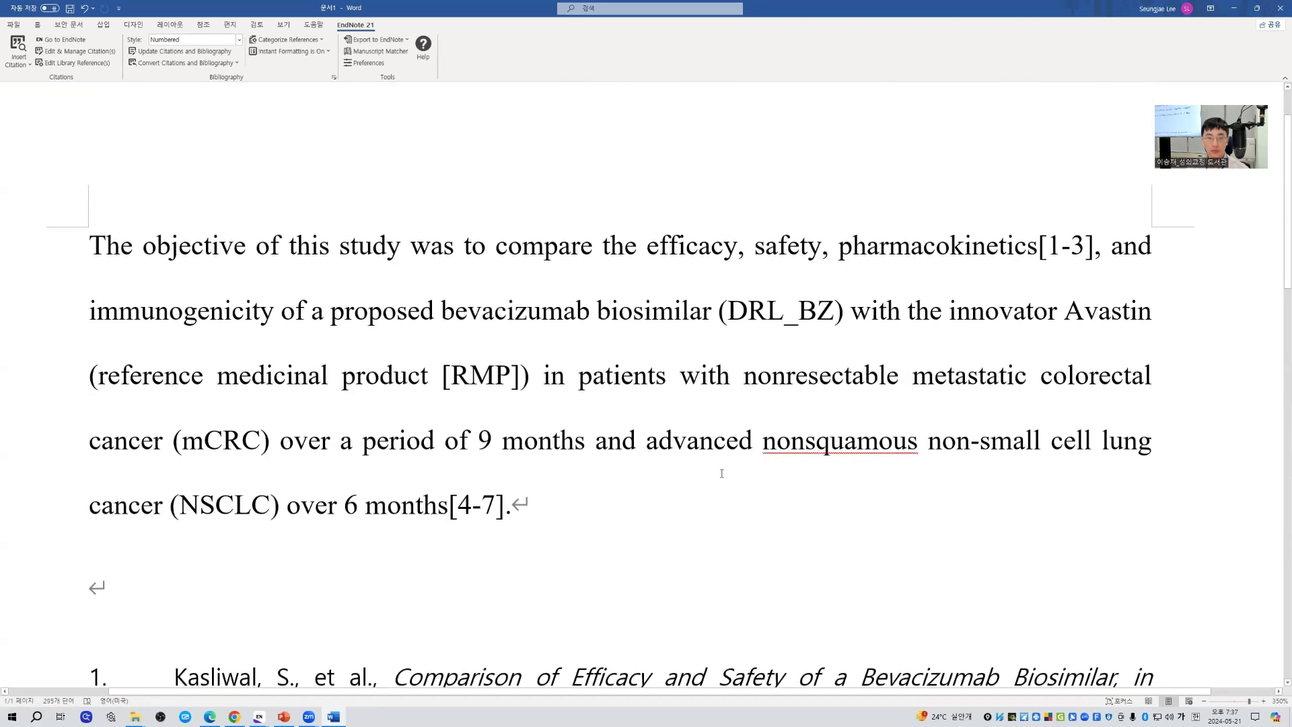
pyautogui.moveTo(723, 472); pyautogui.dragTo(391, 248)
pyautogui.click(466, 313)
pyautogui.moveTo(658, 514); pyautogui.dragTo(428, 253)
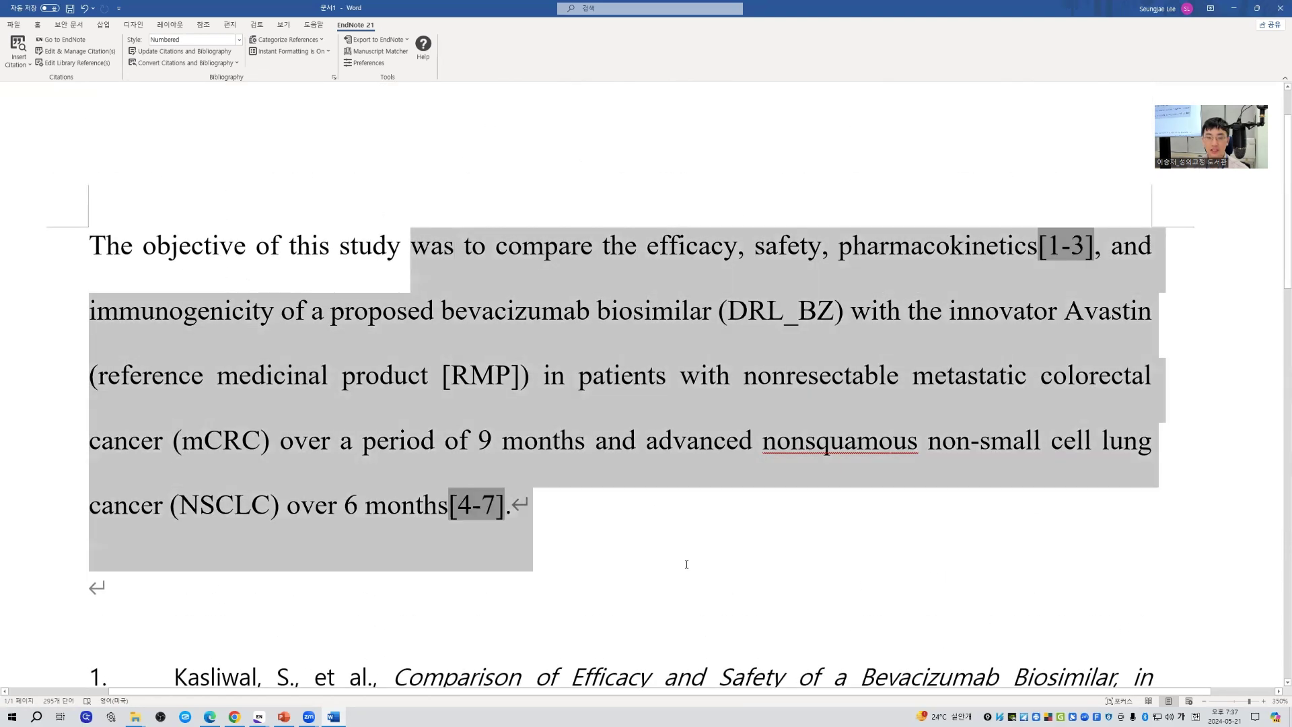
pyautogui.click(731, 467)
pyautogui.scroll(-8, 727, 464)
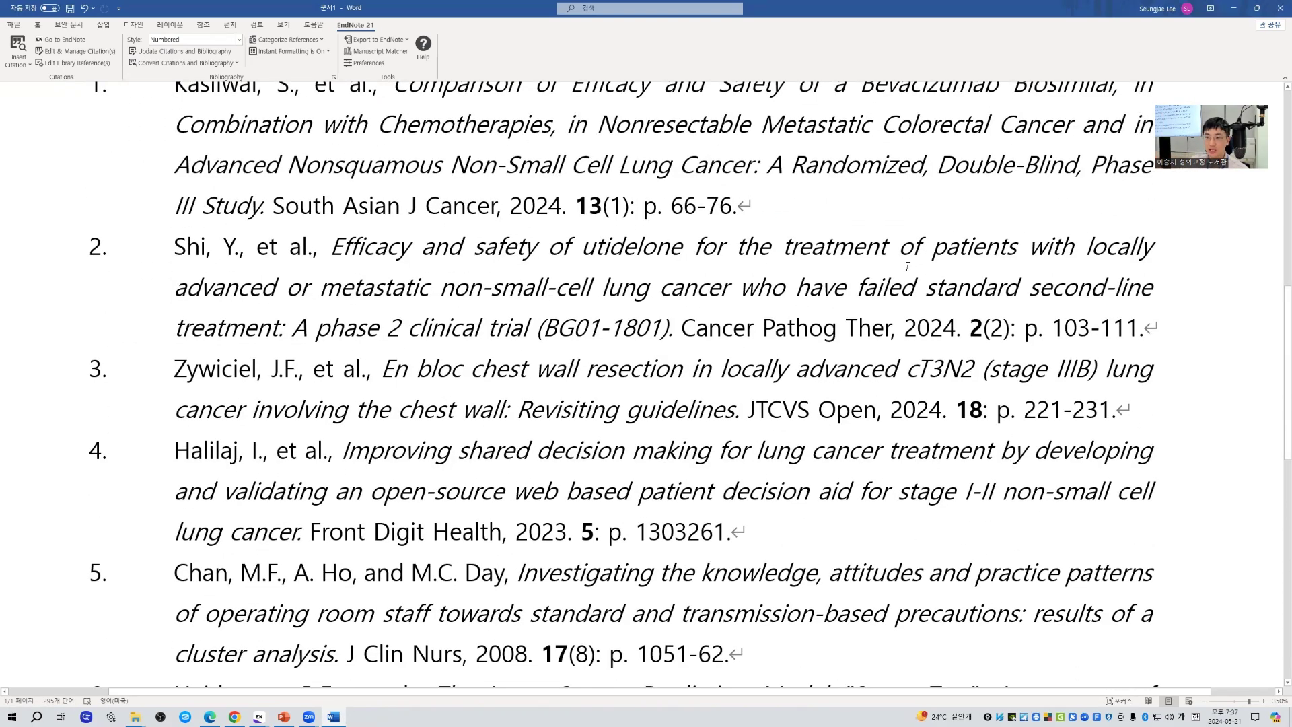
# - Examine the numbered bibliography entries, checking how authors, italic titles and journal details are formatted in the linked reference list
pyautogui.scroll(2, 922, 272)
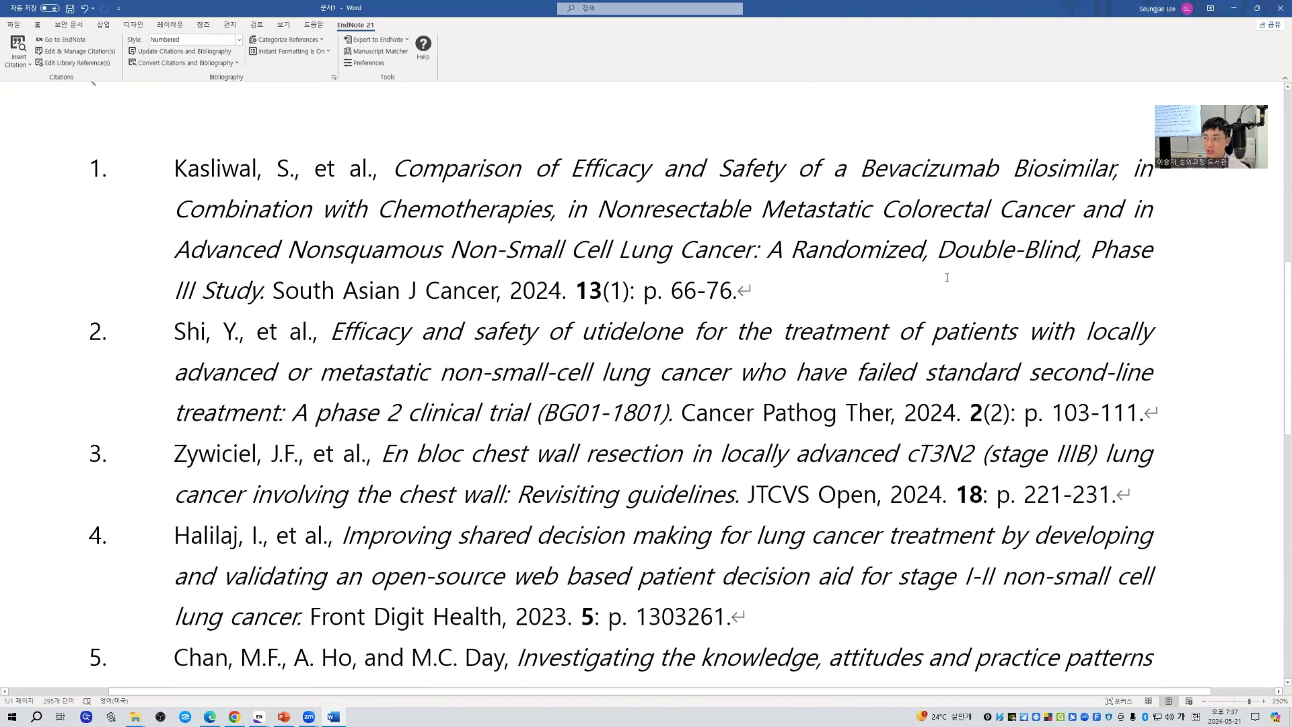
pyautogui.click(987, 417)
pyautogui.click(968, 494)
pyautogui.click(699, 371)
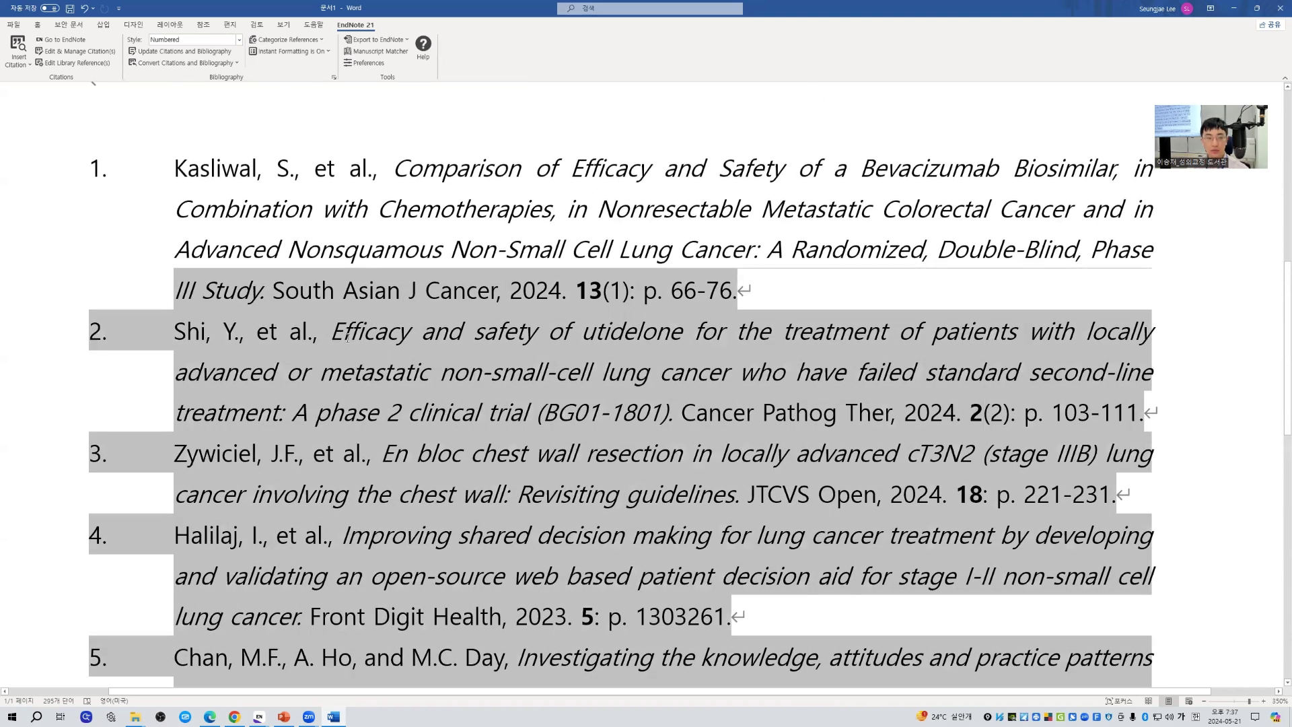
pyautogui.moveTo(334, 337); pyautogui.dragTo(526, 412)
pyautogui.click(526, 413)
pyautogui.moveTo(346, 173)
pyautogui.mouseDown()
pyautogui.moveTo(188, 173)
pyautogui.moveTo(330, 173)
pyautogui.moveTo(319, 173)
pyautogui.mouseUp()
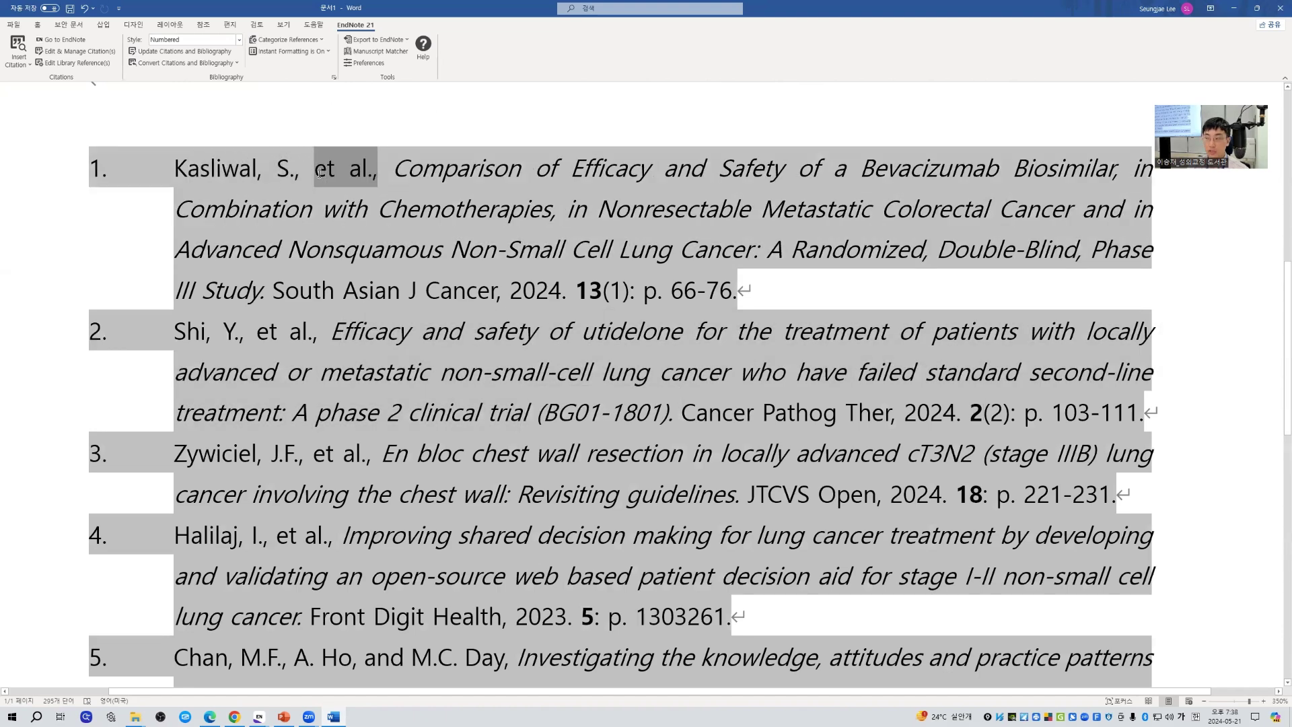
pyautogui.click(719, 414)
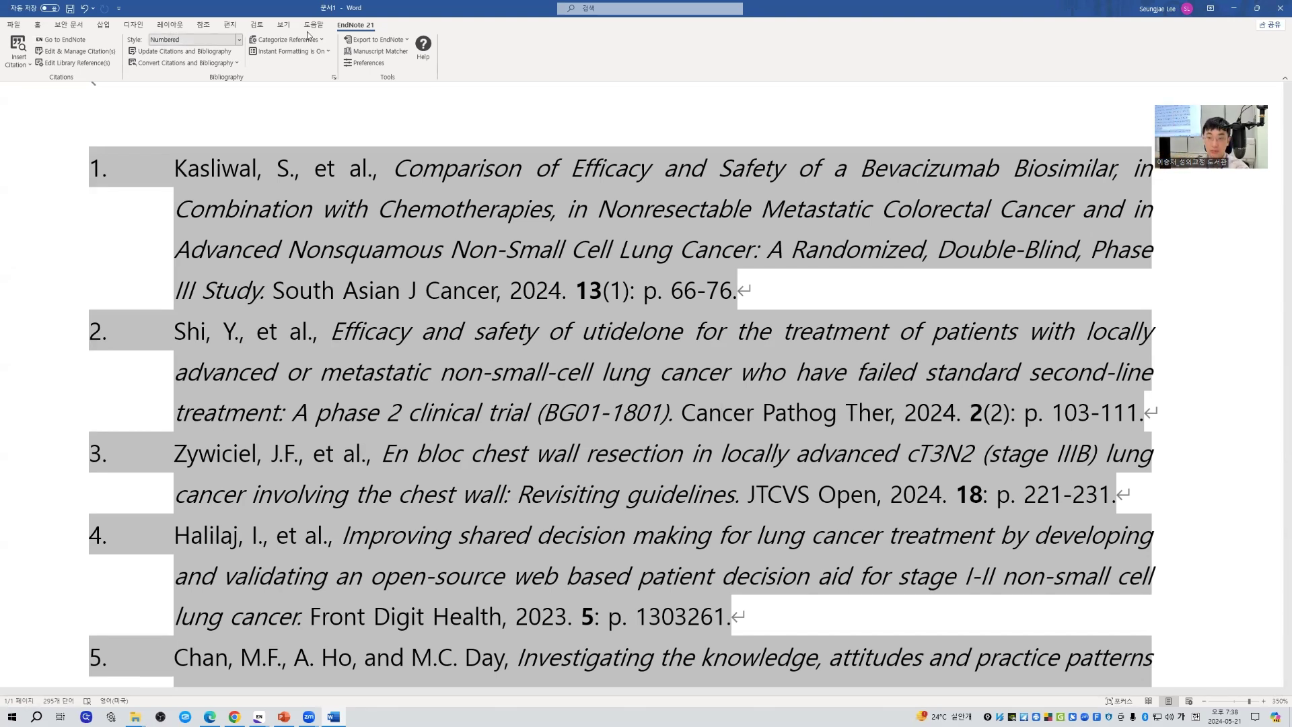
# - Place the insertion point after "(reference medicinal product [RMP])" and search the EndNote library for 2024 to insert a citation
pyautogui.scroll(3, 535, 88)
pyautogui.scroll(3, 606, 175)
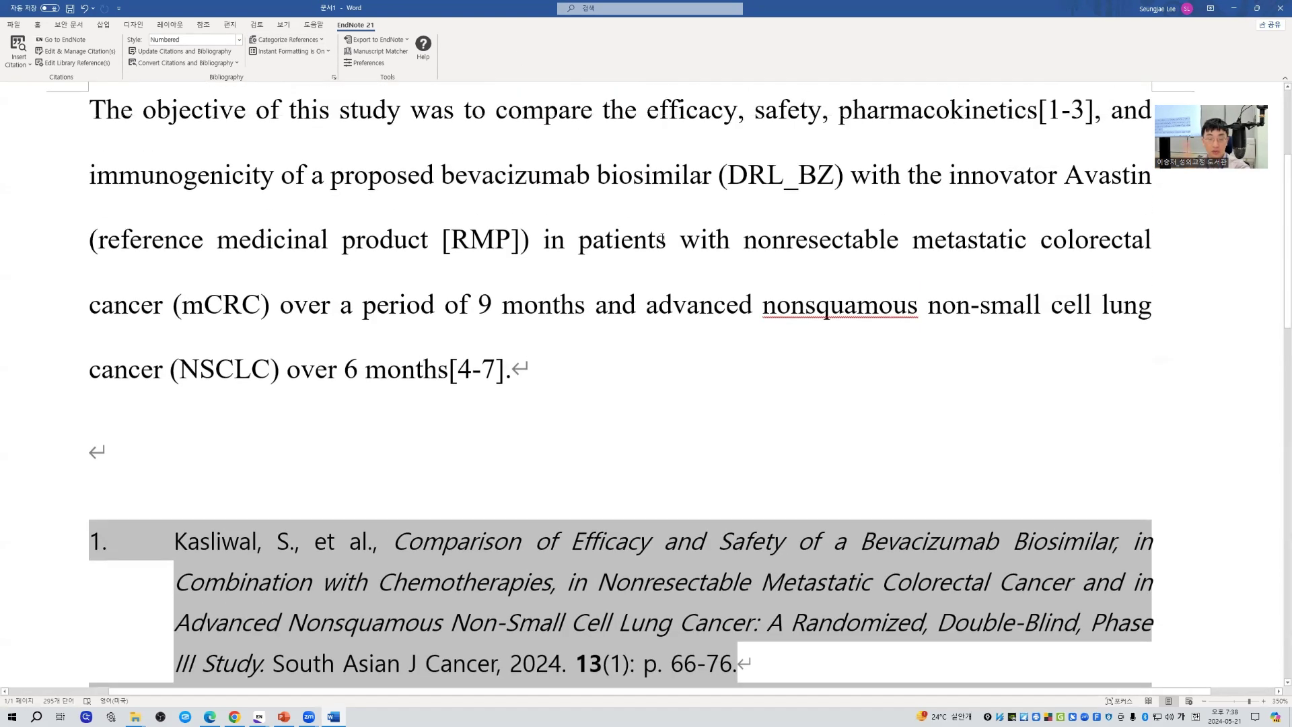
pyautogui.scroll(-2, 661, 251)
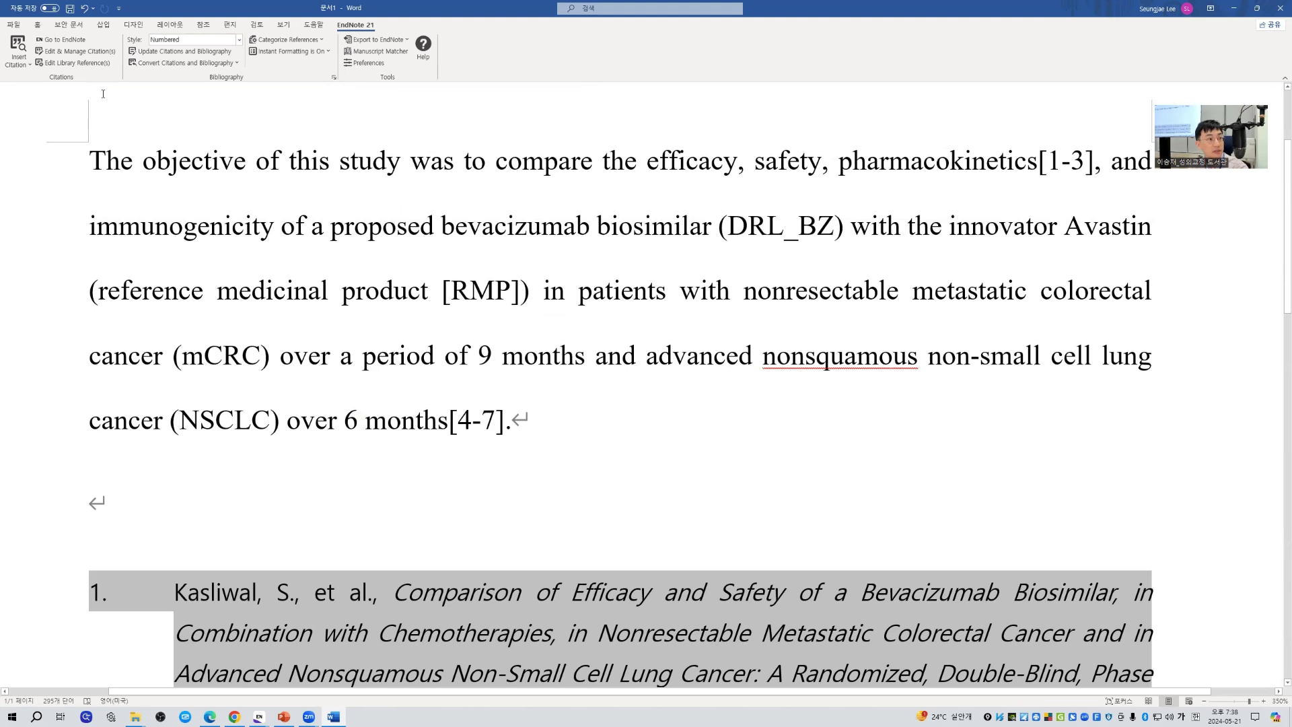
pyautogui.click(22, 64)
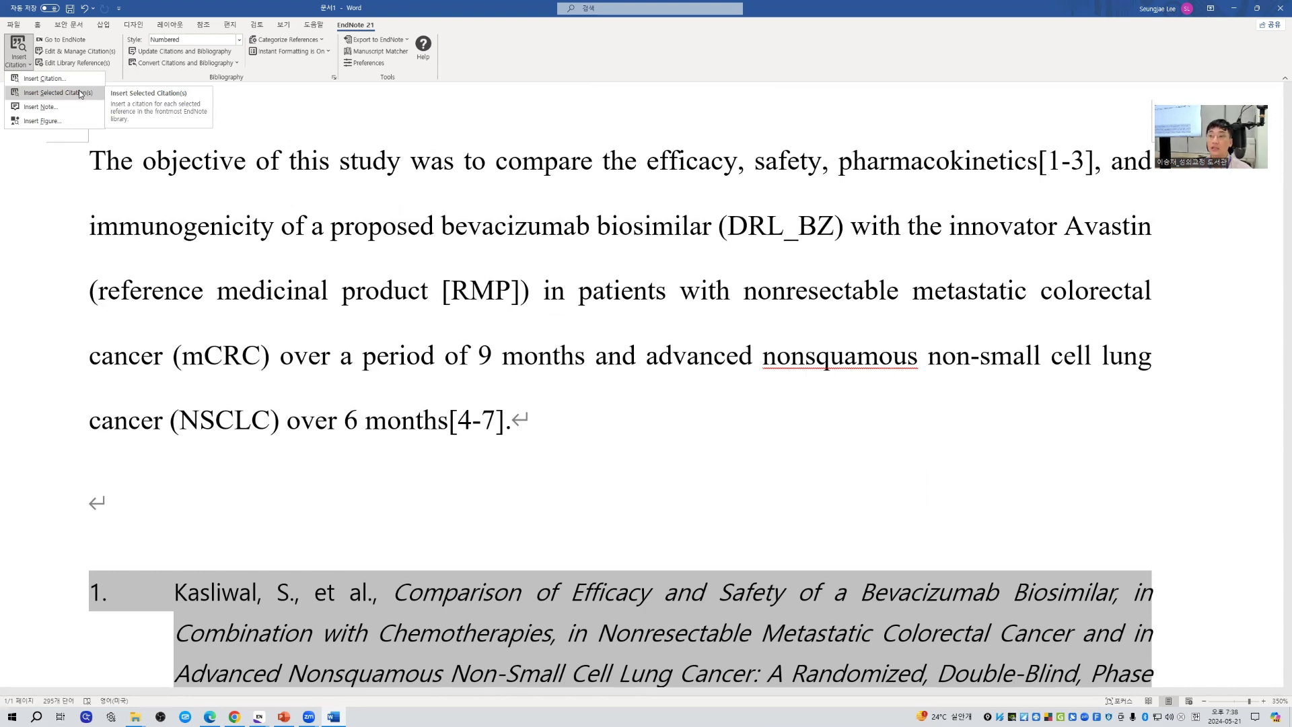
pyautogui.click(78, 93)
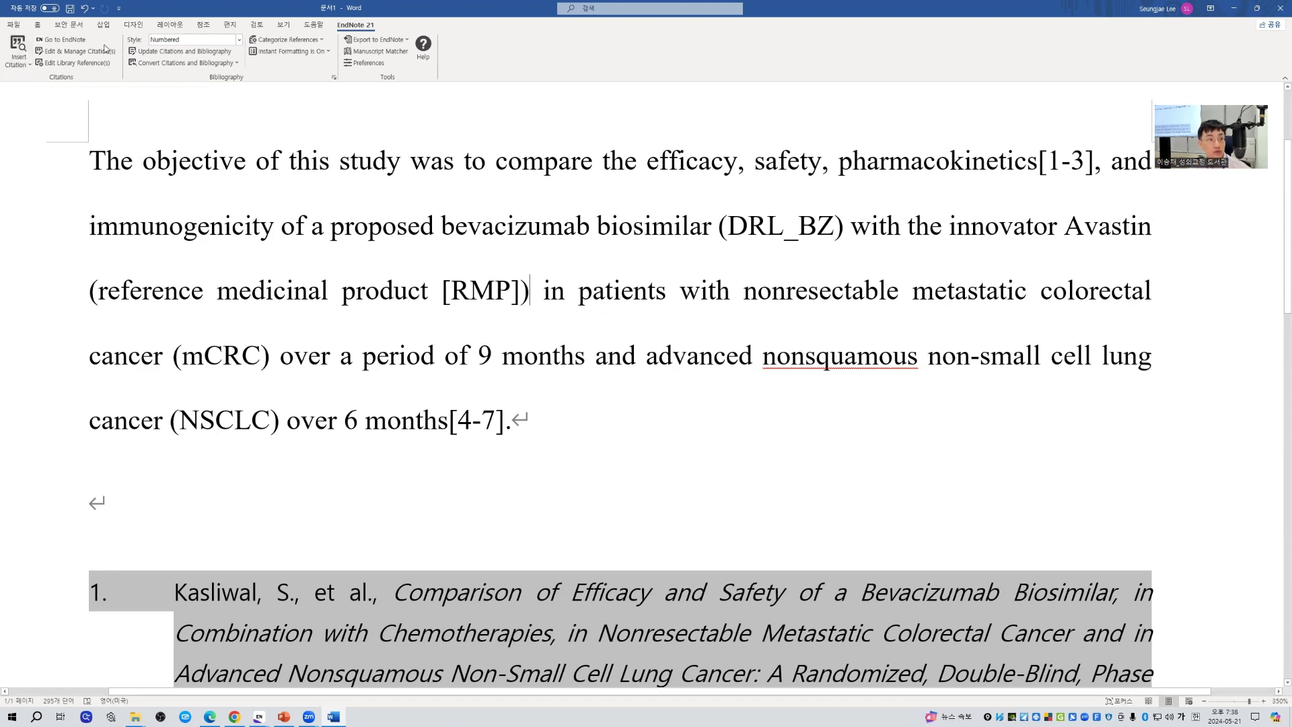
pyautogui.click(13, 45)
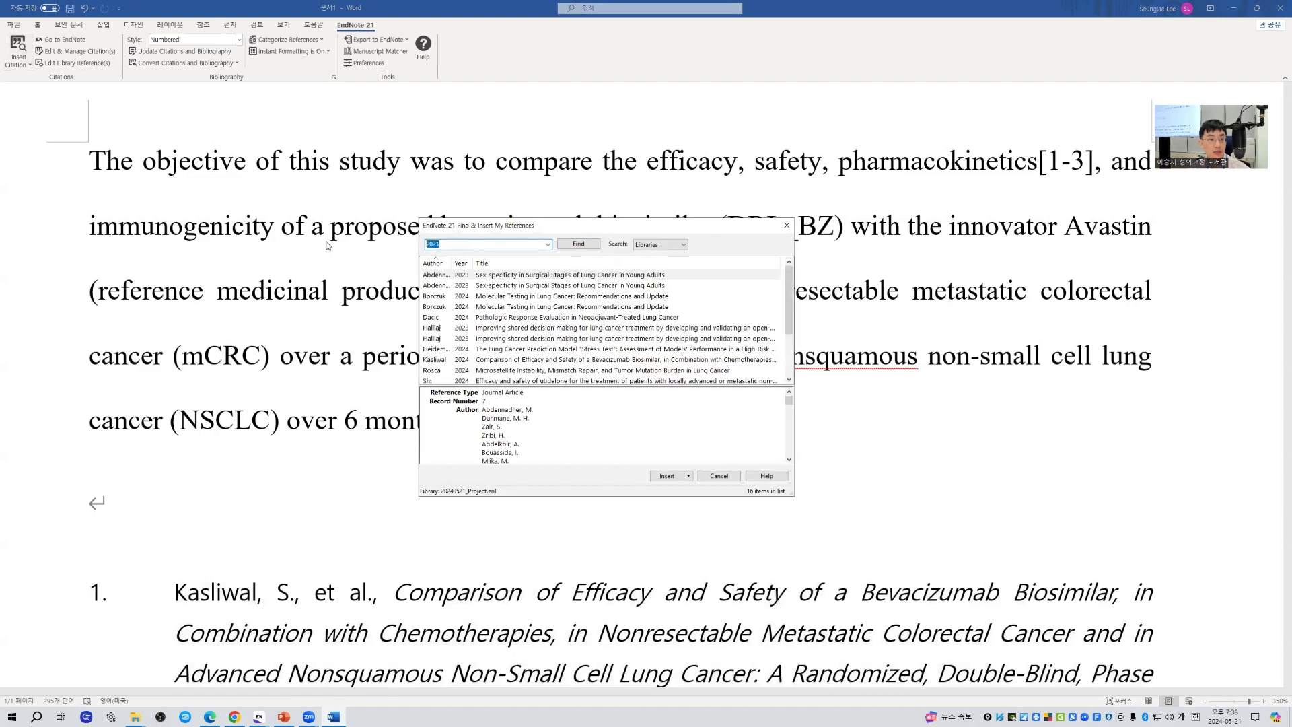
pyautogui.write('2024')
pyautogui.press('Return')
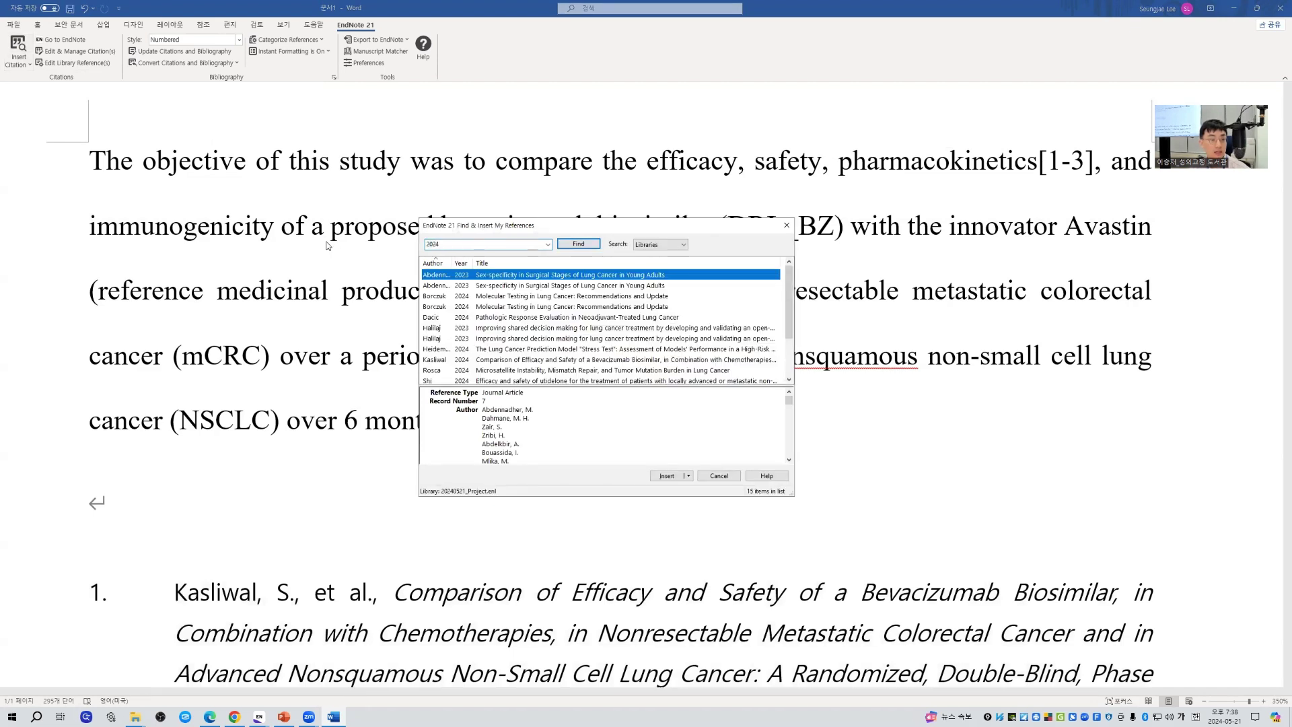
# - Insert the "Lung Cancer Prediction Model" reference and the lower of the two utidelone references as citations after "[RMP])"
pyautogui.scroll(-2, 522, 361)
pyautogui.click(525, 296)
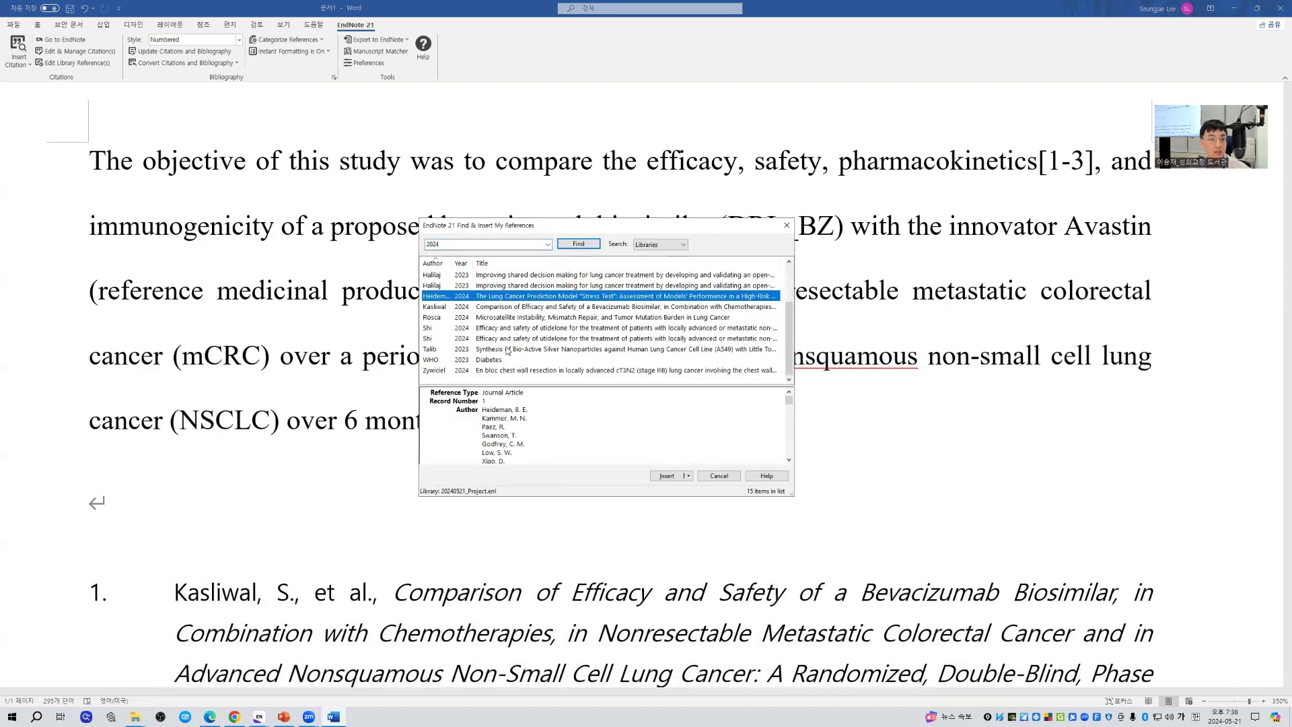
pyautogui.keyDown('ctrl'); pyautogui.click(515, 338); pyautogui.keyUp('ctrl')
pyautogui.click(659, 476)
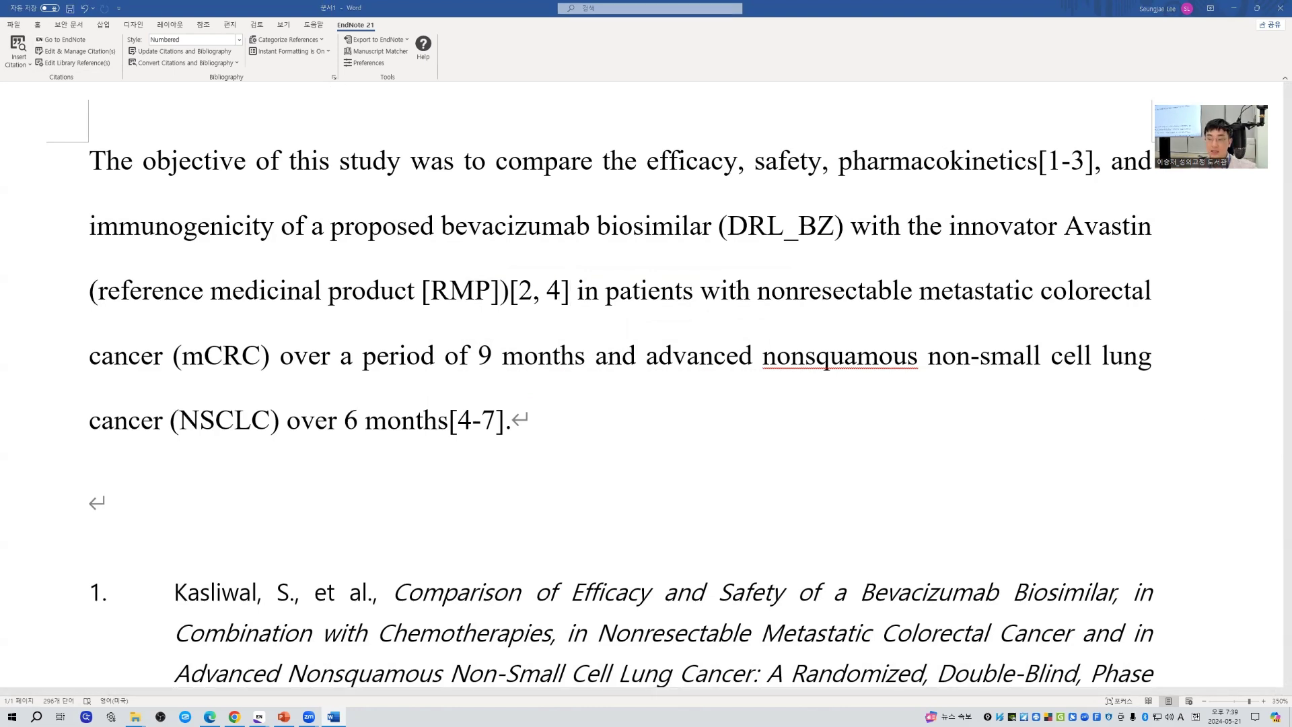
# - Switch to EndNote to view the selected references, and return to Word to examine the citation field after "6 months"
pyautogui.hotkey('alt', 'Tab')
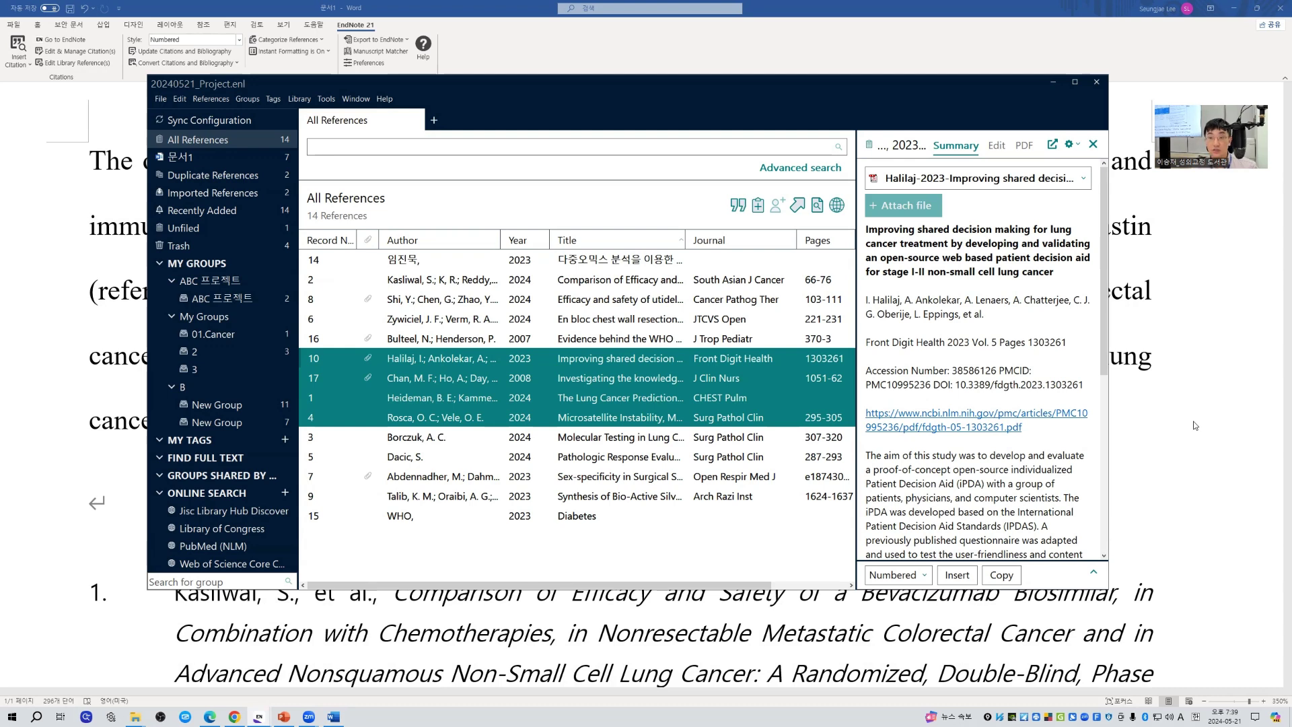
pyautogui.hotkey('alt', 'Tab')
pyautogui.click(453, 443)
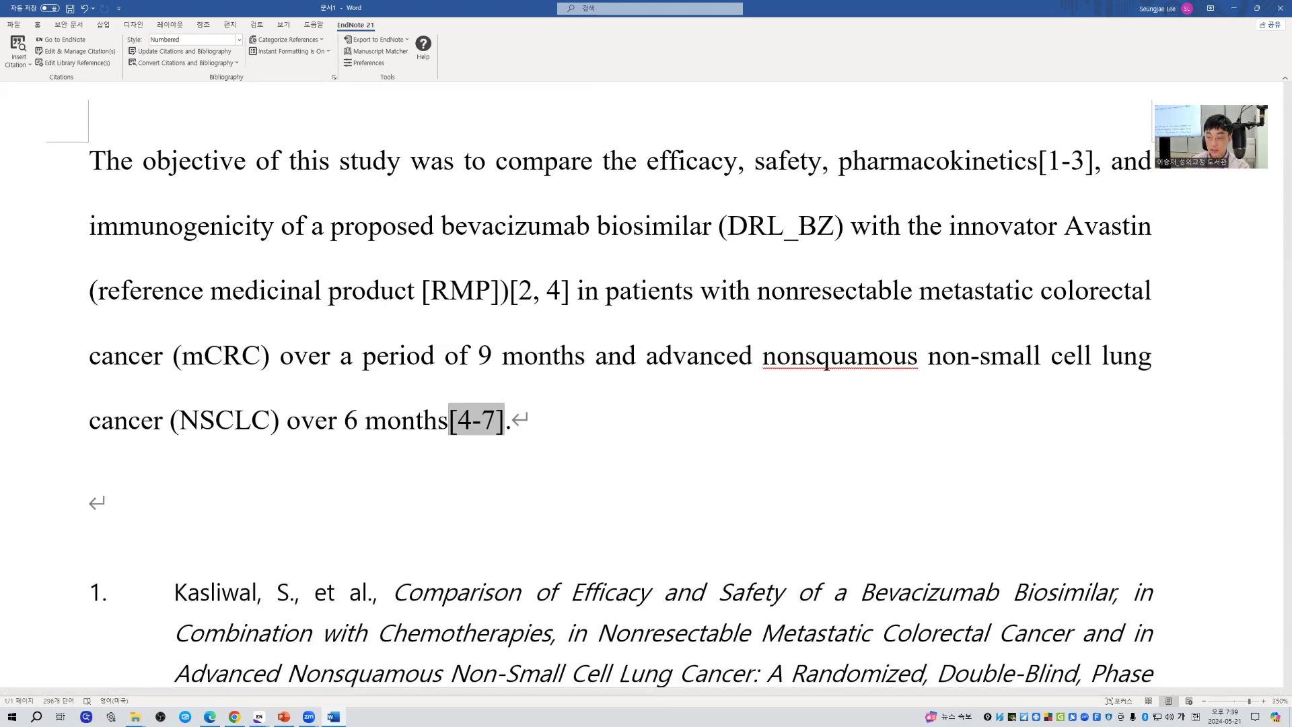
# - Switch to PowerPoint and present the slide about errors caused by manually editing EndNote-linked parts of a document
pyautogui.hotkey('alt', 'Tab')
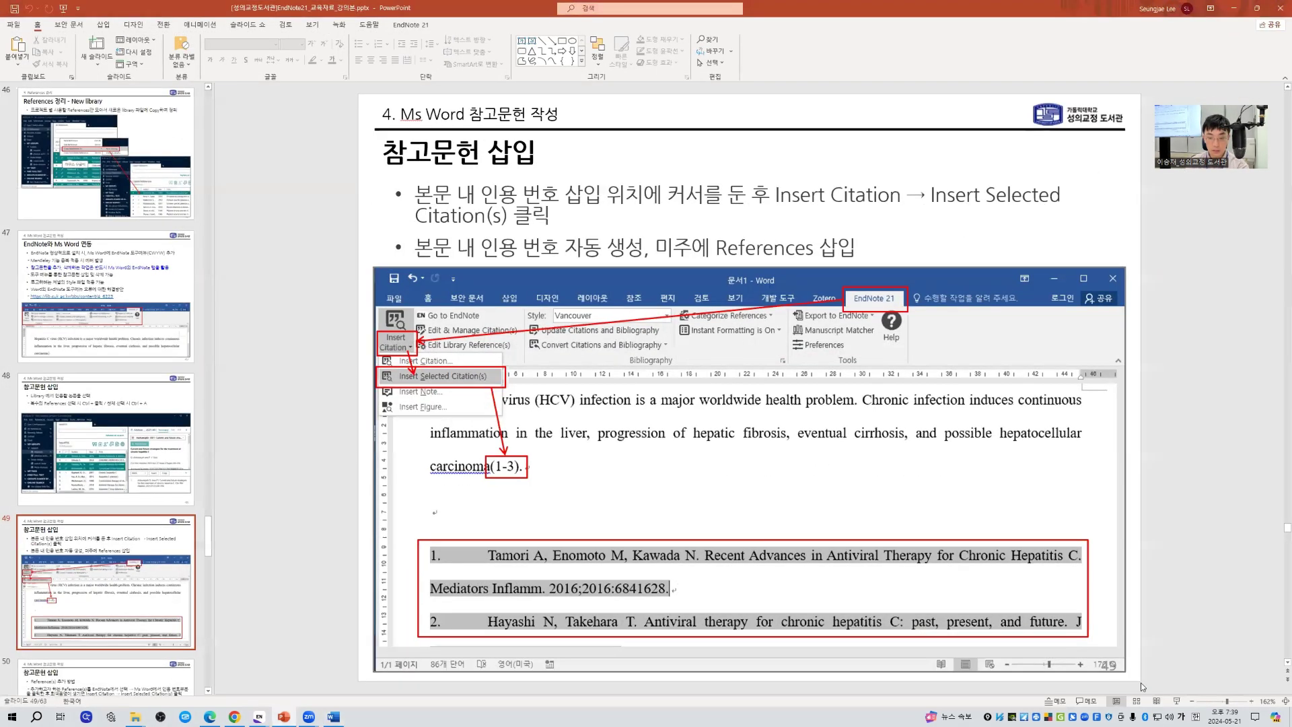
pyautogui.click(1177, 701)
pyautogui.click(791, 546)
pyautogui.click(791, 546)
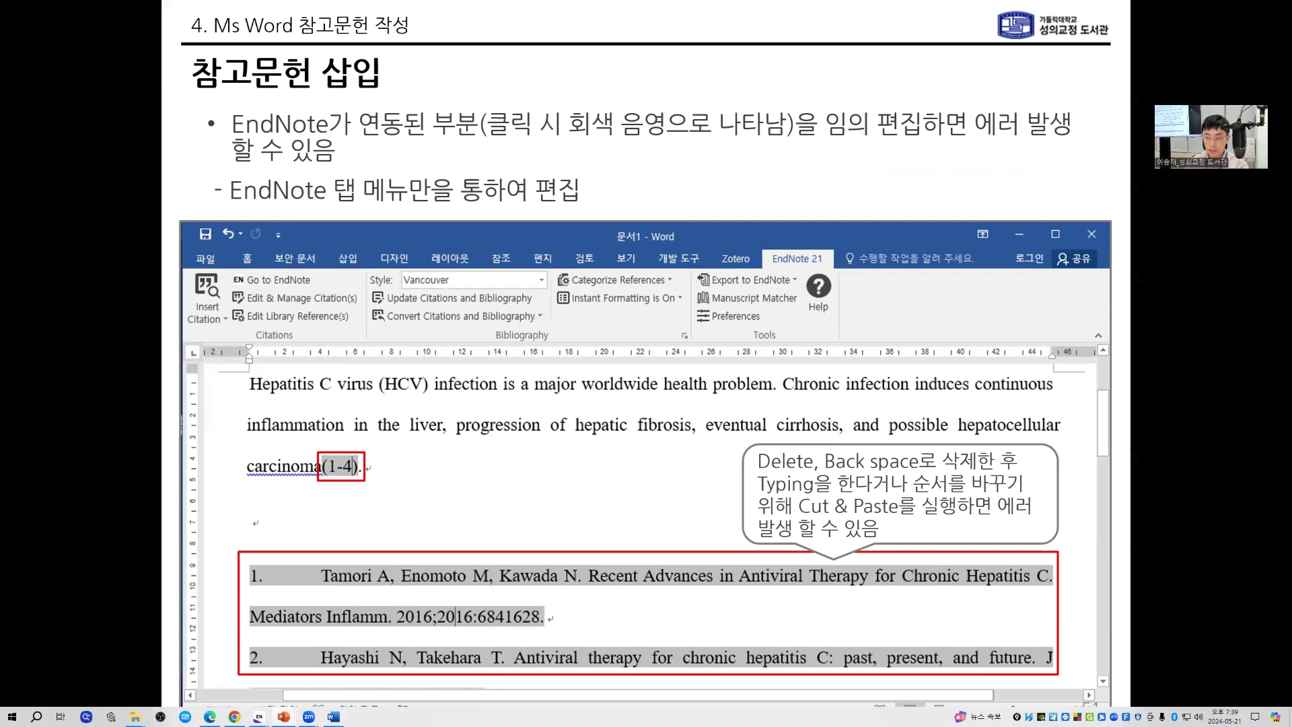
# - Return to Word, change the EndNote output style to Annotated and inspect the reformatted bibliography's first entry and abstract
pyautogui.hotkey('alt', 'Tab')
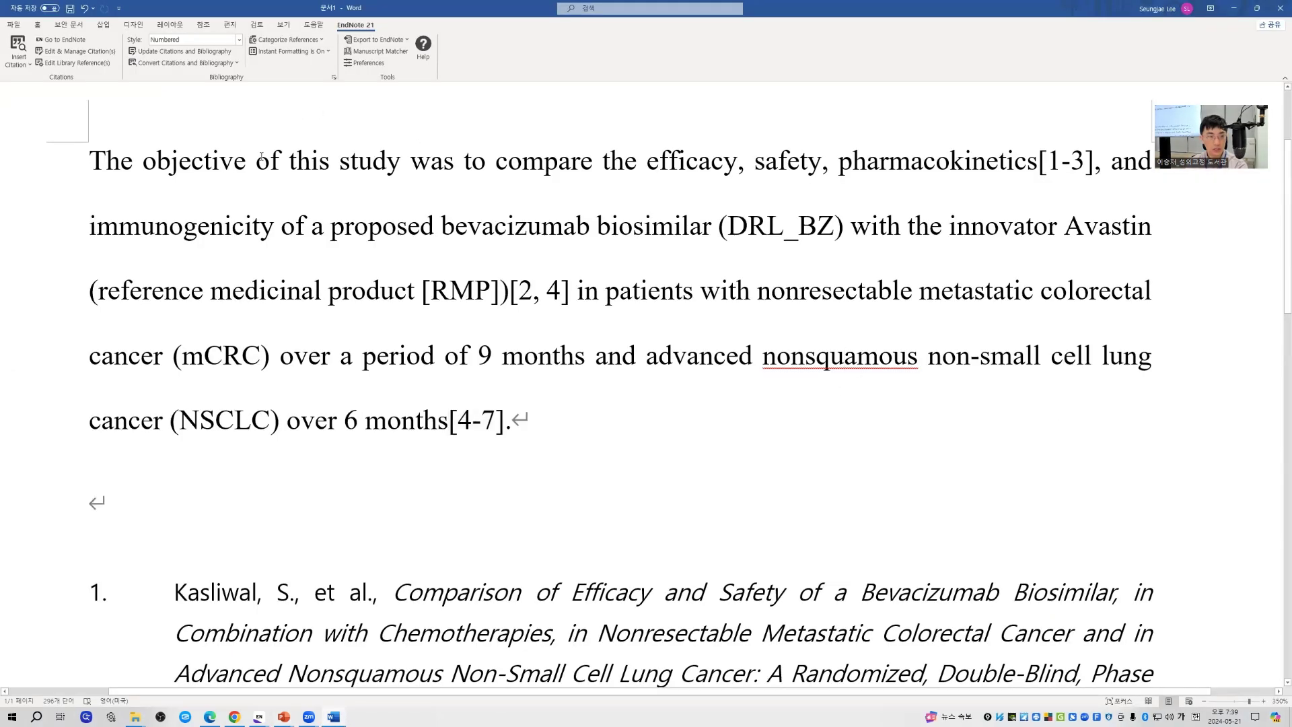
pyautogui.moveTo(257, 160); pyautogui.dragTo(777, 611)
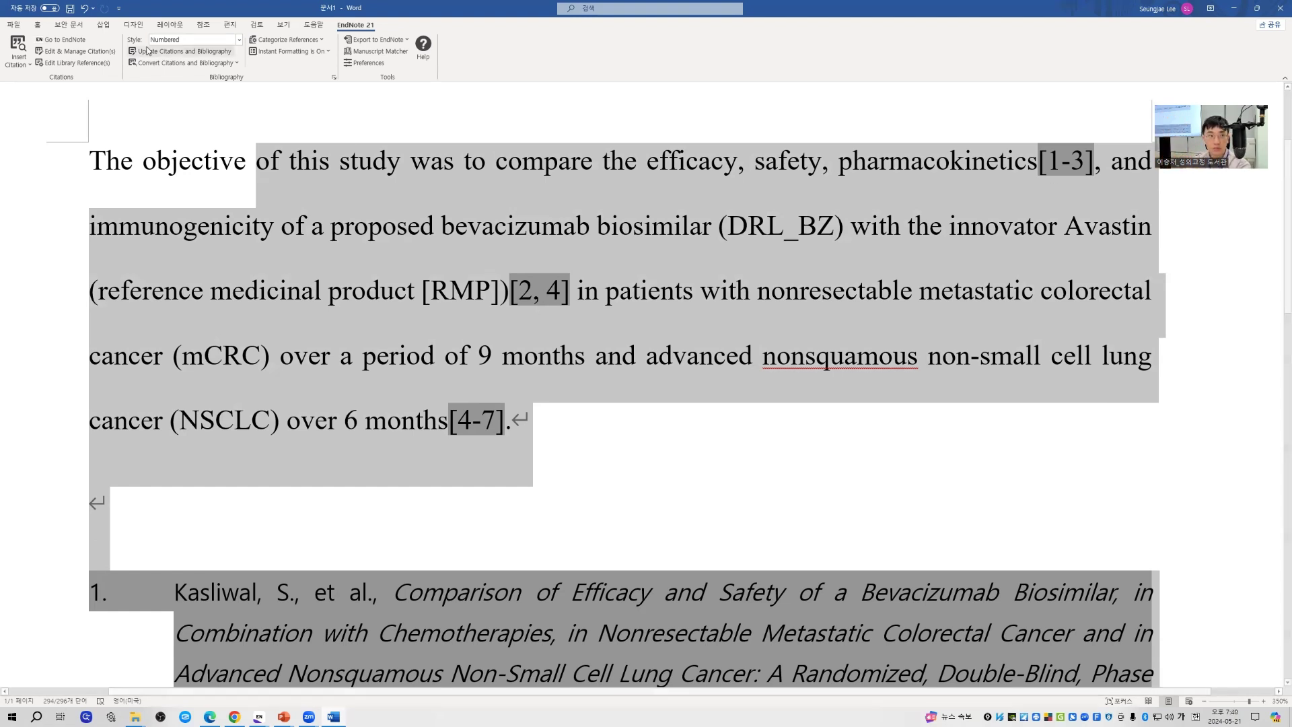
pyautogui.click(239, 39)
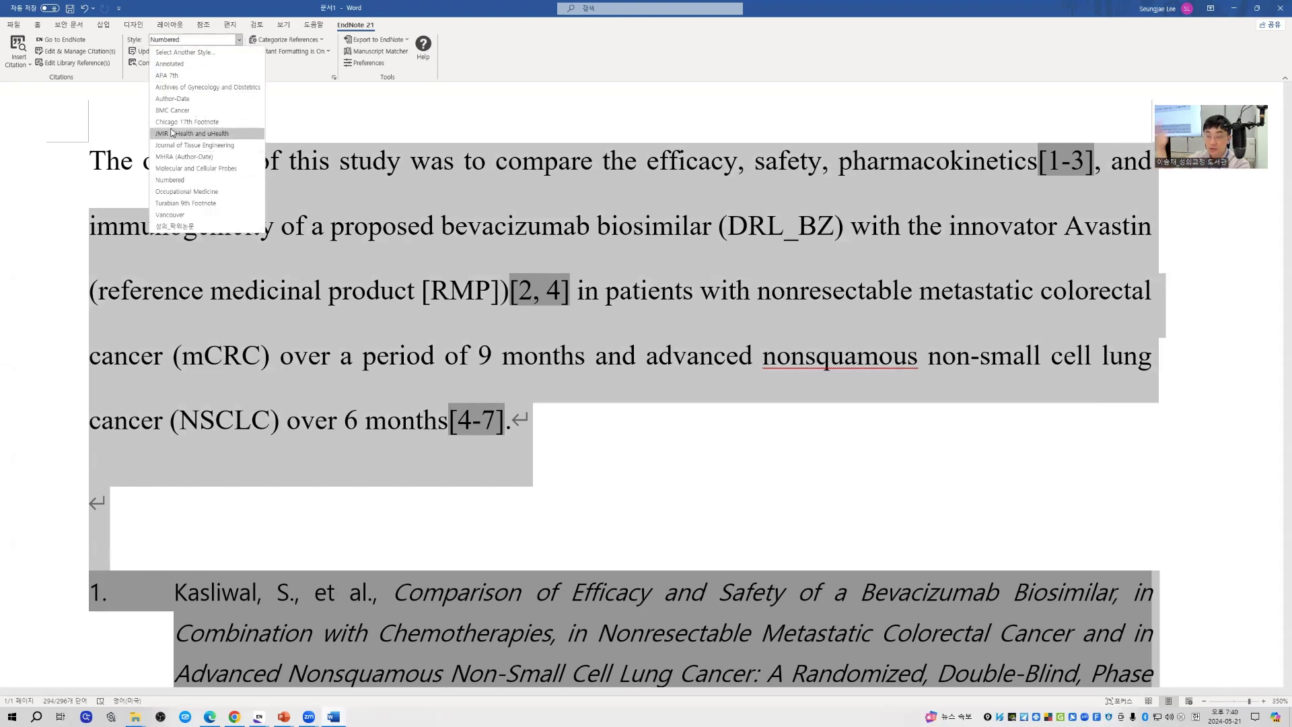
pyautogui.click(177, 65)
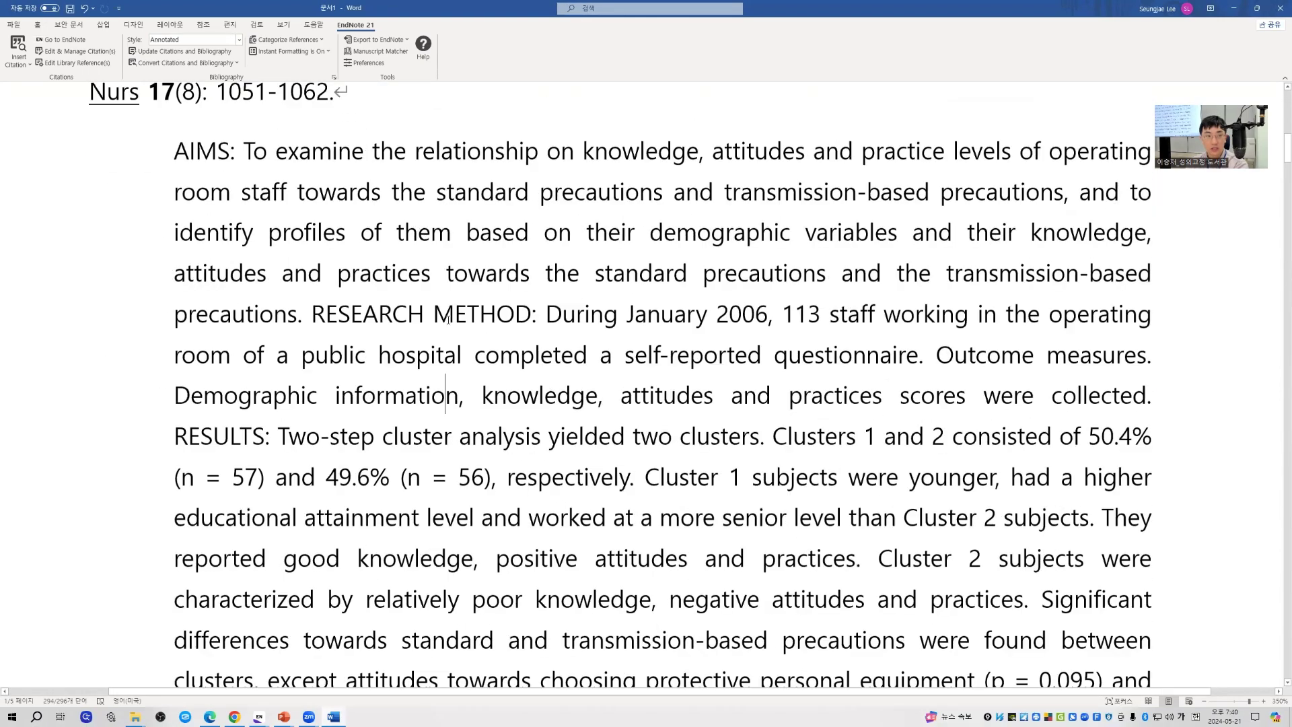
pyautogui.moveTo(90, 213); pyautogui.dragTo(618, 515)
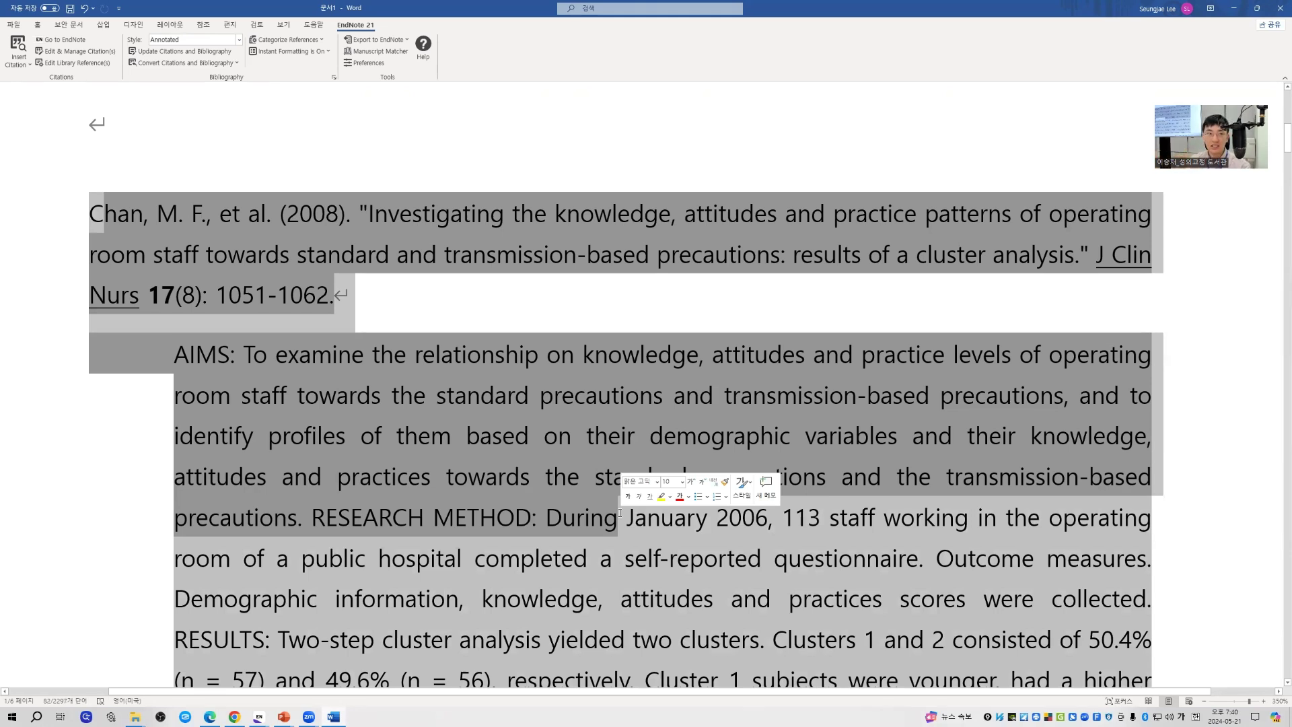
# - Set the EndNote output style to Numbered and return to the paragraph with the in-text citations
pyautogui.click(239, 40)
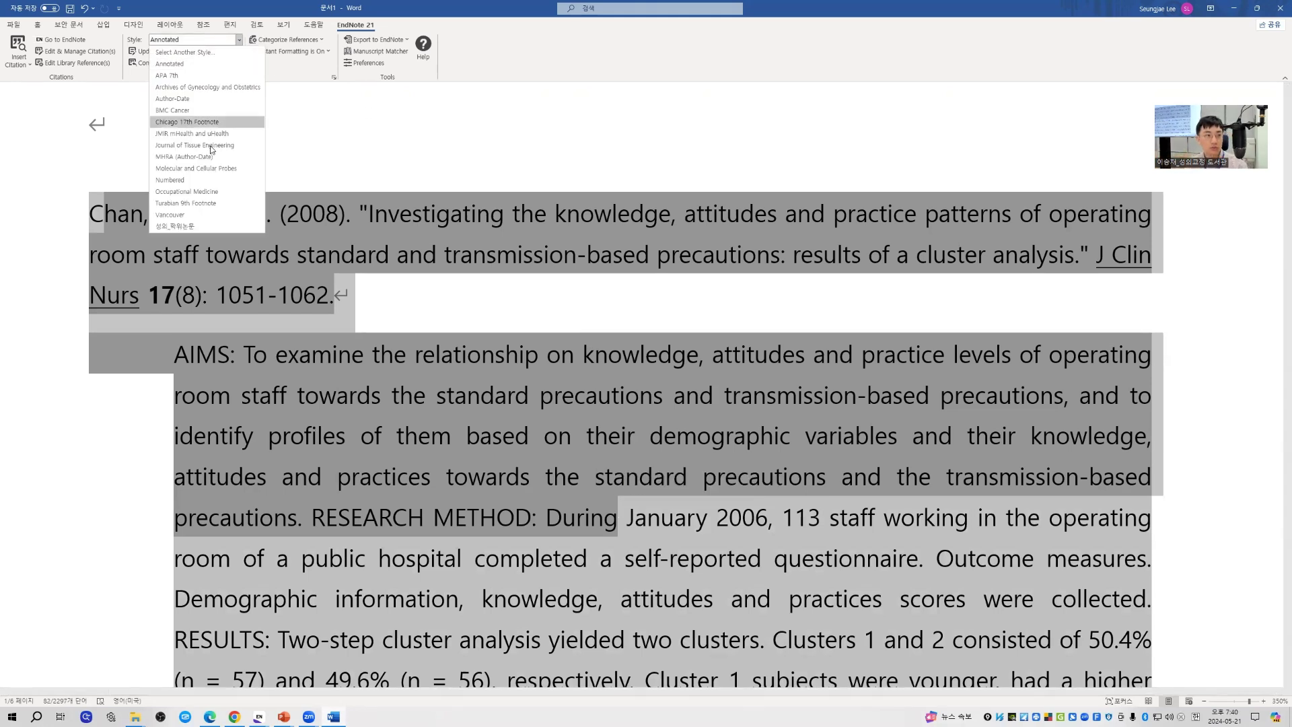
pyautogui.click(208, 179)
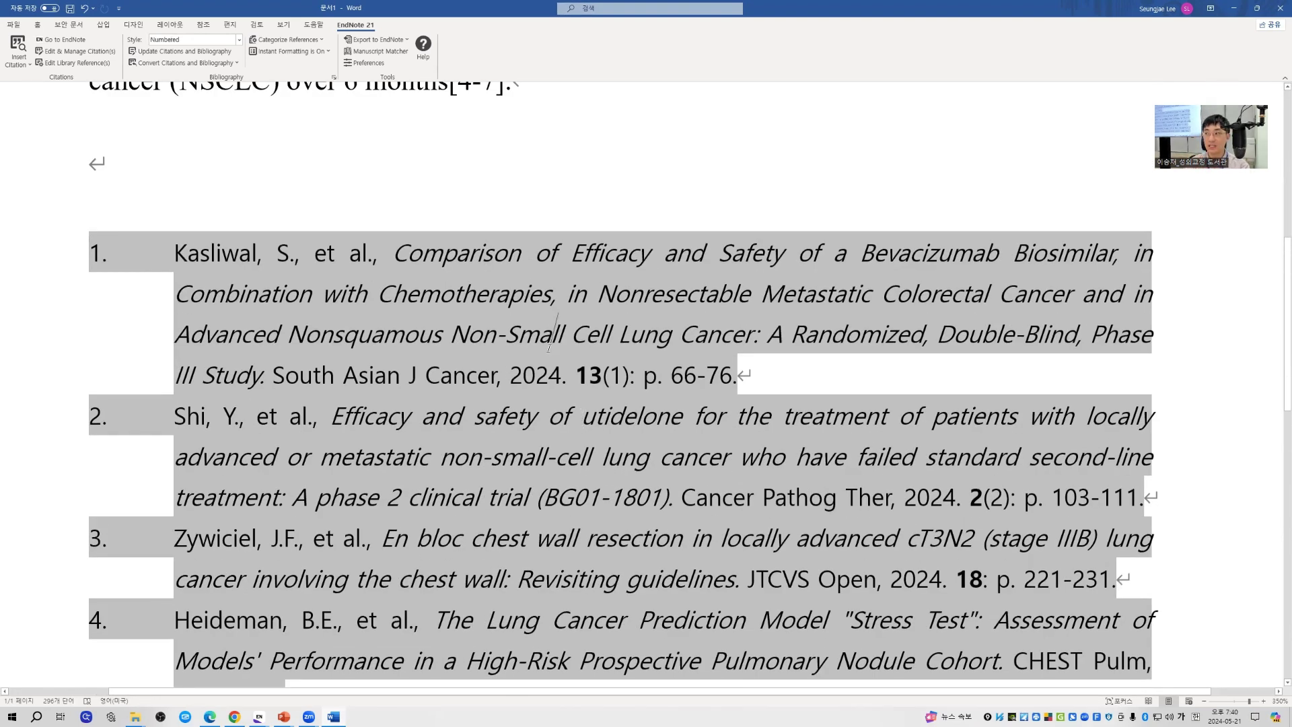
pyautogui.scroll(5, 552, 330)
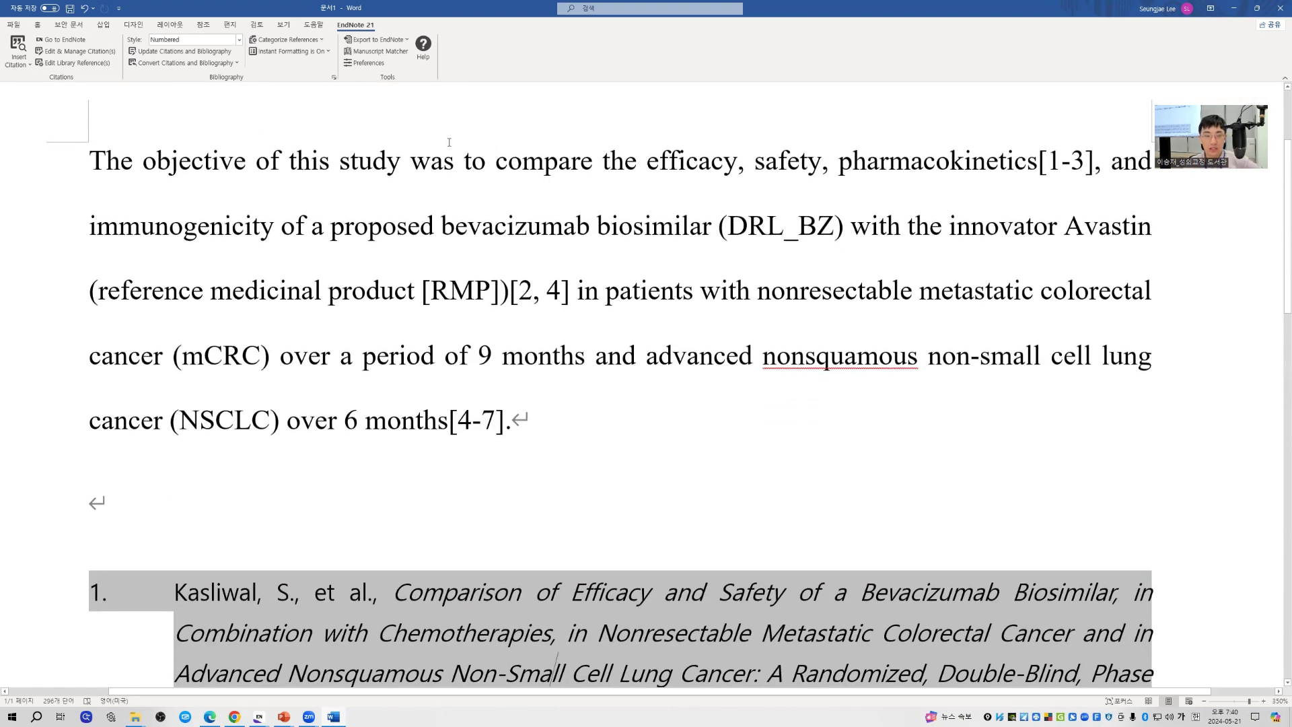
# - Examine the linked citations and the second bibliography entry, including the cut option offered for that entry, without changing anything
pyautogui.moveTo(340, 160); pyautogui.dragTo(967, 548)
pyautogui.moveTo(840, 621); pyautogui.dragTo(841, 639)
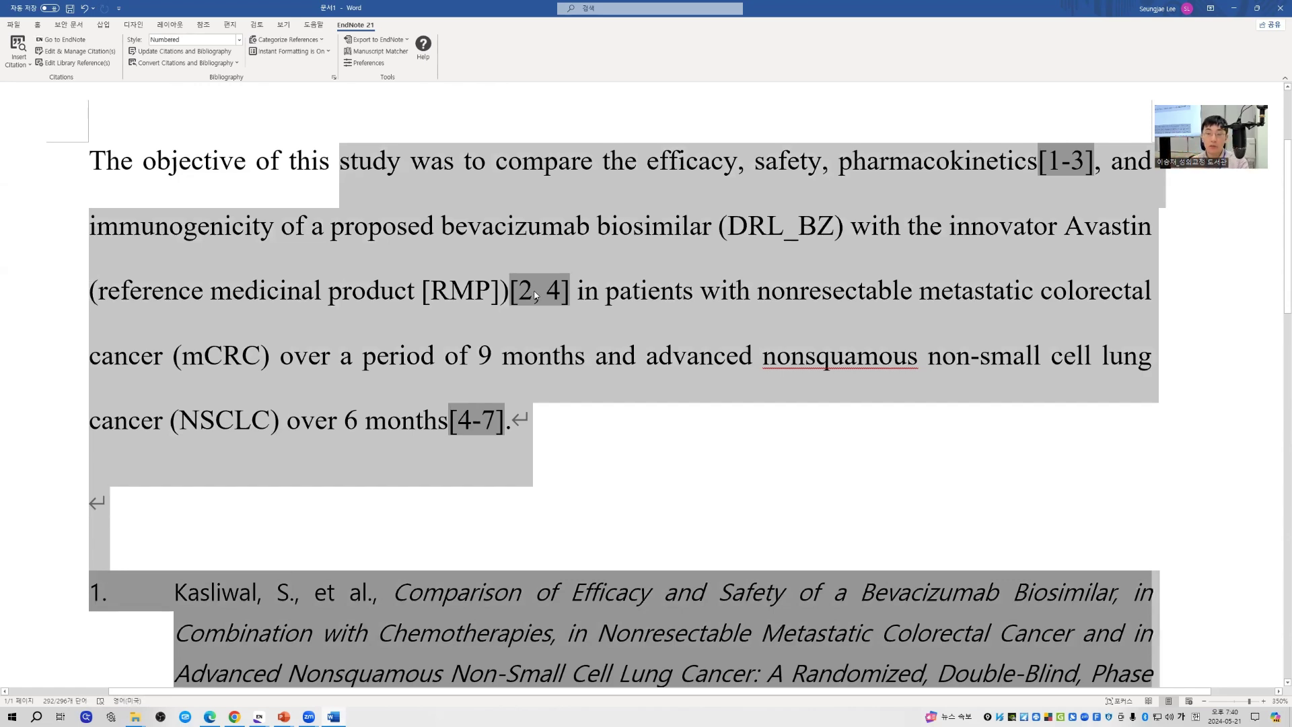
pyautogui.click(678, 366)
pyautogui.scroll(-5, 641, 475)
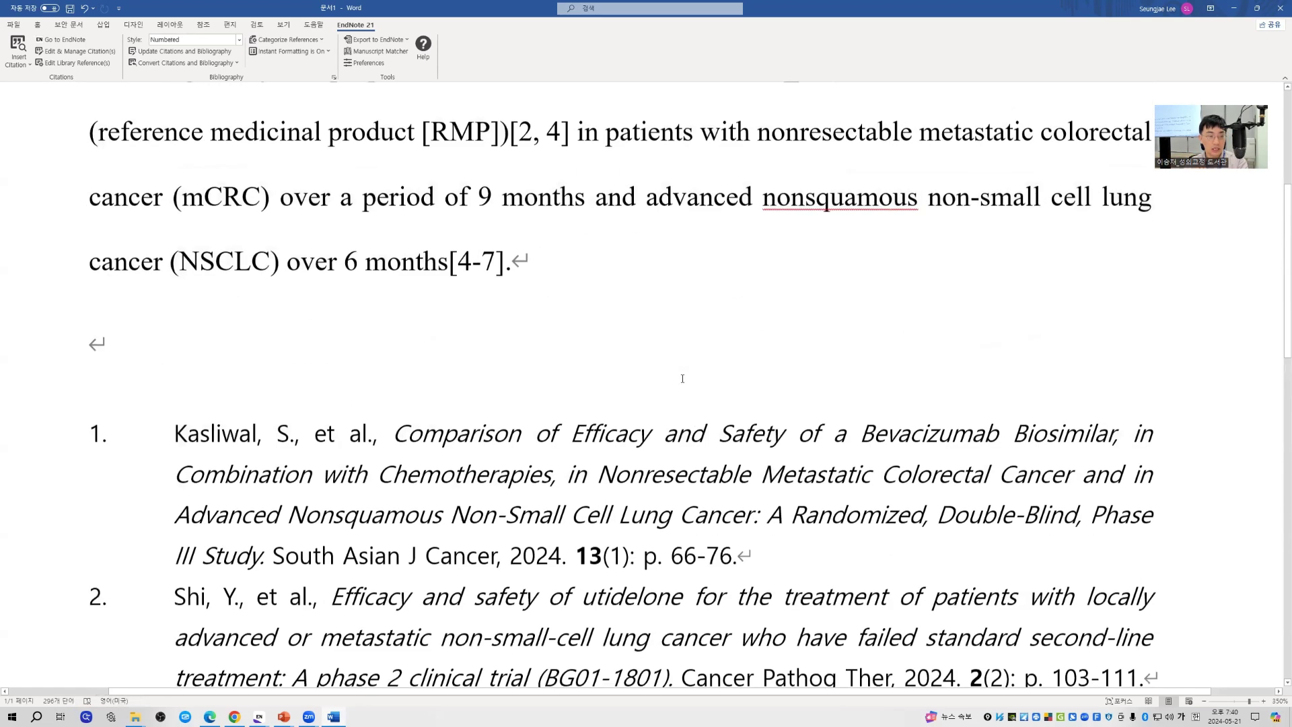
pyautogui.moveTo(1162, 502)
pyautogui.mouseDown()
pyautogui.moveTo(330, 417)
pyautogui.moveTo(23, 432)
pyautogui.mouseUp()
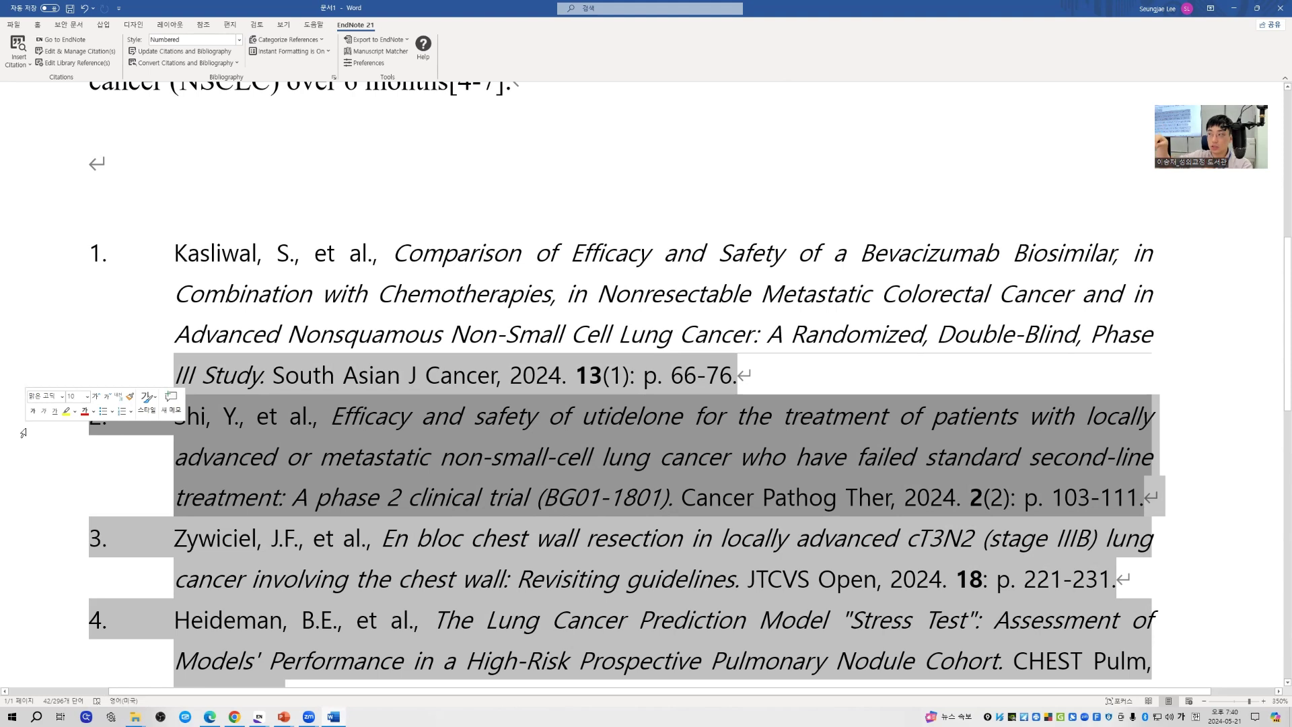
pyautogui.rightClick(604, 498)
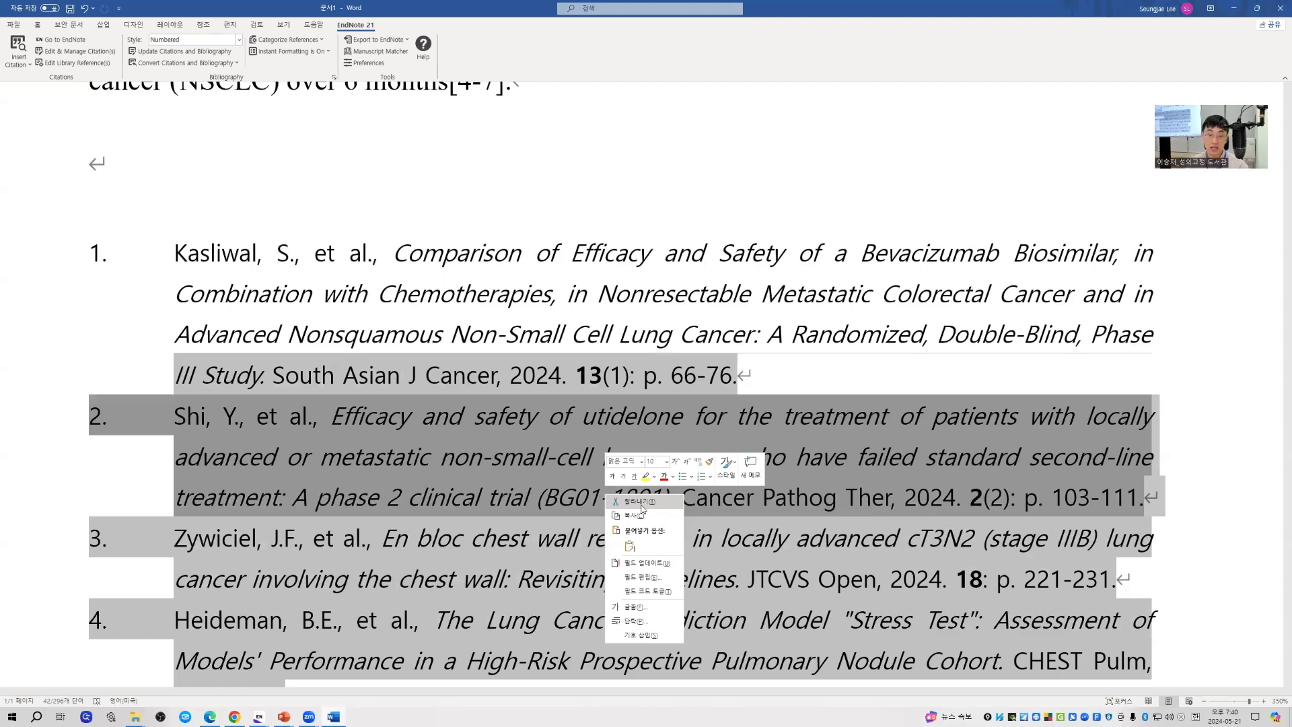
pyautogui.press('Escape')
pyautogui.scroll(5, 760, 337)
pyautogui.click(882, 424)
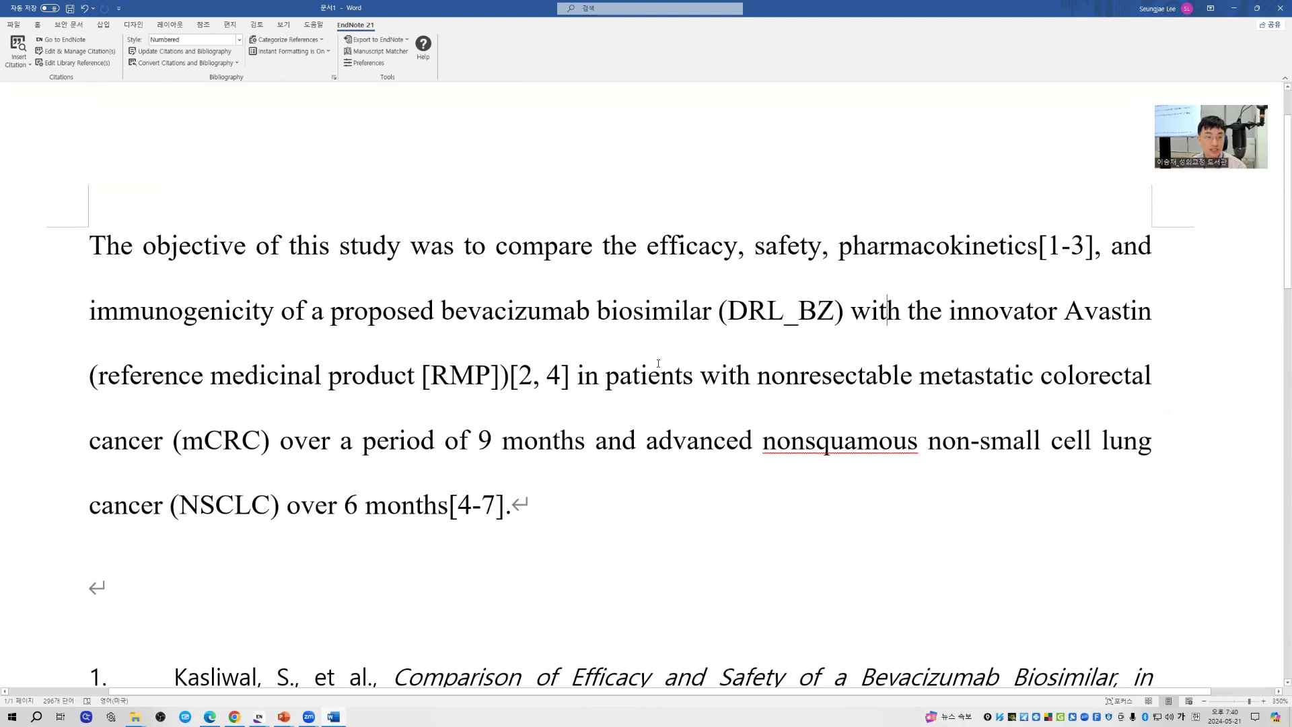
# - Examine the in-text citation fields and the cut option for the text following "[RMP])", leaving the paragraph as it is
pyautogui.moveTo(588, 410); pyautogui.dragTo(592, 511)
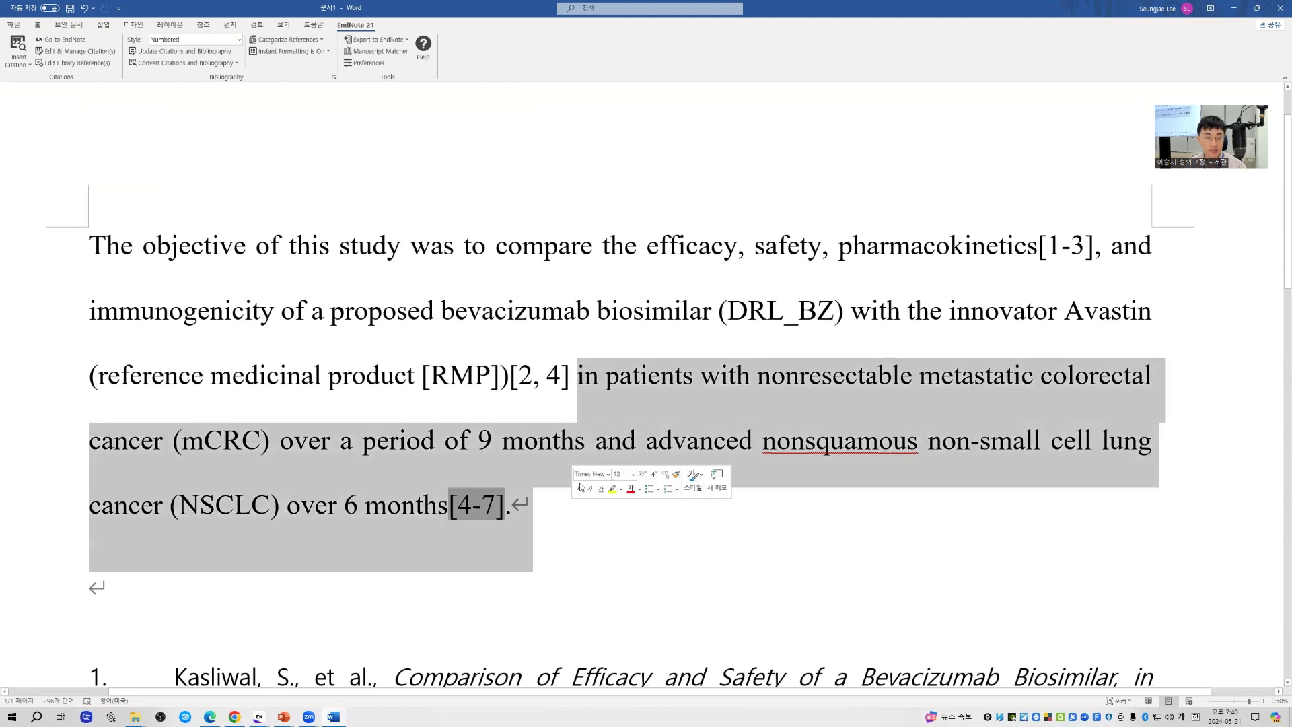
pyautogui.rightClick(695, 417)
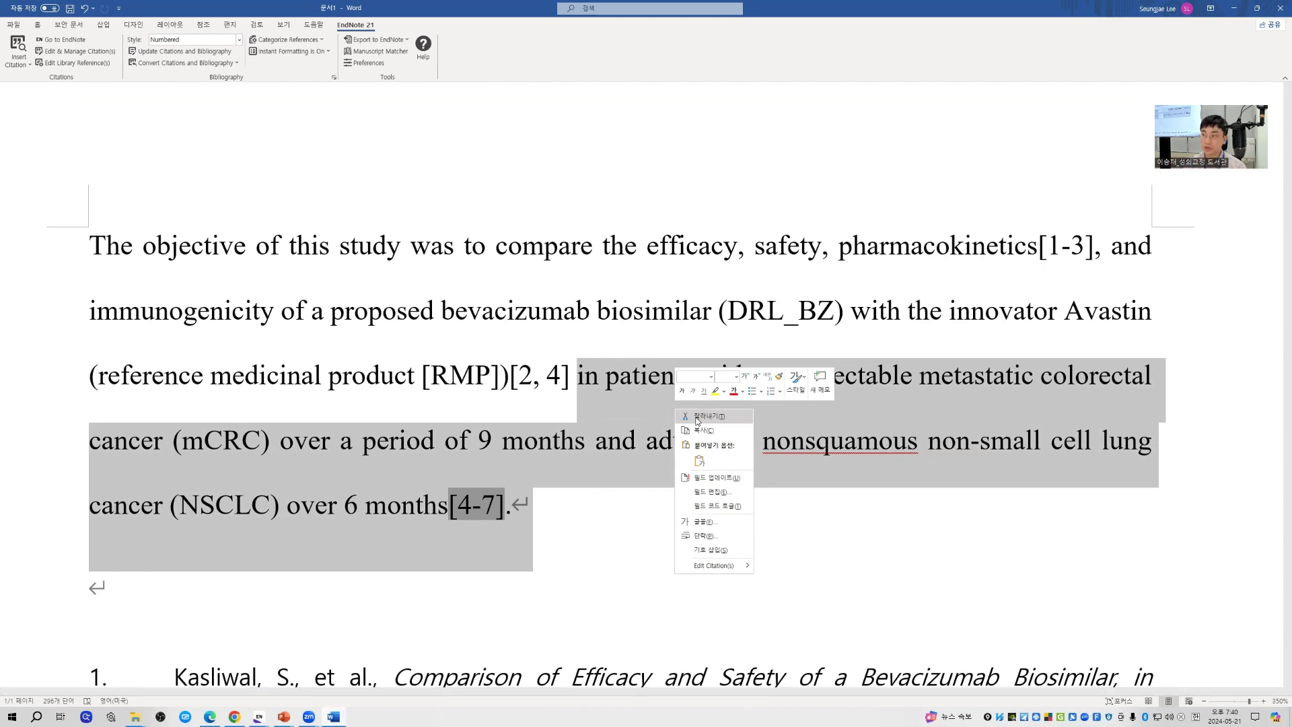
pyautogui.click(550, 531)
pyautogui.click(475, 513)
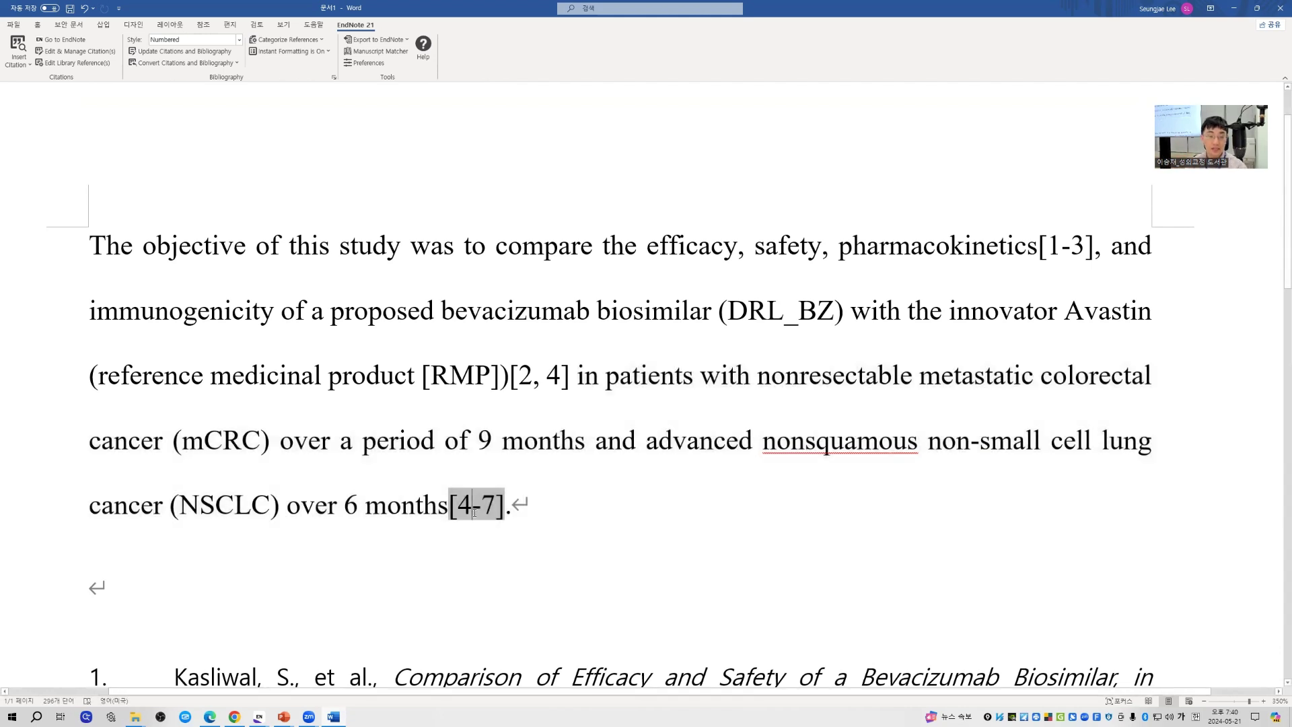
pyautogui.click(533, 389)
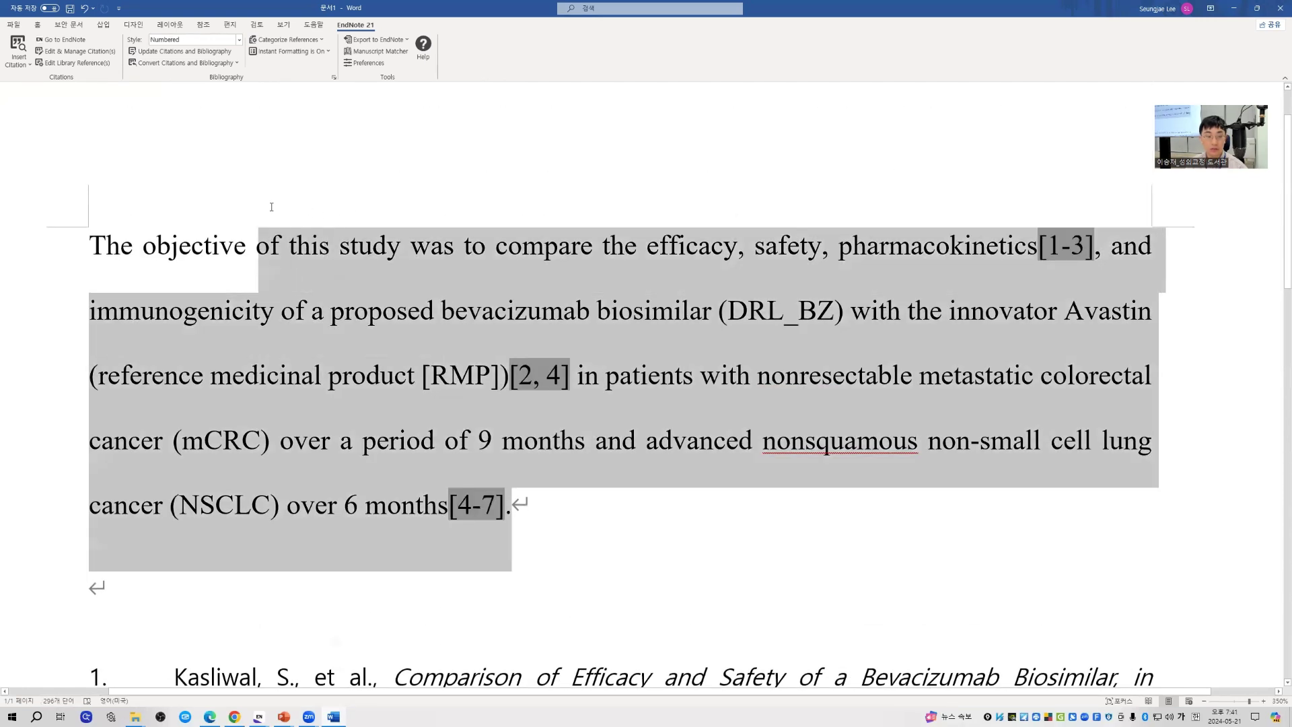
pyautogui.click(694, 367)
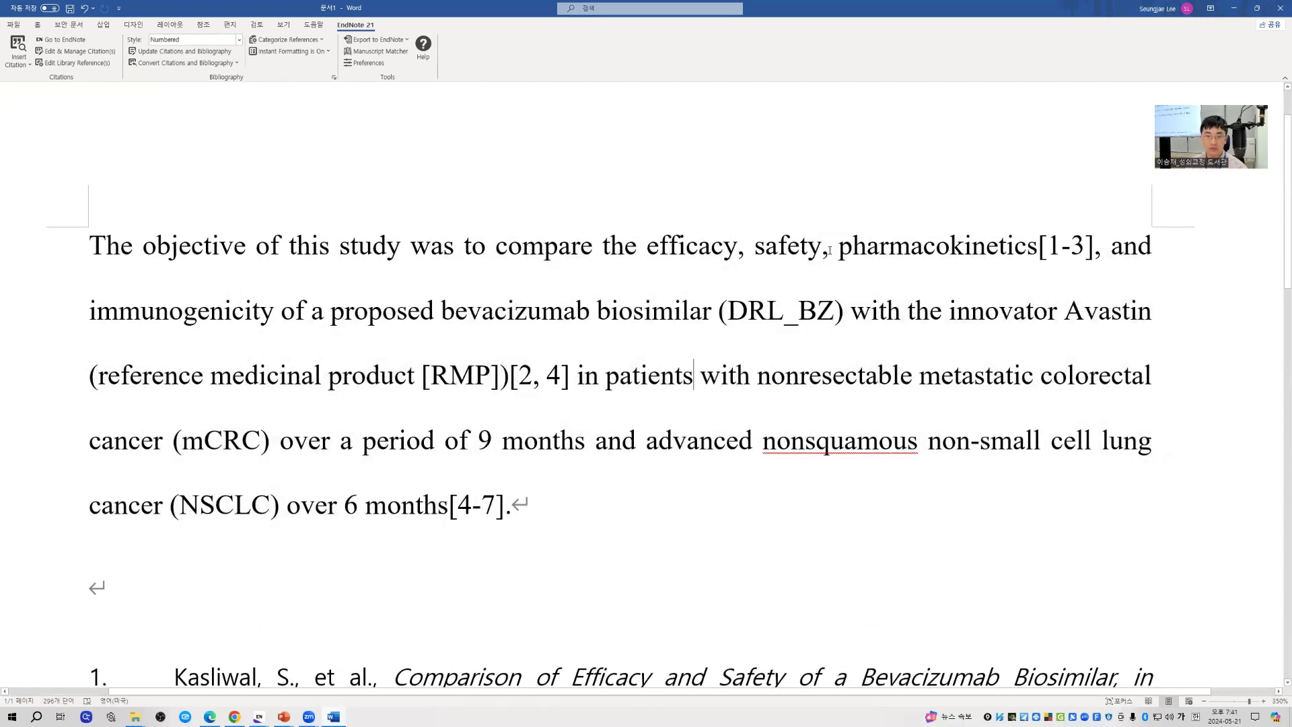
pyautogui.tripleClick(815, 456)
pyautogui.click(729, 546)
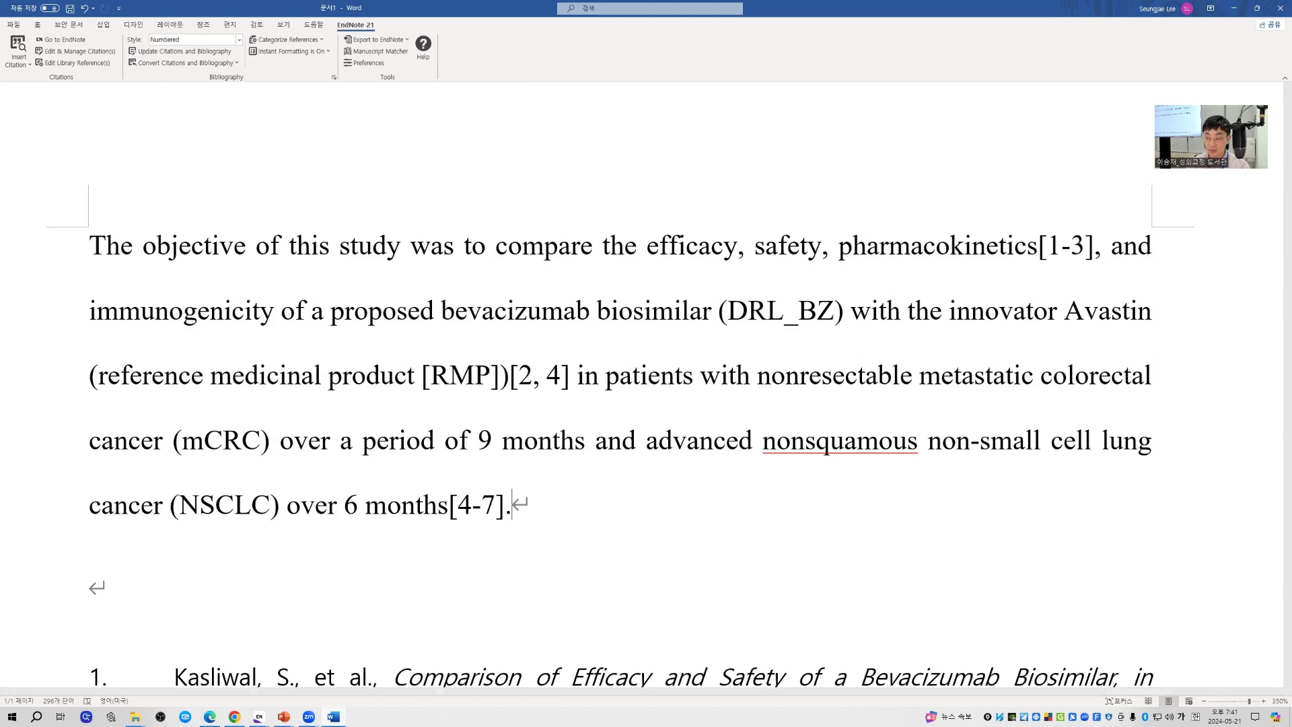
# - Switch to the PowerPoint slideshow, advance to the slide on deleting references and turn on the highlighter for annotating it
pyautogui.hotkey('alt', 'Tab')
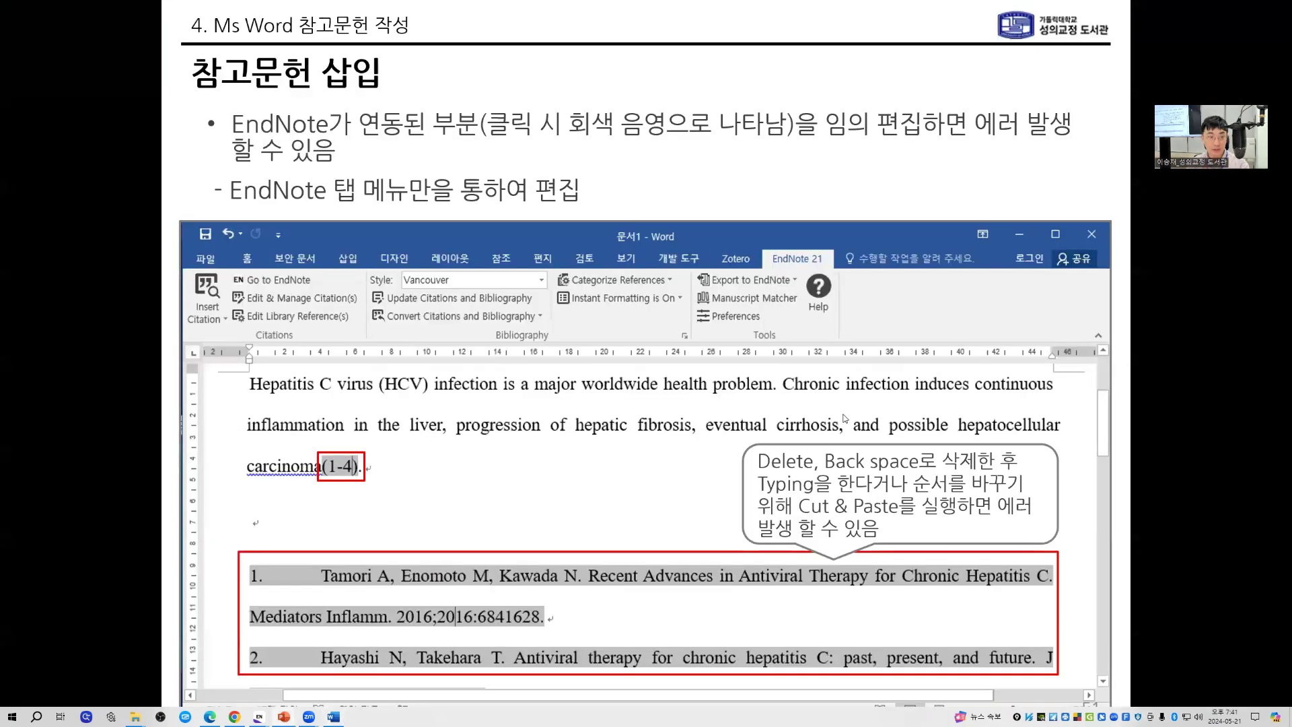
pyautogui.press('Right')
pyautogui.rightClick(1145, 426)
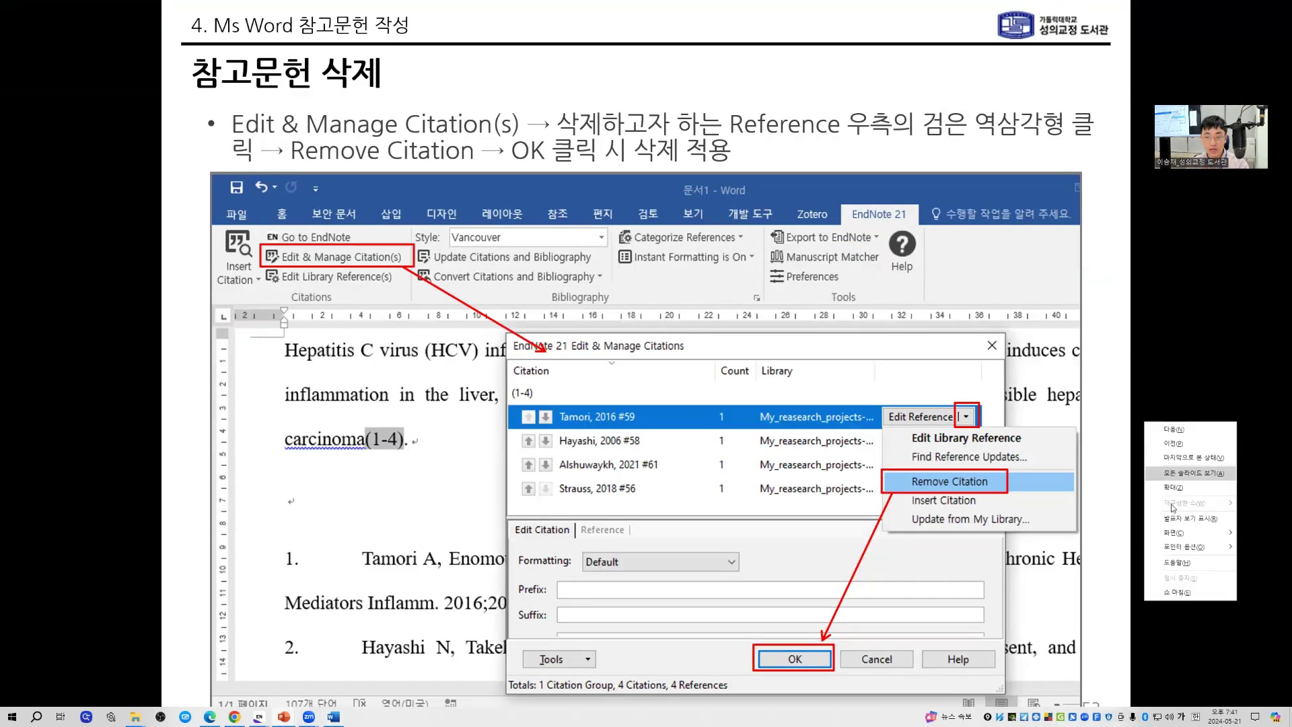
pyautogui.click(1090, 572)
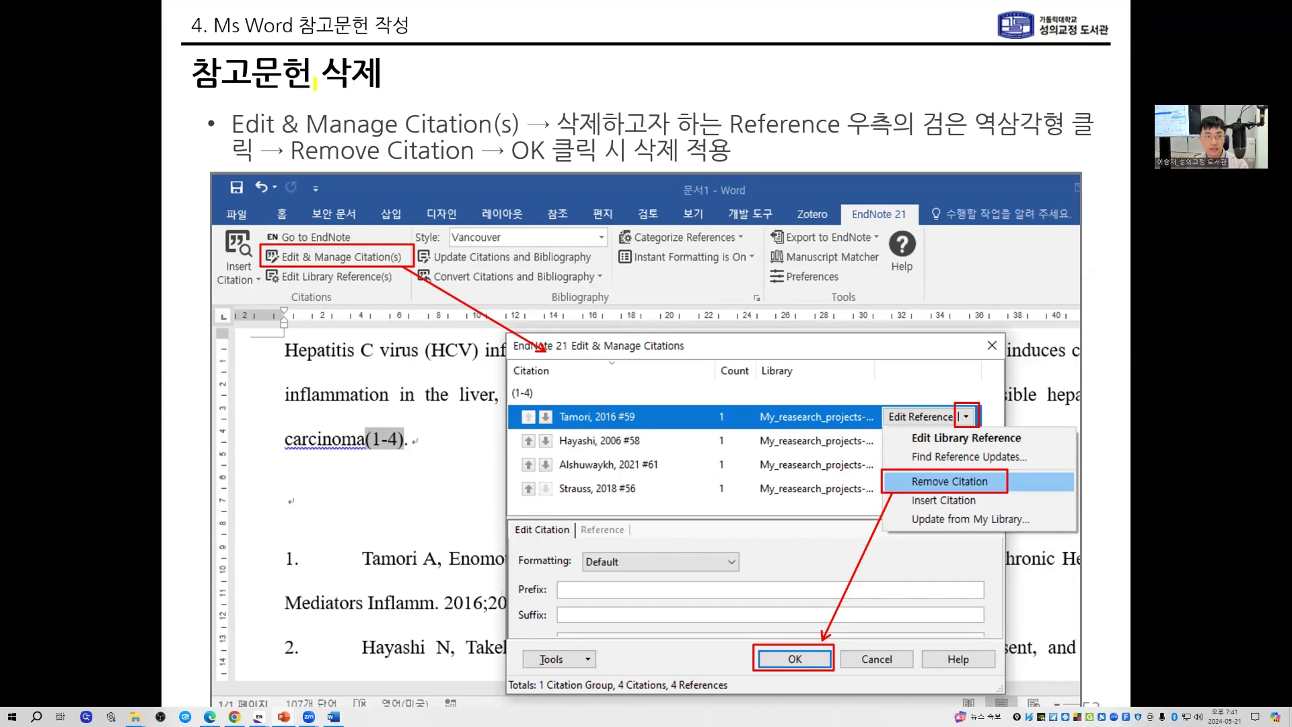
# - Highlight the deletion word in the slide title, EndNote 21, Edit & Manage Citation(s), the dialog title, the reference's dropdown arrow and Remove Citation
pyautogui.moveTo(319, 87); pyautogui.dragTo(393, 88)
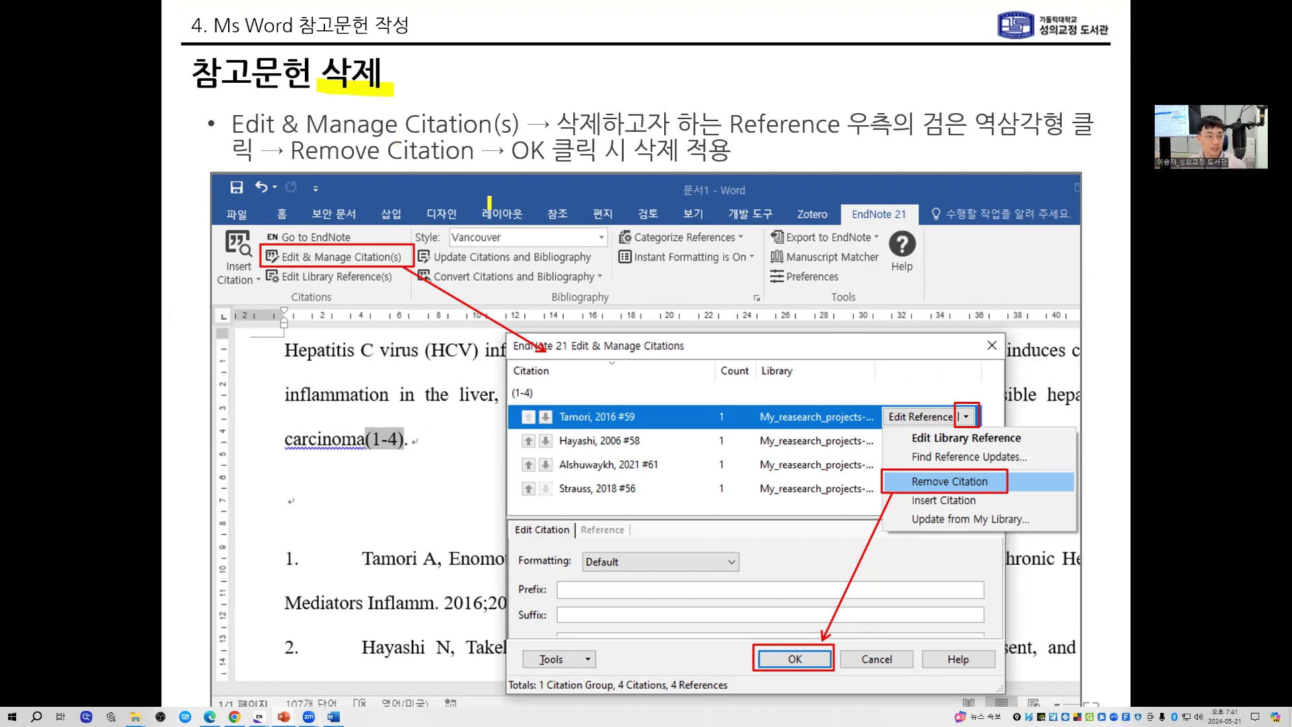
pyautogui.moveTo(868, 202)
pyautogui.mouseDown()
pyautogui.moveTo(888, 200)
pyautogui.moveTo(888, 226)
pyautogui.mouseUp()
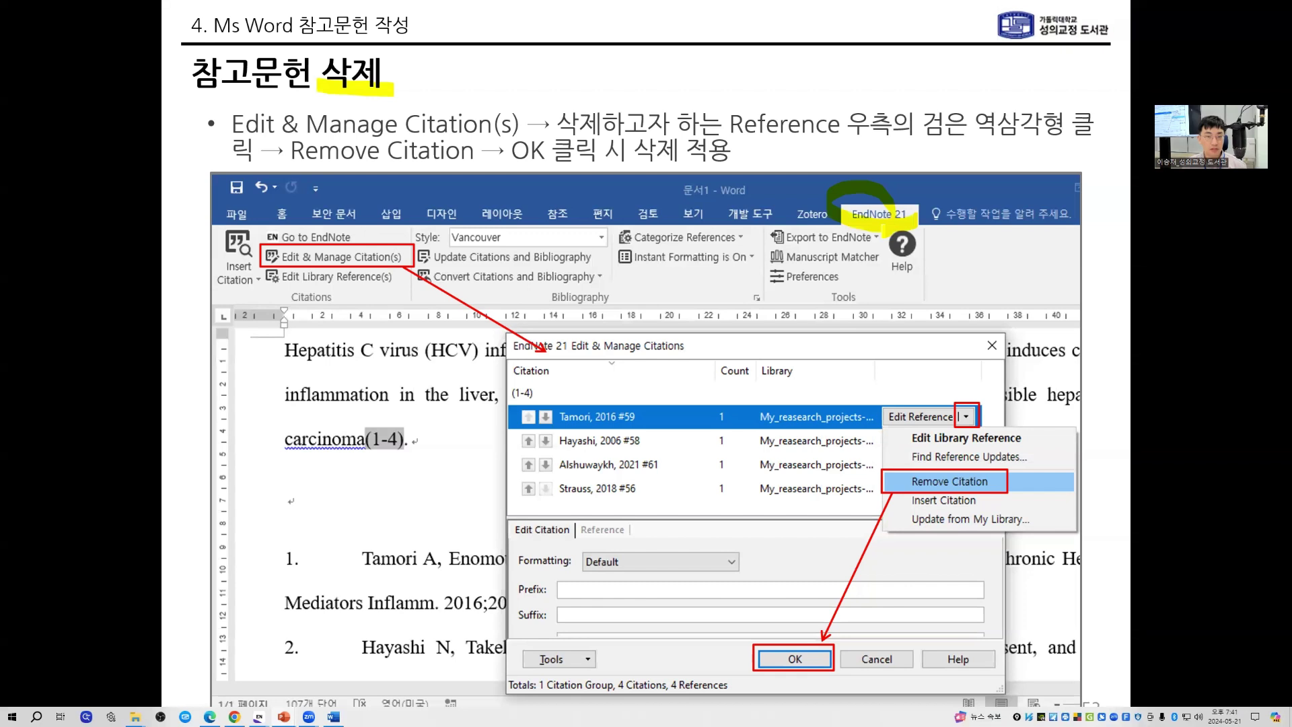
pyautogui.moveTo(269, 257); pyautogui.dragTo(397, 257)
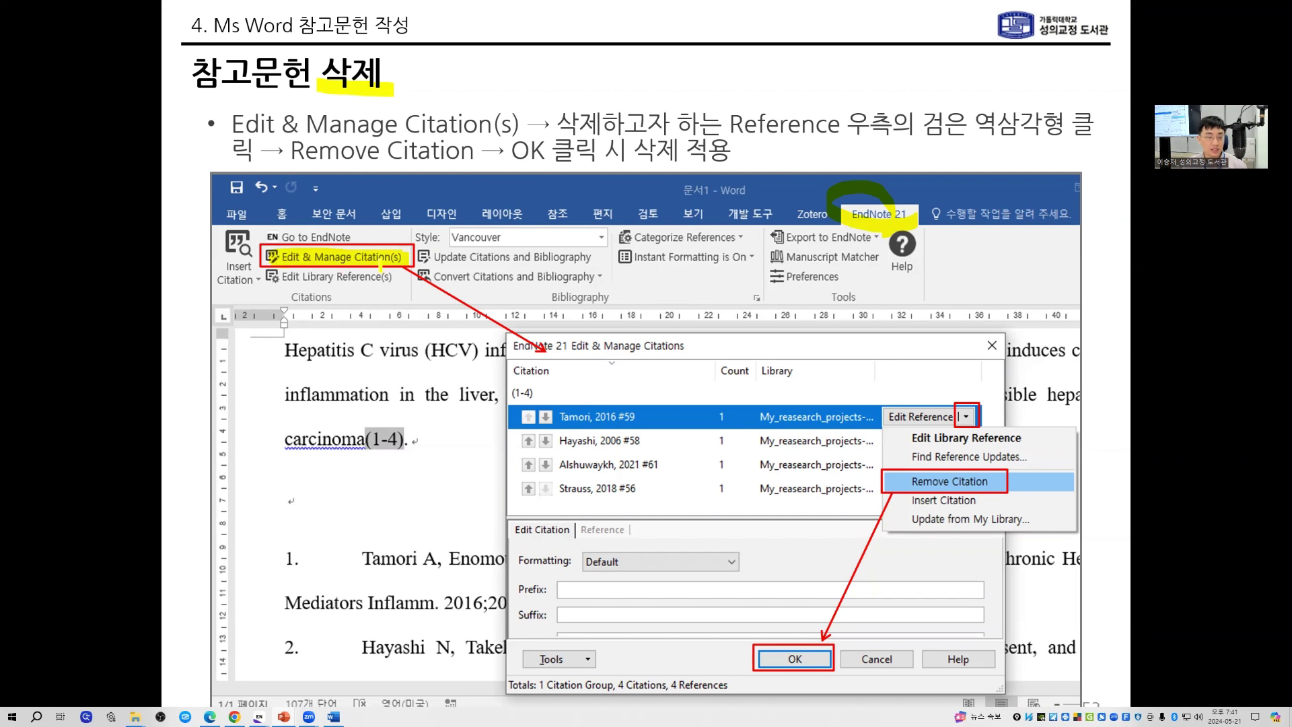
pyautogui.moveTo(514, 352); pyautogui.dragTo(688, 351)
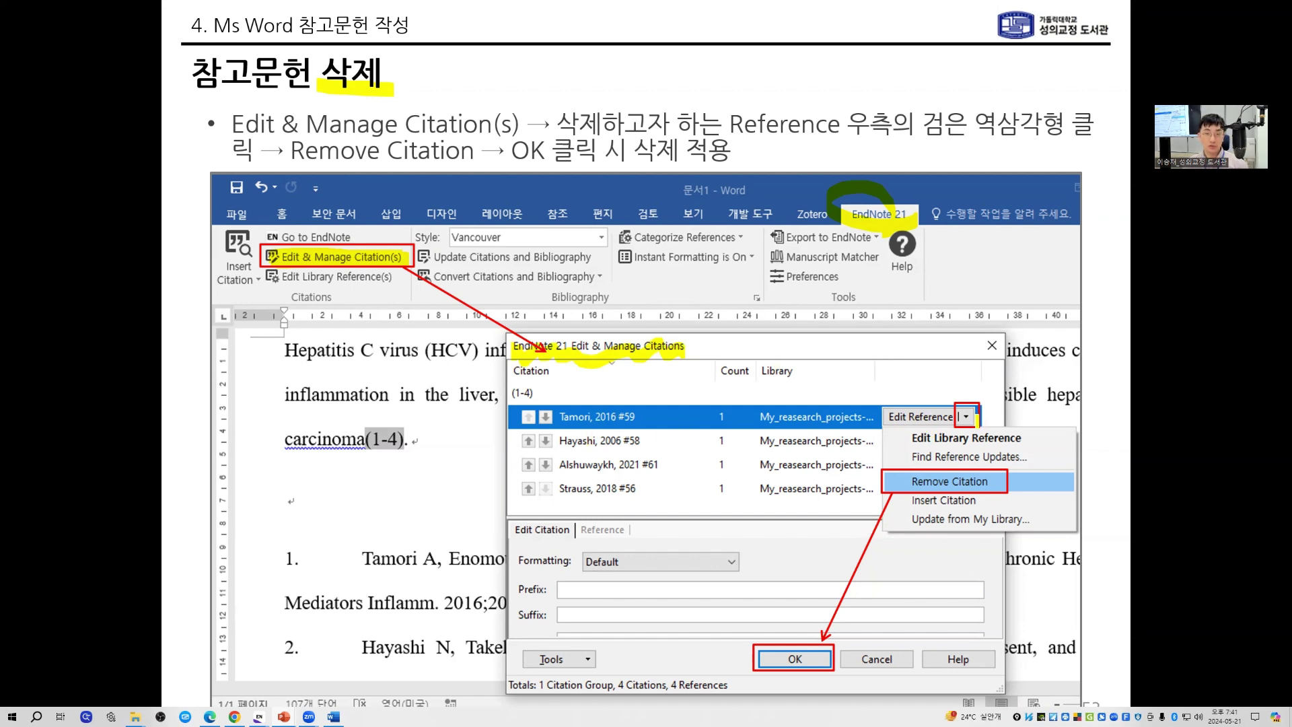
pyautogui.moveTo(975, 425)
pyautogui.mouseDown()
pyautogui.moveTo(959, 412)
pyautogui.moveTo(974, 424)
pyautogui.mouseUp()
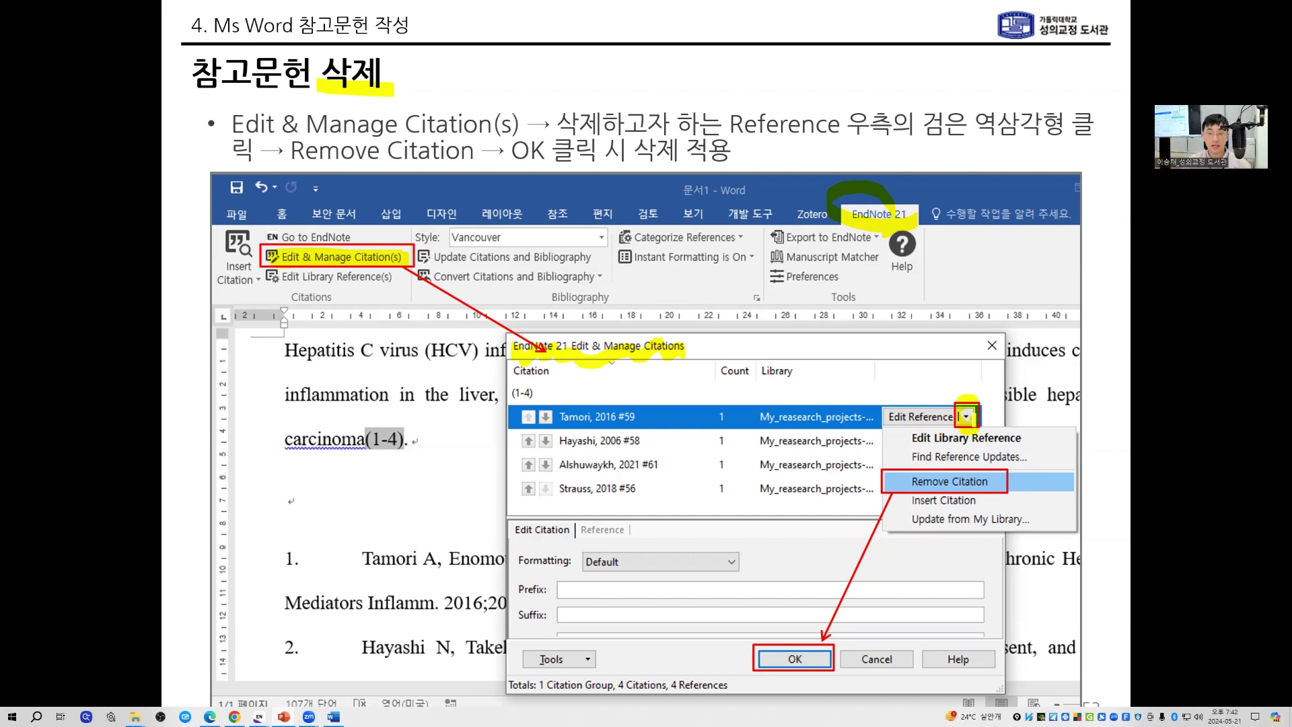
pyautogui.moveTo(913, 479); pyautogui.dragTo(995, 479)
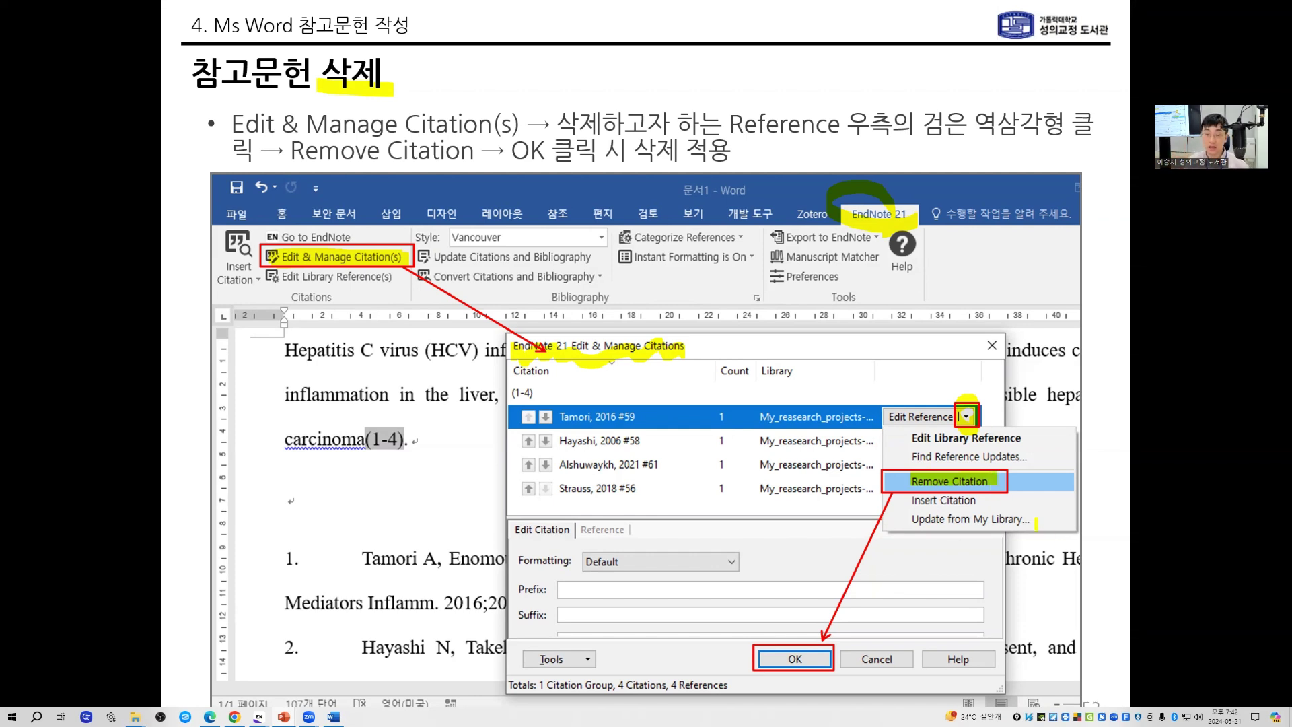
# - End the slideshow without keeping the ink annotations and return to the cited paragraph in Word with nothing selected
pyautogui.rightClick(1071, 551)
pyautogui.click(1106, 545)
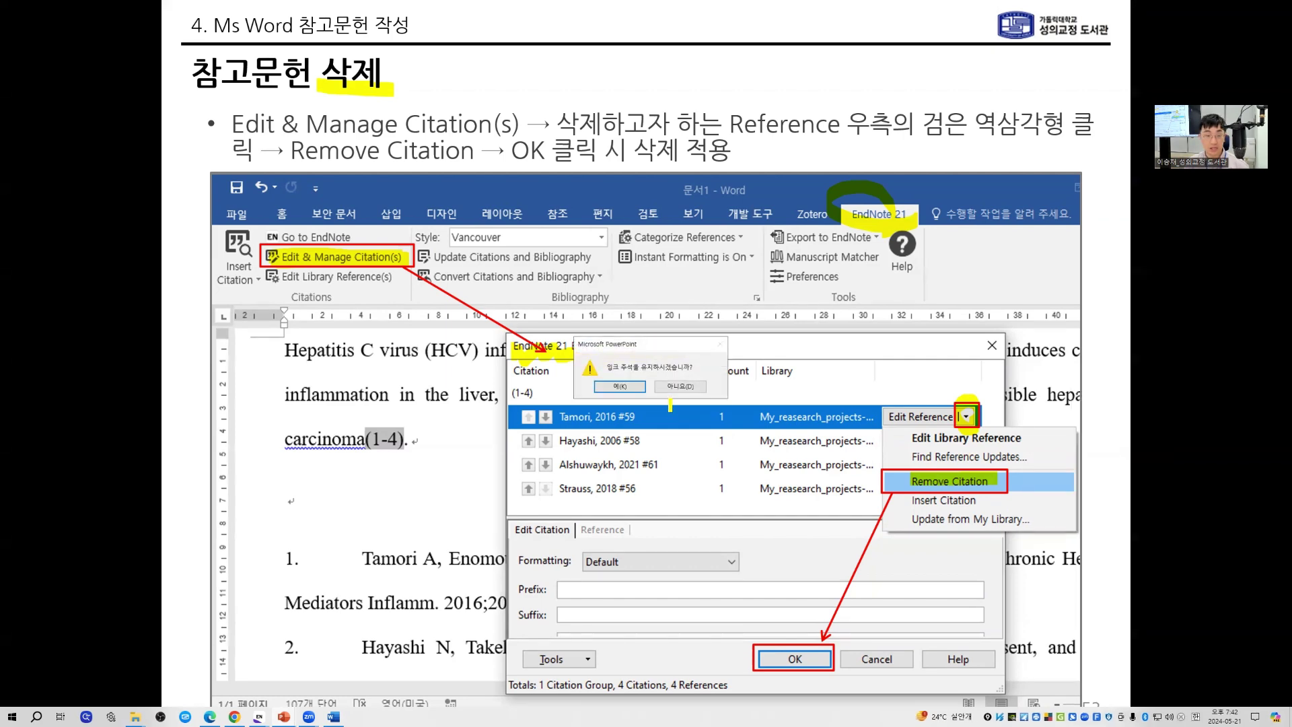
pyautogui.click(680, 388)
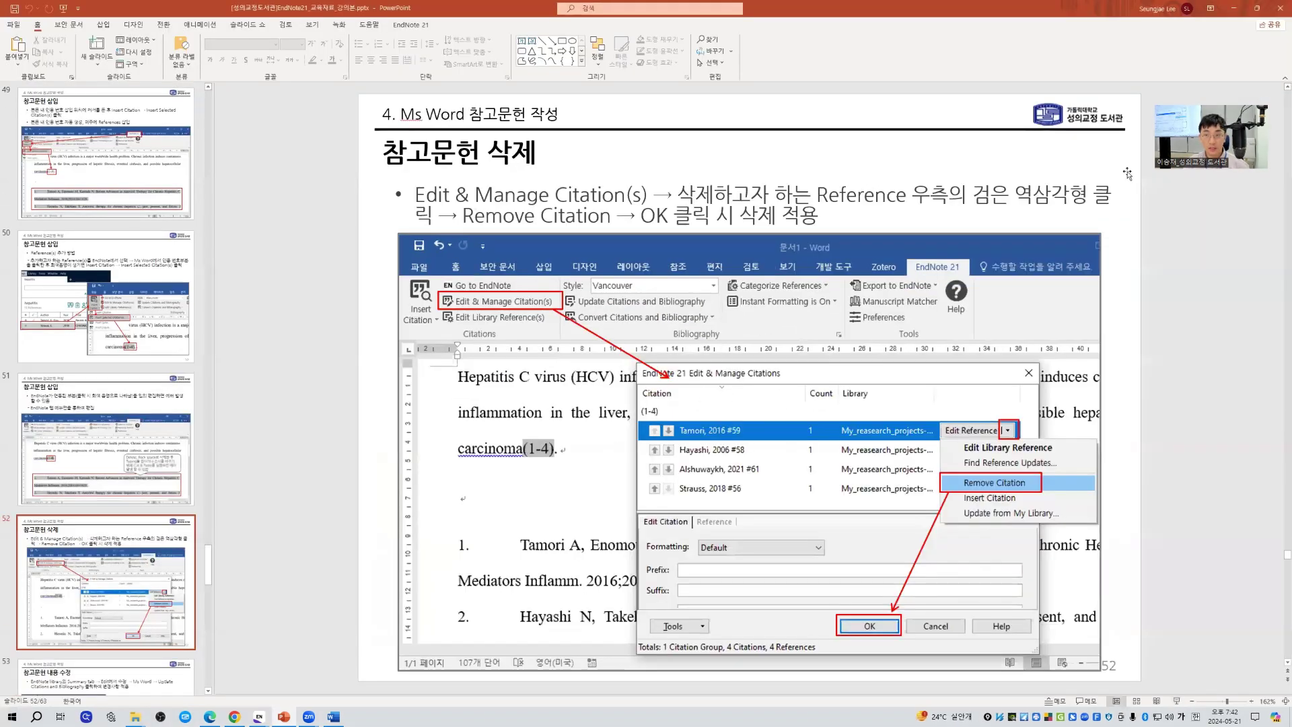
pyautogui.click(1232, 7)
pyautogui.scroll(-1, 800, 290)
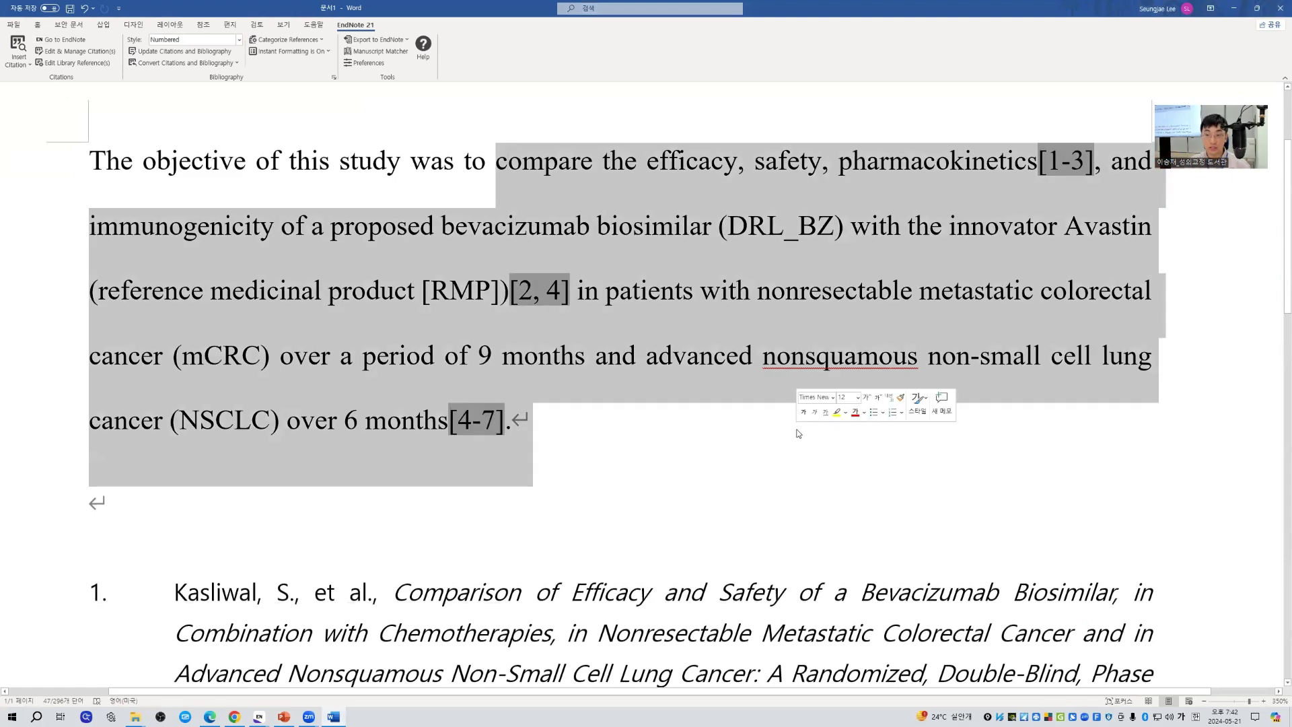
pyautogui.click(730, 485)
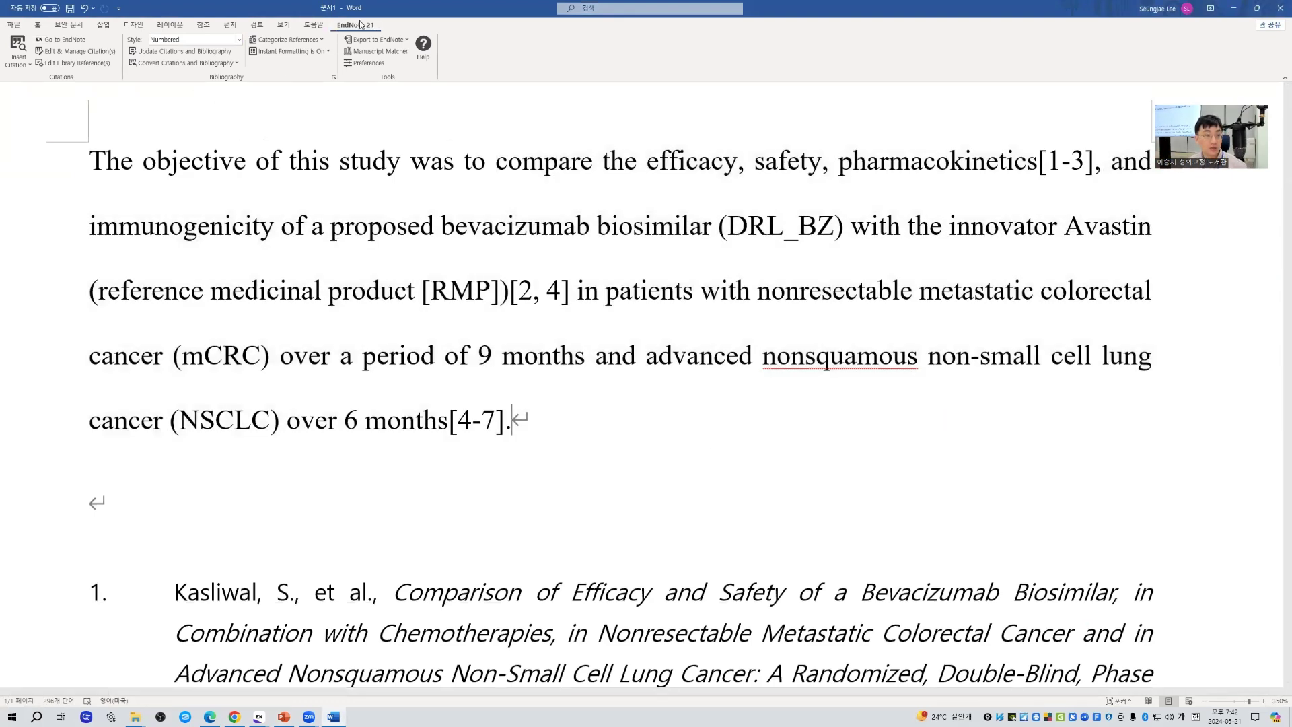
# - Bring up EndNote's Edit & Manage Citations for the document, move its window aside and go through the references in groups [1-3] and [2, 4]
pyautogui.click(83, 57)
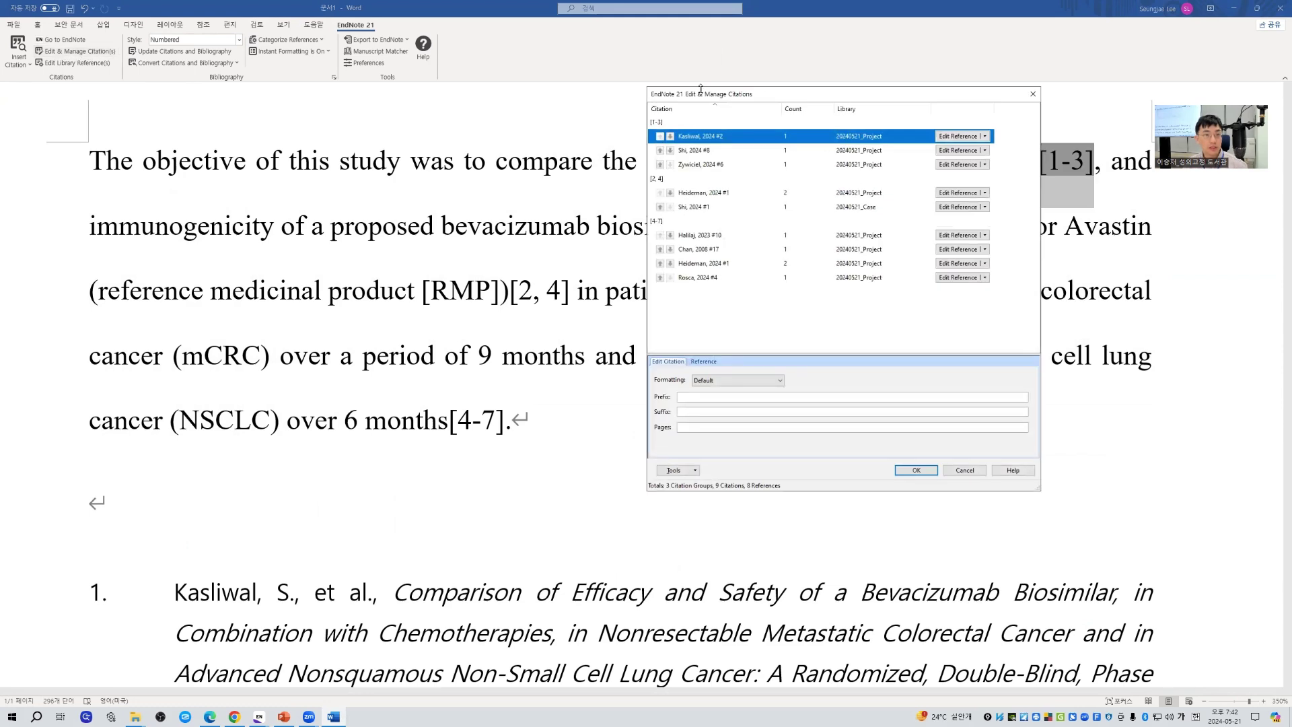
pyautogui.moveTo(694, 100); pyautogui.dragTo(644, 112)
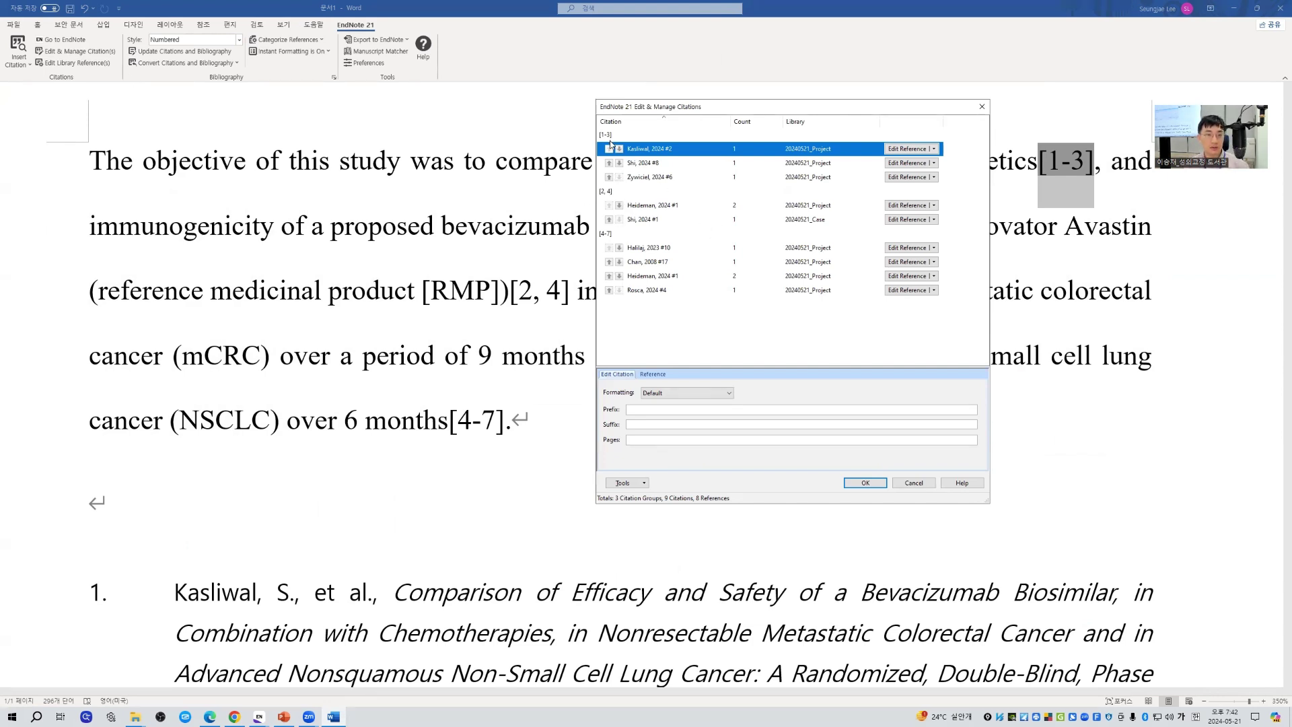
pyautogui.click(641, 164)
pyautogui.click(642, 175)
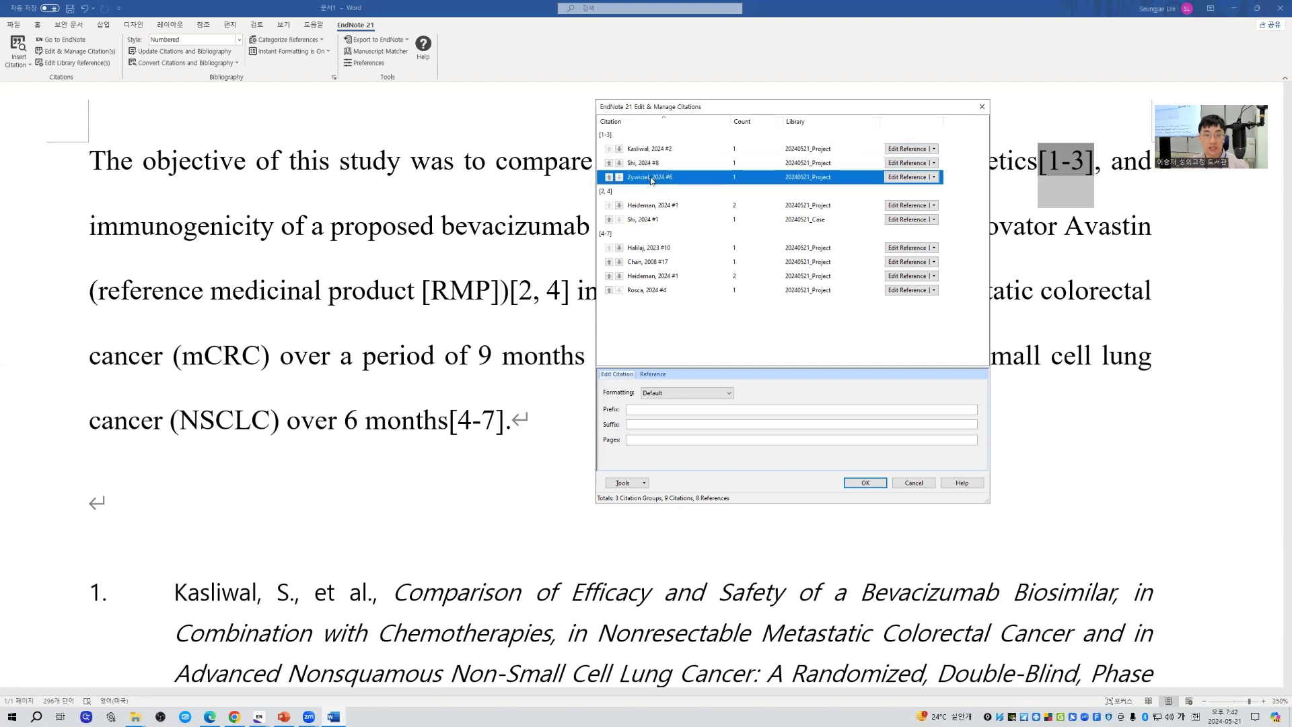
pyautogui.click(654, 204)
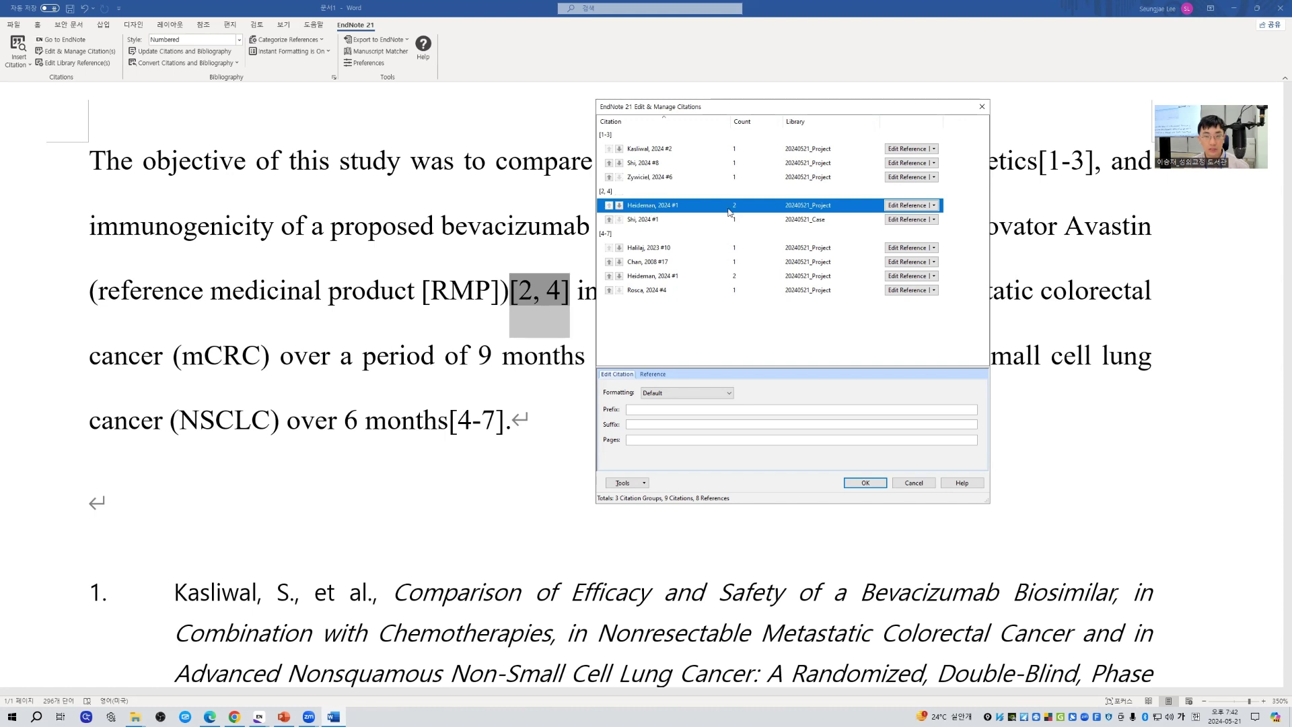
# - Examine how the references listed under [1-3], [2, 4] and [4-7] correspond to the in-text citations in the paragraph
pyautogui.click(732, 162)
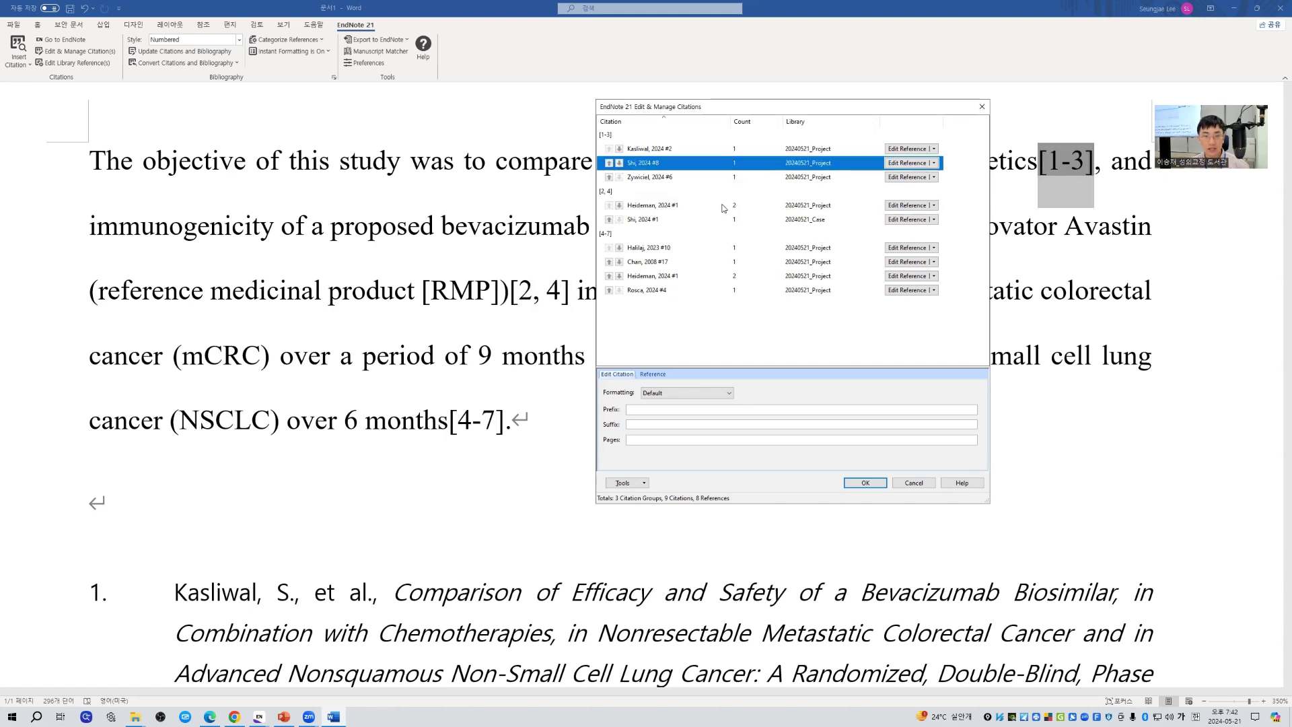
pyautogui.click(723, 208)
pyautogui.click(725, 178)
pyautogui.click(719, 213)
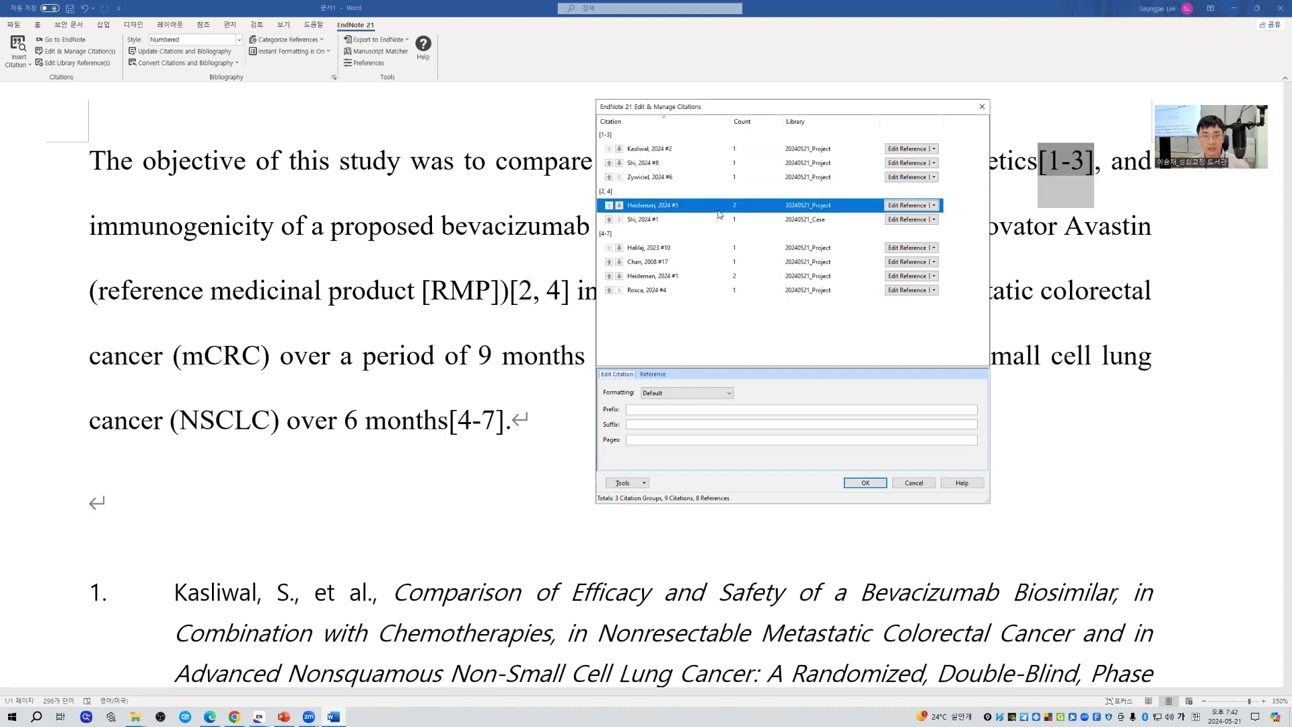
pyautogui.click(722, 177)
pyautogui.click(716, 208)
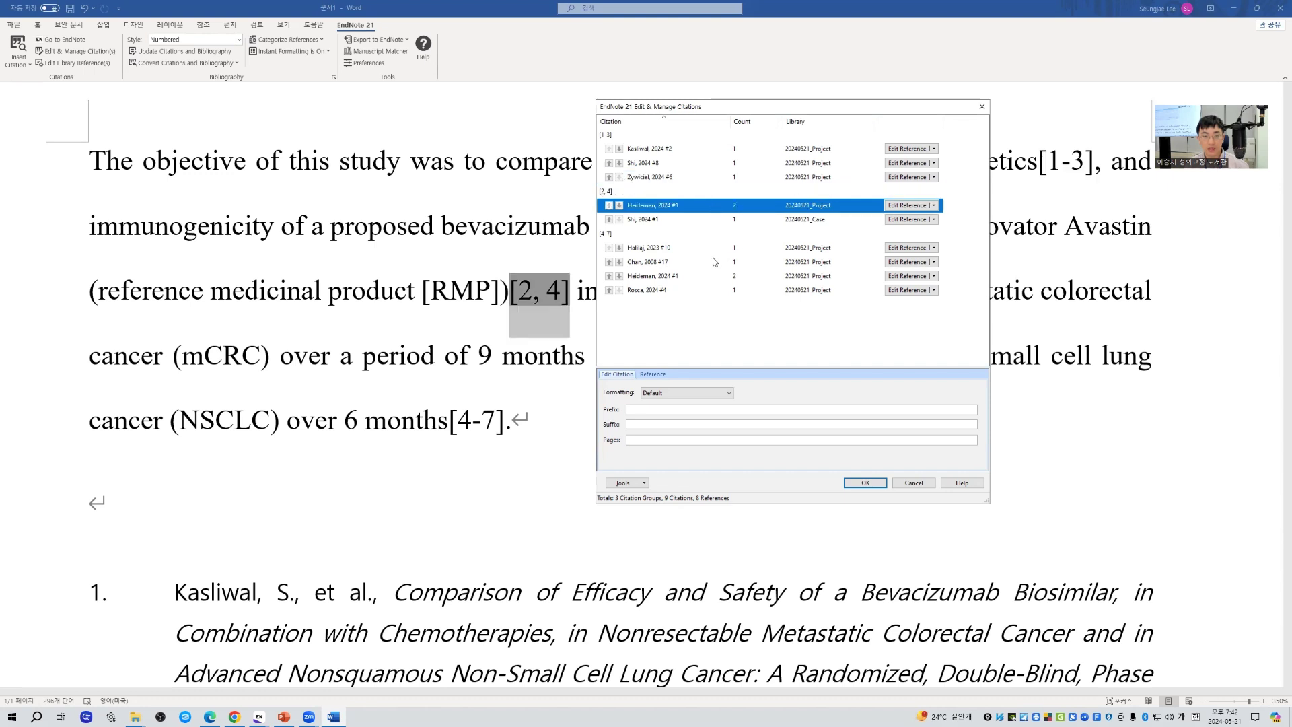
pyautogui.click(715, 261)
pyautogui.click(707, 207)
pyautogui.click(705, 180)
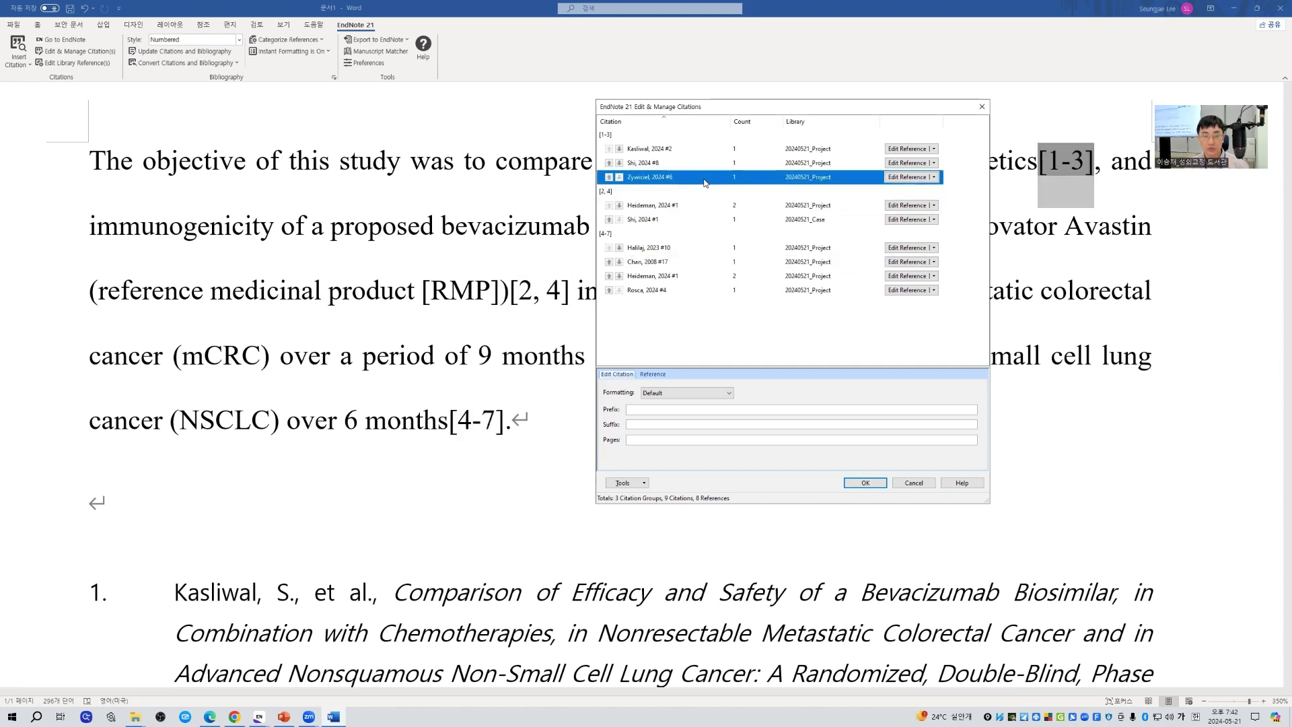
pyautogui.click(703, 222)
pyautogui.click(673, 165)
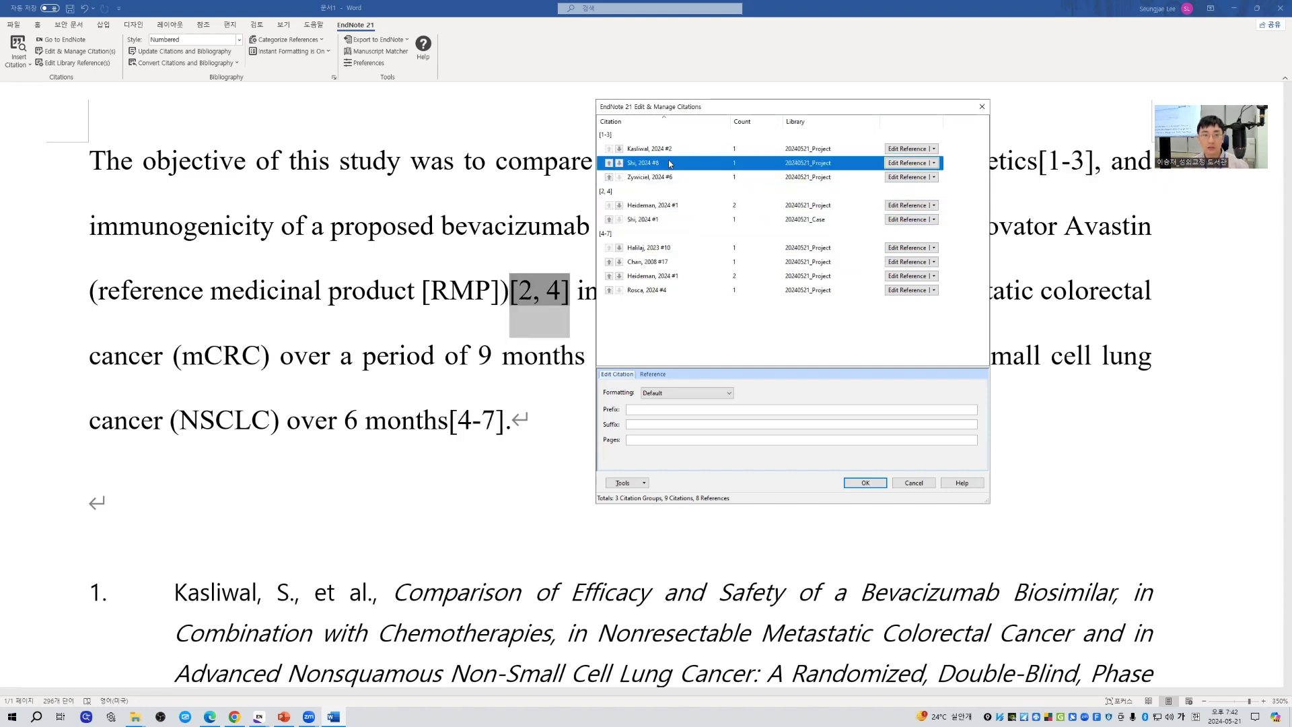
pyautogui.click(612, 150)
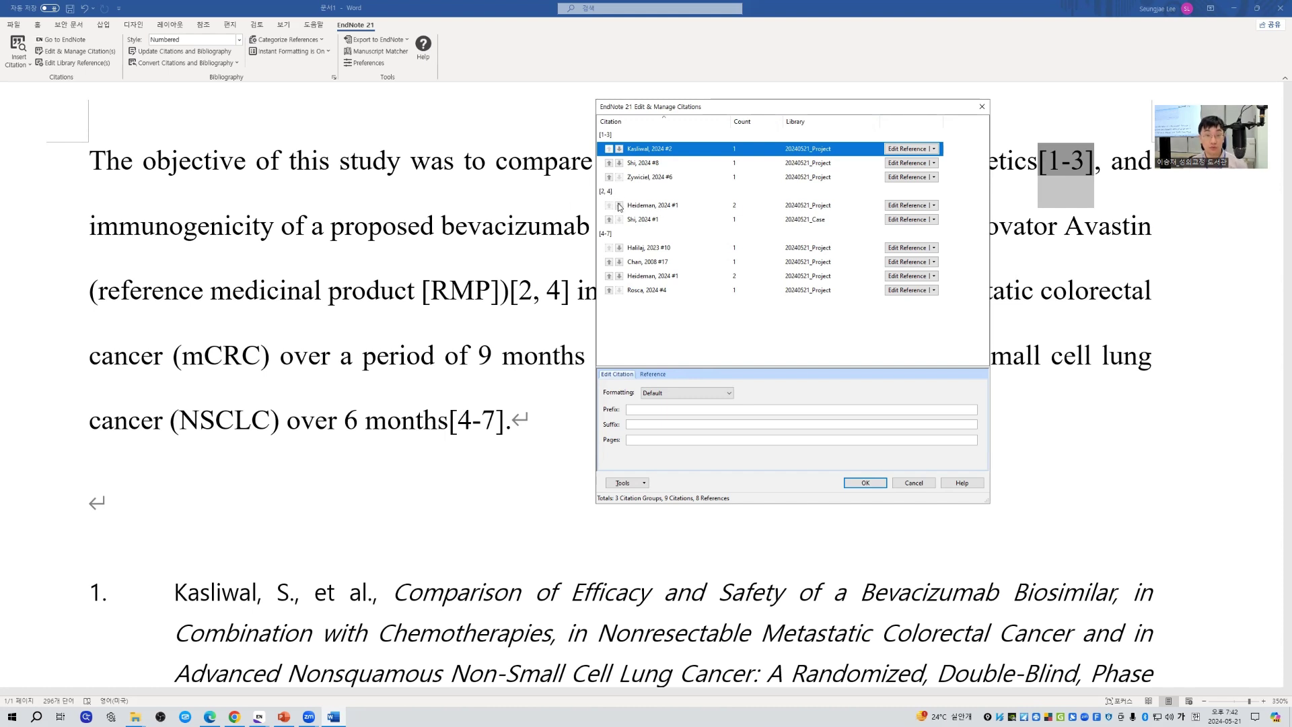
# - Remove the third reference from the [1-3] citation group
pyautogui.click(698, 178)
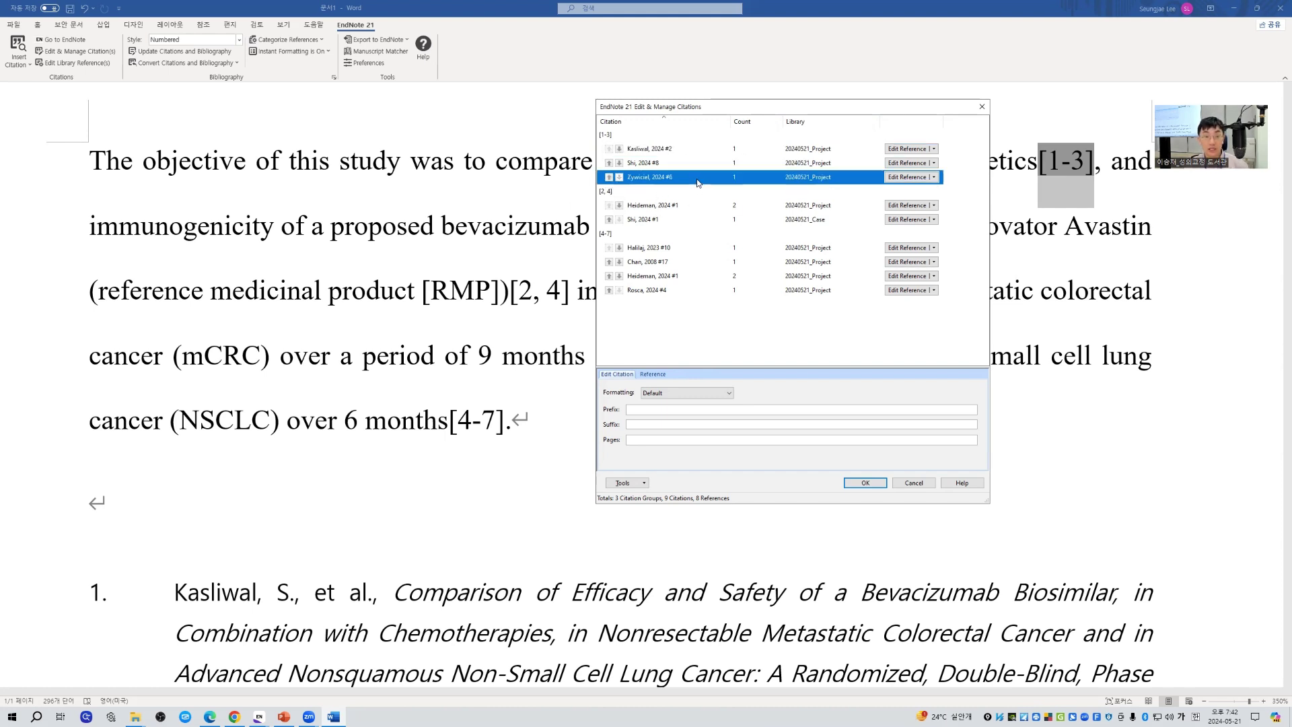
pyautogui.click(934, 177)
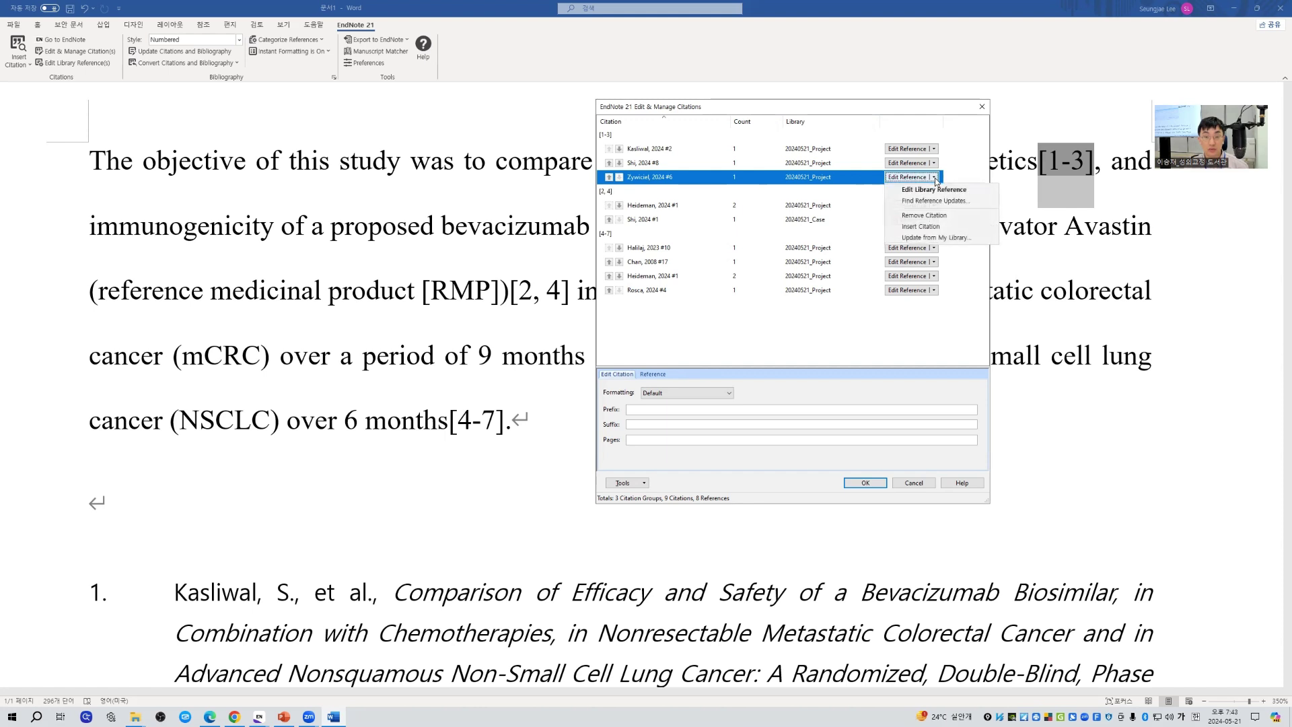
pyautogui.click(933, 216)
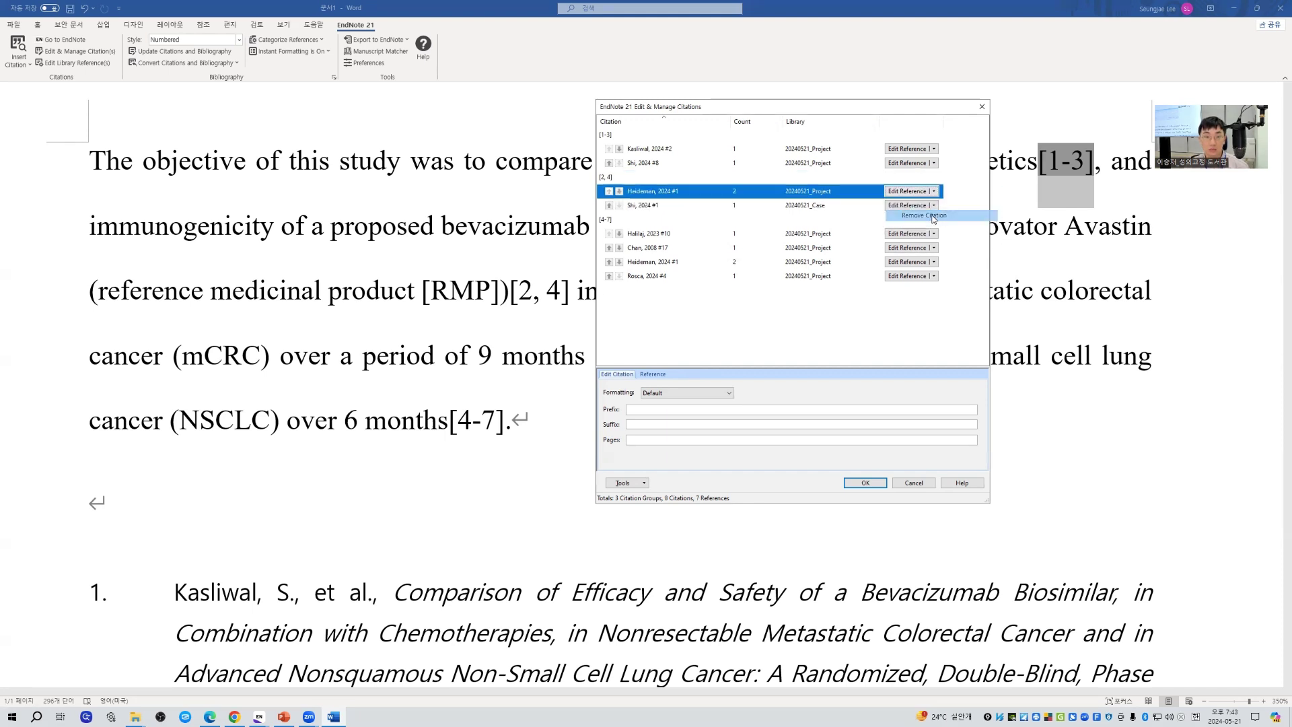
# - Remove both references from the [2, 4] citation group
pyautogui.click(935, 192)
pyautogui.click(936, 230)
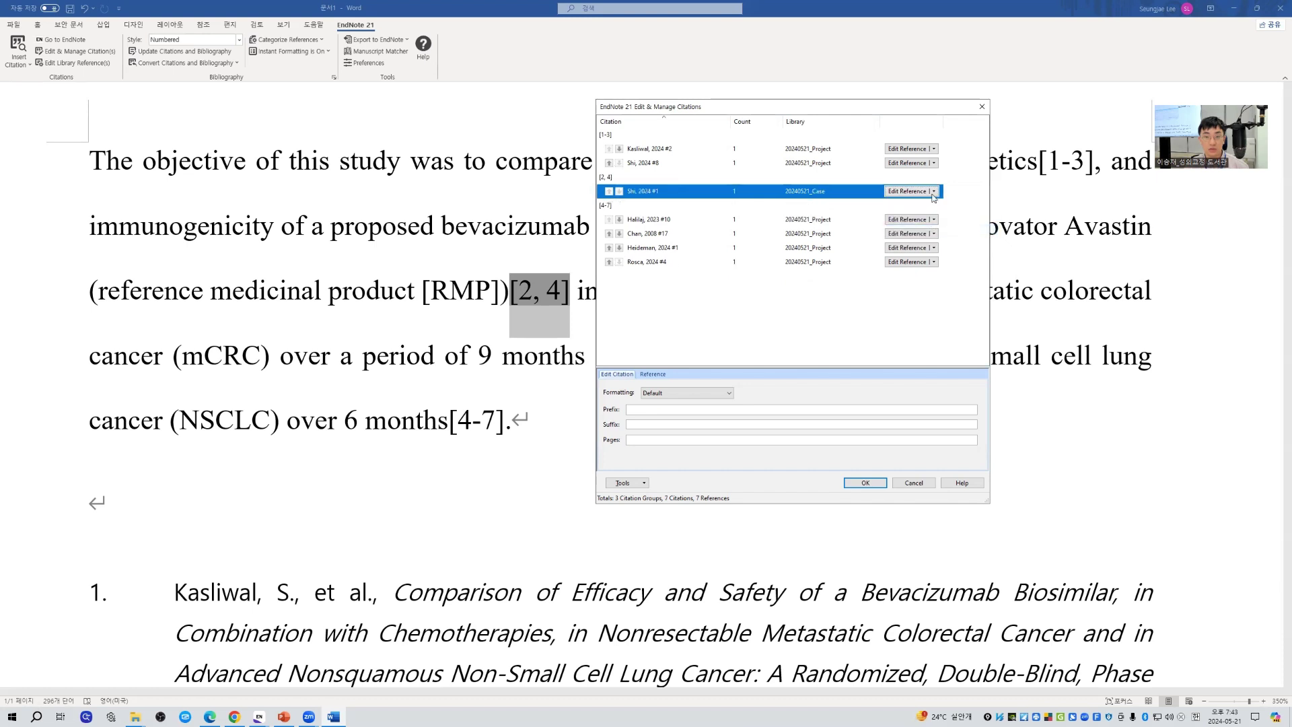
pyautogui.click(934, 191)
pyautogui.click(936, 230)
# - Remove the last two references from the [4-7] citation group
pyautogui.click(833, 232)
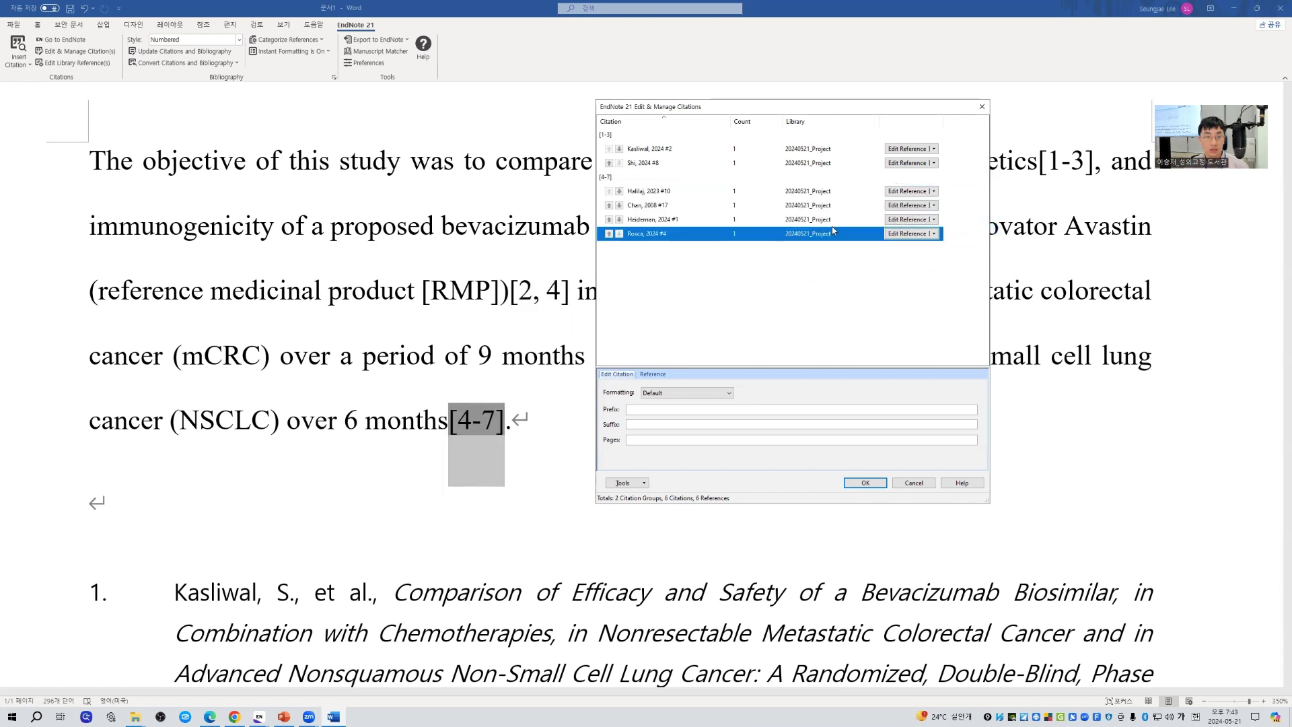
pyautogui.click(934, 234)
pyautogui.click(935, 273)
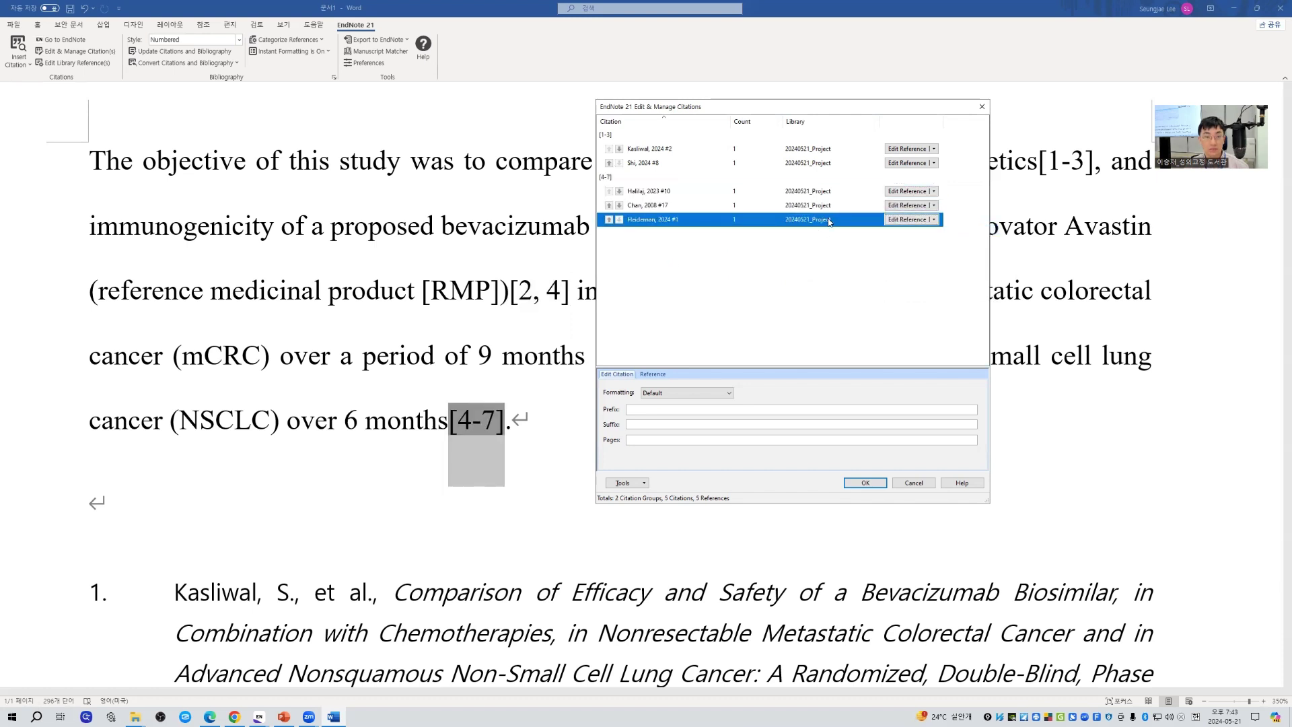
pyautogui.click(938, 222)
pyautogui.click(936, 260)
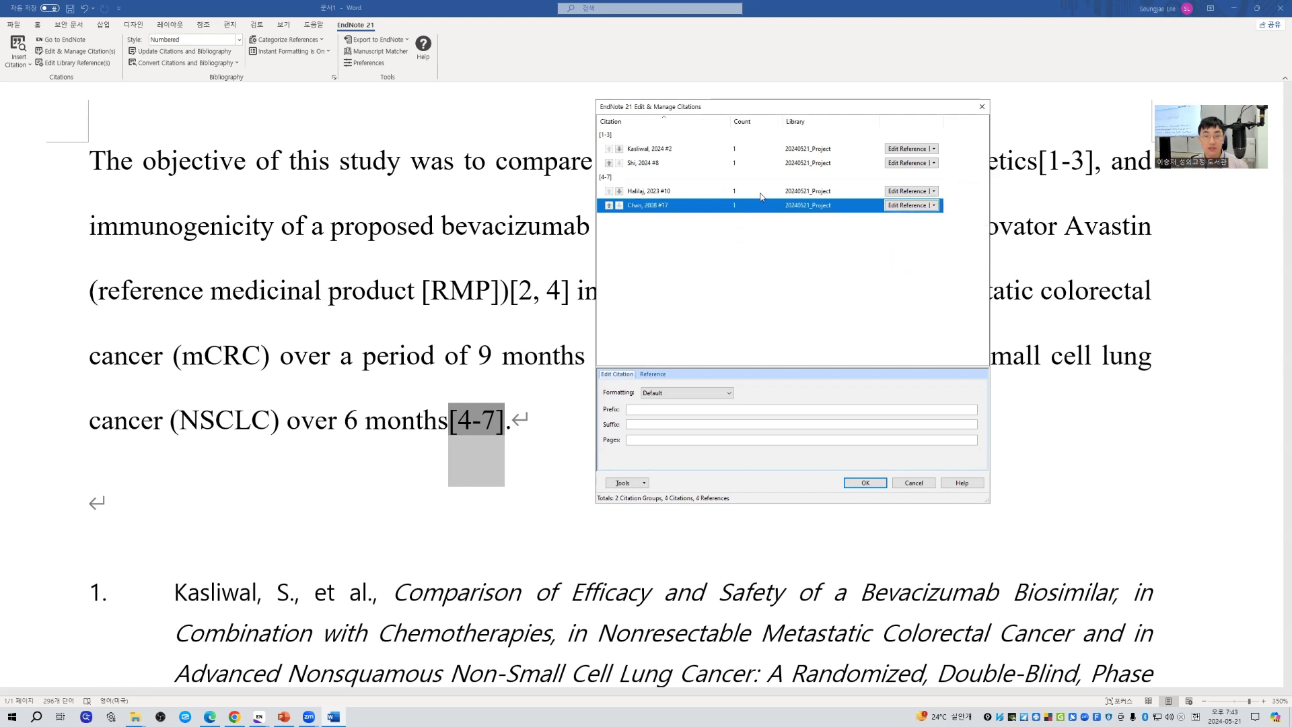
# - Go through the remaining references, apply the citation removals and check the paragraph's citations and the bibliography
pyautogui.press('Up')
pyautogui.press('Up')
pyautogui.press('Up')
pyautogui.press('Down')
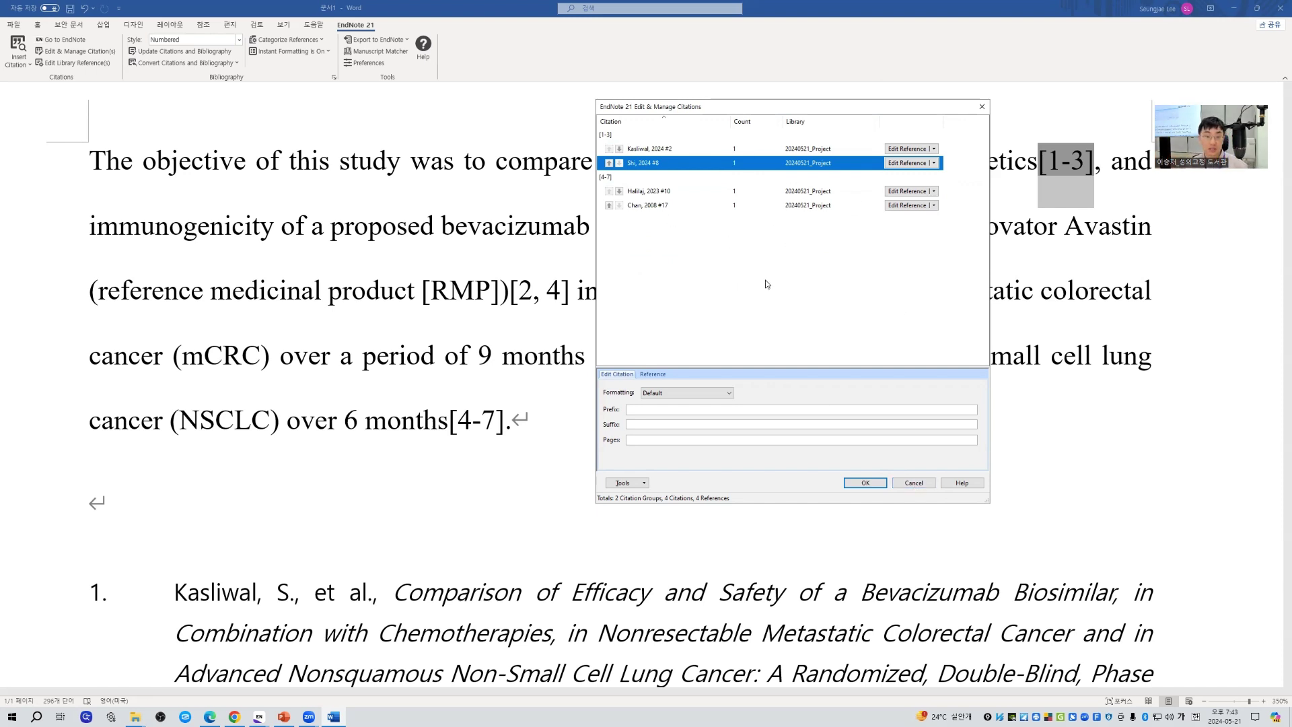
pyautogui.click(865, 484)
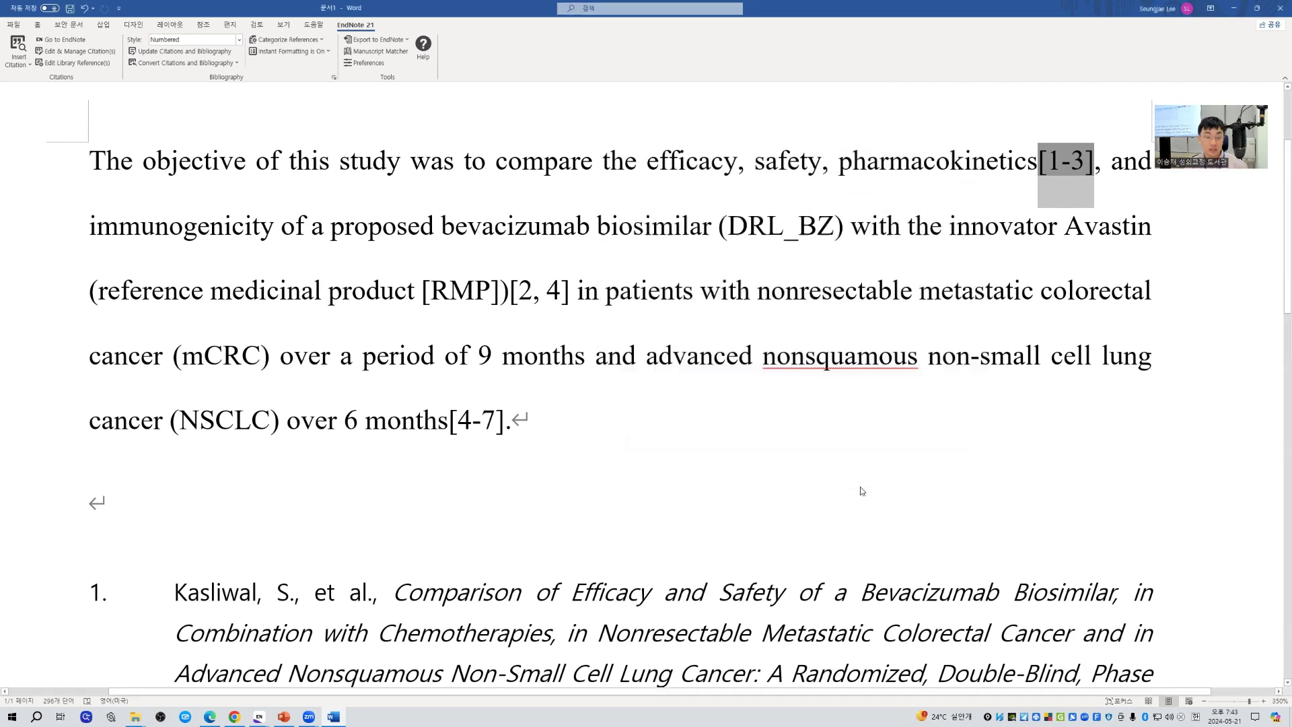
pyautogui.click(693, 417)
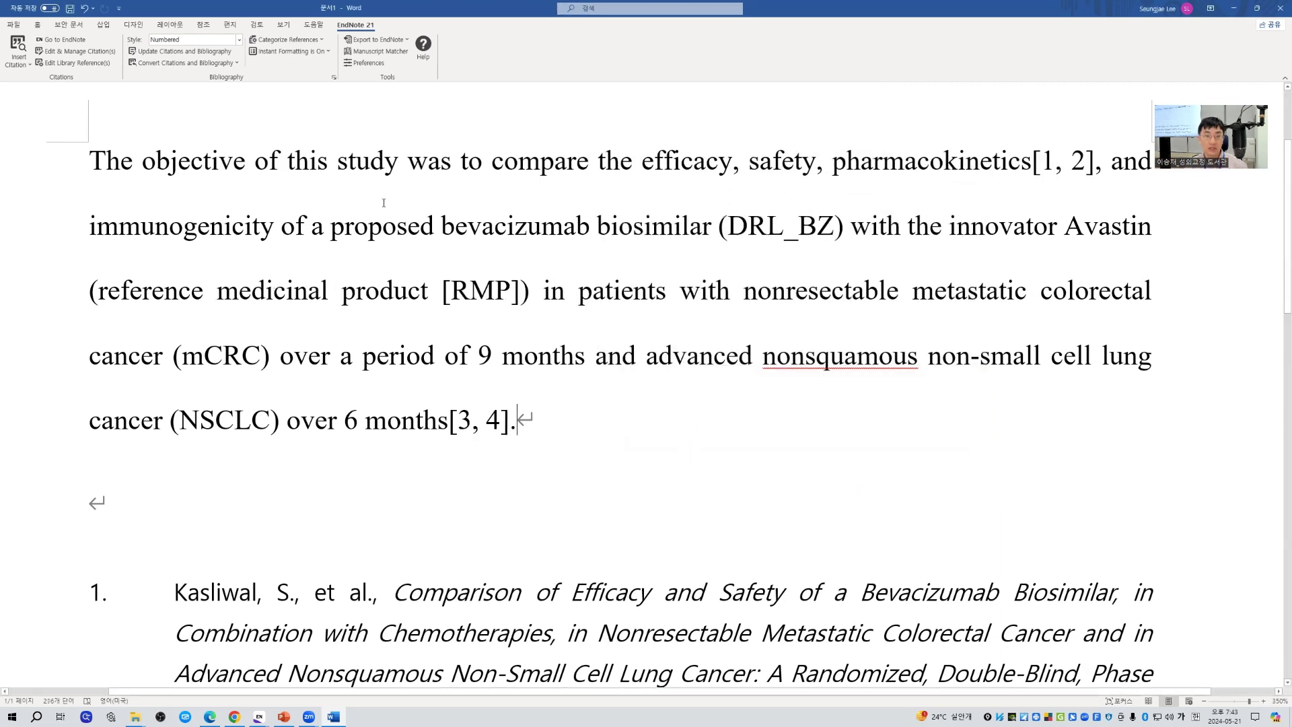
pyautogui.moveTo(377, 187); pyautogui.dragTo(755, 441)
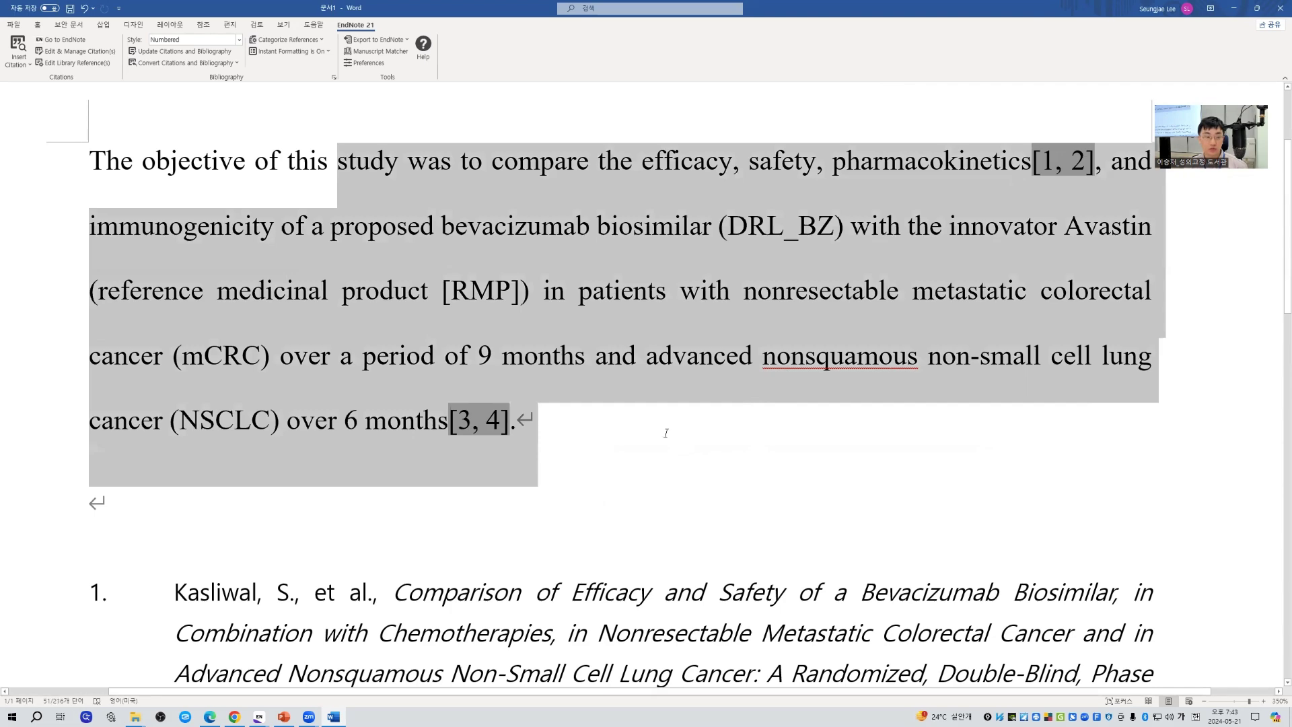
pyautogui.scroll(-5, 748, 392)
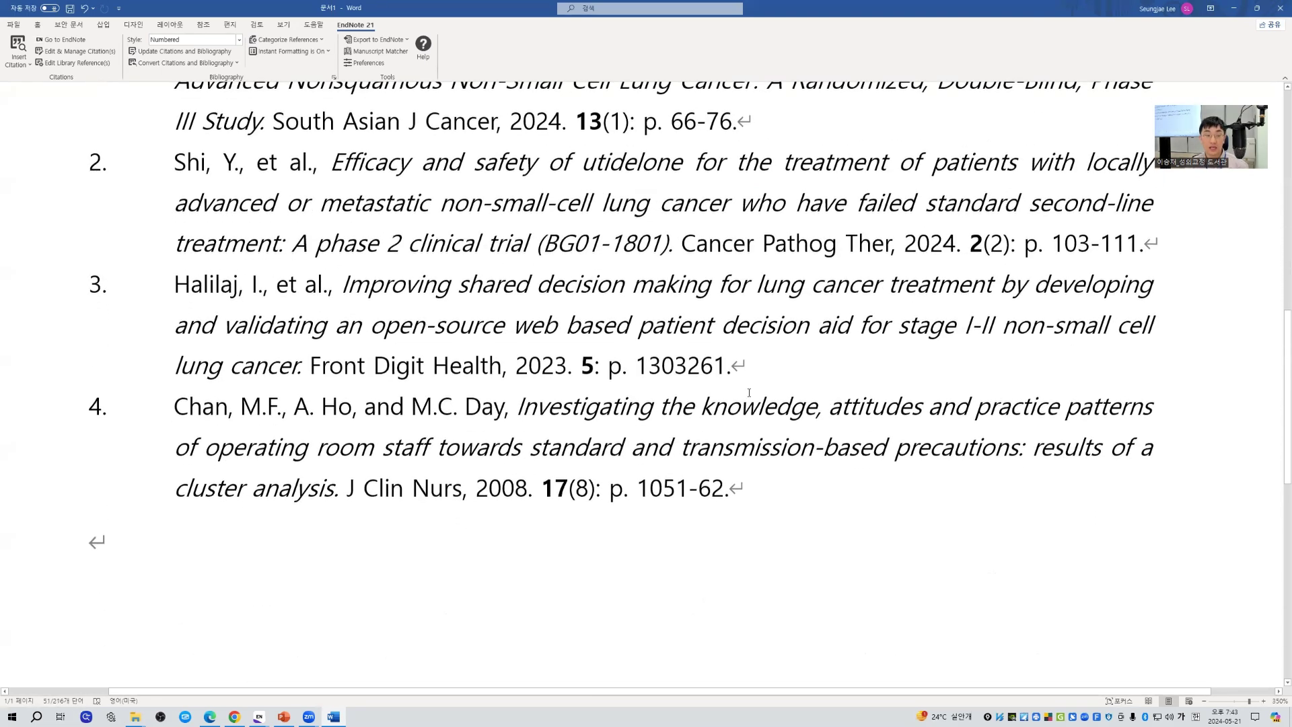
# - Review the bibliography entries and the actions offered for the second reference of the [1, 2] citation group, leaving the citations as they are
pyautogui.scroll(2, 748, 392)
pyautogui.moveTo(1142, 416); pyautogui.dragTo(42, 318)
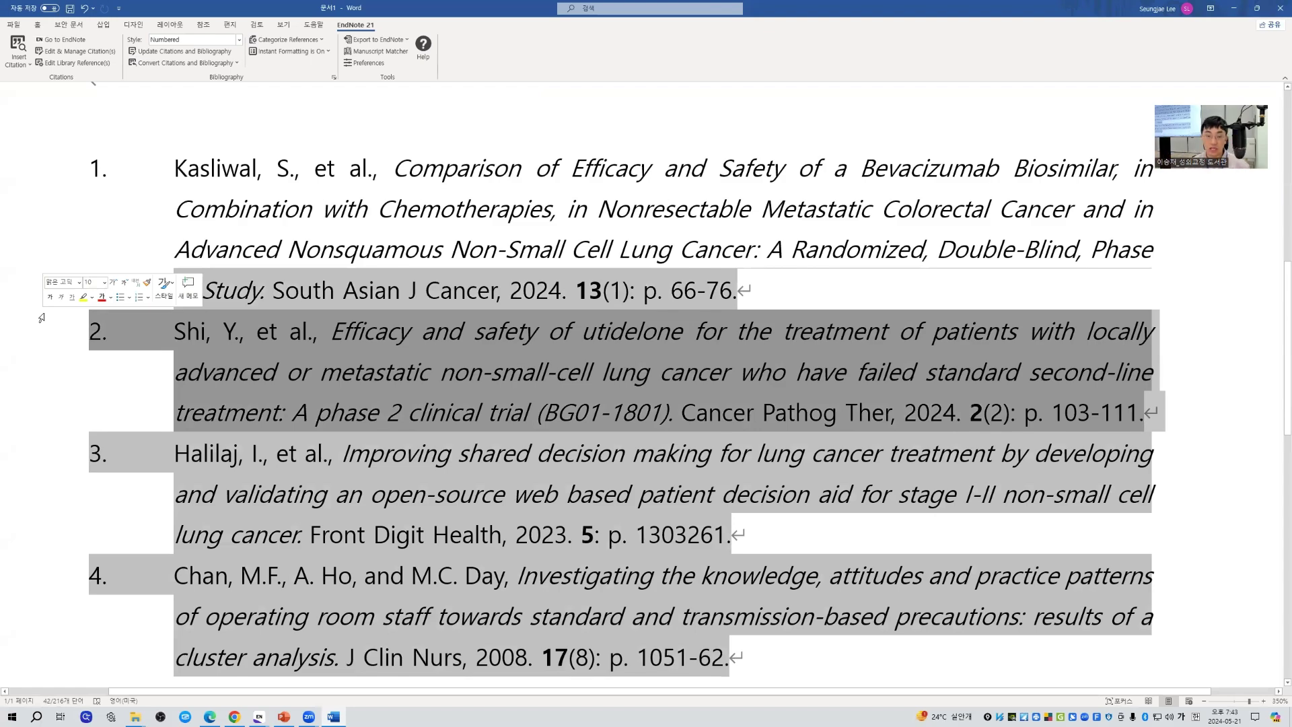
pyautogui.scroll(6, 637, 402)
pyautogui.scroll(-3, 637, 402)
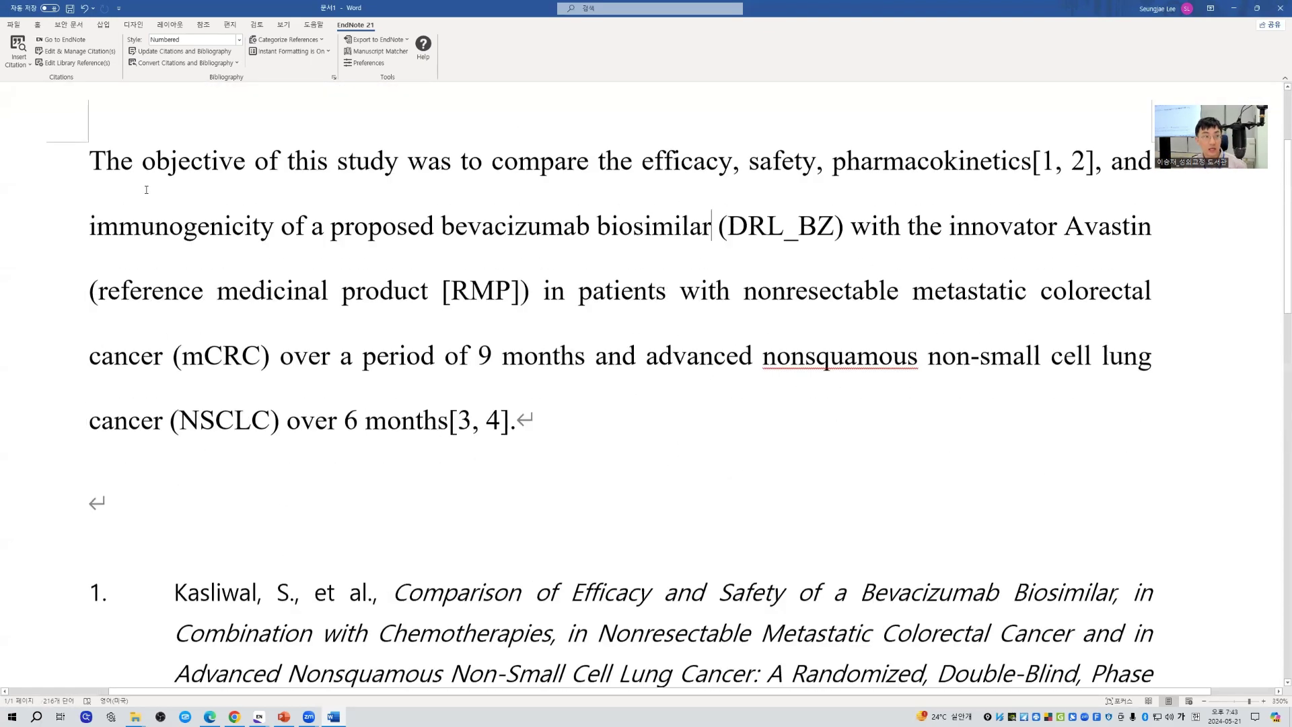
pyautogui.click(79, 51)
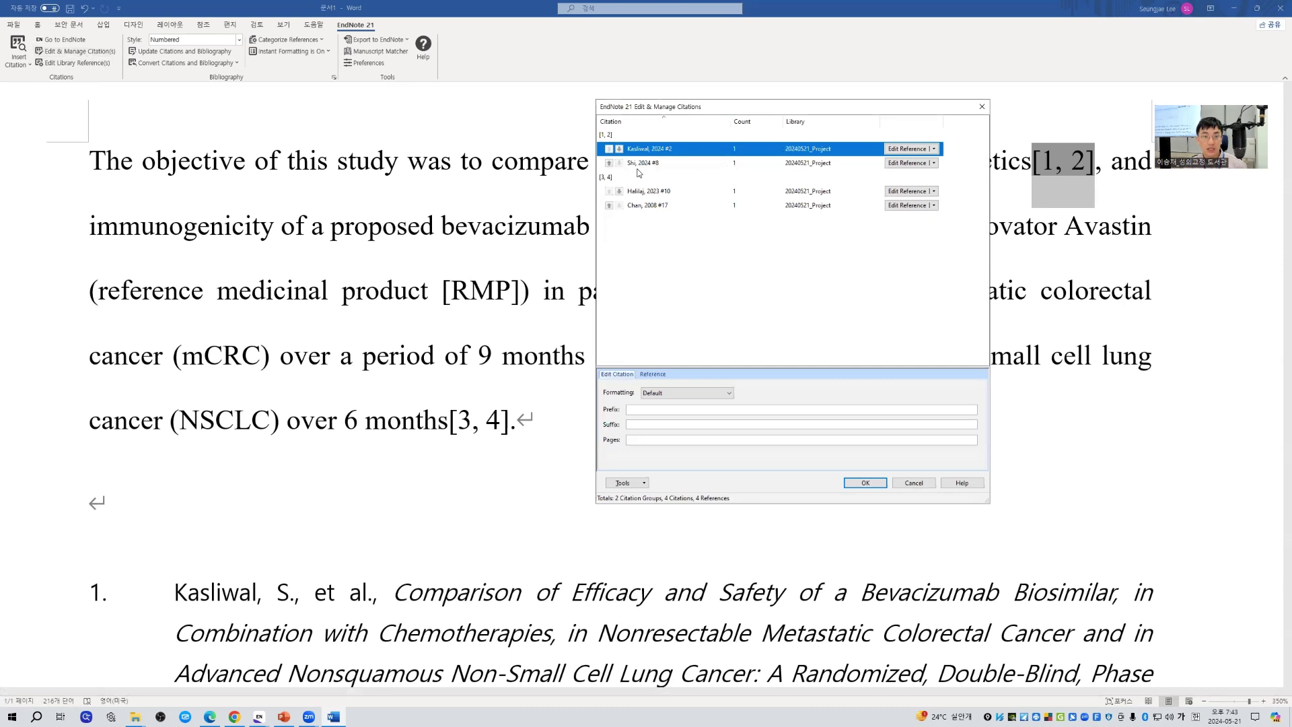
pyautogui.click(637, 163)
pyautogui.click(935, 163)
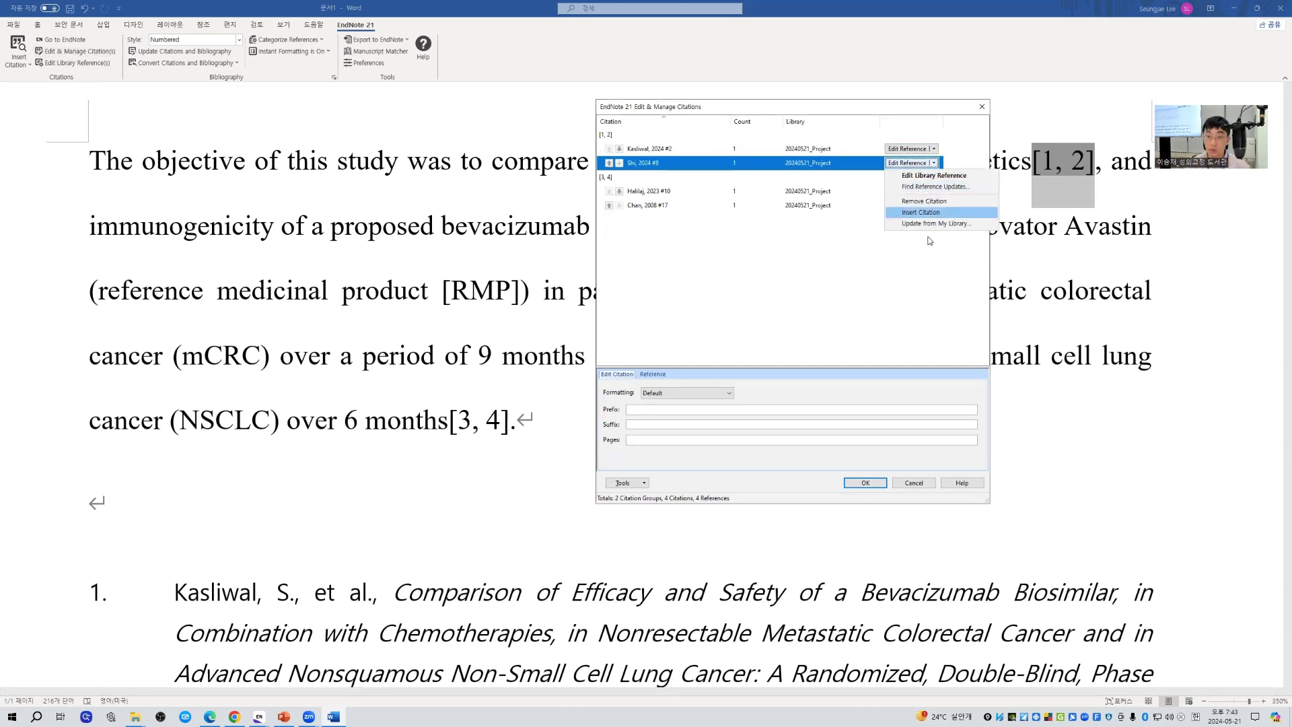
pyautogui.click(916, 485)
pyautogui.click(916, 485)
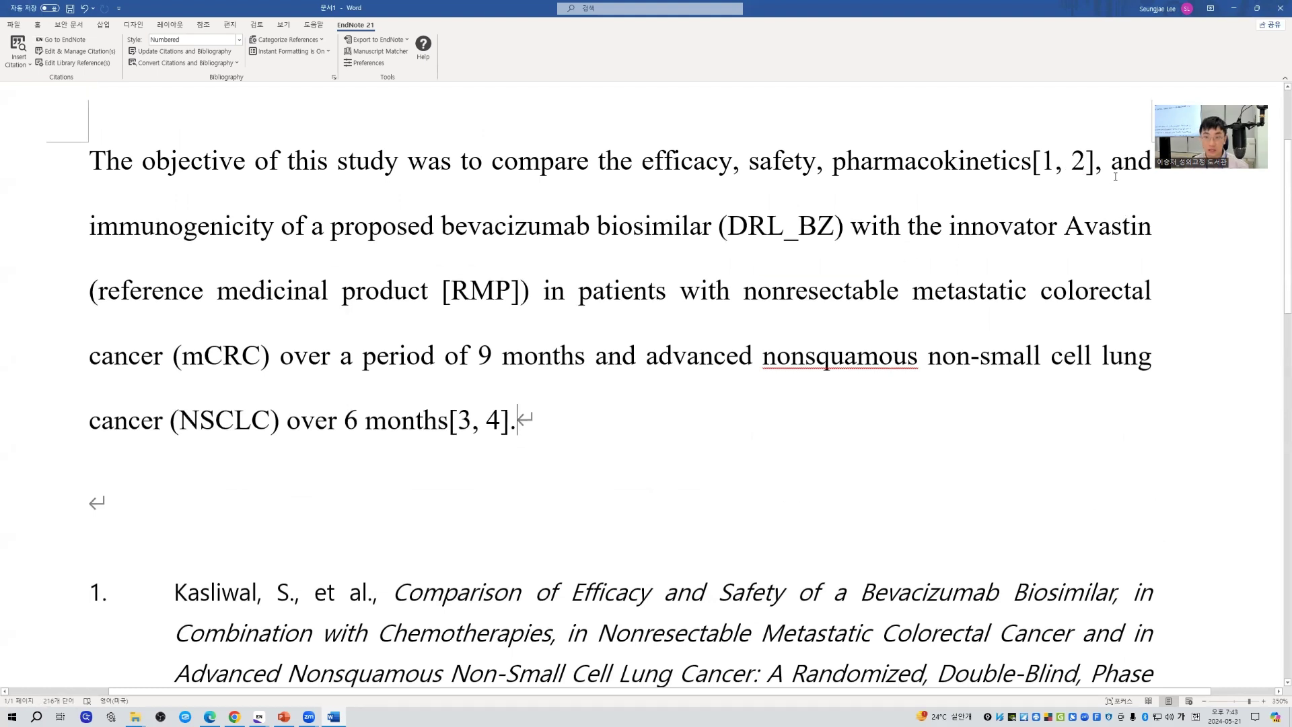
pyautogui.moveTo(1112, 177); pyautogui.dragTo(90, 179)
pyautogui.rightClick(264, 168)
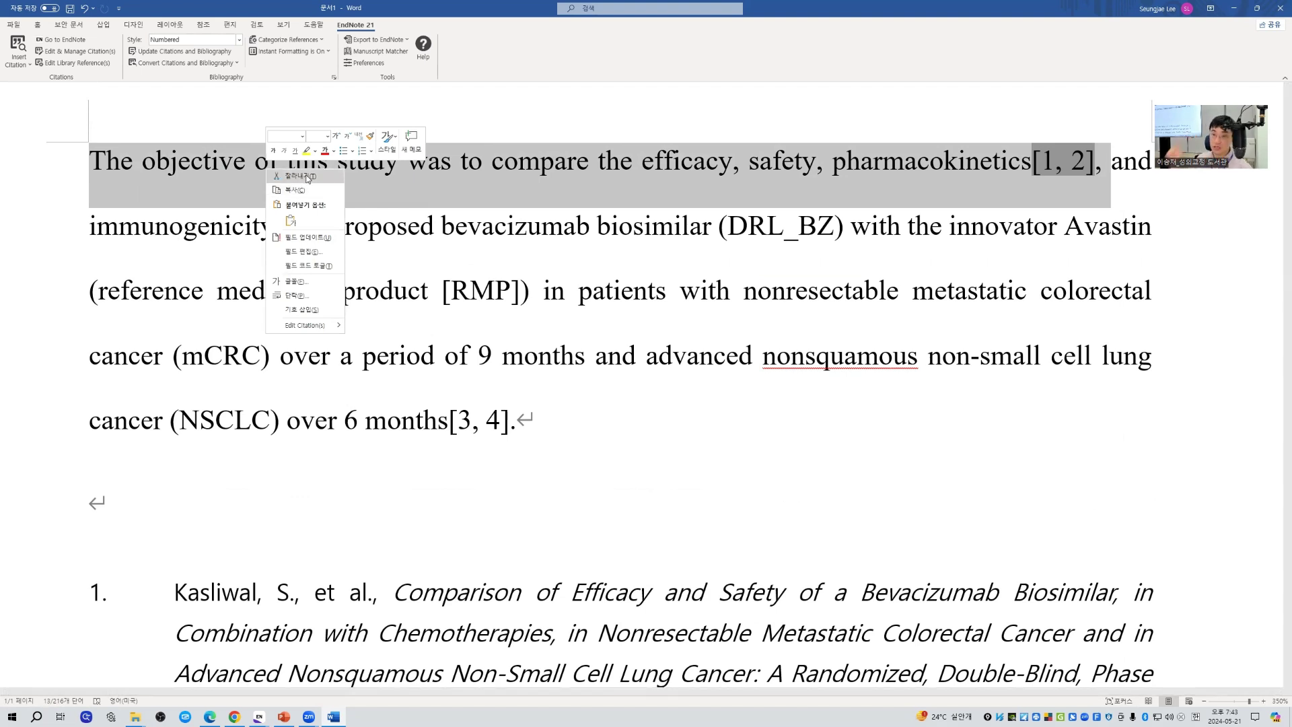
pyautogui.press('Escape')
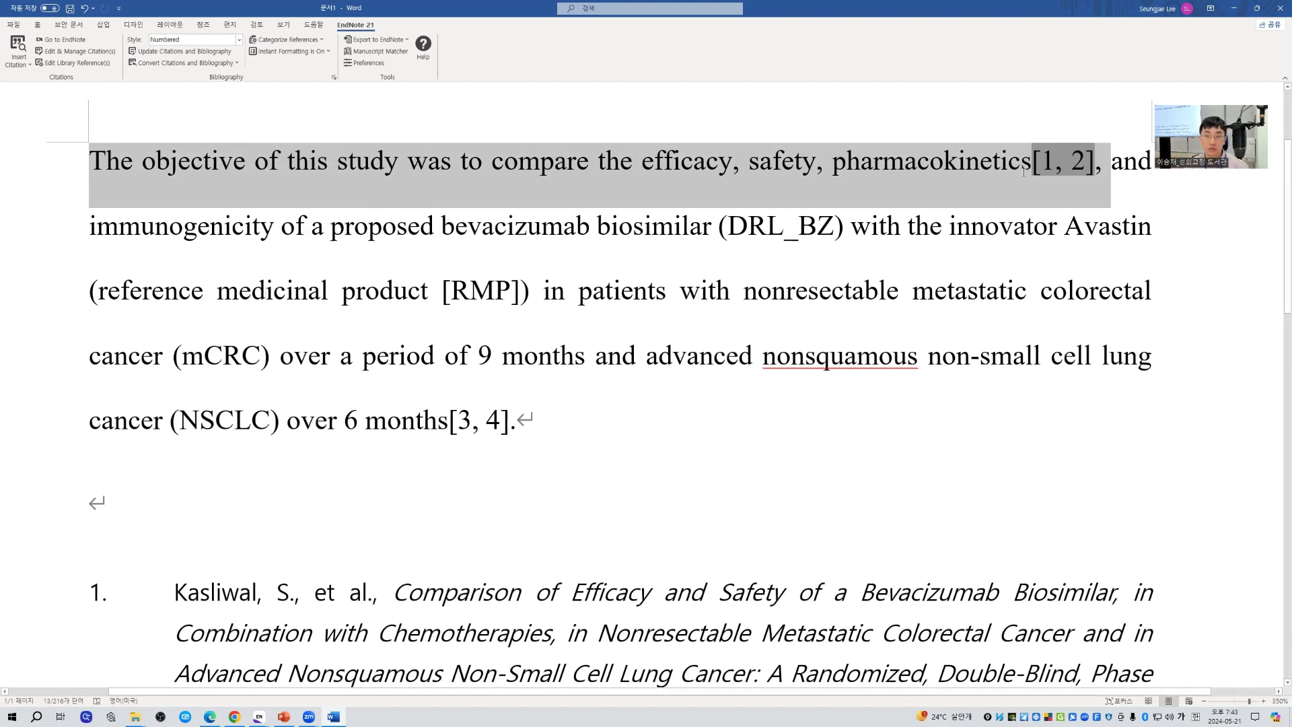
# - Insert the plain-text note "(참고문헌 1번, 2번)" after "pharmacokinetics", directly before the [1, 2] citation
pyautogui.click(1105, 202)
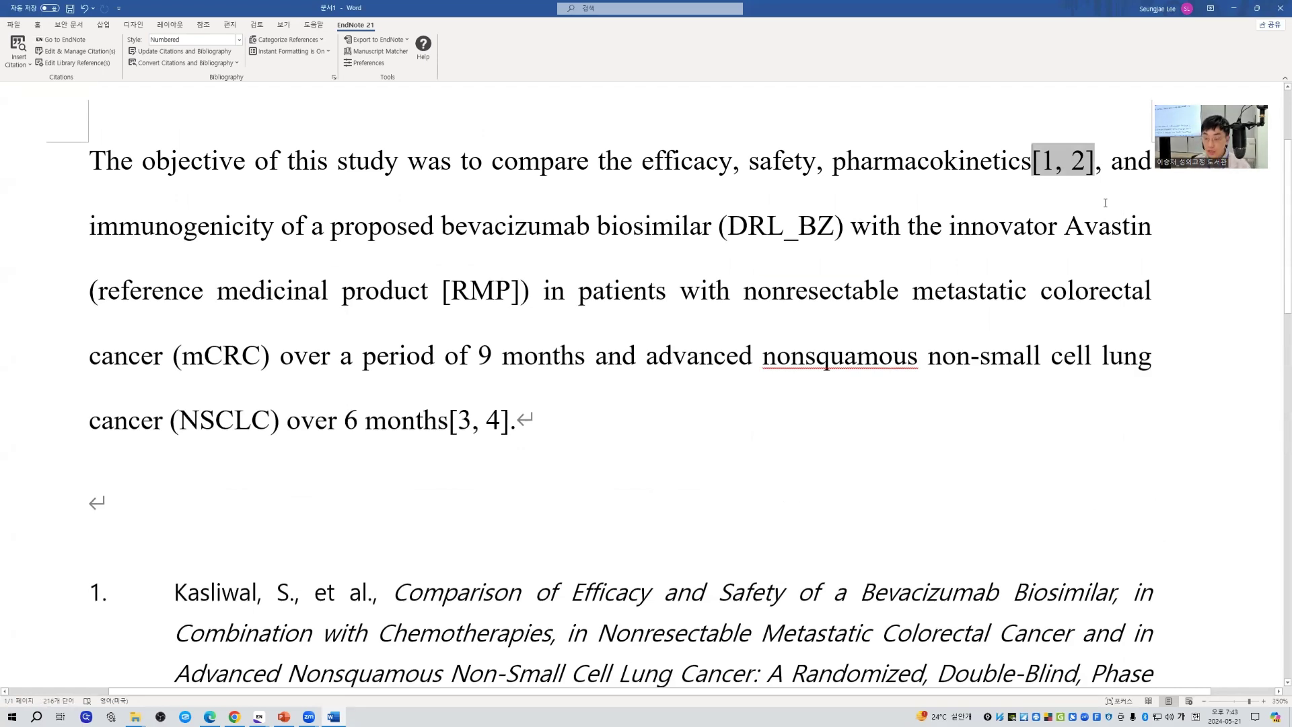
pyautogui.write('(참고문헌')
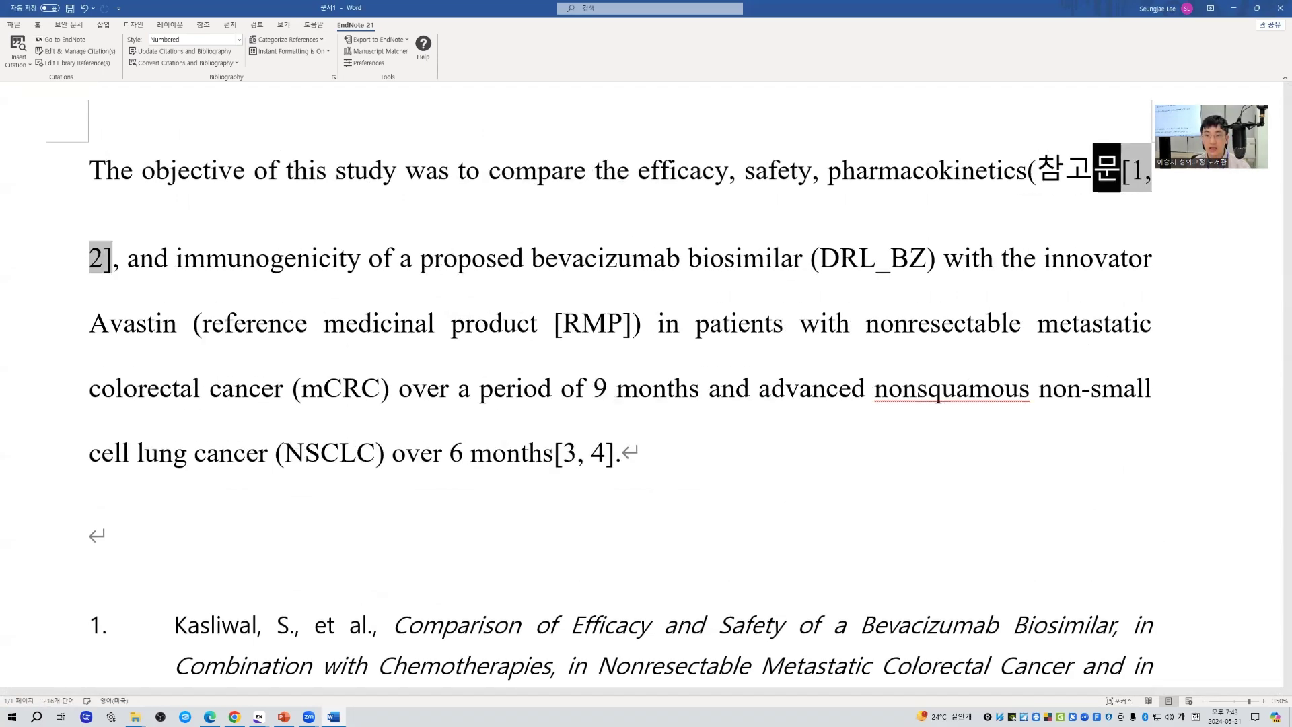
pyautogui.write(' 1번, 2')
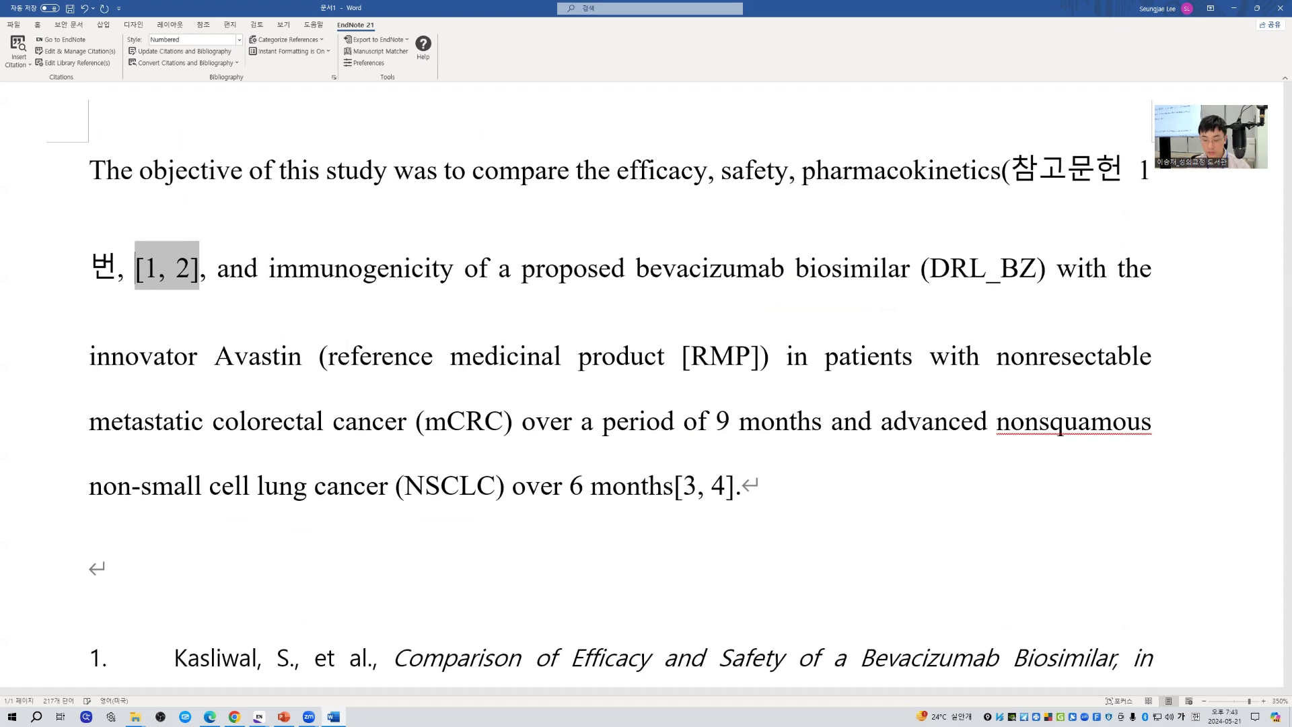
pyautogui.write('번)')
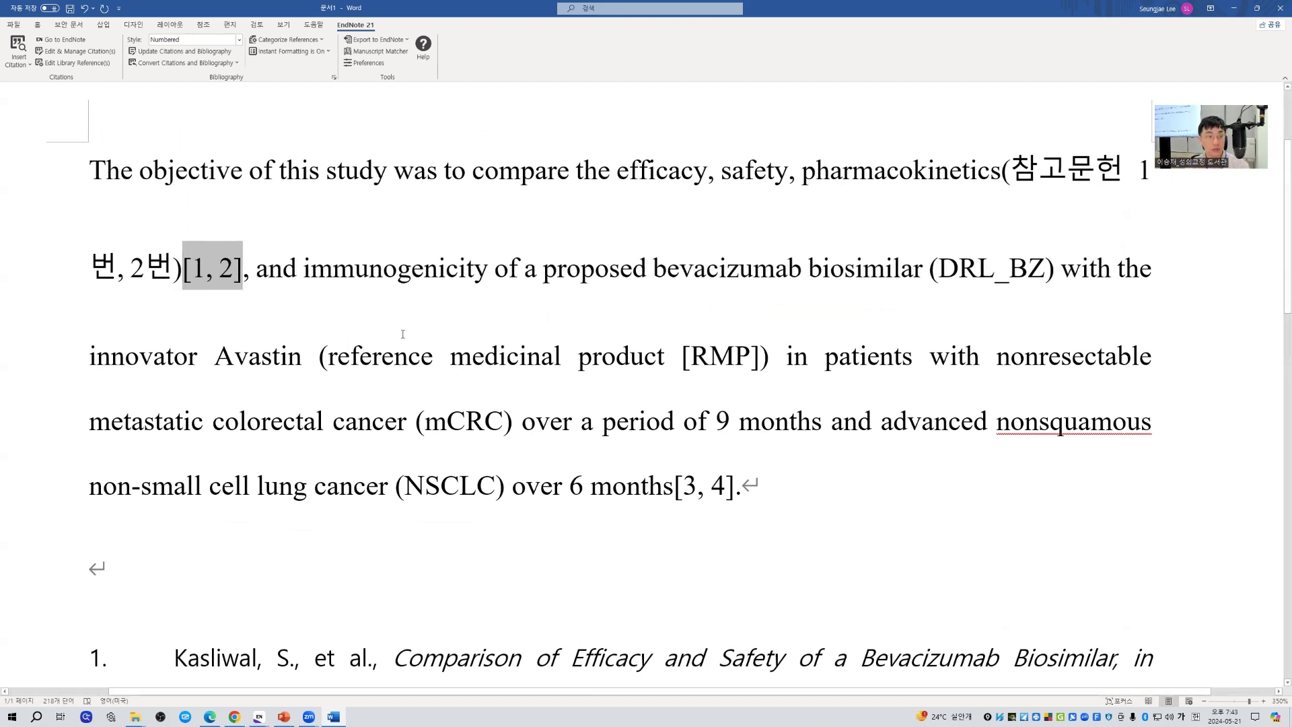
pyautogui.click(1068, 176)
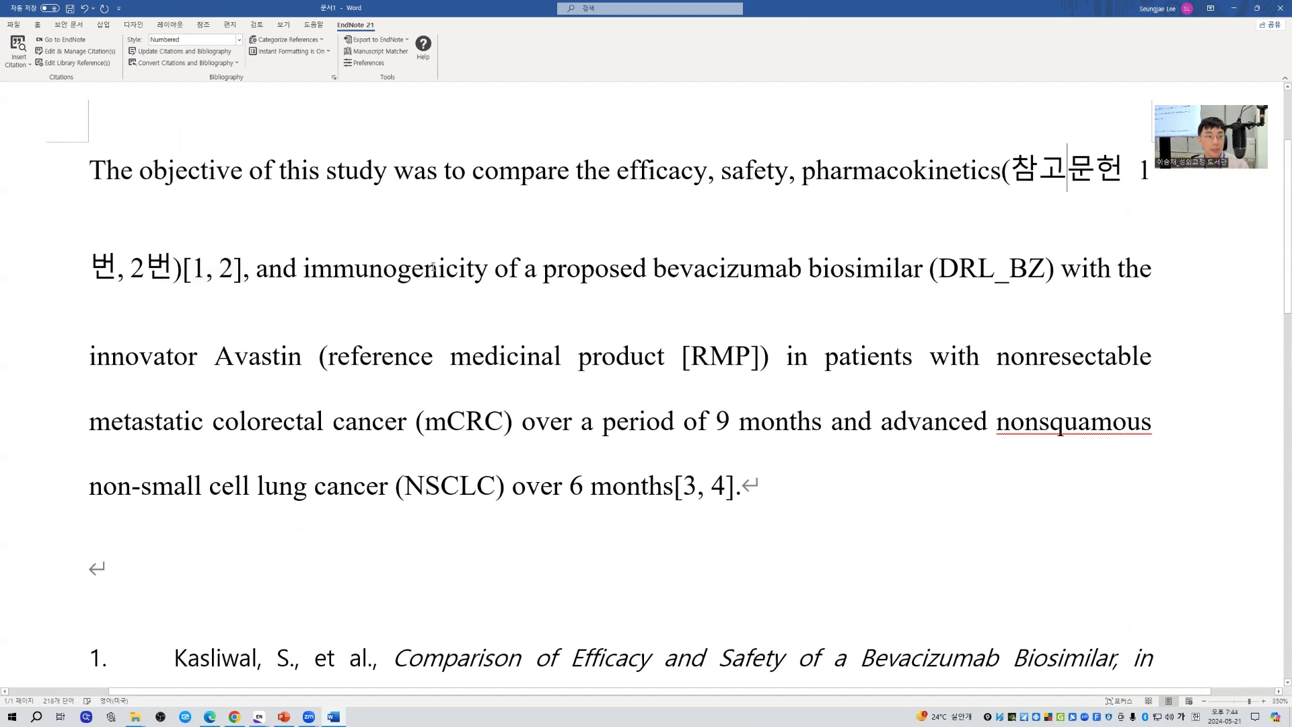
# - Remove both references from the [1, 2] citation group through Edit & Manage Citations and apply the change
pyautogui.click(216, 272)
pyautogui.click(74, 51)
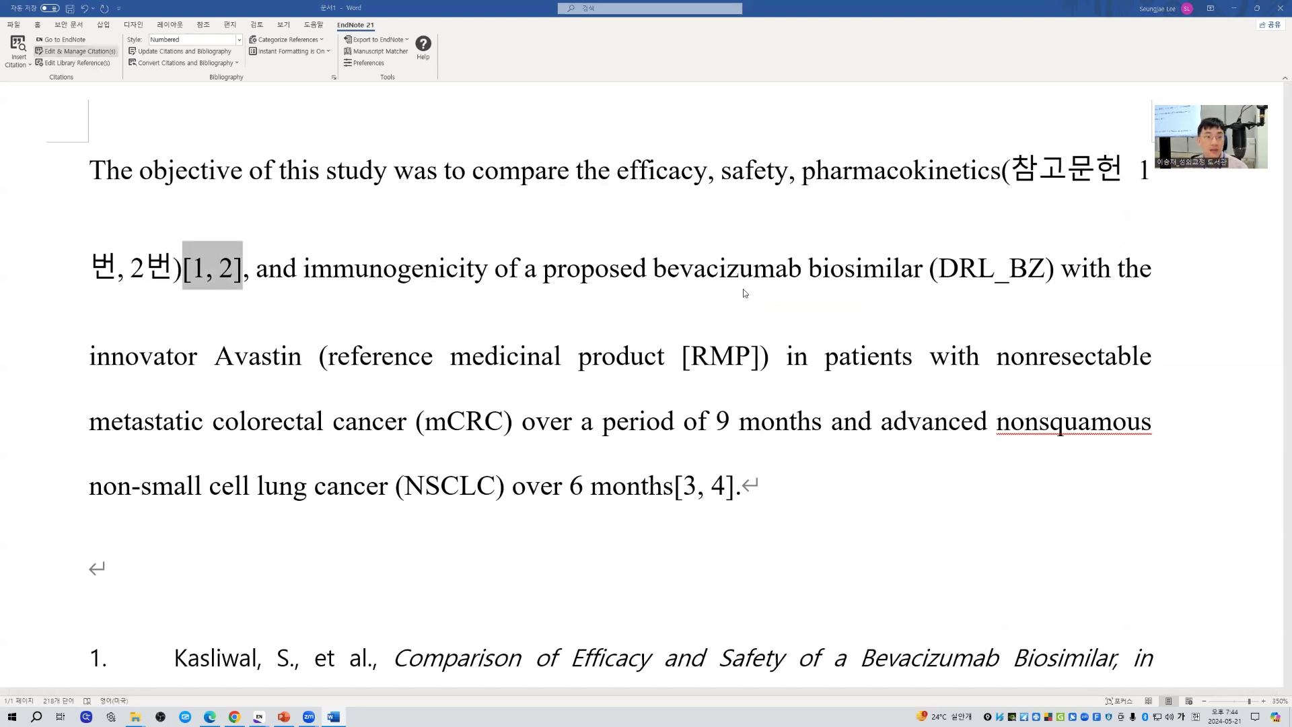
pyautogui.click(934, 149)
pyautogui.click(939, 187)
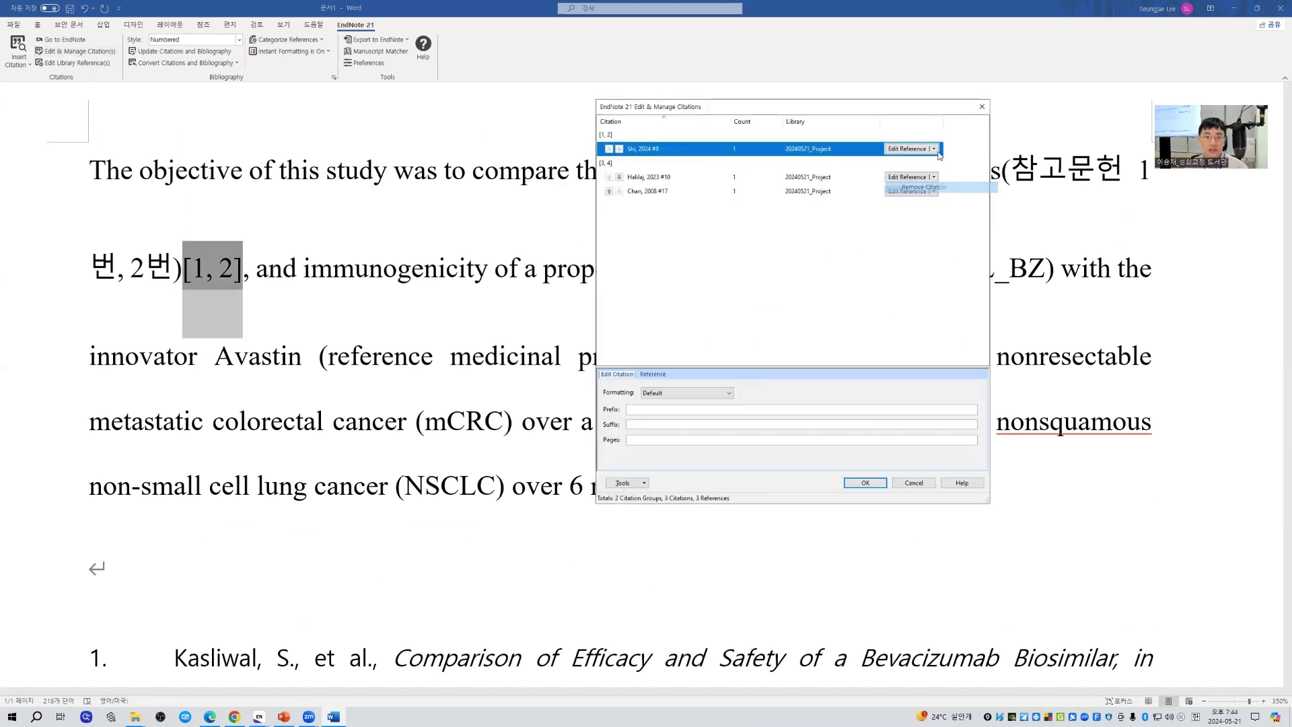
pyautogui.click(934, 149)
pyautogui.click(940, 188)
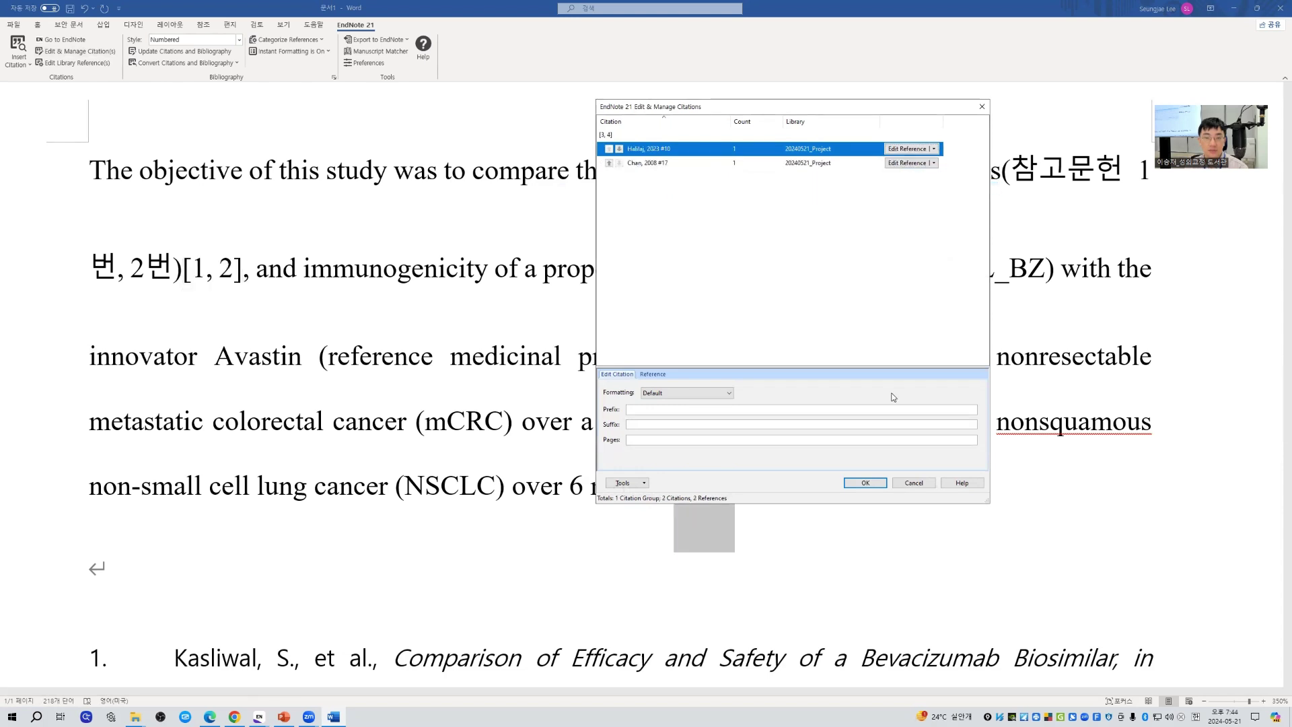
pyautogui.click(866, 483)
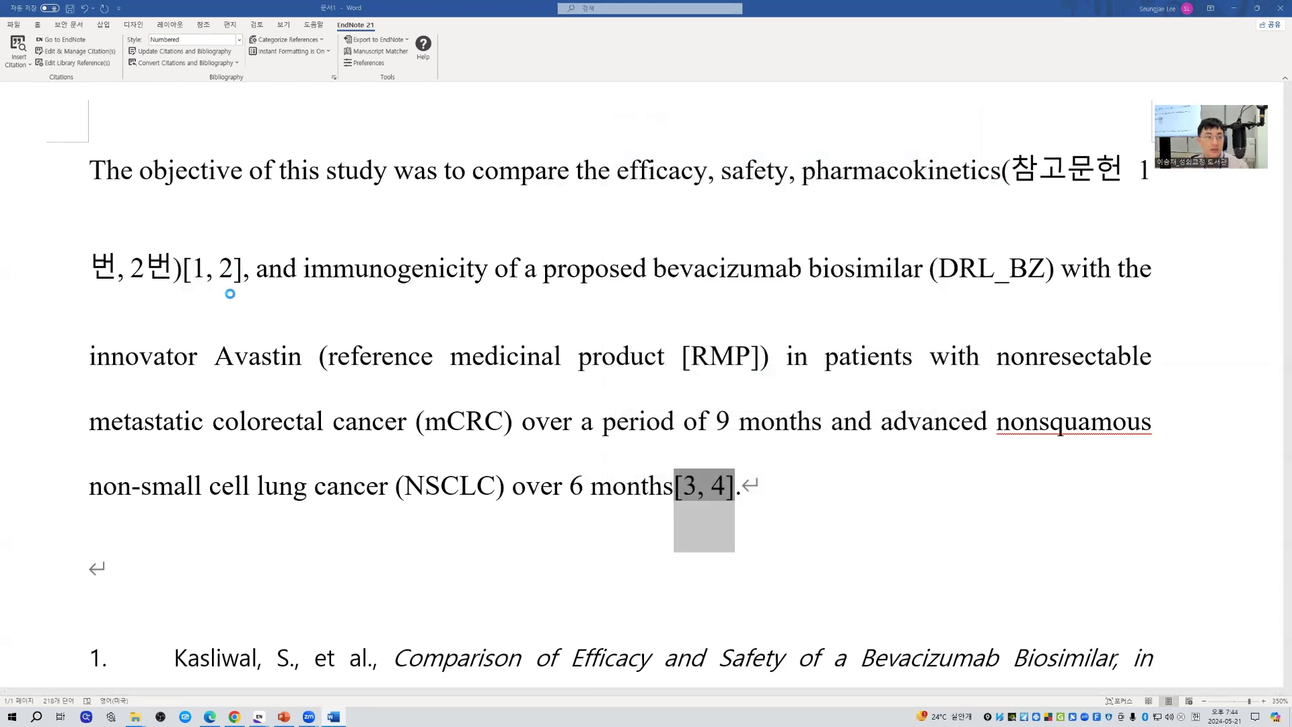
# - Move the opening phrase from "The objective of this study" through "(참고문헌 1번, 2번)," to the end of the paragraph
pyautogui.keyDown('shift'); pyautogui.click(90, 170); pyautogui.keyUp('shift')
pyautogui.hotkey('ctrl', 'c')
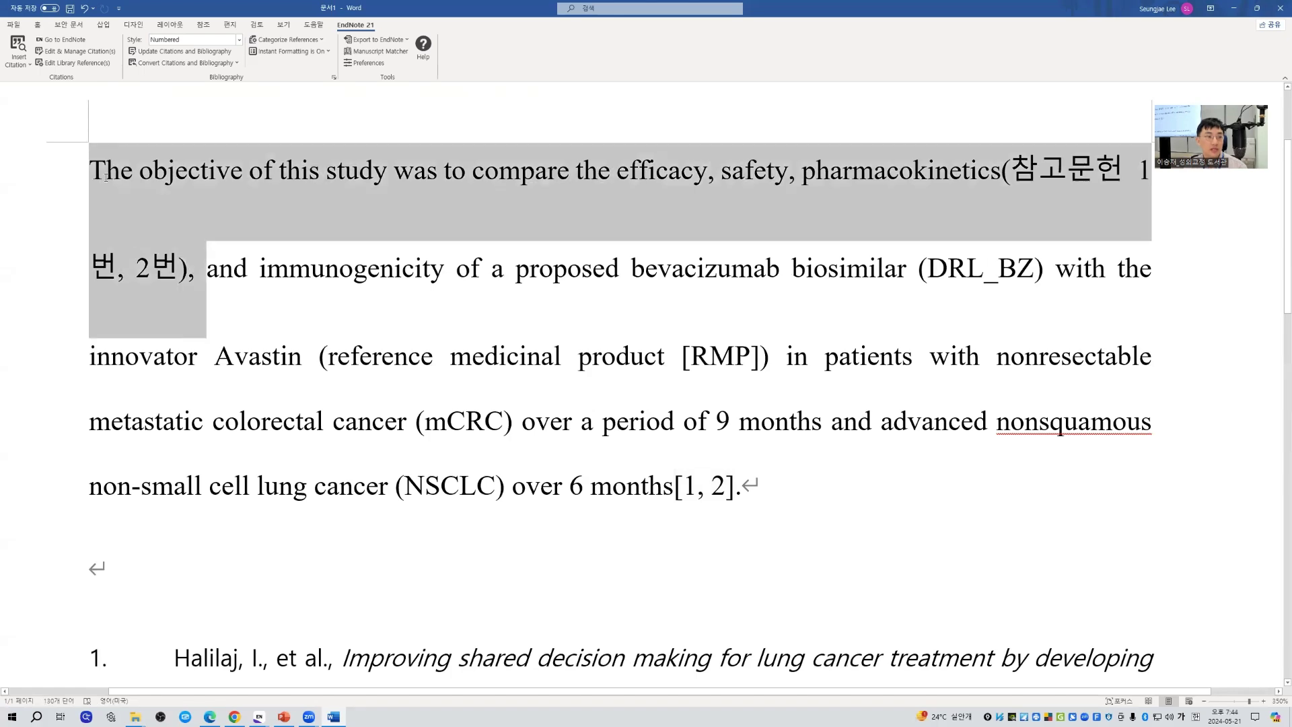
pyautogui.rightClick(166, 178)
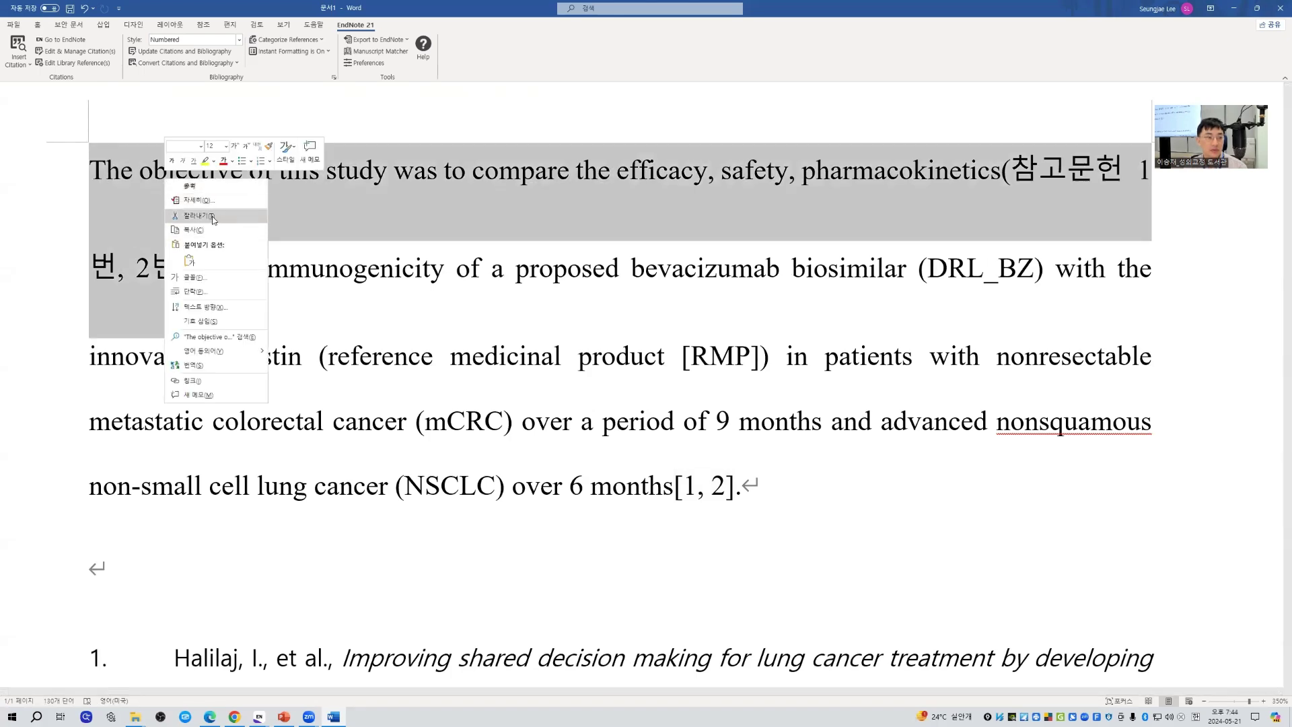
pyautogui.click(212, 216)
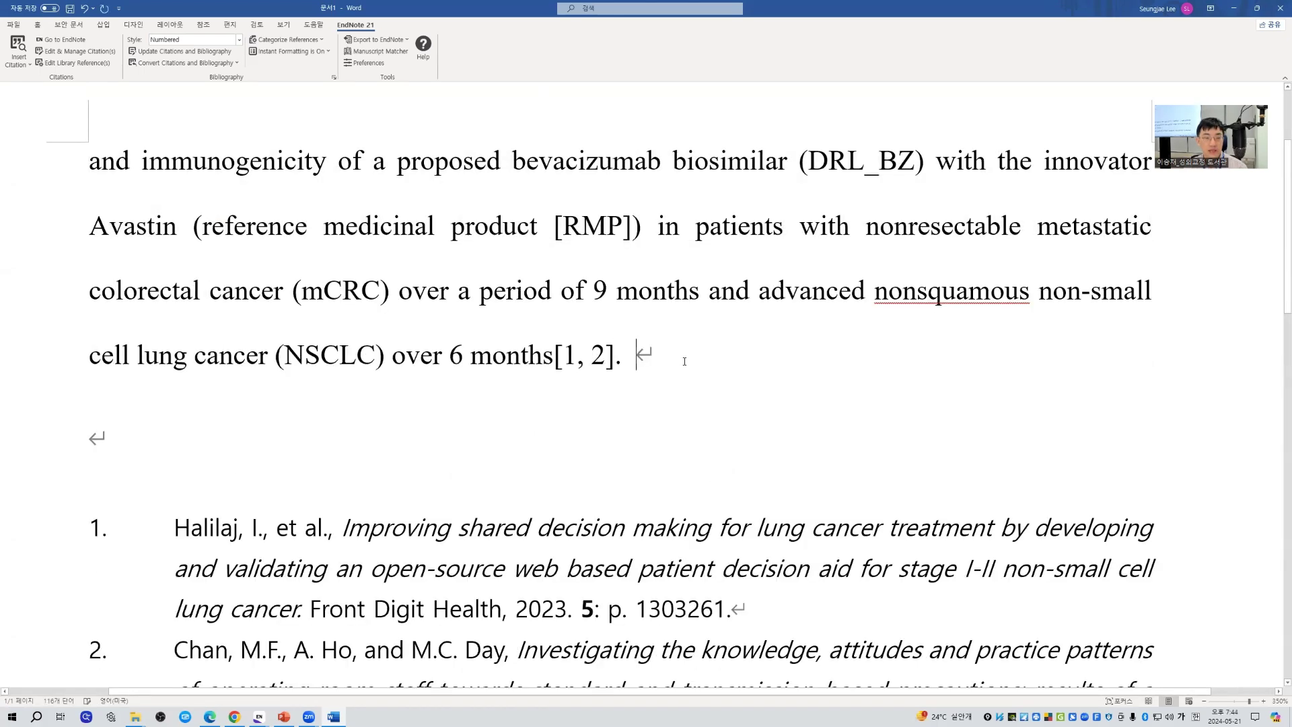
pyautogui.hotkey('ctrl', 'v')
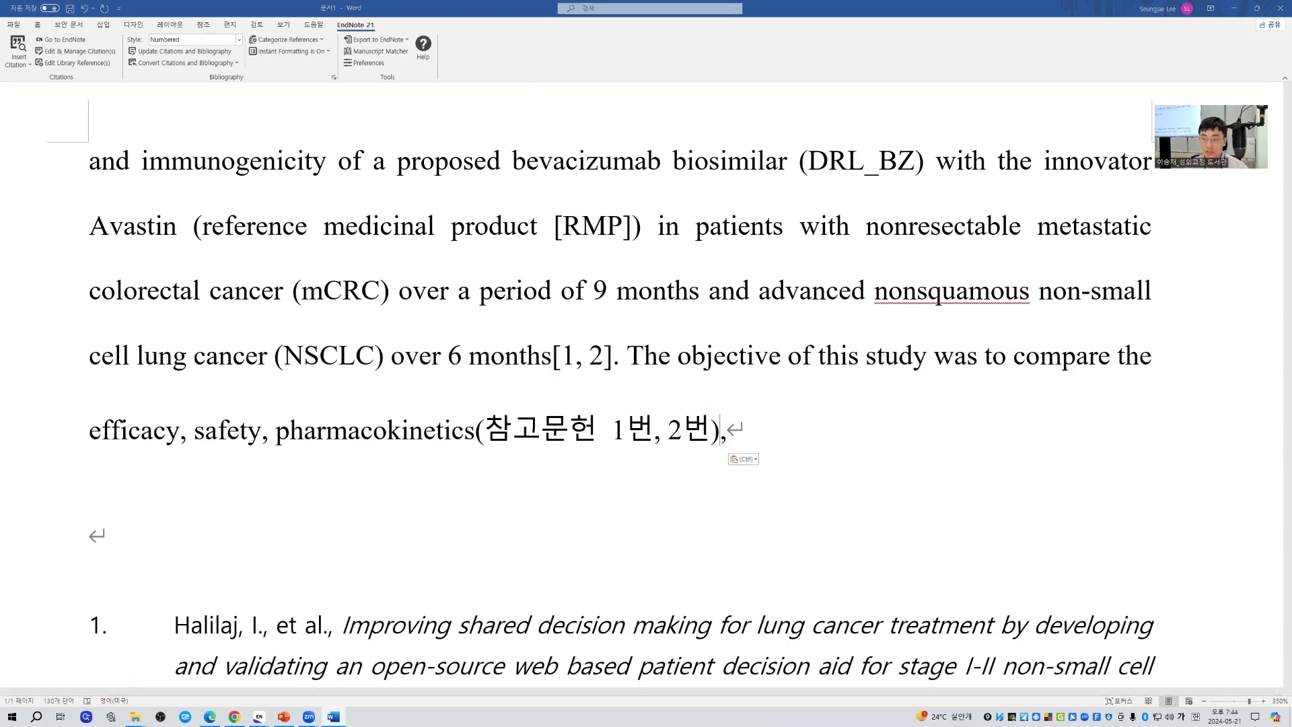
# - Select library records 2 and 8 in EndNote and insert them in Word as a citation after the "(참고문헌 1번, 2번)" note
pyautogui.hotkey('alt', 'Tab')
pyautogui.click(672, 287)
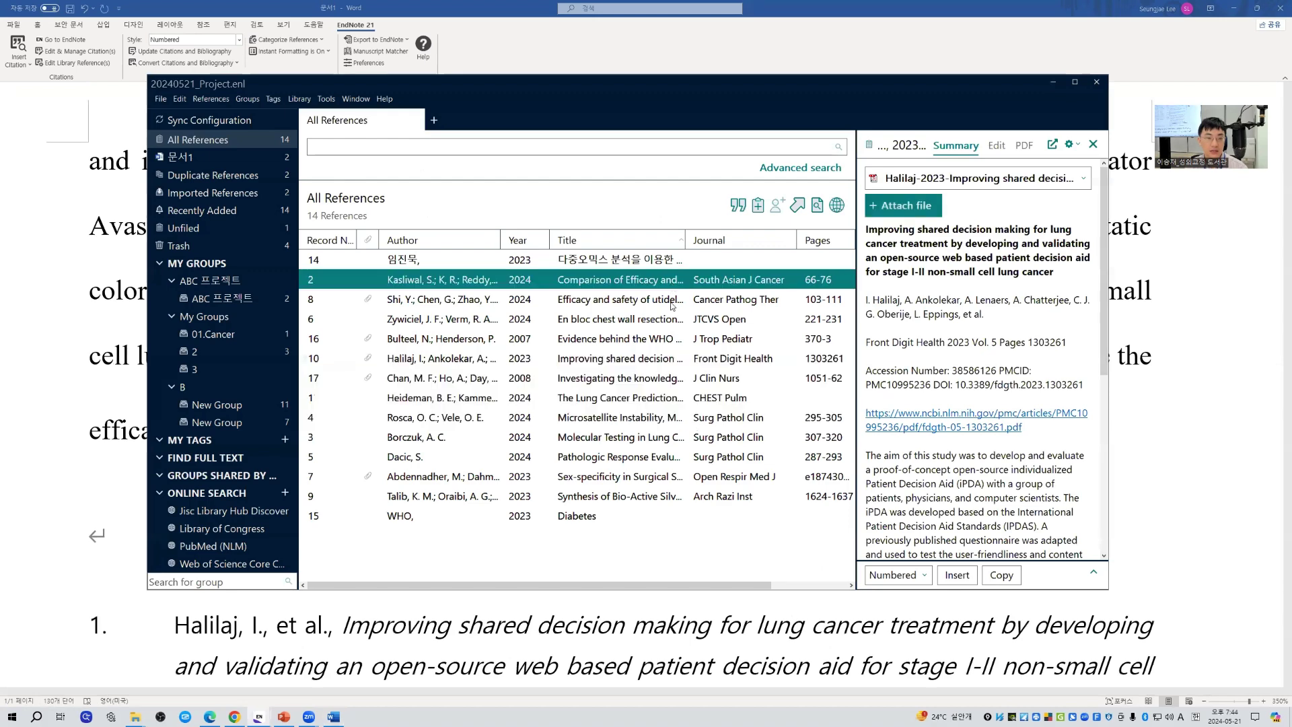
pyautogui.click(671, 300)
pyautogui.hotkey('alt', 'Tab')
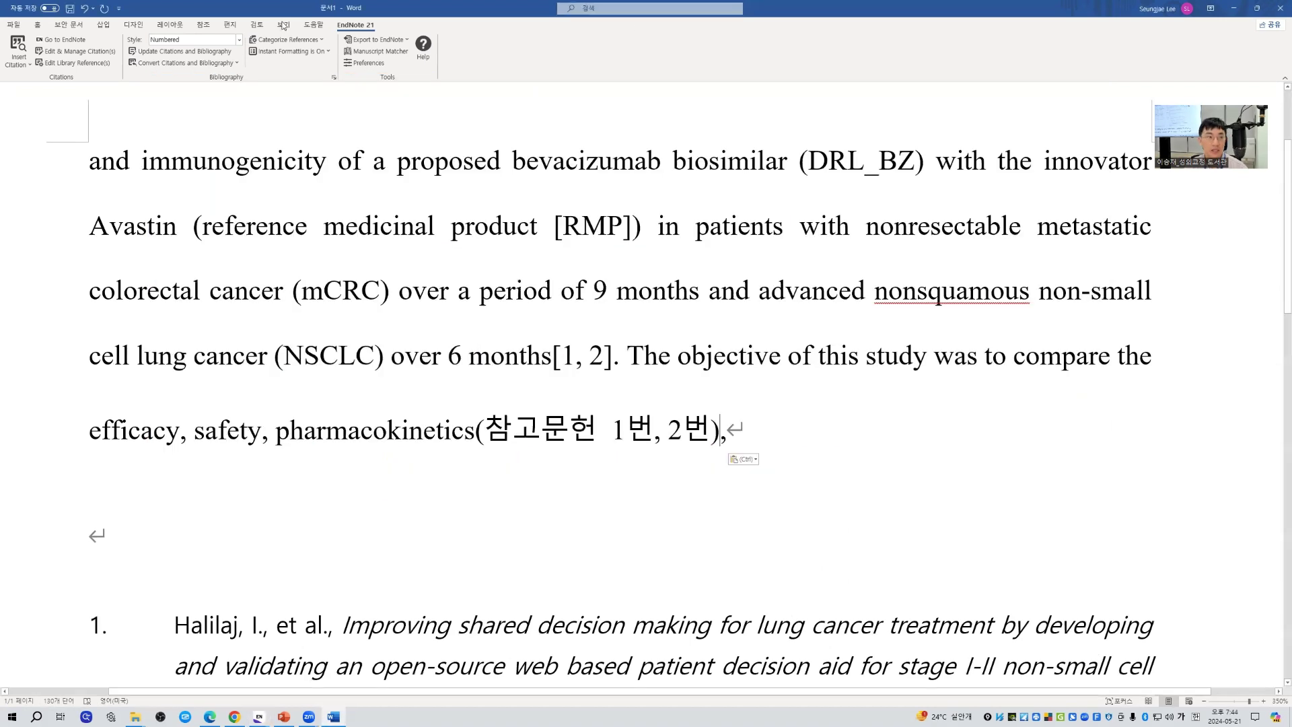
pyautogui.click(19, 64)
pyautogui.click(27, 92)
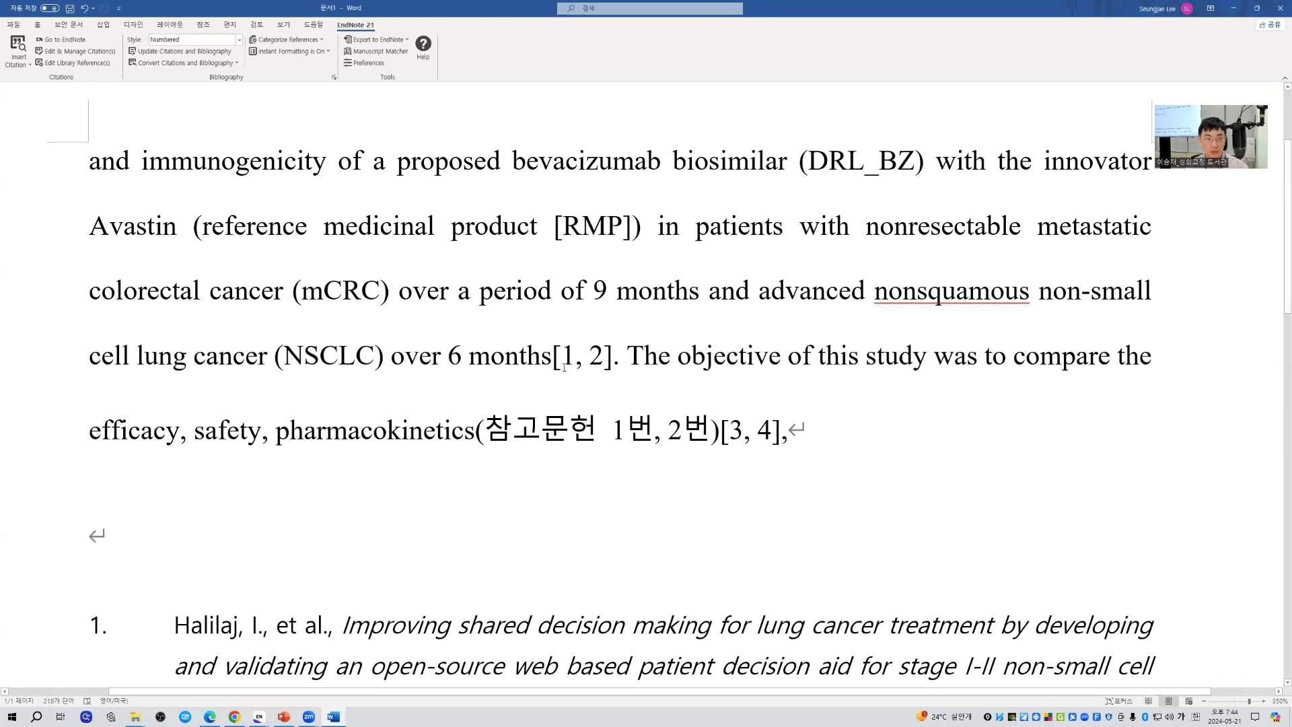
# - Delete the plain-text note "(참고문헌 1번, 2번)" between "pharmacokinetics" and the [3, 4] citation
pyautogui.moveTo(640, 431); pyautogui.dragTo(703, 433)
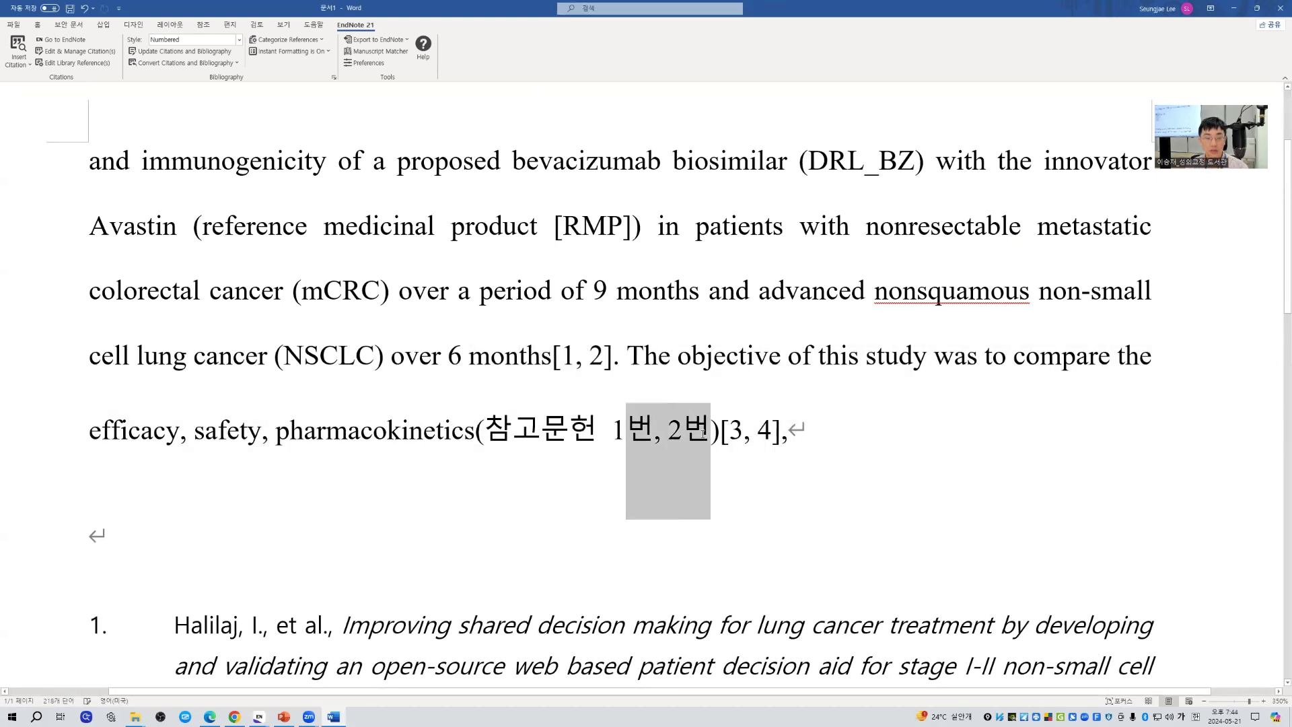
pyautogui.click(758, 468)
pyautogui.moveTo(554, 355); pyautogui.dragTo(663, 372)
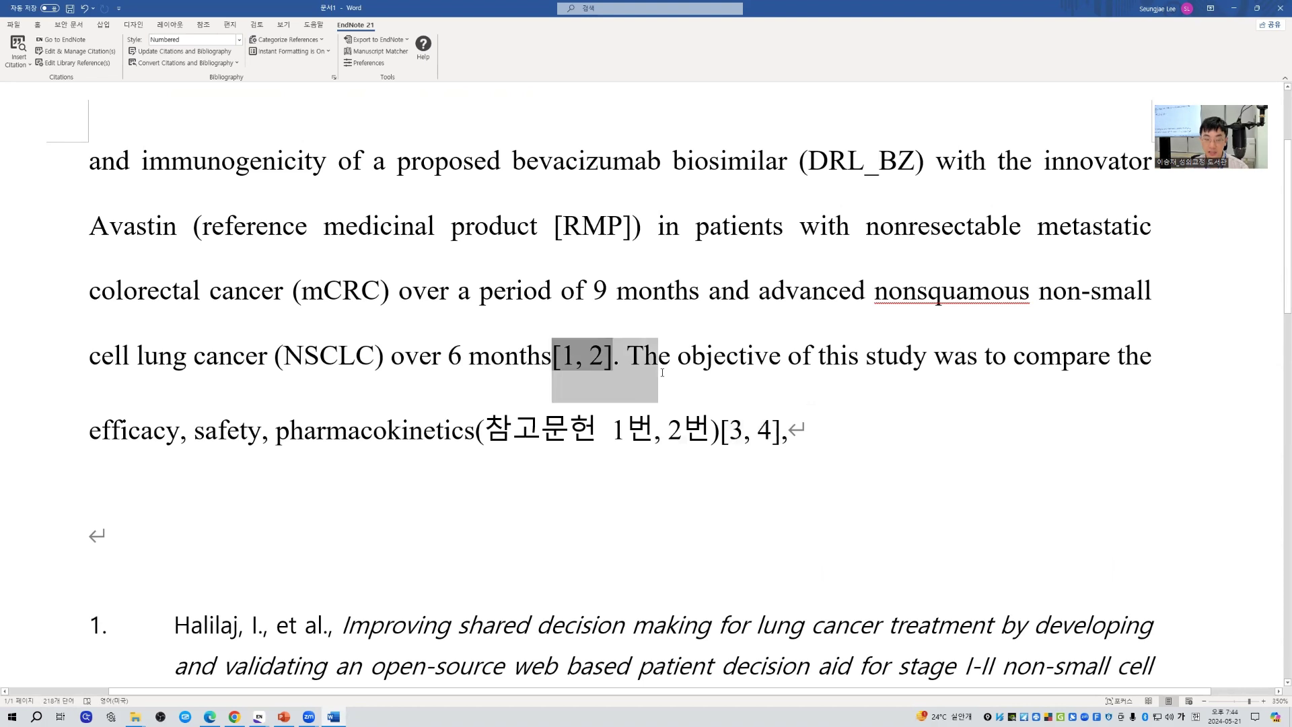
pyautogui.click(759, 453)
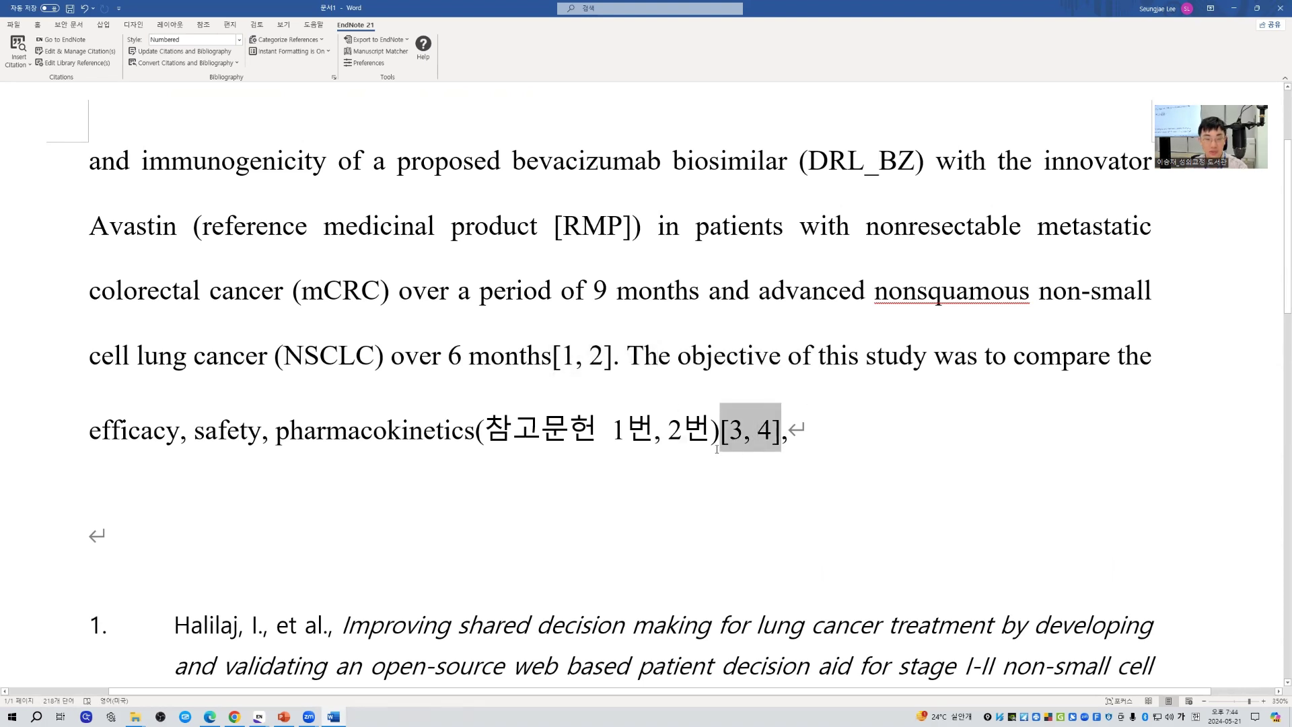
pyautogui.press('BackSpace')
pyautogui.press('BackSpace')
pyautogui.press('BackSpace')
pyautogui.press('BackSpace')
pyautogui.press('BackSpace')
pyautogui.press('BackSpace')
pyautogui.press('BackSpace')
pyautogui.press('BackSpace')
pyautogui.press('BackSpace')
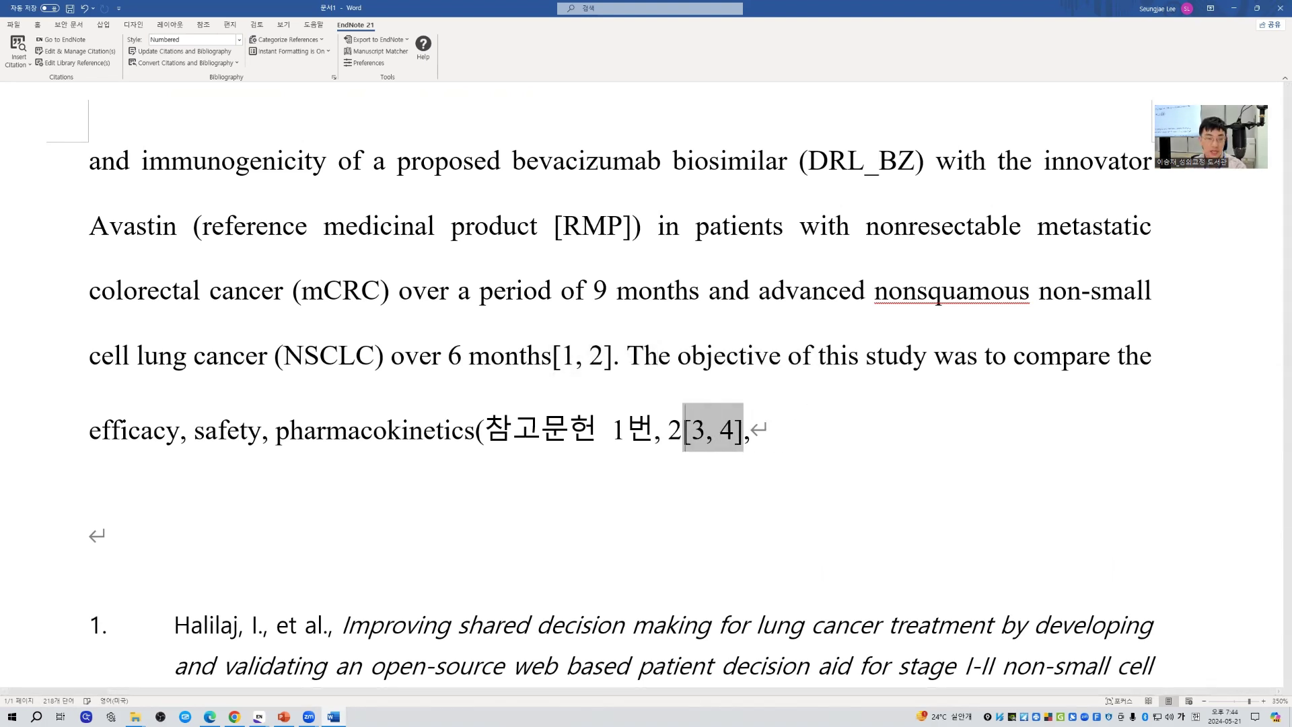
pyautogui.press('BackSpace')
pyautogui.press('BackSpace')
pyautogui.press('BackSpace')
pyautogui.press('BackSpace')
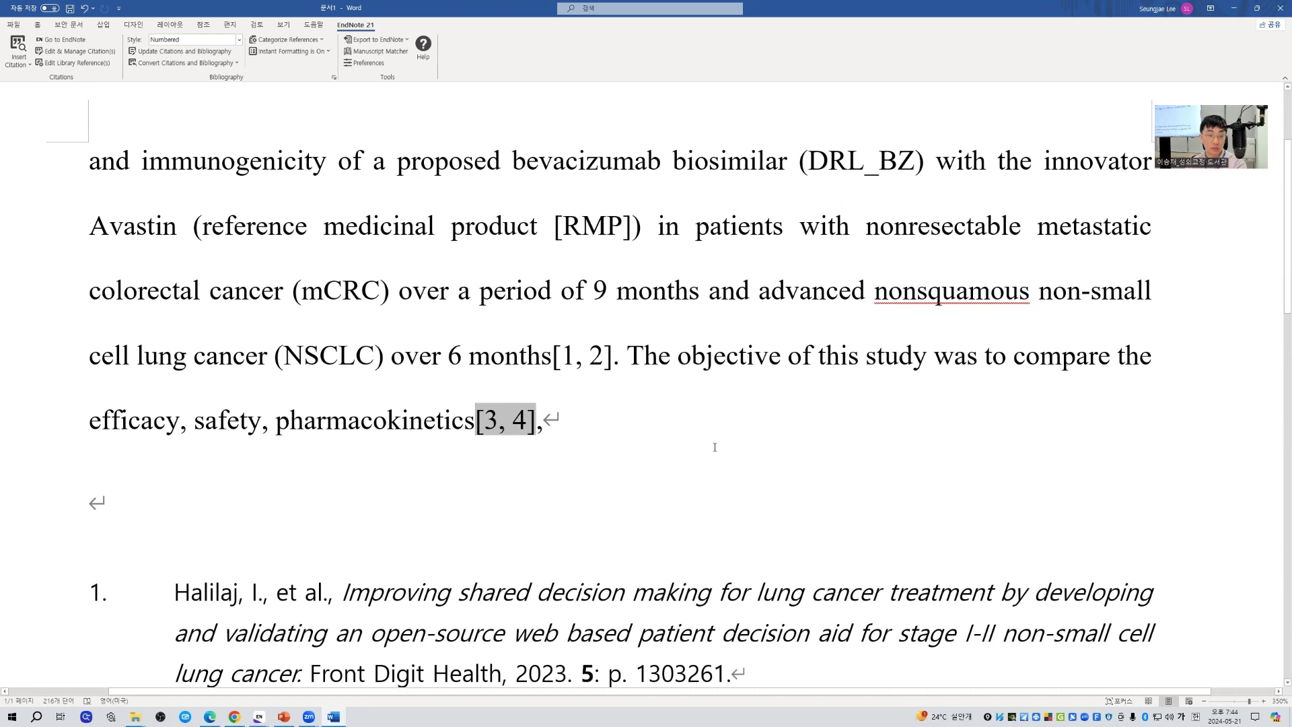
pyautogui.click(715, 447)
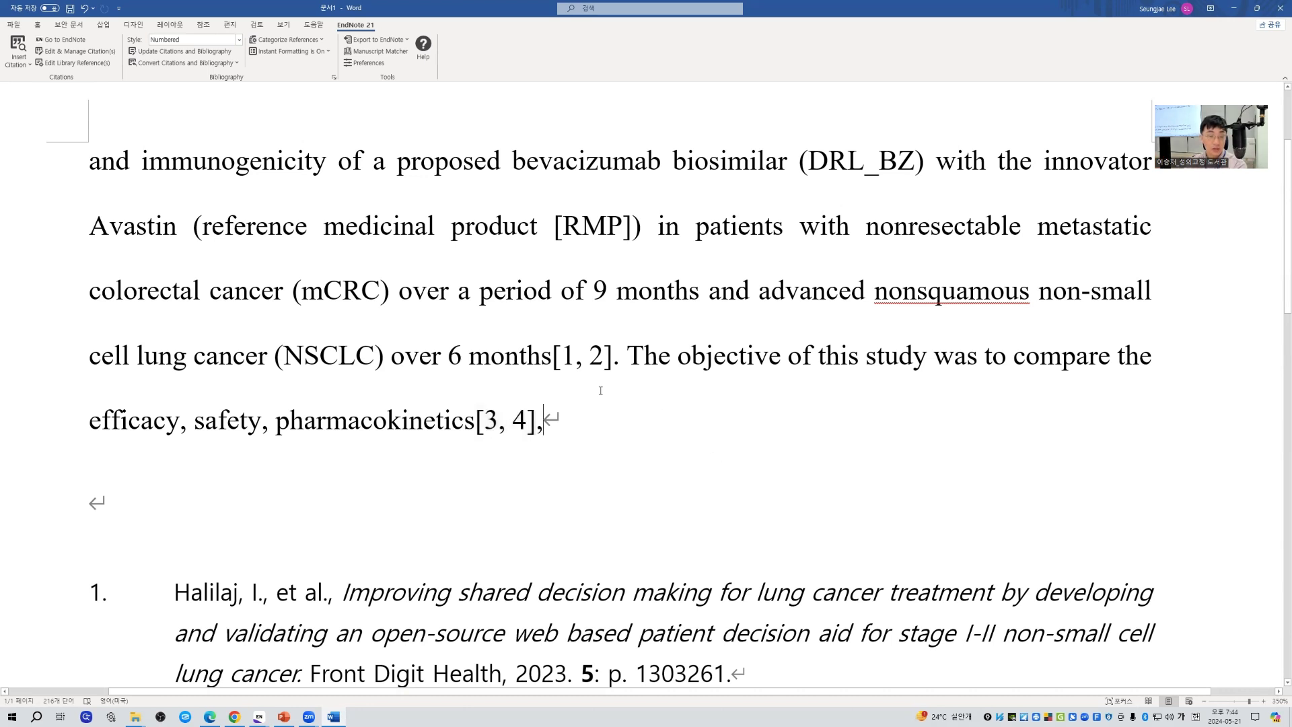
# - Move the period after the [1, 2] citation to before it, directly following "6 months"
pyautogui.click(582, 369)
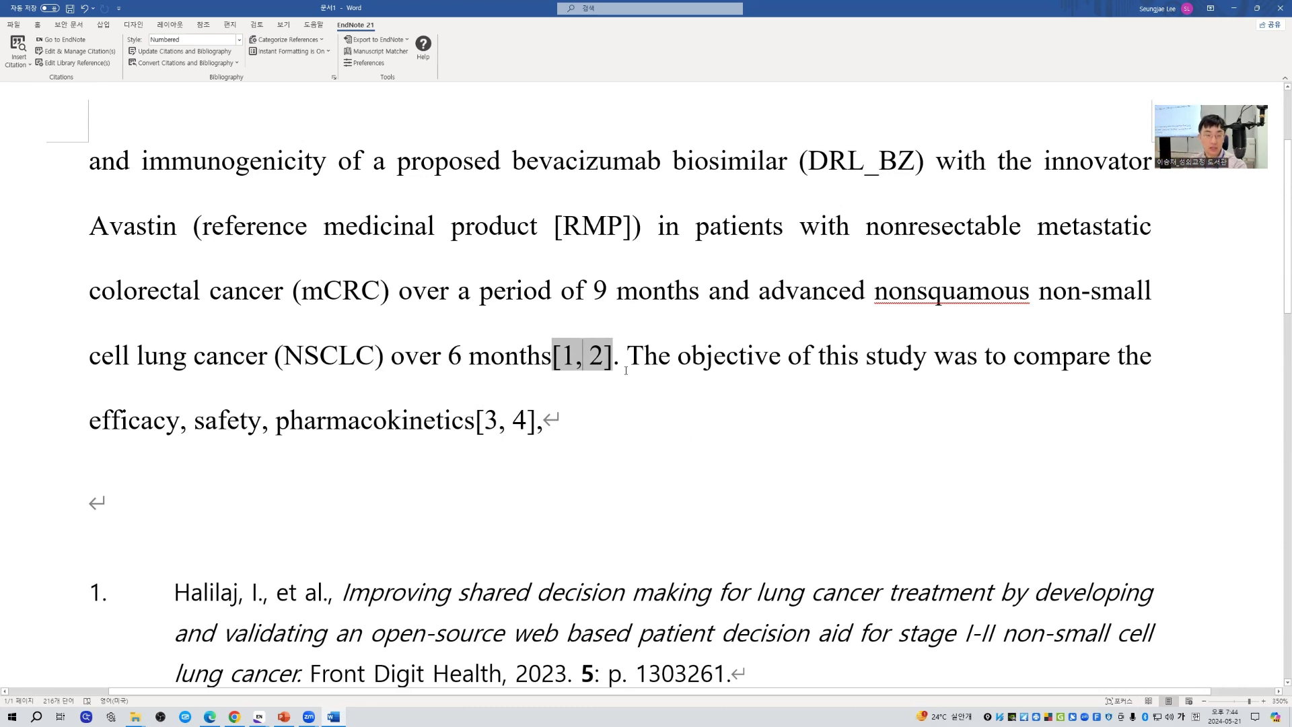
pyautogui.hotkey('shift', 'Right')
pyautogui.hotkey('shift', 'Right')
pyautogui.hotkey('shift', 'Right')
pyautogui.hotkey('shift', 'Right')
pyautogui.hotkey('shift', 'Right')
pyautogui.hotkey('shift', 'Right')
pyautogui.hotkey('shift', 'Right')
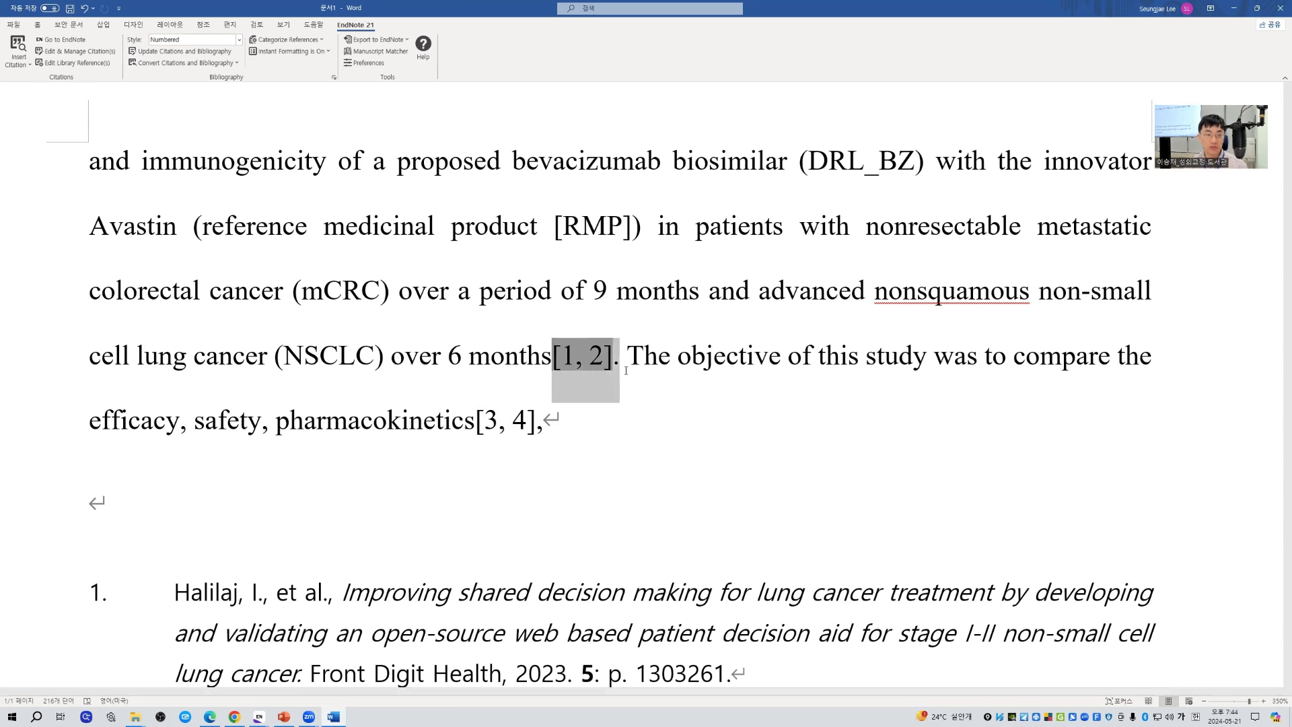
pyautogui.hotkey('shift', 'Left')
pyautogui.click(626, 371)
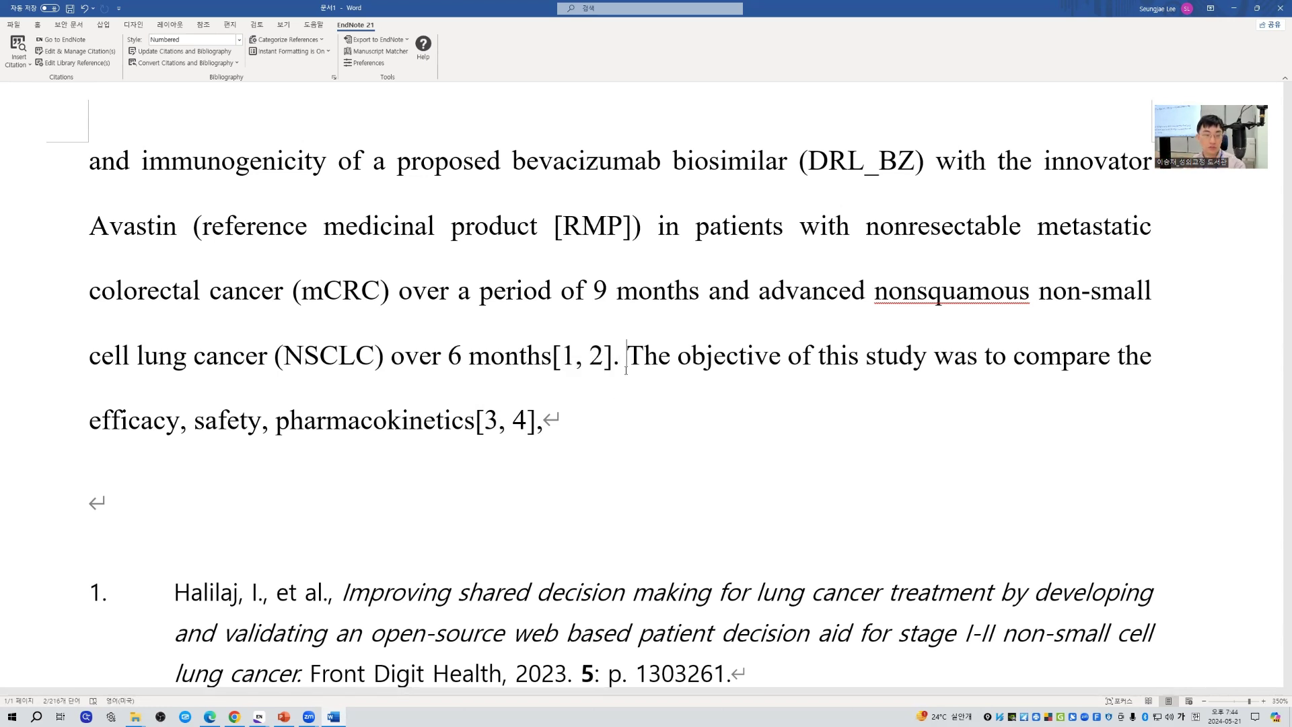
pyautogui.press('BackSpace')
pyautogui.press('Left')
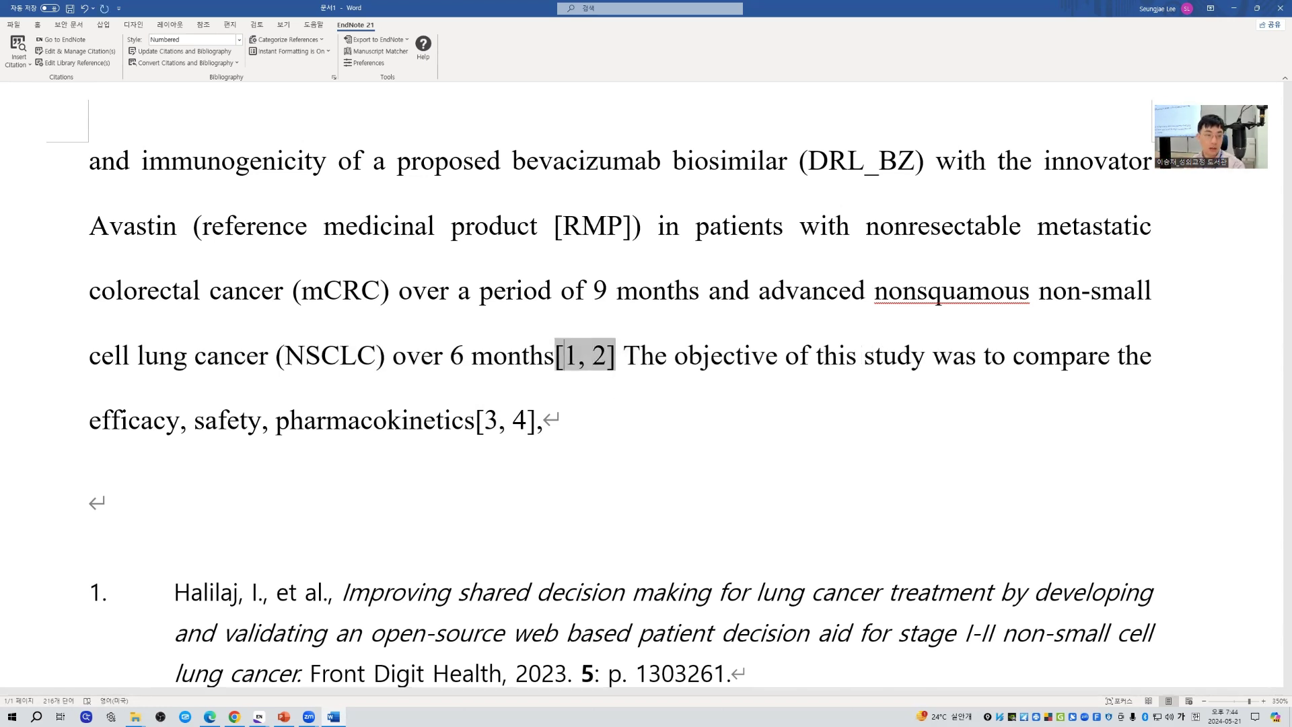
pyautogui.press('Left')
pyautogui.press('Left')
pyautogui.press('Right')
pyautogui.write('.')
# - Delete the empty paragraph above the bibliography and the comma after the [3, 4] citation
pyautogui.click(108, 501)
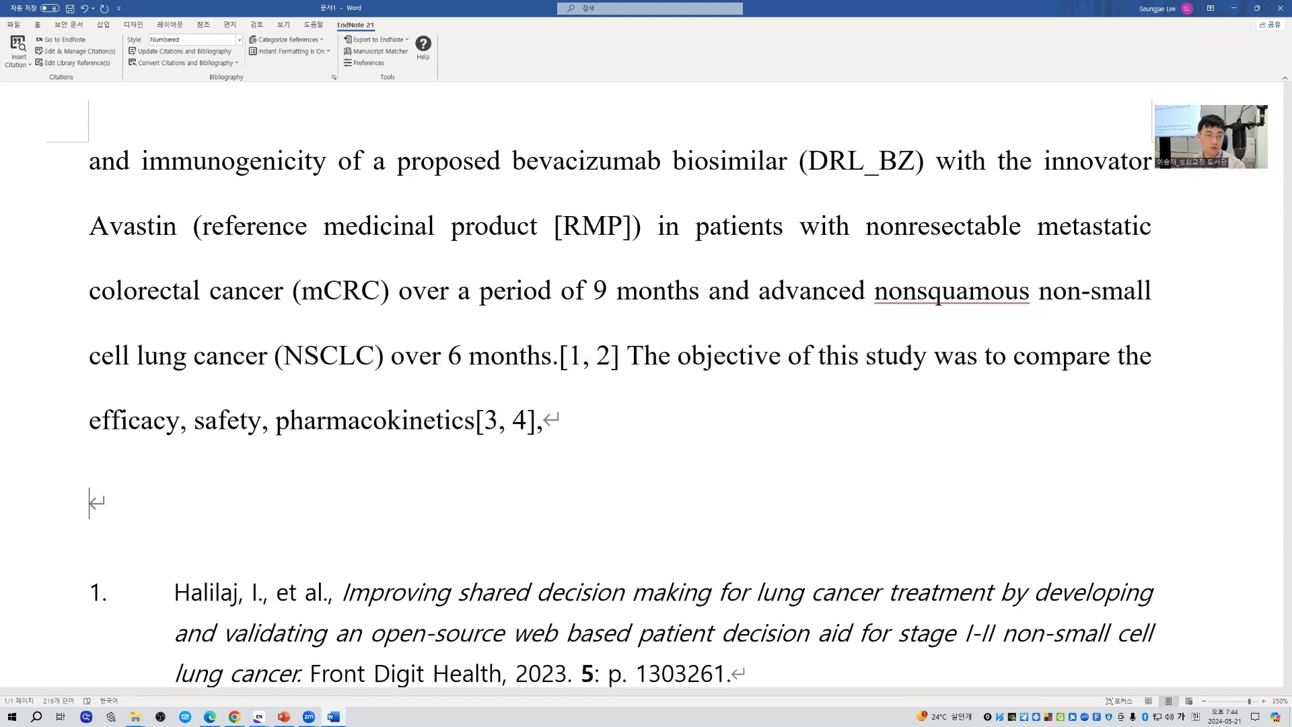
pyautogui.press('Delete')
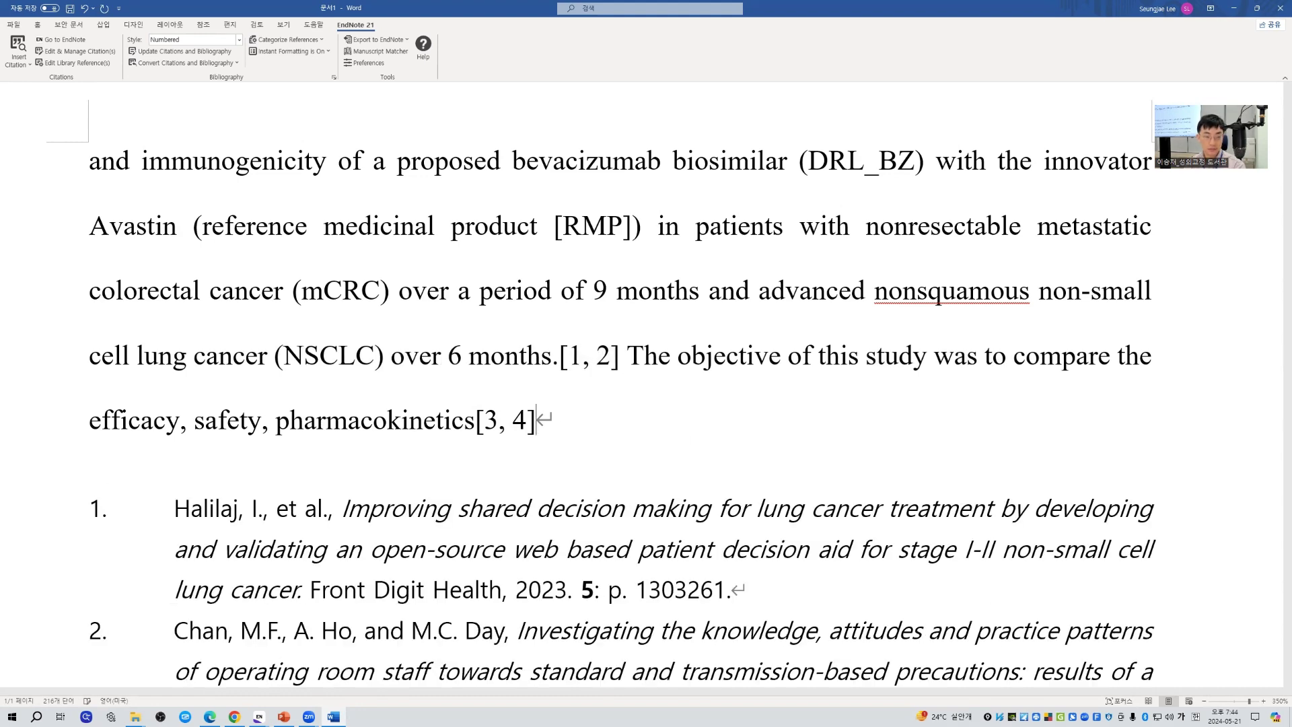
# - Insert a comma between "pharmacokinetics" and the [3, 4] citation
pyautogui.press('Left')
pyautogui.press('Left')
pyautogui.write(',')
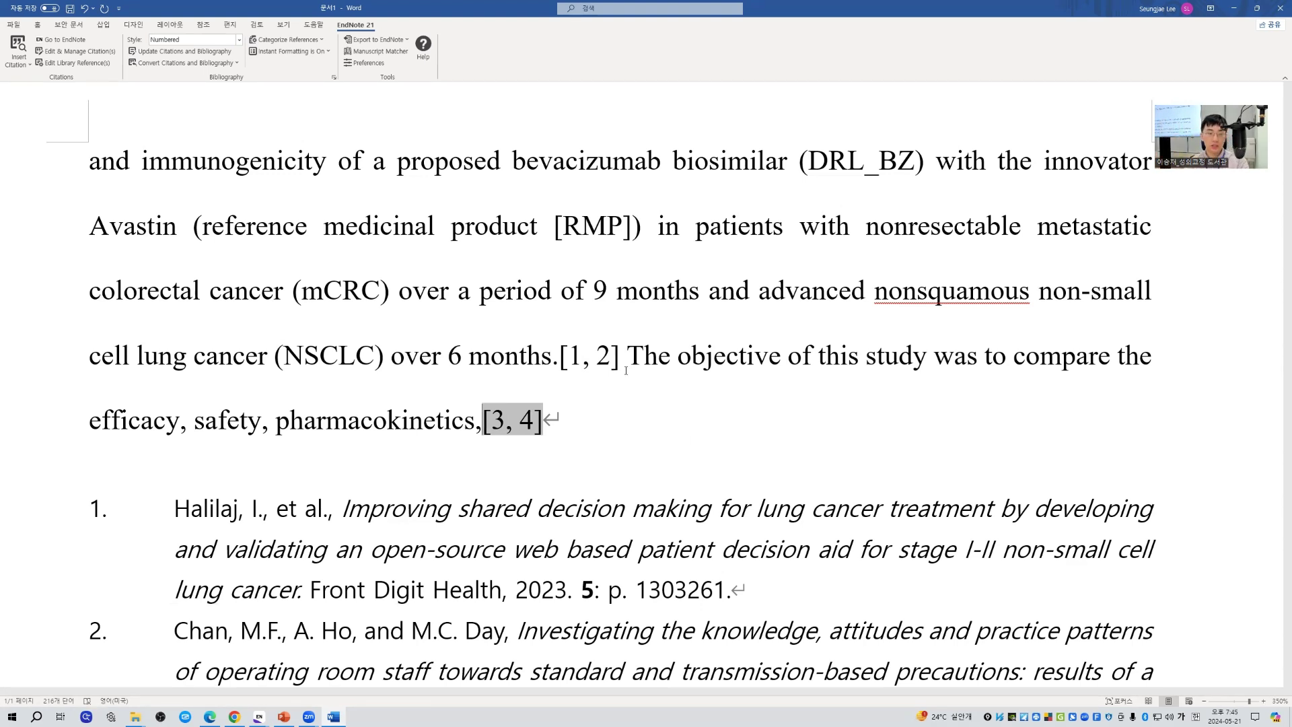
# - Select the text from "over a period of 9 months" through the [3, 4] citation and review its references in Edit & Manage Citations
pyautogui.moveTo(591, 446); pyautogui.dragTo(381, 296)
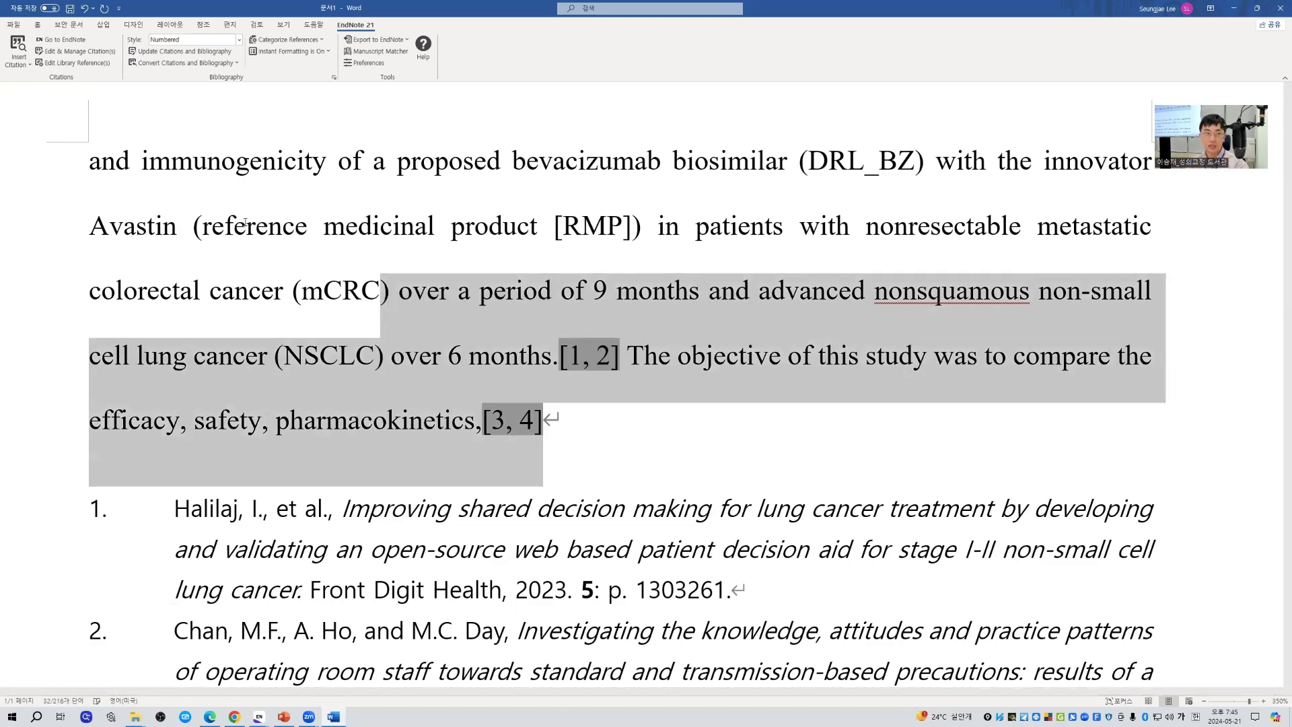
pyautogui.click(91, 51)
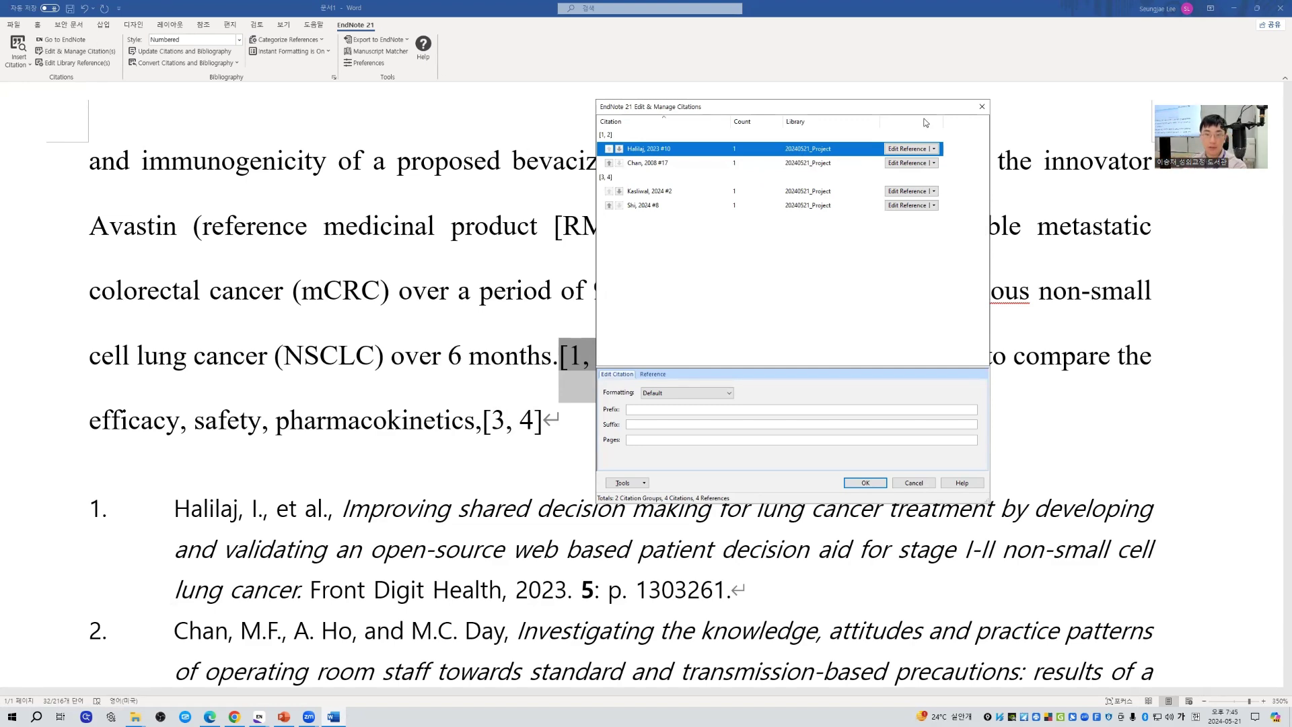
pyautogui.click(982, 107)
# - Add an empty paragraph between the [3, 4] citation line and the bibliography
pyautogui.click(608, 418)
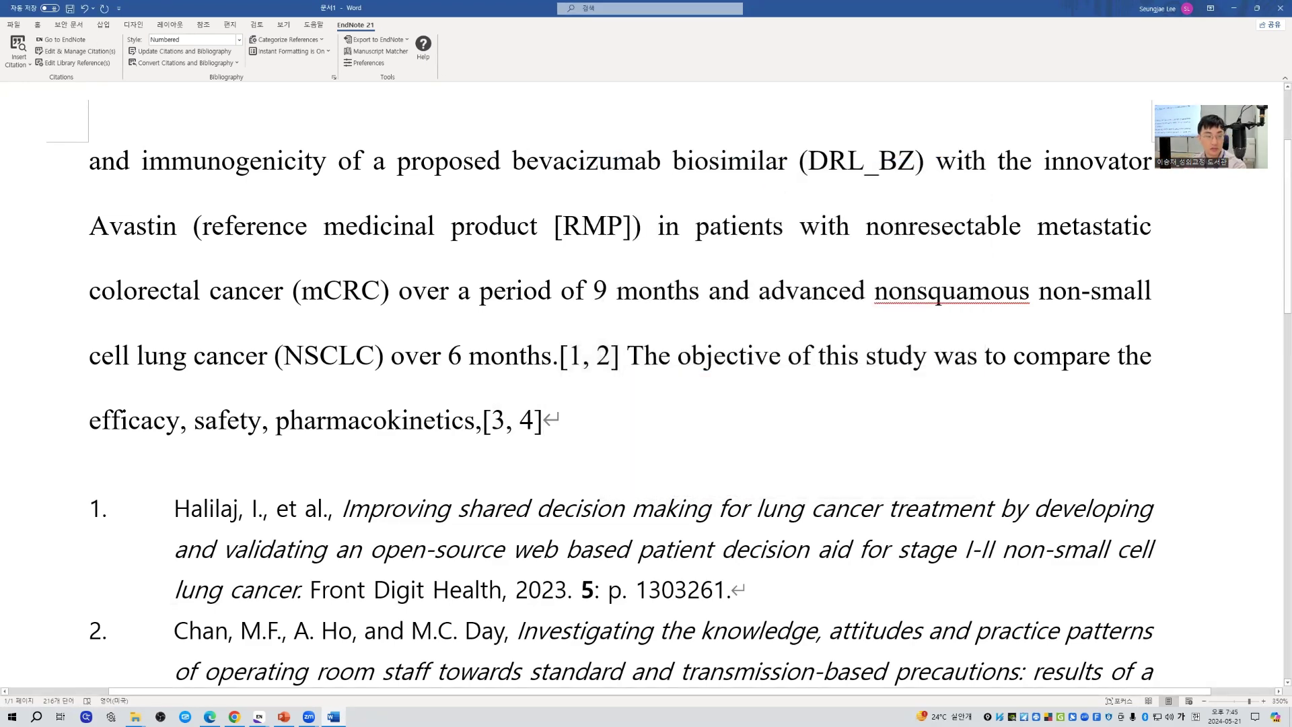
pyautogui.press('Return')
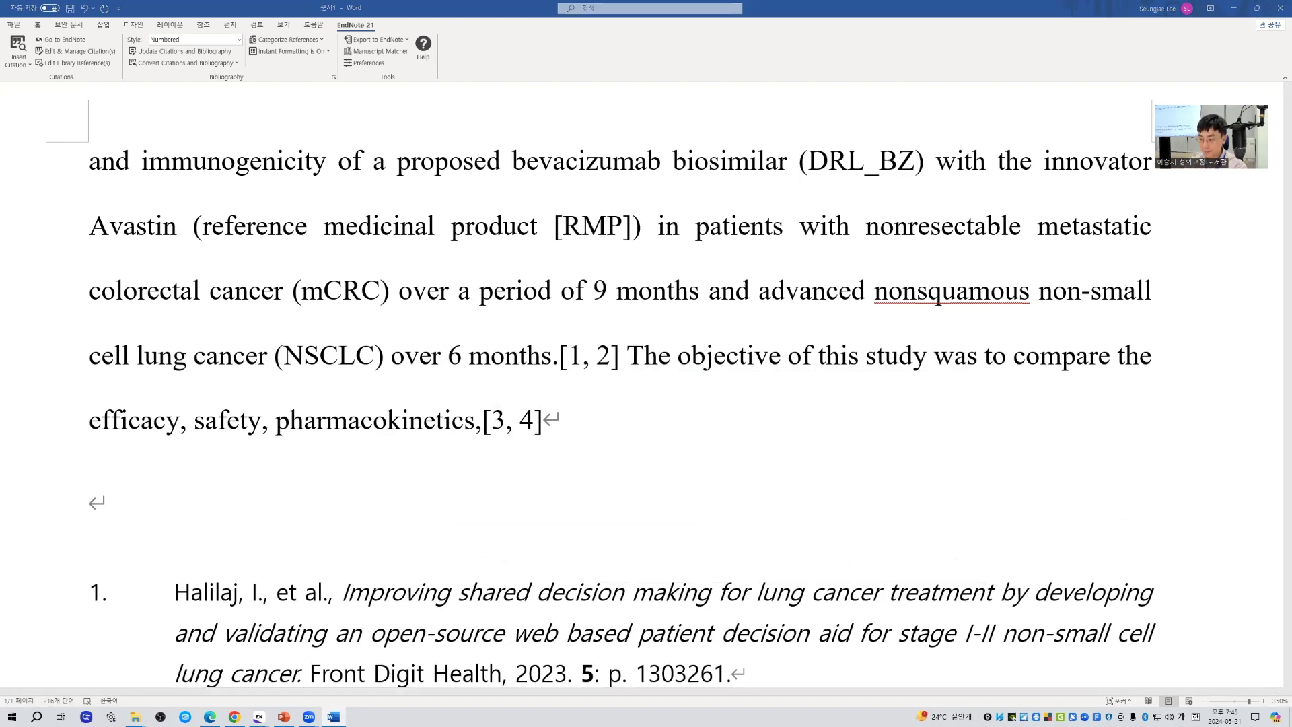
pyautogui.hotkey('alt', 'Tab')
pyautogui.click(1175, 701)
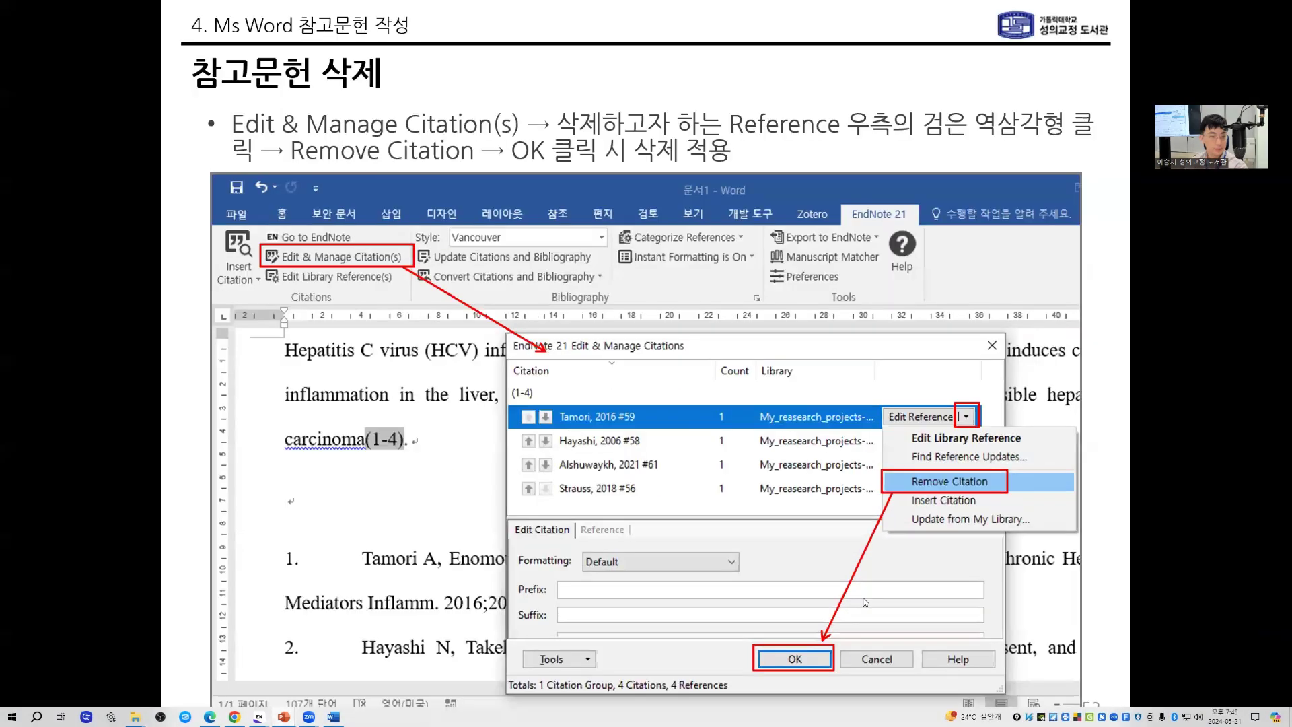
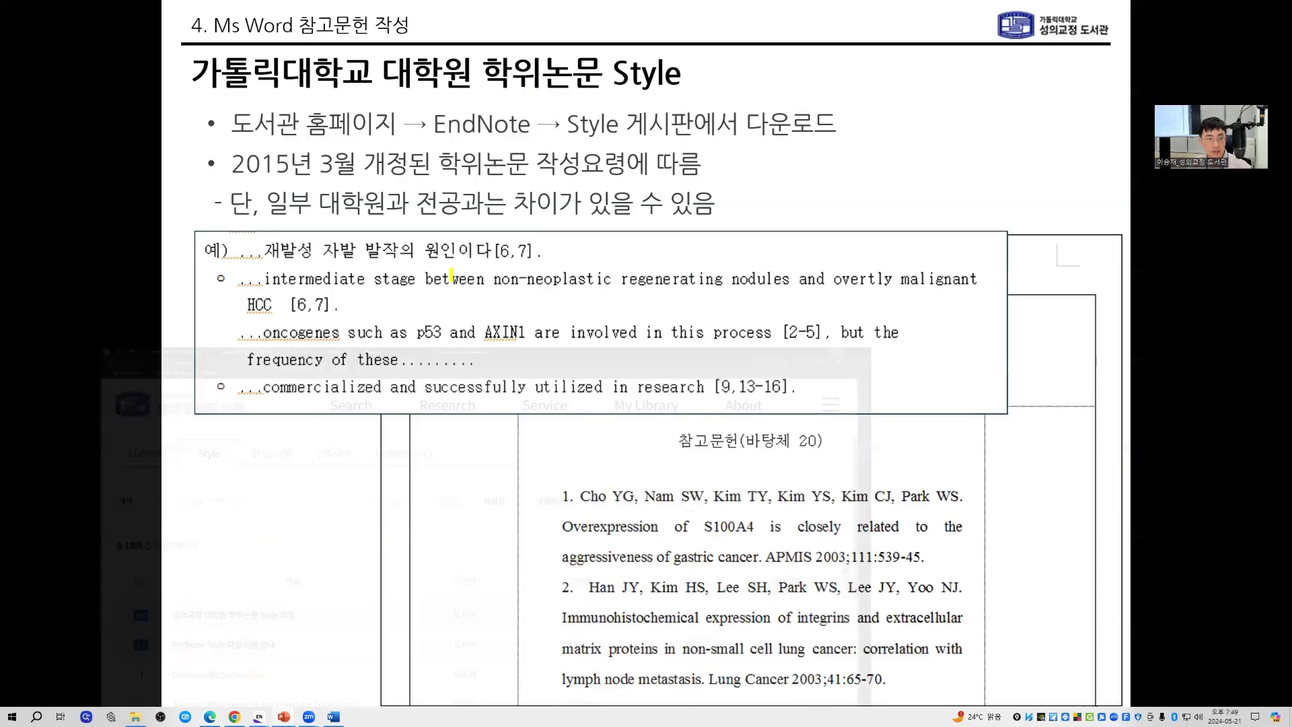
pyautogui.moveTo(233, 168); pyautogui.dragTo(315, 167)
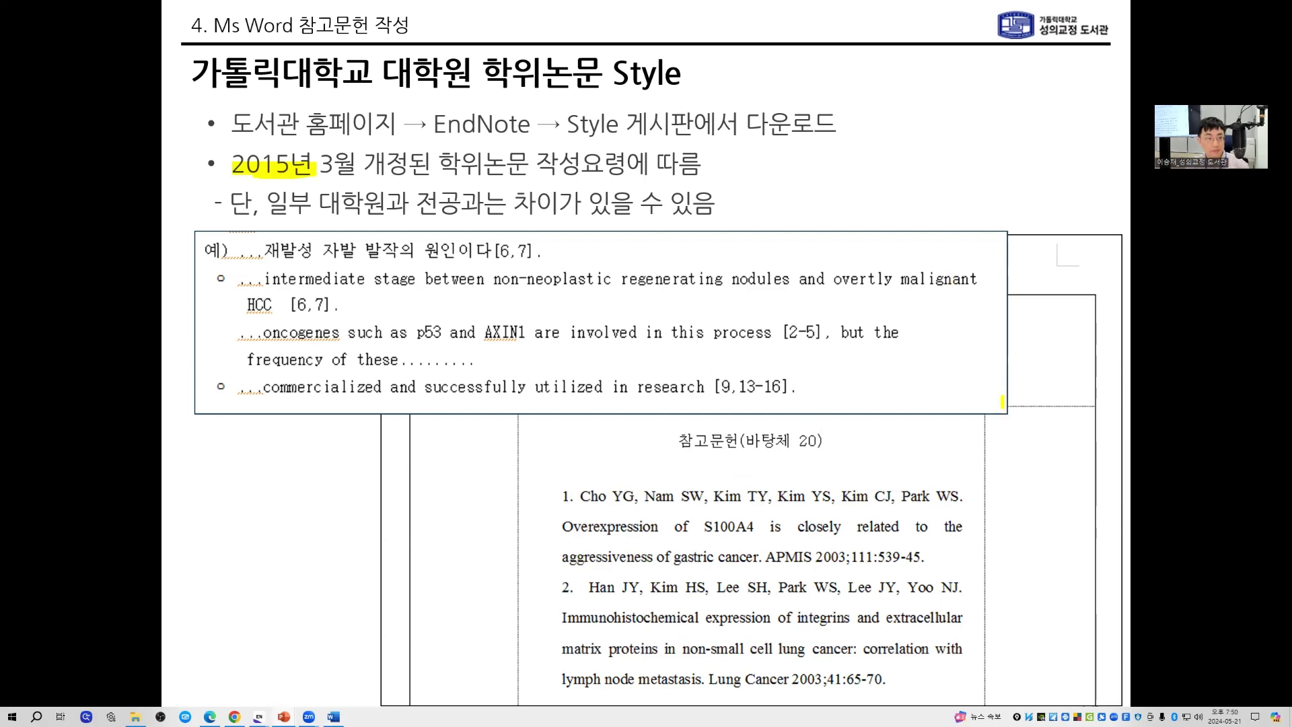
pyautogui.press('Right')
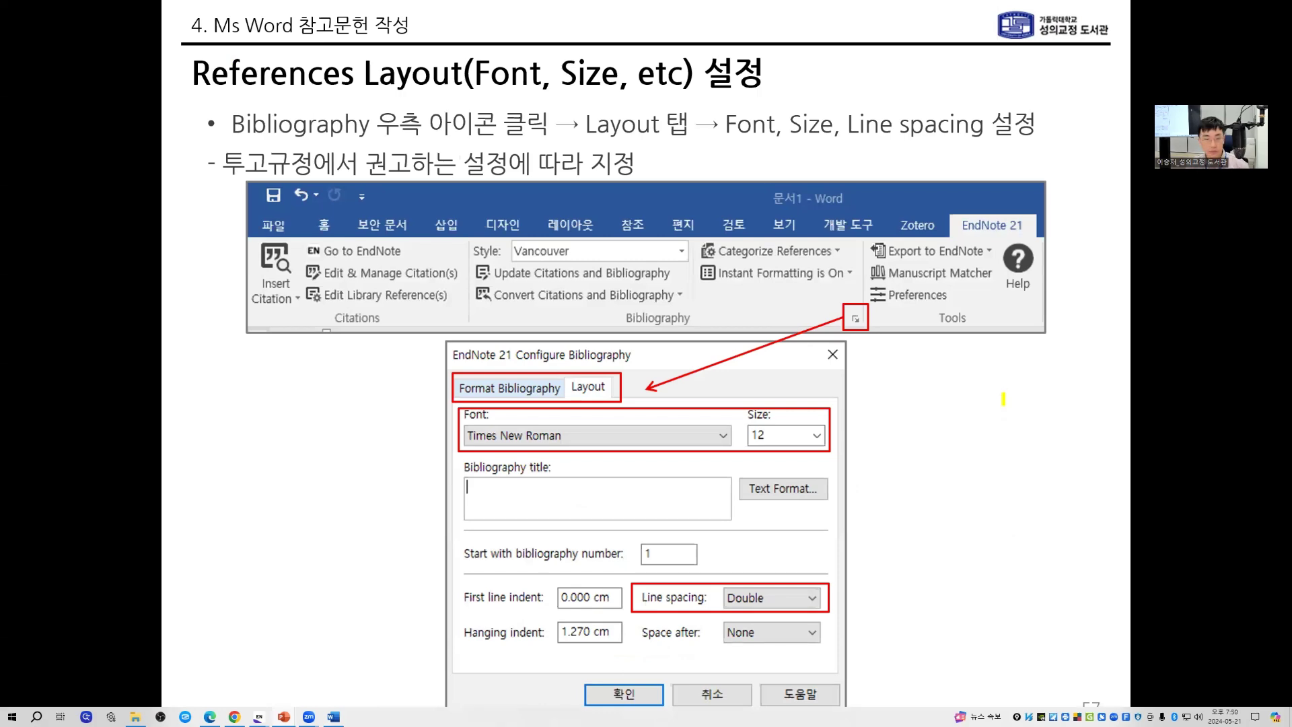
pyautogui.press('Right')
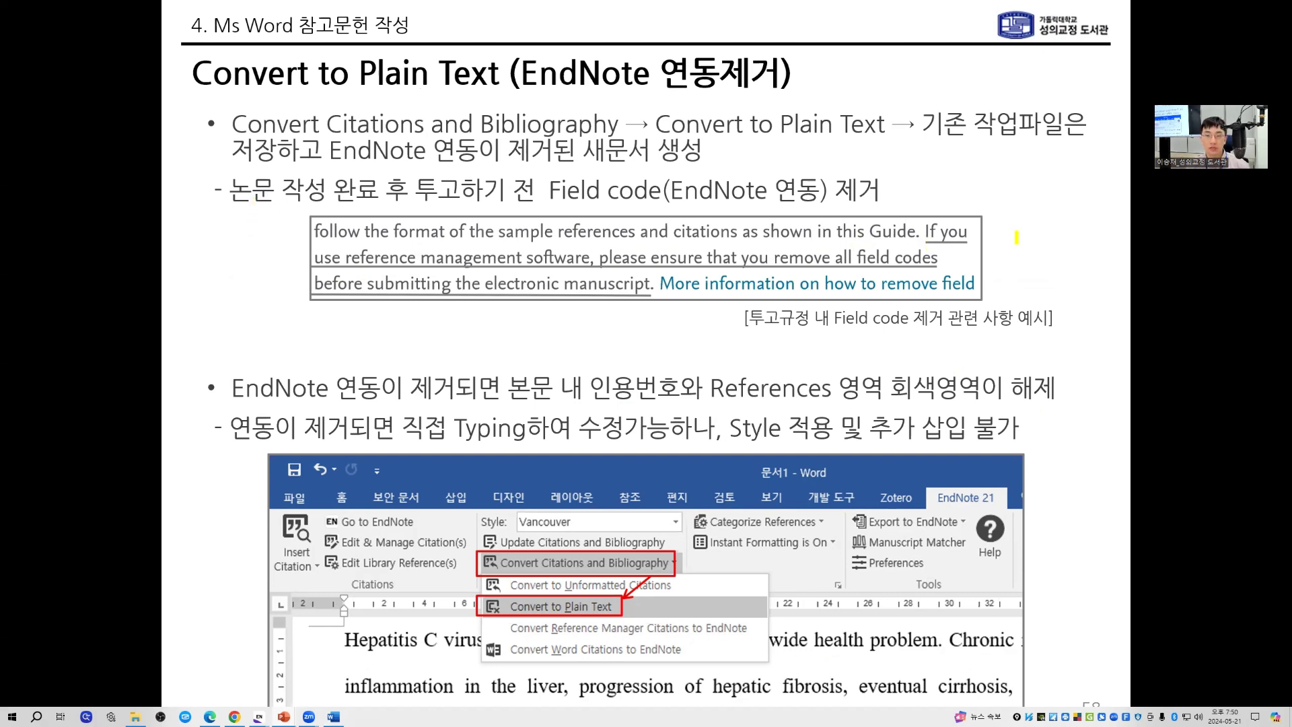
pyautogui.moveTo(980, 211); pyautogui.dragTo(984, 291)
pyautogui.moveTo(319, 219)
pyautogui.mouseDown()
pyautogui.moveTo(294, 236)
pyautogui.moveTo(299, 297)
pyautogui.mouseUp()
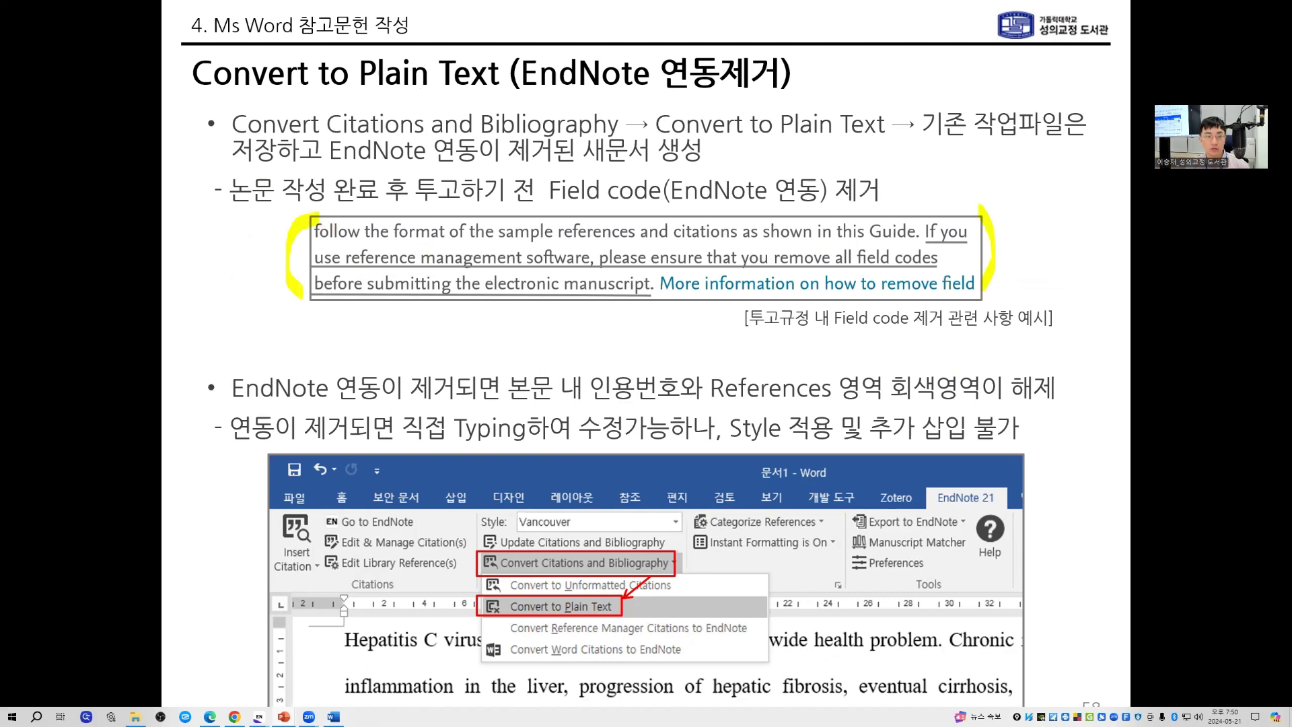
pyautogui.moveTo(344, 259); pyautogui.dragTo(583, 260)
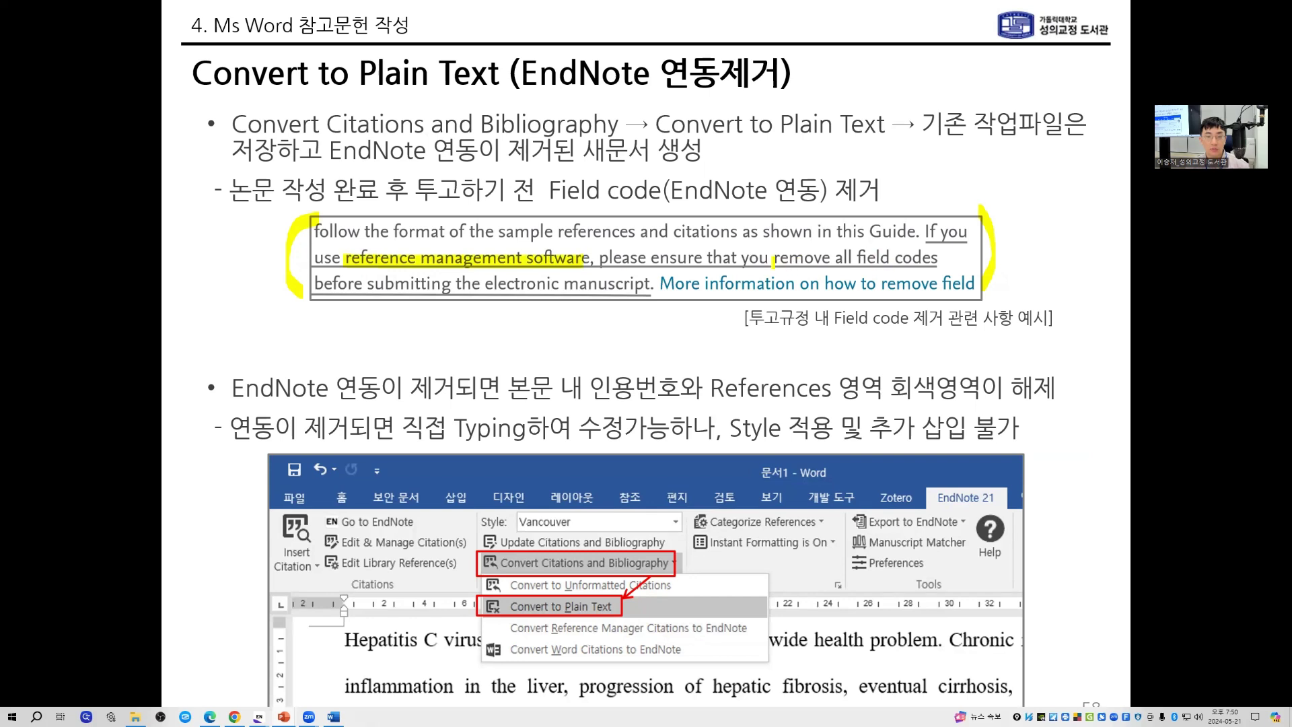
pyautogui.moveTo(774, 259); pyautogui.dragTo(926, 259)
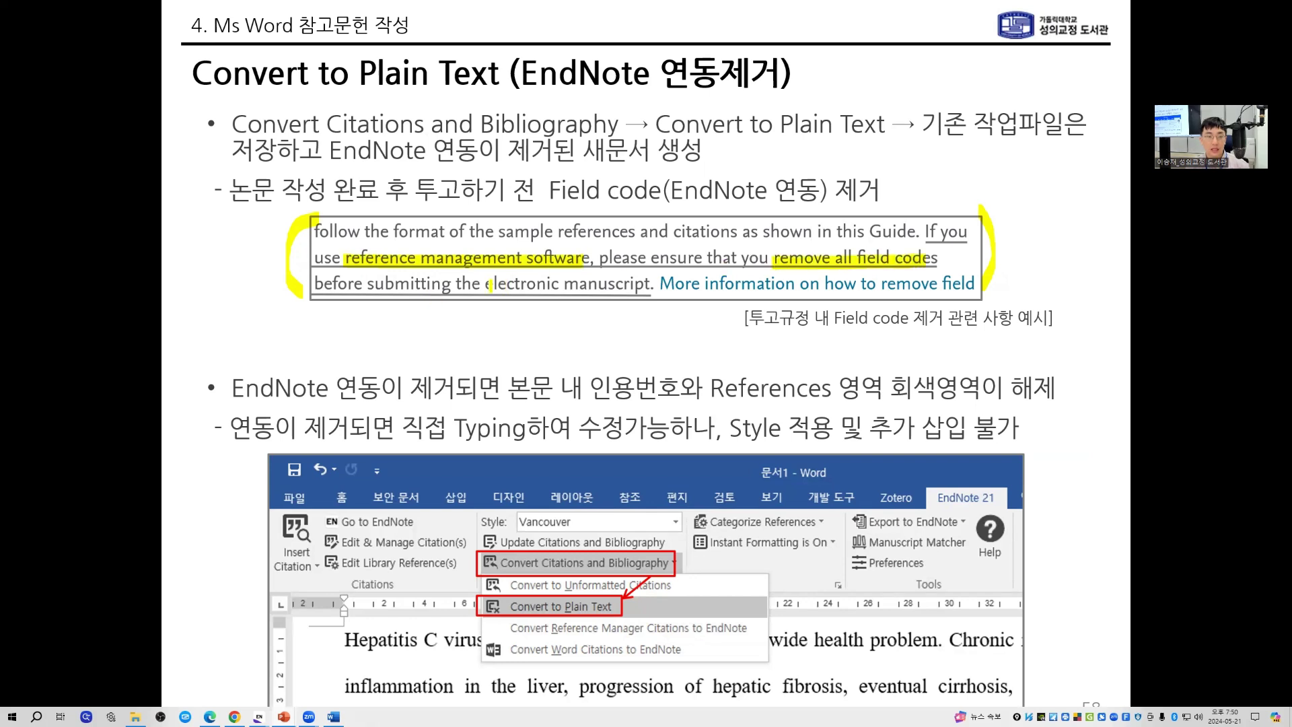
pyautogui.moveTo(490, 285); pyautogui.dragTo(642, 285)
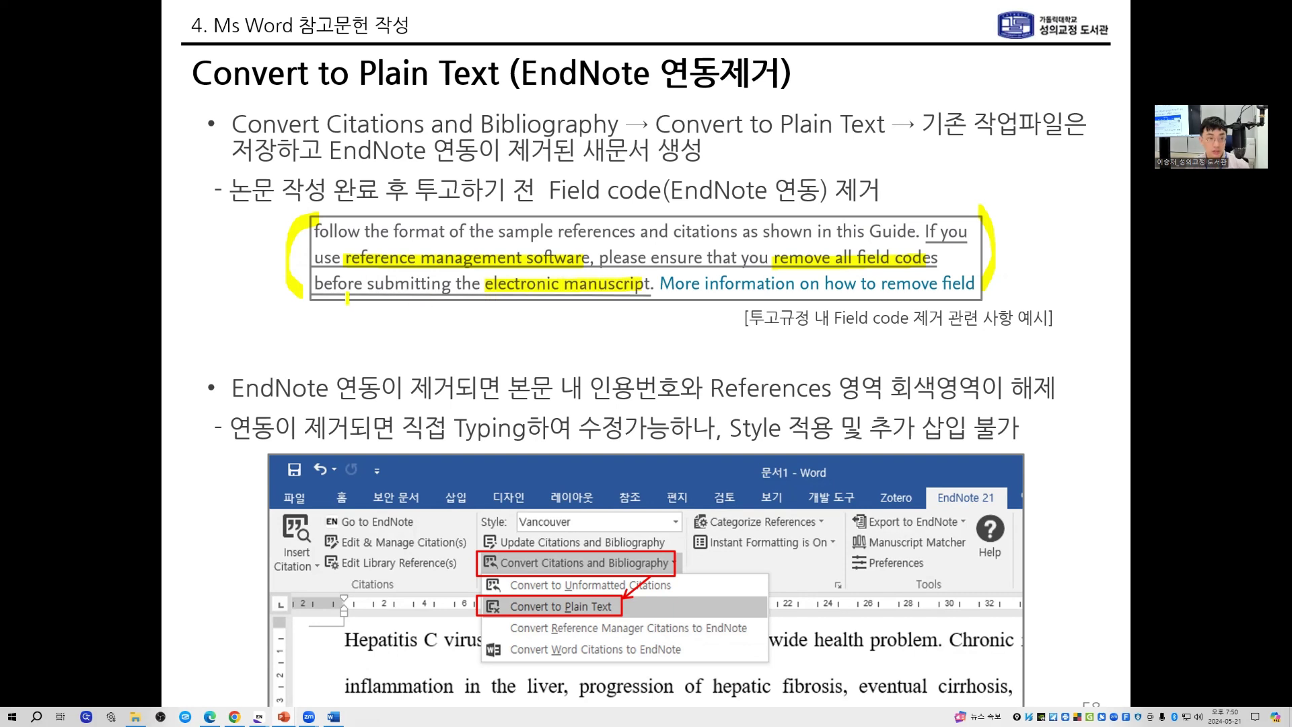
pyautogui.moveTo(347, 298); pyautogui.dragTo(447, 300)
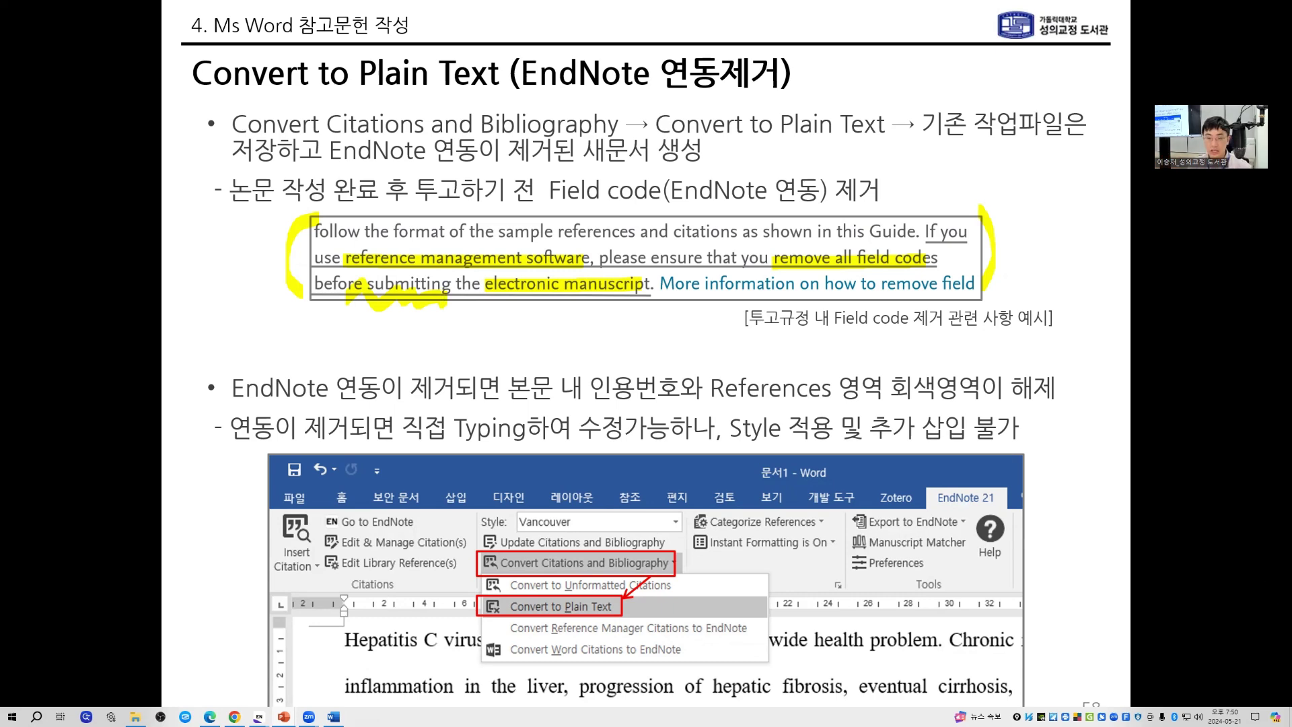
# - Switch to the Word document and select part of the bibliography to check its EndNote field shading
pyautogui.hotkey('alt', 'Tab')
pyautogui.moveTo(830, 460); pyautogui.dragTo(295, 265)
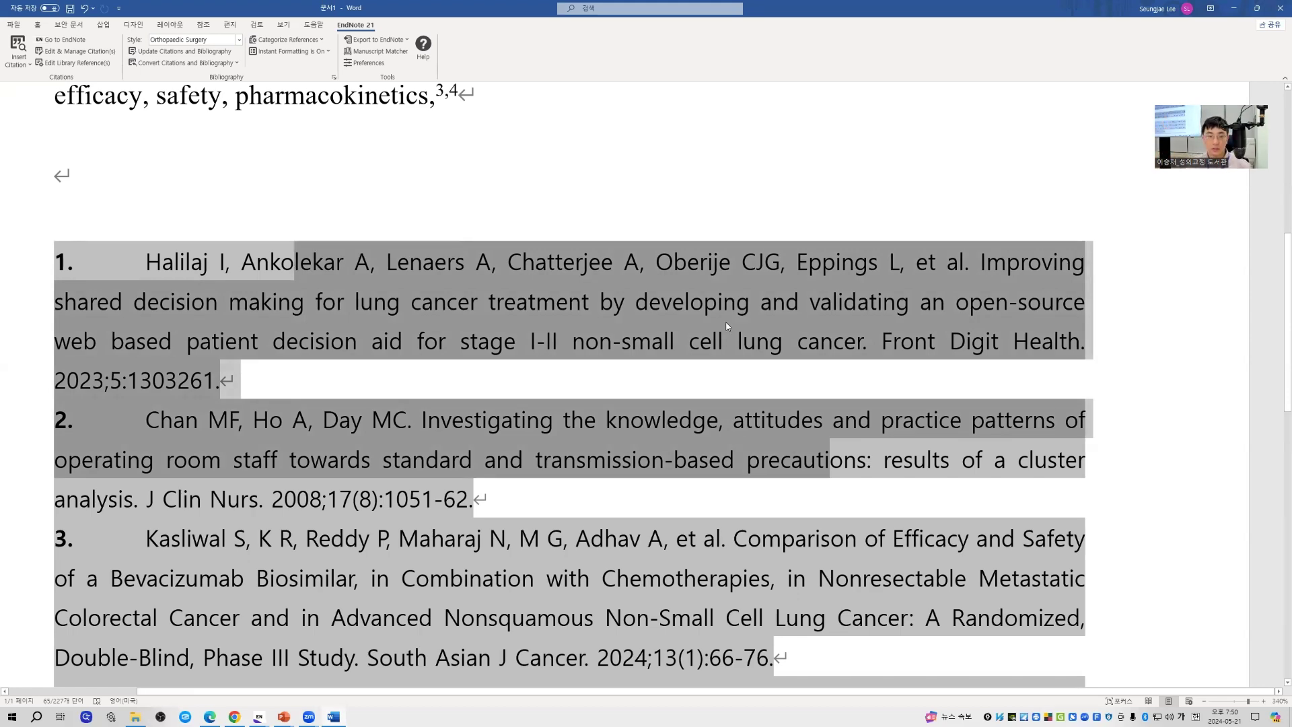
pyautogui.click(713, 185)
pyautogui.scroll(3, 717, 313)
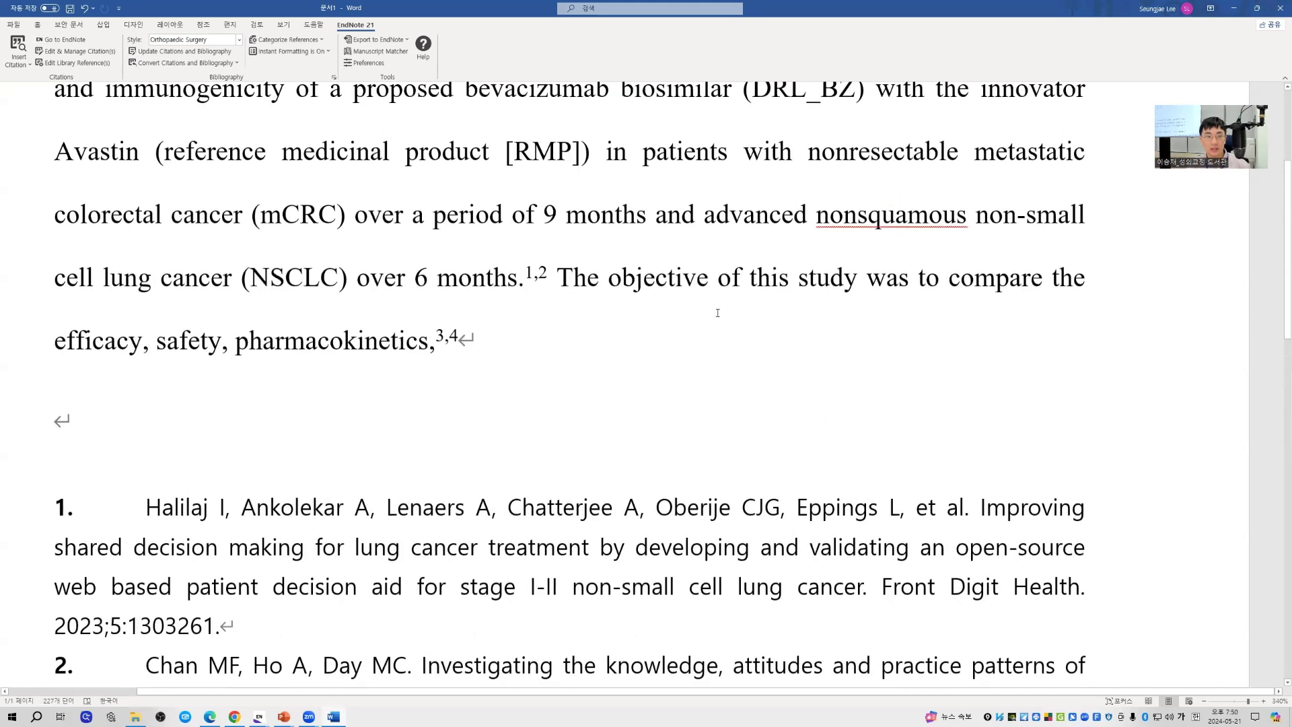
# - Convert the citations and bibliography to plain text, saving the original document to the desktop (바탕 화면) under the suggested name
pyautogui.click(201, 63)
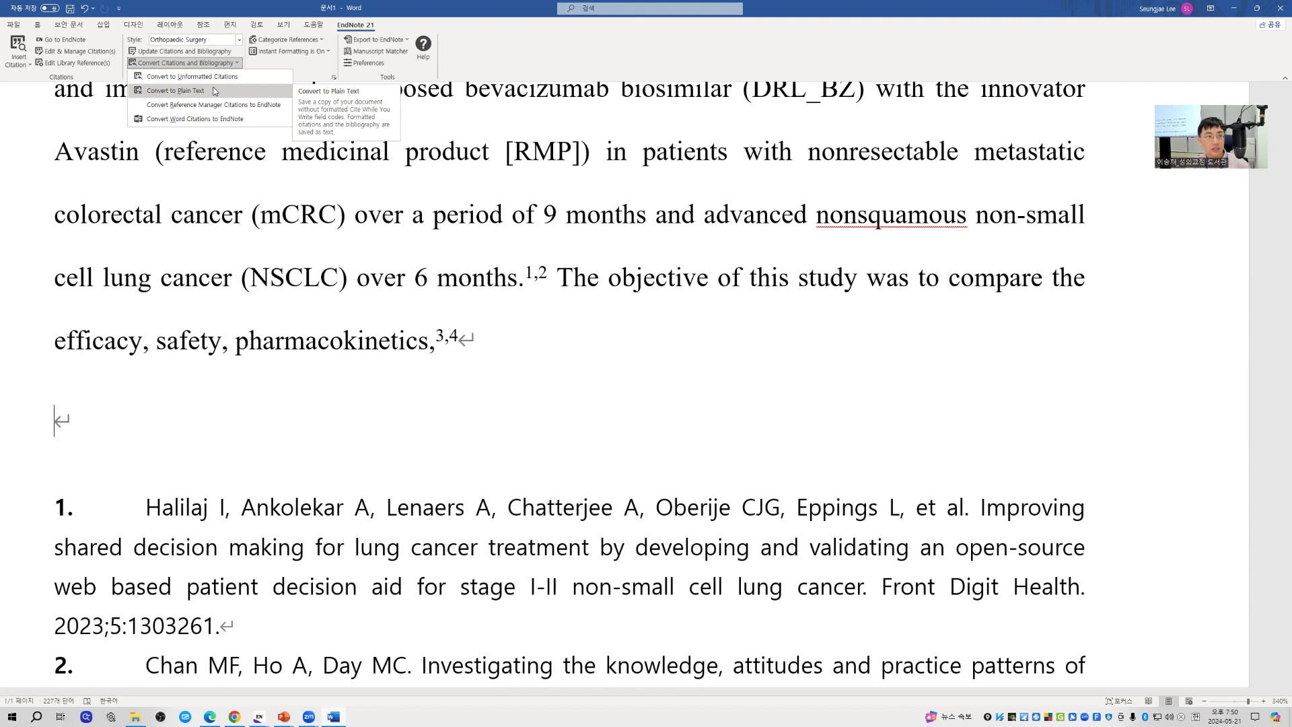
pyautogui.click(215, 96)
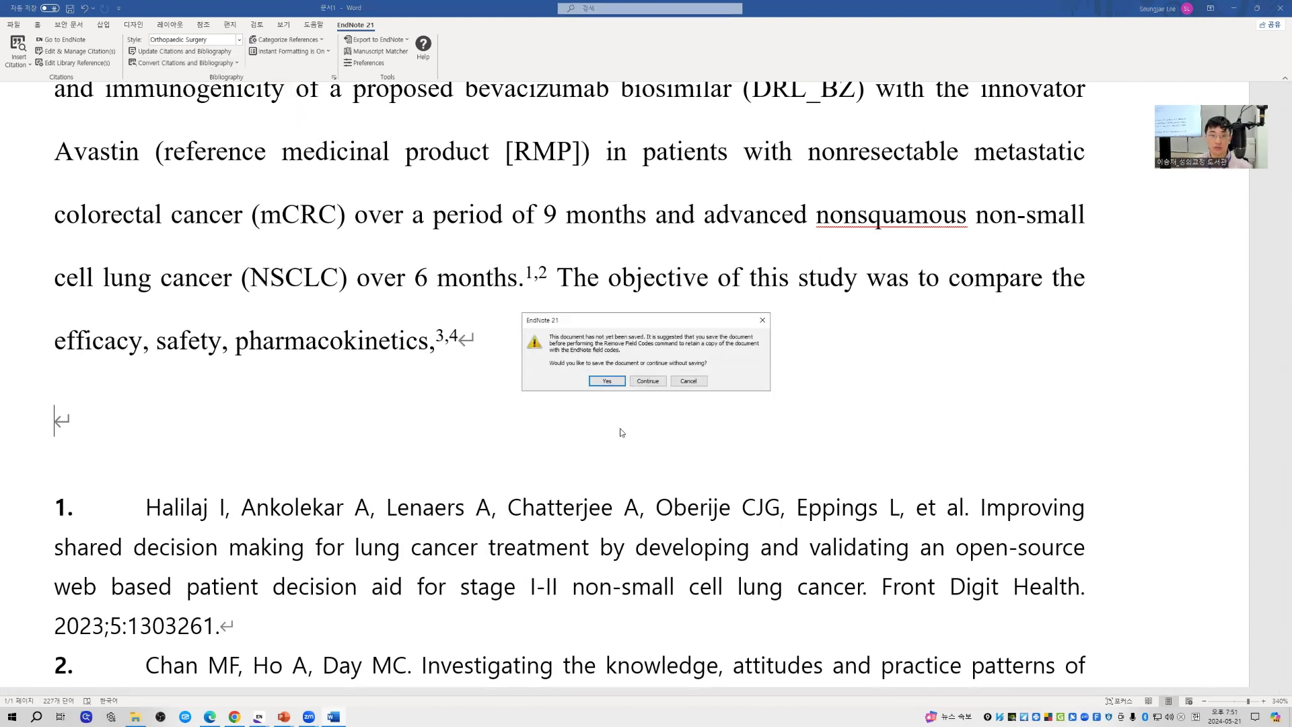
pyautogui.click(614, 381)
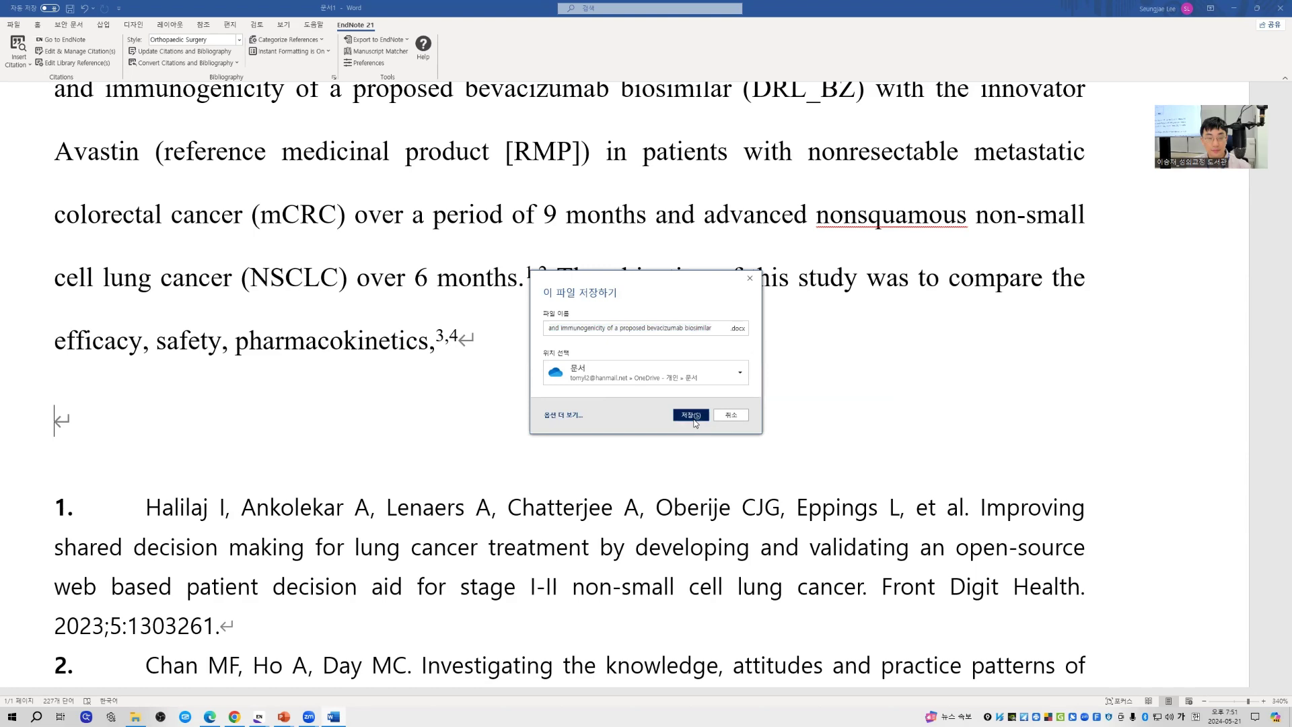
pyautogui.click(702, 381)
pyautogui.click(608, 477)
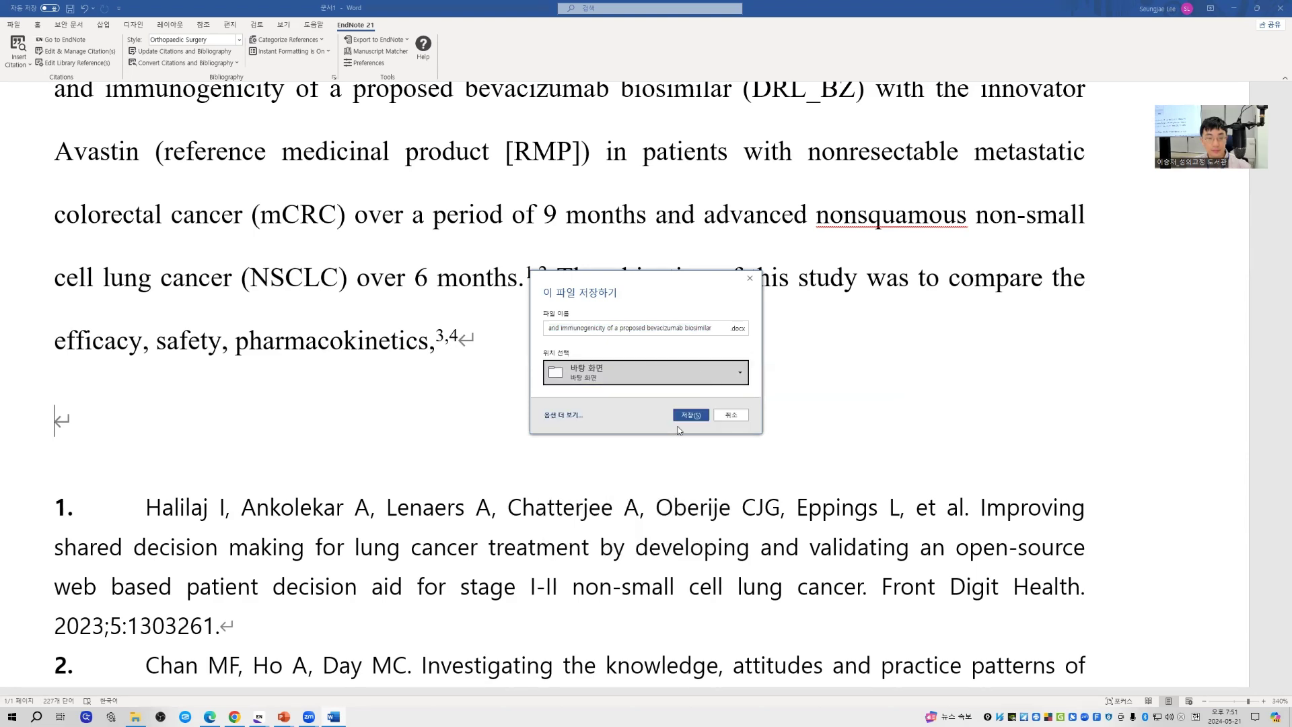
pyautogui.click(692, 416)
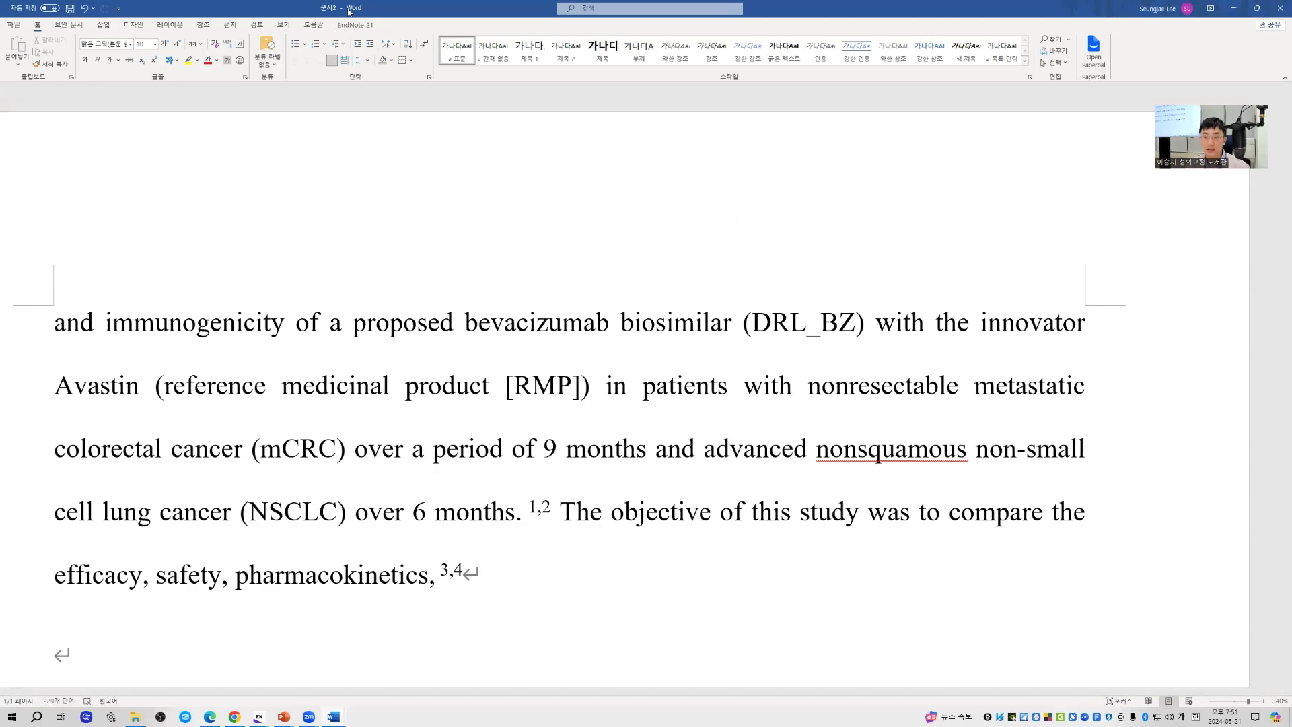
# - Select the text from "reference medicinal product" into the first bibliography entry to check the plain-text copy for field shading
pyautogui.scroll(-2, 408, 294)
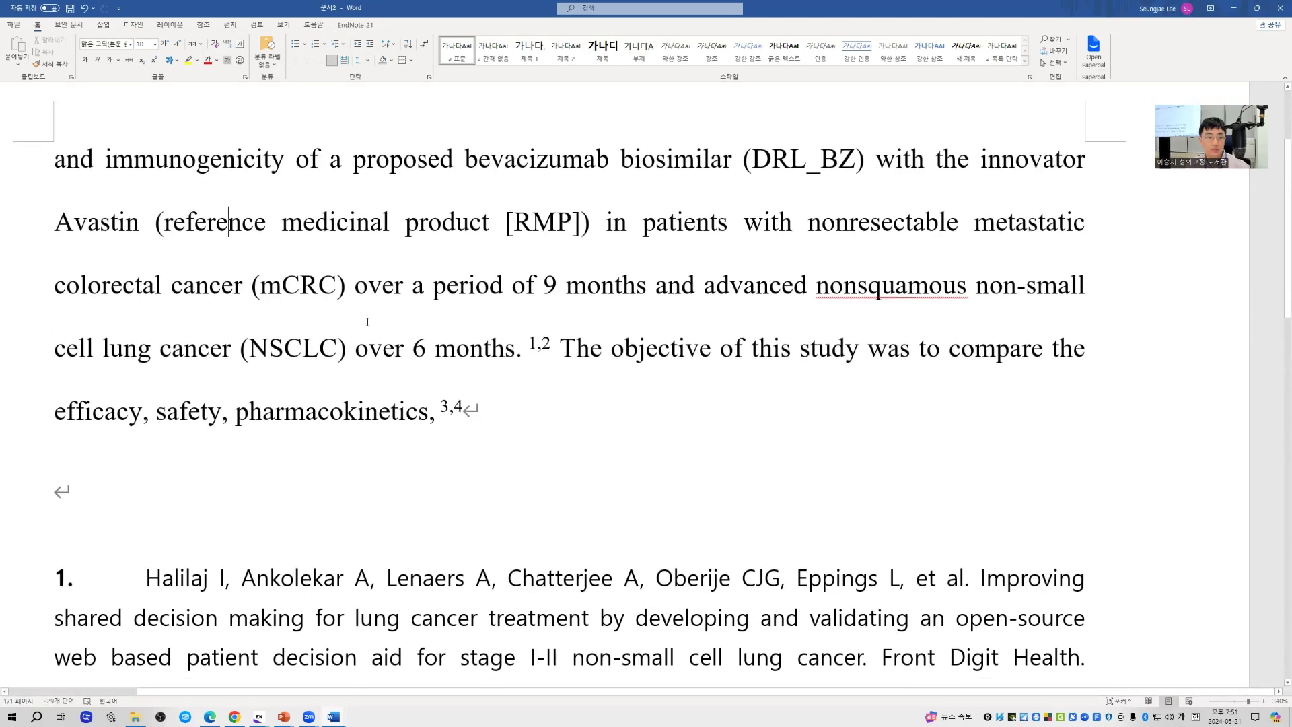
pyautogui.moveTo(228, 222); pyautogui.dragTo(840, 644)
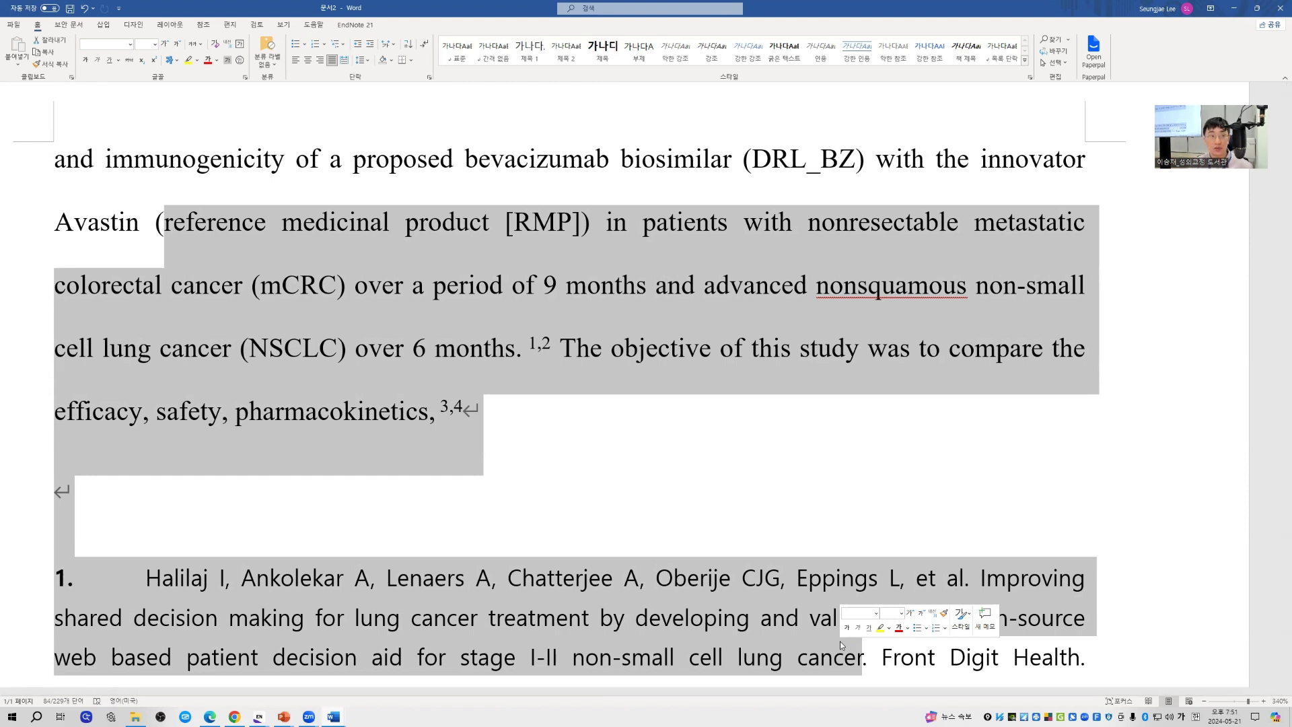
# - Try to reformat the plain-text copy by setting the EndNote output style to Molecular and Cellular Probes
pyautogui.click(351, 26)
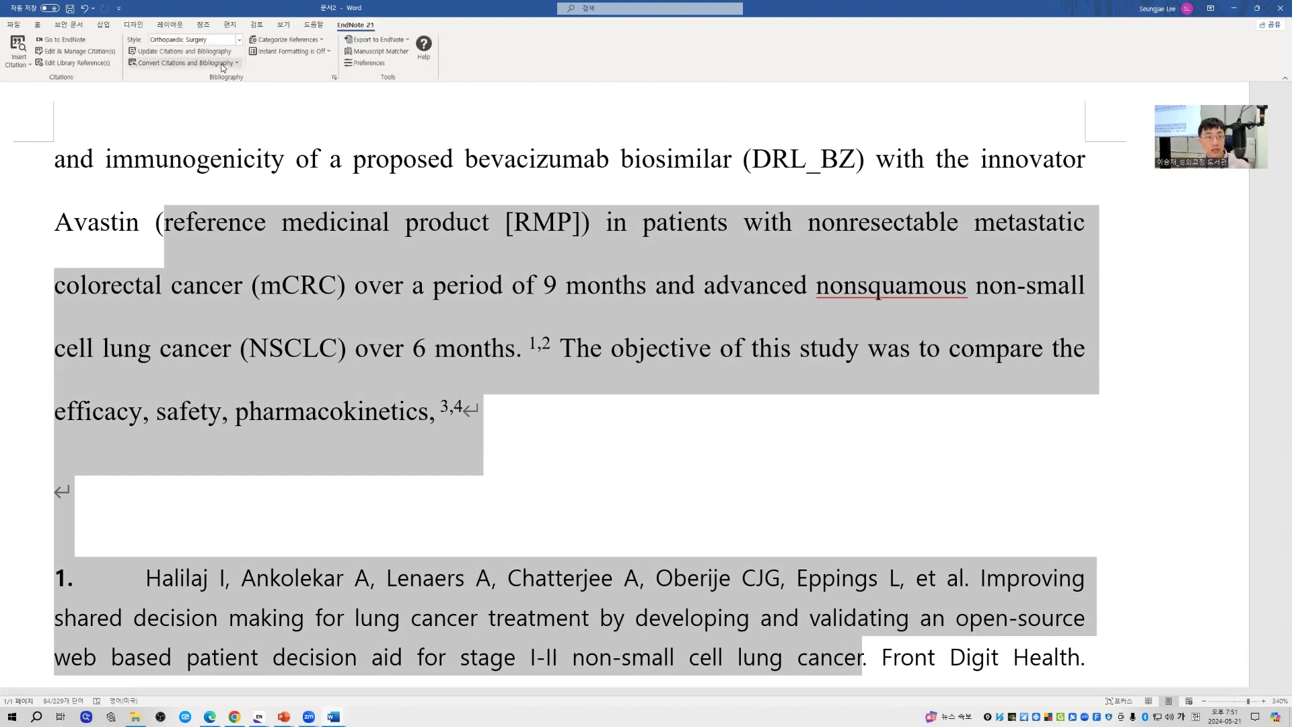
pyautogui.click(185, 62)
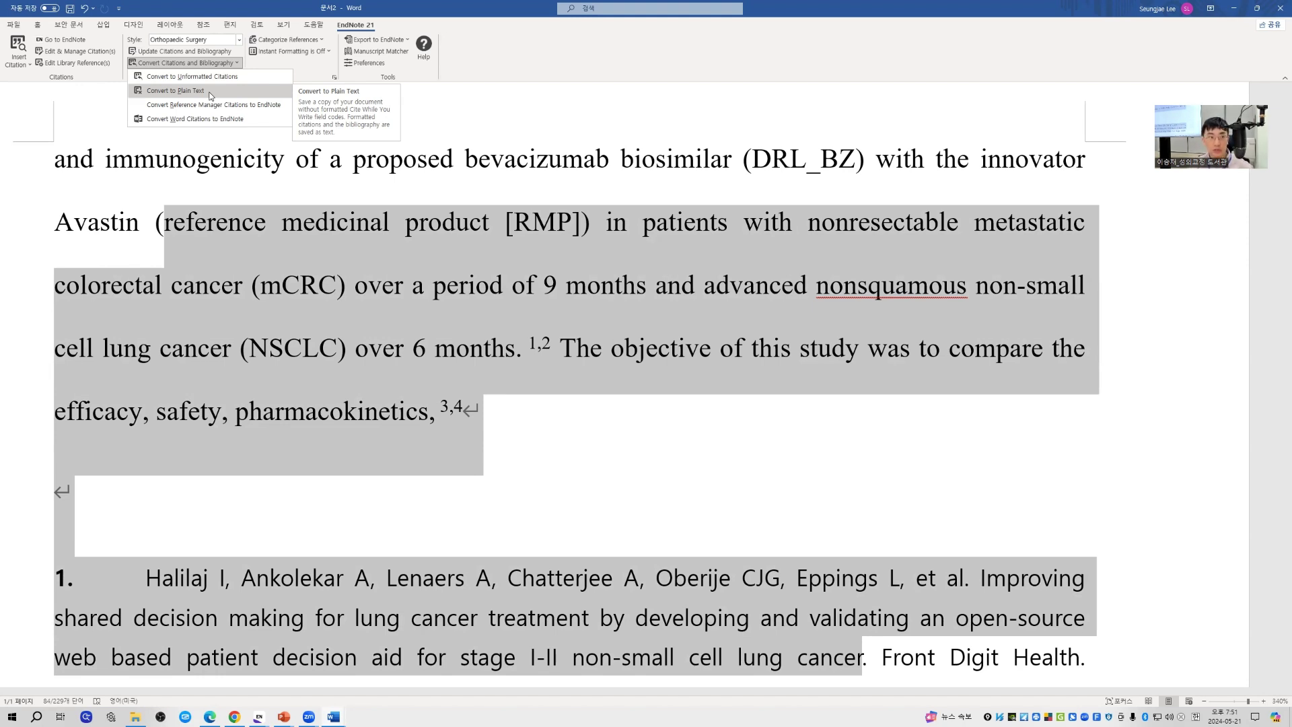
pyautogui.click(239, 40)
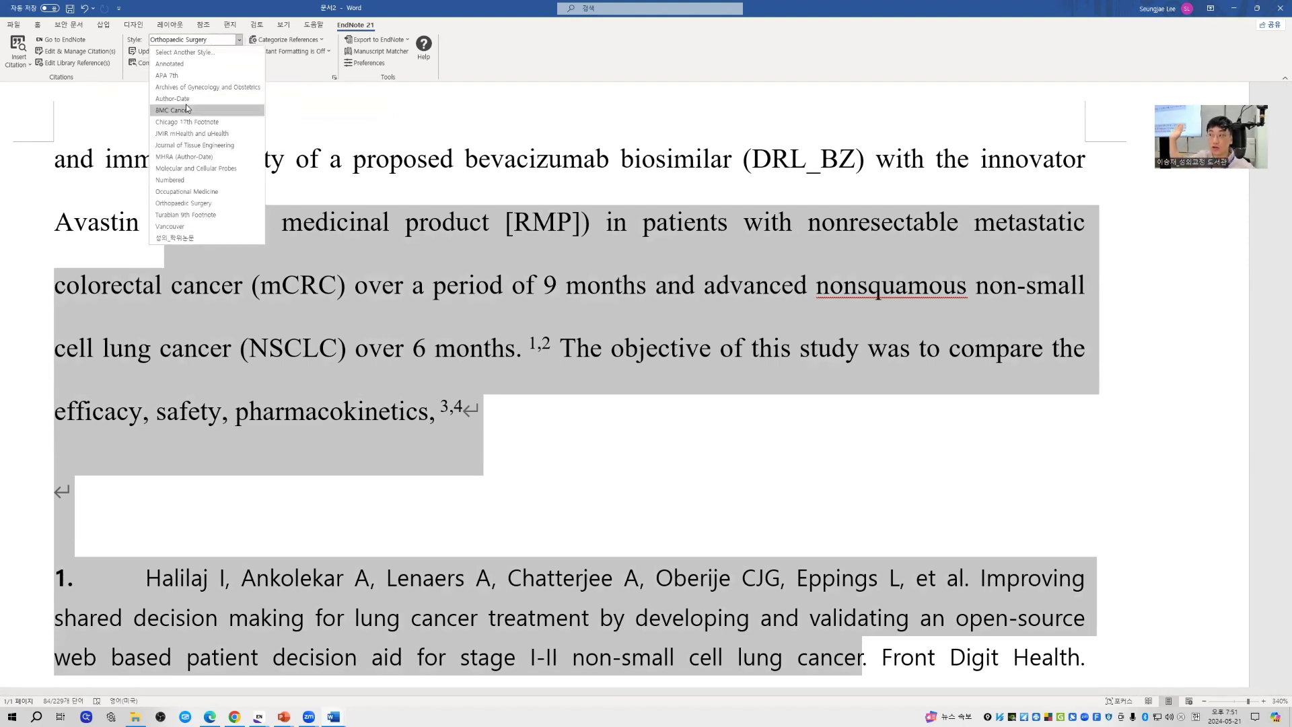
pyautogui.click(195, 168)
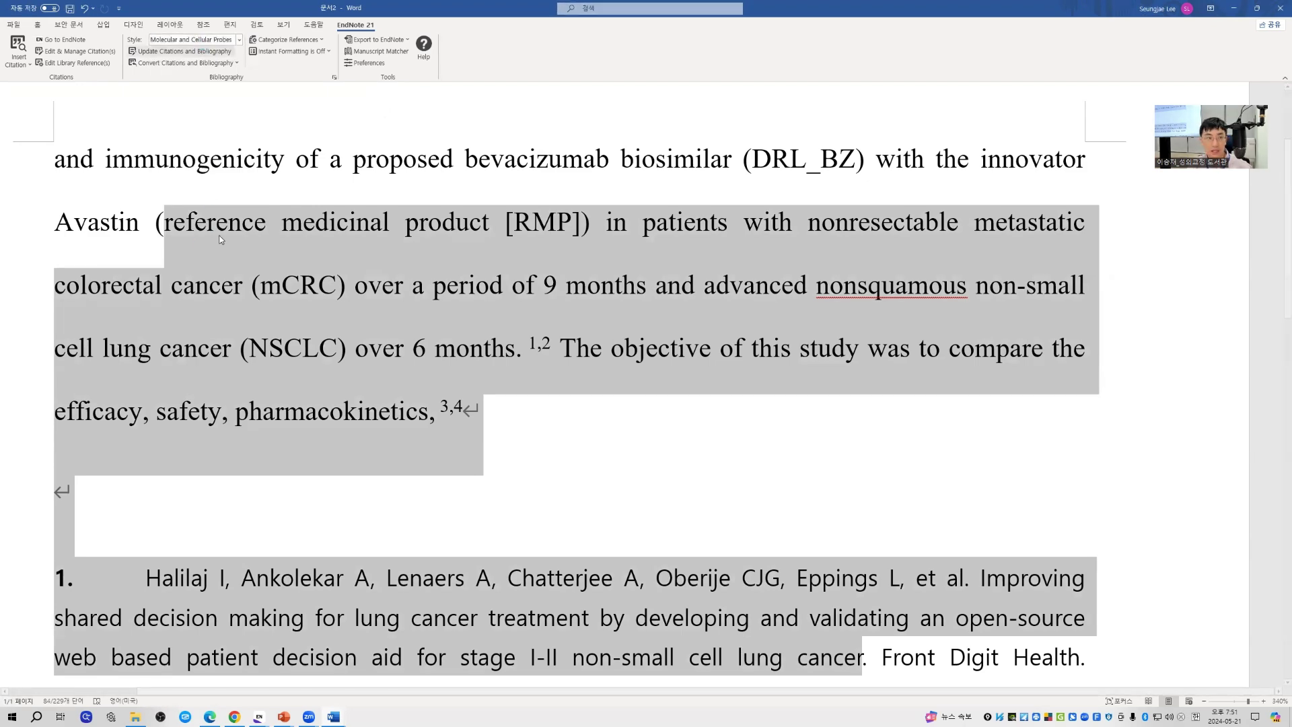
# - Inspect the in-text citation 1,2 and the first bibliography entries of the plain-text copy for remaining EndNote fields
pyautogui.click(516, 348)
pyautogui.click(531, 349)
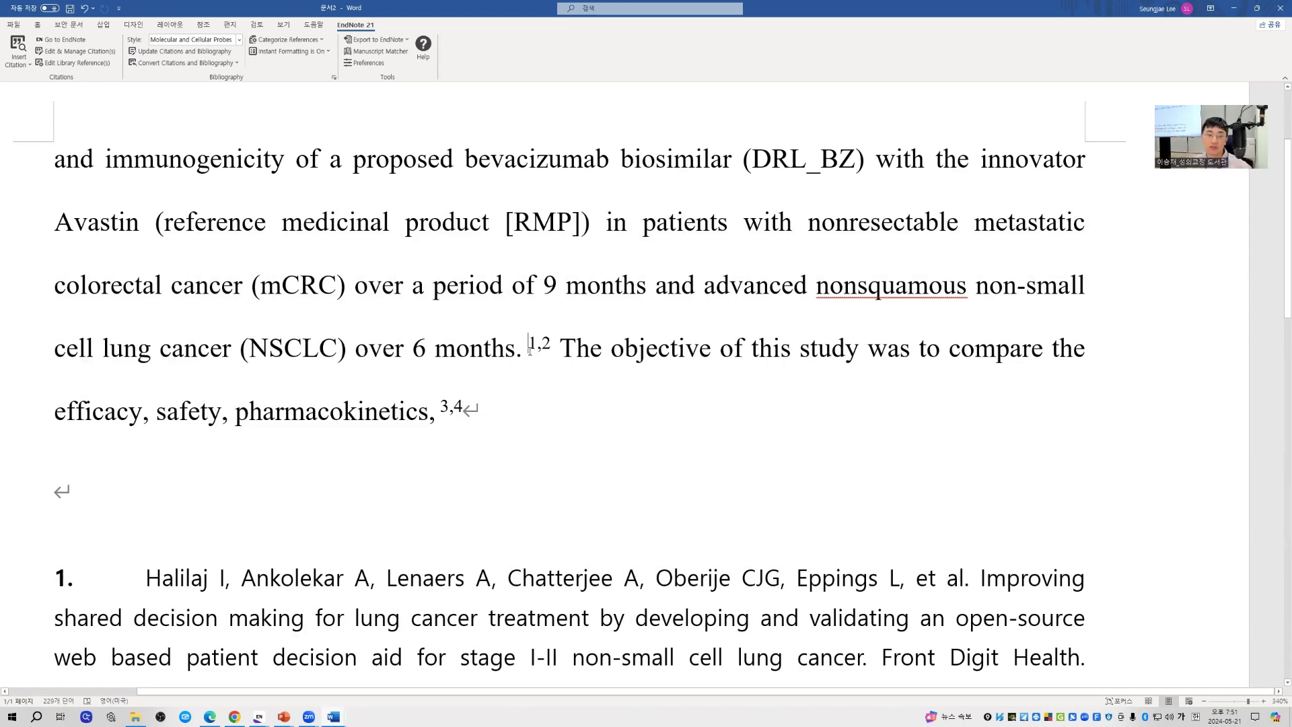
pyautogui.scroll(-4, 667, 461)
pyautogui.moveTo(490, 488); pyautogui.dragTo(301, 187)
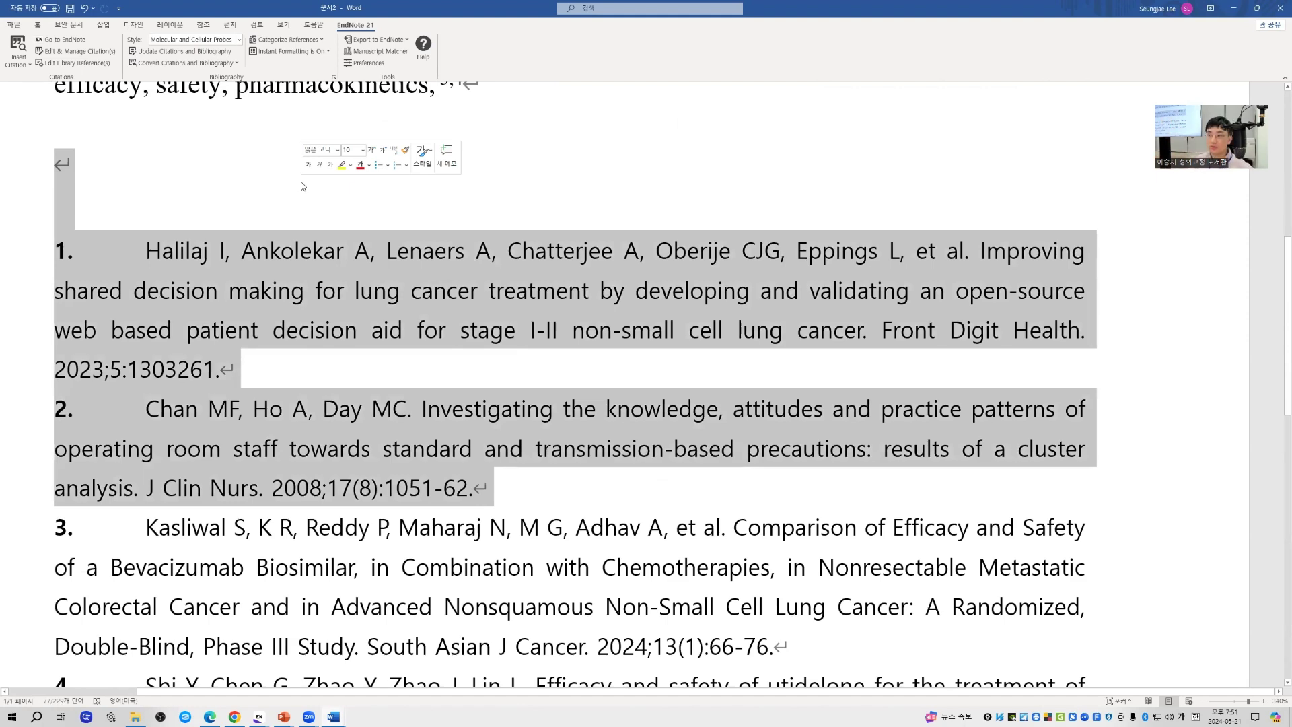
pyautogui.scroll(4, 381, 127)
pyautogui.scroll(-2, 380, 127)
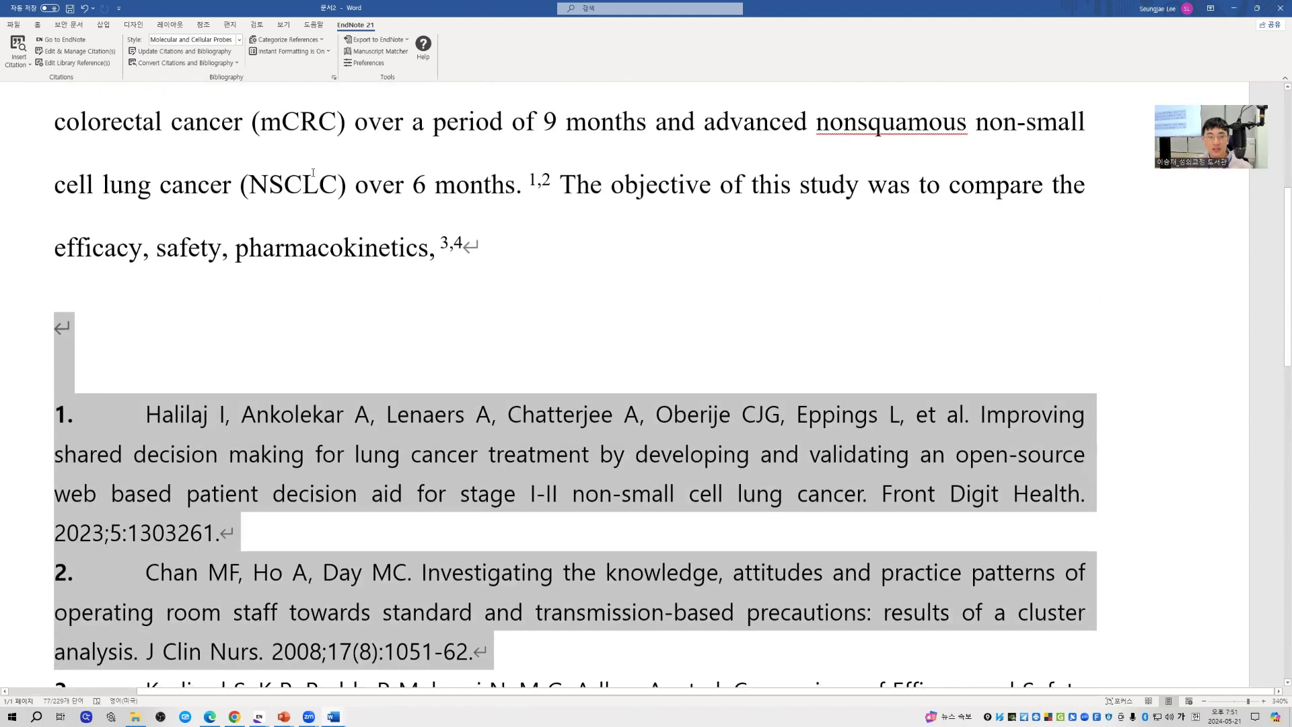
pyautogui.moveTo(250, 184); pyautogui.dragTo(789, 542)
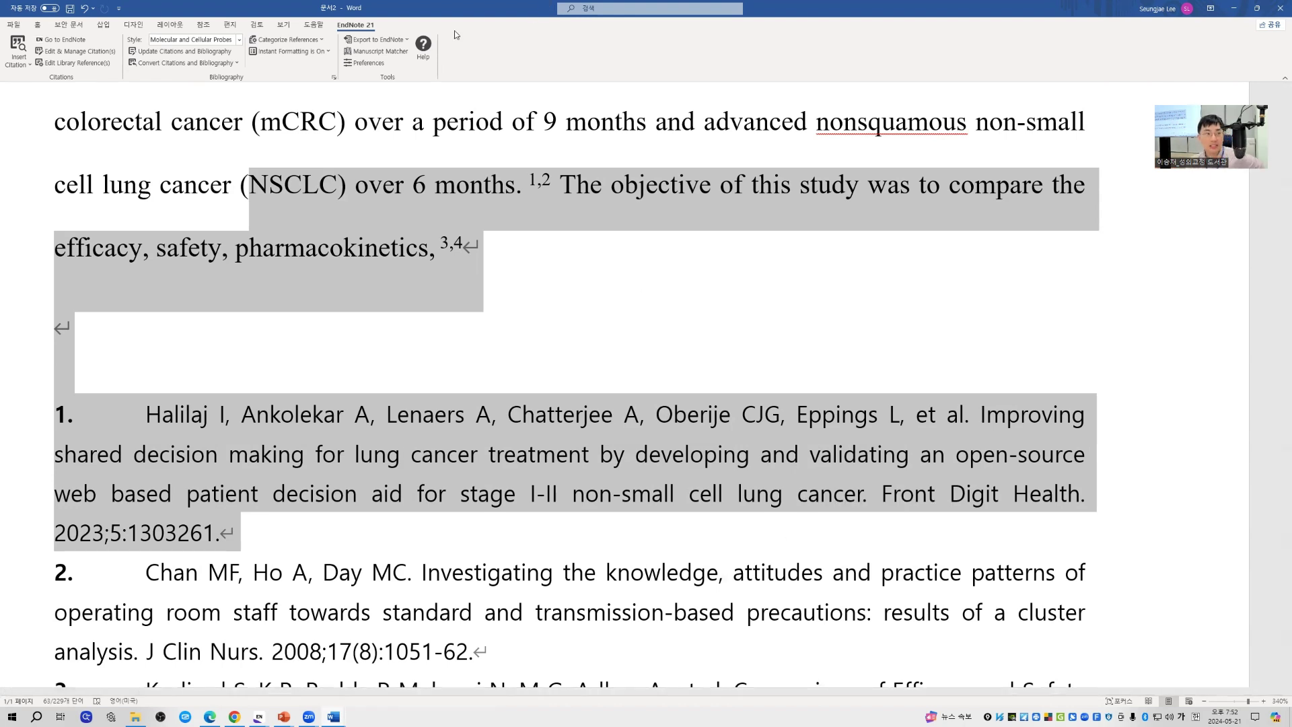
# - Set the EndNote output style to JMIR mHealth and uHealth and switch to the EndNote library window
pyautogui.click(239, 40)
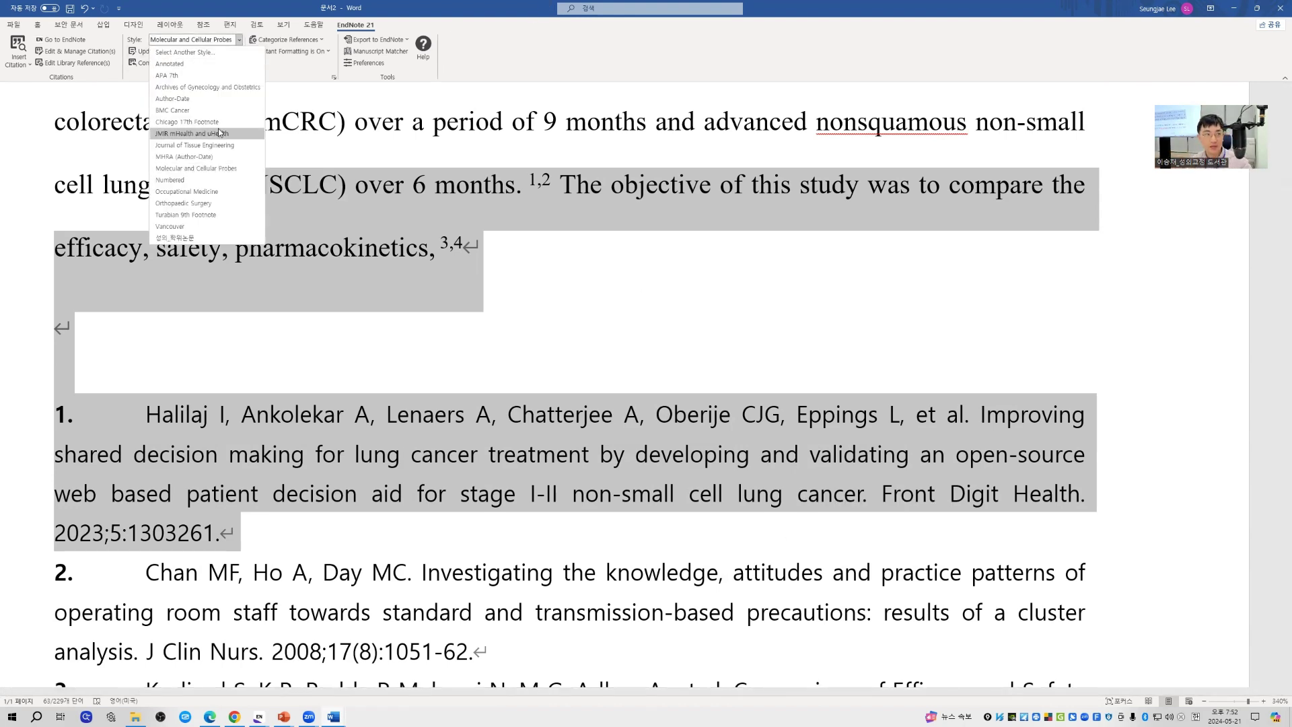
pyautogui.click(219, 133)
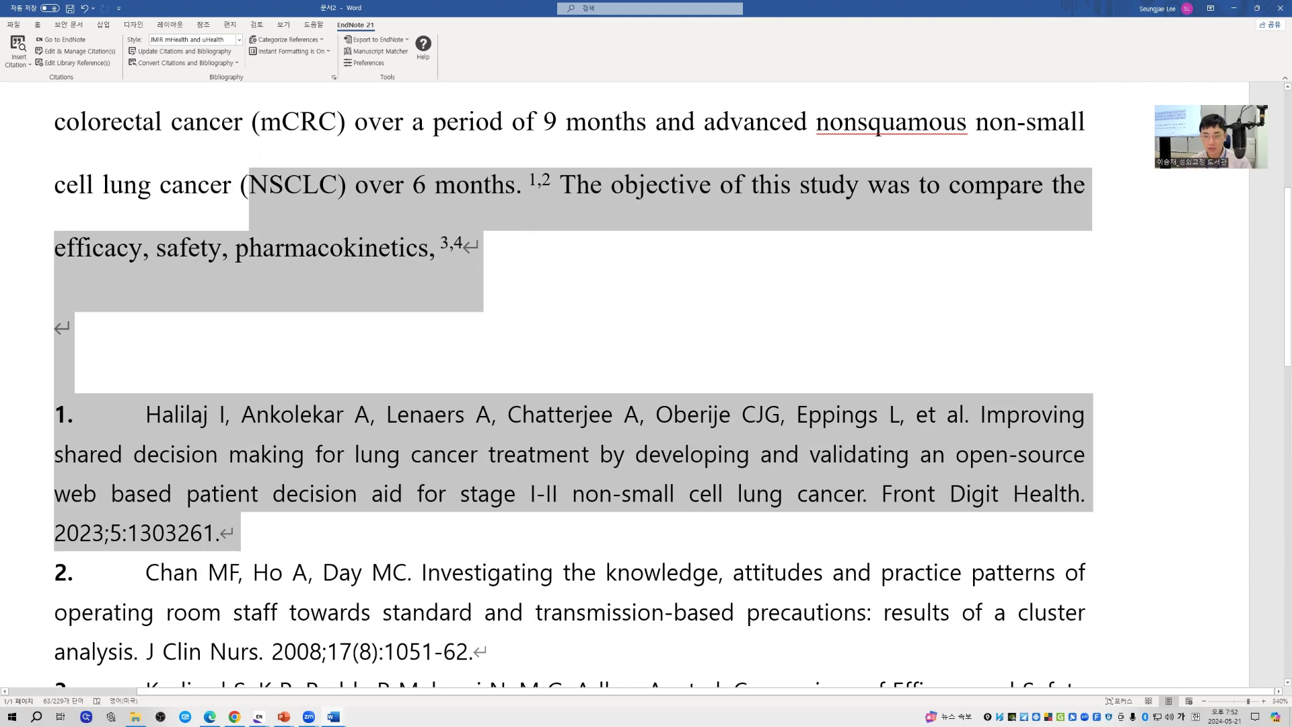
pyautogui.hotkey('alt', 'Tab')
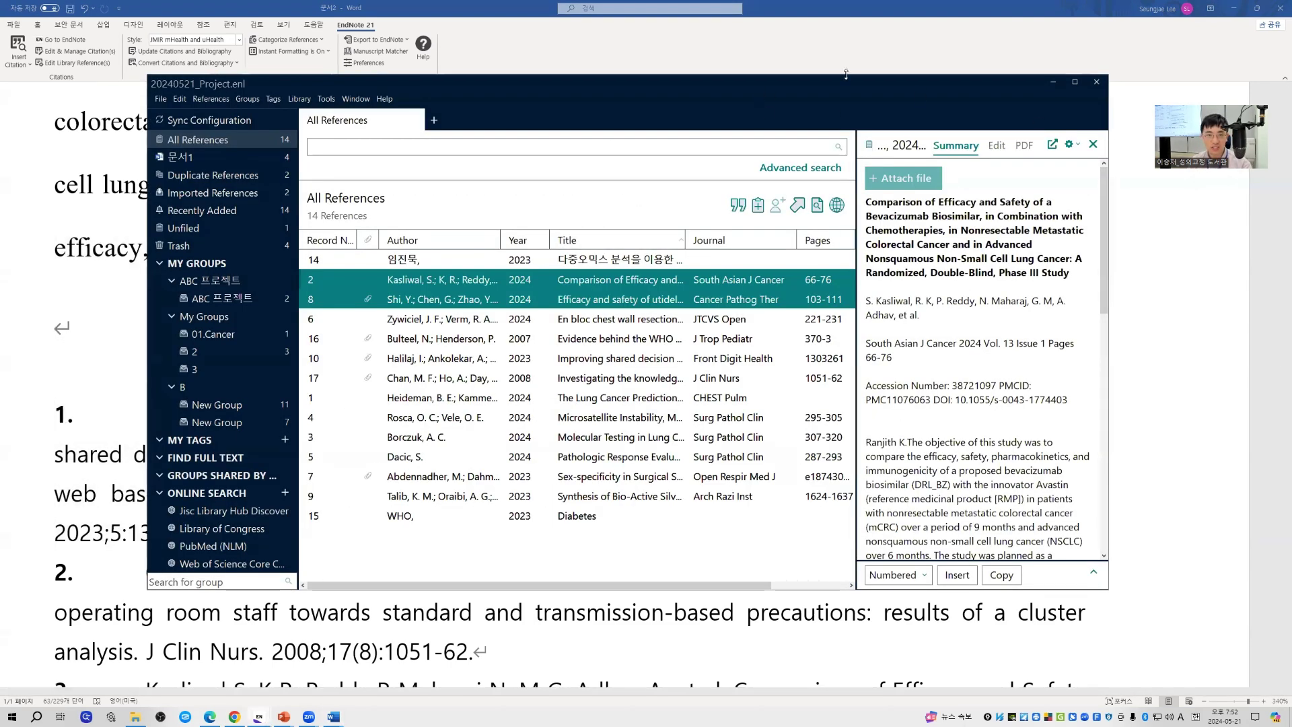
# - Move the EndNote library window clear of the text and return to citation 1,2 in the plain-text document
pyautogui.moveTo(842, 87); pyautogui.dragTo(1116, 129)
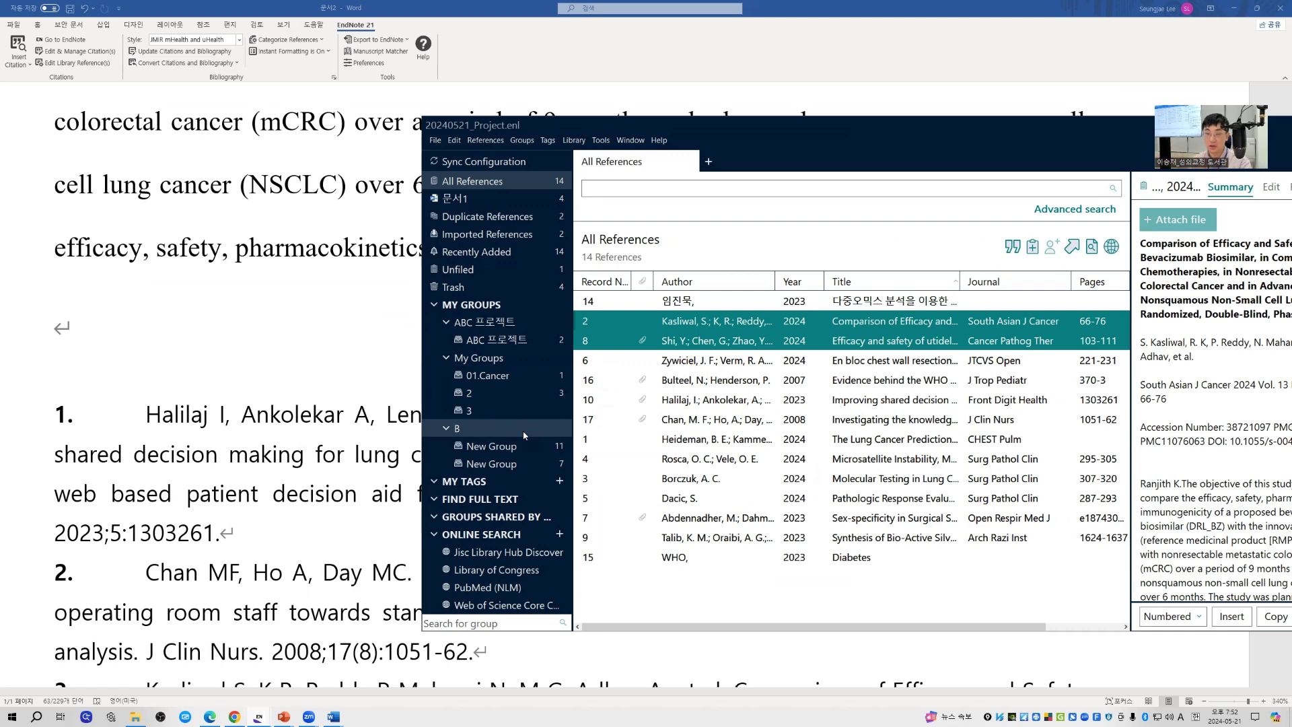
pyautogui.moveTo(1027, 125); pyautogui.dragTo(926, 158)
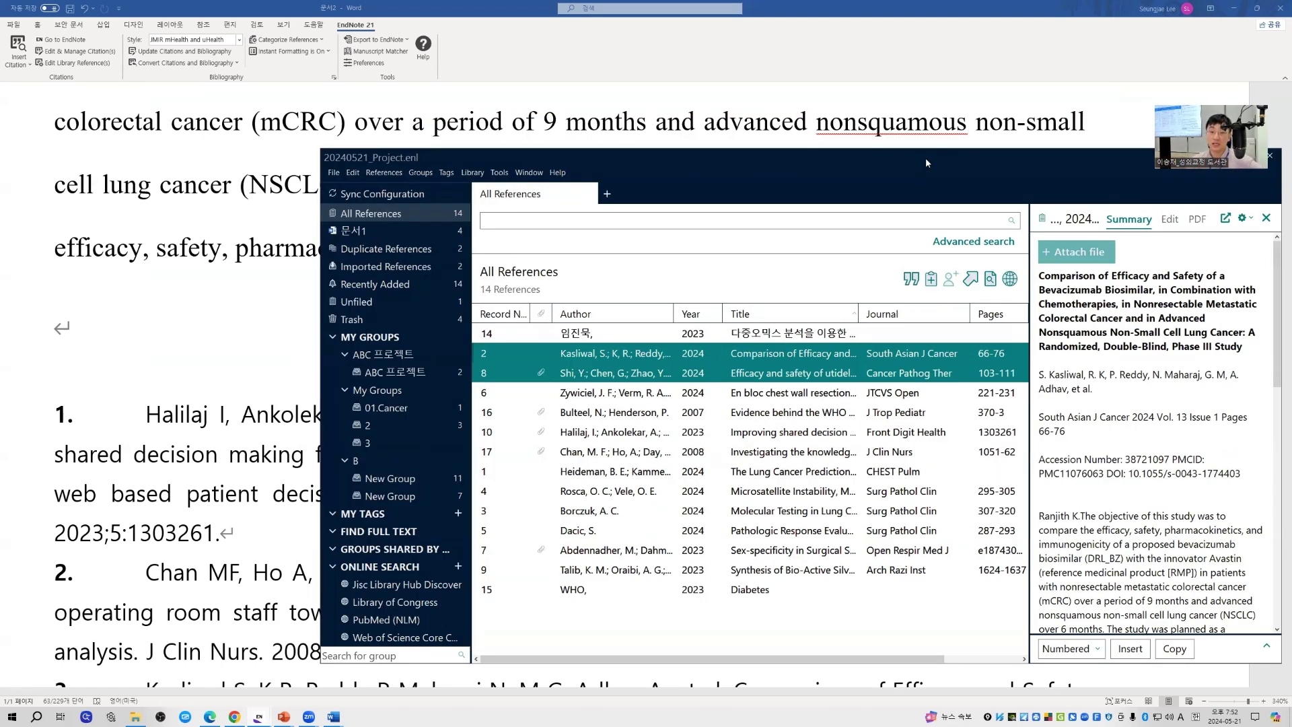
pyautogui.click(1221, 154)
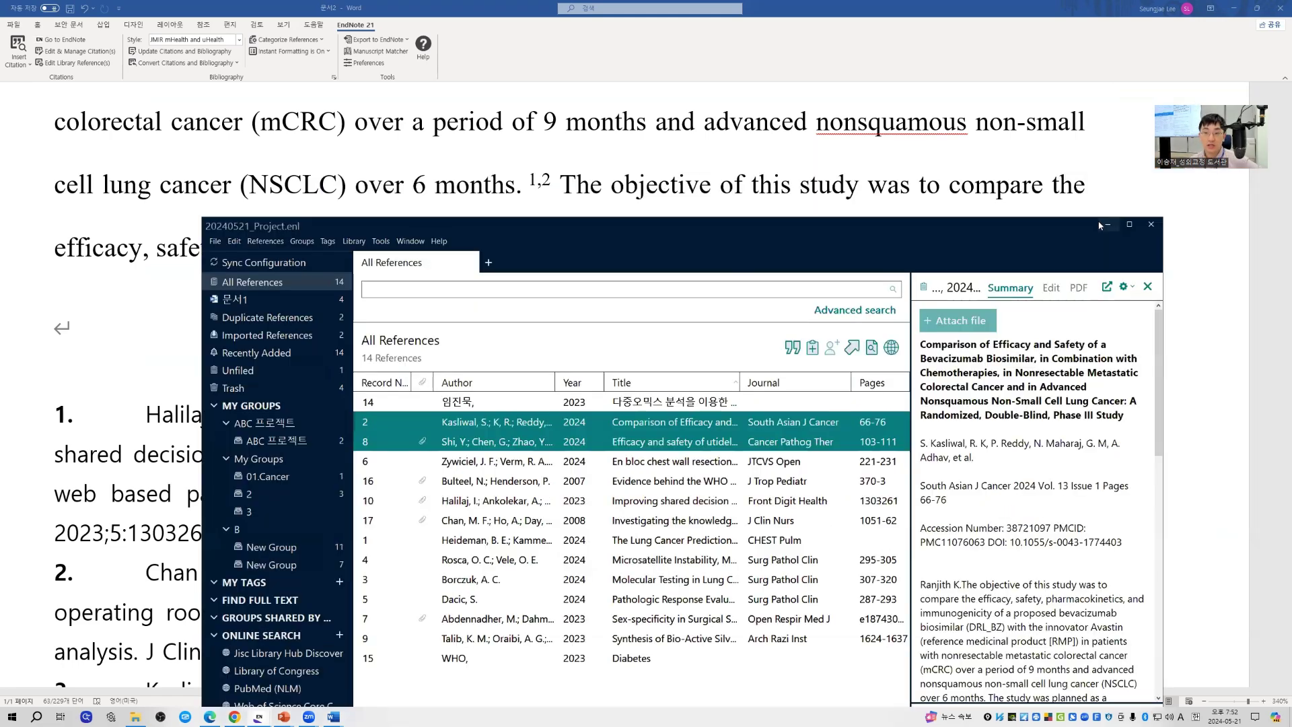
pyautogui.click(492, 184)
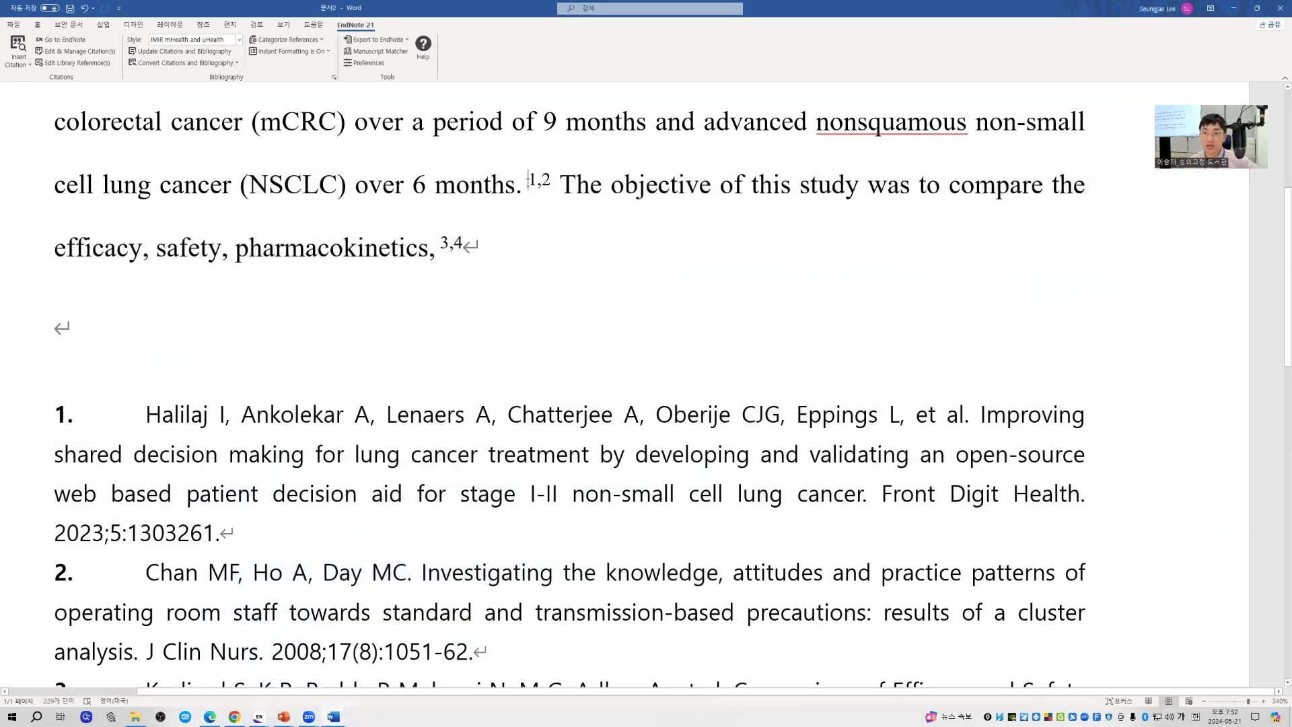
# - Select text across bibliography entries 3 and 4 of the plain-text copy to check for field shading
pyautogui.scroll(-5, 492, 184)
pyautogui.moveTo(569, 379); pyautogui.dragTo(735, 322)
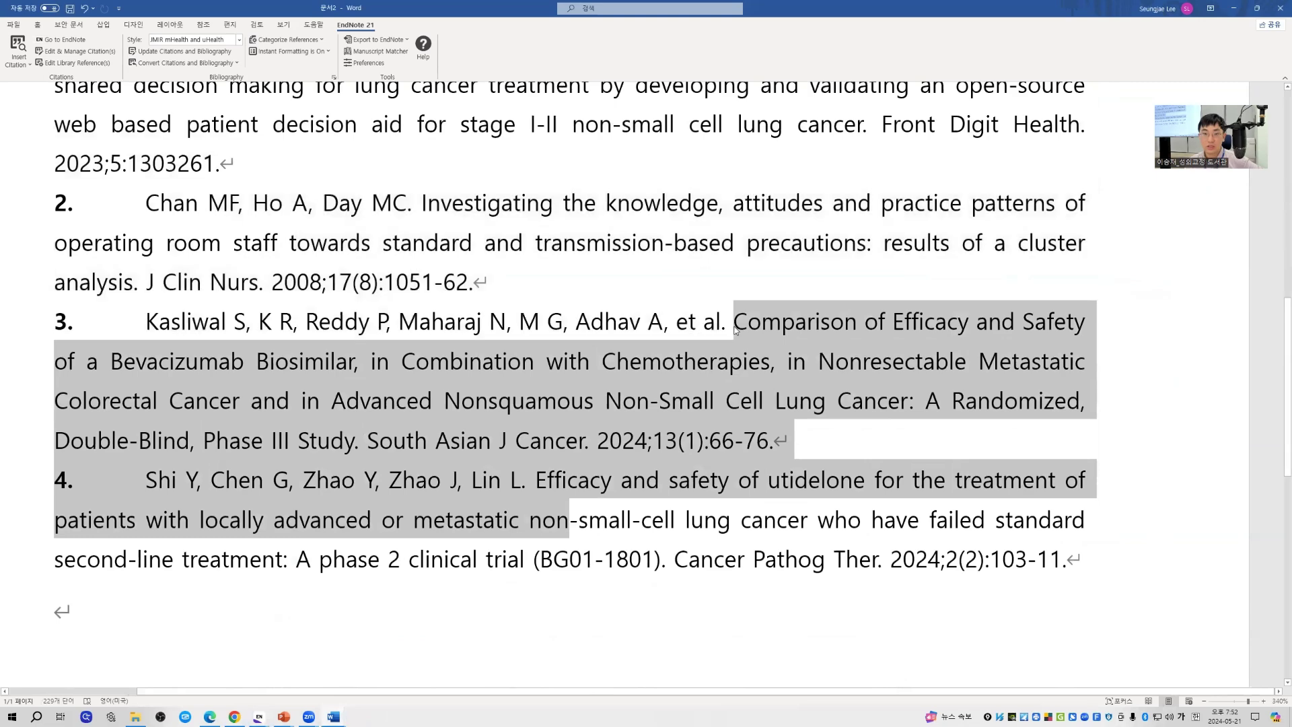
pyautogui.click(735, 322)
pyautogui.scroll(10, 735, 323)
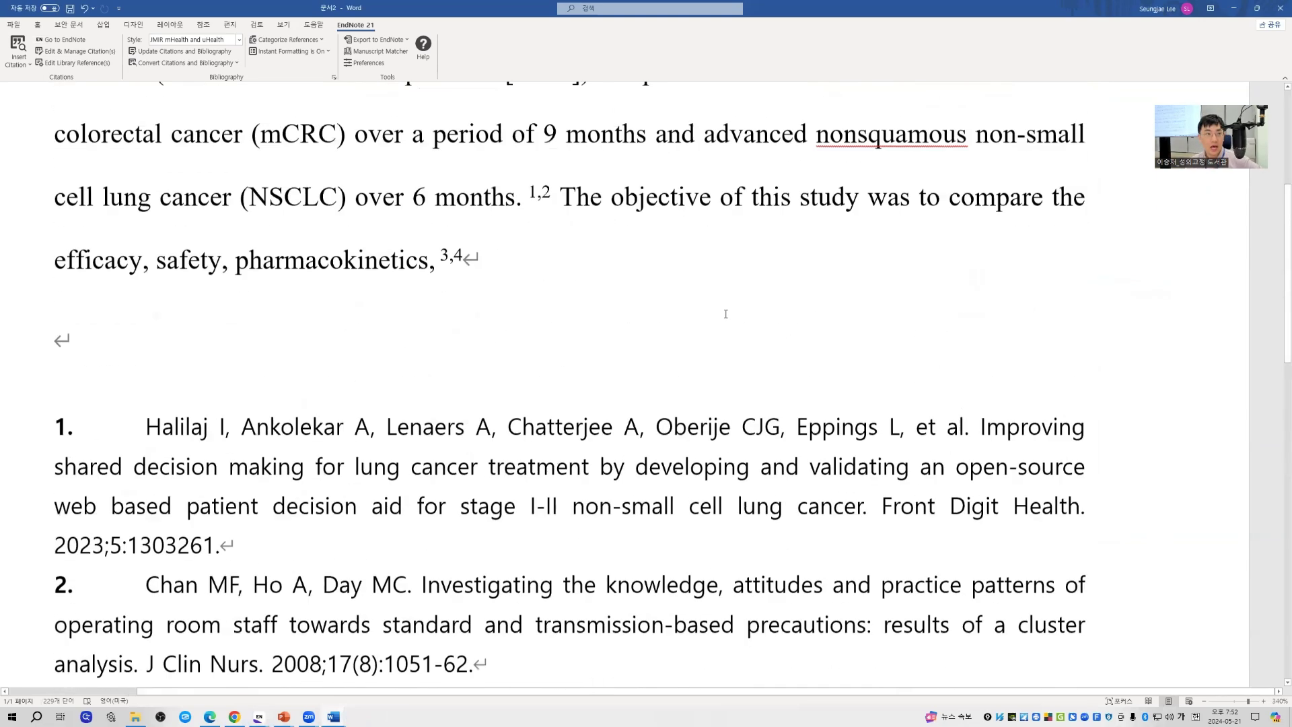
# - Switch to the original document and select from "product [RMP]" into the bibliography to examine its citation field shading
pyautogui.click(195, 63)
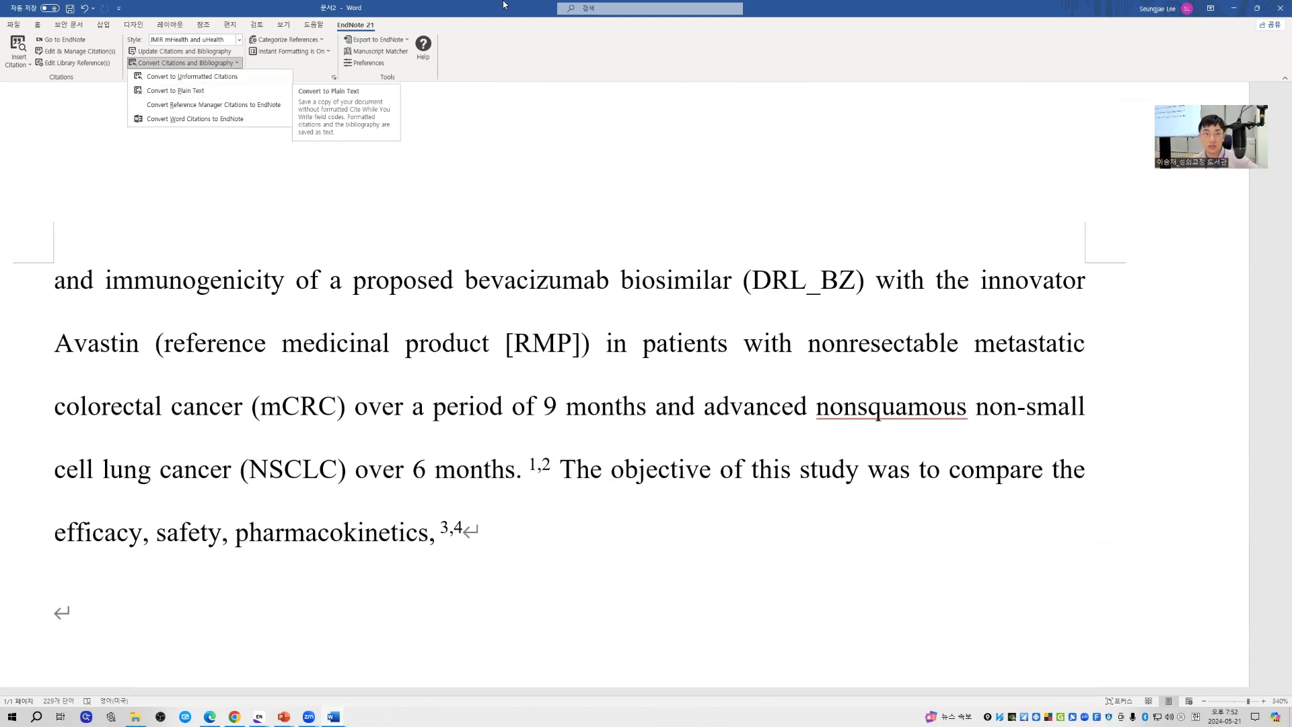
pyautogui.click(1235, 10)
pyautogui.click(1234, 9)
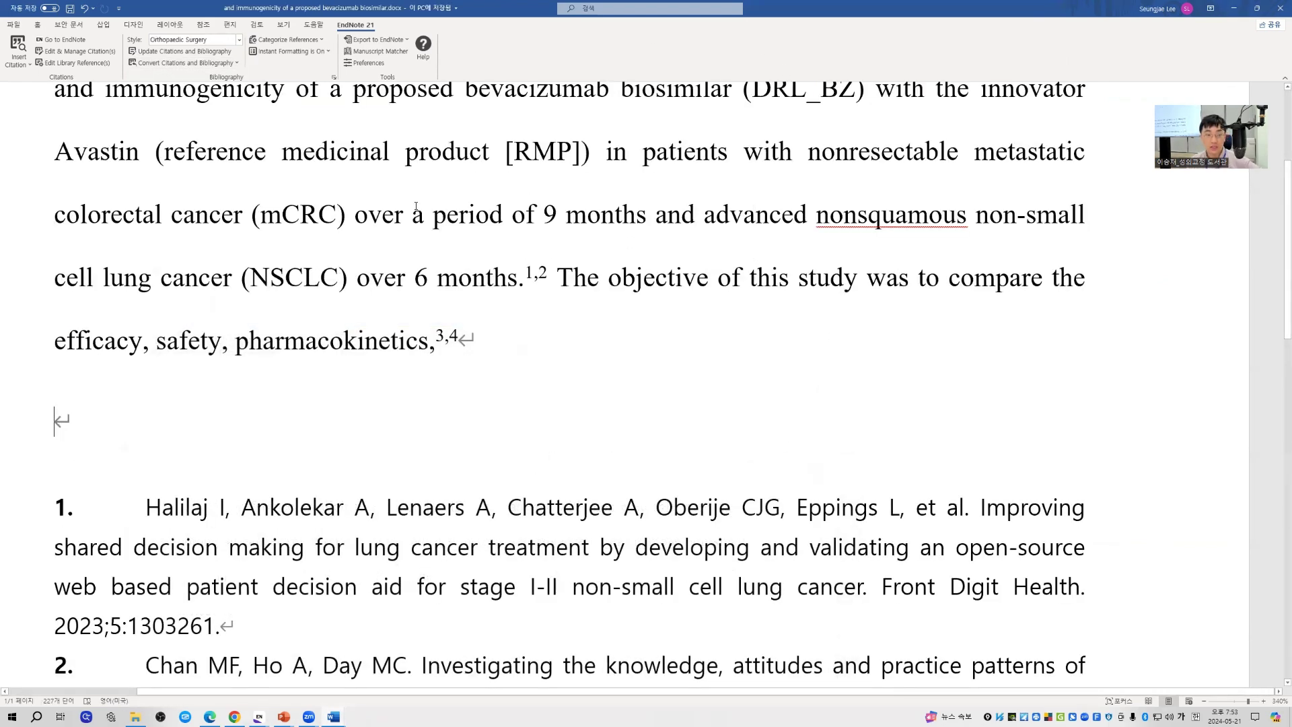
pyautogui.moveTo(406, 152); pyautogui.dragTo(842, 576)
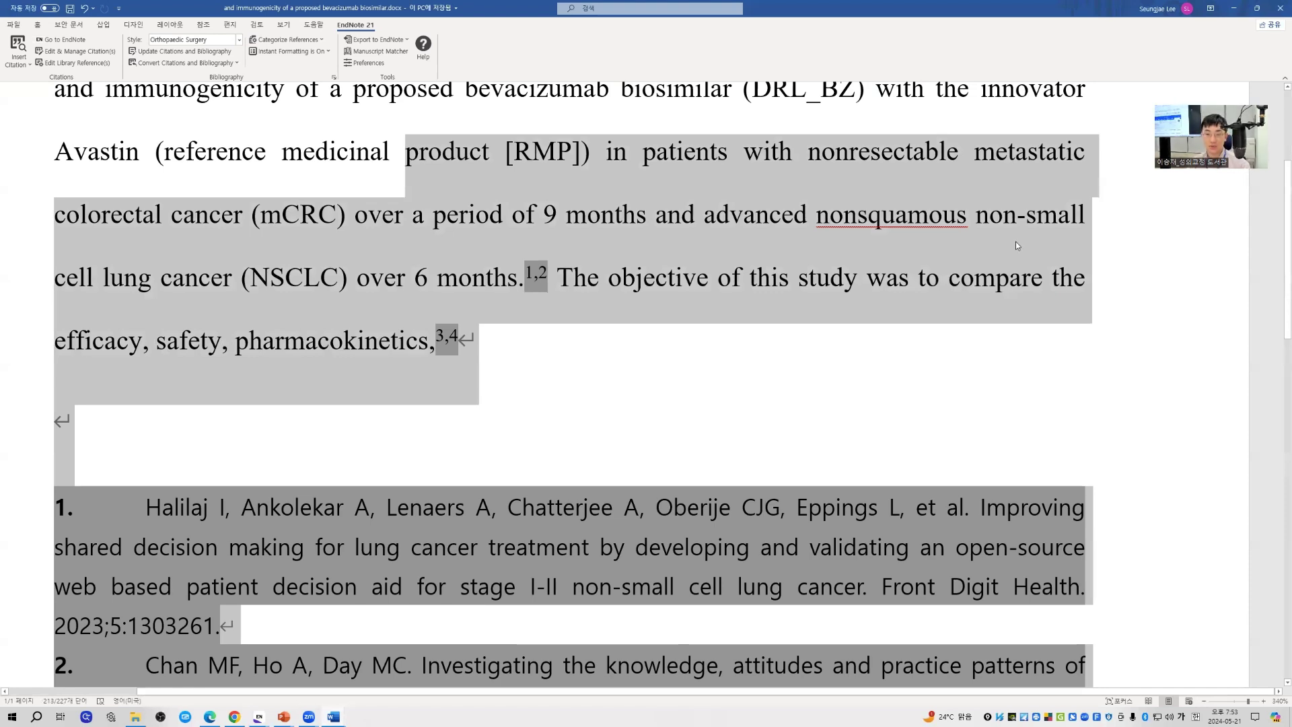
# - Return to the desktop and place the Word document beside the upper EndNote library file and its Data folder
pyautogui.hotkey('alt', 'Tab')
pyautogui.press('Escape')
pyautogui.click(681, 388)
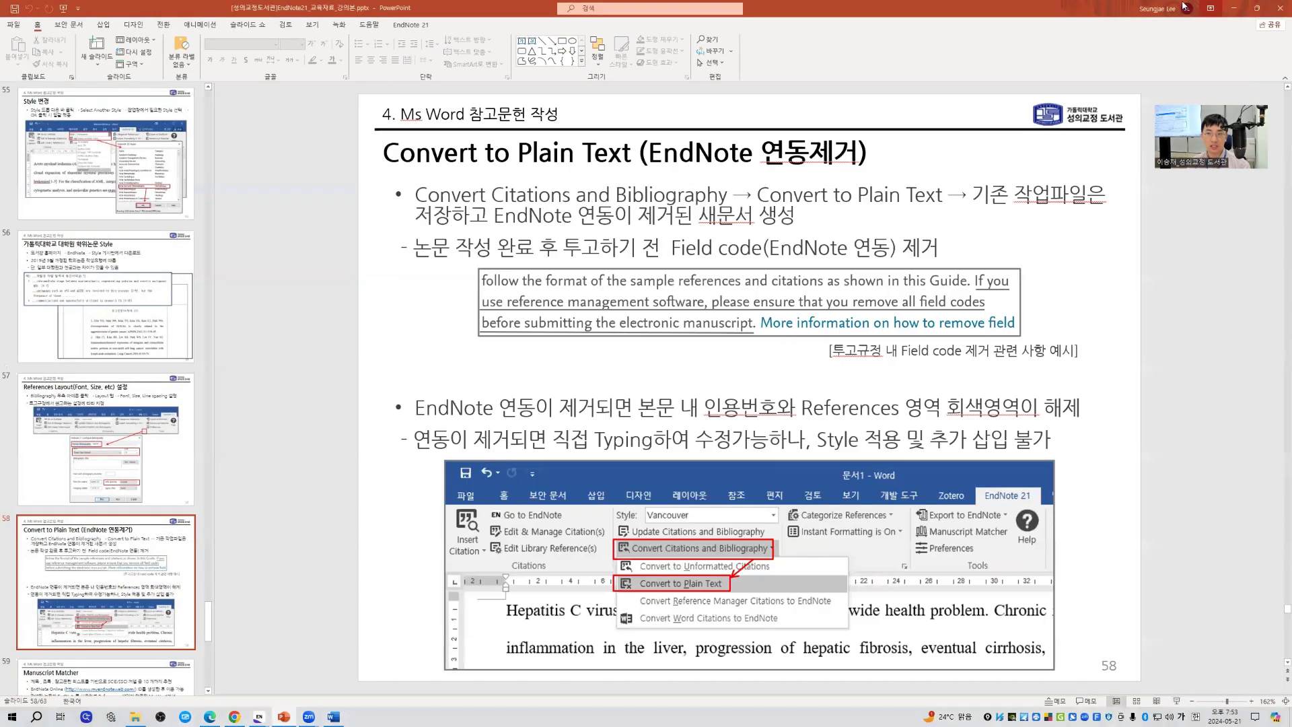
pyautogui.click(1245, 6)
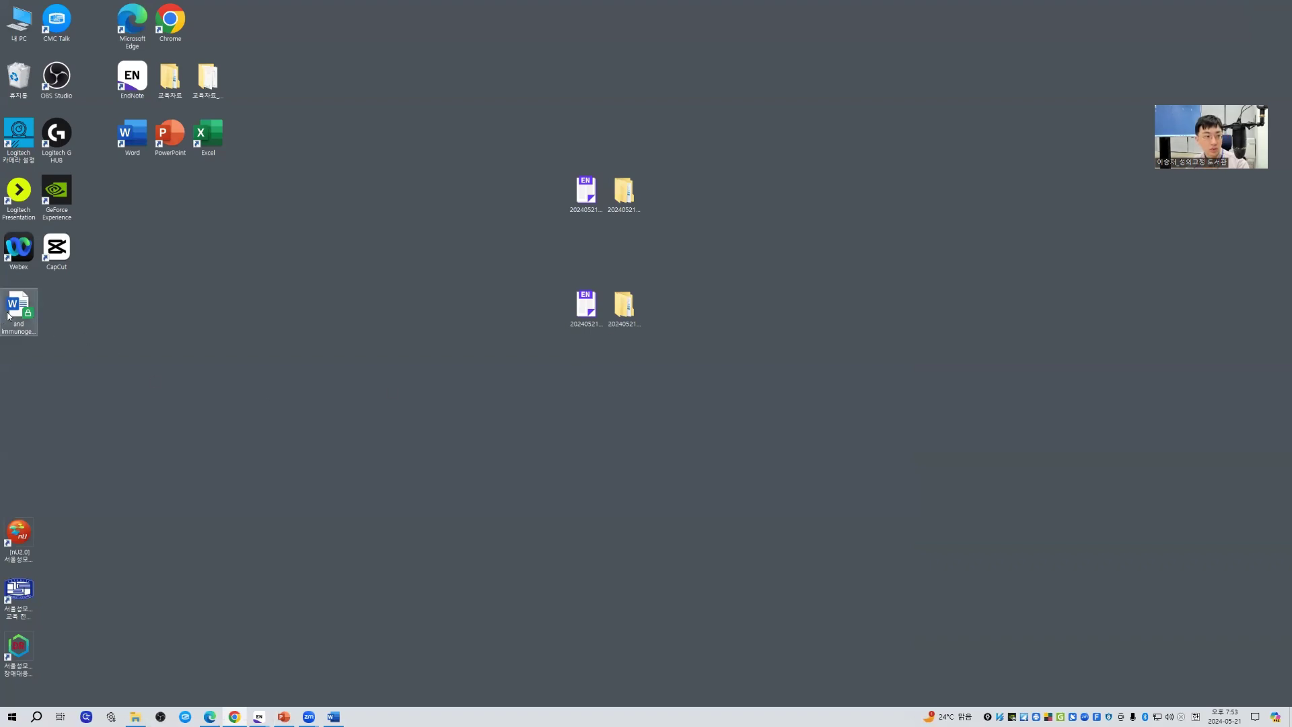
pyautogui.moveTo(19, 310); pyautogui.dragTo(550, 192)
pyautogui.moveTo(480, 140); pyautogui.dragTo(771, 267)
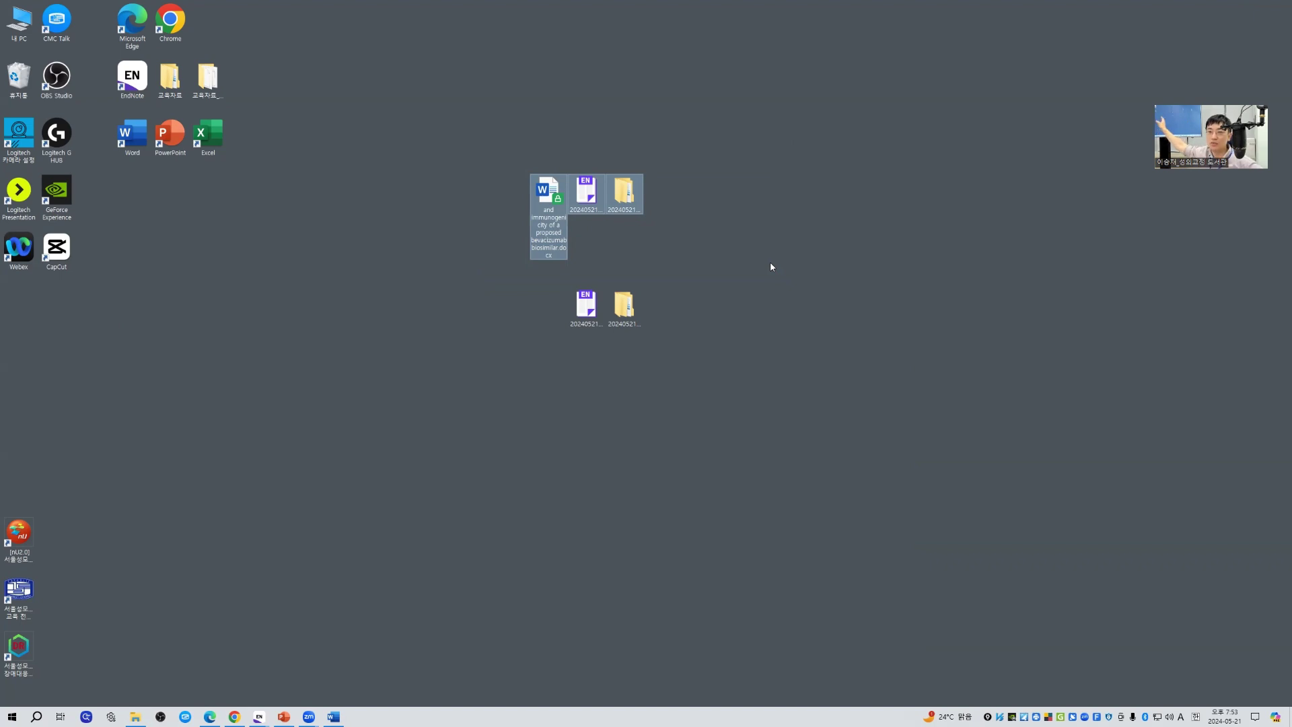
# - Create a desktop folder named 20240521_P above the Word document and EndNote library files
pyautogui.rightClick(737, 269)
pyautogui.click(775, 283)
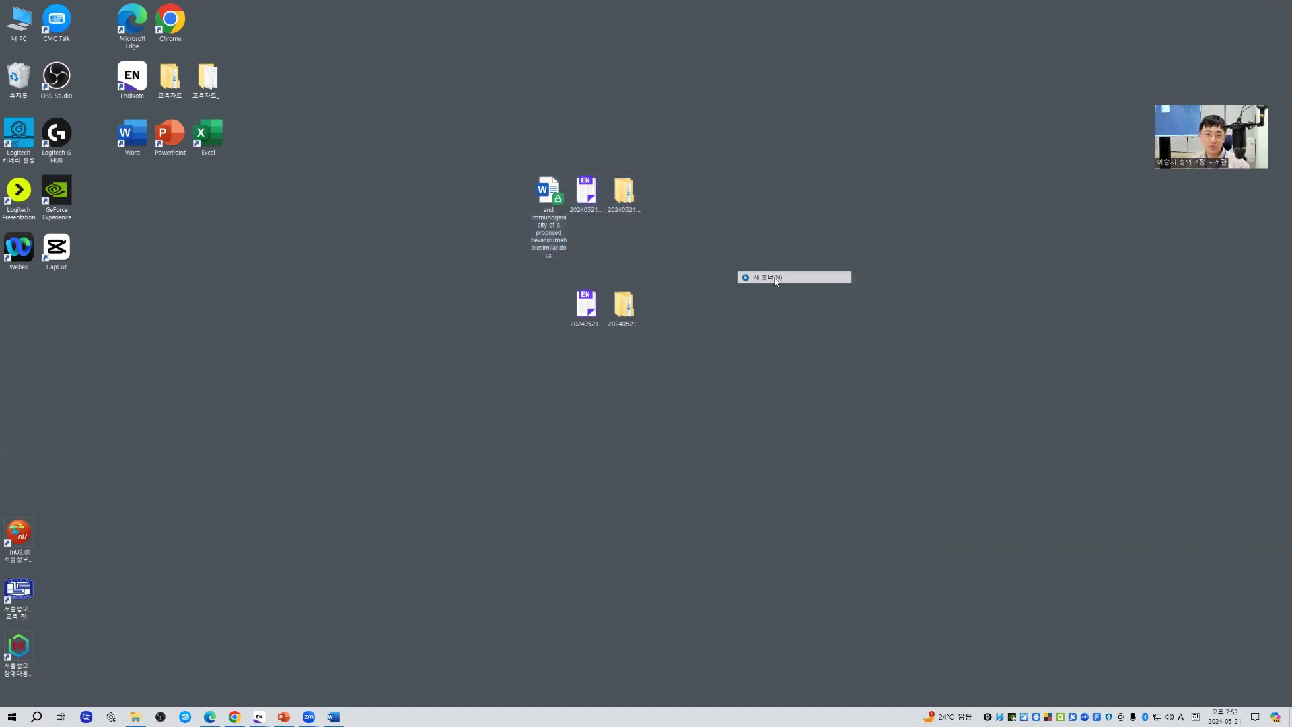
pyautogui.moveTo(777, 325); pyautogui.dragTo(665, 154)
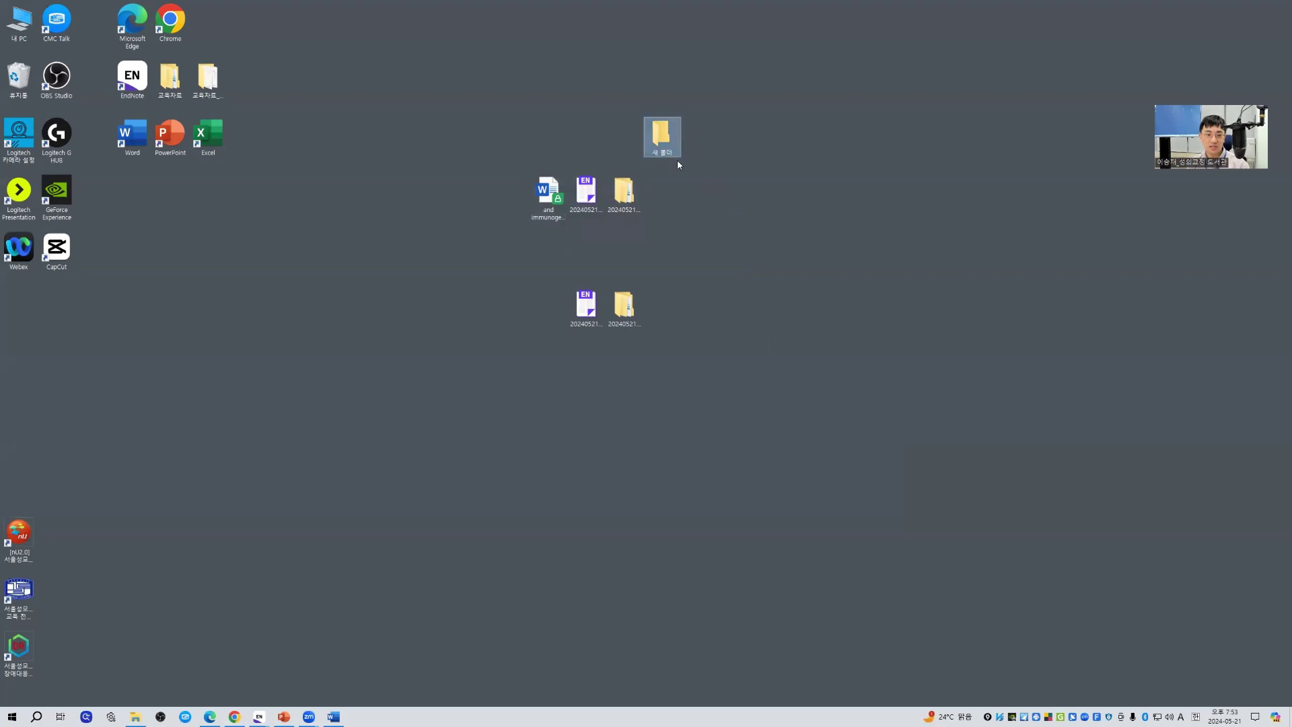
pyautogui.press('F2')
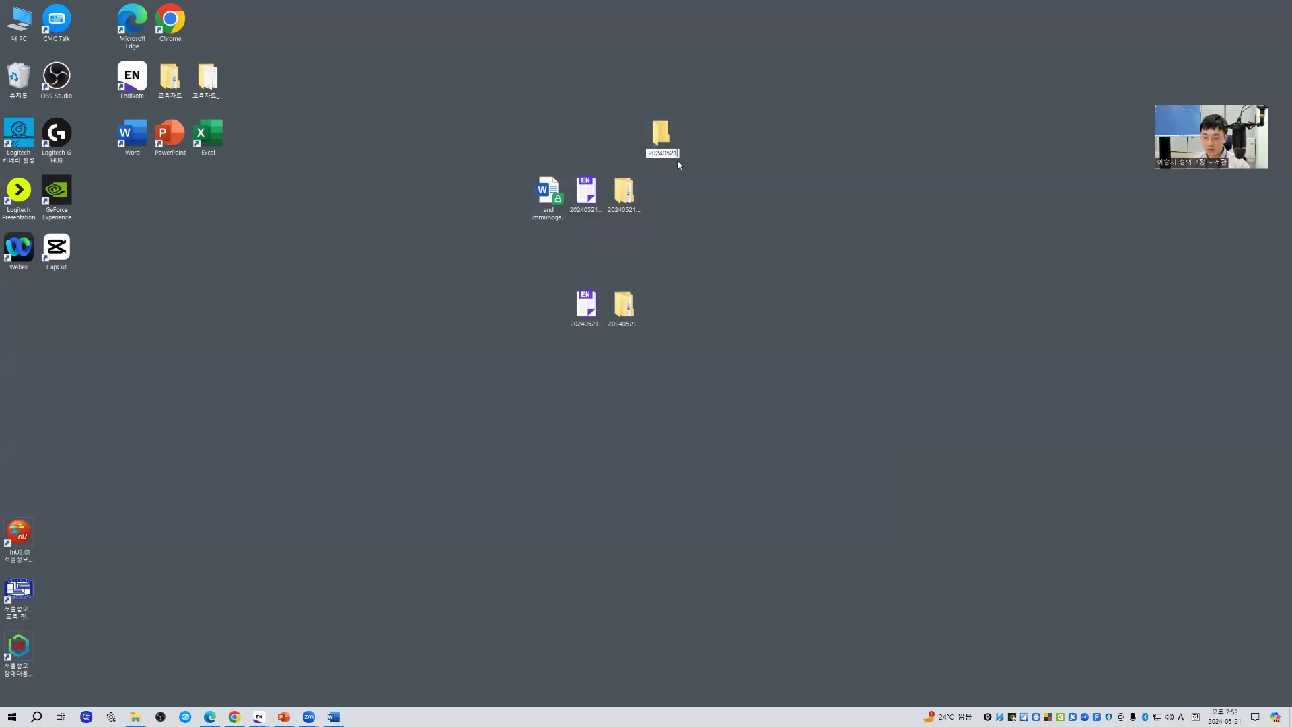
pyautogui.press('Return')
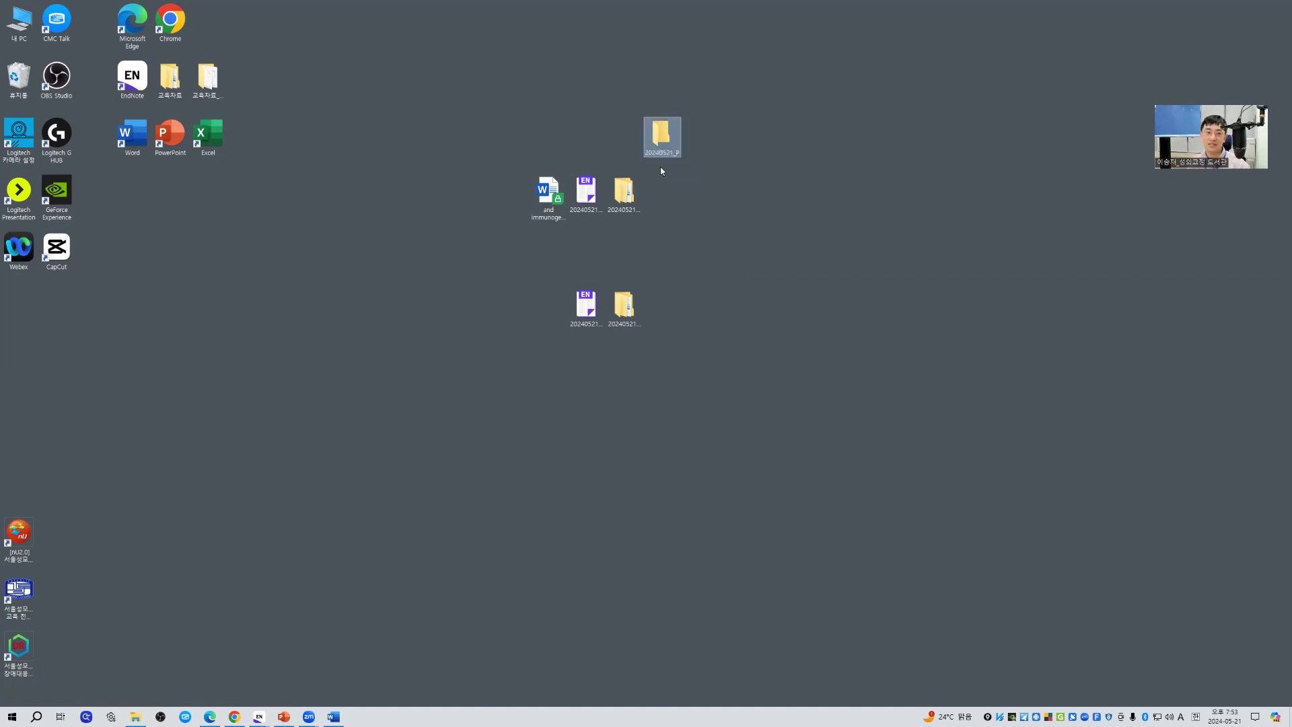
pyautogui.moveTo(765, 78); pyautogui.dragTo(435, 257)
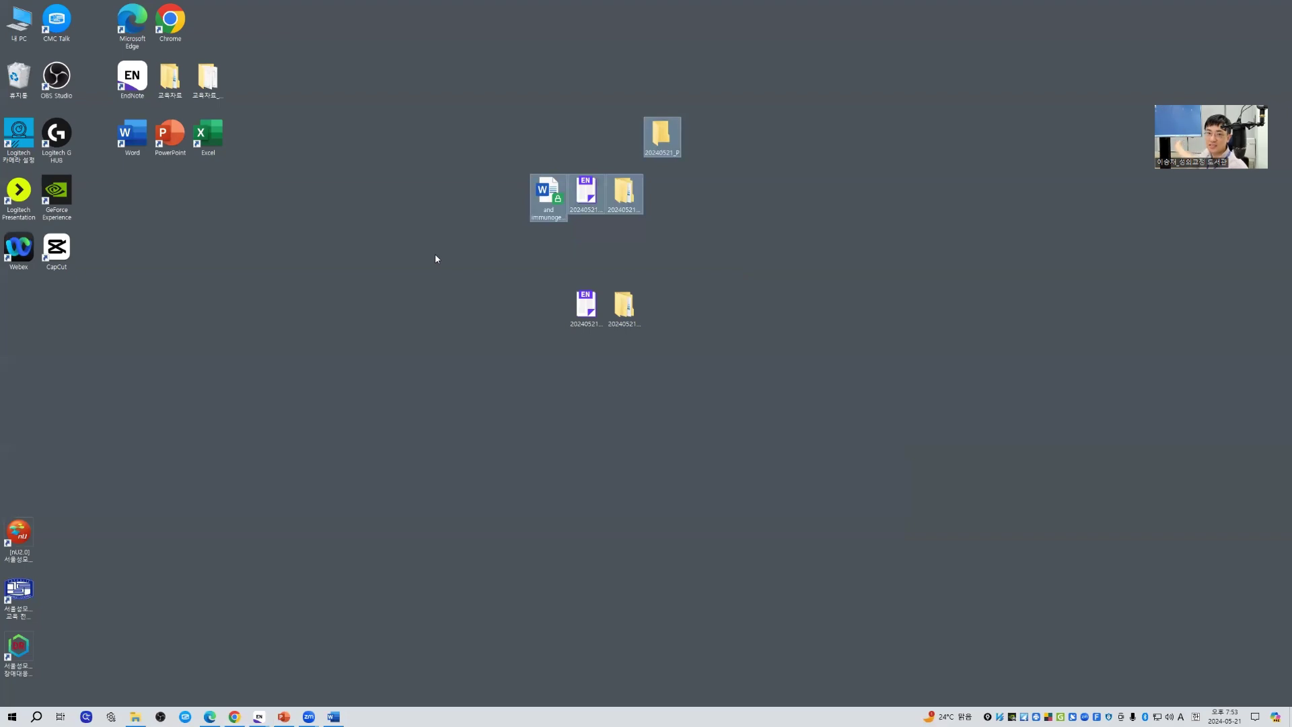
pyautogui.click(797, 128)
# - Create a second desktop folder beside the first one and name it 20240522_P
pyautogui.rightClick(796, 126)
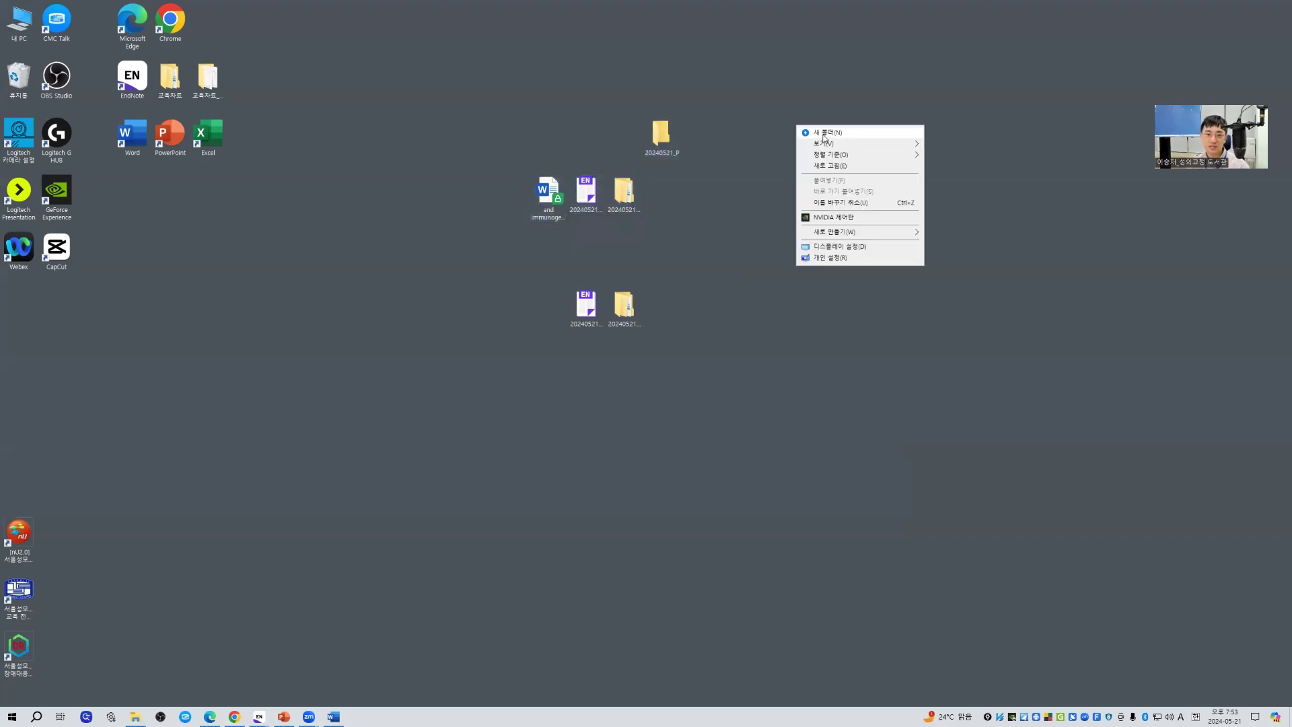
pyautogui.click(821, 132)
pyautogui.moveTo(737, 135); pyautogui.dragTo(737, 136)
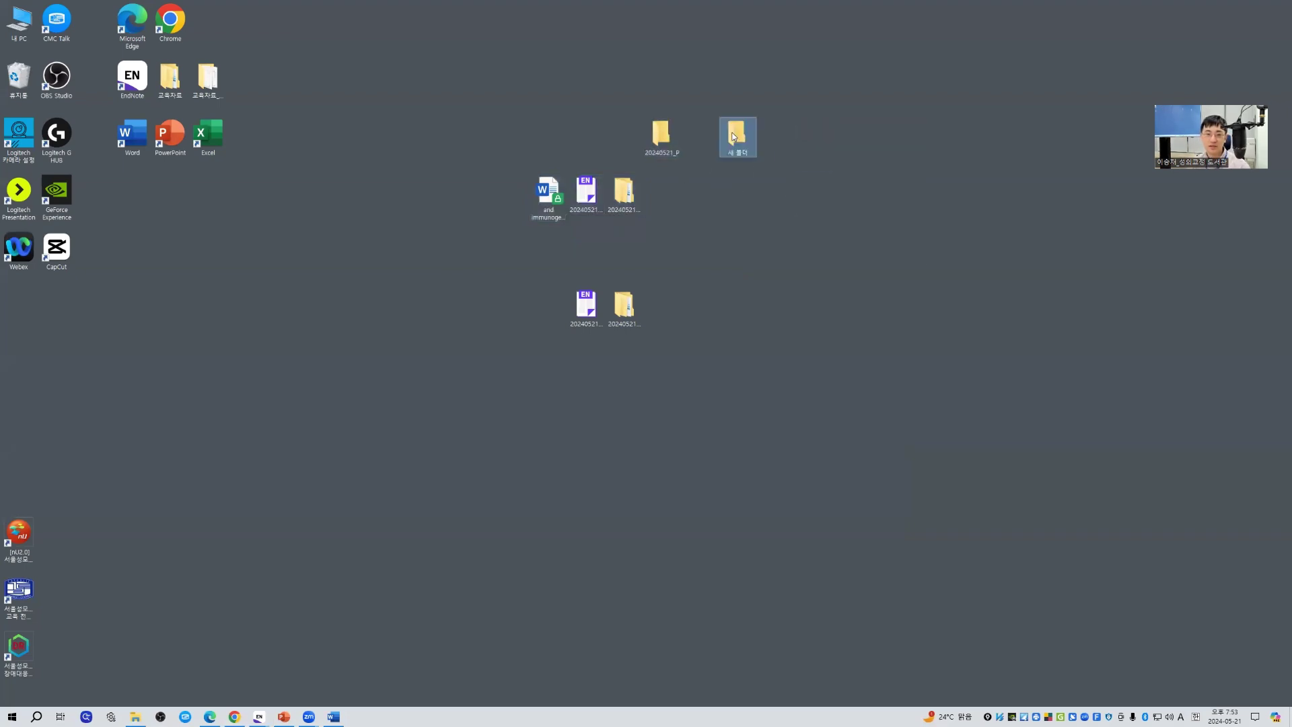
pyautogui.press('F2')
pyautogui.write('20240522_P')
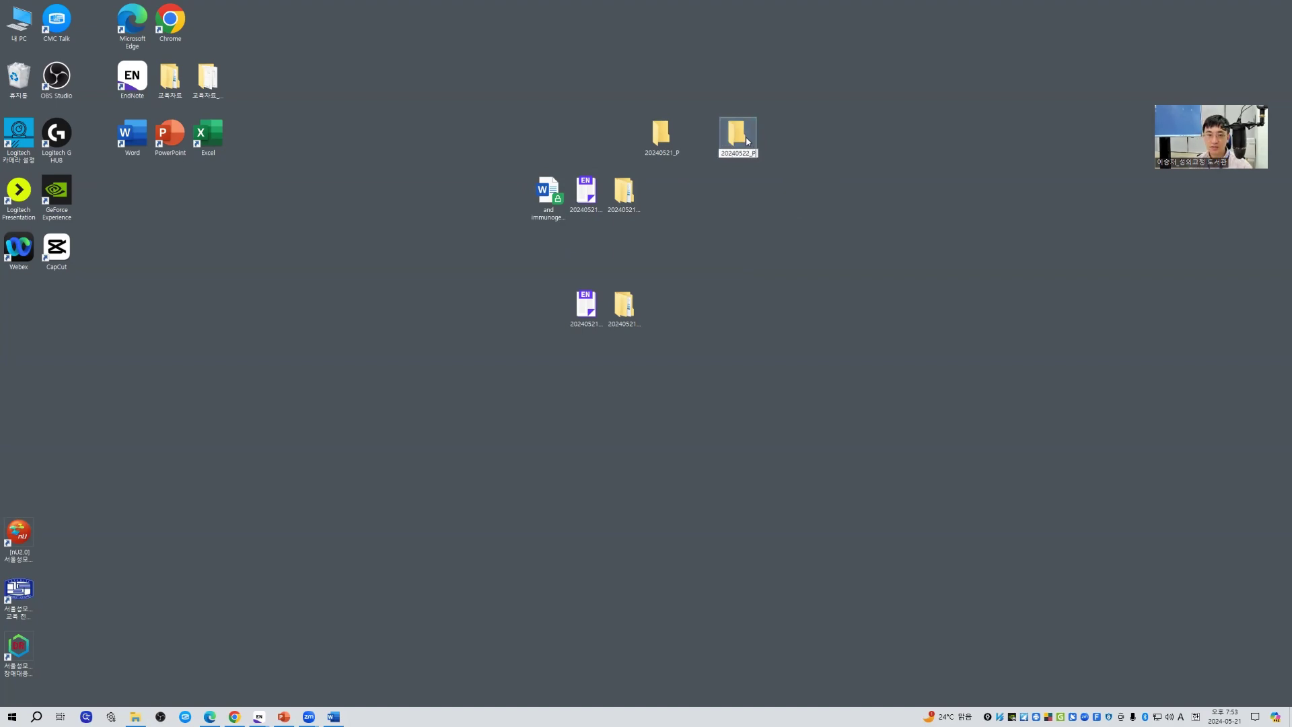
pyautogui.press('Return')
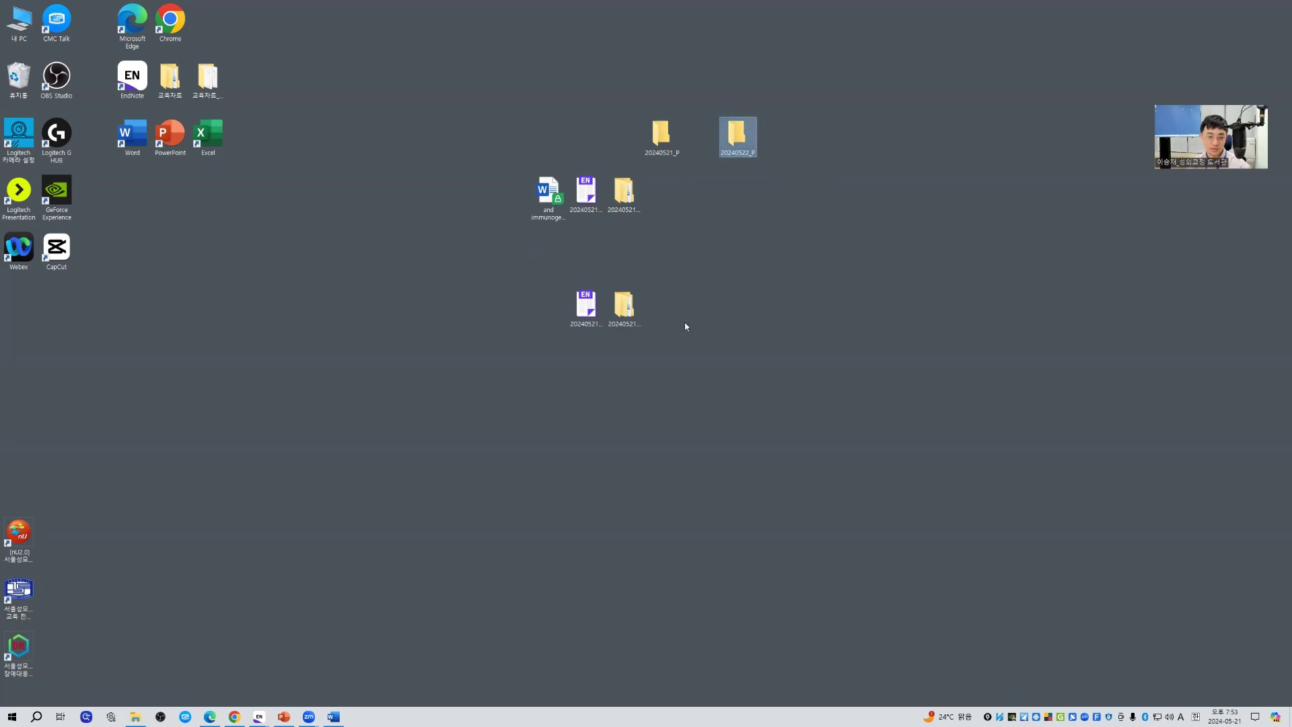
# - Bring up the plain-text Word copy and close it without saving
pyautogui.click(333, 717)
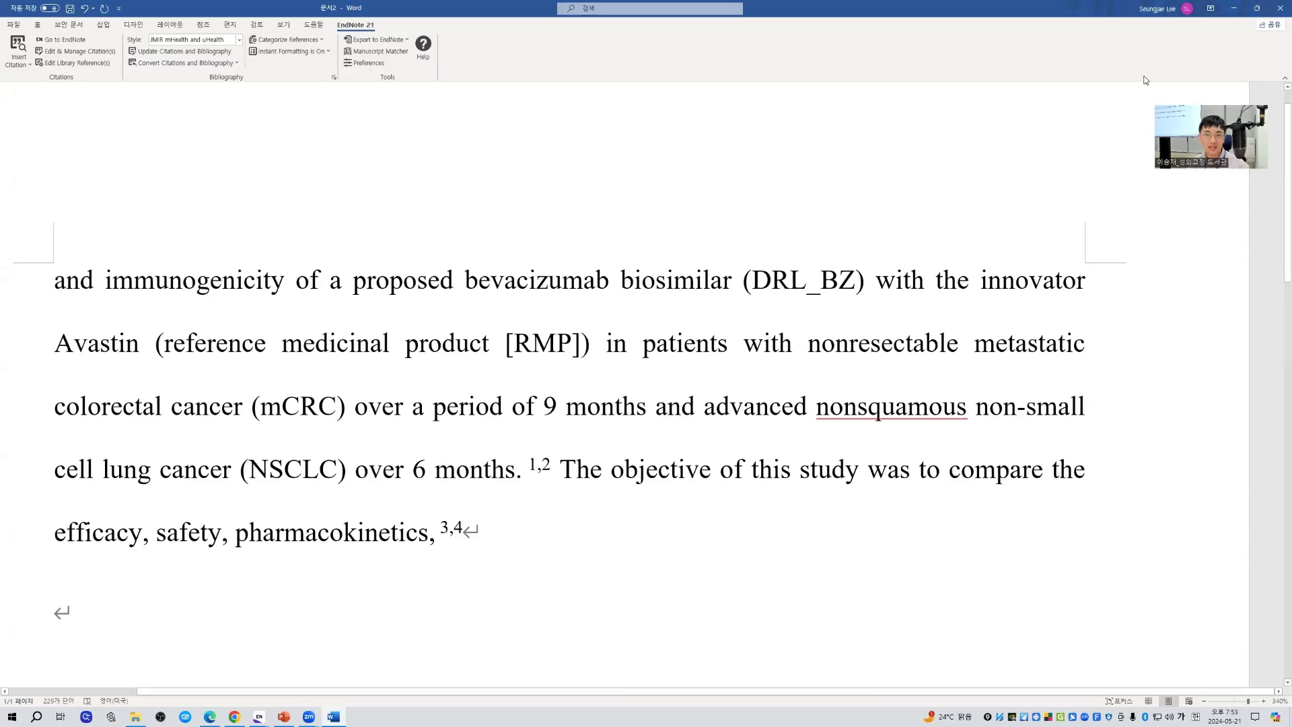
pyautogui.click(1279, 10)
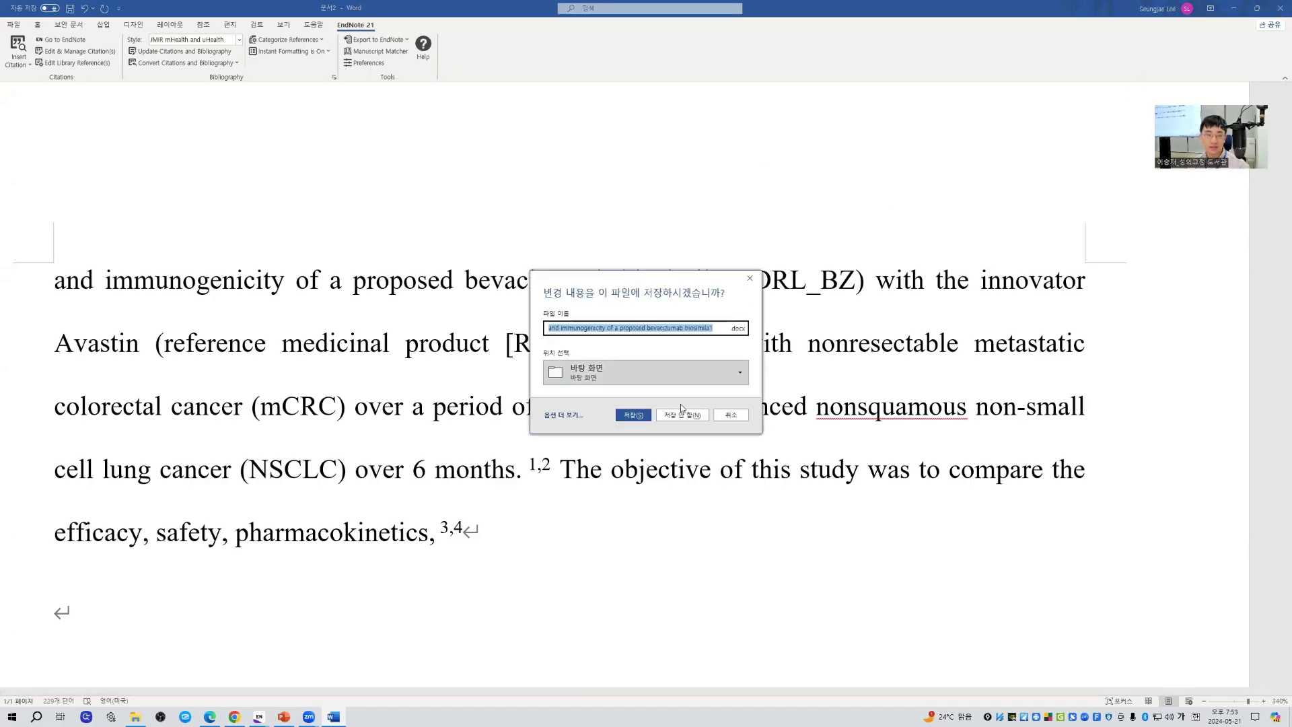
pyautogui.click(682, 415)
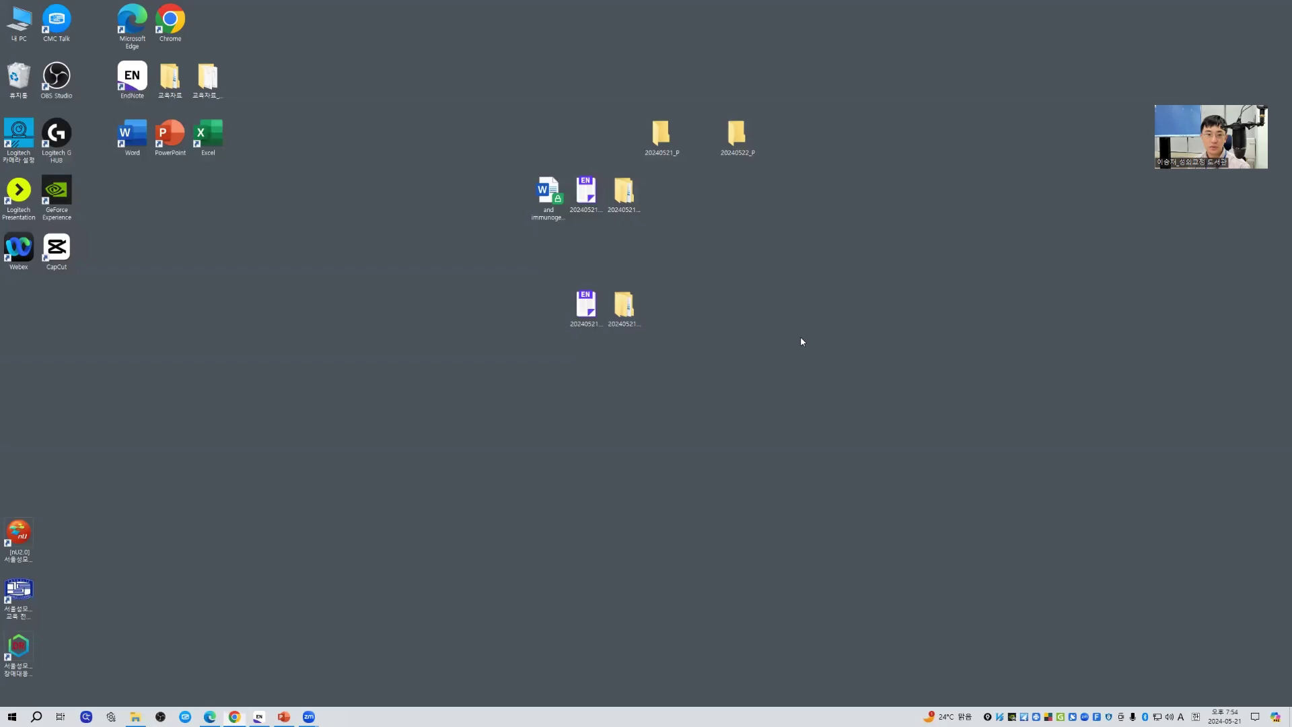
# - Move the Word document, the upper EndNote library file and its Data folder into the 20240521_P folder
pyautogui.moveTo(441, 253); pyautogui.dragTo(636, 166)
pyautogui.doubleClick(659, 137)
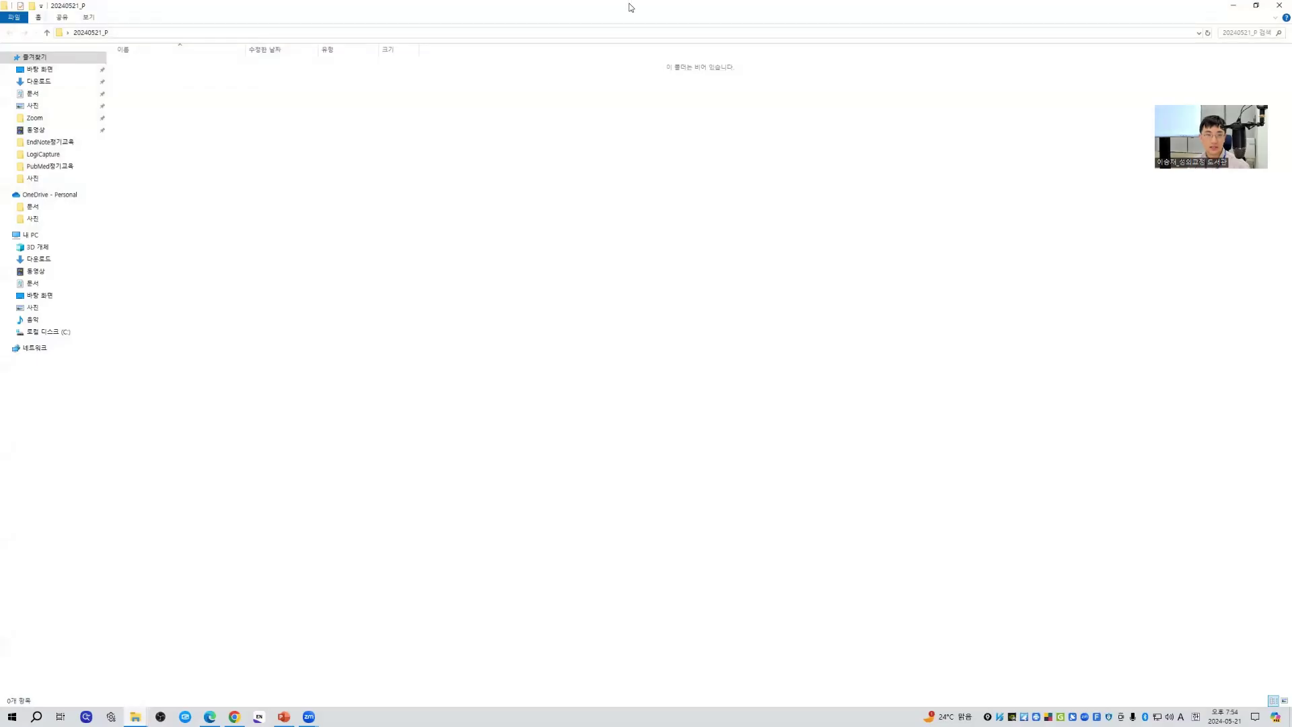
pyautogui.moveTo(565, 5); pyautogui.dragTo(485, 168)
pyautogui.hotkey('ctrl', 'v')
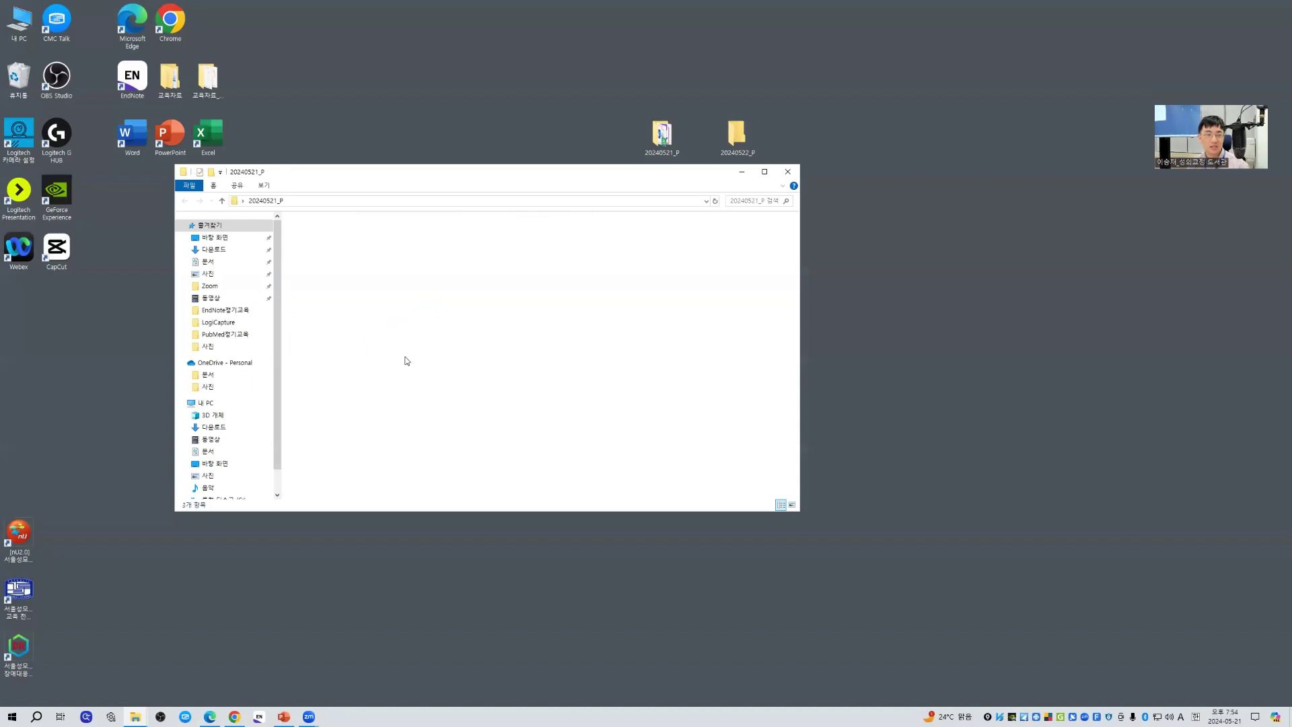
# - Open the 20240522_P folder beside the first window and copy the three project files from 20240521_P into it
pyautogui.click(757, 140)
pyautogui.moveTo(756, 143); pyautogui.dragTo(955, 254)
pyautogui.doubleClick(955, 255)
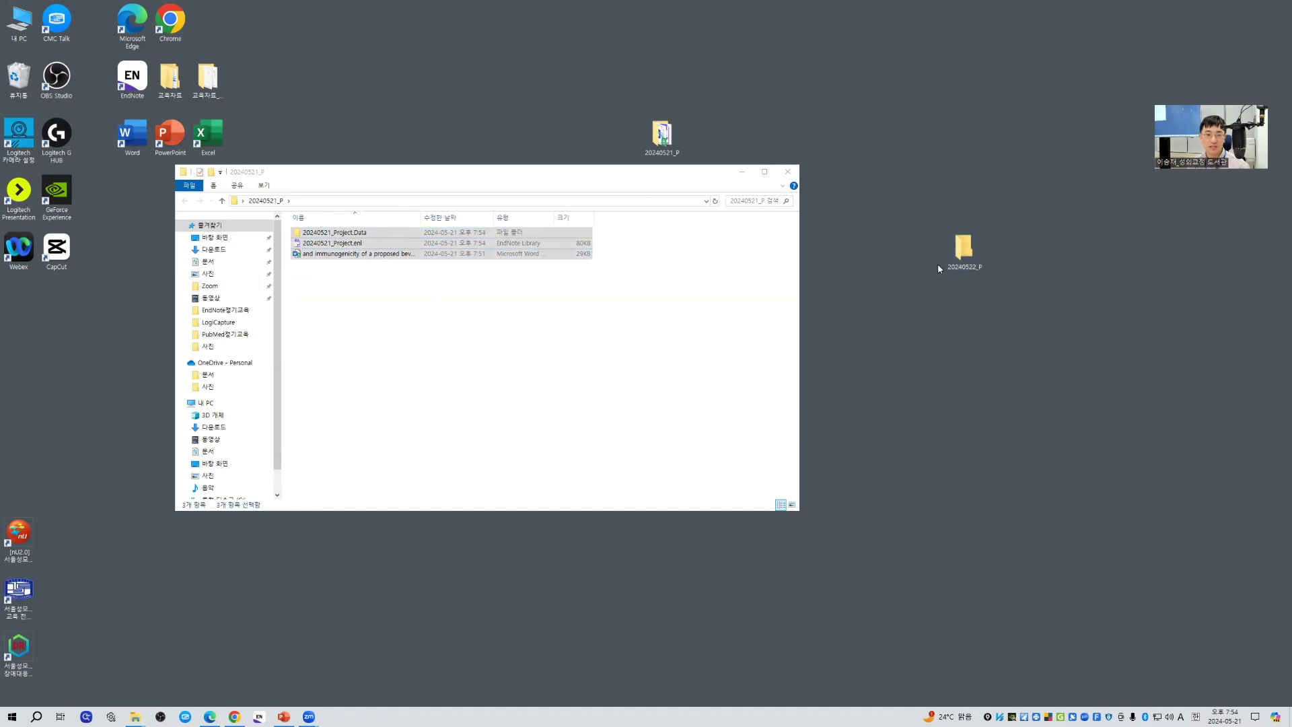
pyautogui.moveTo(712, 192); pyautogui.dragTo(1121, 272)
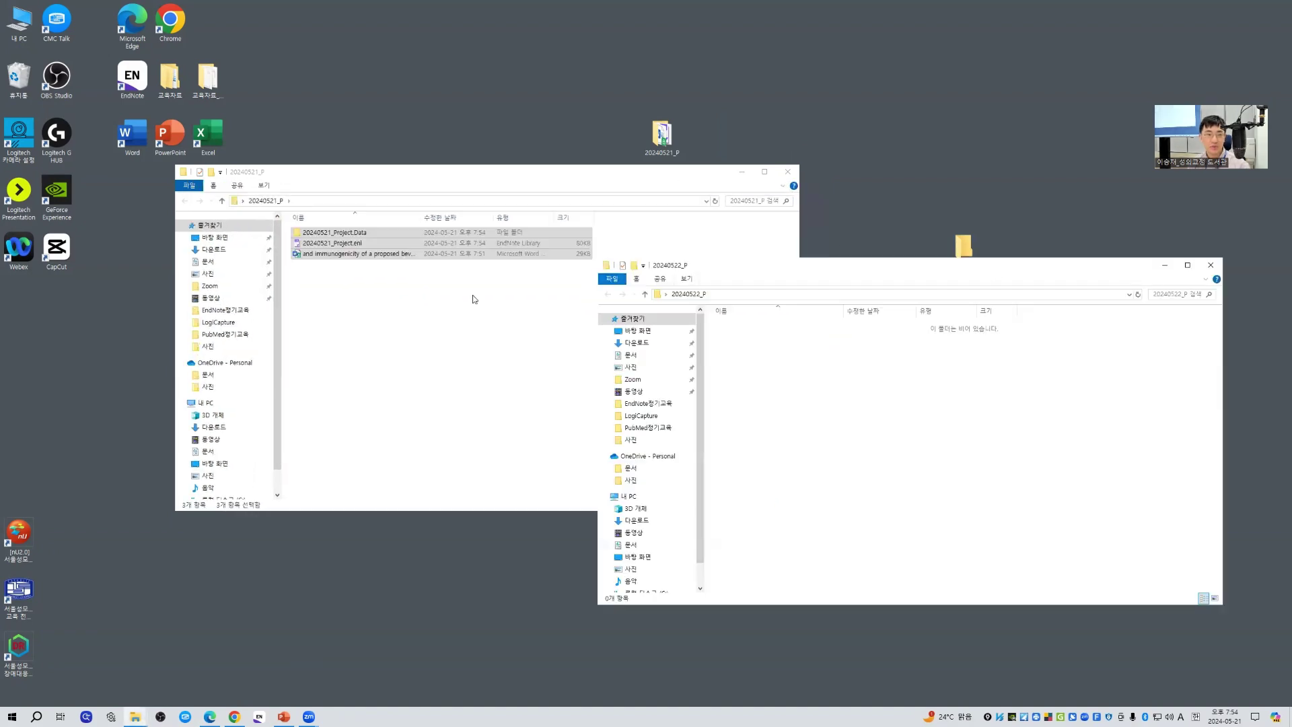
pyautogui.moveTo(474, 296); pyautogui.dragTo(247, 194)
pyautogui.click(925, 389)
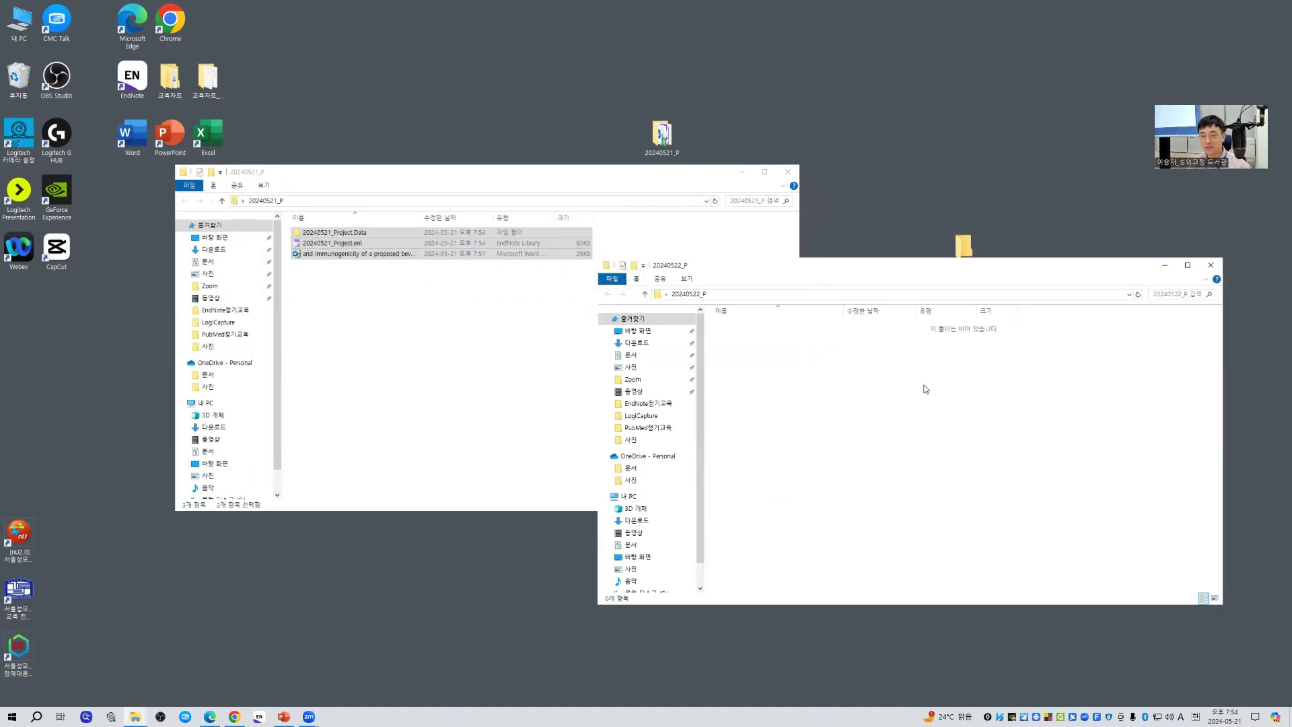
pyautogui.hotkey('ctrl', 'v')
# - Rename the copied library file and Data folder in 20240522_P to 20240522_Project and close that folder window
pyautogui.press('F2')
pyautogui.click(758, 356)
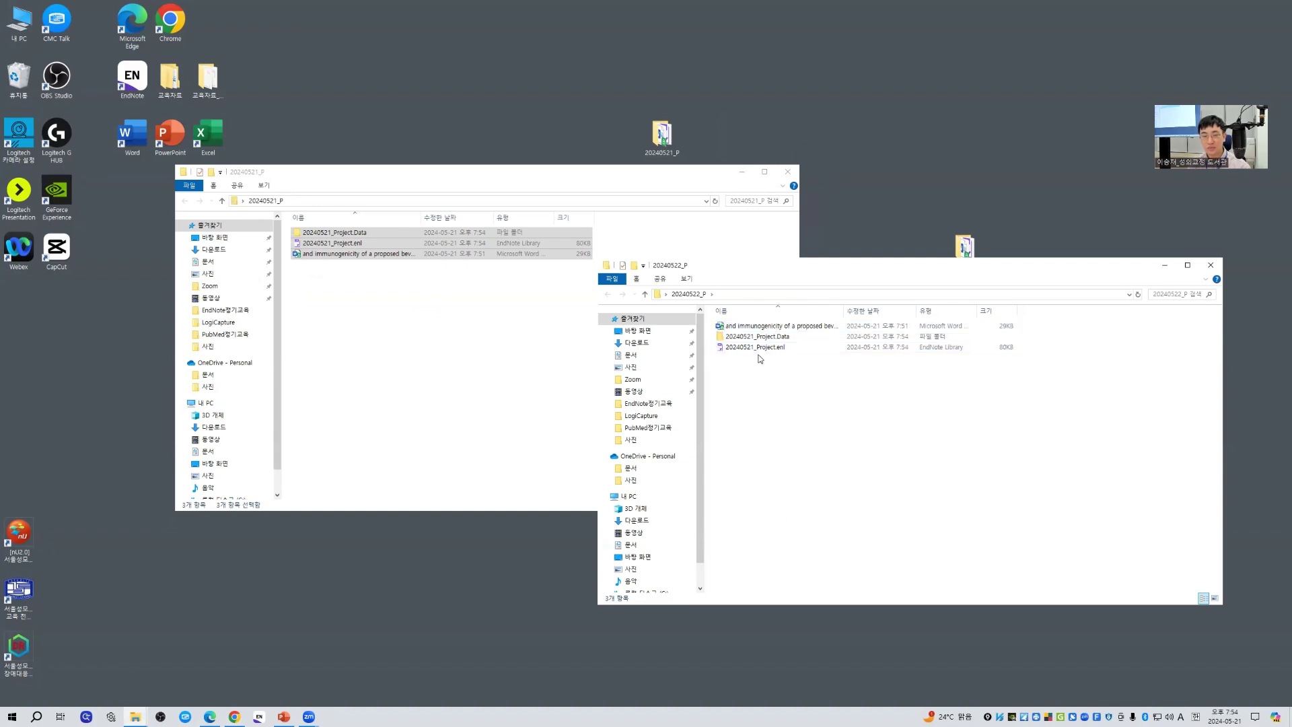
pyautogui.click(760, 347)
pyautogui.press('F5')
pyautogui.click(755, 336)
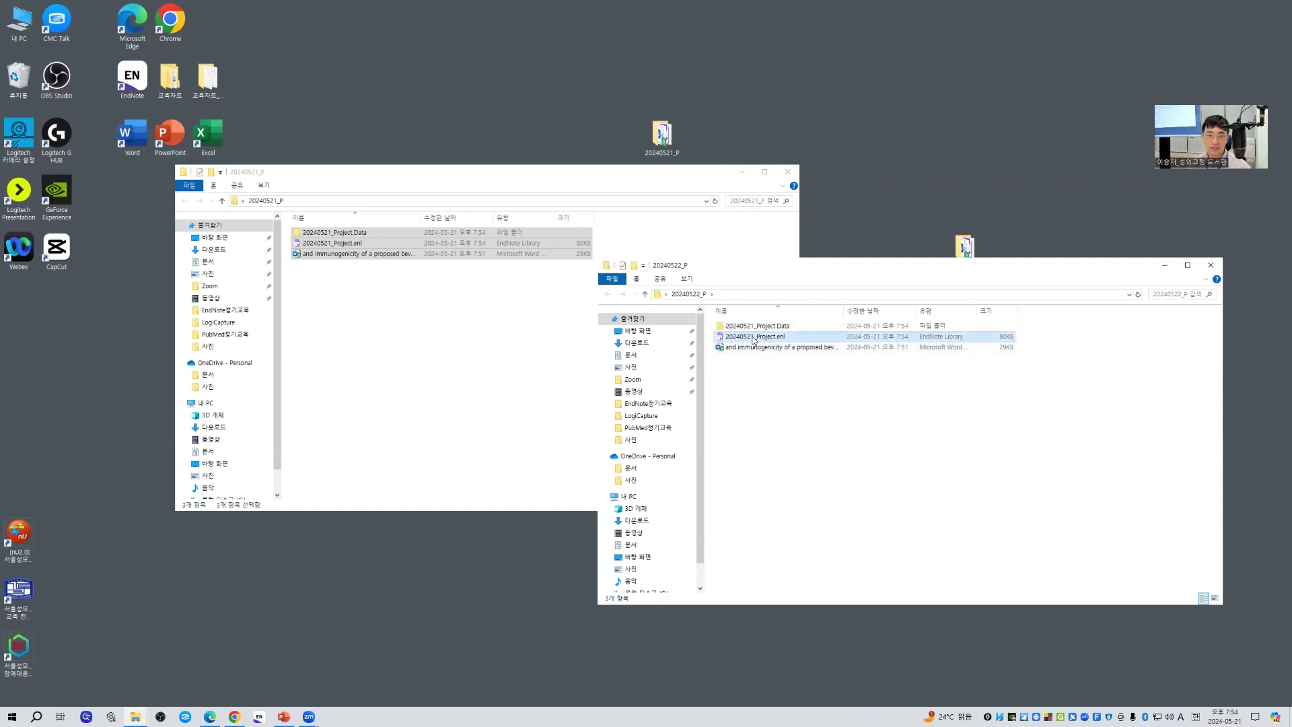
pyautogui.keyDown('shift'); pyautogui.click(755, 327); pyautogui.keyUp('shift')
pyautogui.press('F2')
pyautogui.click(754, 327)
pyautogui.press('BackSpace')
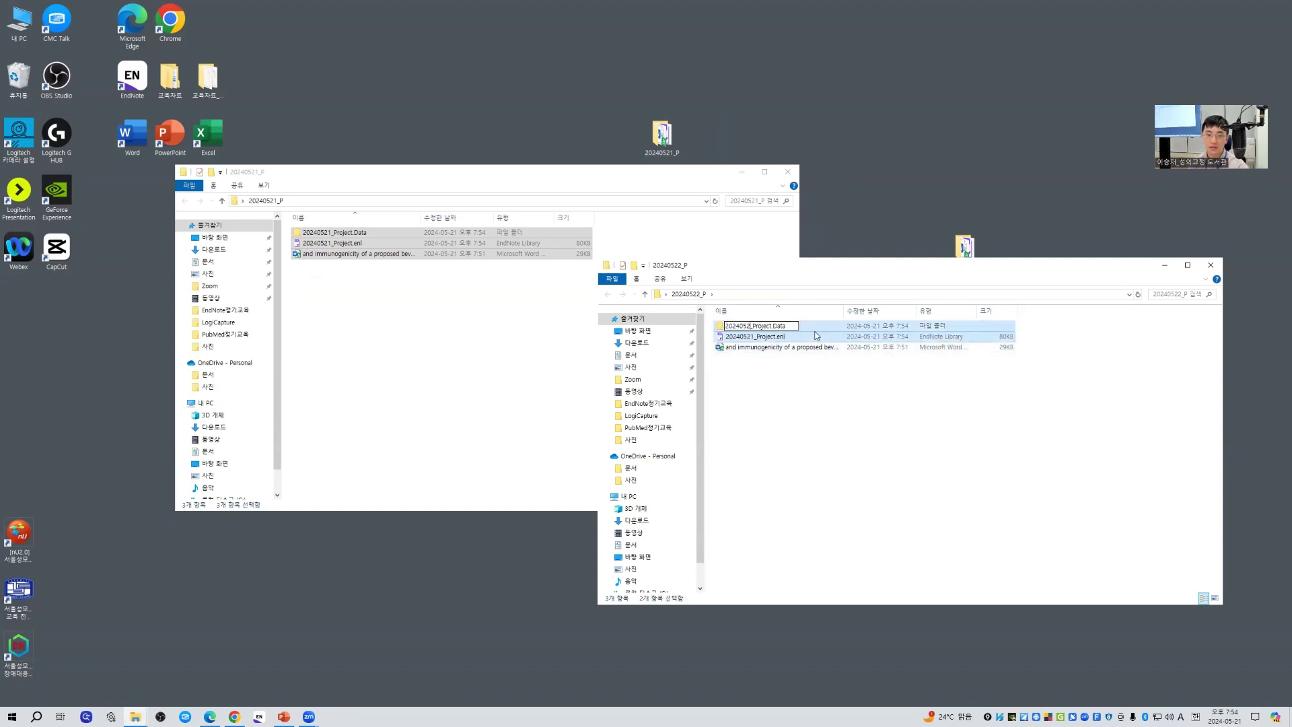
pyautogui.write('2')
pyautogui.press('Return')
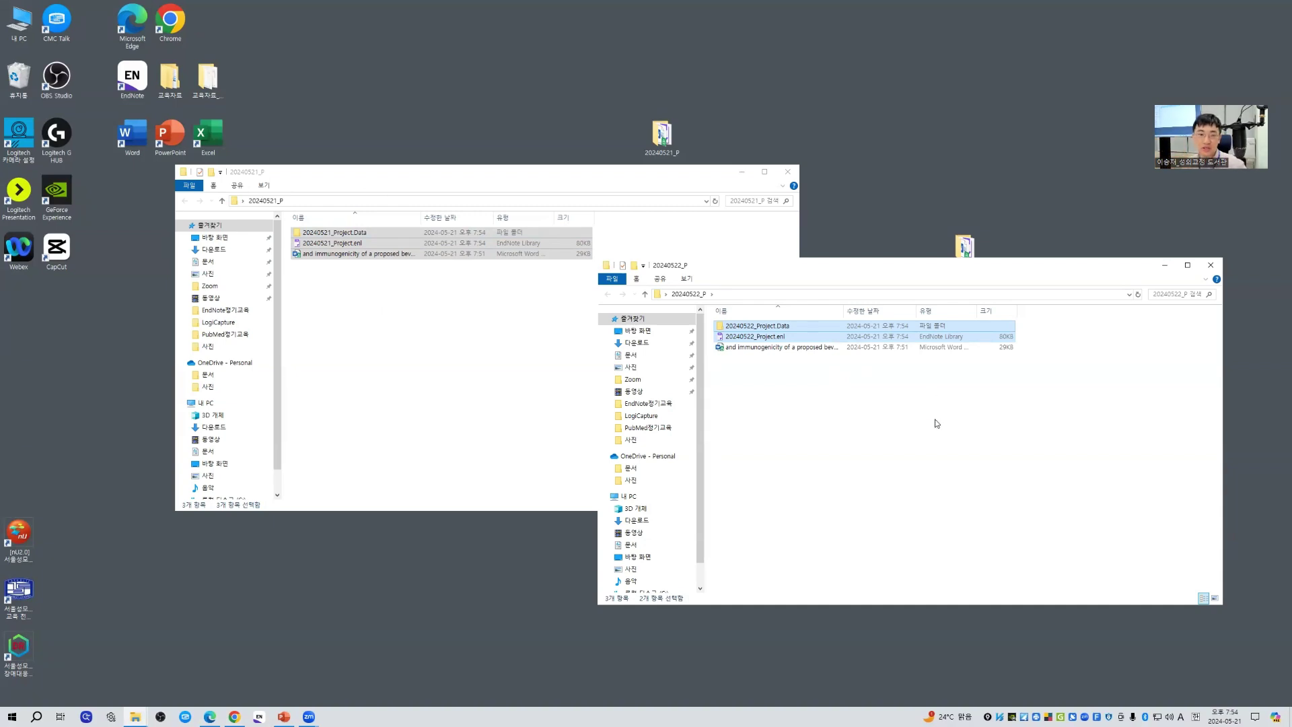
pyautogui.doubleClick(844, 312)
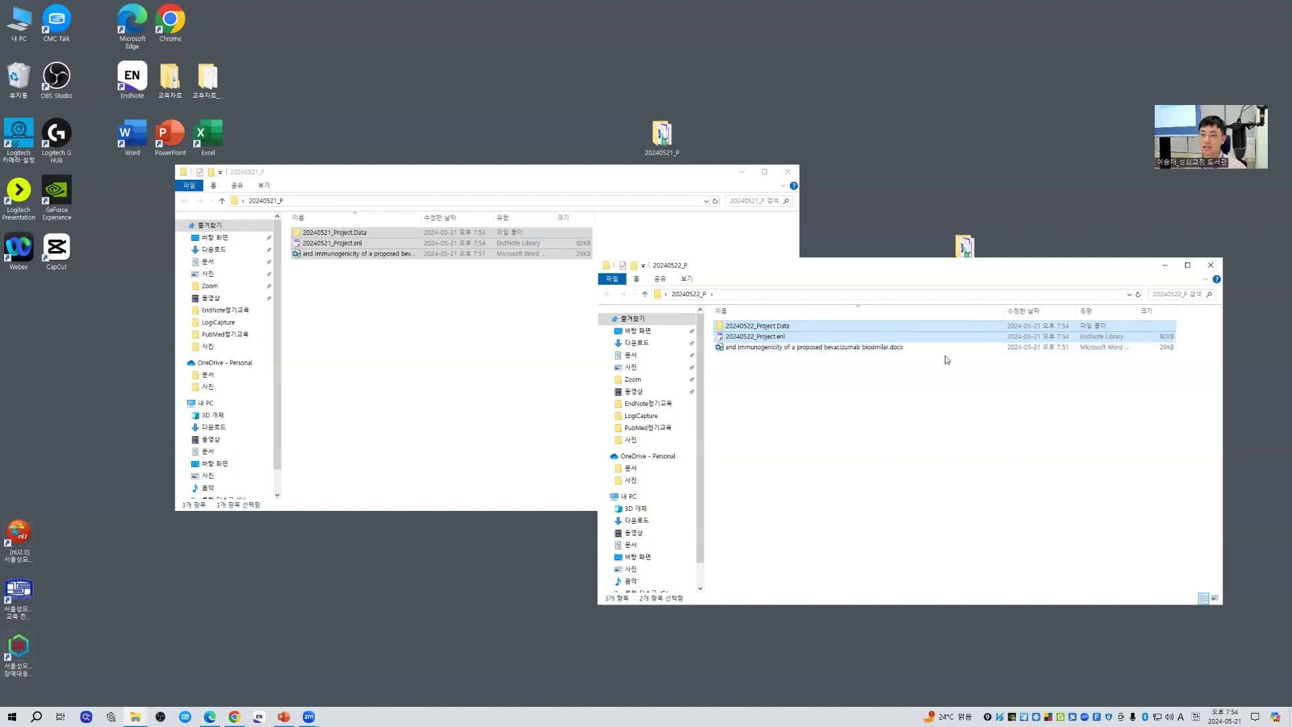
pyautogui.click(1211, 265)
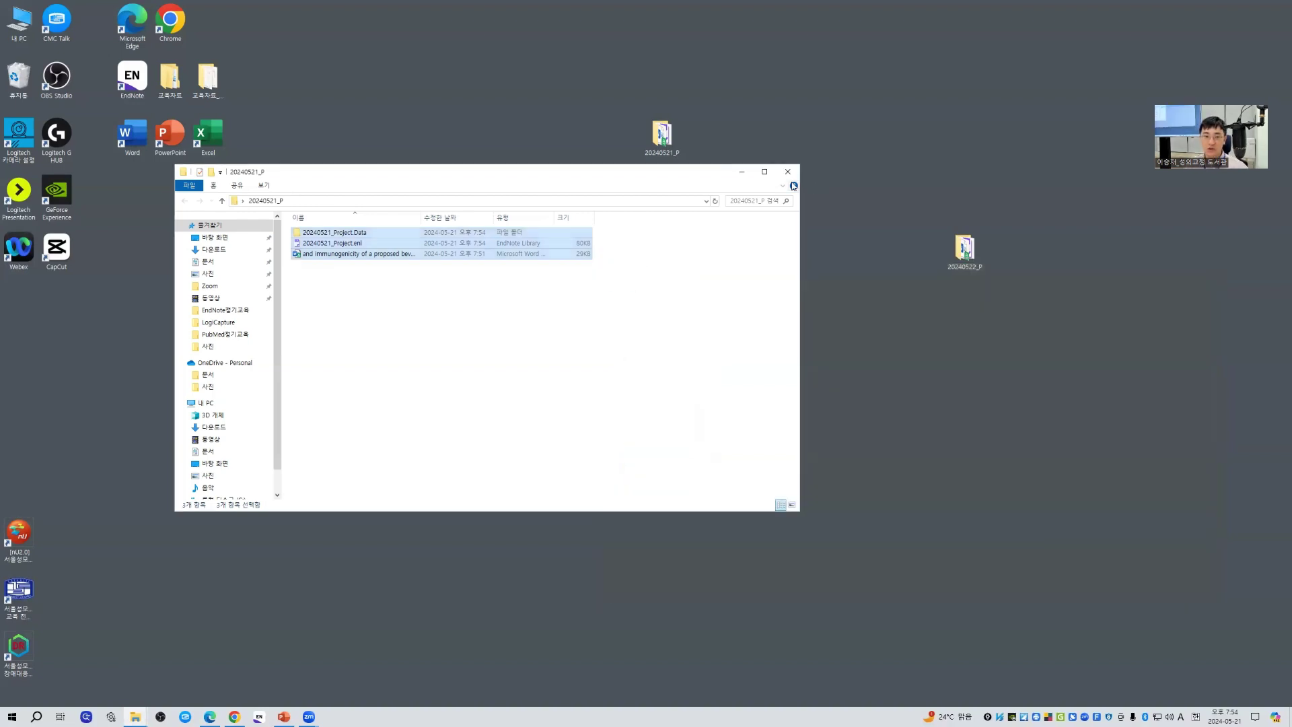
# - Close the 20240521_P folder window, switch to Edge and look through web results for 대학원 자료정리 in a new tab
pyautogui.click(788, 172)
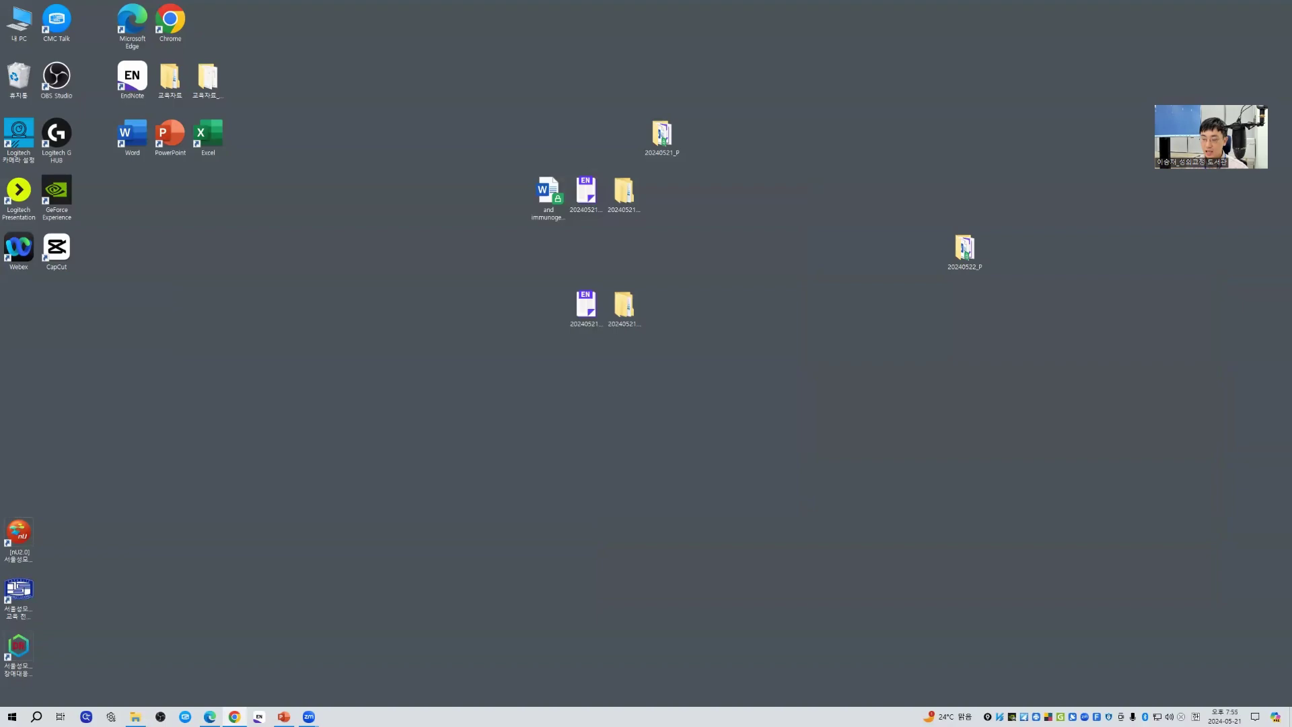
pyautogui.hotkey('alt', 'Tab')
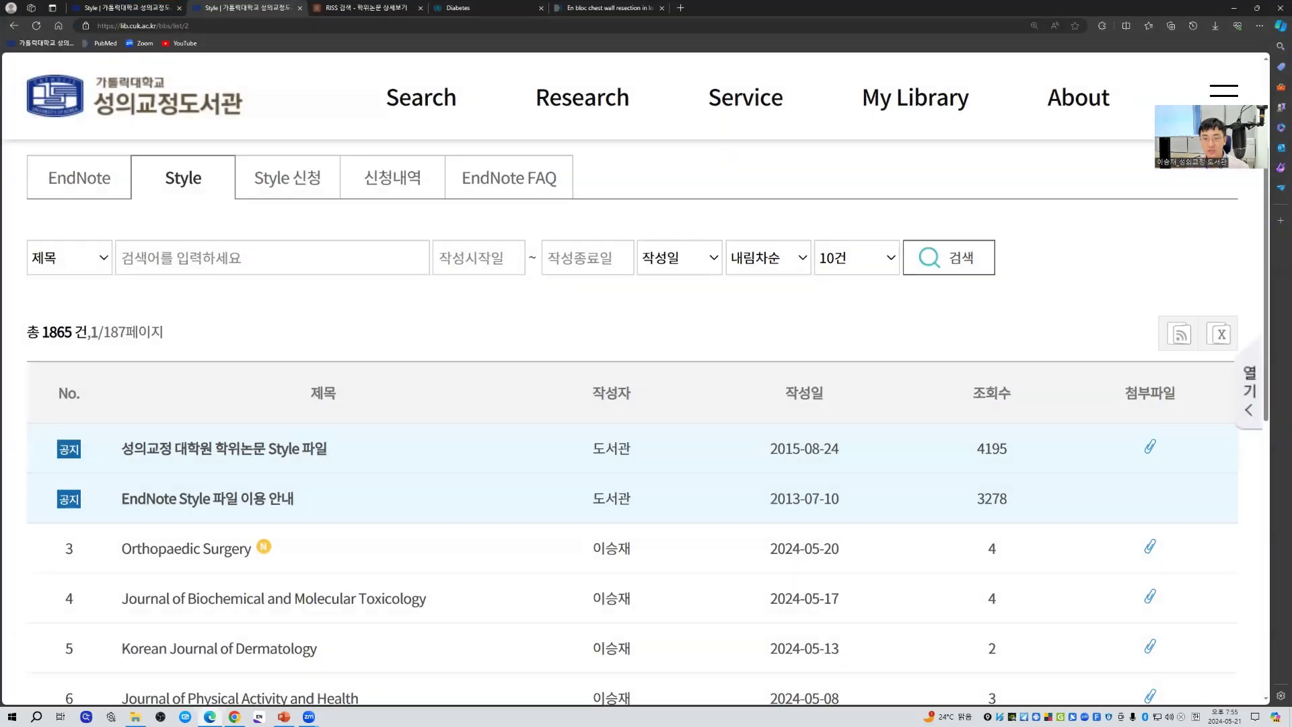
pyautogui.click(681, 8)
pyautogui.write('대학원생ㅇ')
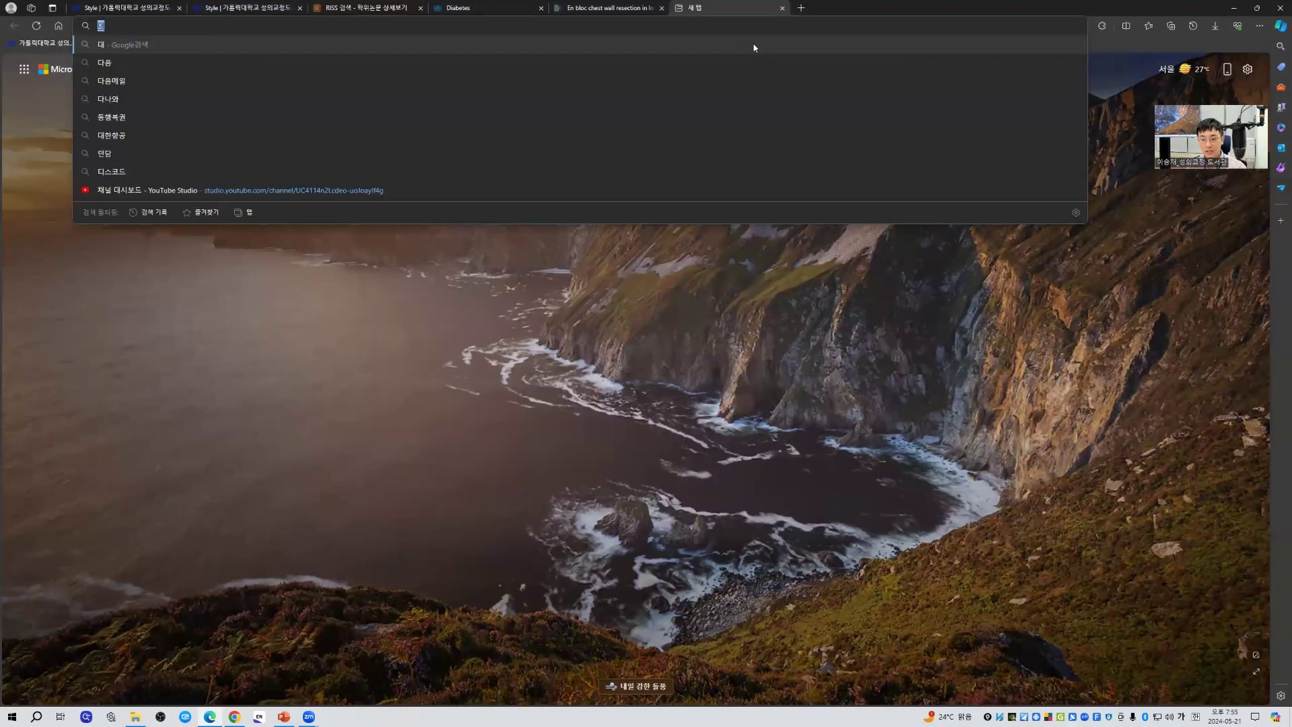
pyautogui.press('BackSpace')
pyautogui.press('BackSpace')
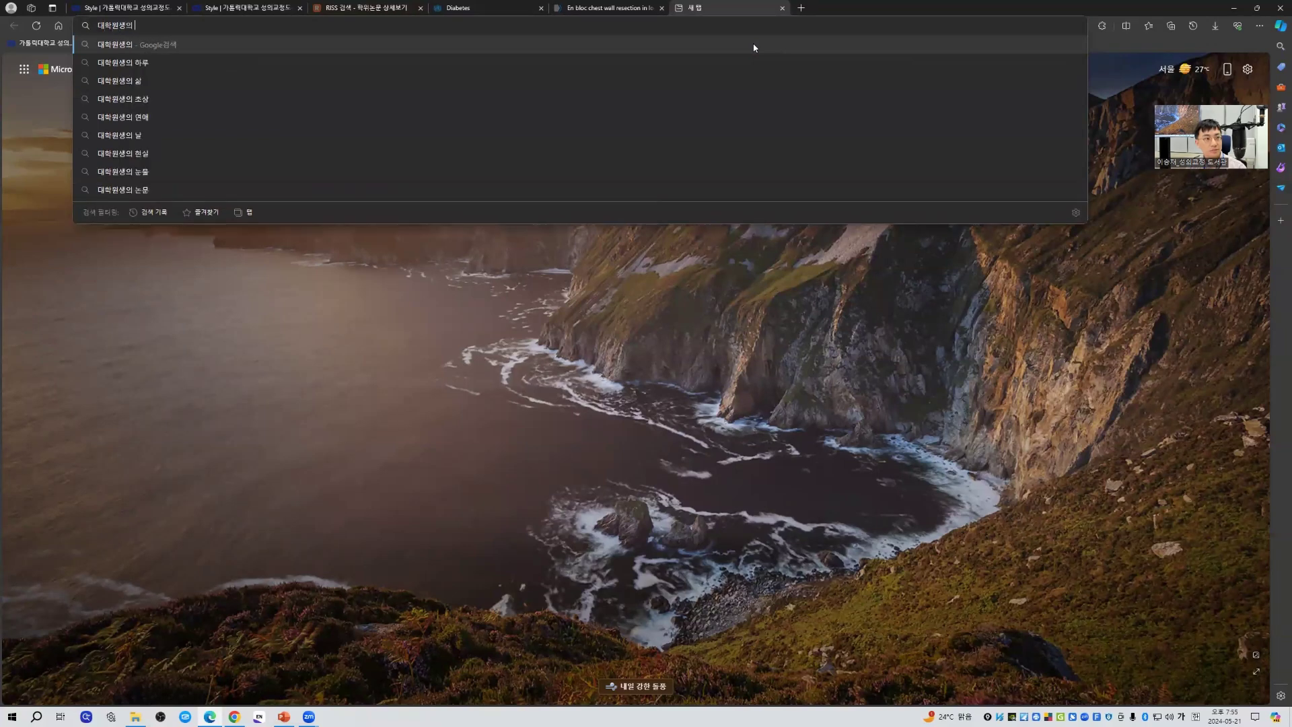
pyautogui.write('자료정리')
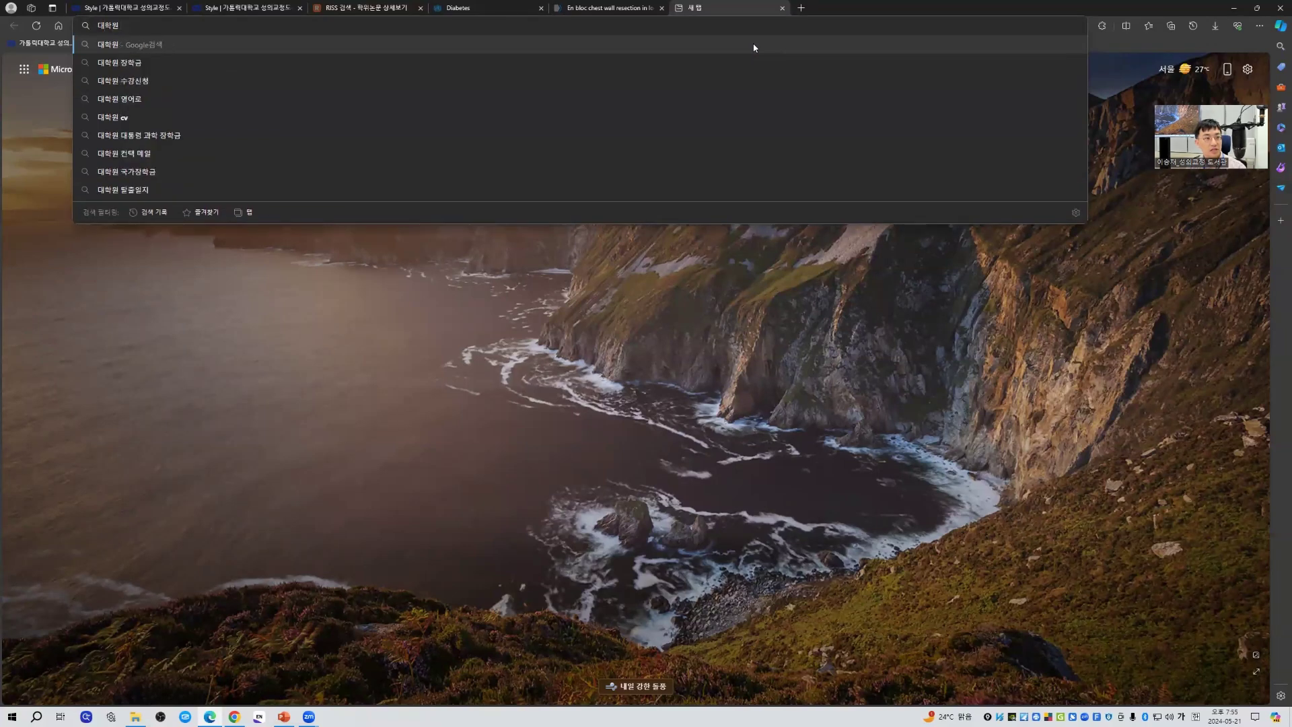
pyautogui.press('Return')
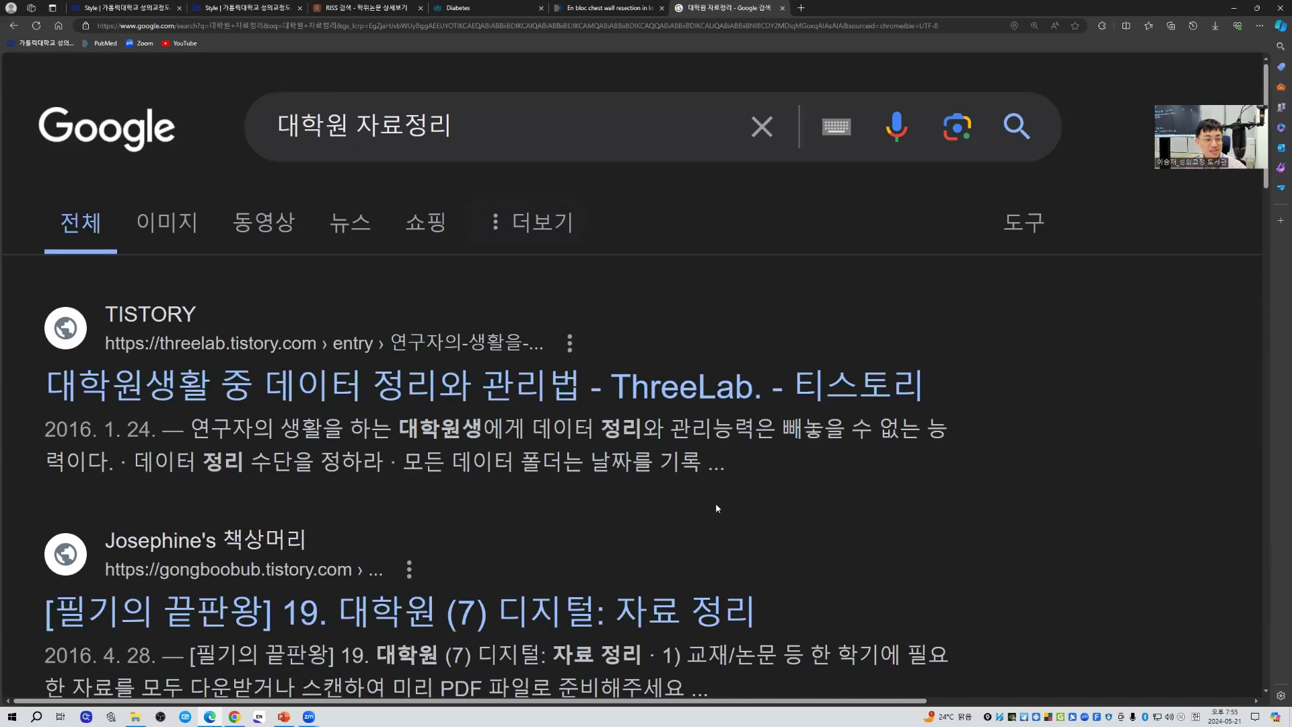
pyautogui.scroll(-4, 716, 503)
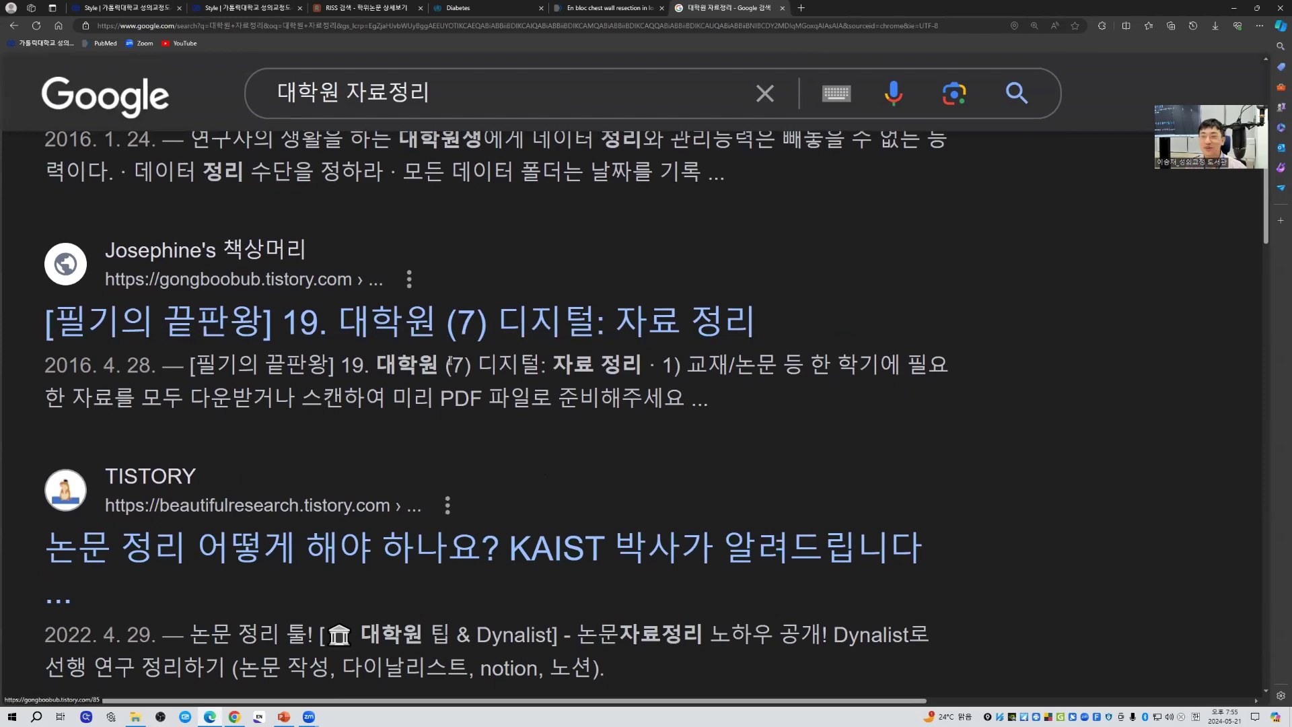
pyautogui.scroll(-3, 758, 414)
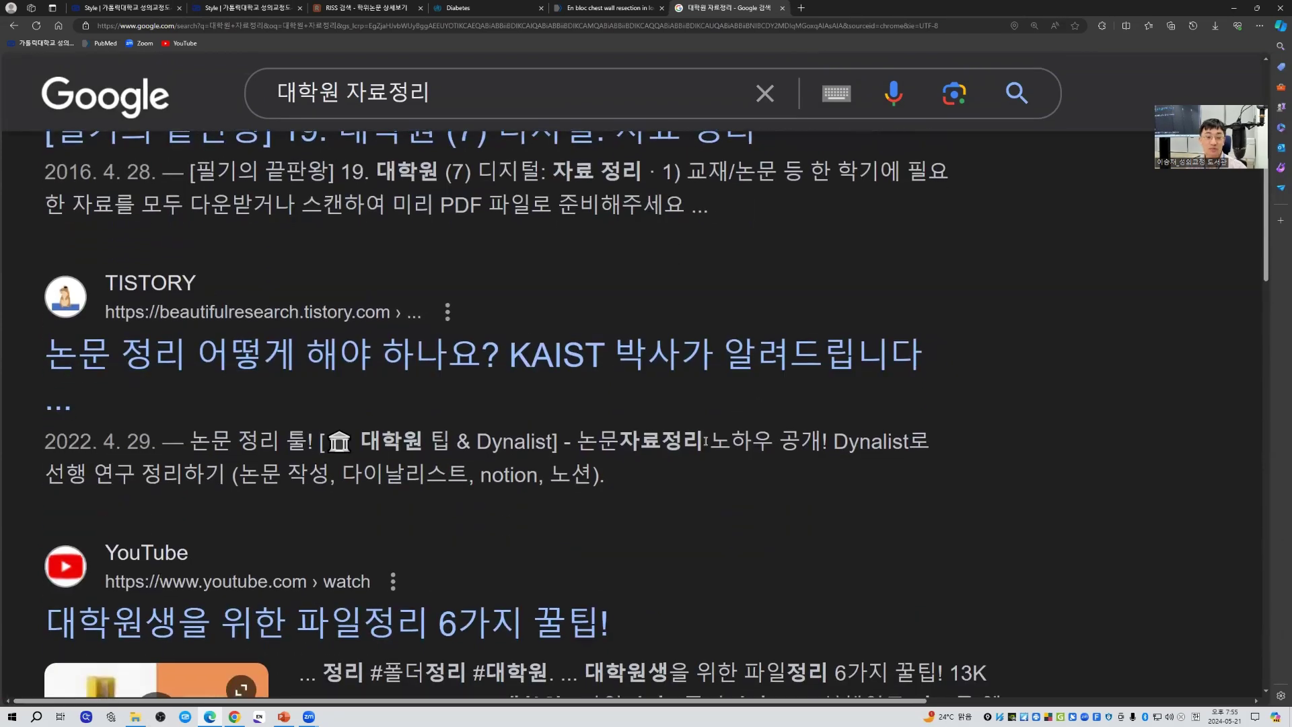
pyautogui.scroll(-2, 440, 430)
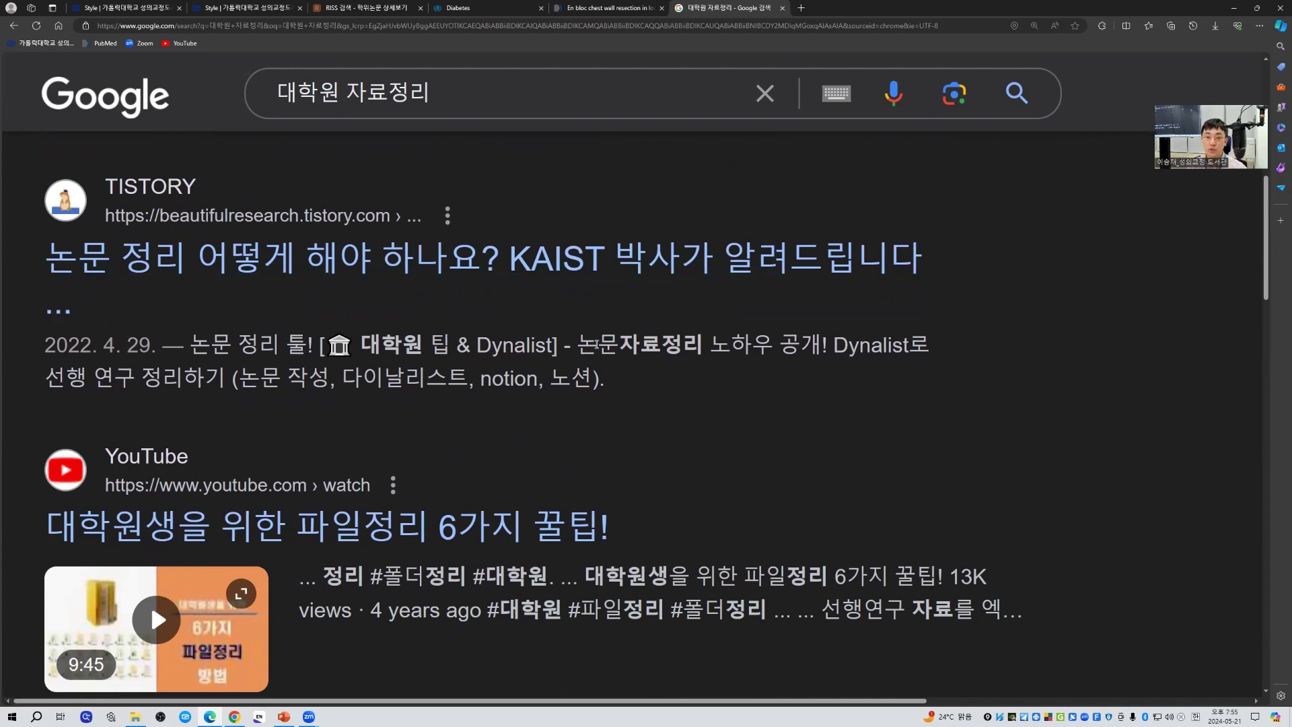
# - Minimize the browser and dismiss EndNote's reference library selection dialog without opening a library
pyautogui.click(1233, 8)
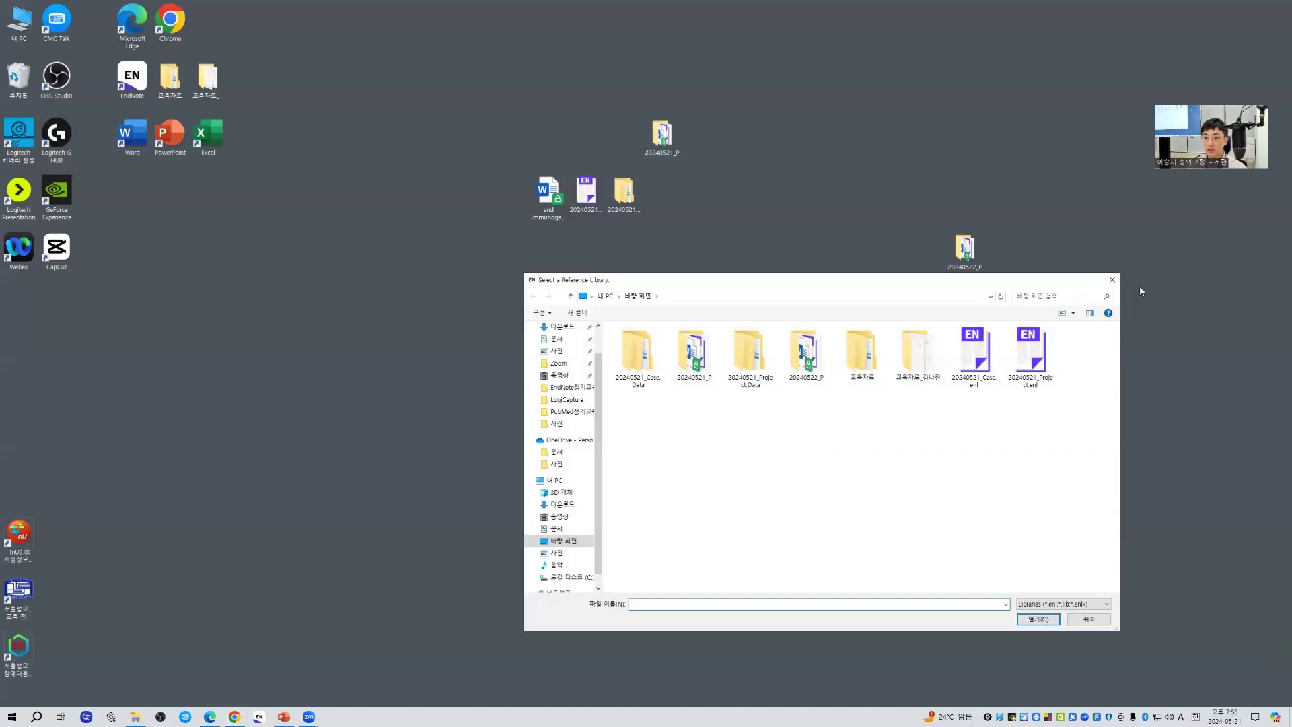
pyautogui.click(1112, 280)
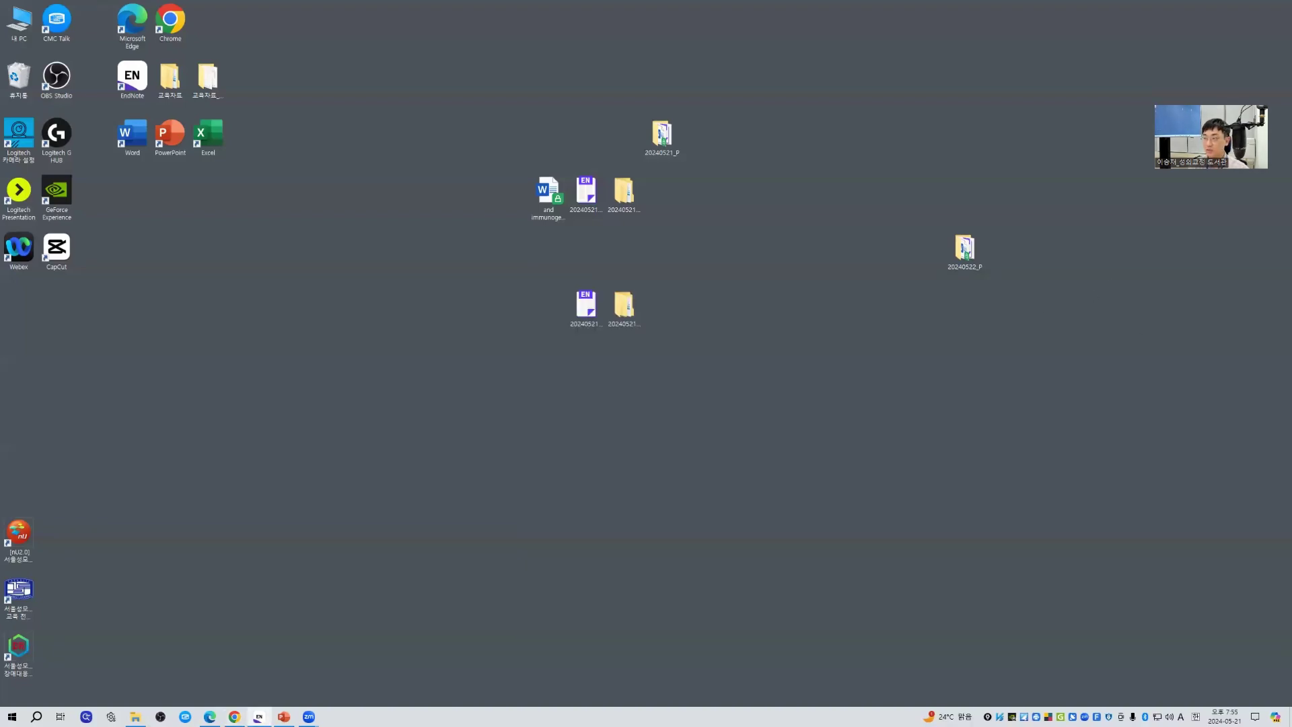
# - Switch to PowerPoint, start the slide show at the Convert to Plain Text slide and advance to the EndNote 사용 시 유의사항 slide
pyautogui.click(283, 717)
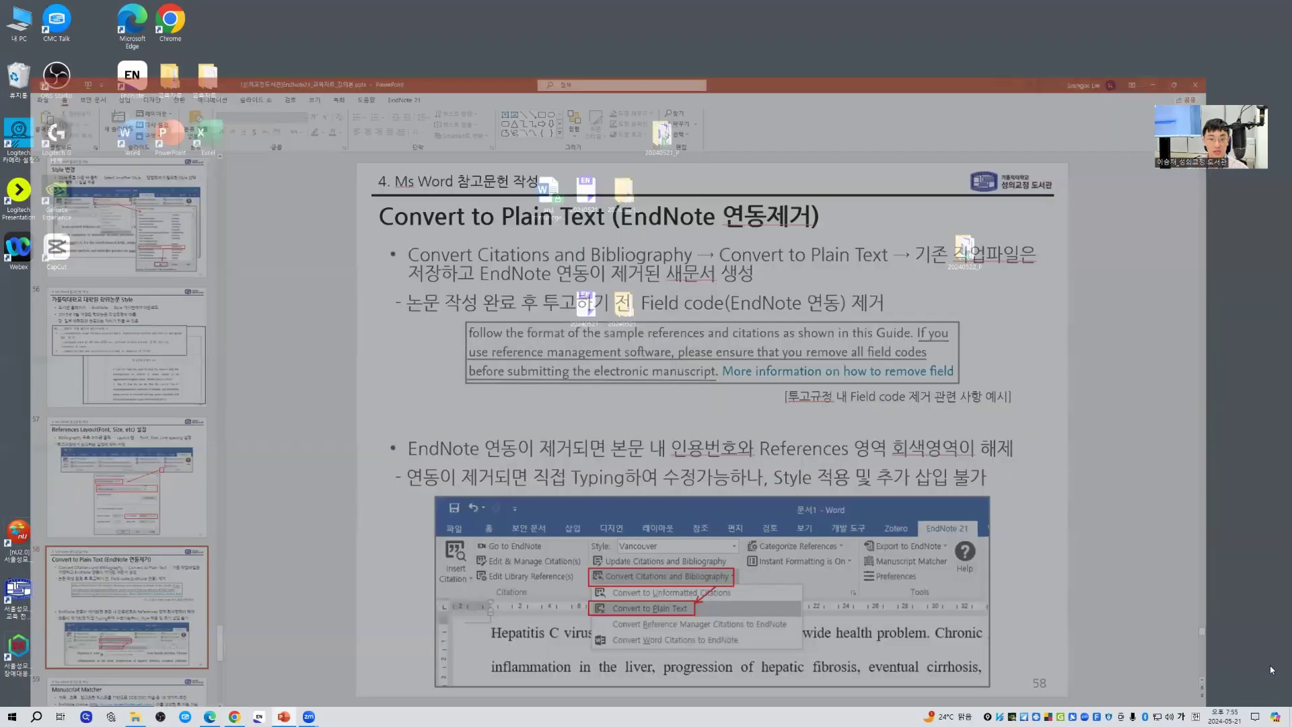
pyautogui.hotkey('shift', 'F5')
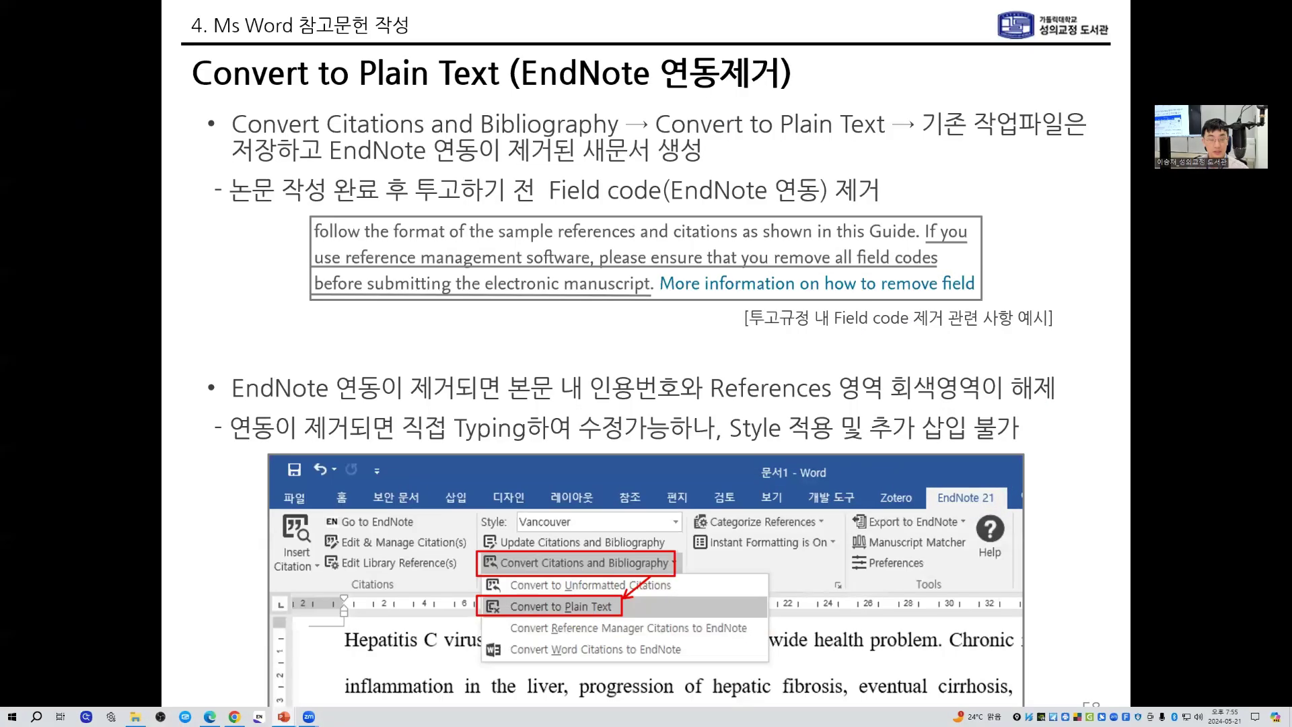
pyautogui.press('Right')
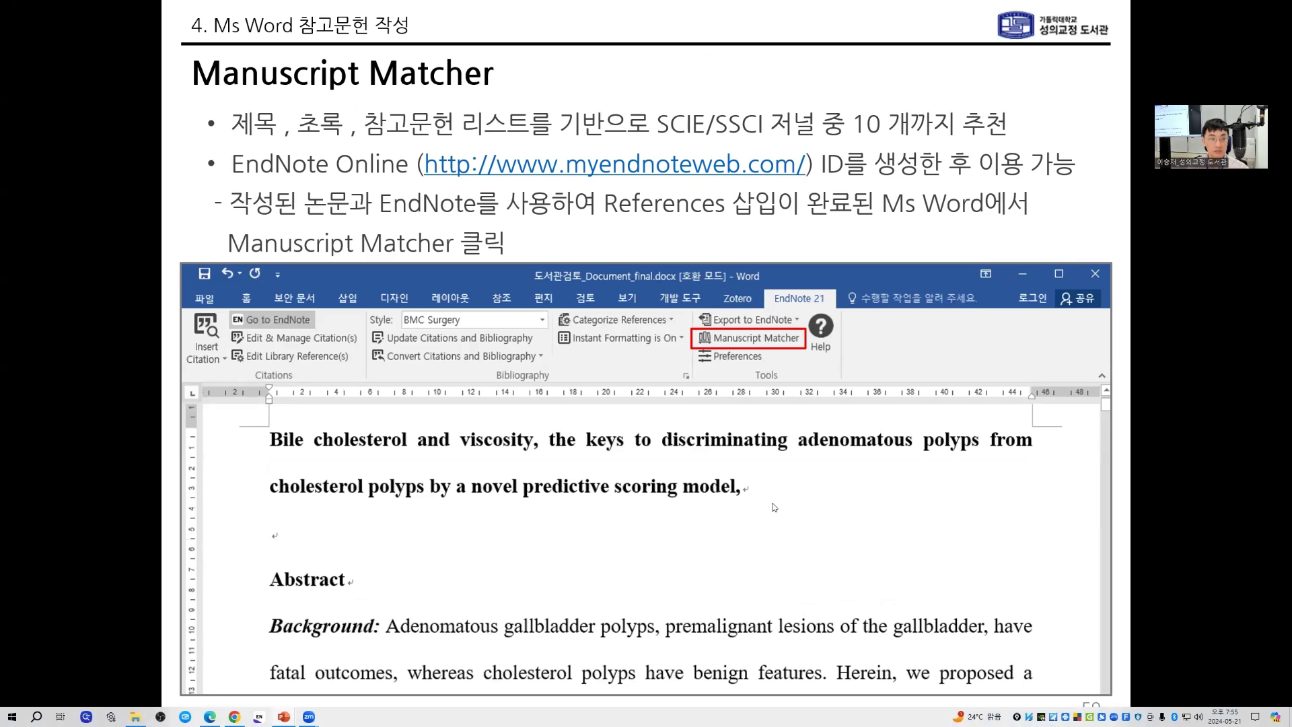
pyautogui.press('Right')
pyautogui.press('Right')
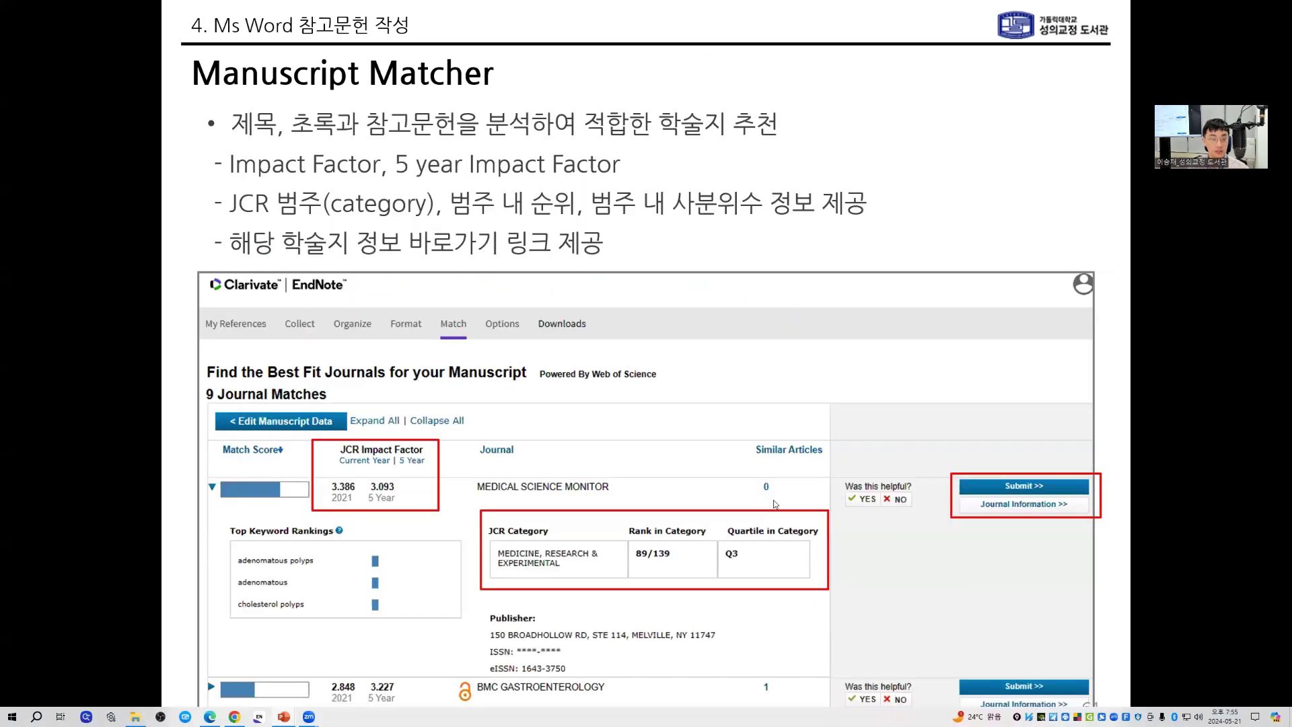
pyautogui.press('Right')
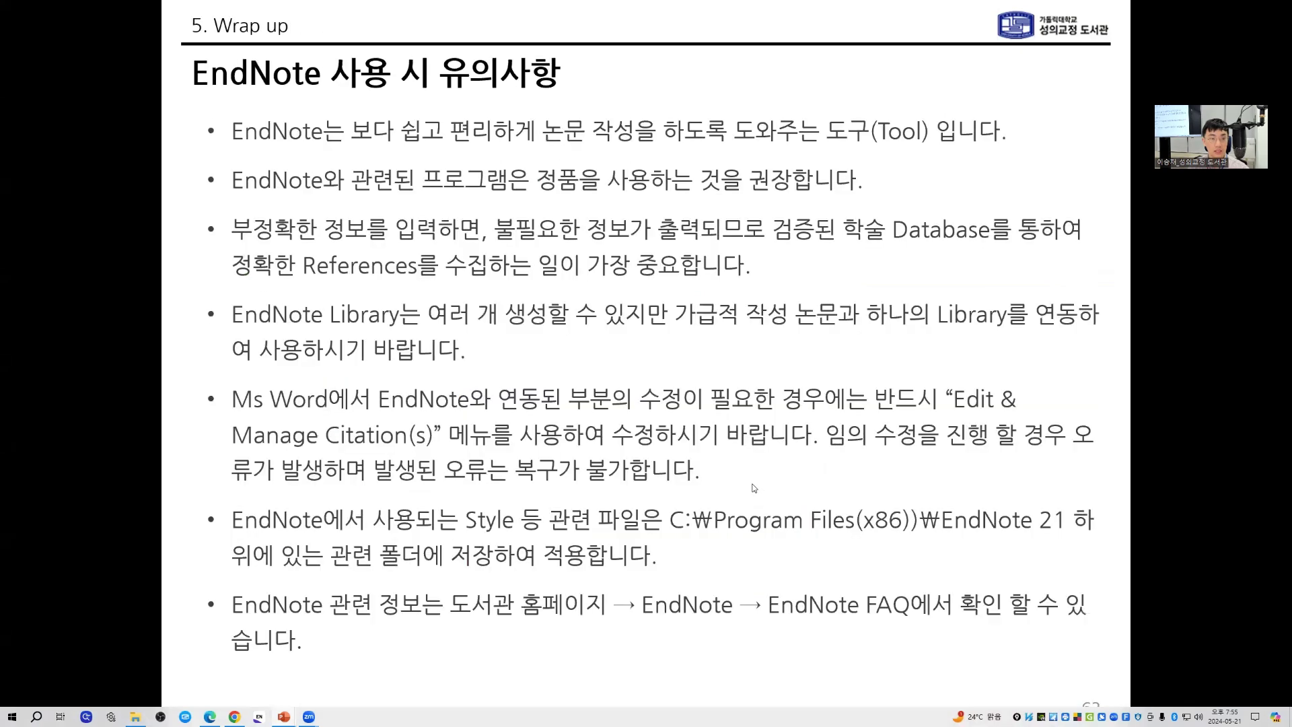
# - Change the slide show pointer to the yellow highlighter on the EndNote 사용 시 유의사항 slide
pyautogui.rightClick(1205, 506)
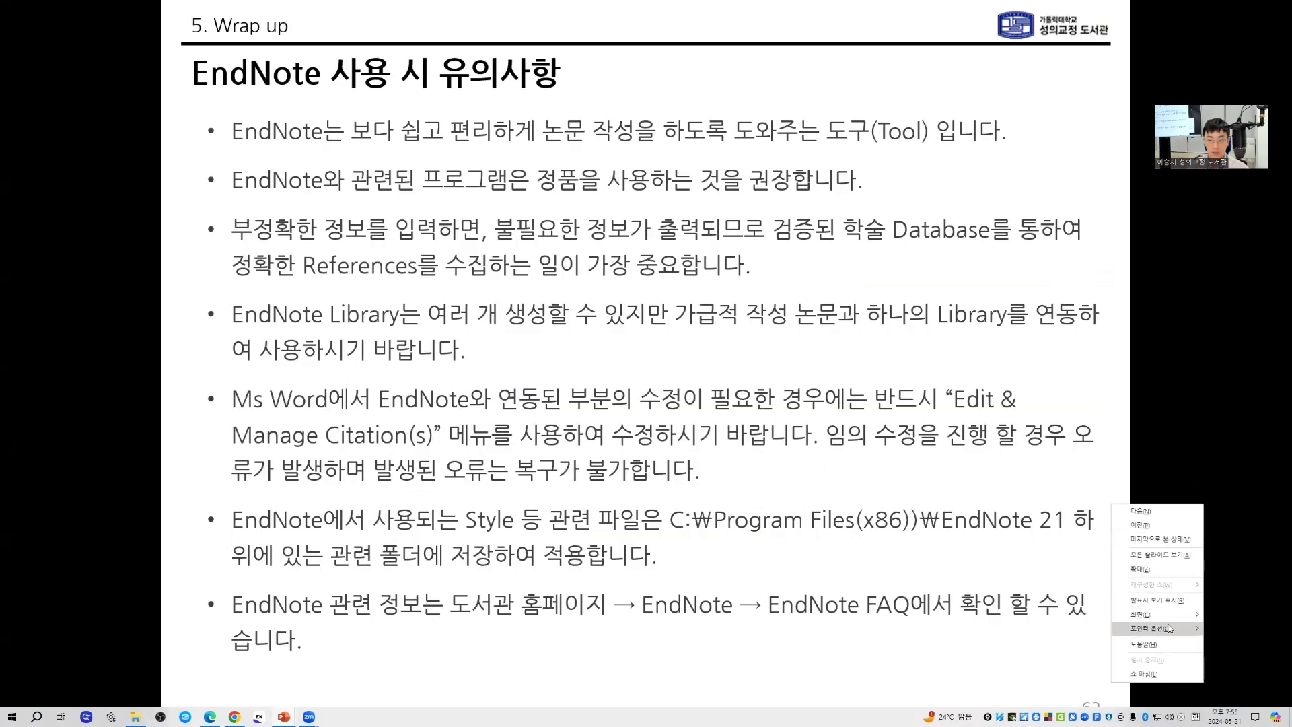
pyautogui.moveTo(1154, 629)
pyautogui.click(1063, 638)
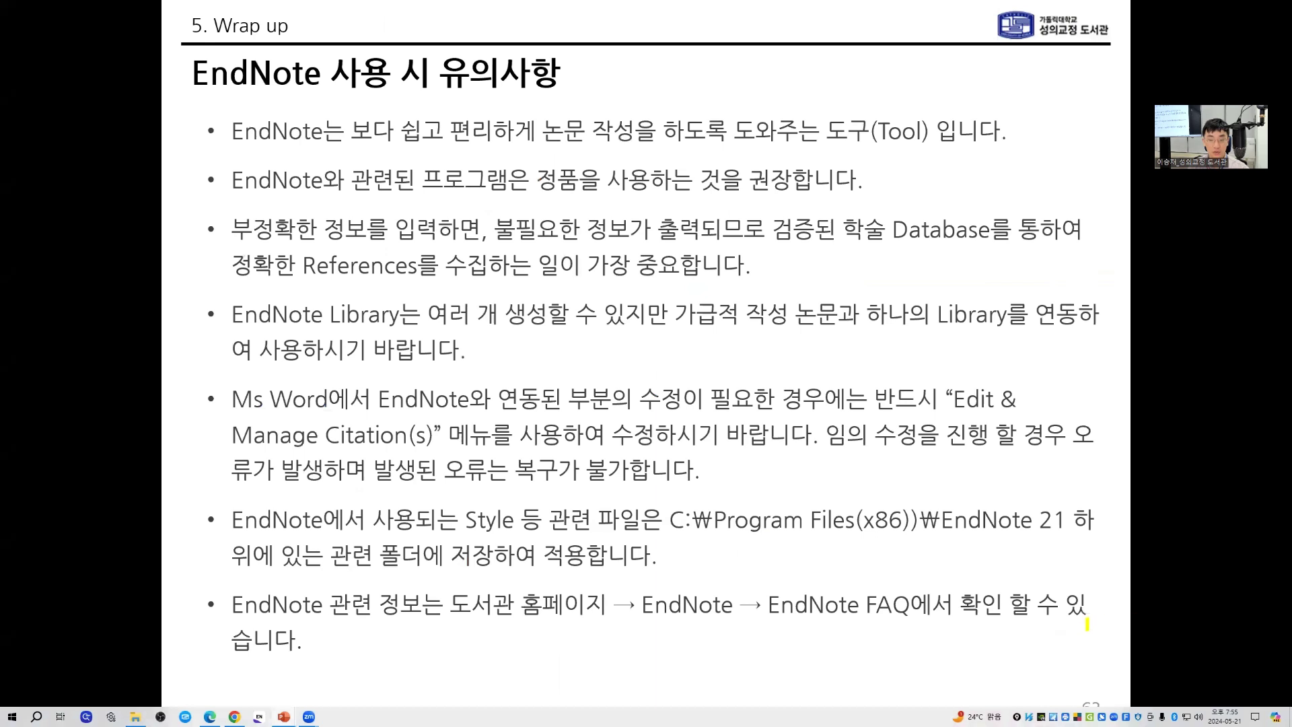